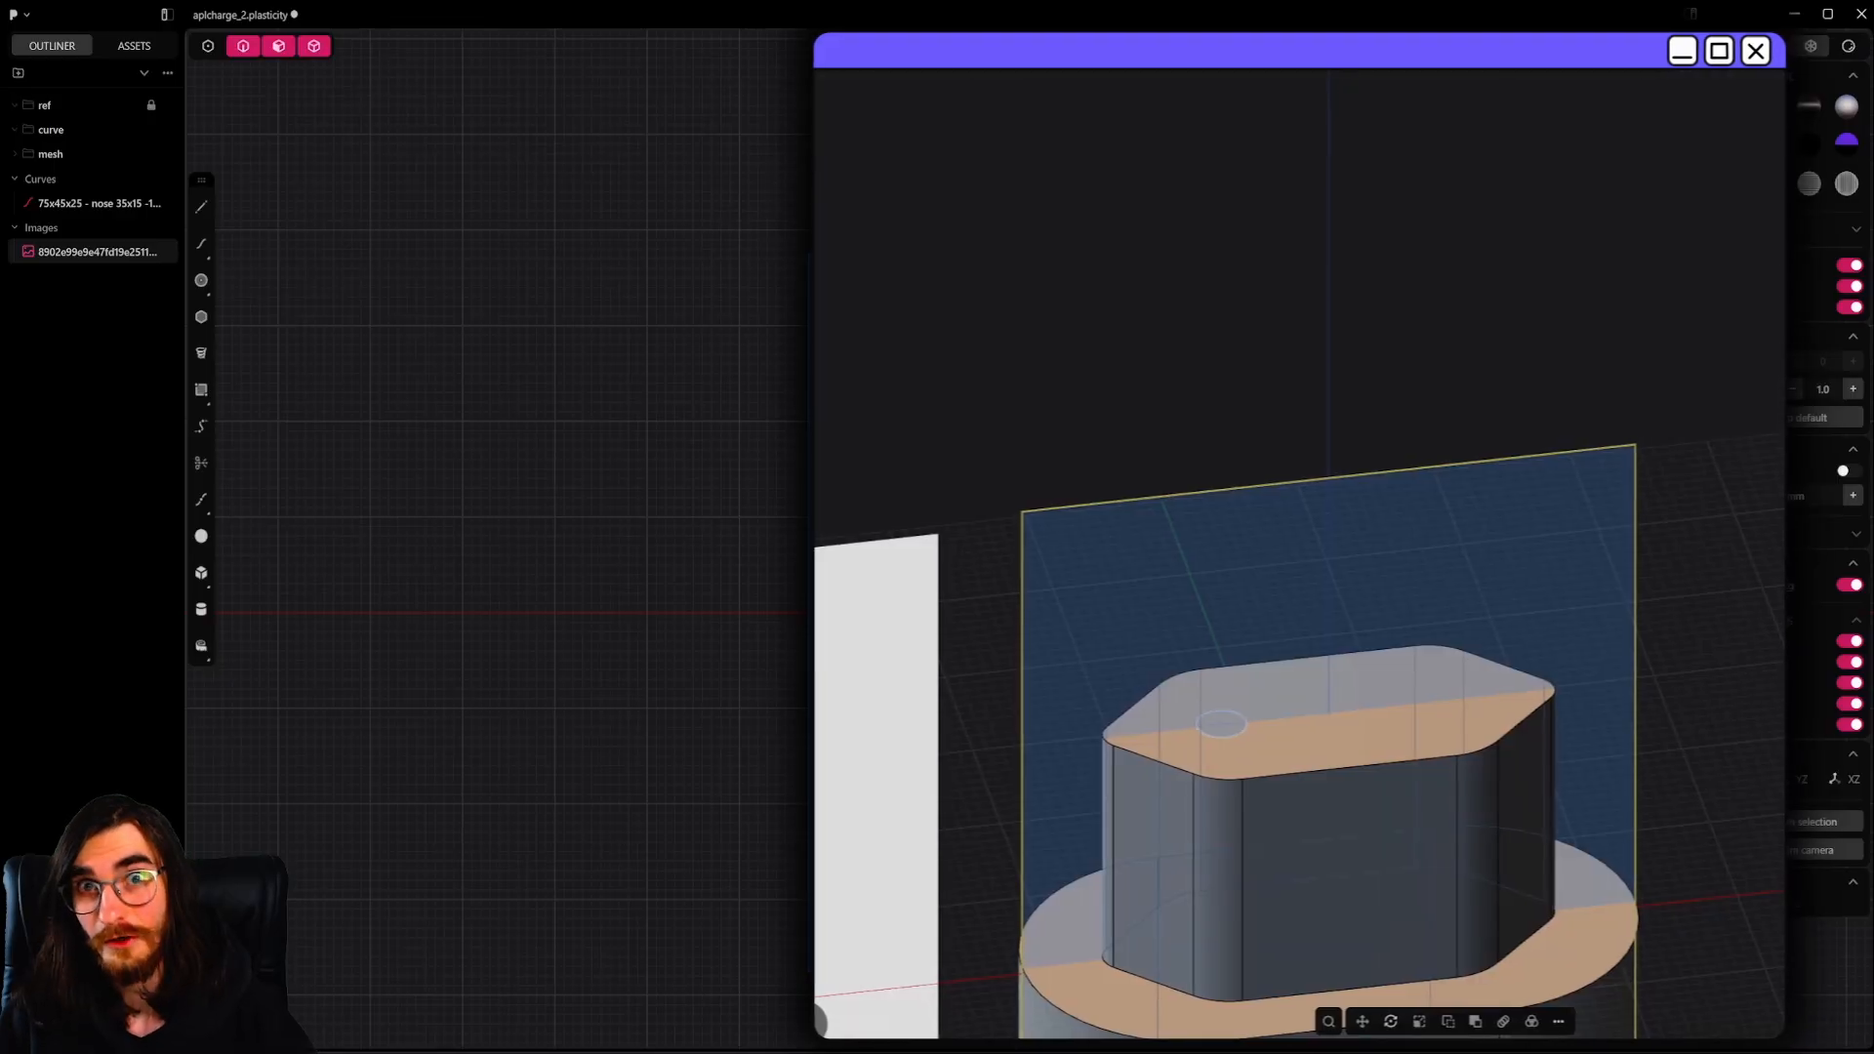
Extrude the small circle on the plug nose's top face upward into a cylindrical pin
left_click(1221, 732)
key("e")
key("KP_1")
left_click_drag(1220, 661, 1220, 477)
right_click(1289, 634)
Extrude the pin's end face further upward to lengthen the pin
left_click(1221, 566)
key("e")
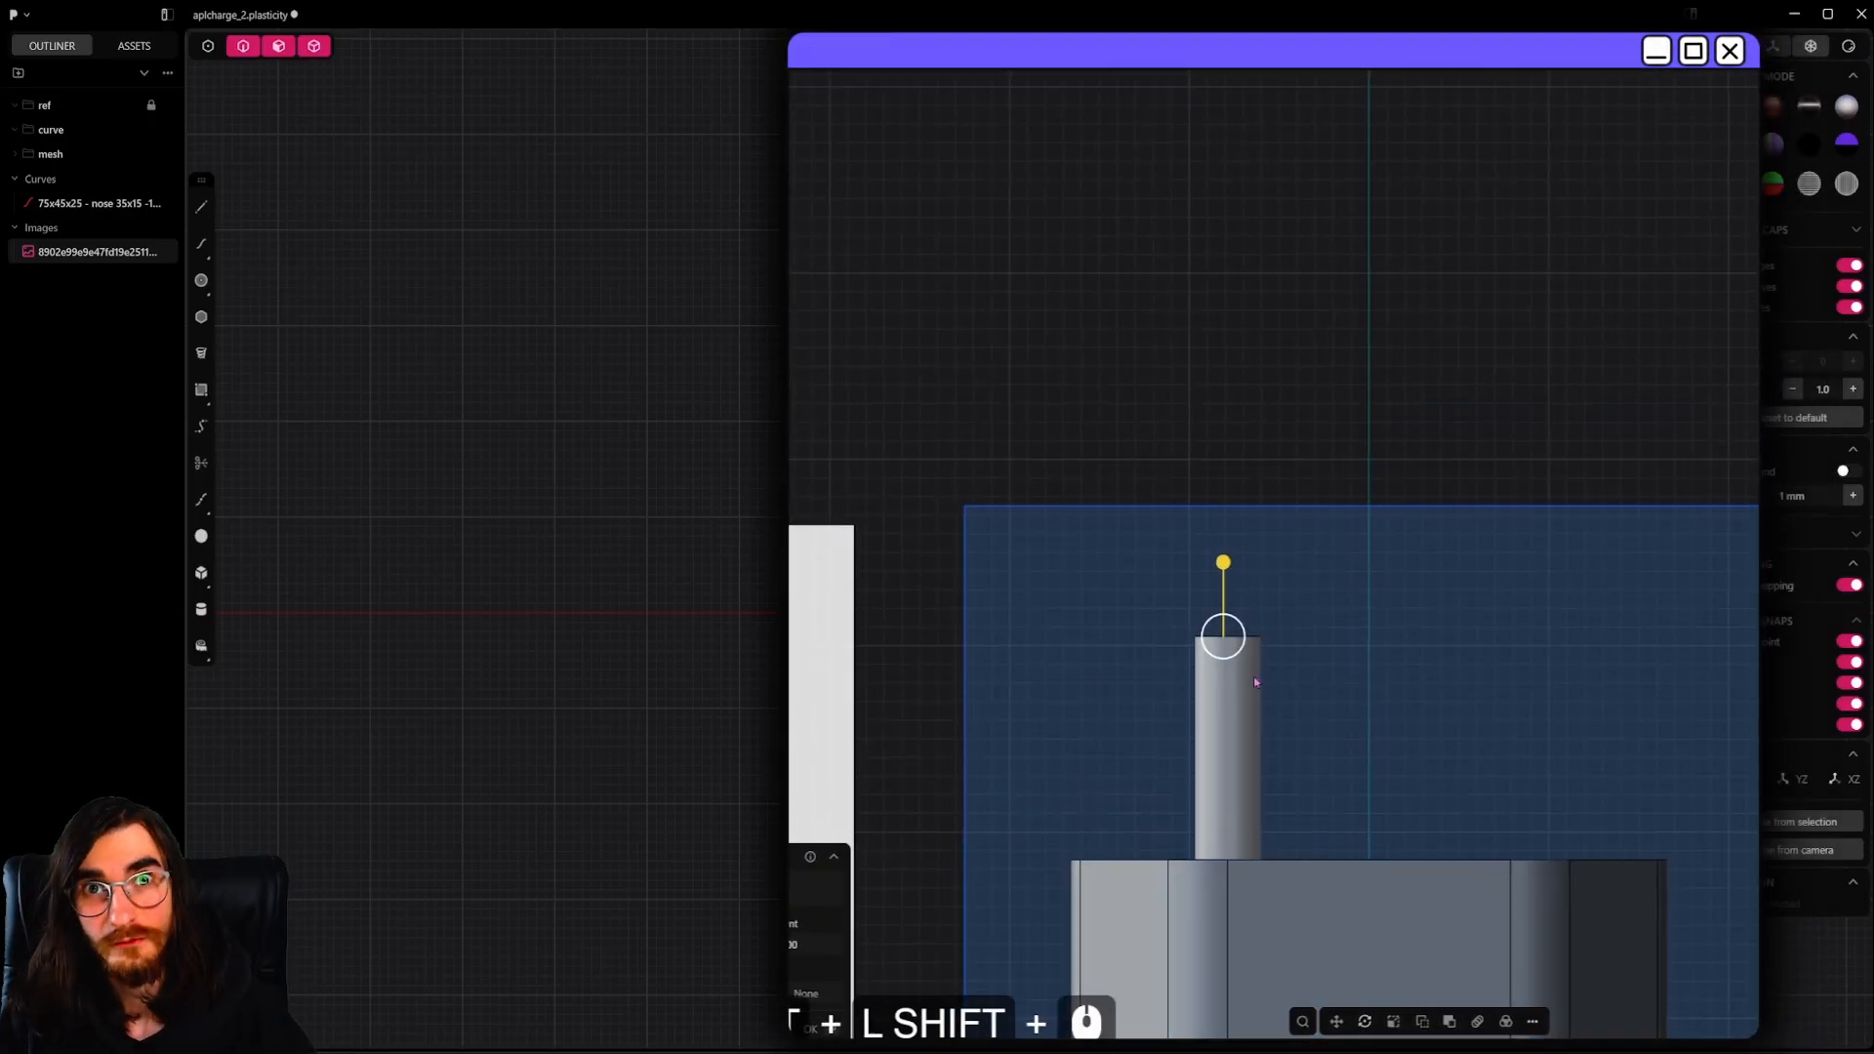
left_click_drag(1221, 636, 1227, 418)
right_click(1389, 883)
Add another section at the pin's end and round its tip into a full dome
scroll(1265, 606, "down", 3)
left_click(1279, 493)
key("e")
middle_click_drag(1264, 606, 992, 544)
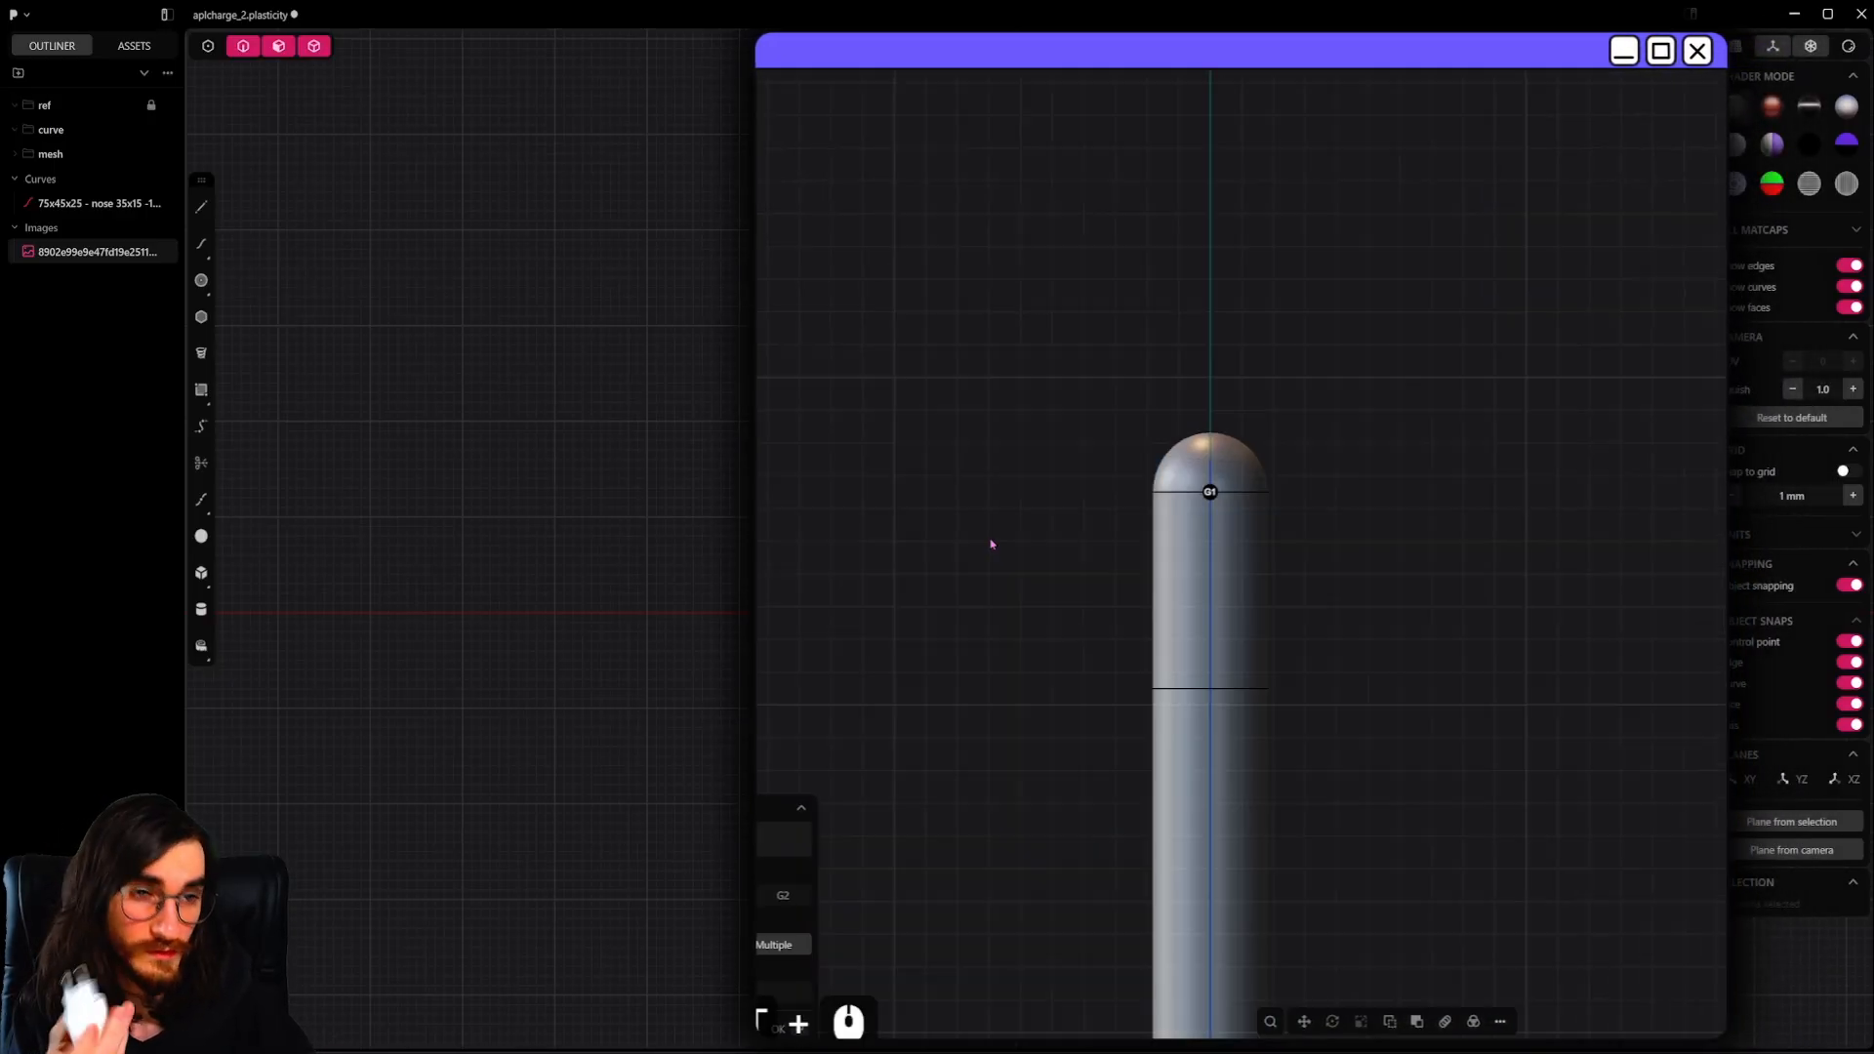
right_click(992, 544)
In the top view, draw a small centre rectangle from the middle of the plug body
scroll(1385, 406, "down", 6)
key("KP_7")
scroll(1396, 586, "up", 4)
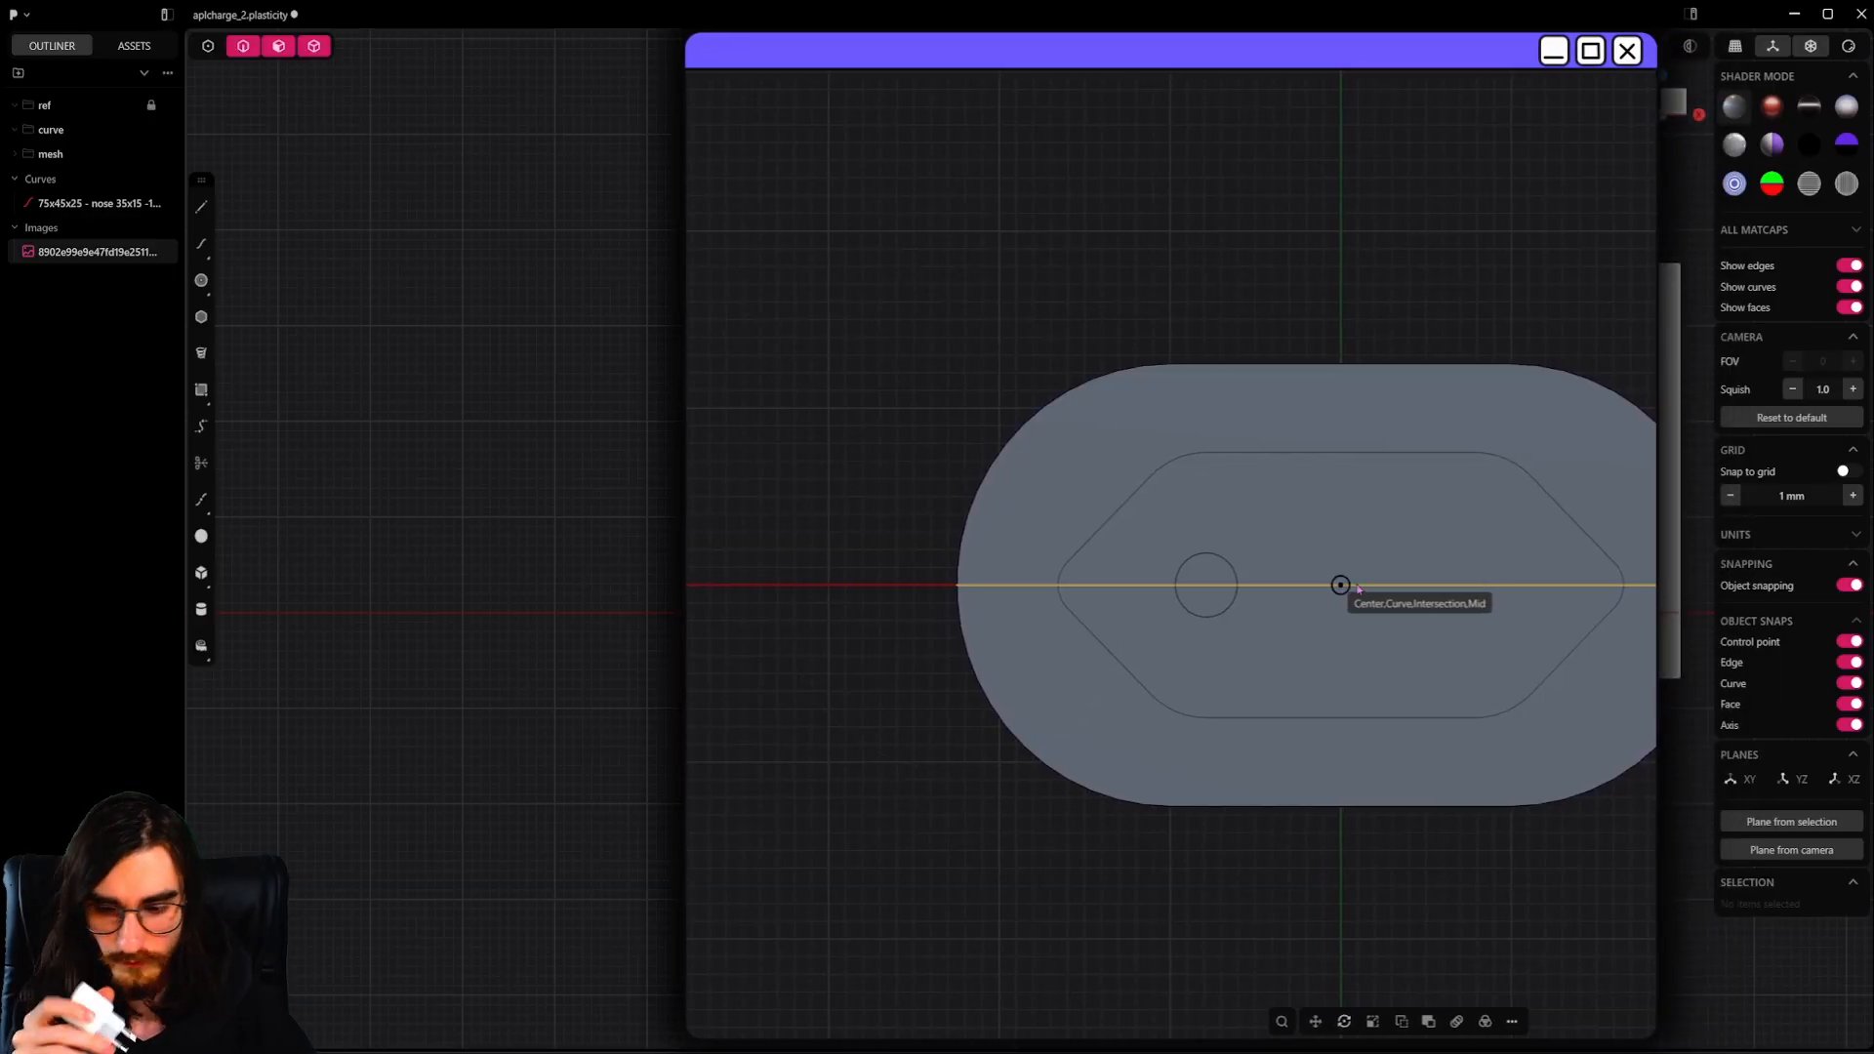
left_click(1349, 585)
scroll(1381, 610, "up", 4)
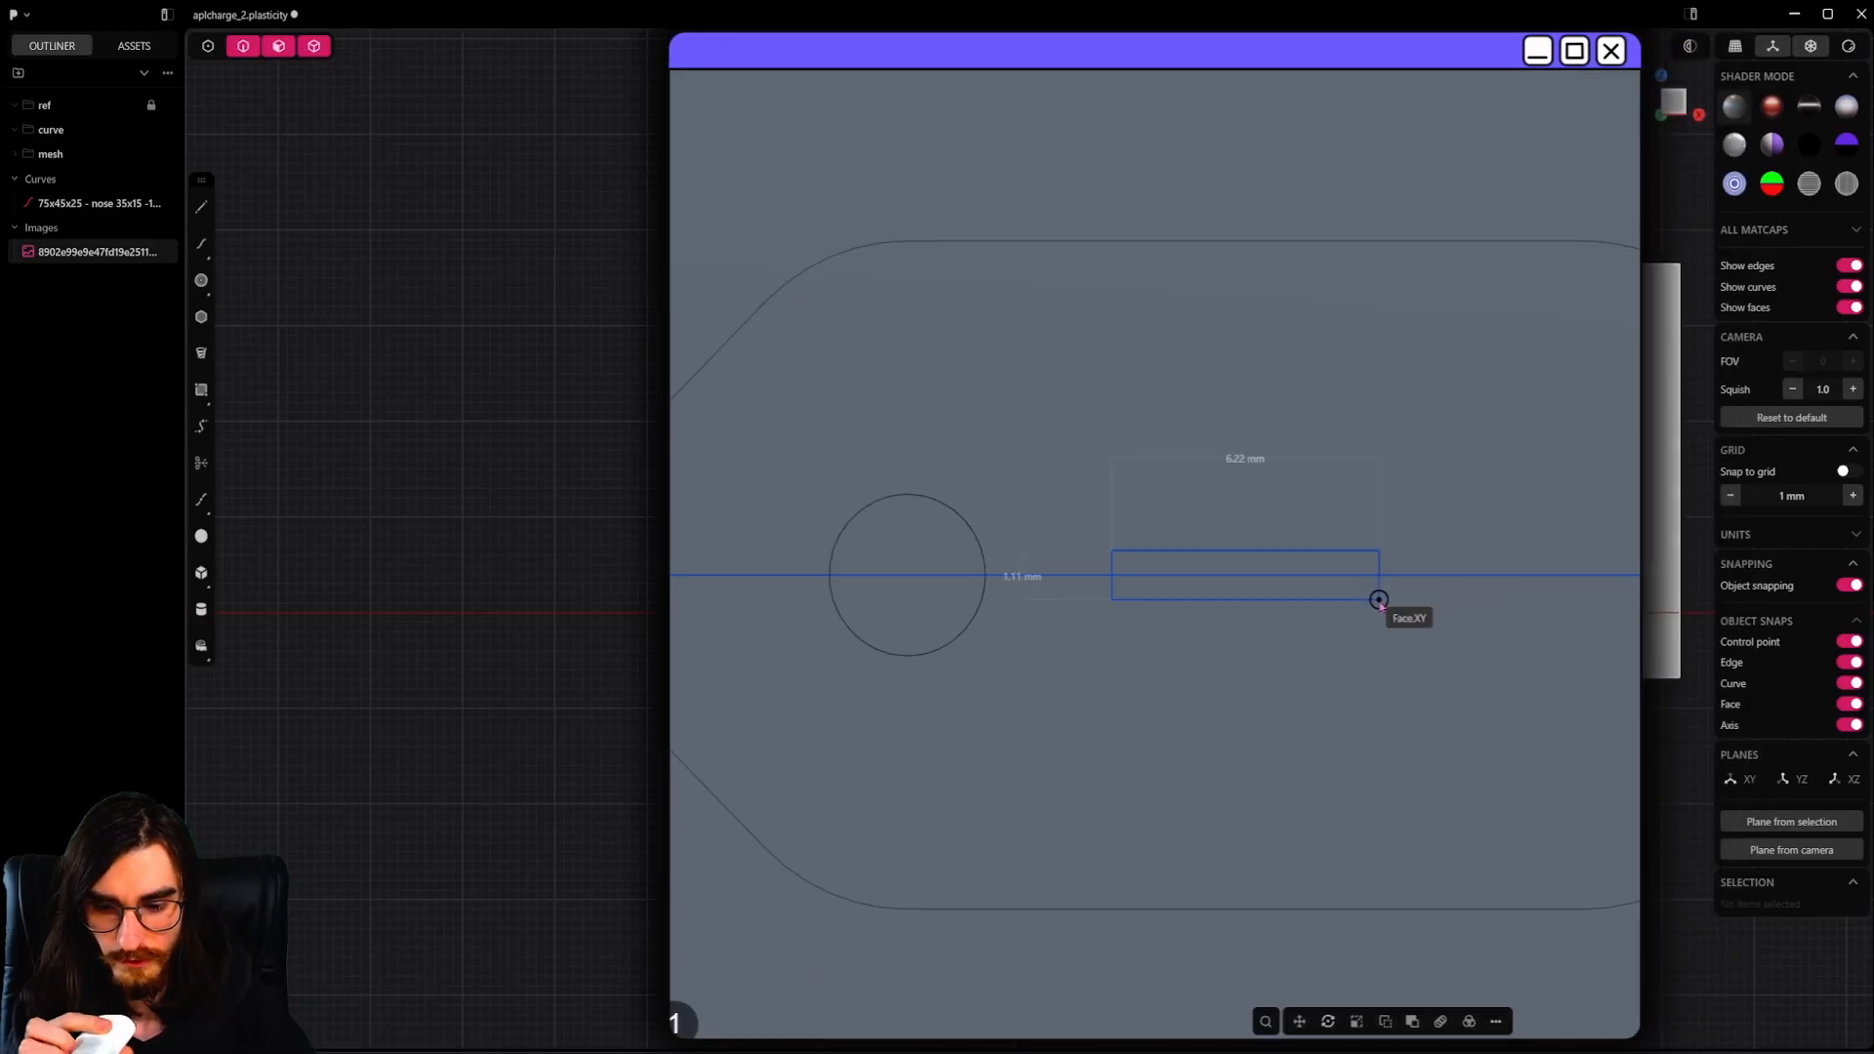
left_click(1432, 654)
Move the half circle to the small rectangle's left end and mirror it to the opposite end
scroll(1423, 586, "down", 3)
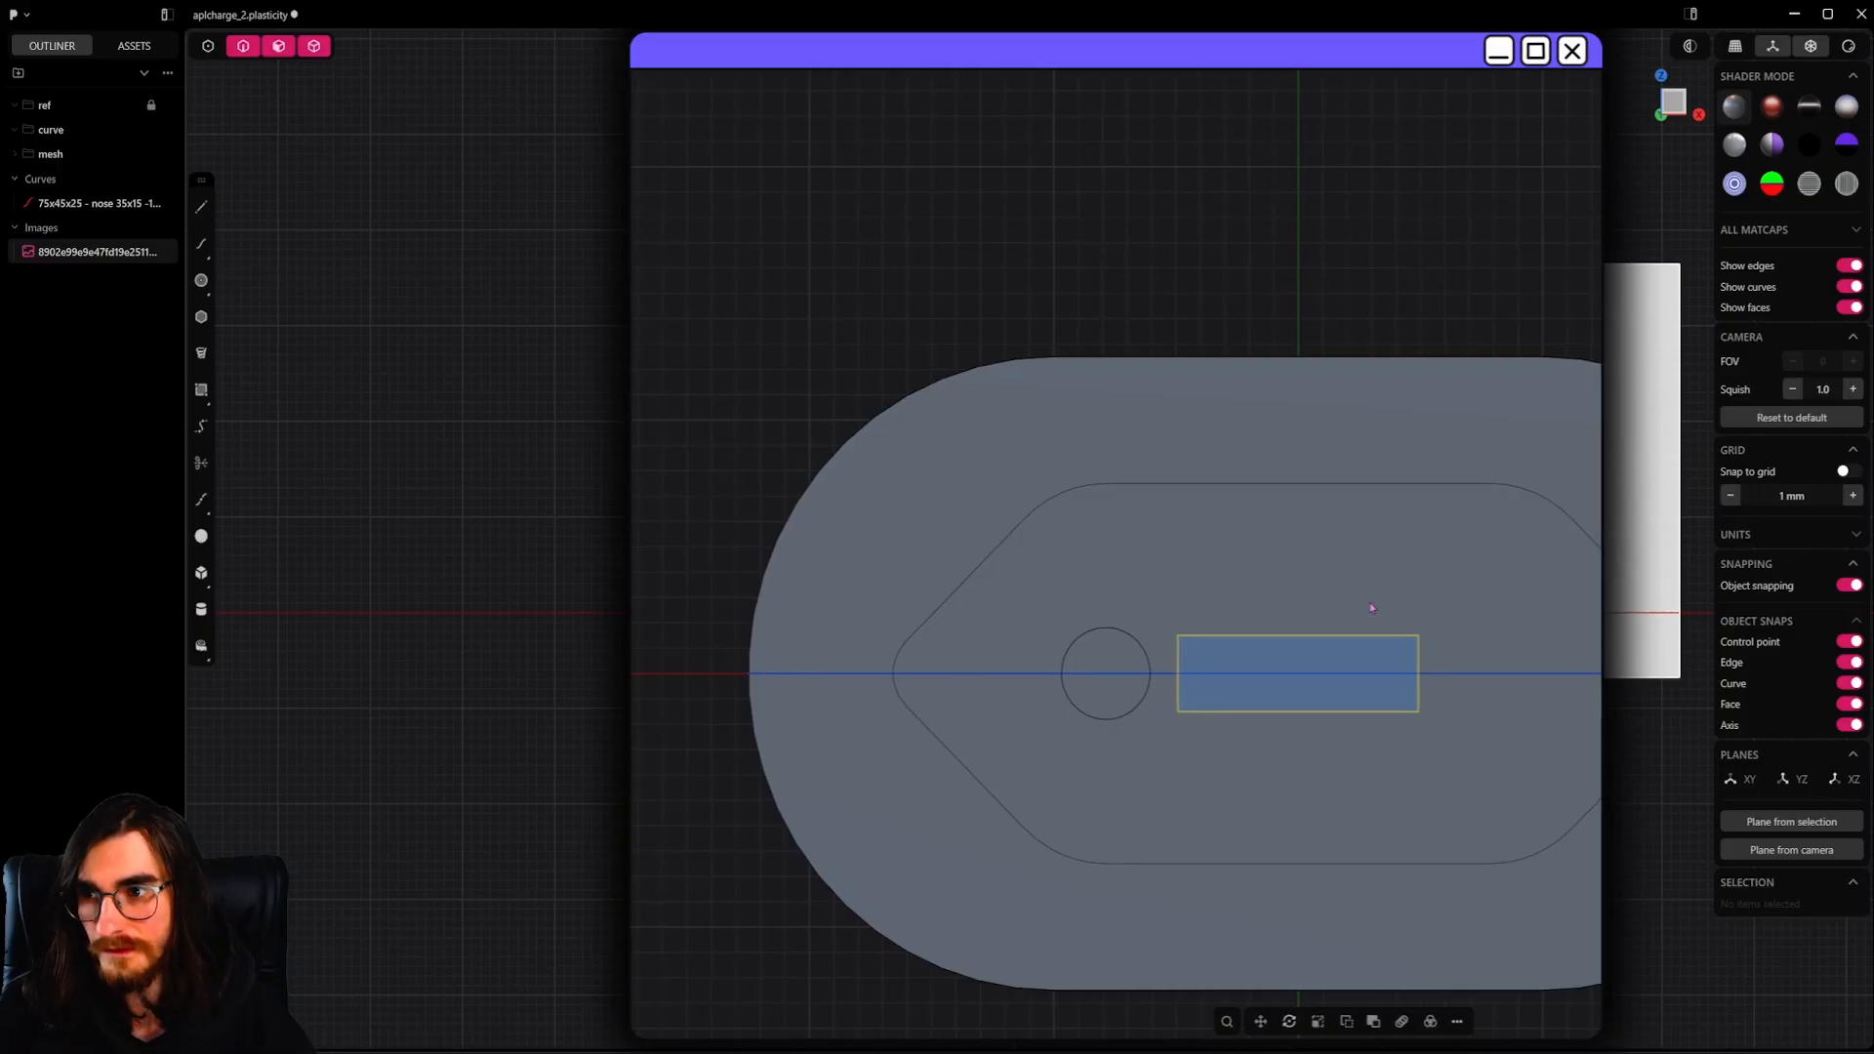
scroll(1275, 652, "up", 3)
left_click(638, 315)
left_click(1170, 738)
key("alt+x")
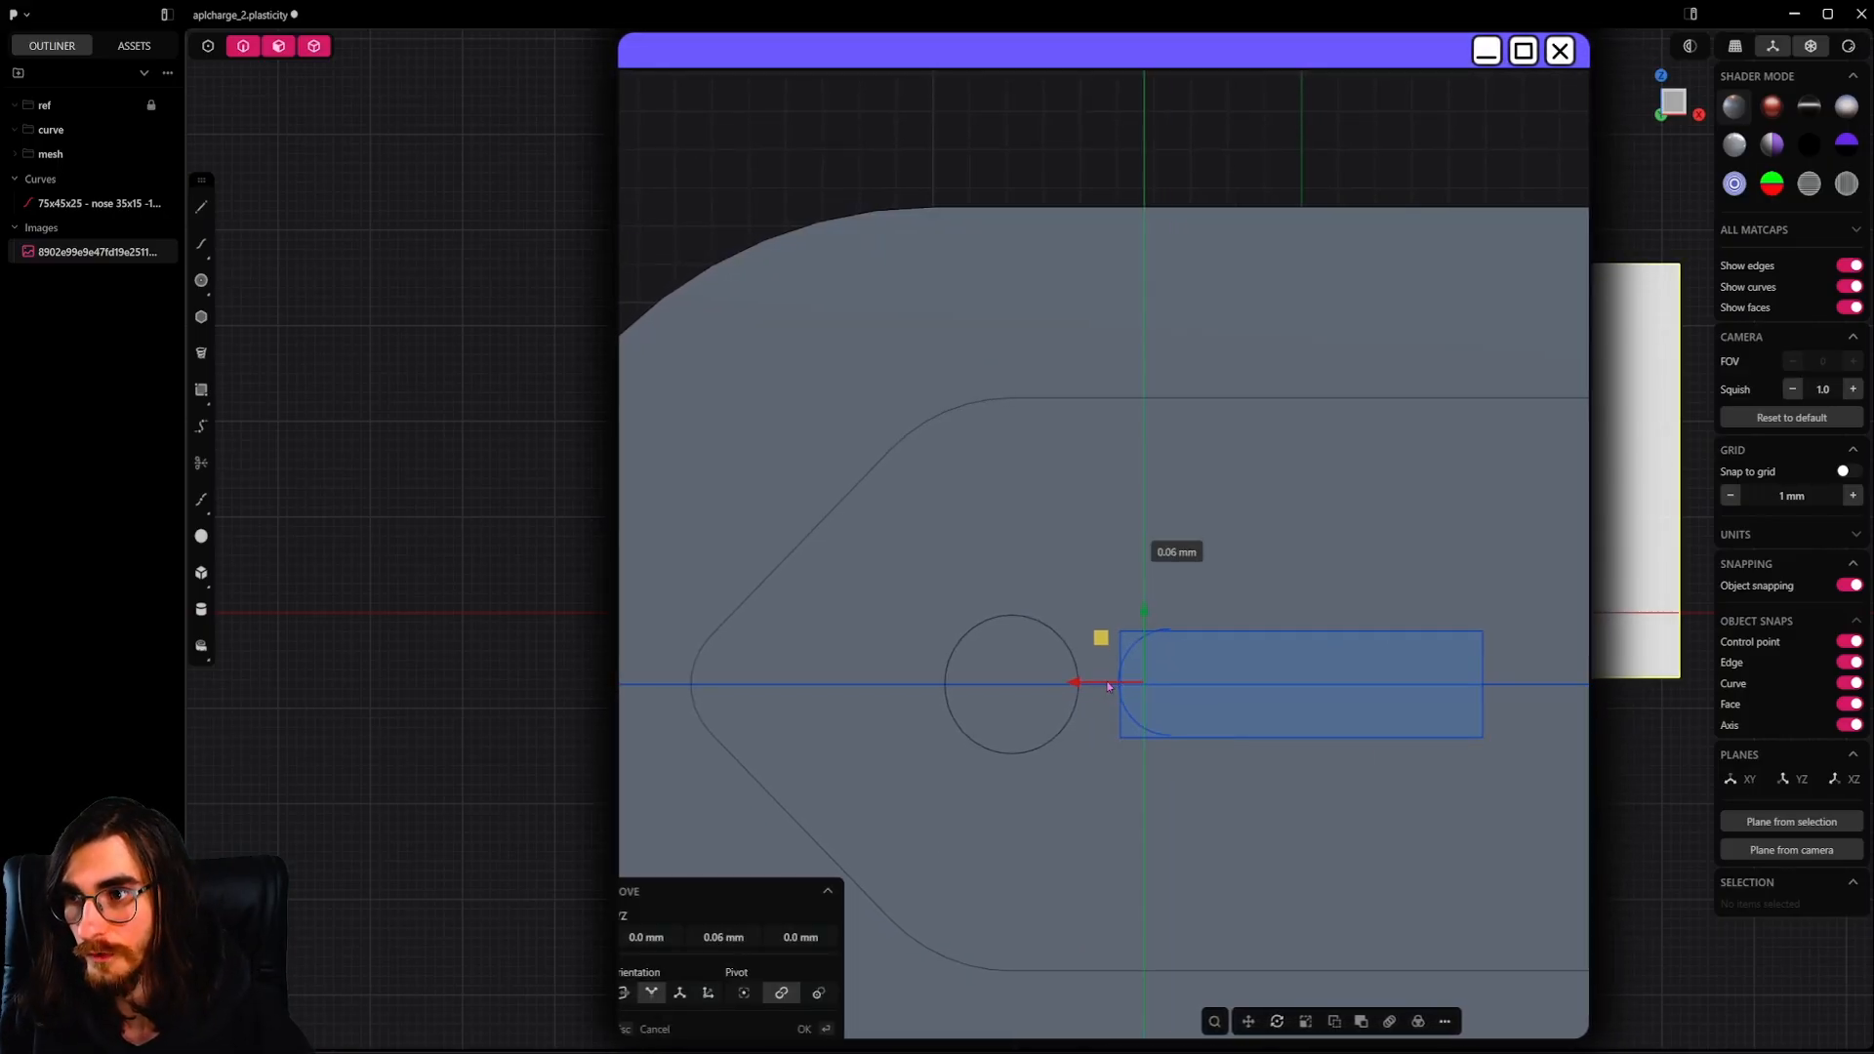
scroll(1277, 610, "down", 3)
key("alt+x")
Extrude both halves of the rounded slot region
left_click(1293, 641)
left_click(1293, 683, "shift")
key("e")
middle_click_drag(1294, 684, 1253, 436)
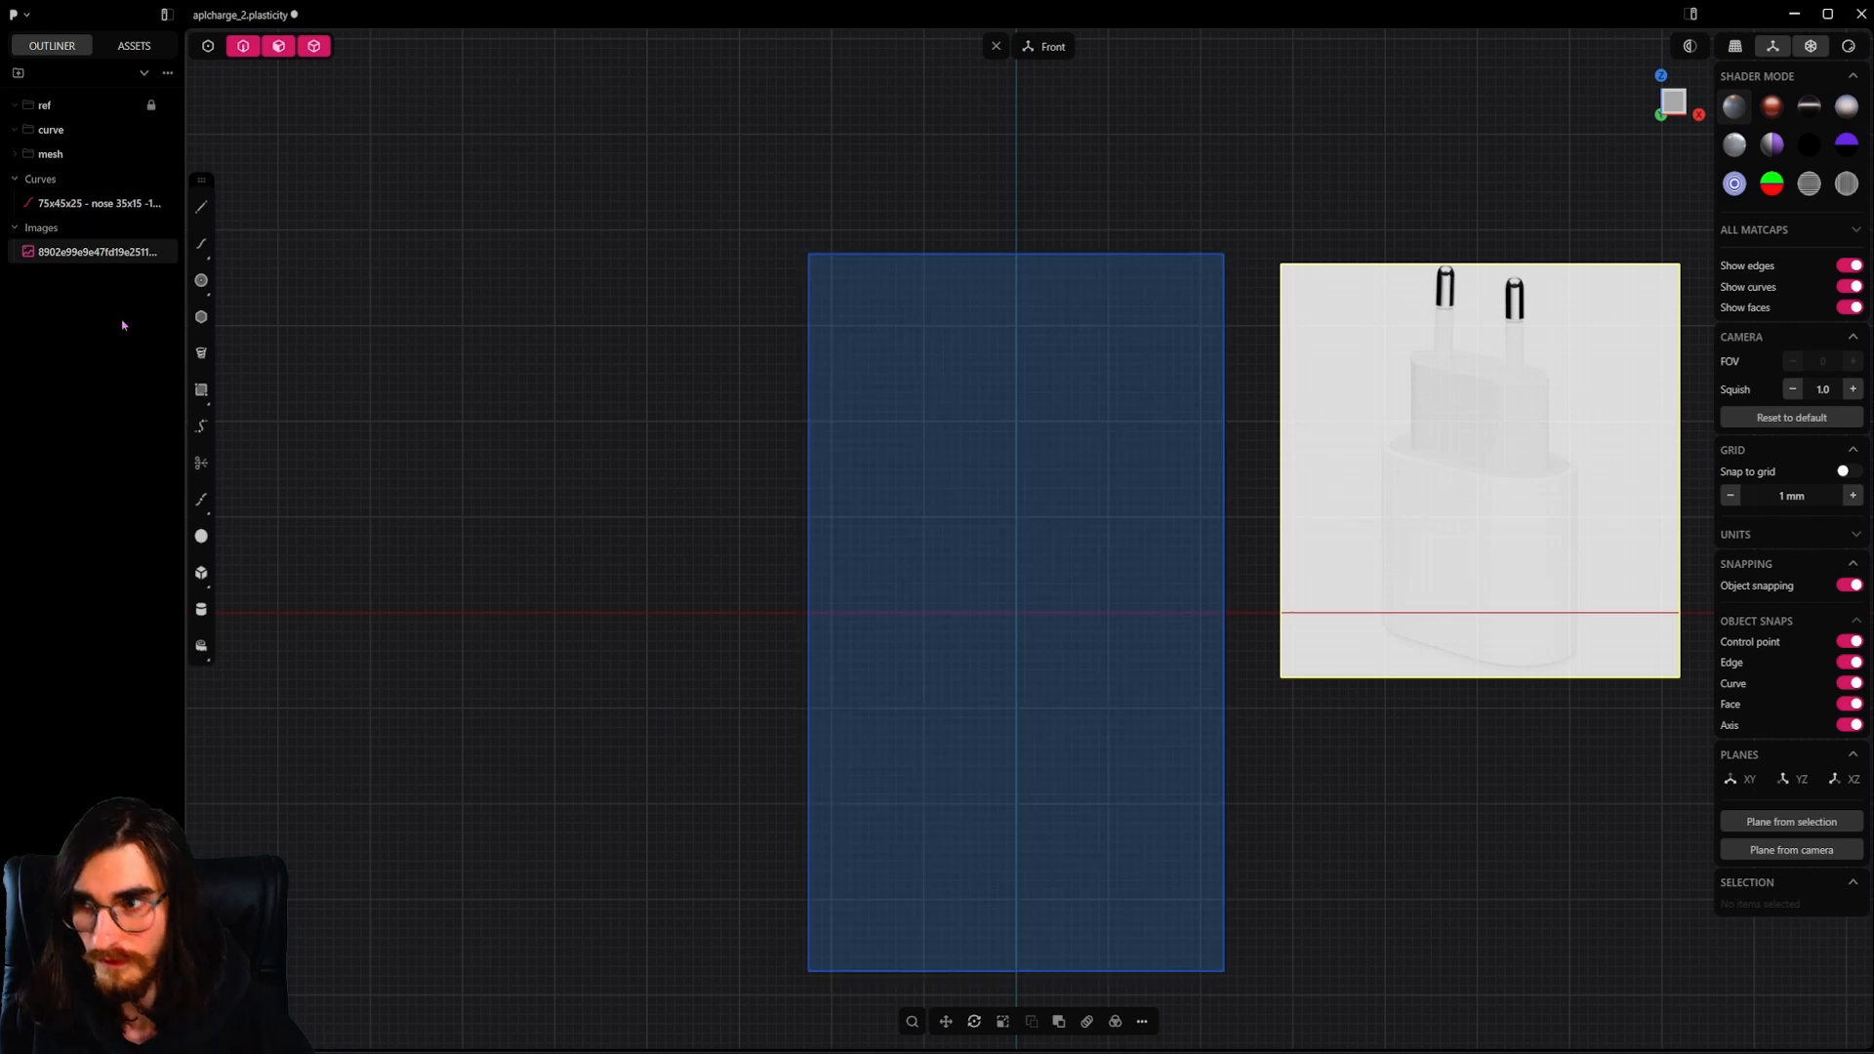
Read the complete dimension note stored in the reference rectangle curve's name
double_click(121, 205)
key("Right")
key("Right")
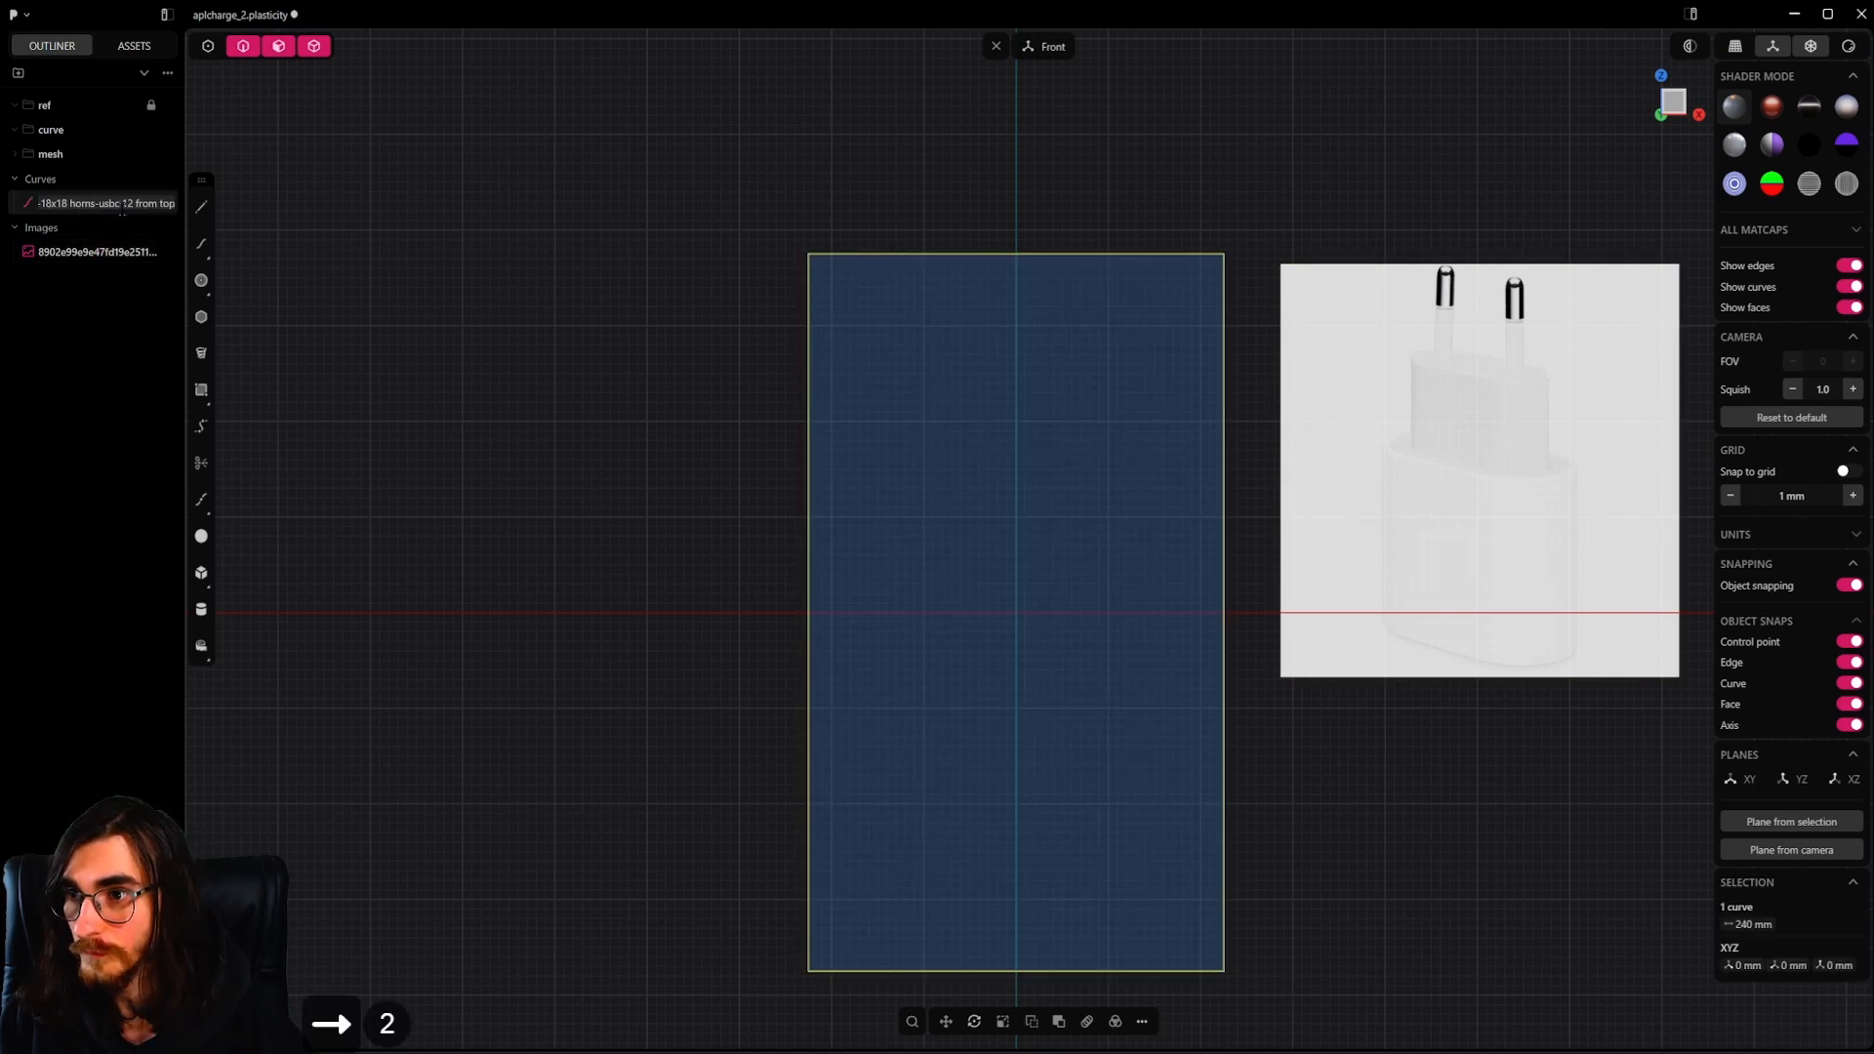
key("Left")
key("Right")
left_click(871, 176)
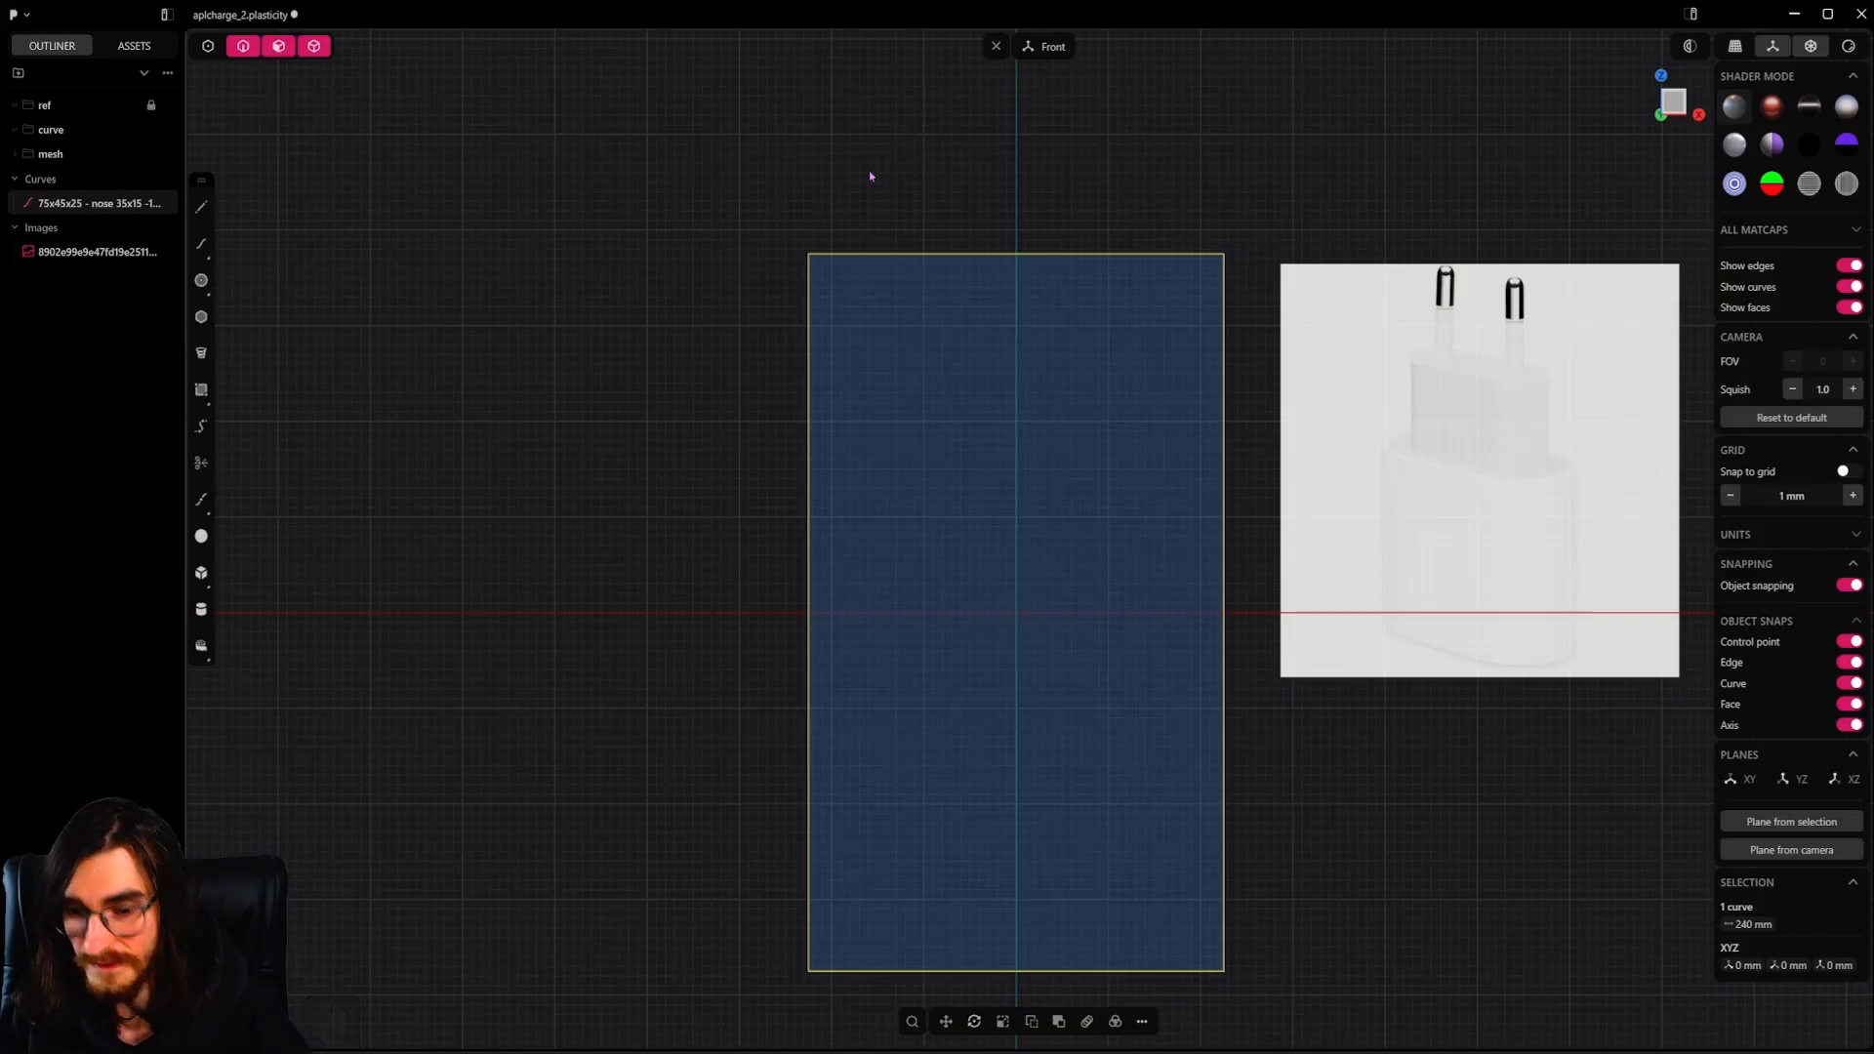
Draw a line about 39 mm long from the reference rectangle's lower left corner up its left edge
left_click(201, 207)
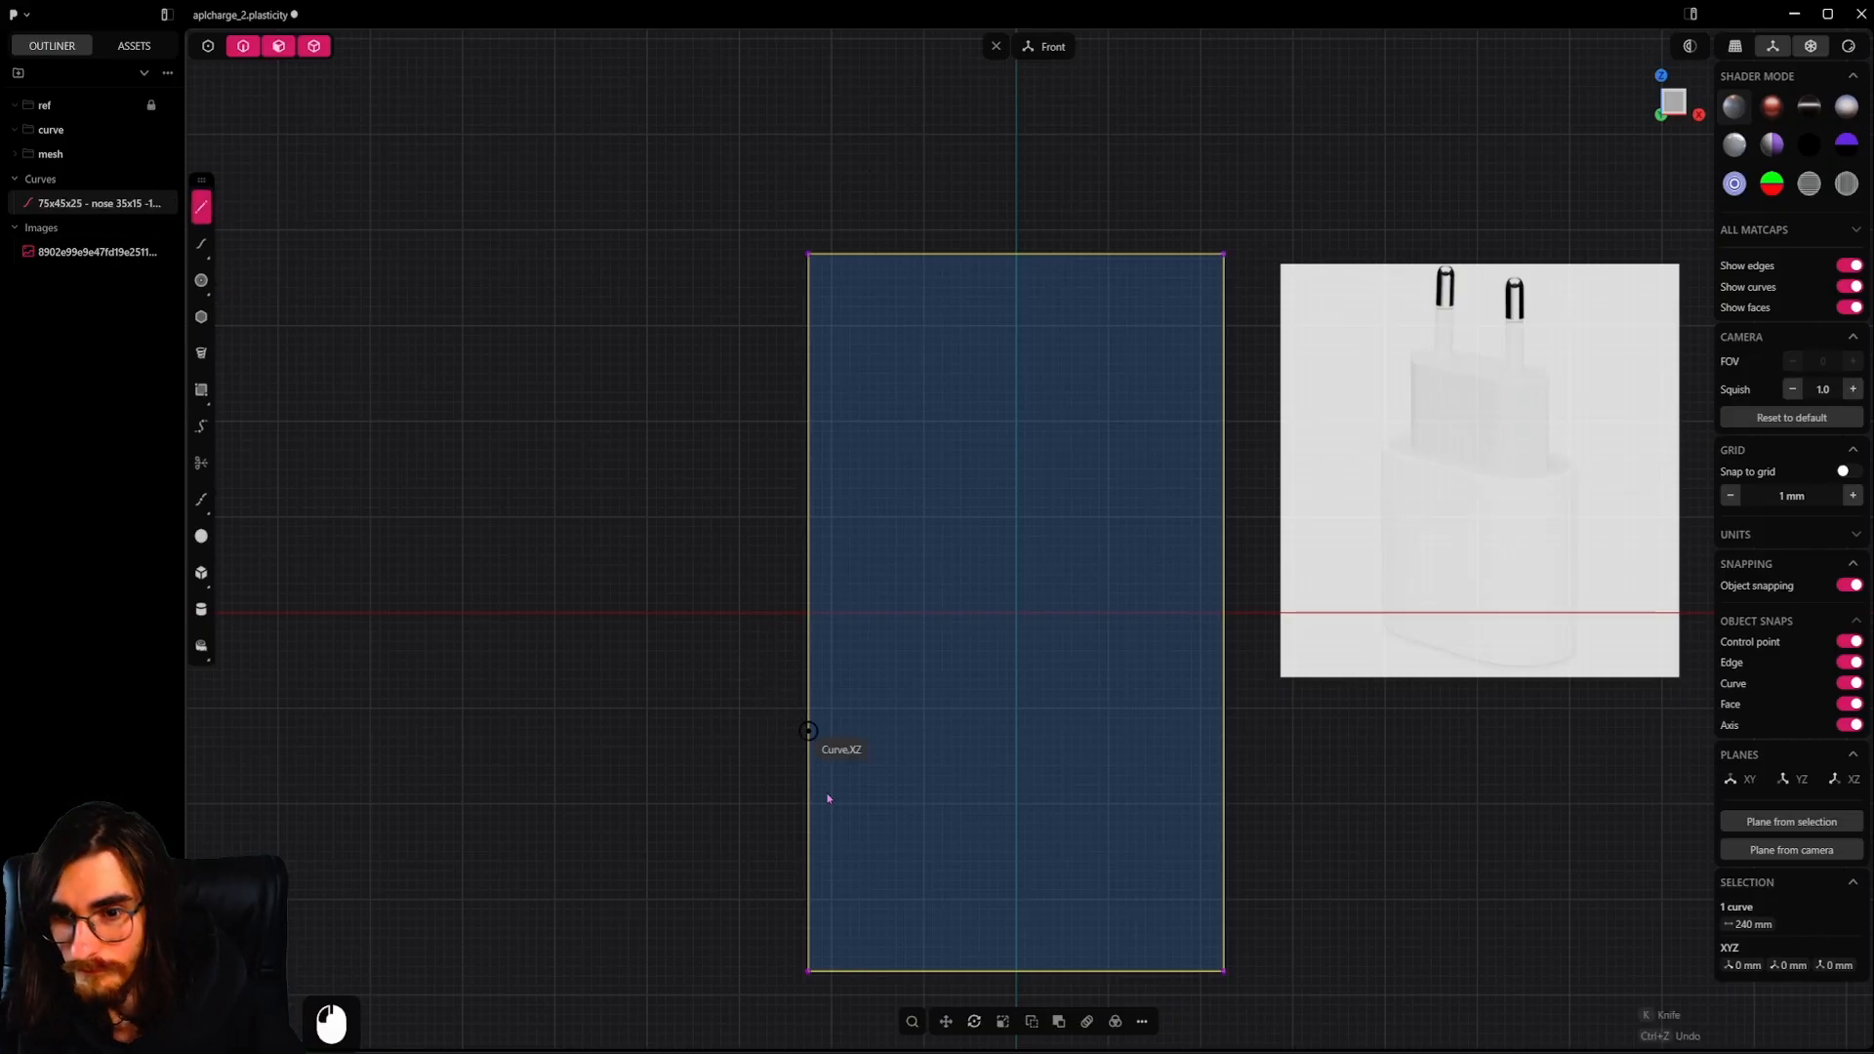
left_click(809, 972)
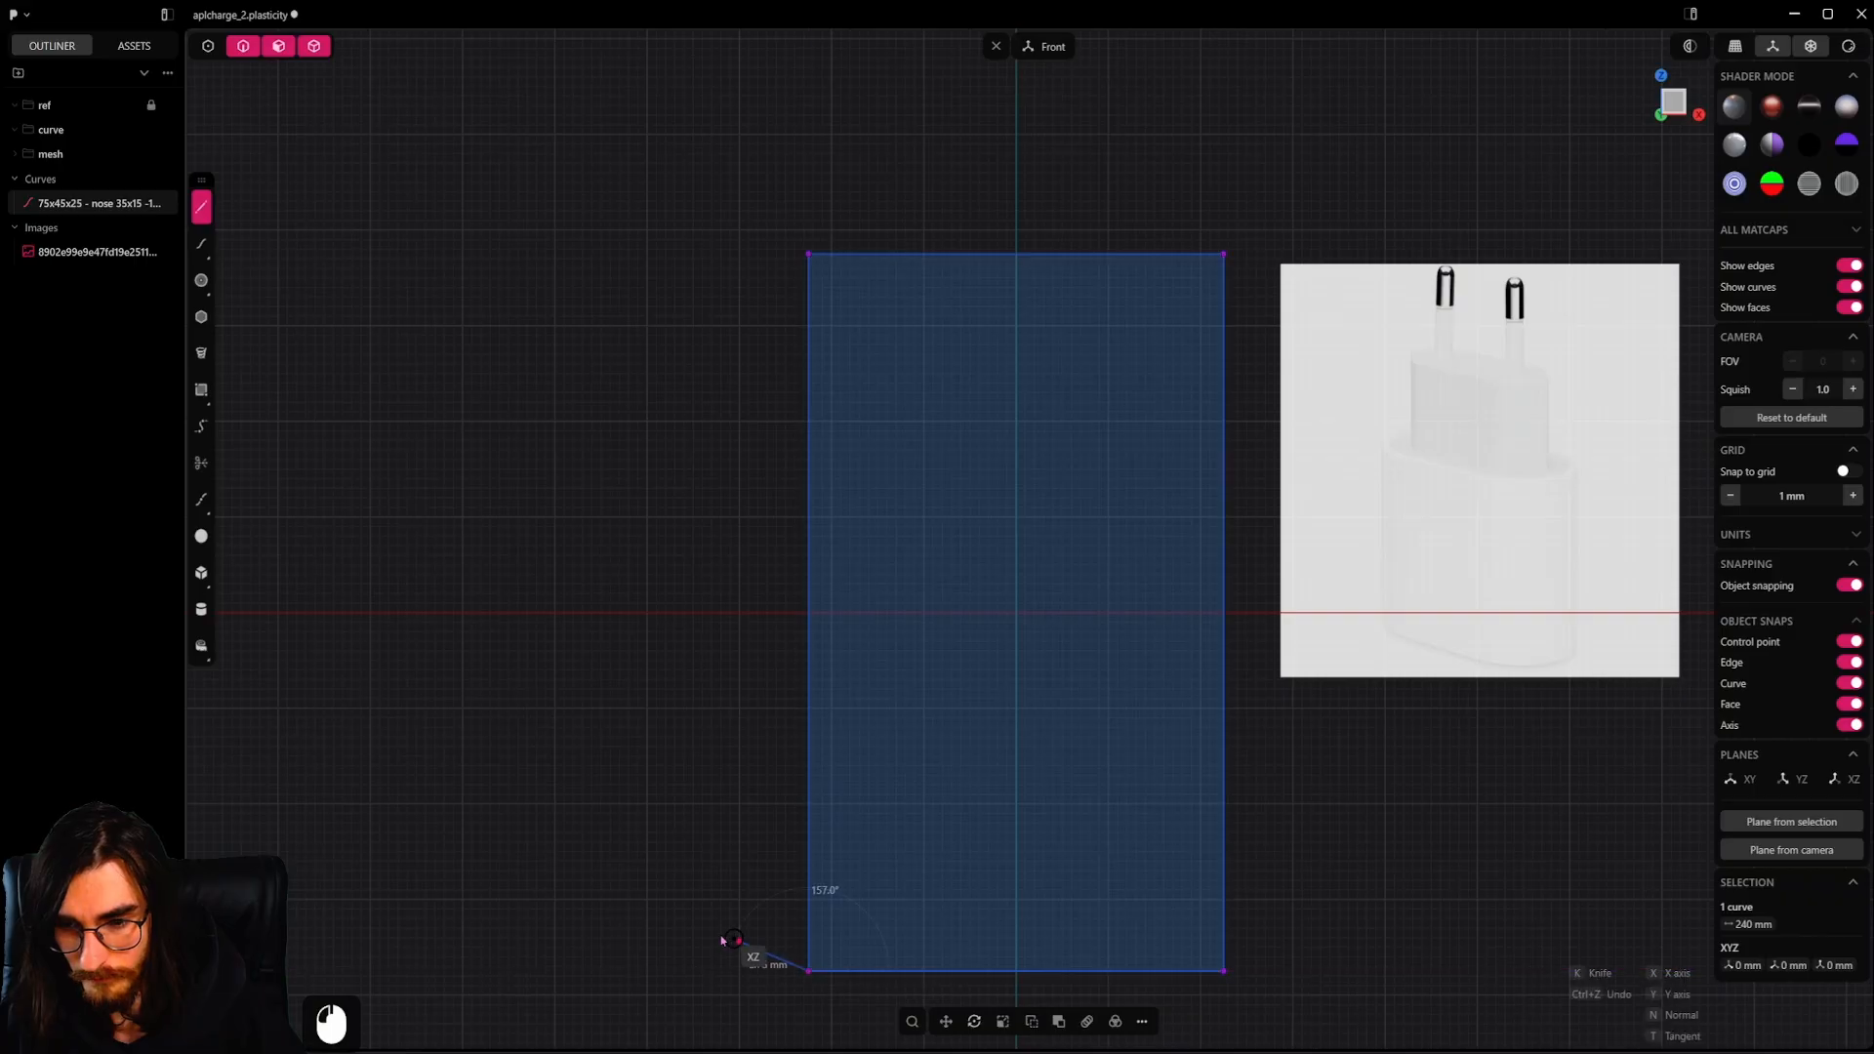
left_click(806, 602)
middle_click_drag(714, 617, 608, 406, "shift")
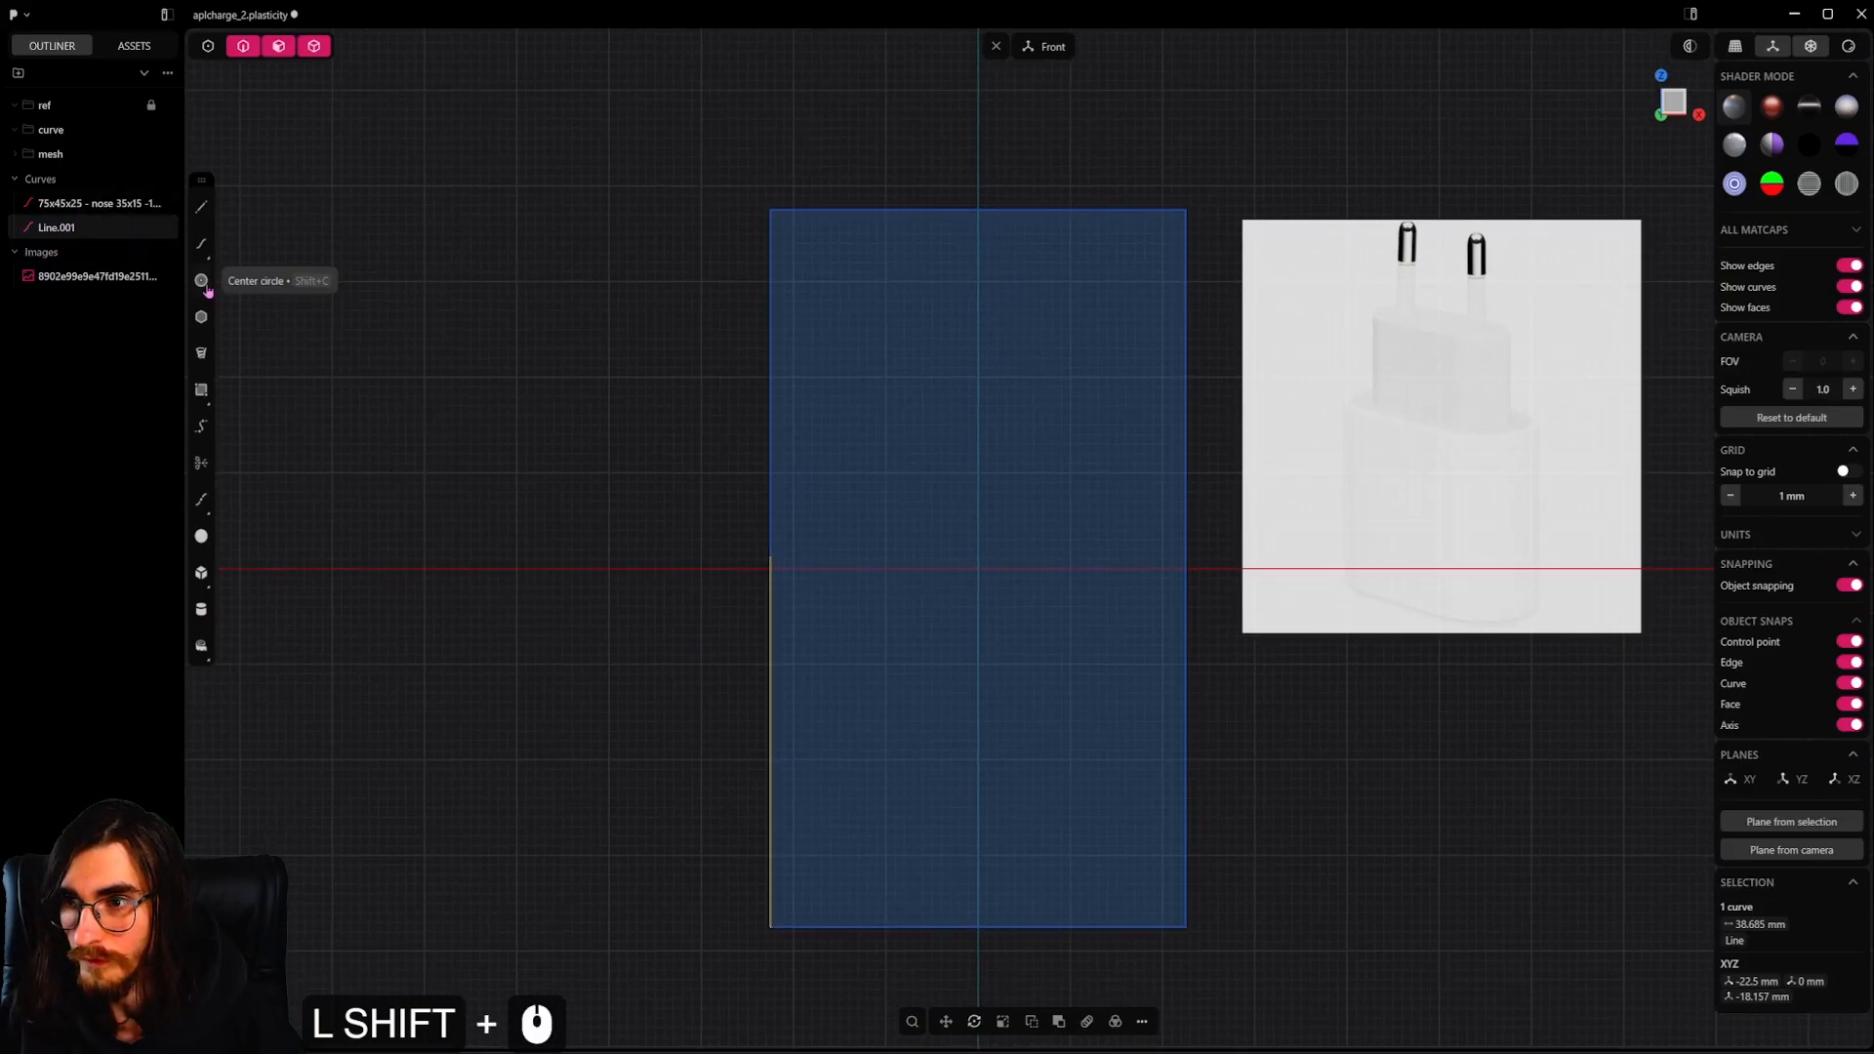
In the top view, draw a 45 by 25 mm centre rectangle from the midpoint of the reference rectangle's top edge
left_click(203, 391)
key("KP_7")
middle_click_drag(973, 542, 989, 456, "shift")
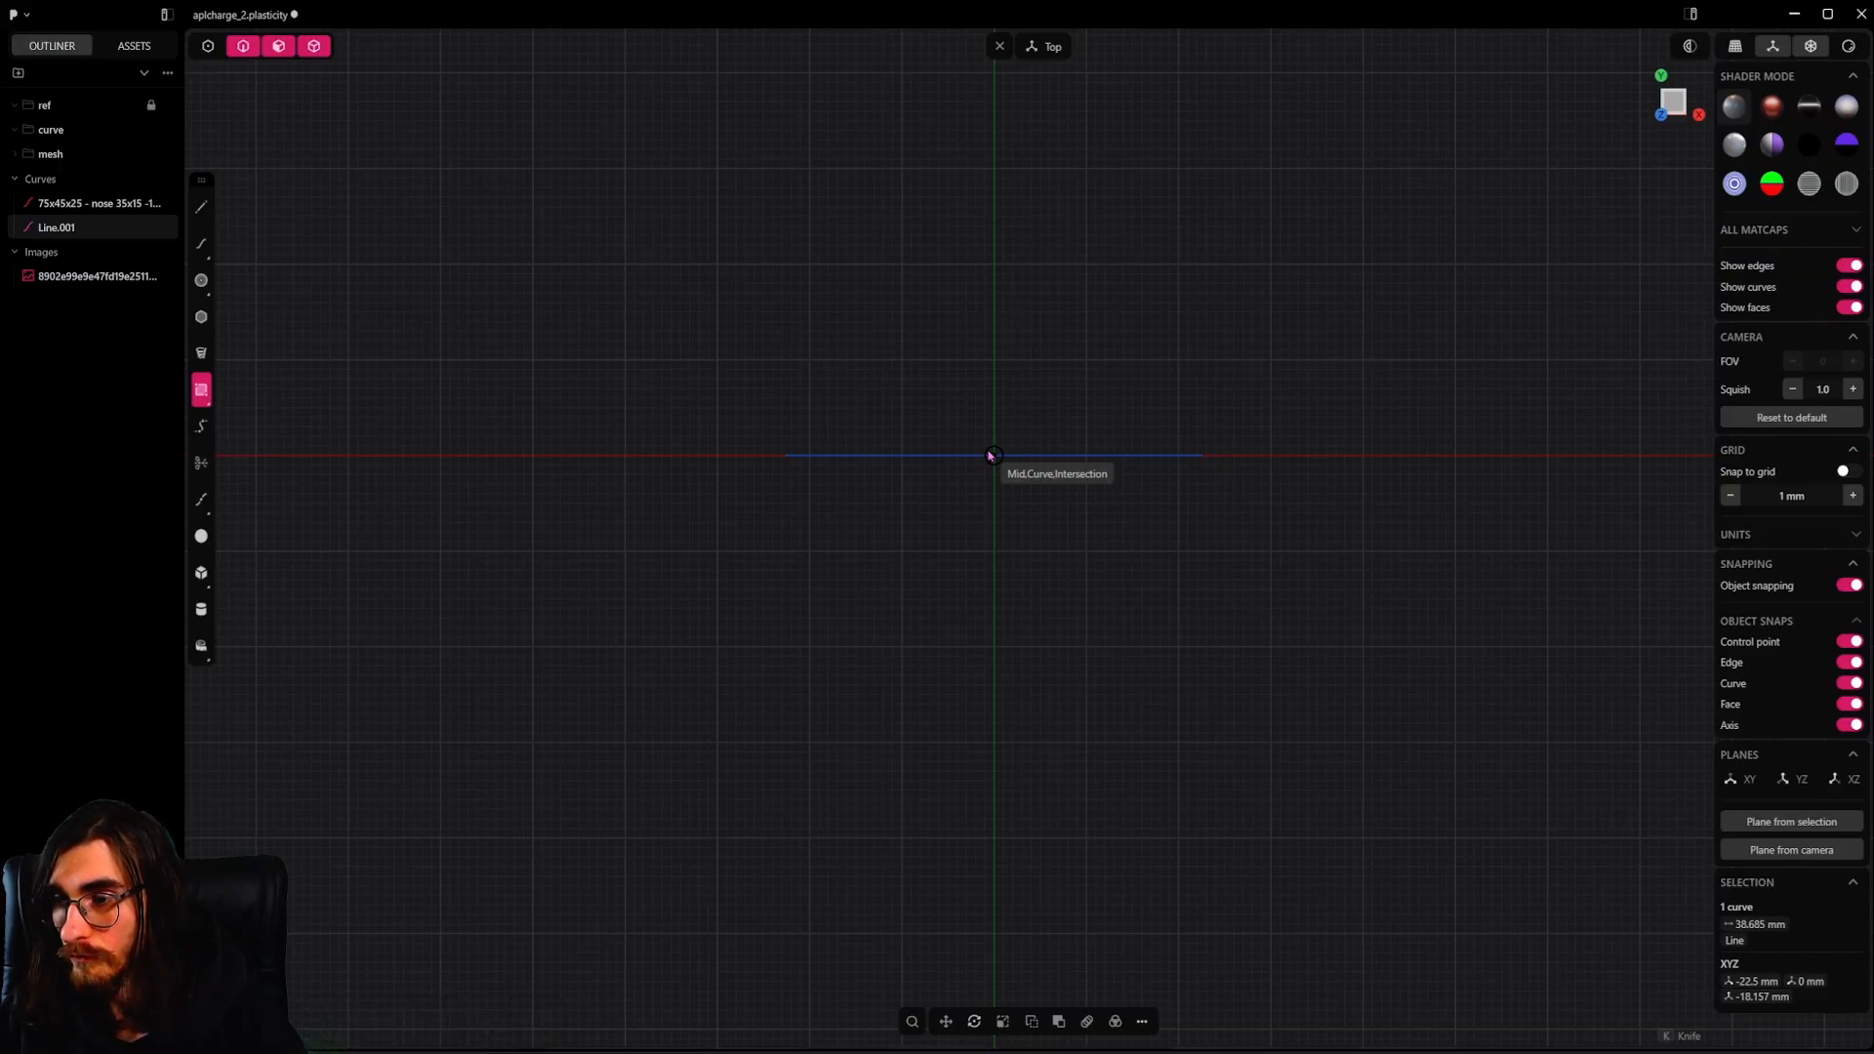
left_click(989, 456)
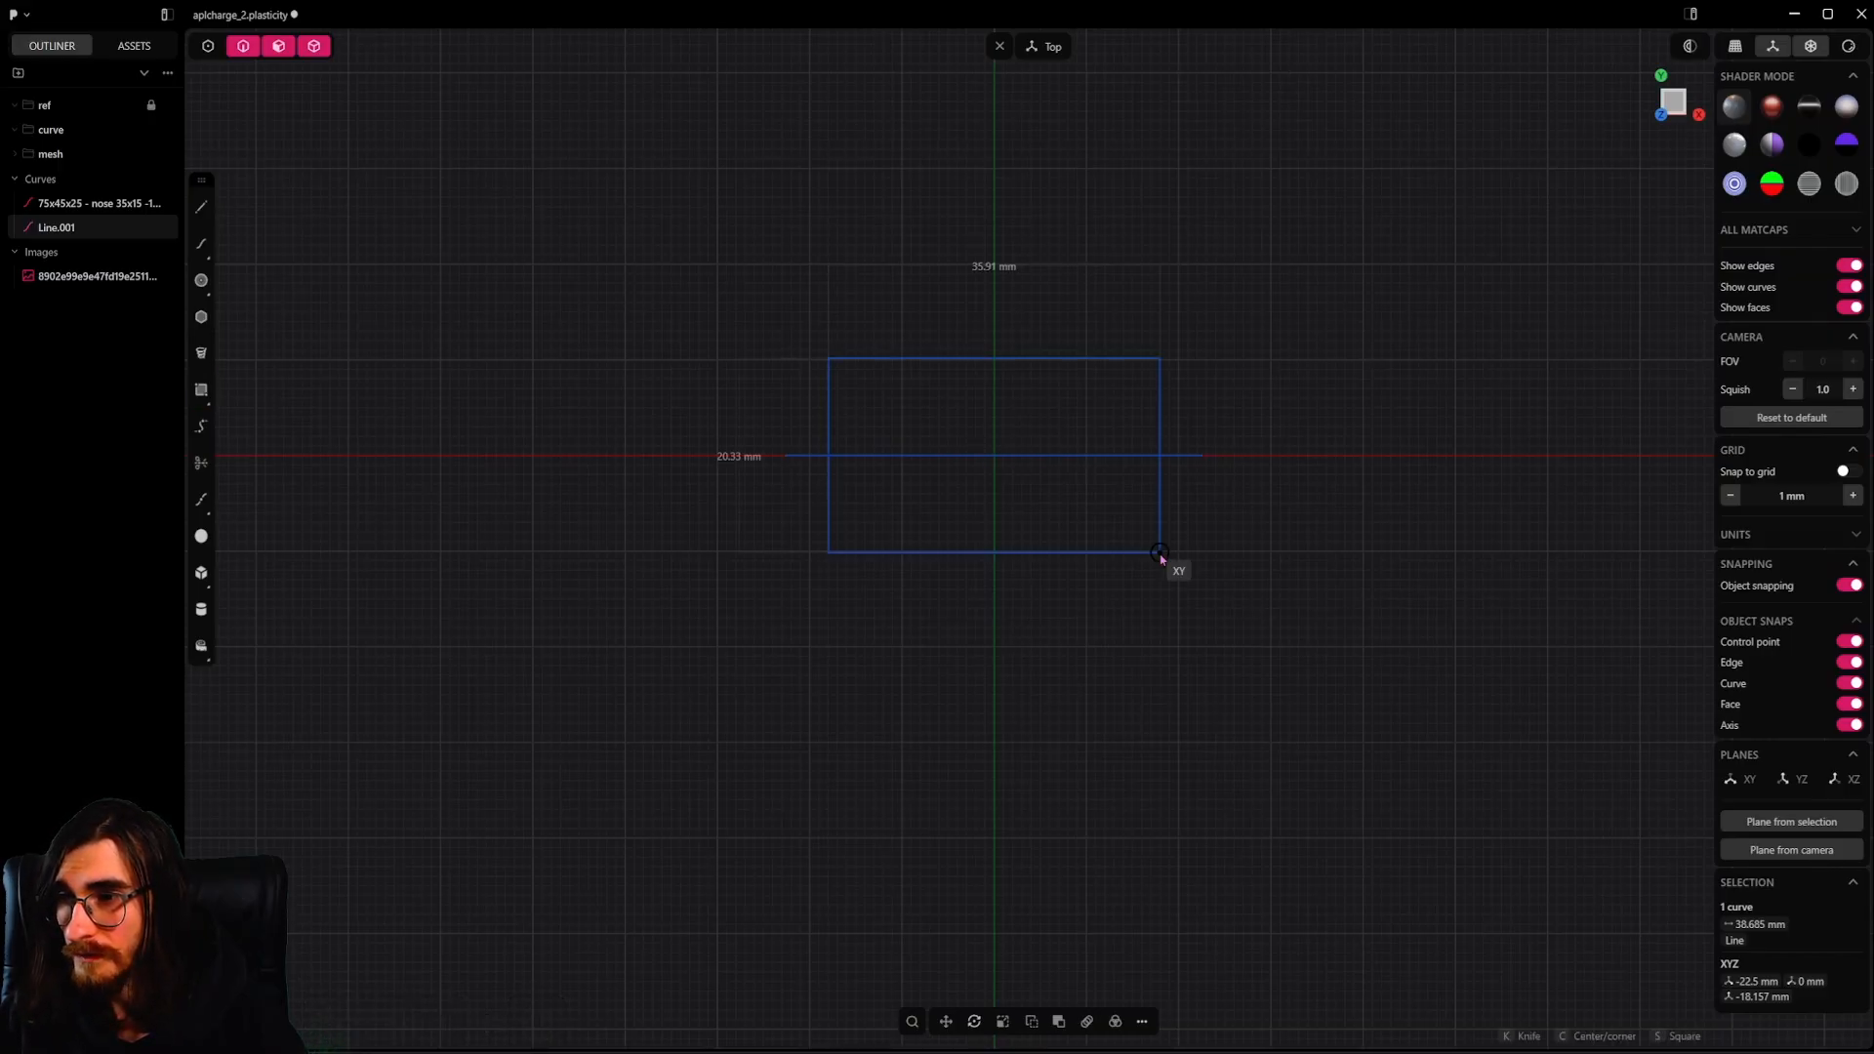
key("Tab")
type("45")
key("Tab")
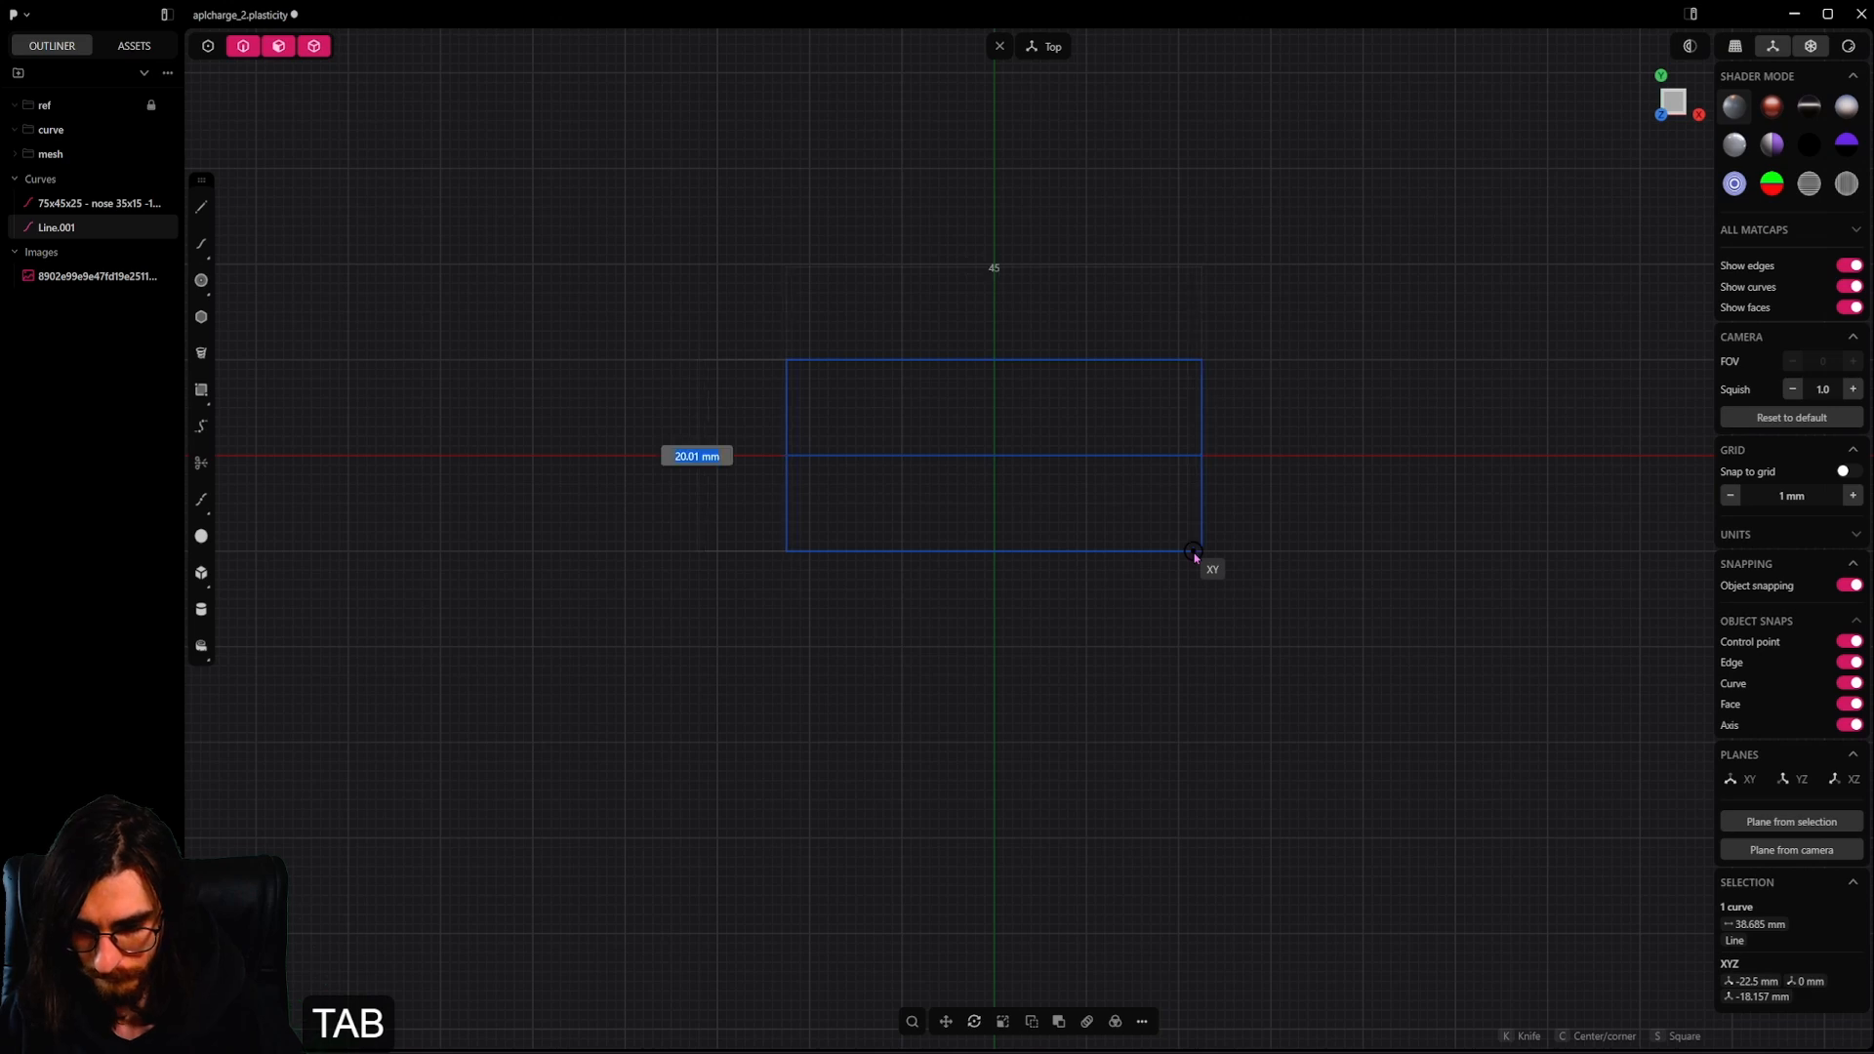
type("25")
key("Return")
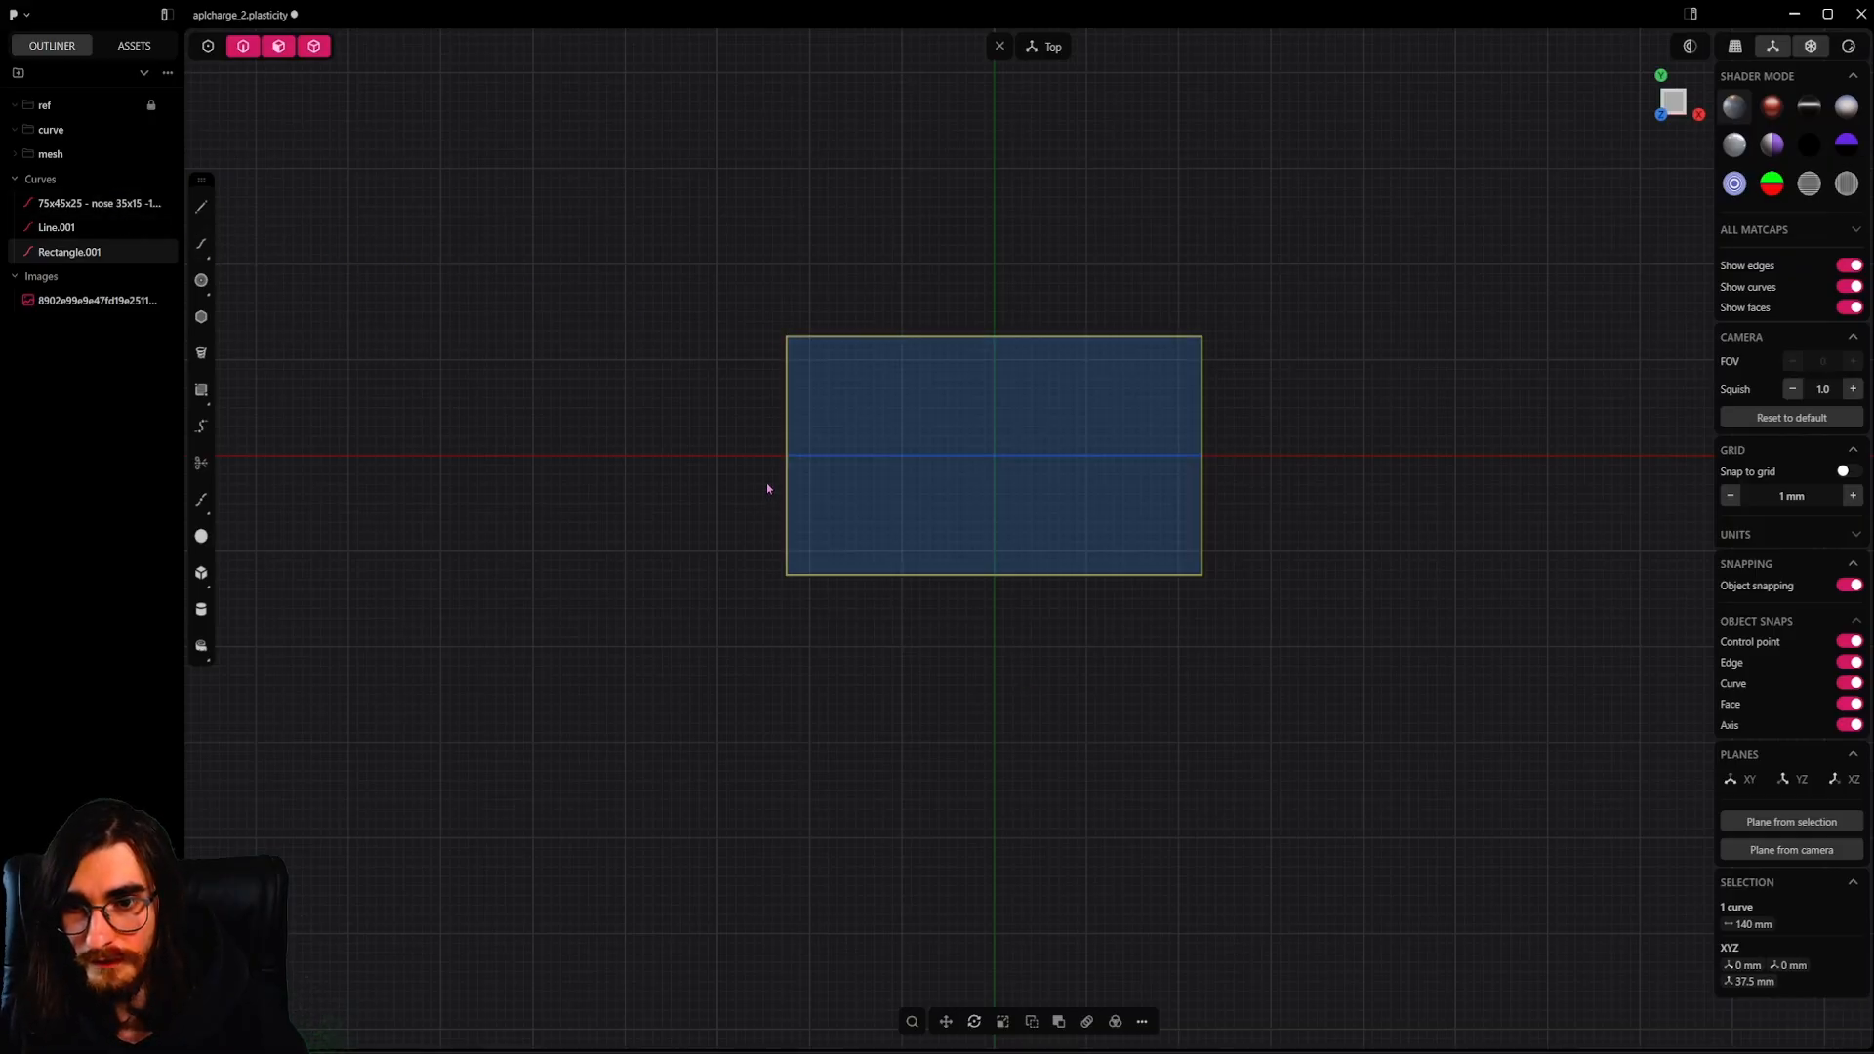
Draw a centre circle of 12.5 mm radius at the rectangle's centre, reaching its long edges
left_click_drag(201, 281, 234, 174)
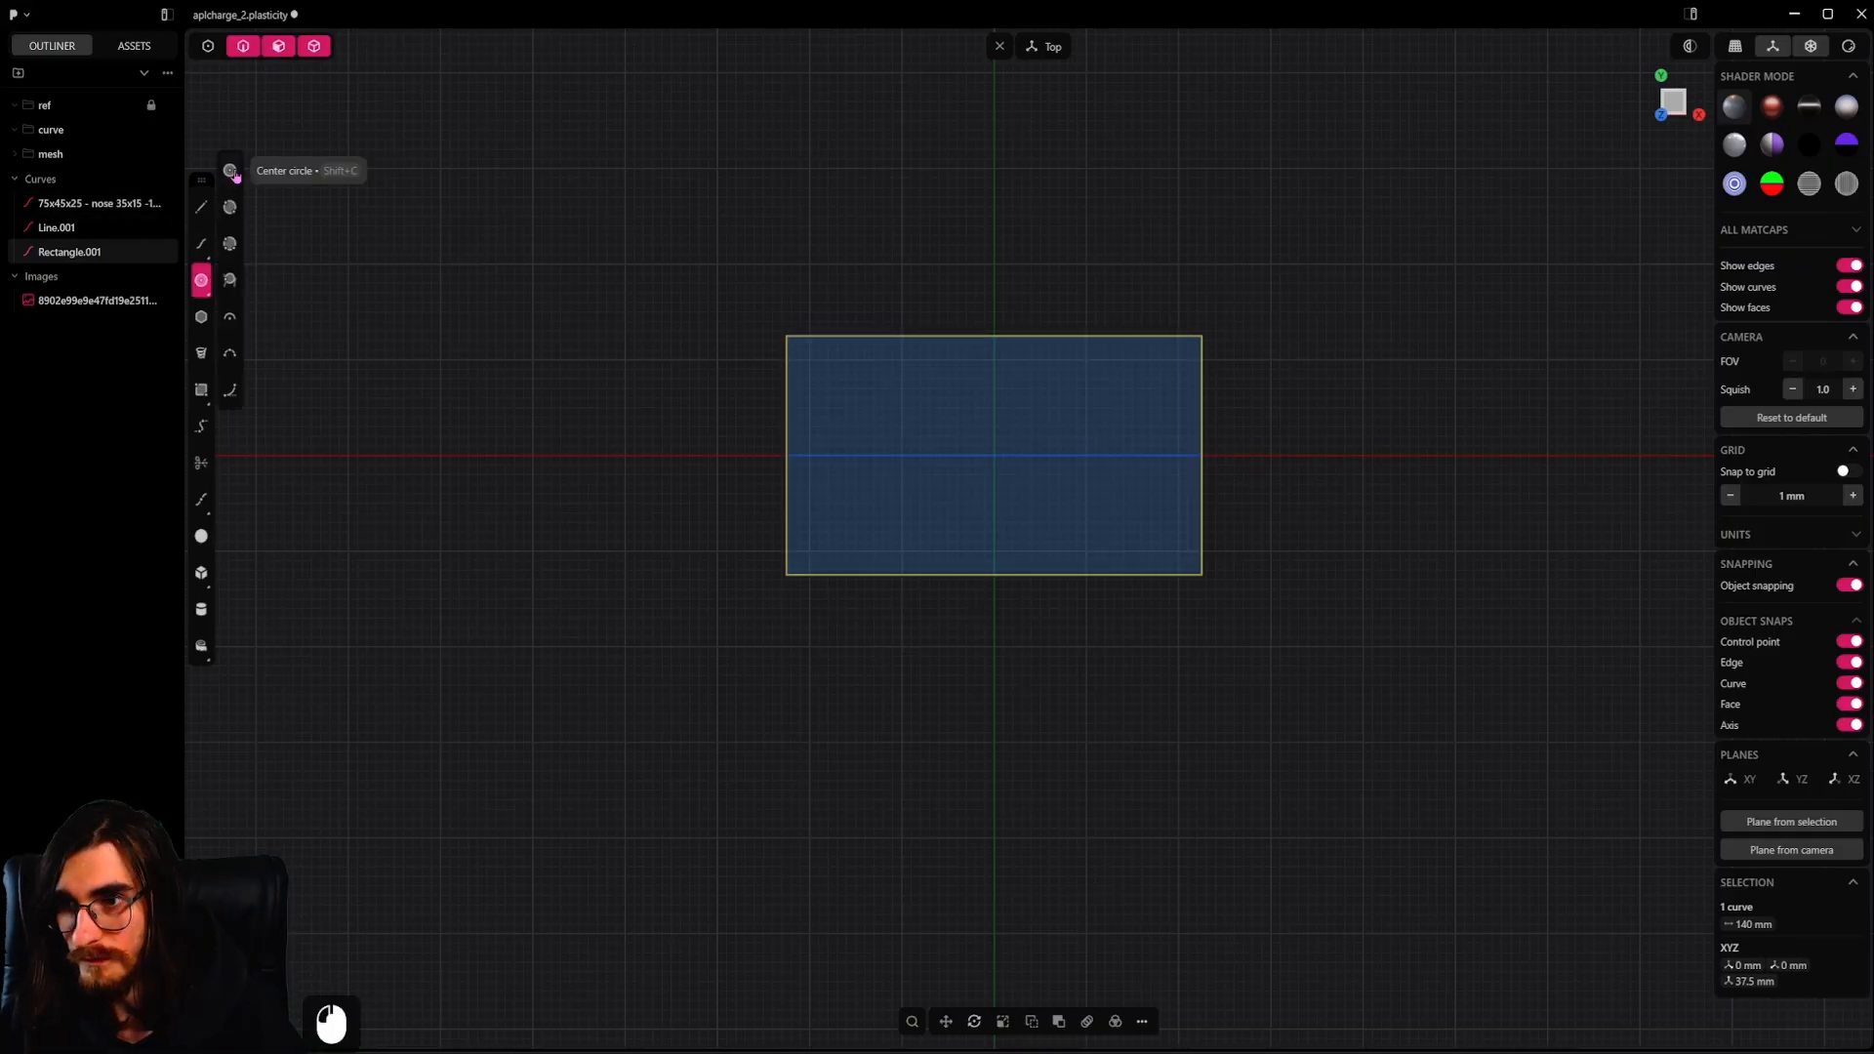
left_click(234, 175)
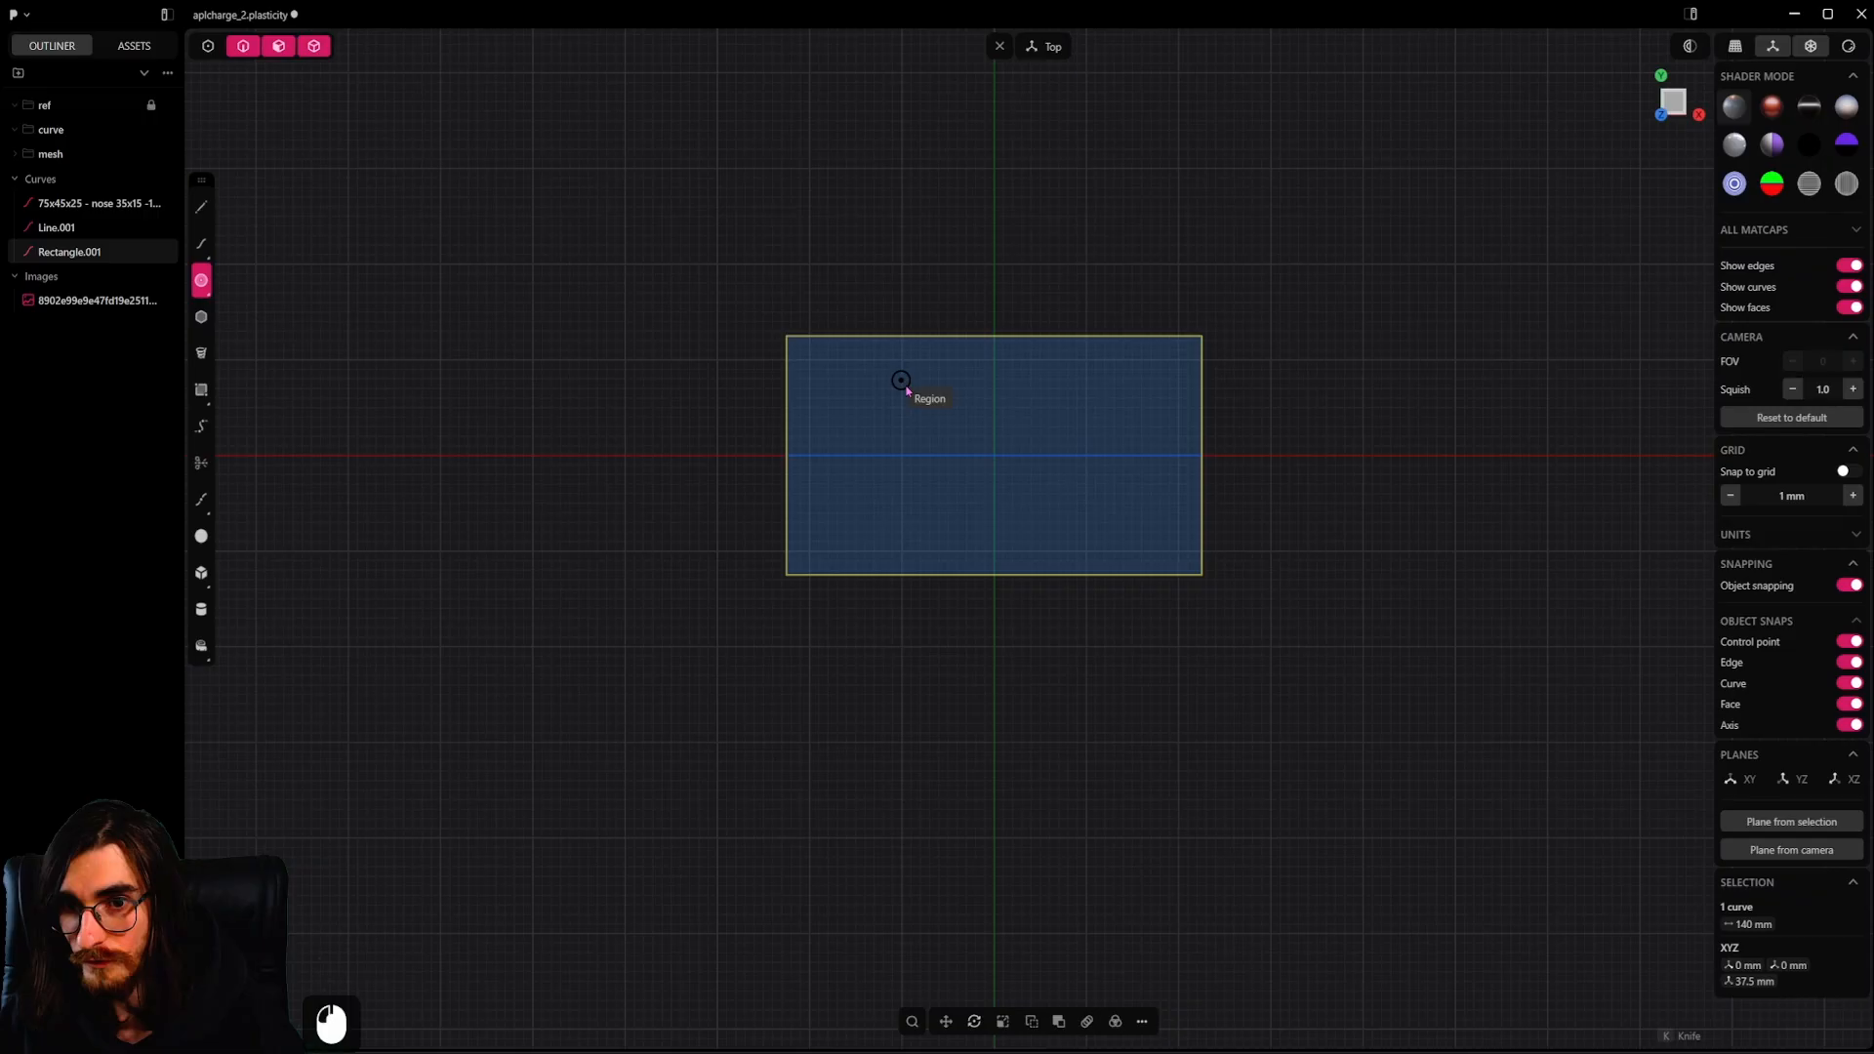
left_click(994, 456)
left_click(994, 336)
Move the circle along X by its left quadrant point, snapping it to the rectangle's left edge
key("g")
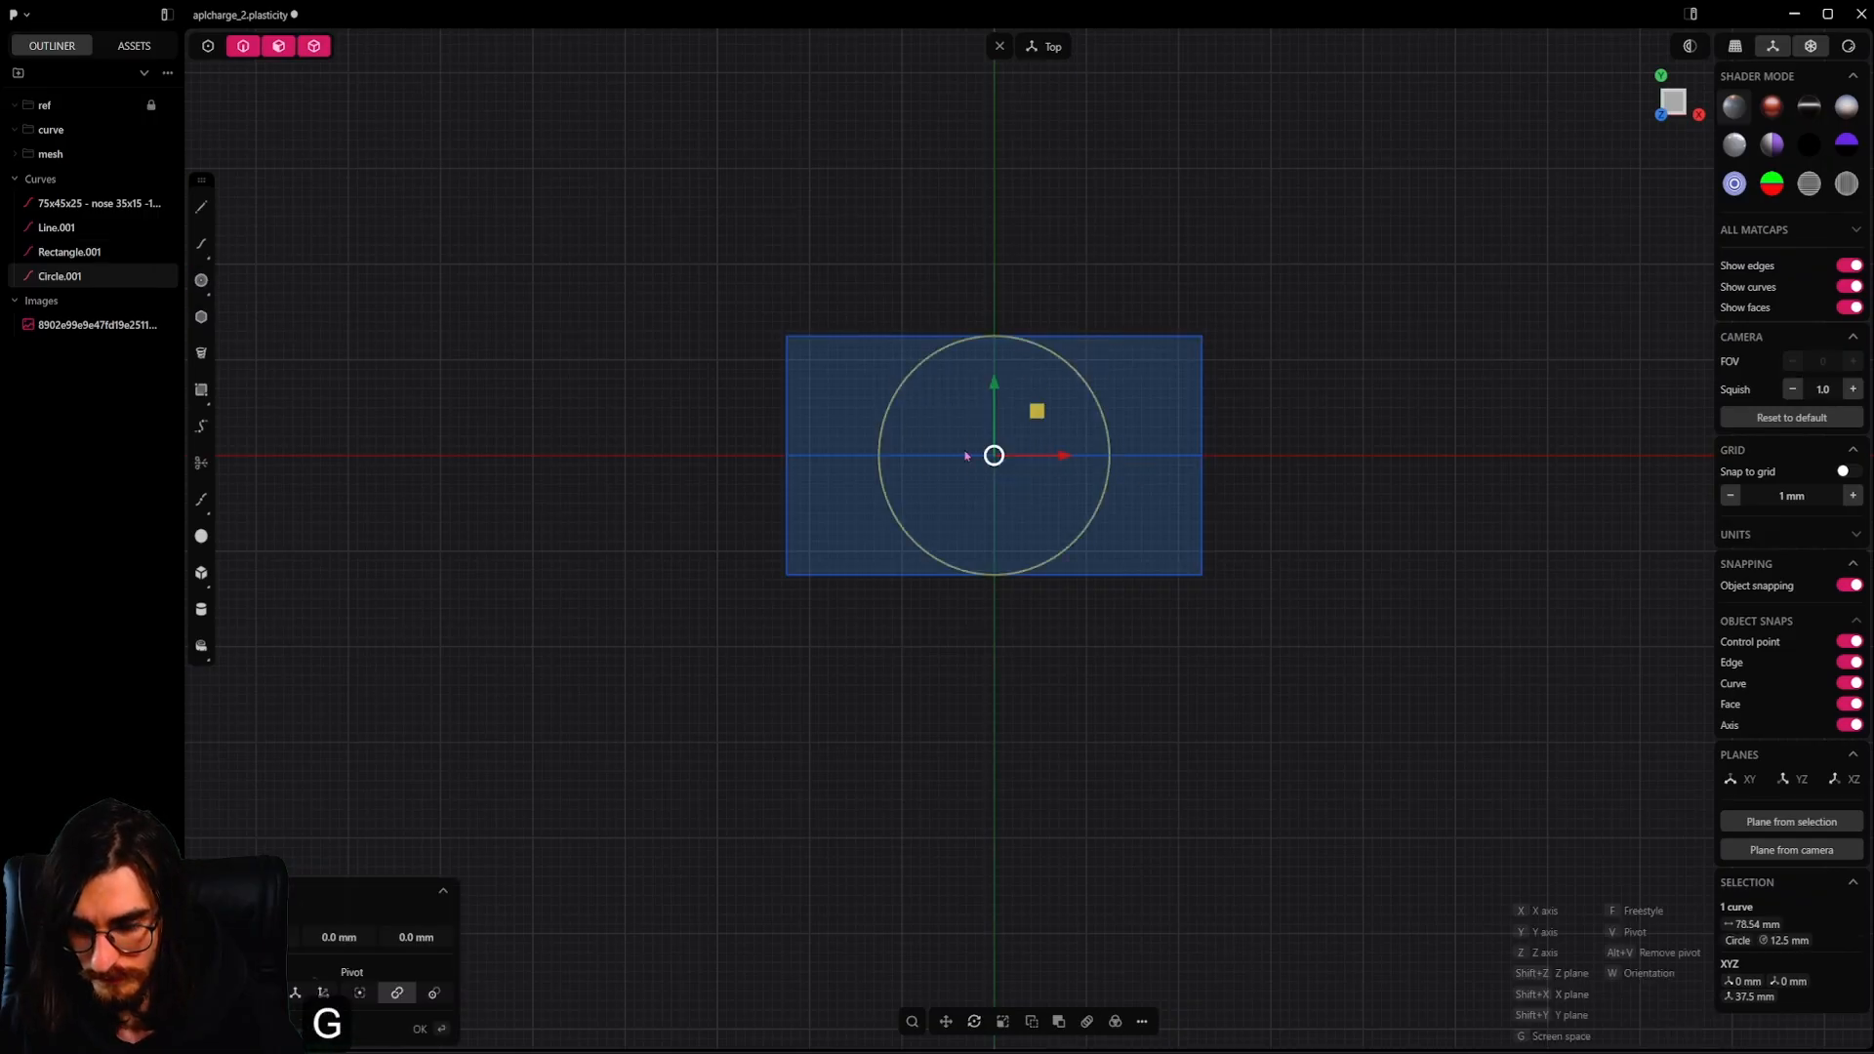
key("v")
key("g")
key("x")
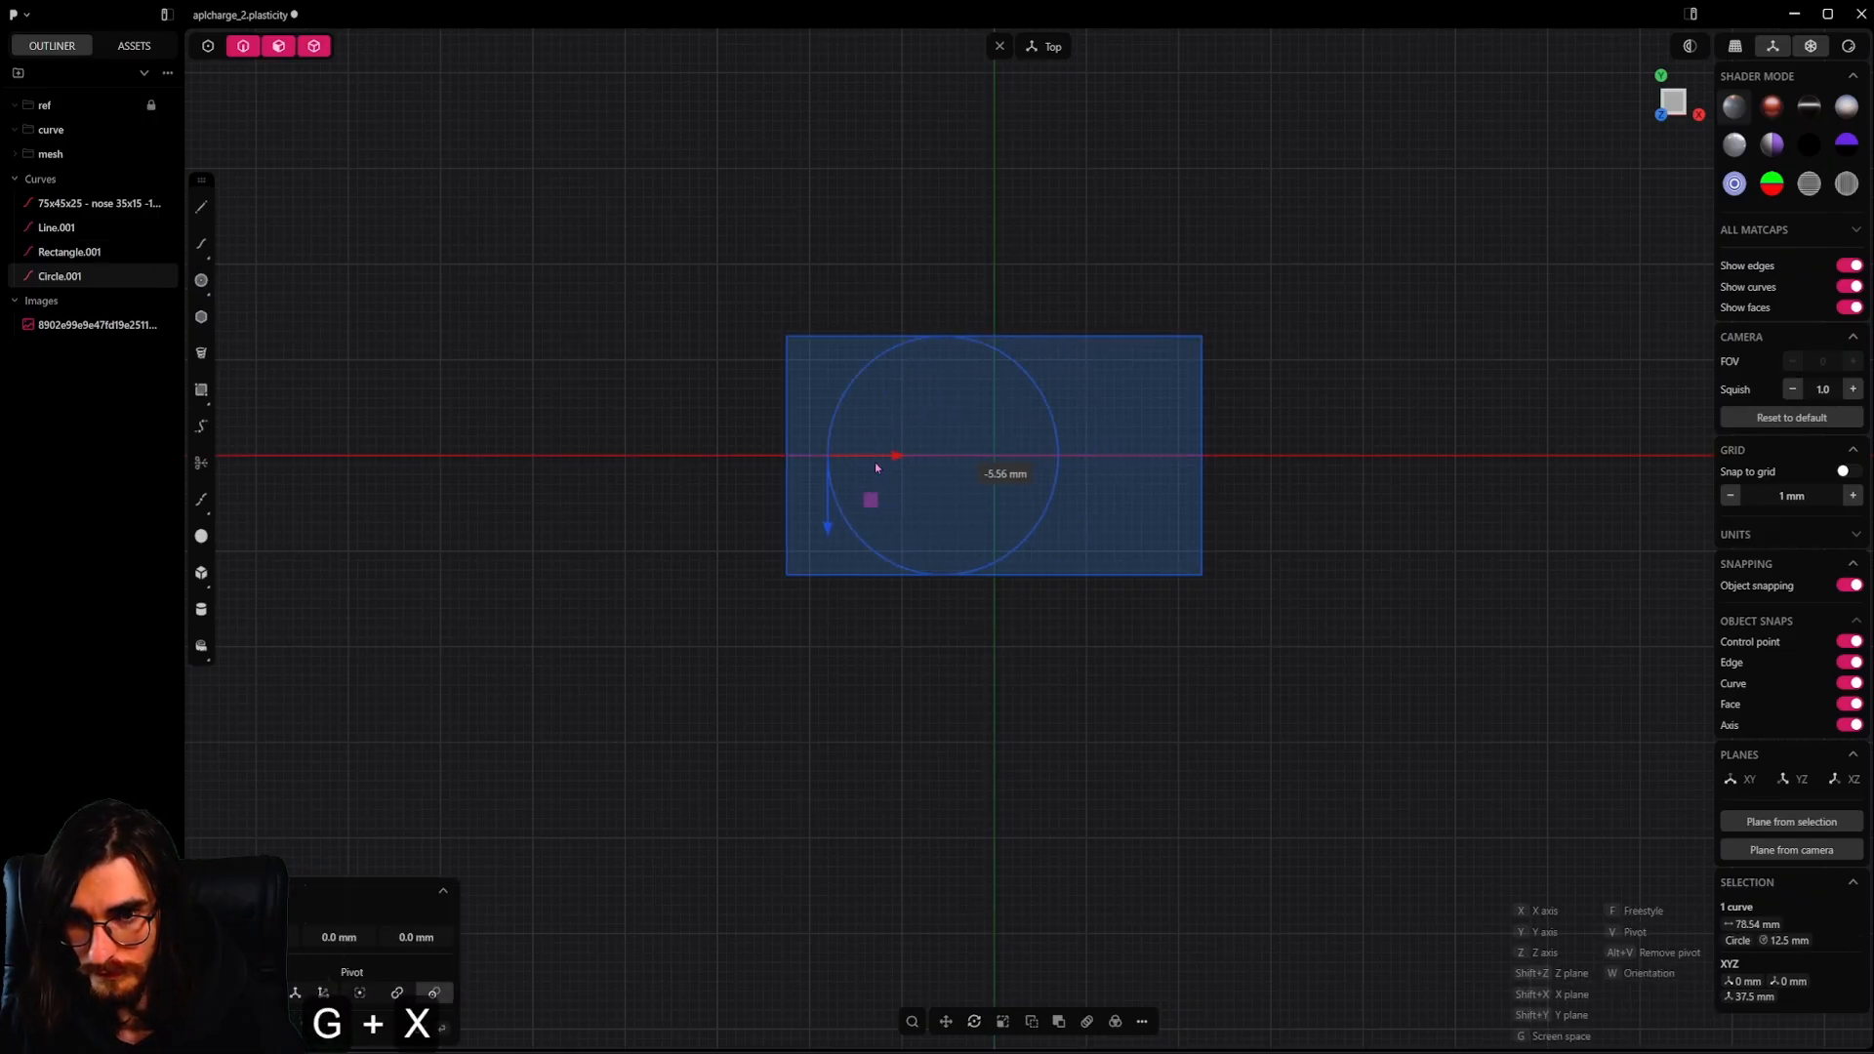
left_click(787, 456, "ctrl")
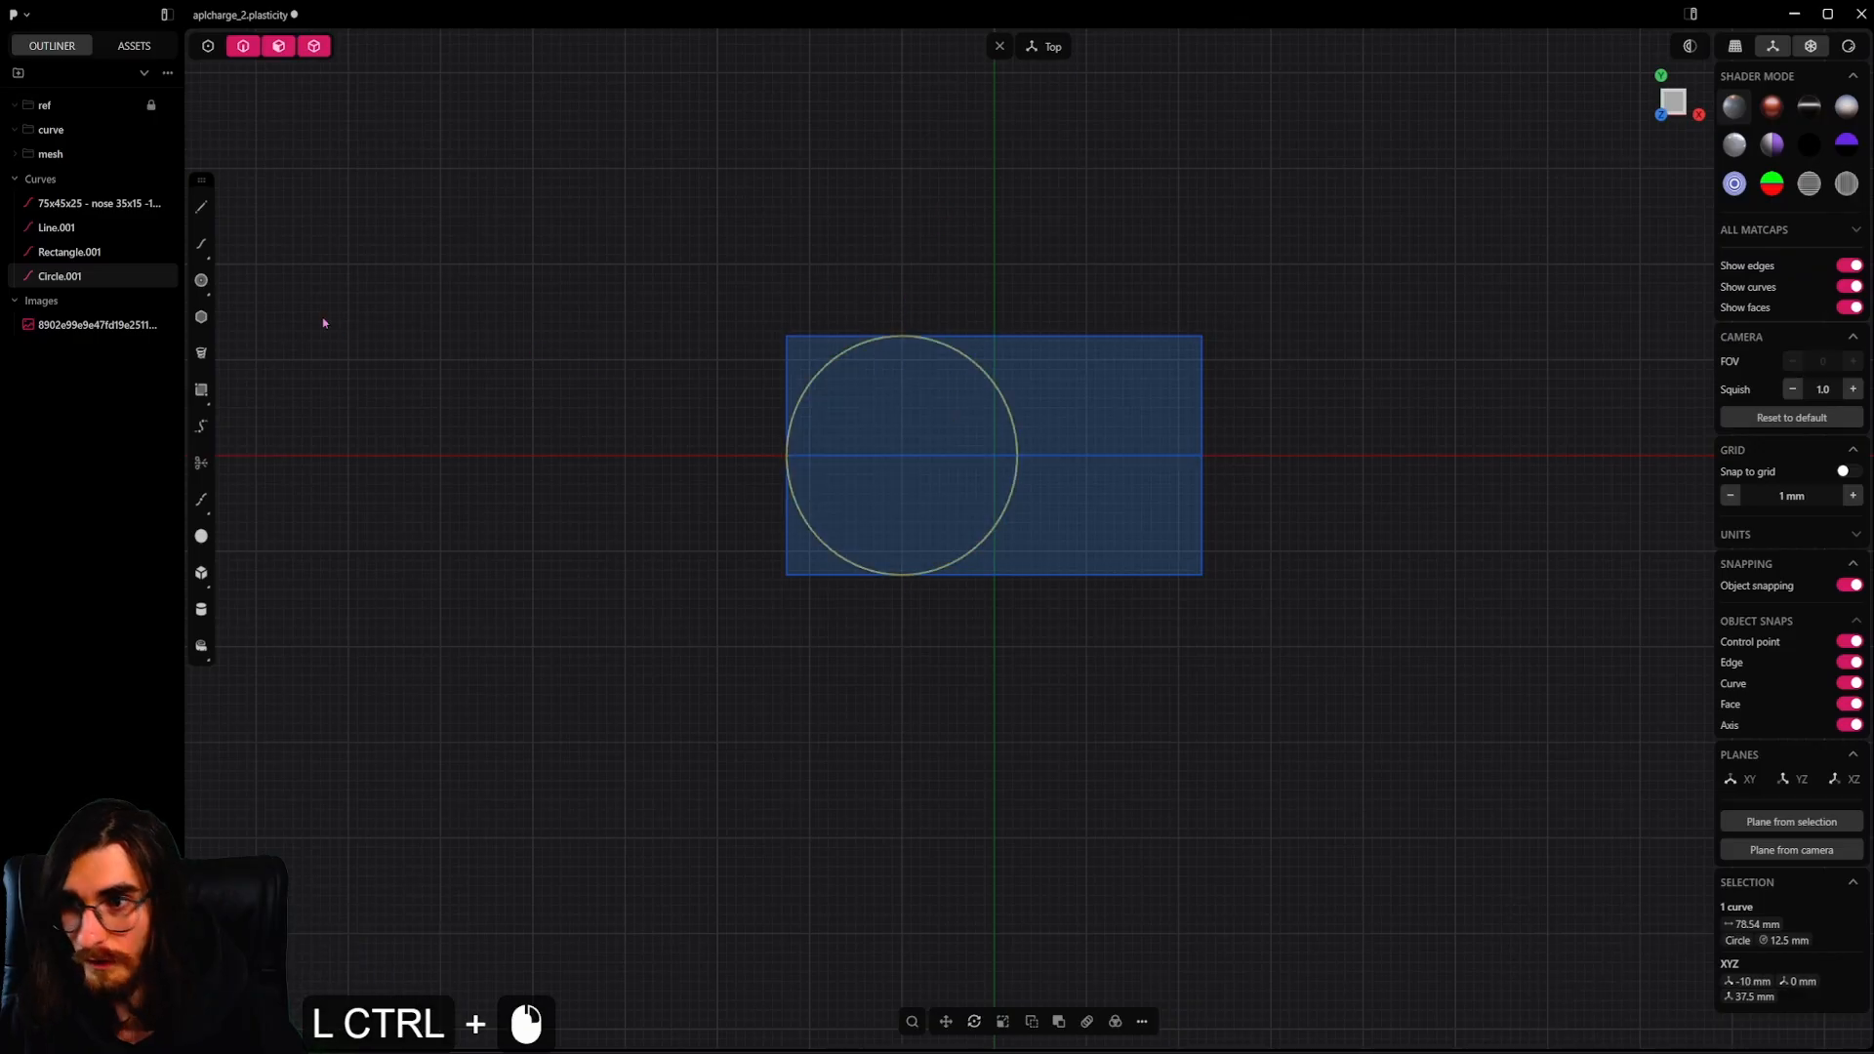
Draw a vertical line from the circle's uppermost point through its centre and past the rectangle's lower edge
left_click(201, 207)
left_click(903, 336)
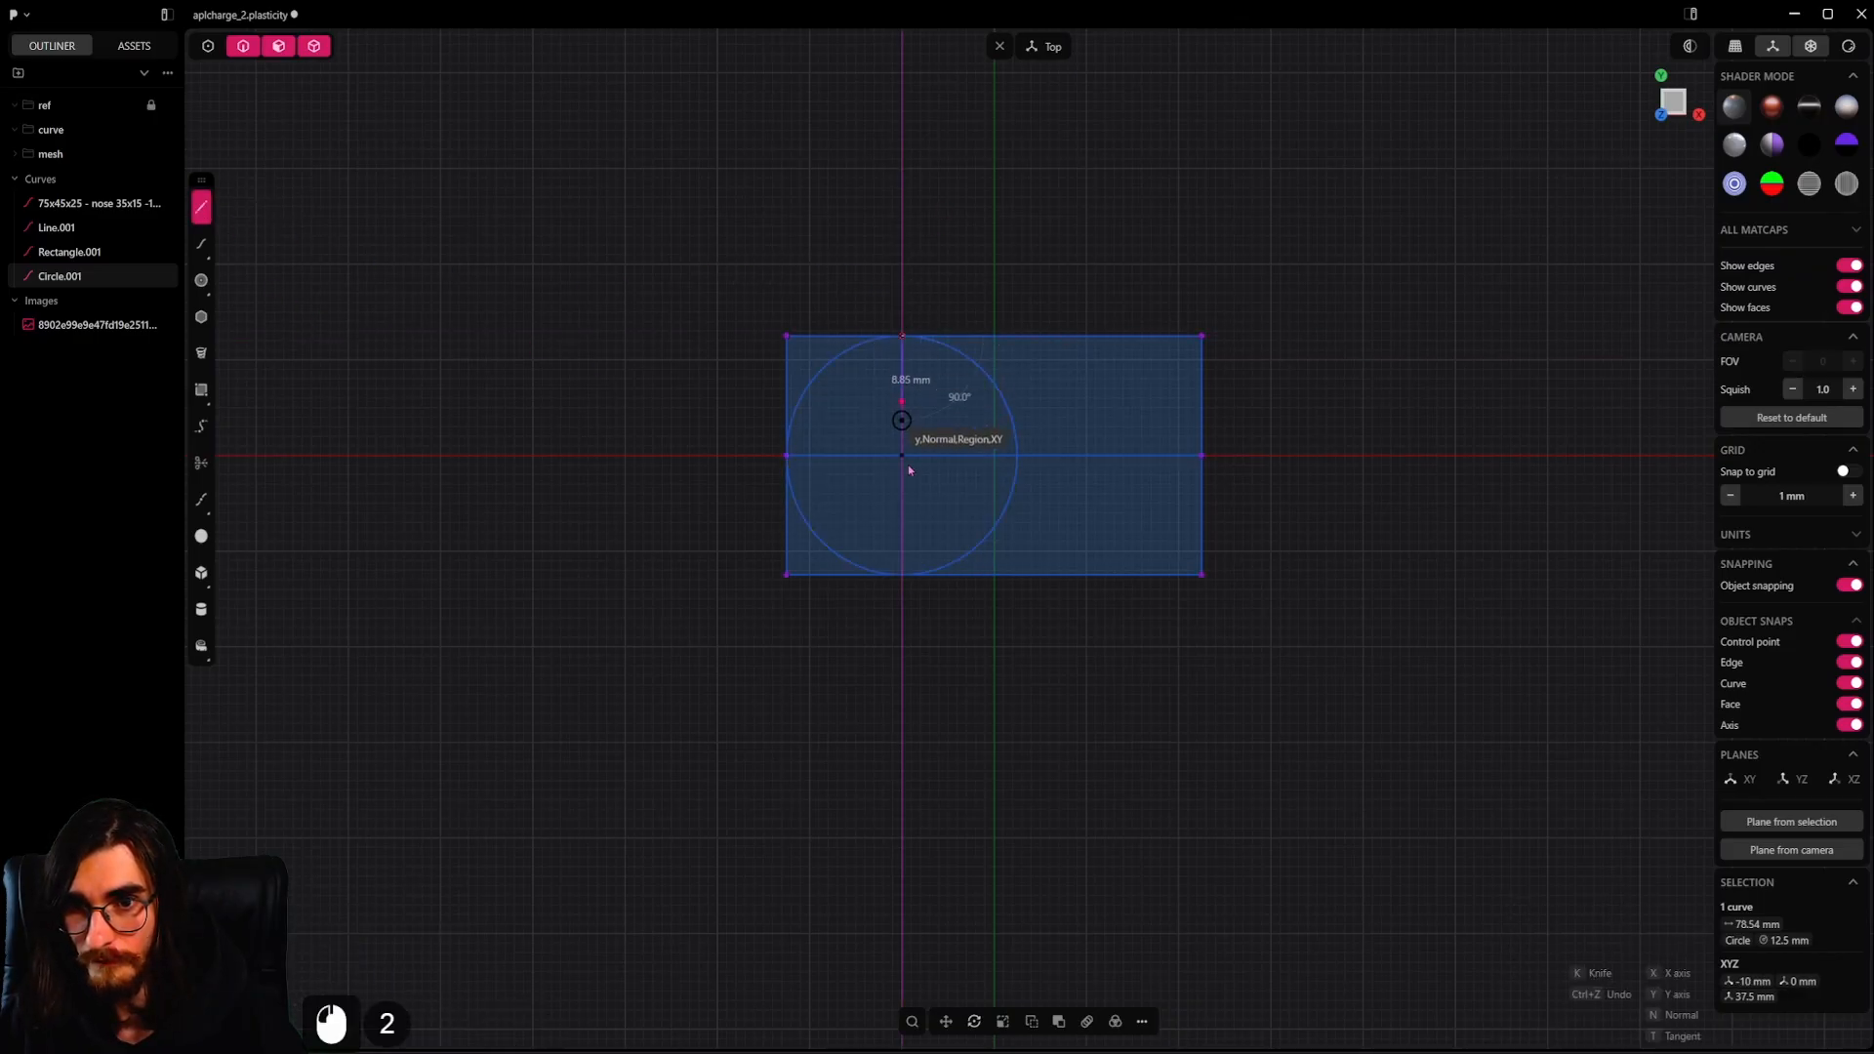
left_click(902, 644)
Trim away the circle's inner half and delete the vertical dividing line
key("t")
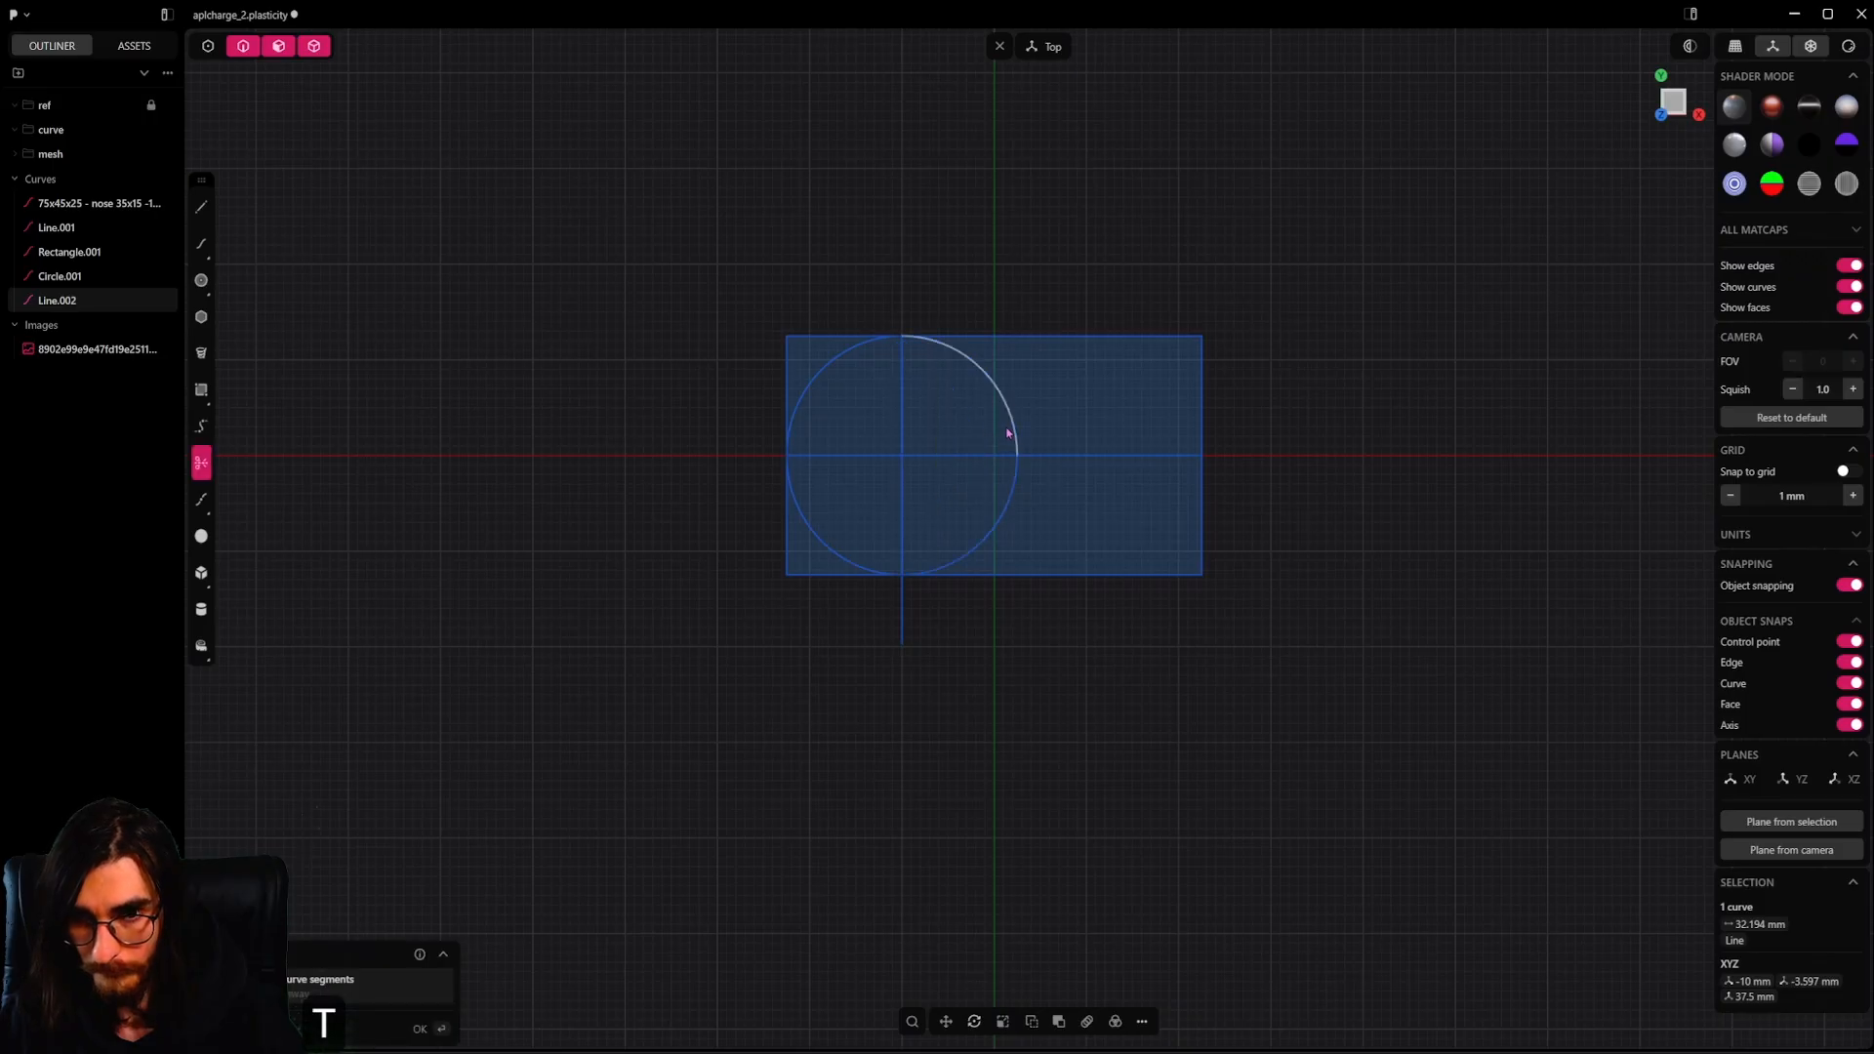
left_click(1016, 430)
left_click(1016, 488)
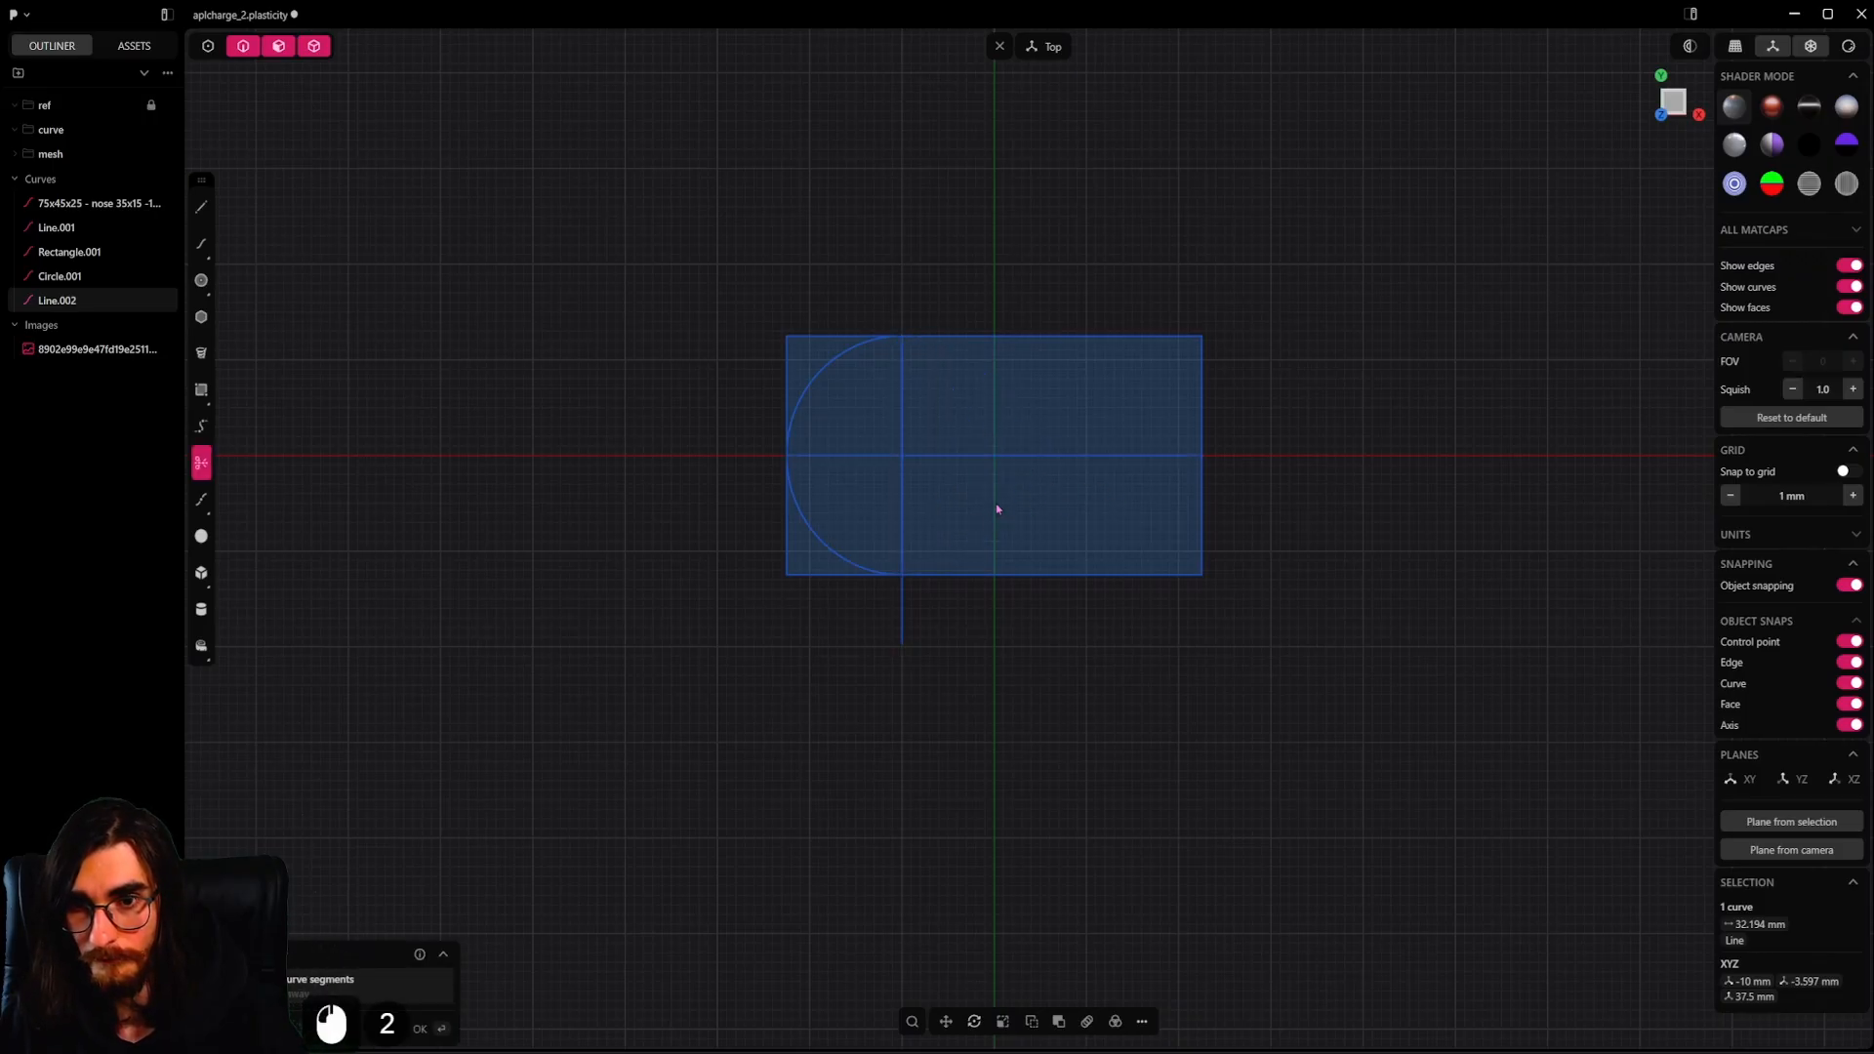
key("Escape")
key("x")
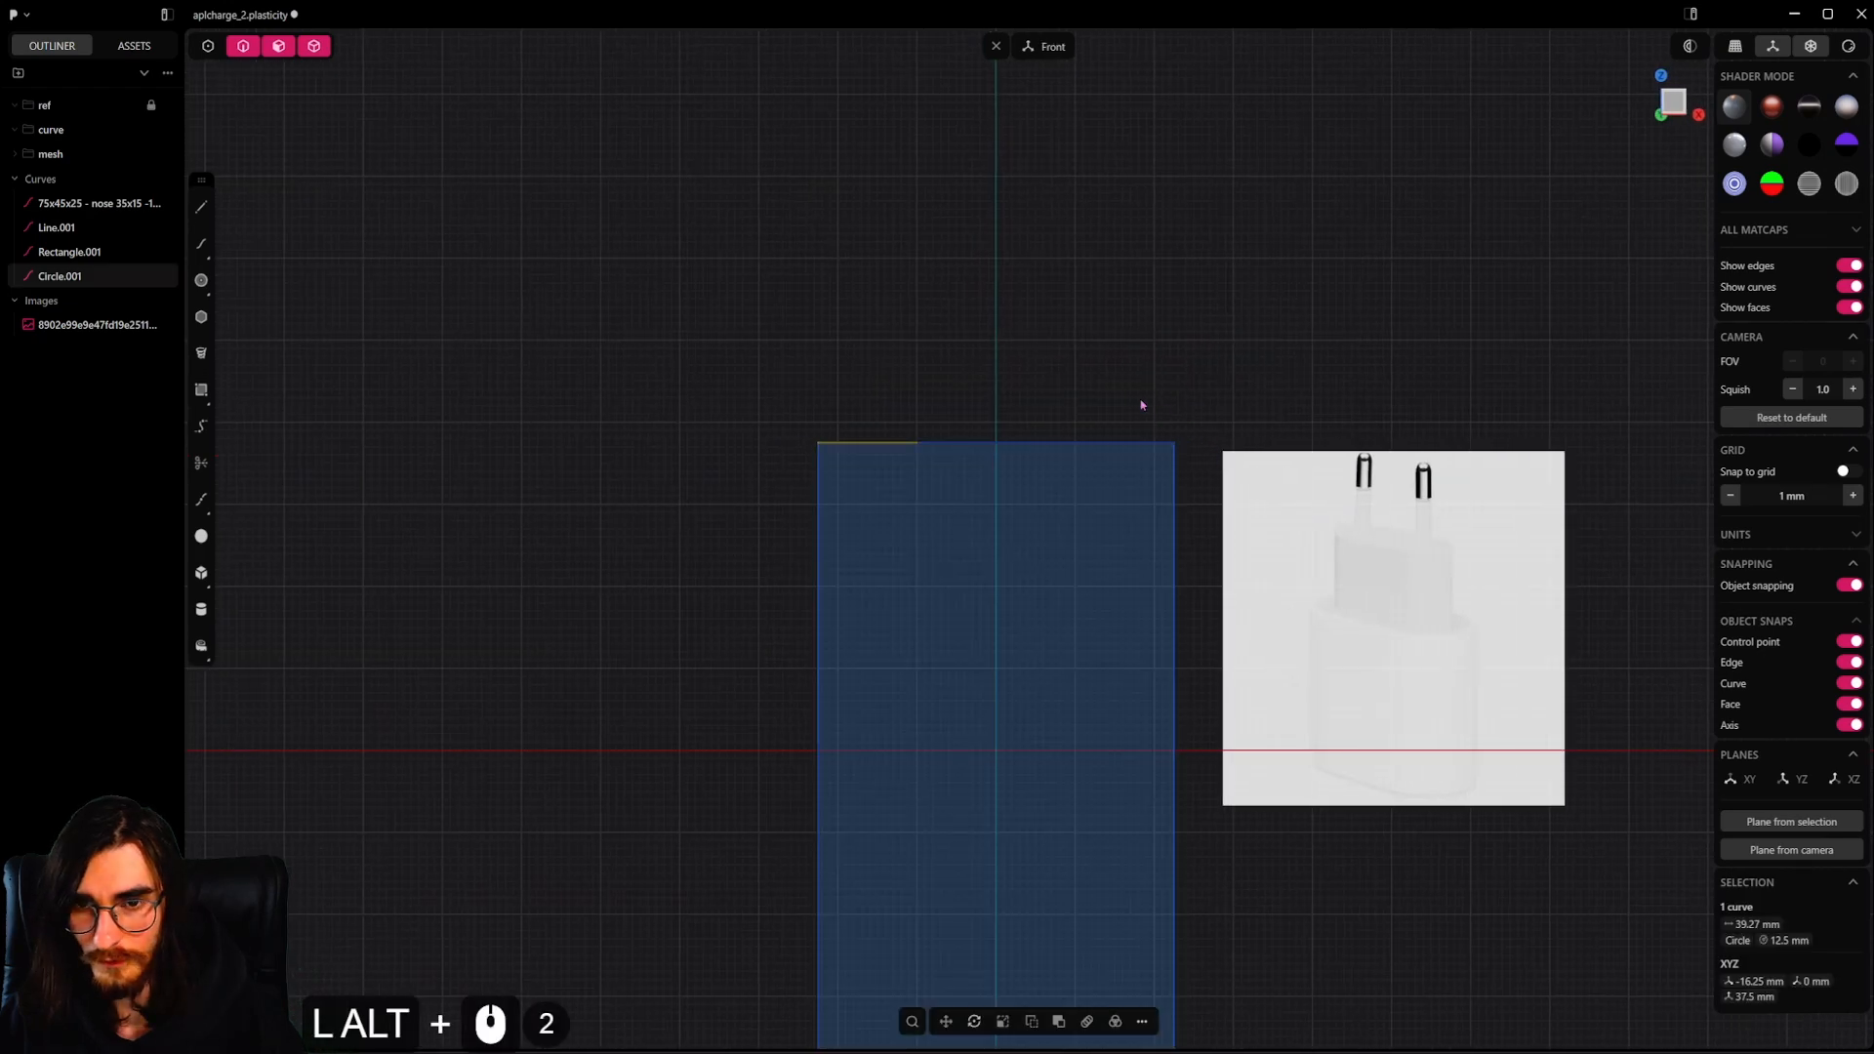
Mirror the remaining half circle across the centre onto the rectangle's right end
left_click(1044, 402, "alt")
key("alt+x")
left_click(962, 465)
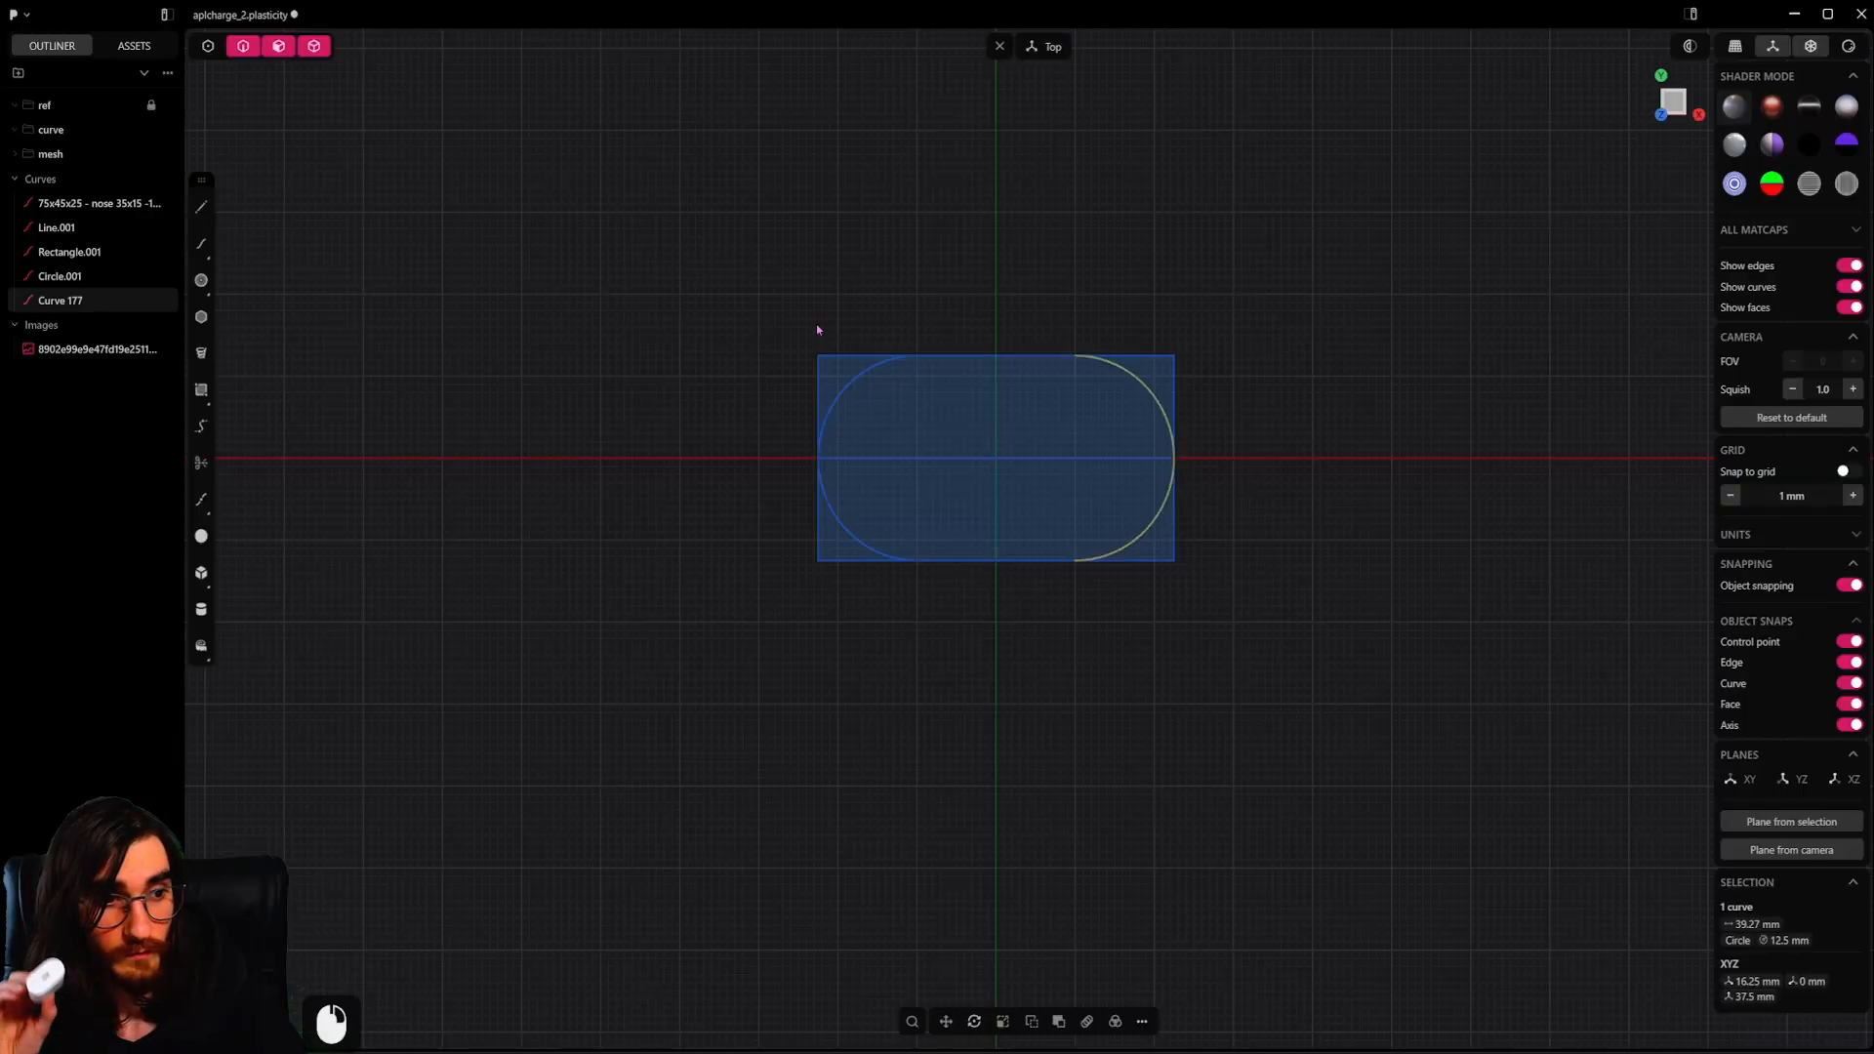
Extrude the rounded-end region downward by 38 mm into the charger body
left_click(1036, 555)
key("e")
scroll(1036, 555, "down", 3)
middle_click_drag(1036, 556, 1002, 410)
scroll(1003, 410, "up", 4)
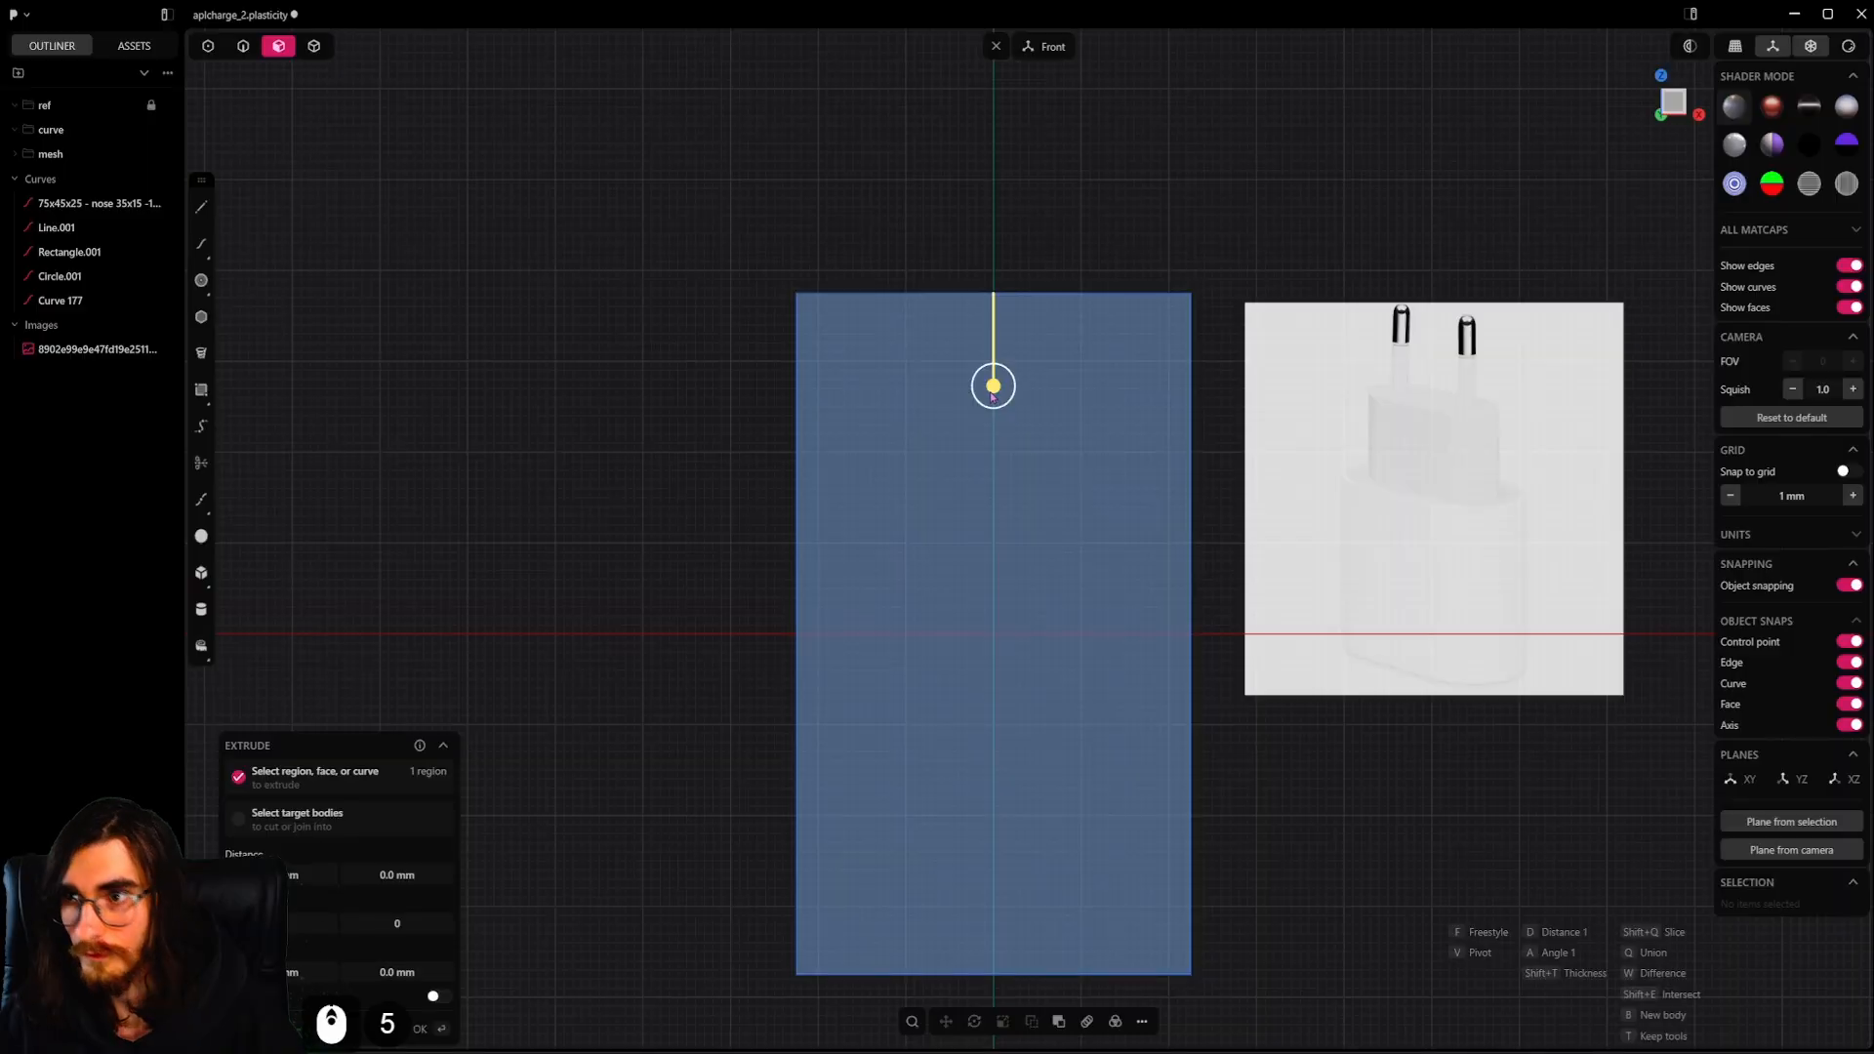
left_click_drag(993, 396, 997, 737)
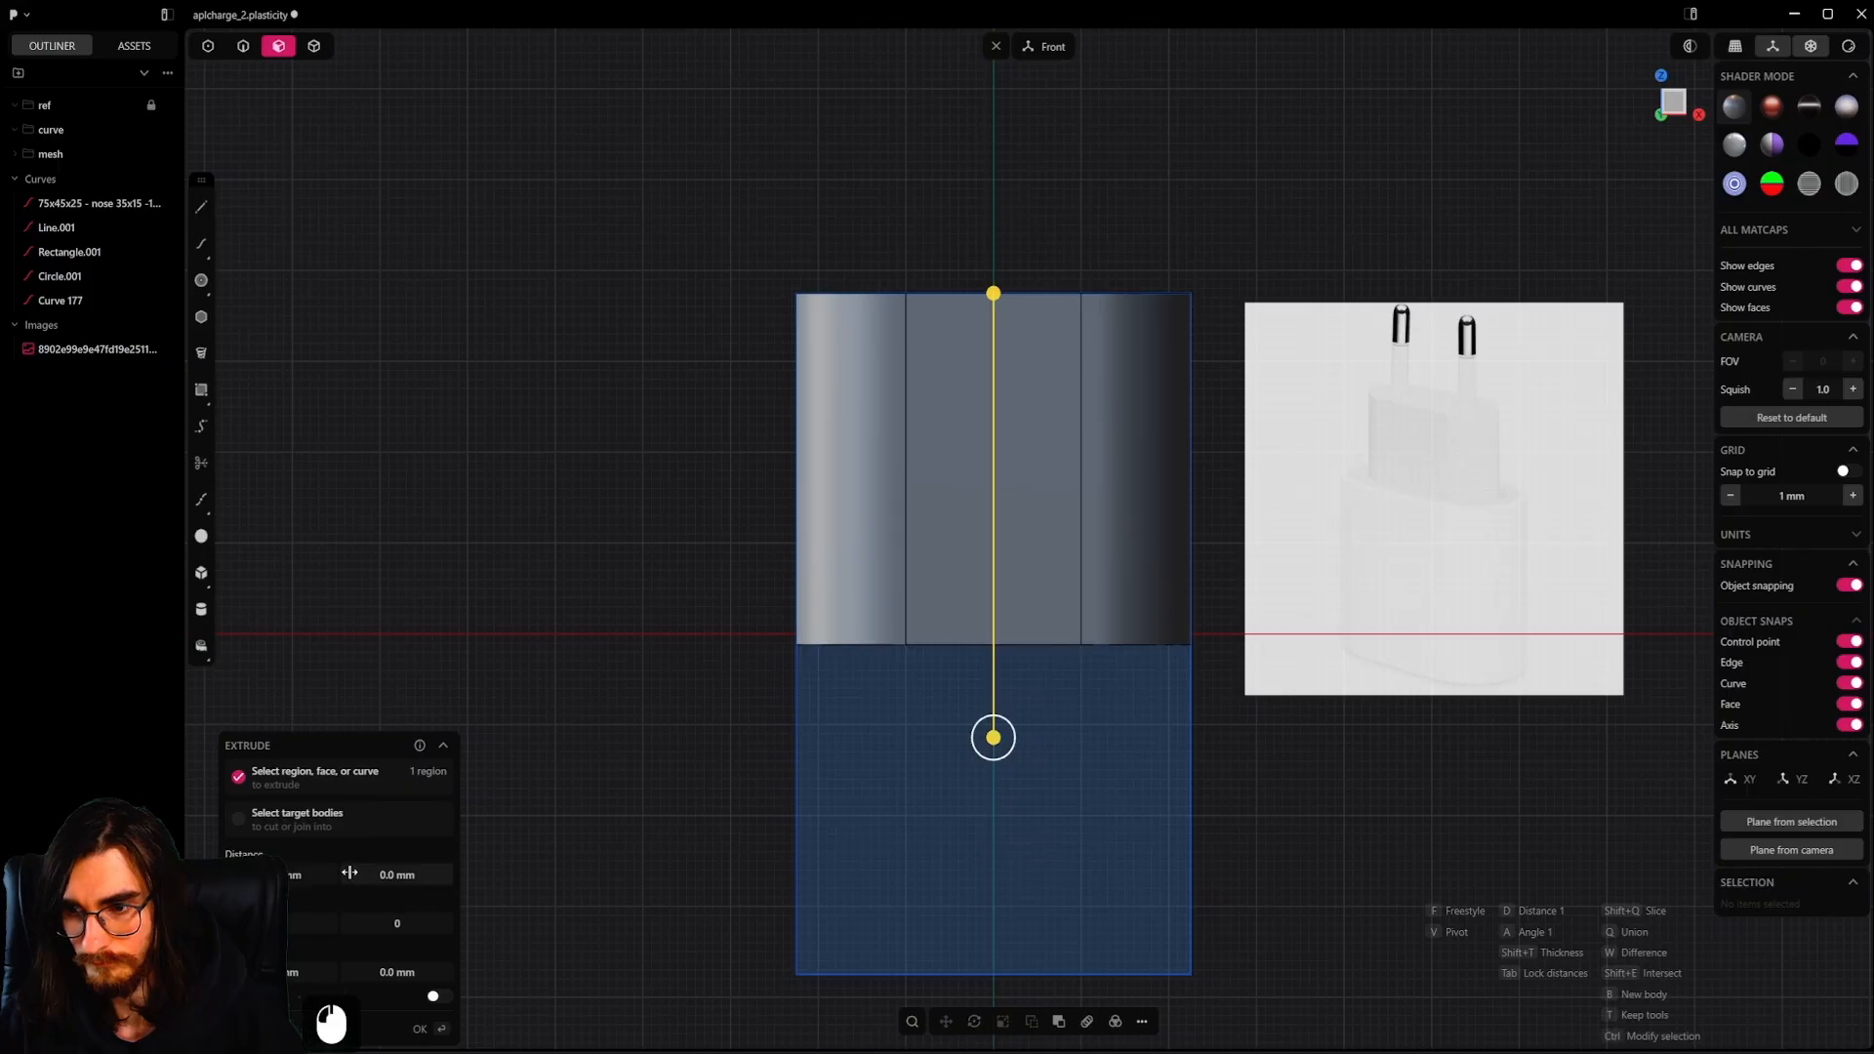
type("3")
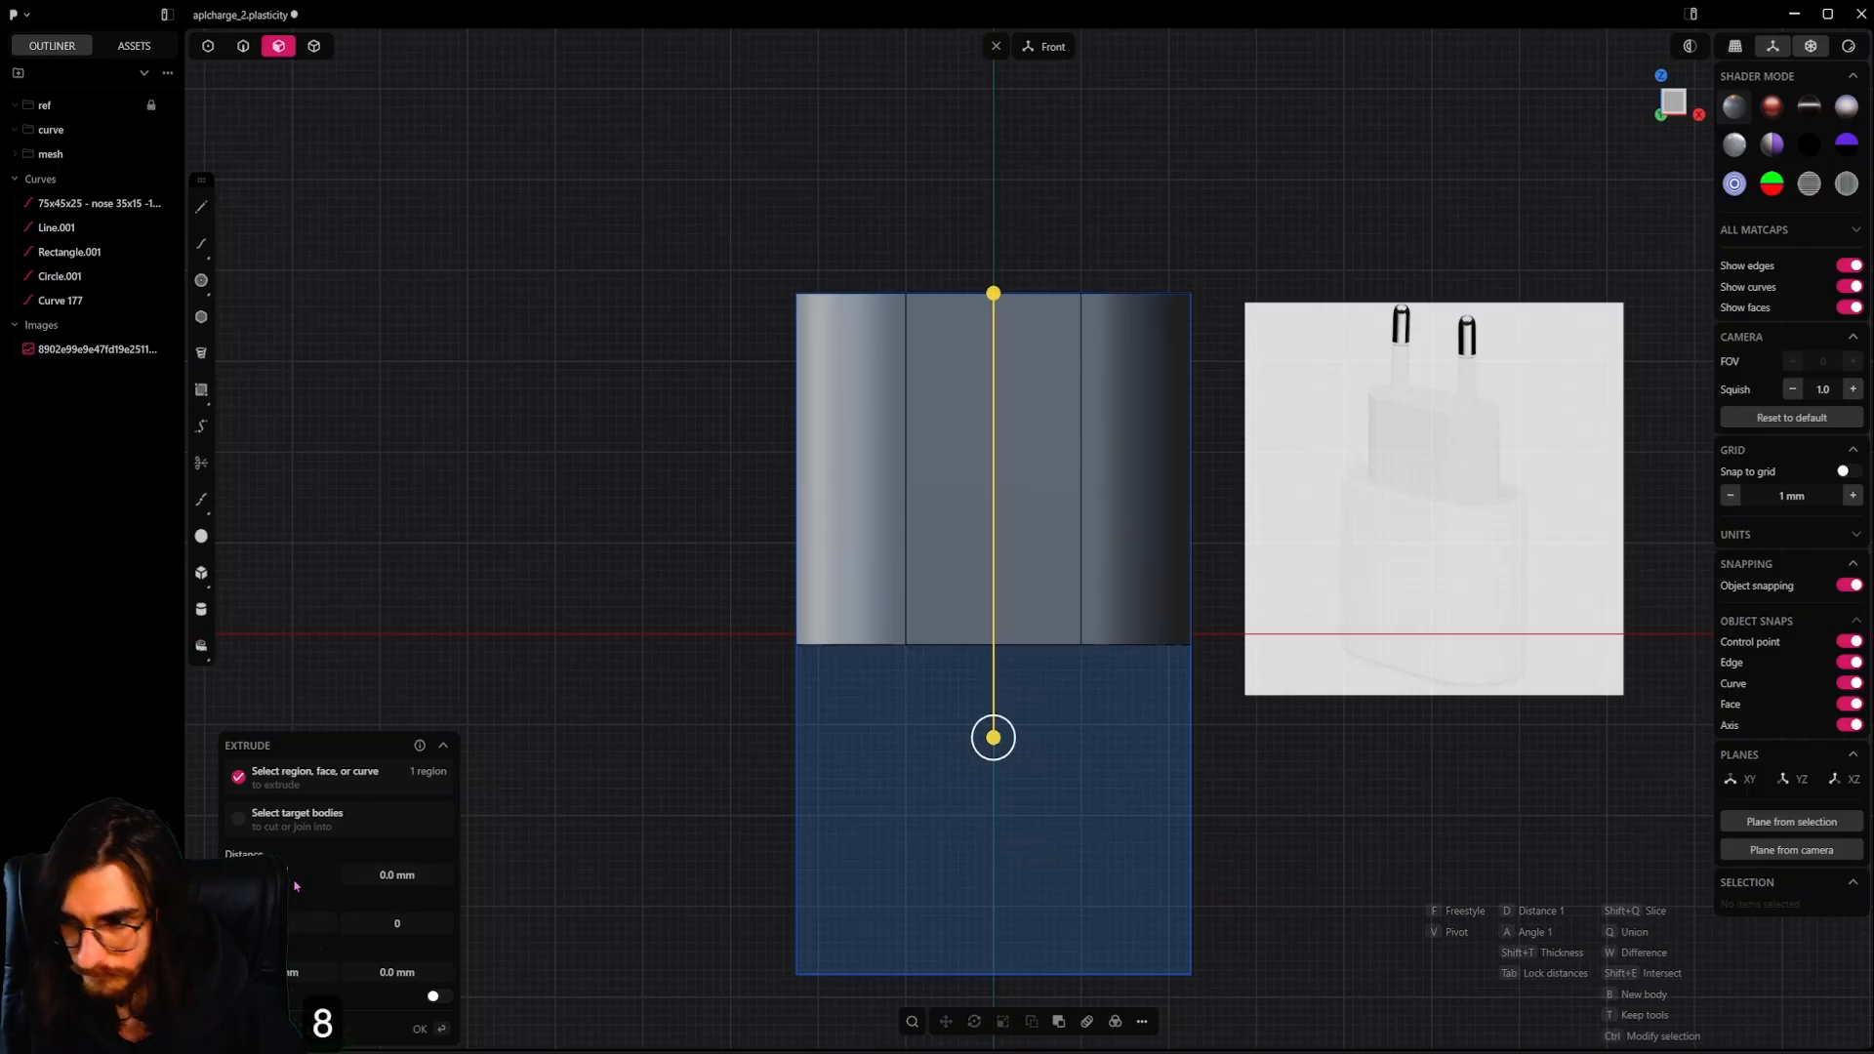
key("Return")
Move the charger body down along Z by its bottom face centre, snapping it to the reference rectangle's bottom edge
left_click(1003, 320)
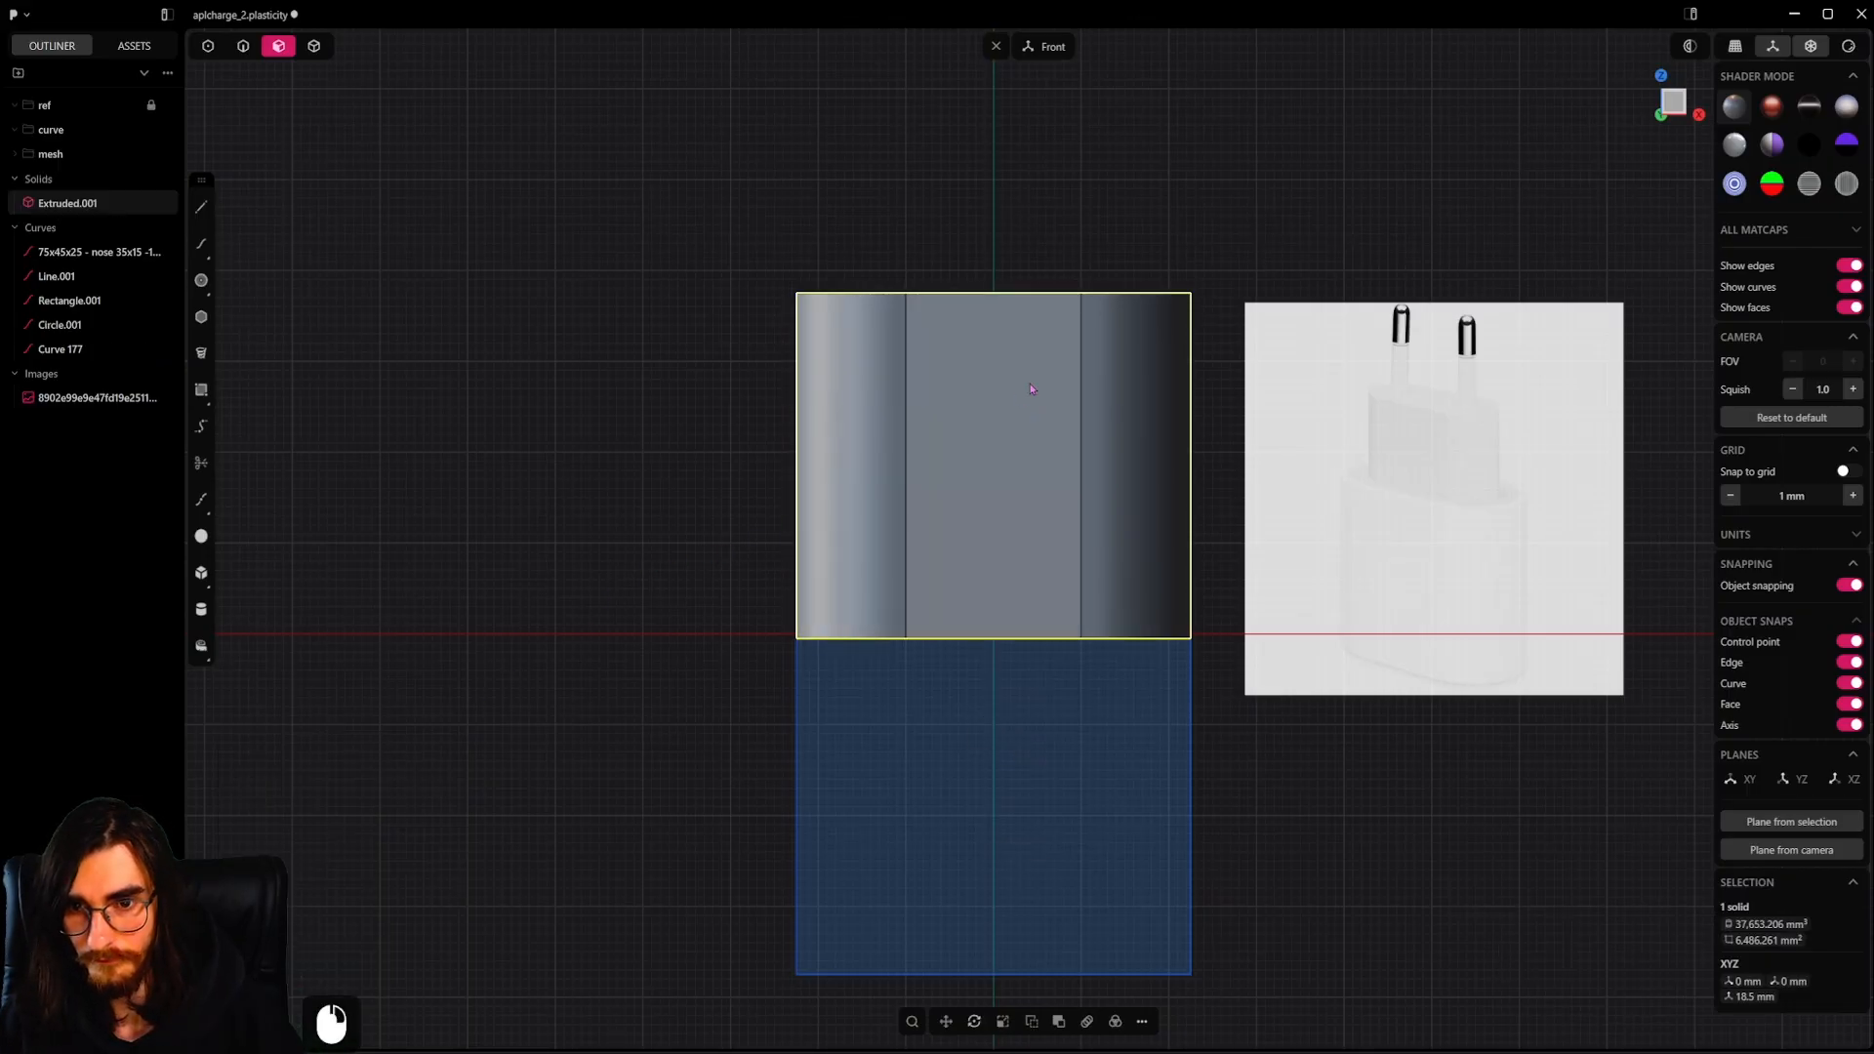
key("g")
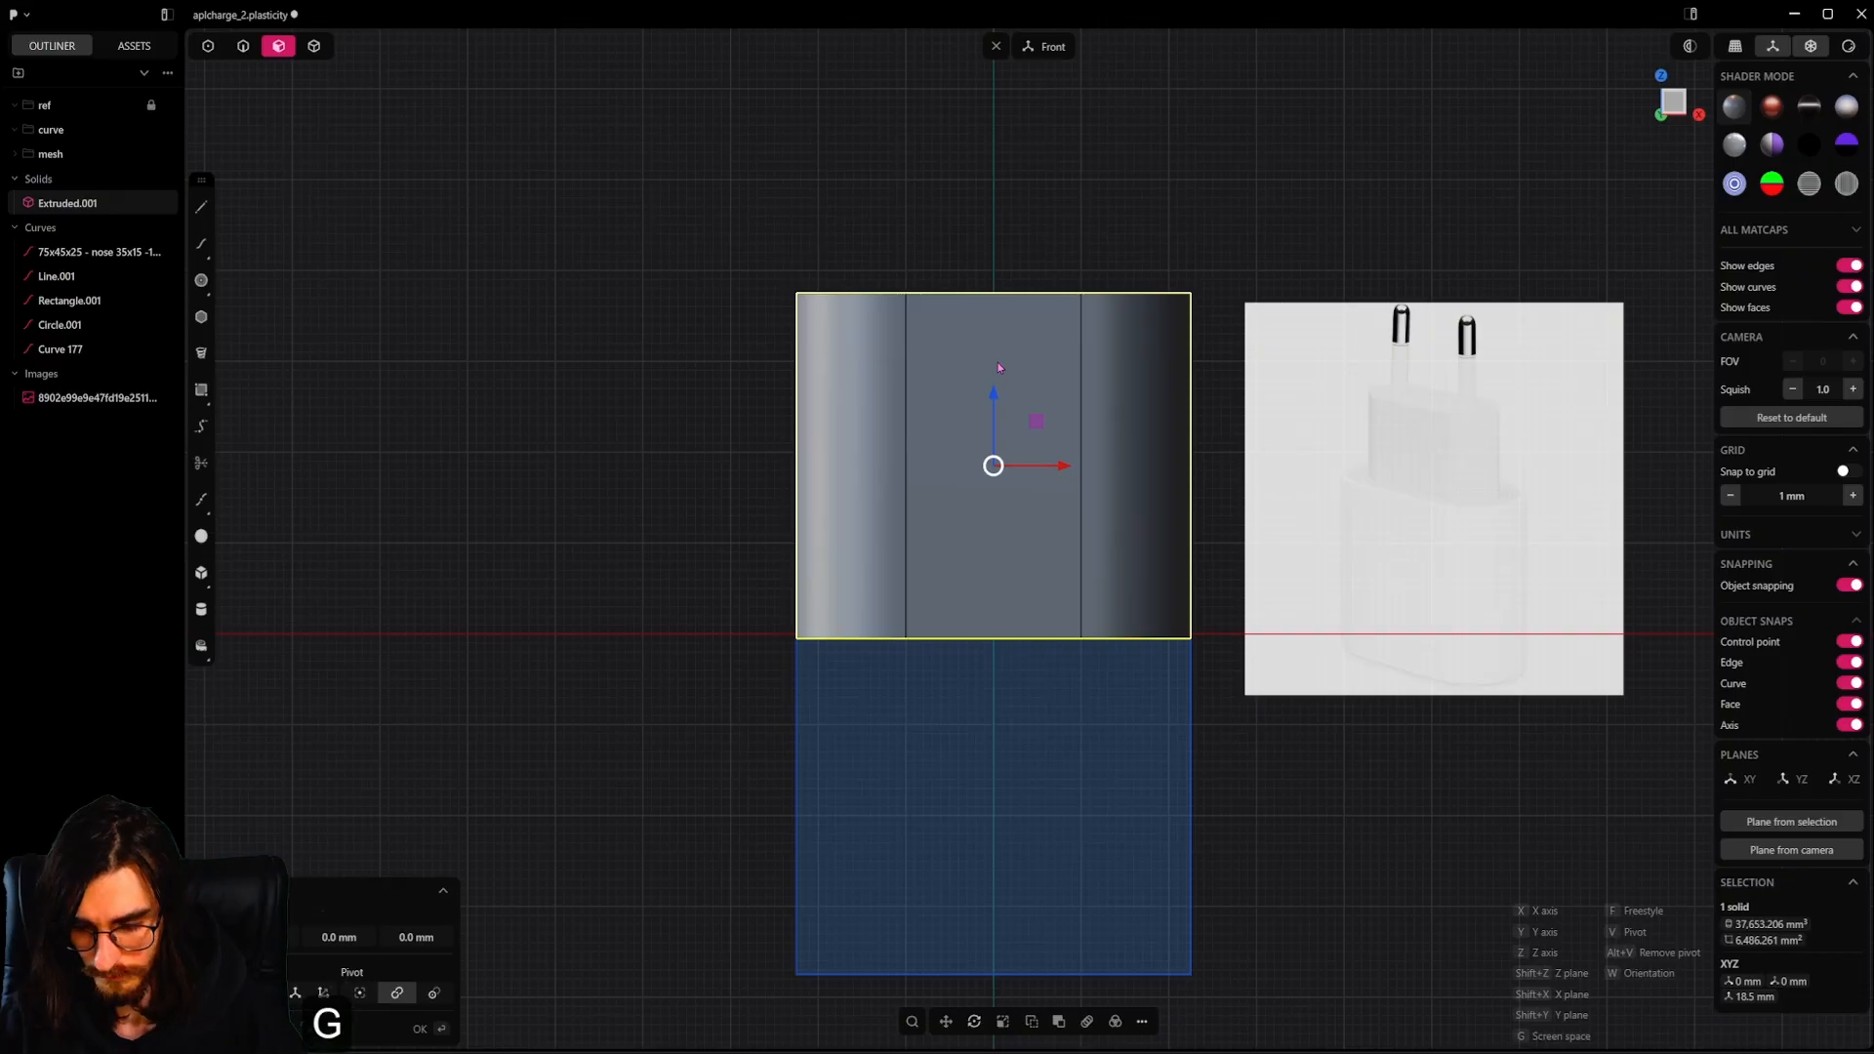
key("v")
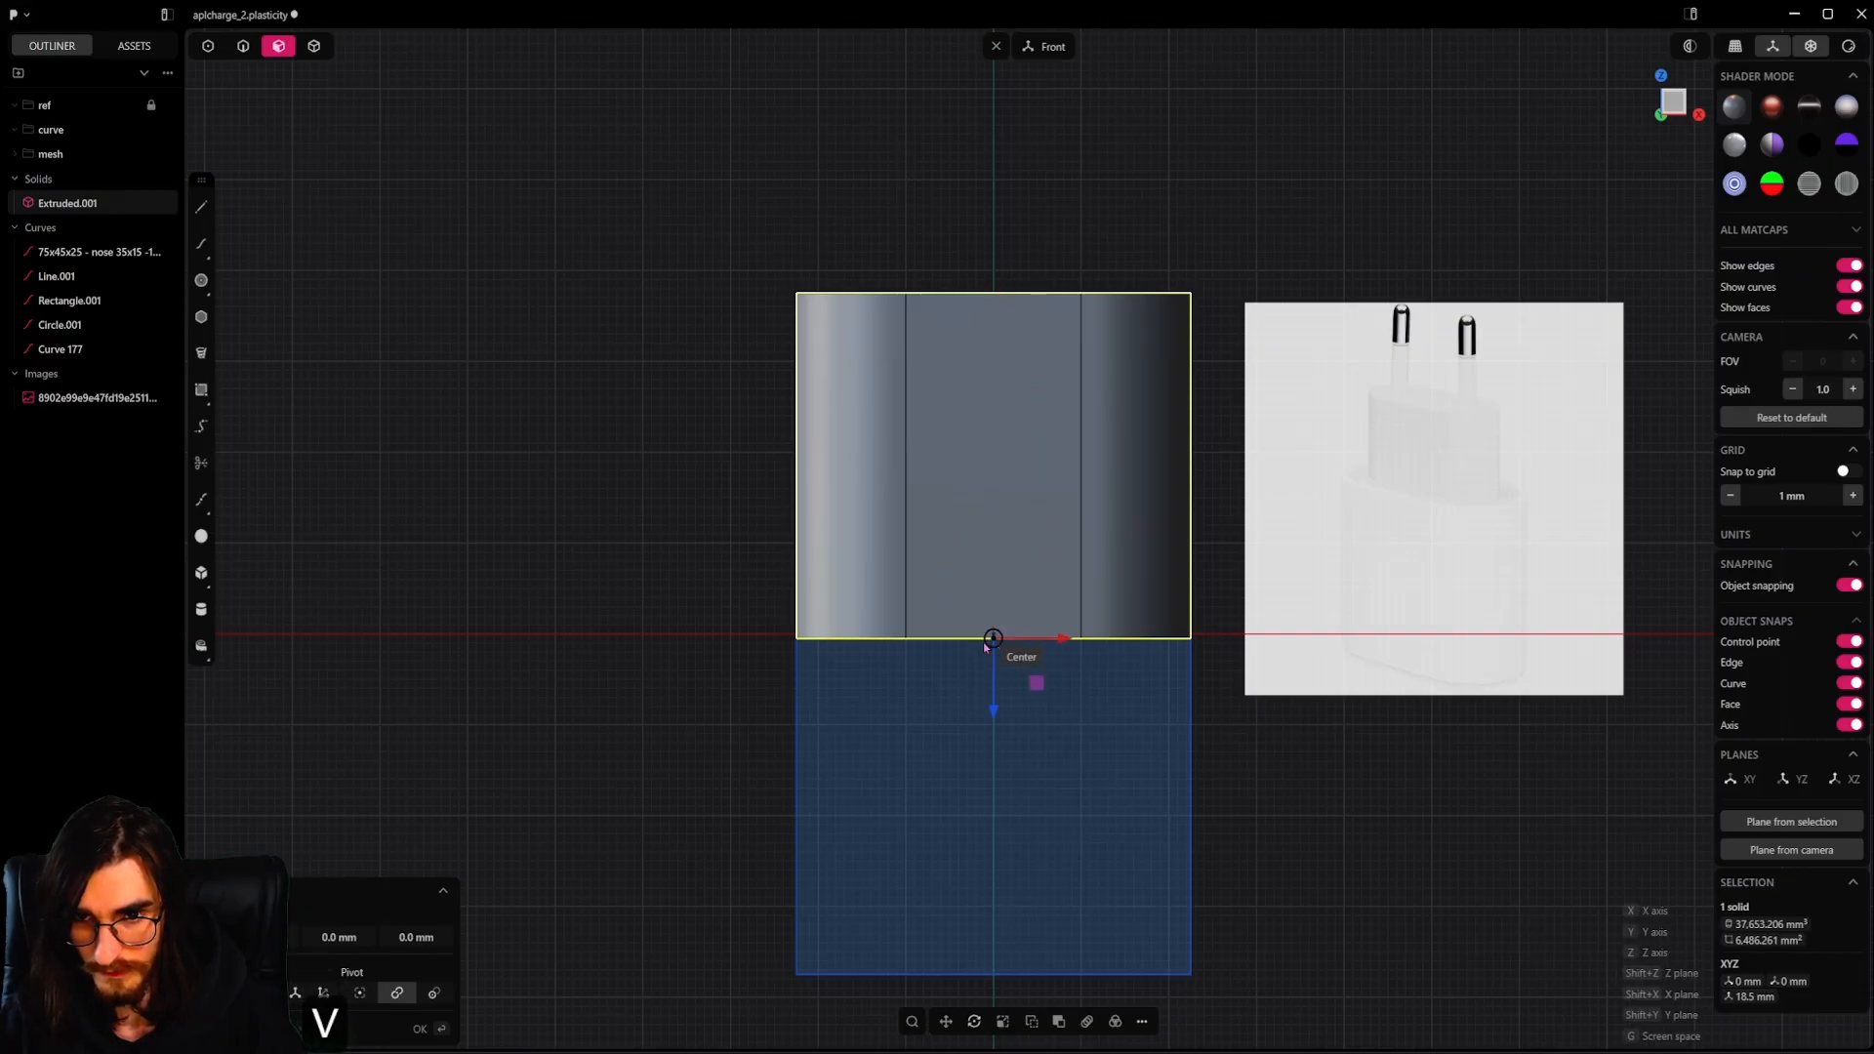
left_click(993, 640)
key("z")
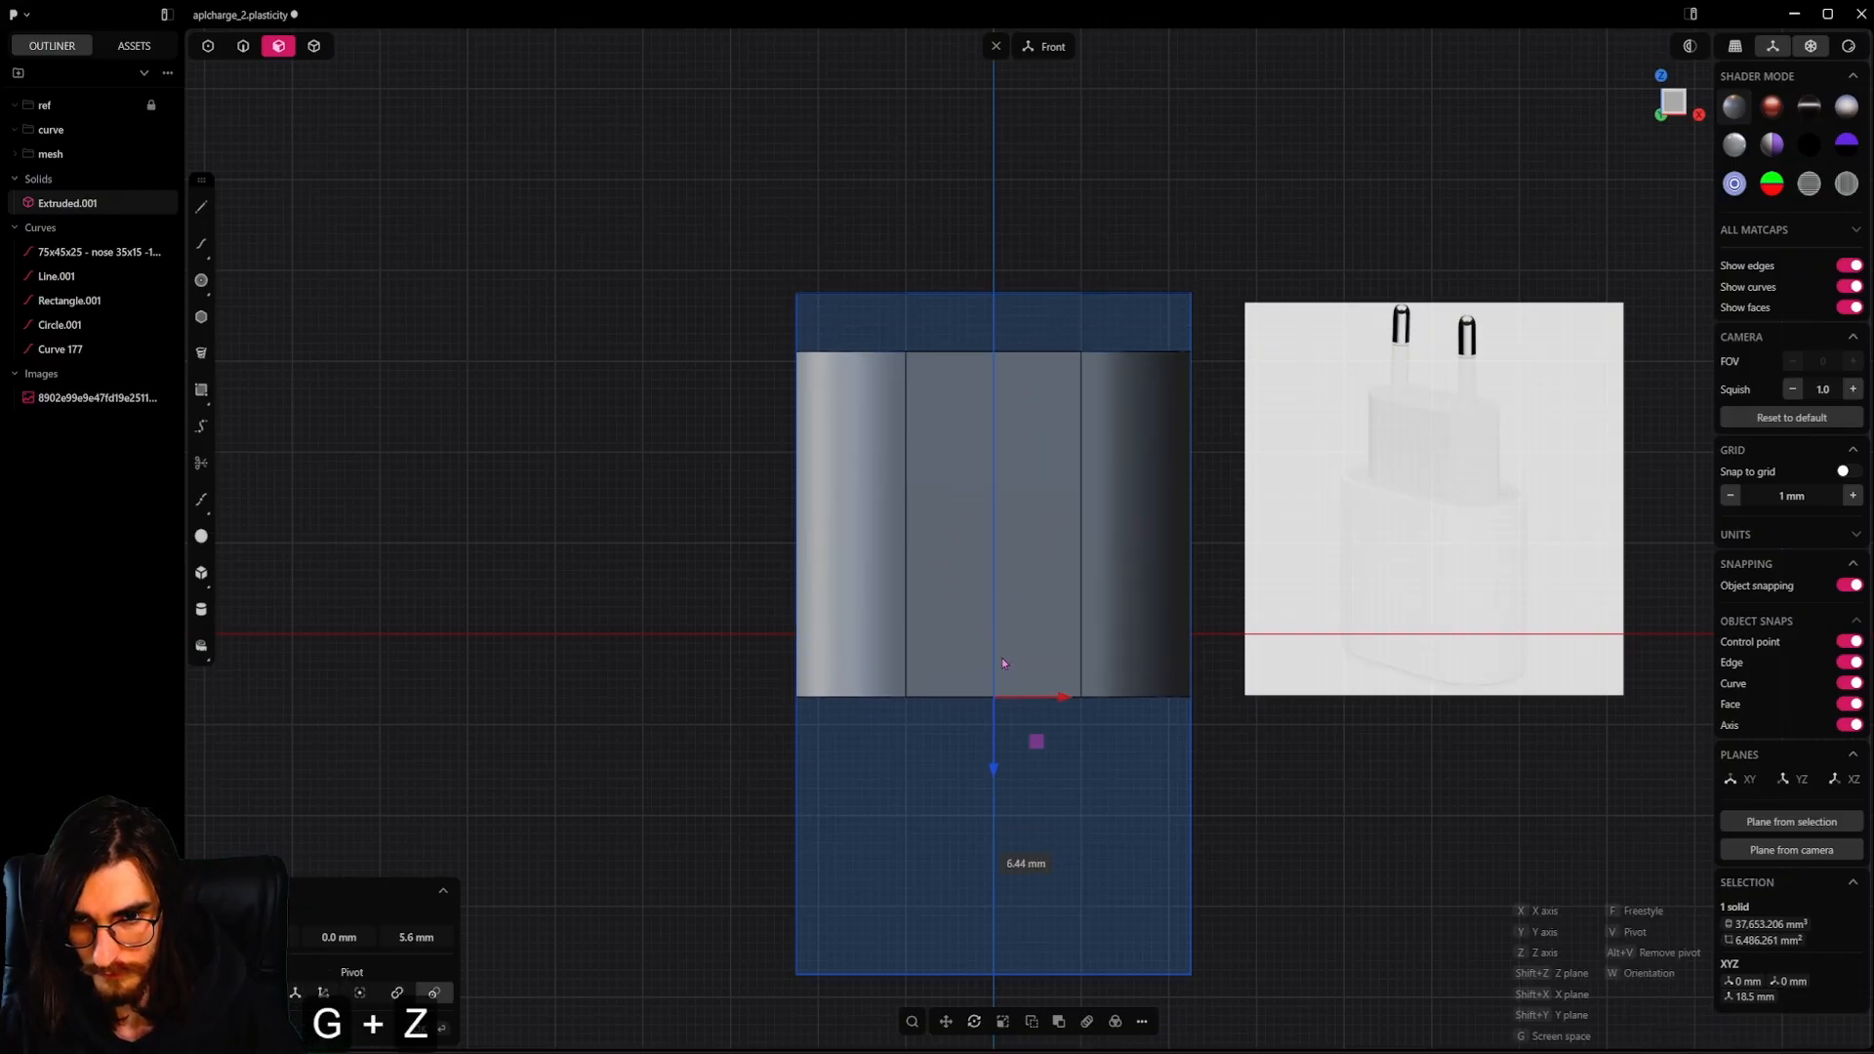
key("ctrl")
left_click(1027, 820, "ctrl")
Draw a 35 × 15 mm rectangle centred on the charger body's top face, as noted for the nose
middle_click_drag(1023, 727, 1036, 672)
scroll(1008, 584, "down", 2)
middle_click_drag(1035, 672, 1234, 683, "ctrl+alt")
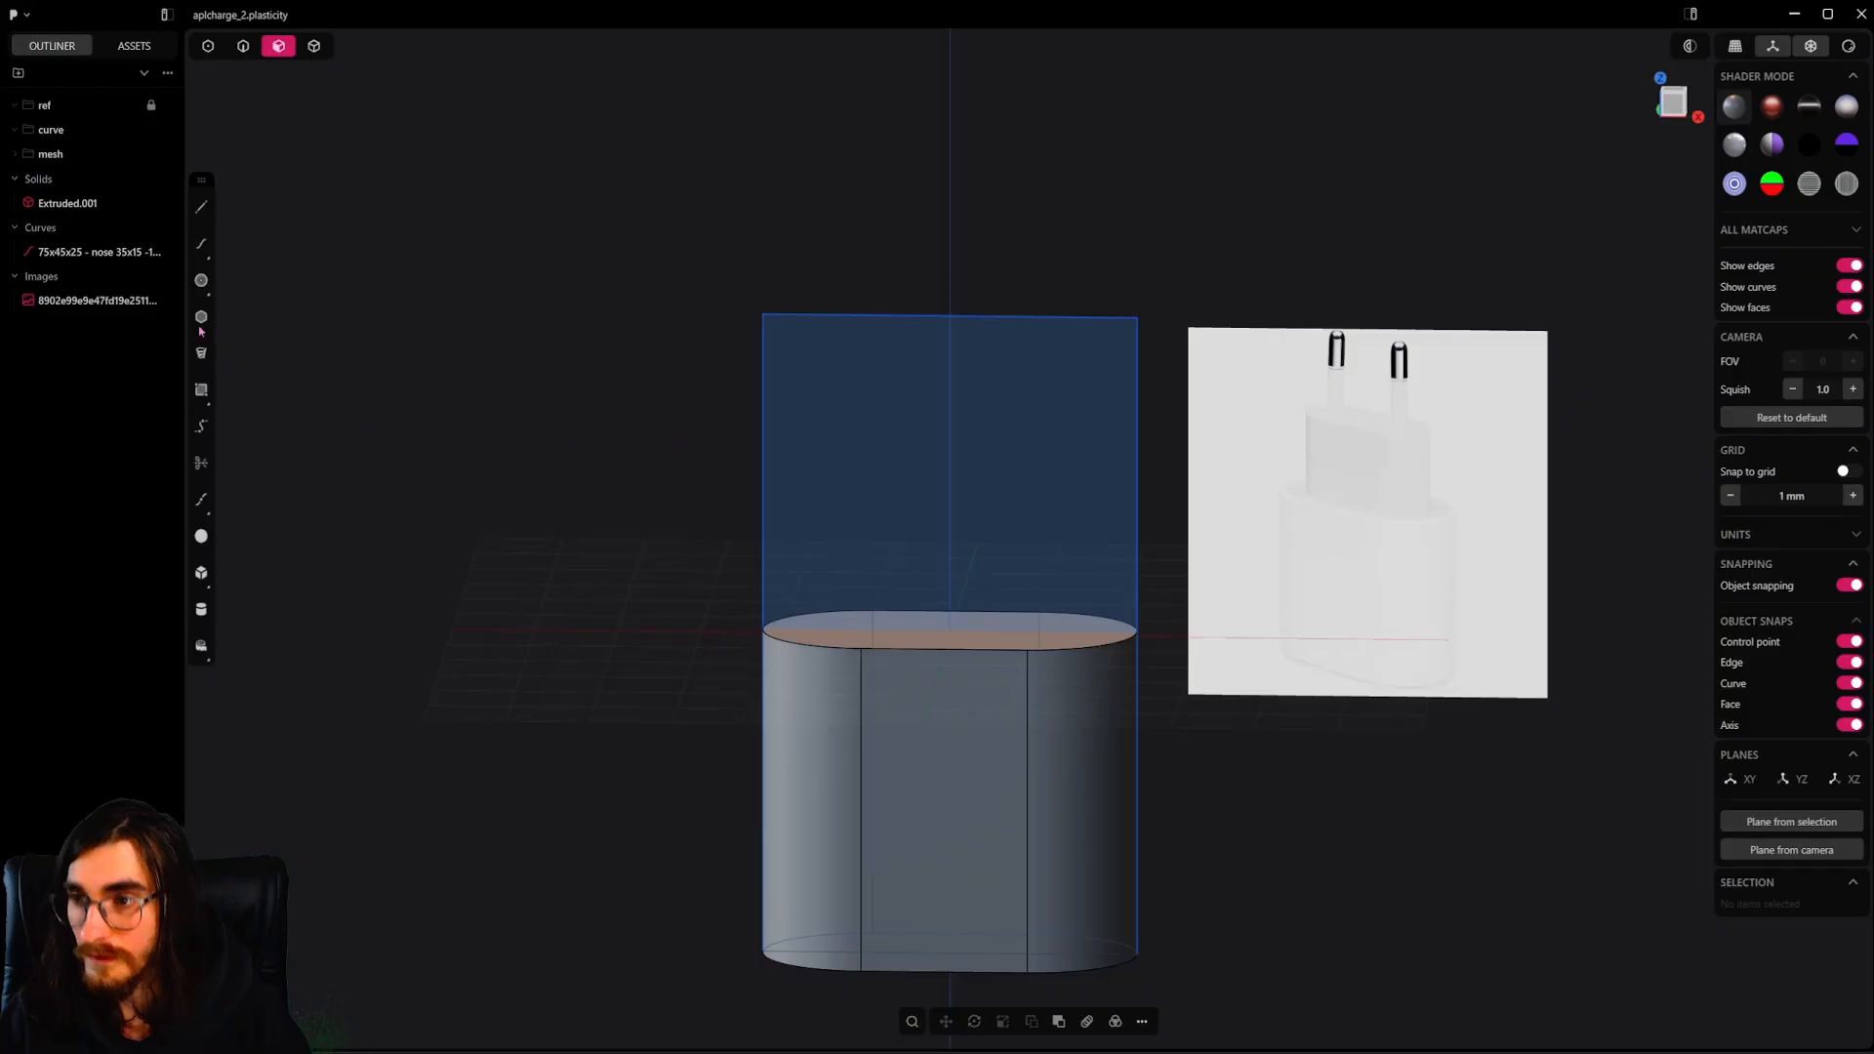
double_click(119, 253)
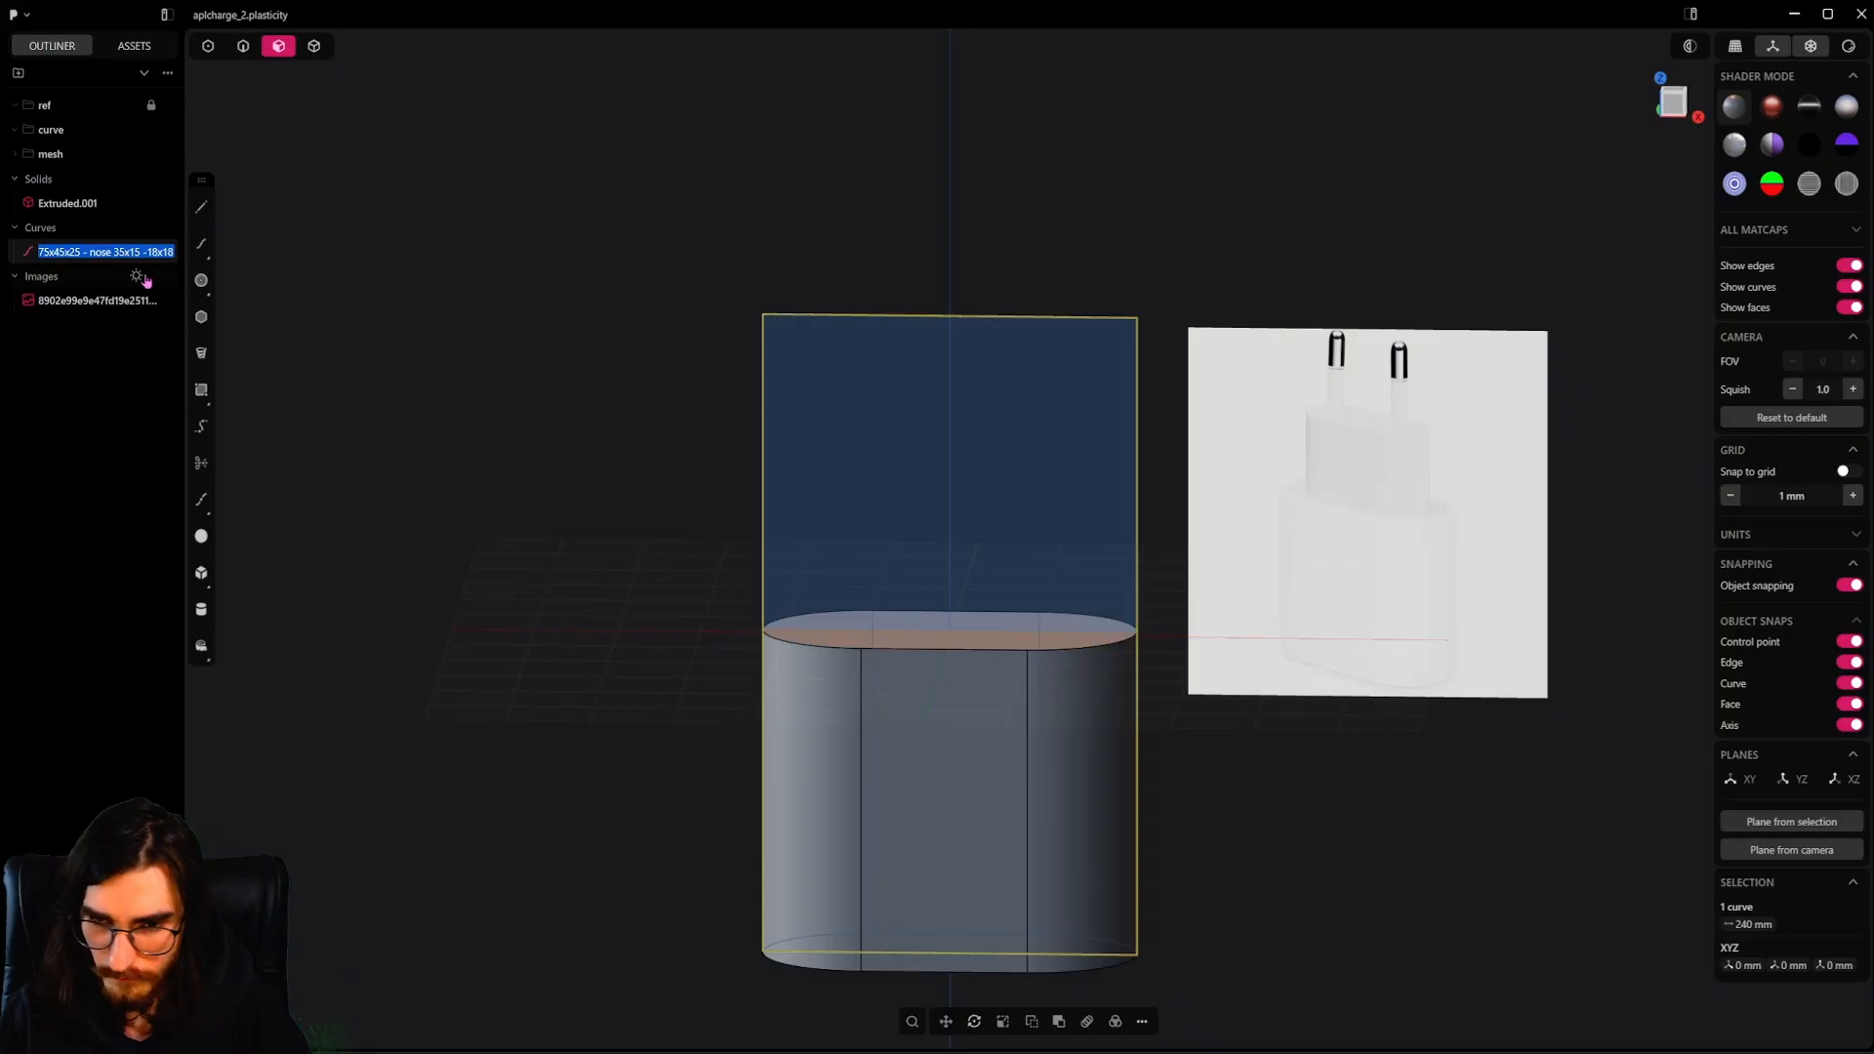
left_click(1257, 769)
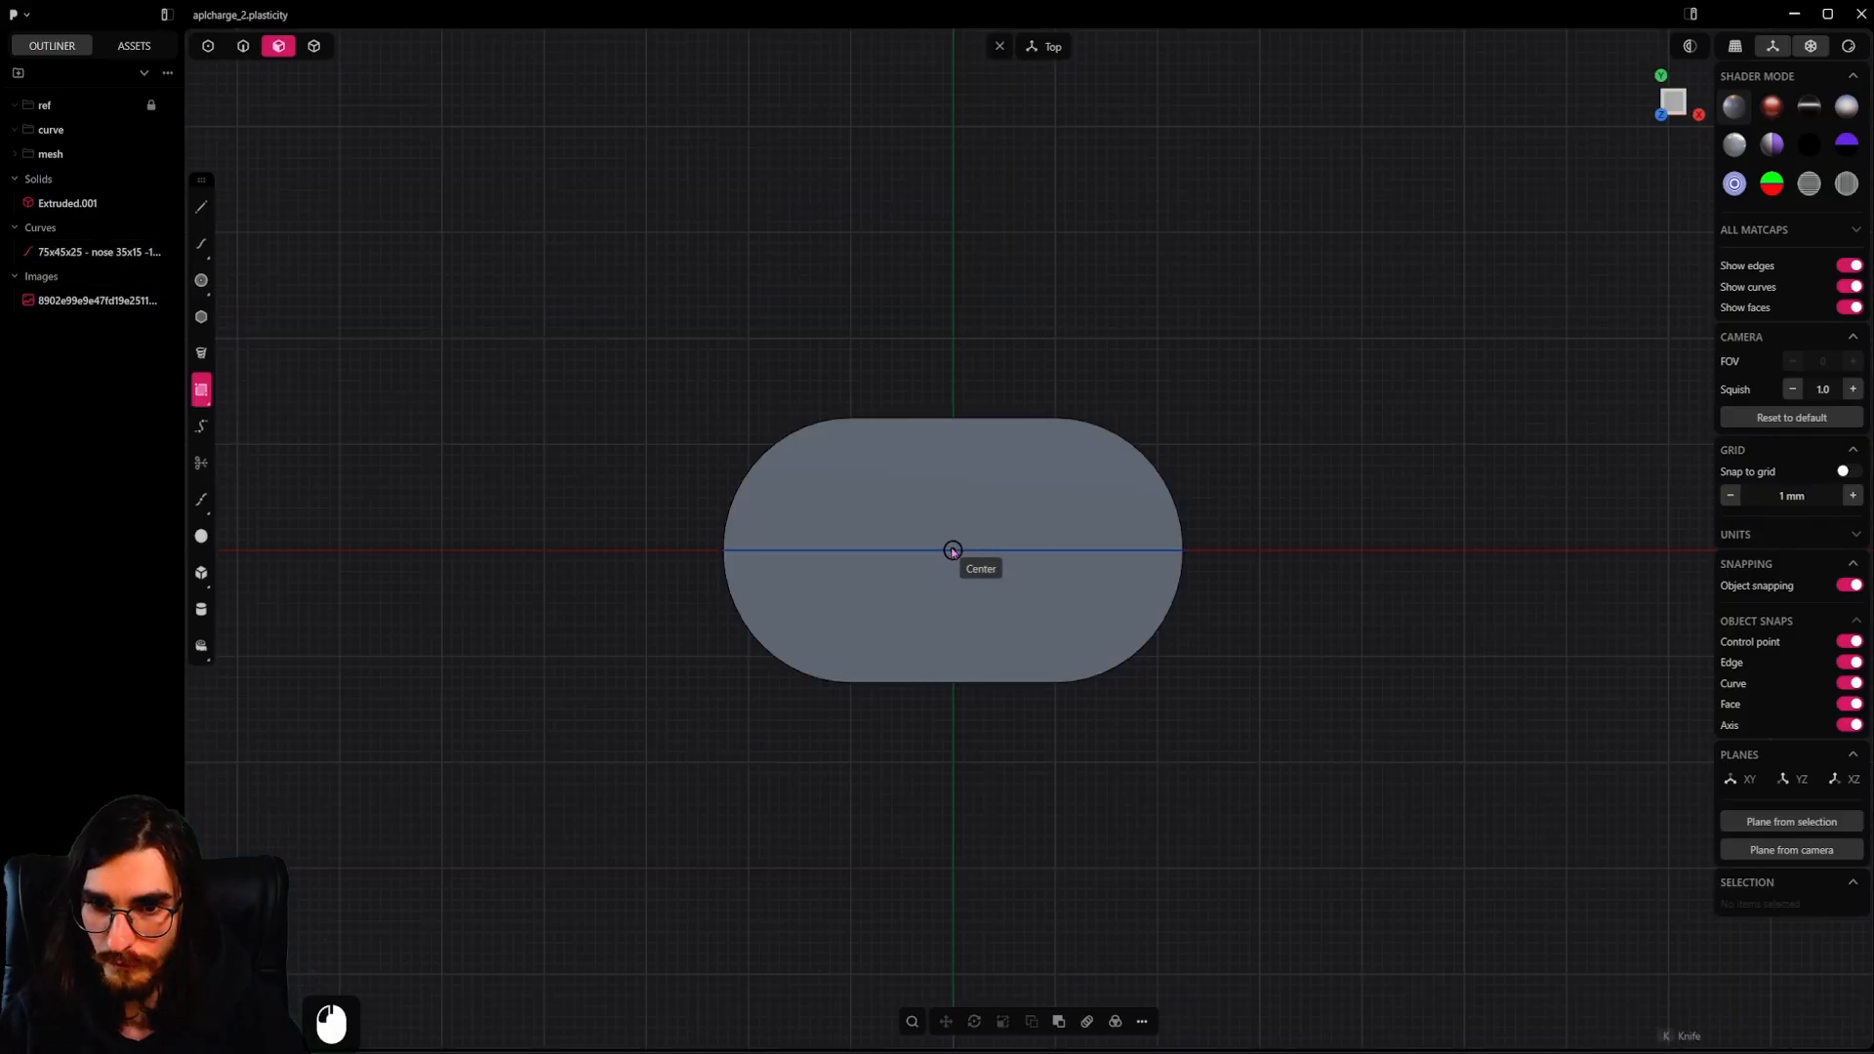
left_click(953, 550)
key("c")
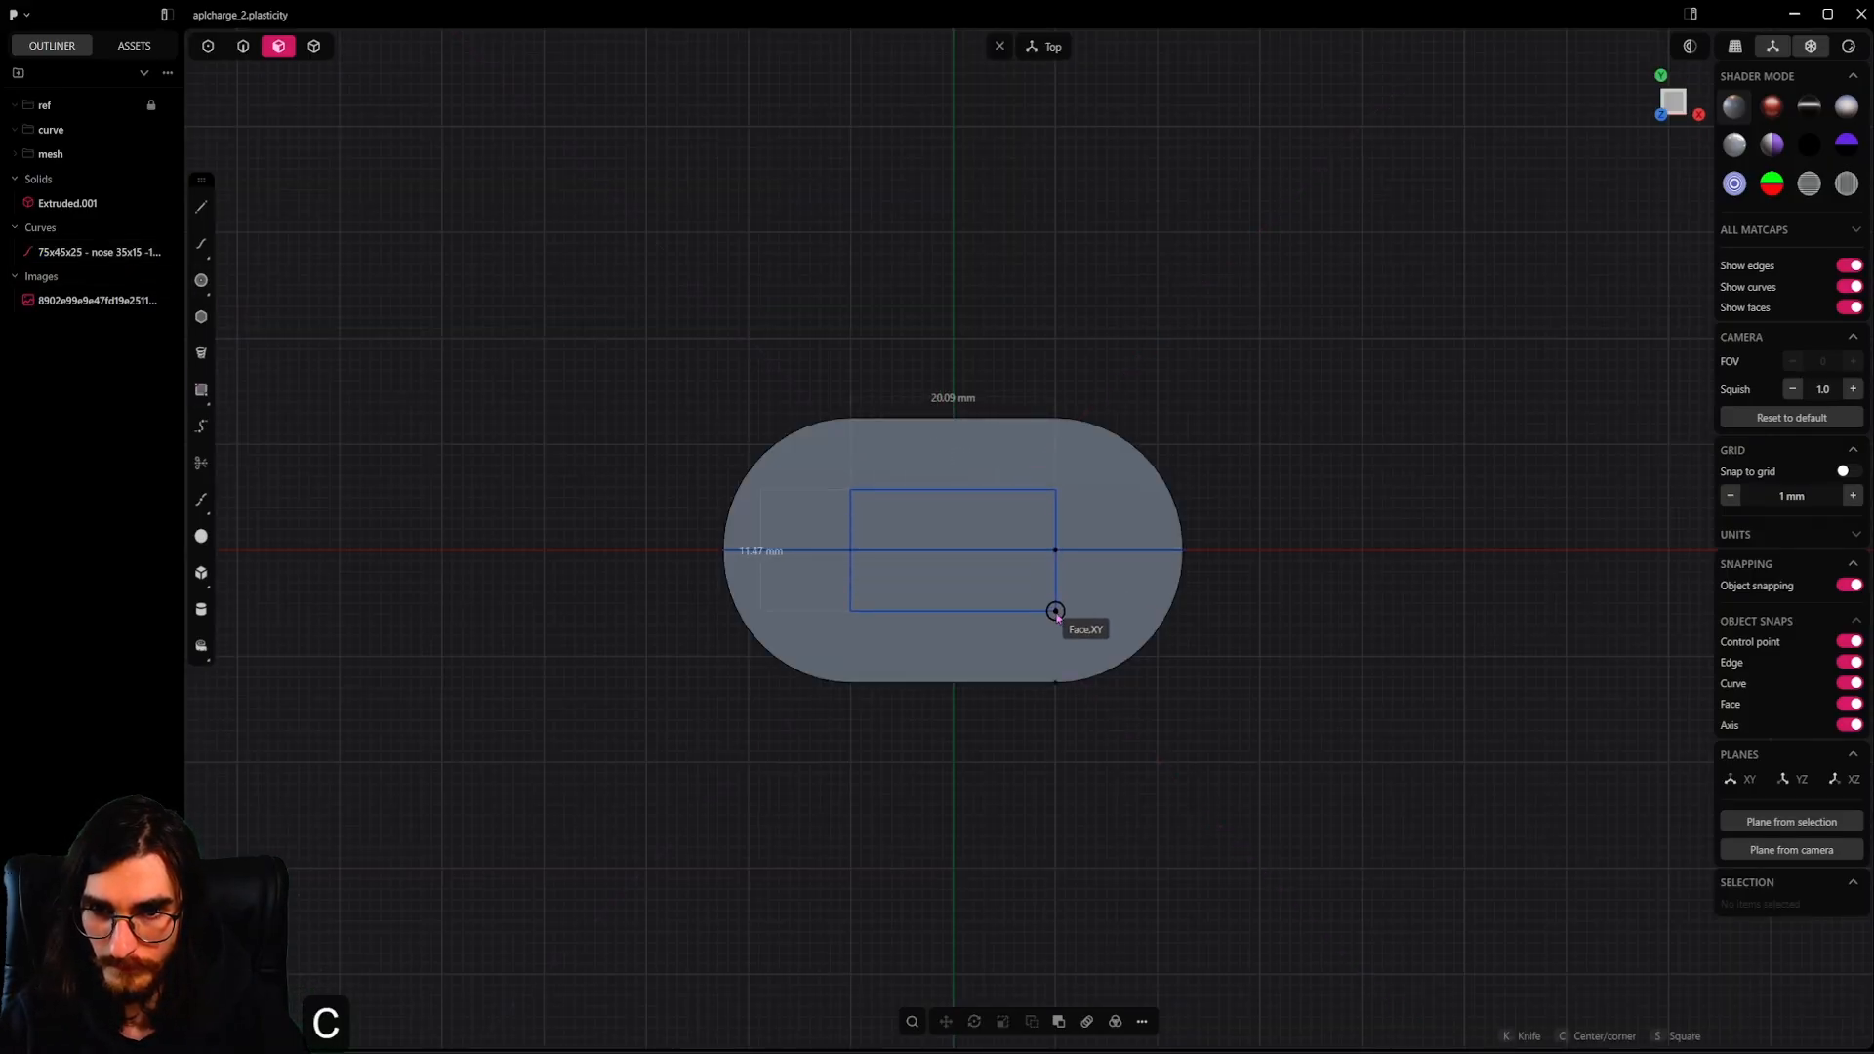
key("Tab")
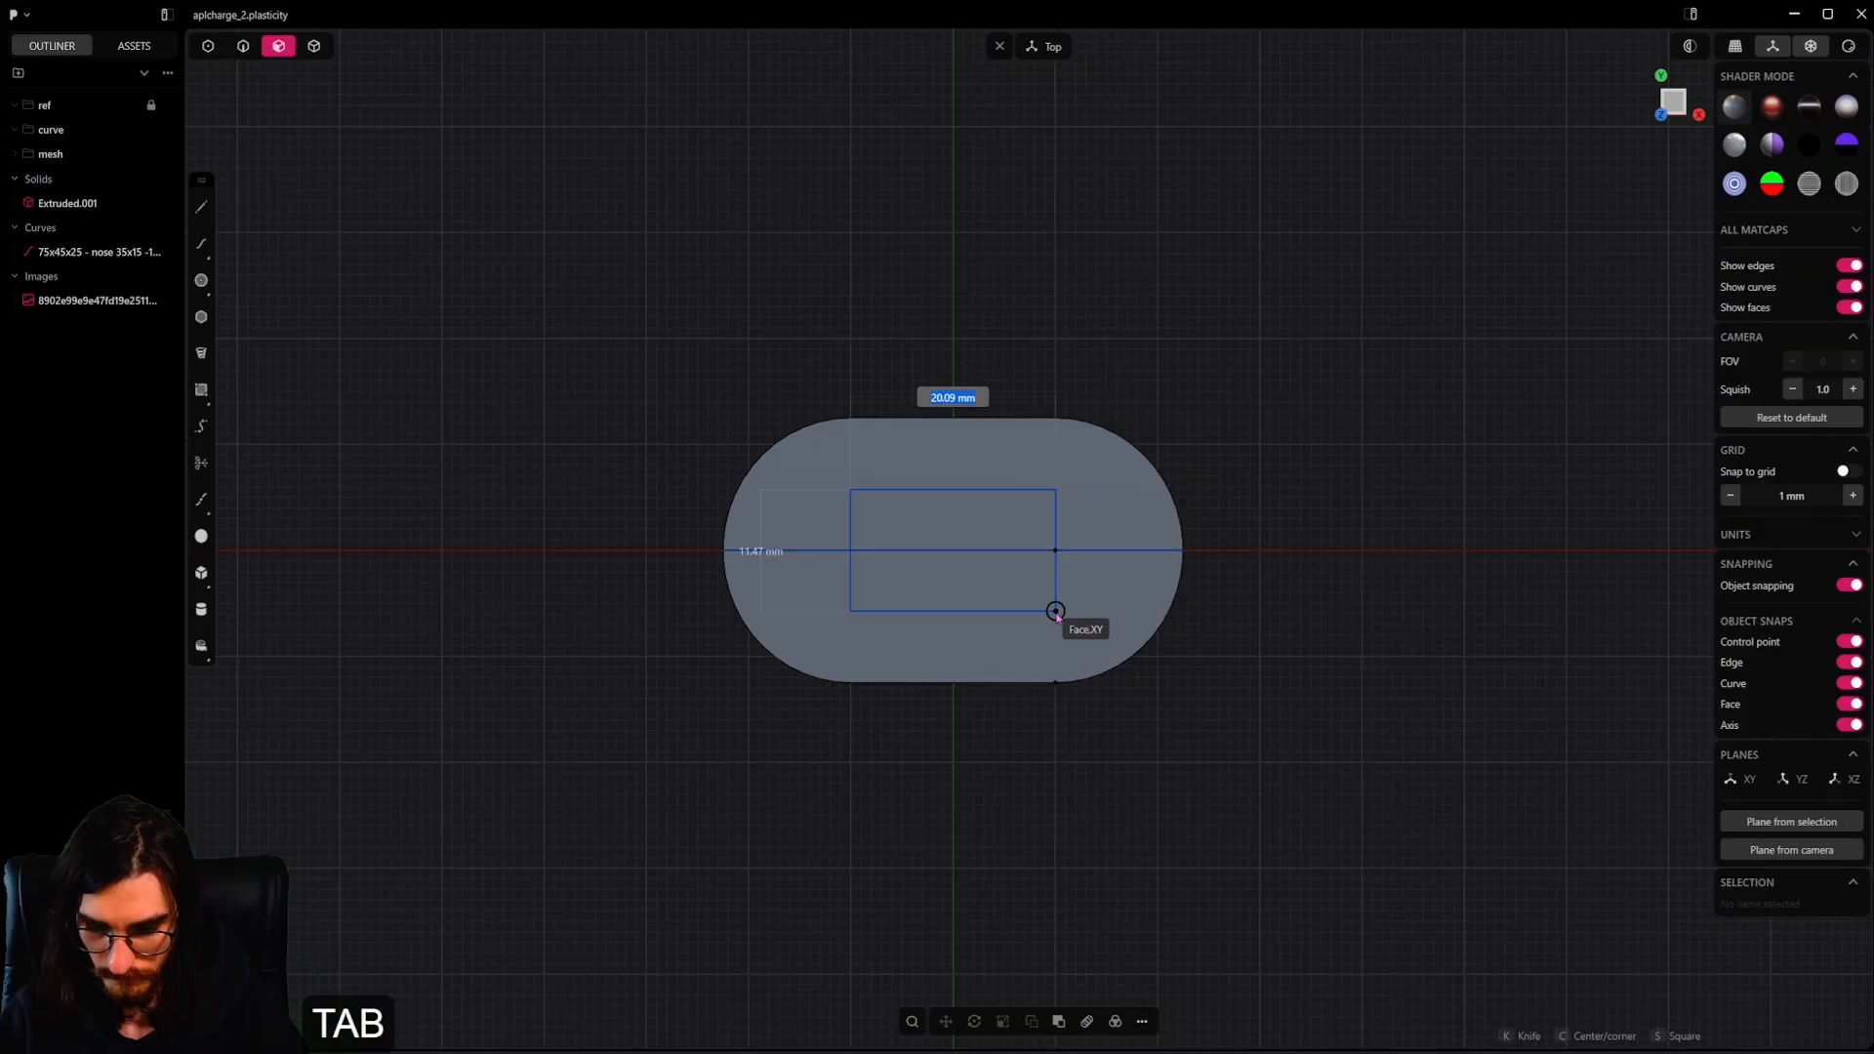
type("35")
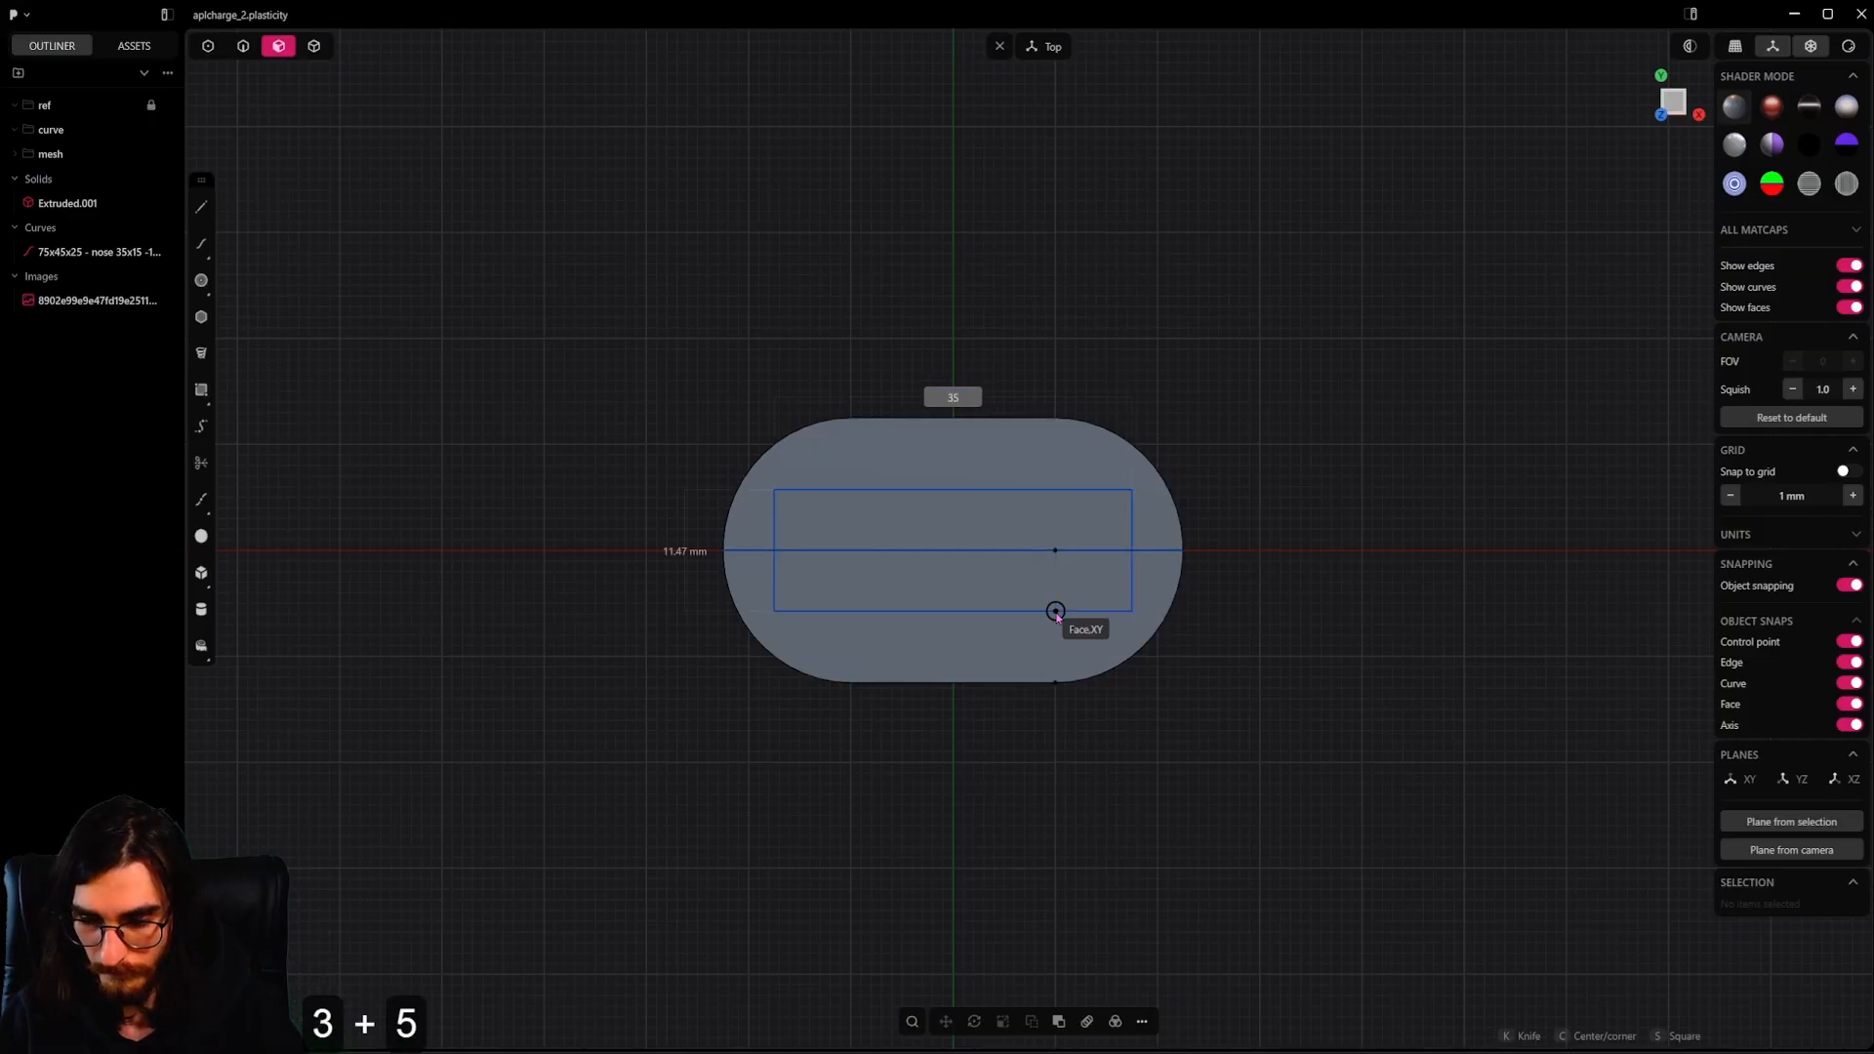
key("Tab")
type("15")
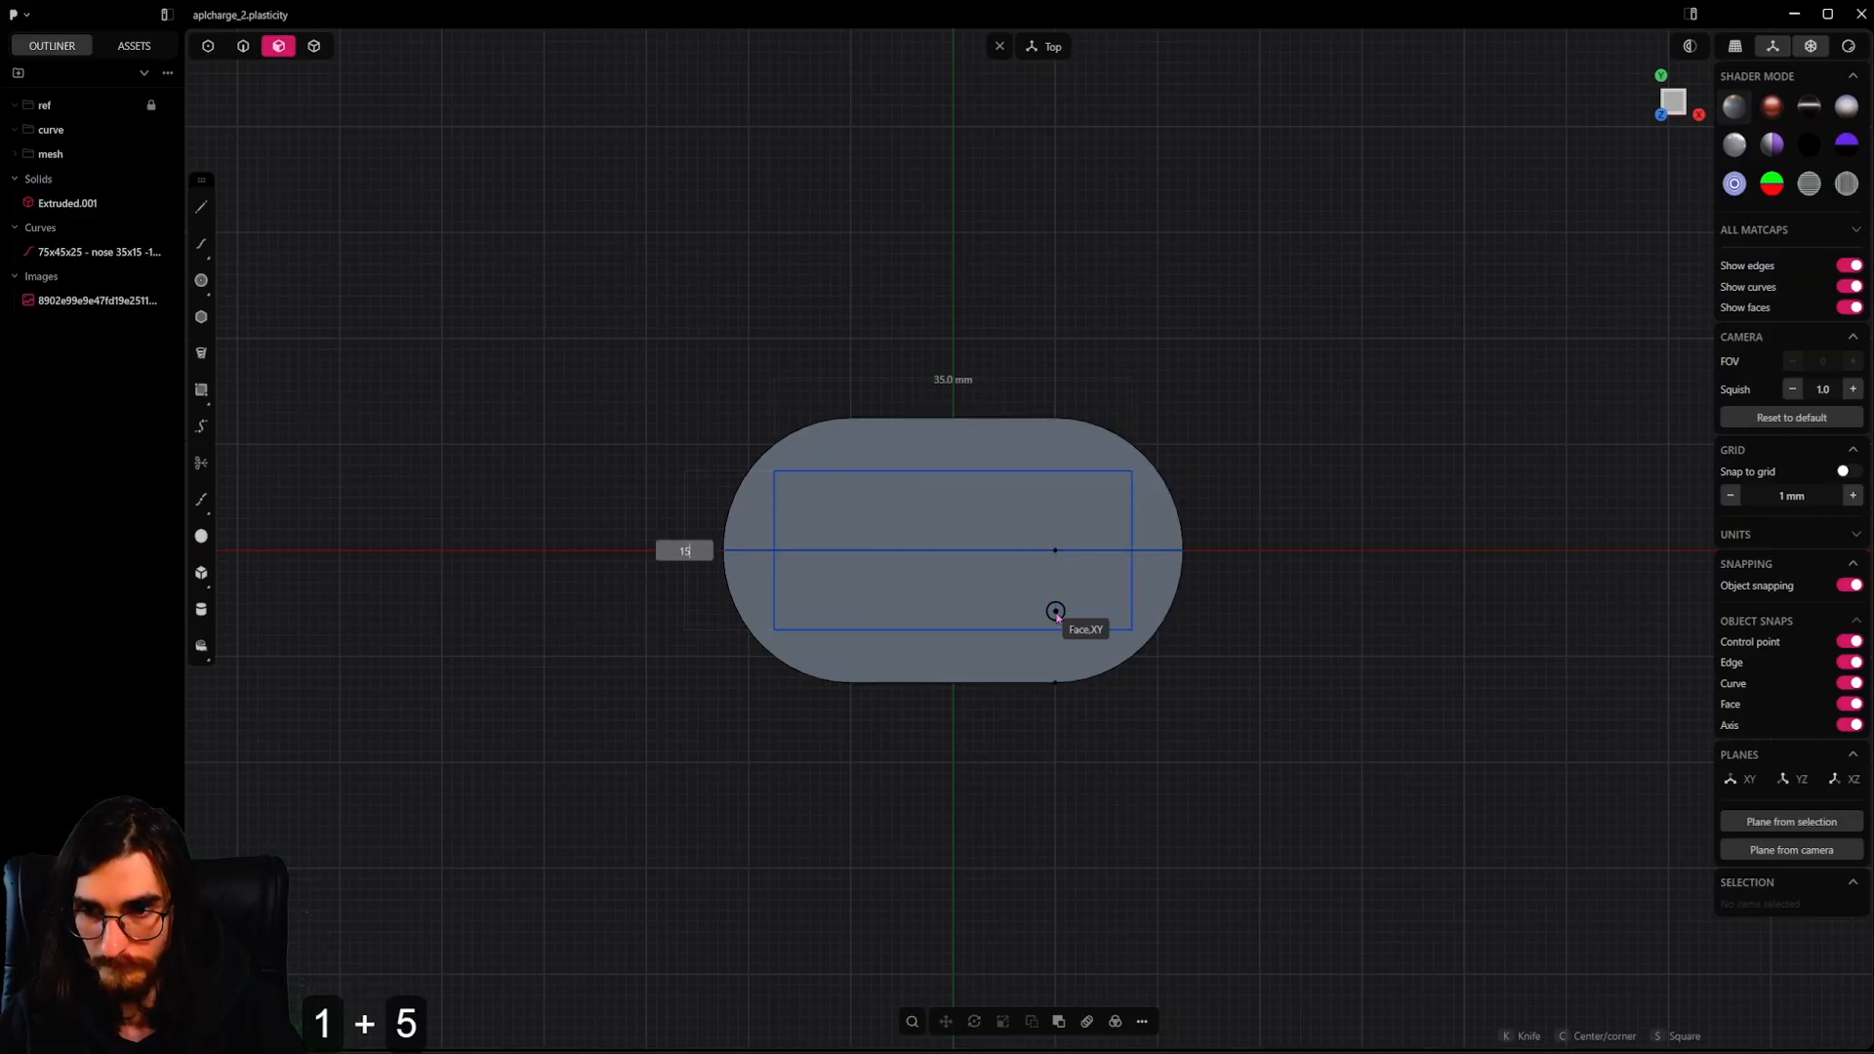
key("Return")
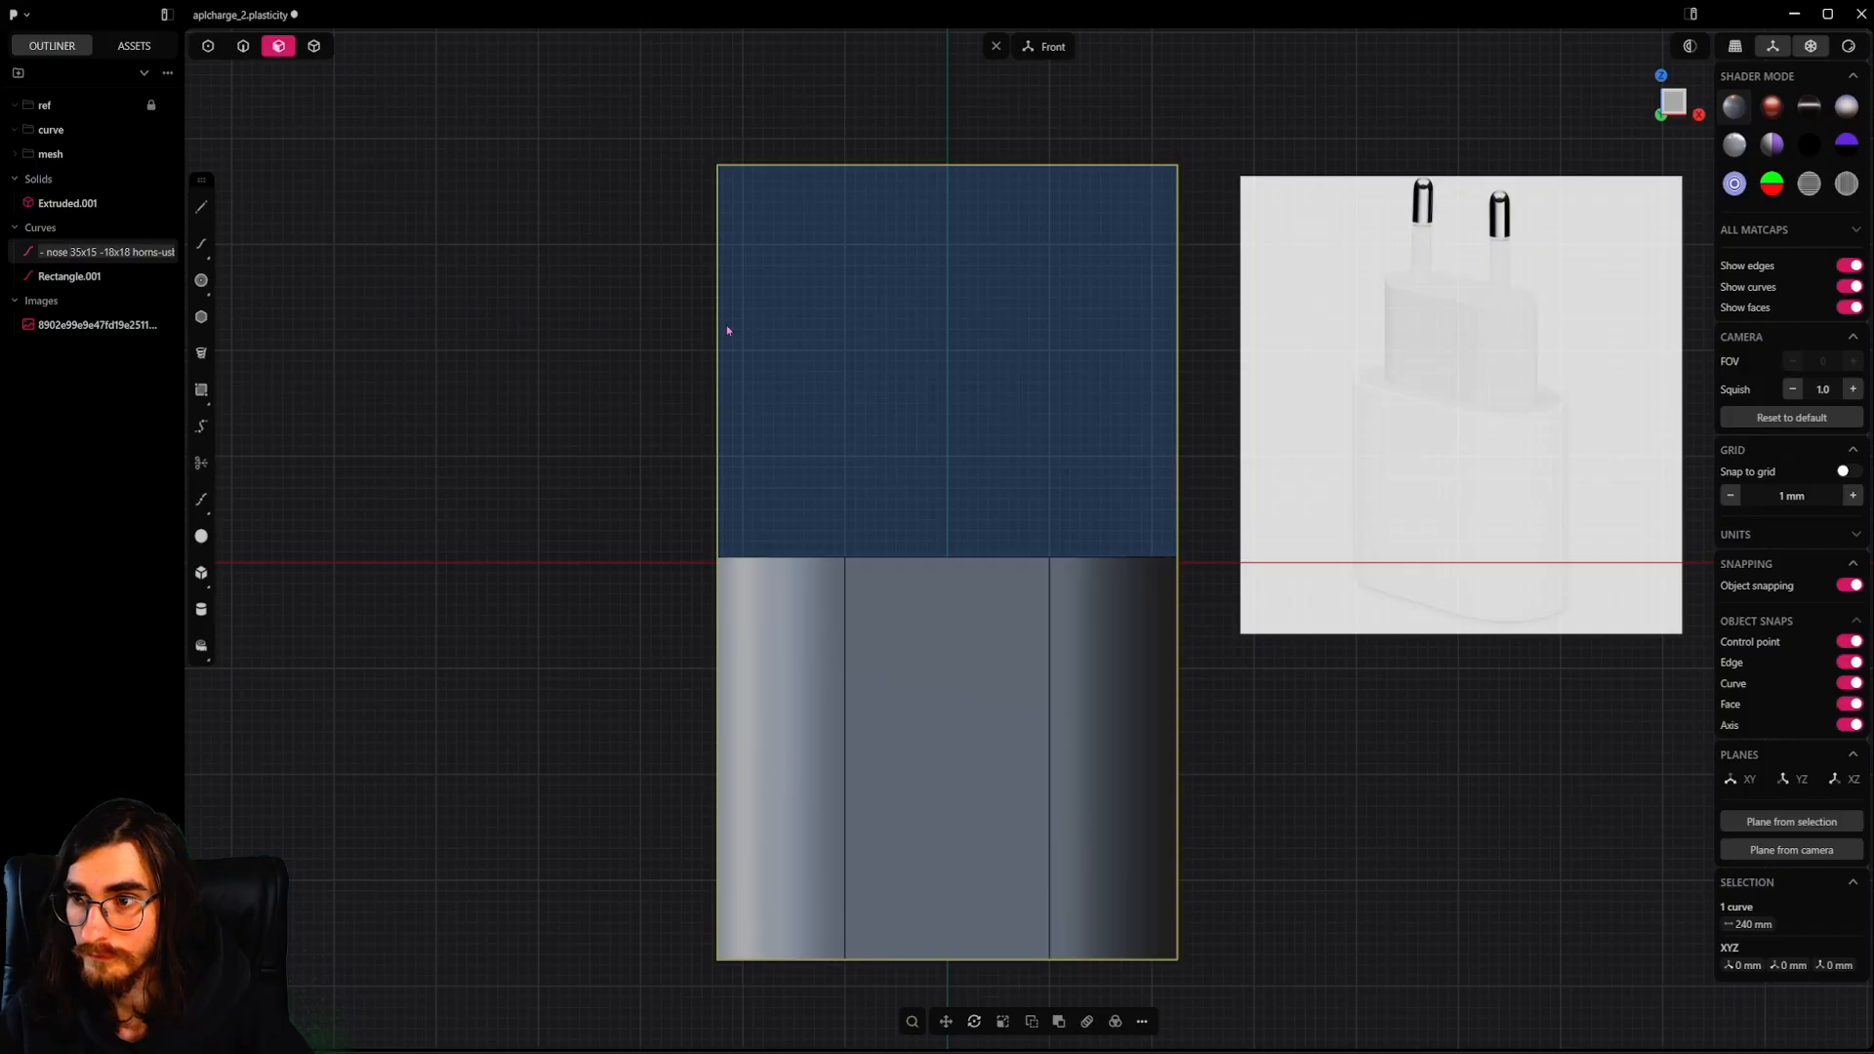
Extrude the rectangle 18 mm upward into the nose block and delete the rectangle curve
middle_click_drag(727, 331, 764, 449)
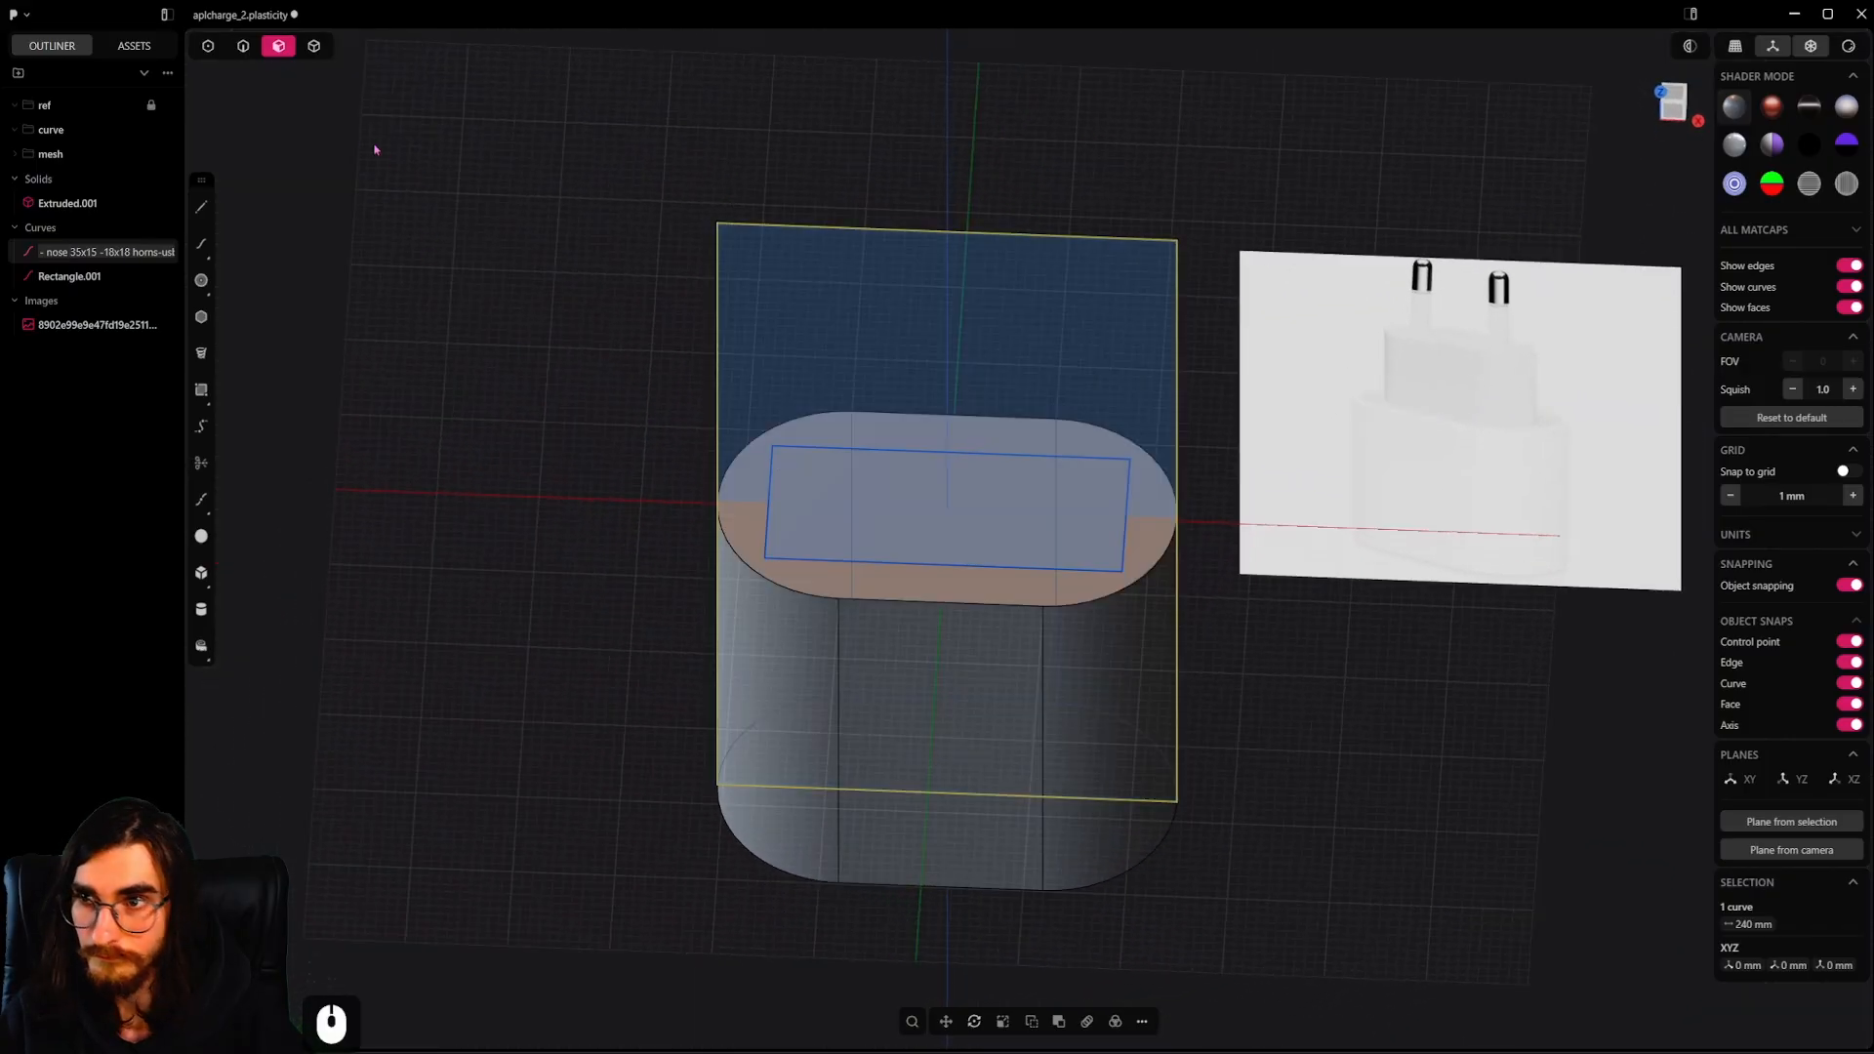
left_click(903, 540)
key("e")
middle_click_drag(1011, 572, 924, 656, "alt")
left_click_drag(947, 648, 947, 449)
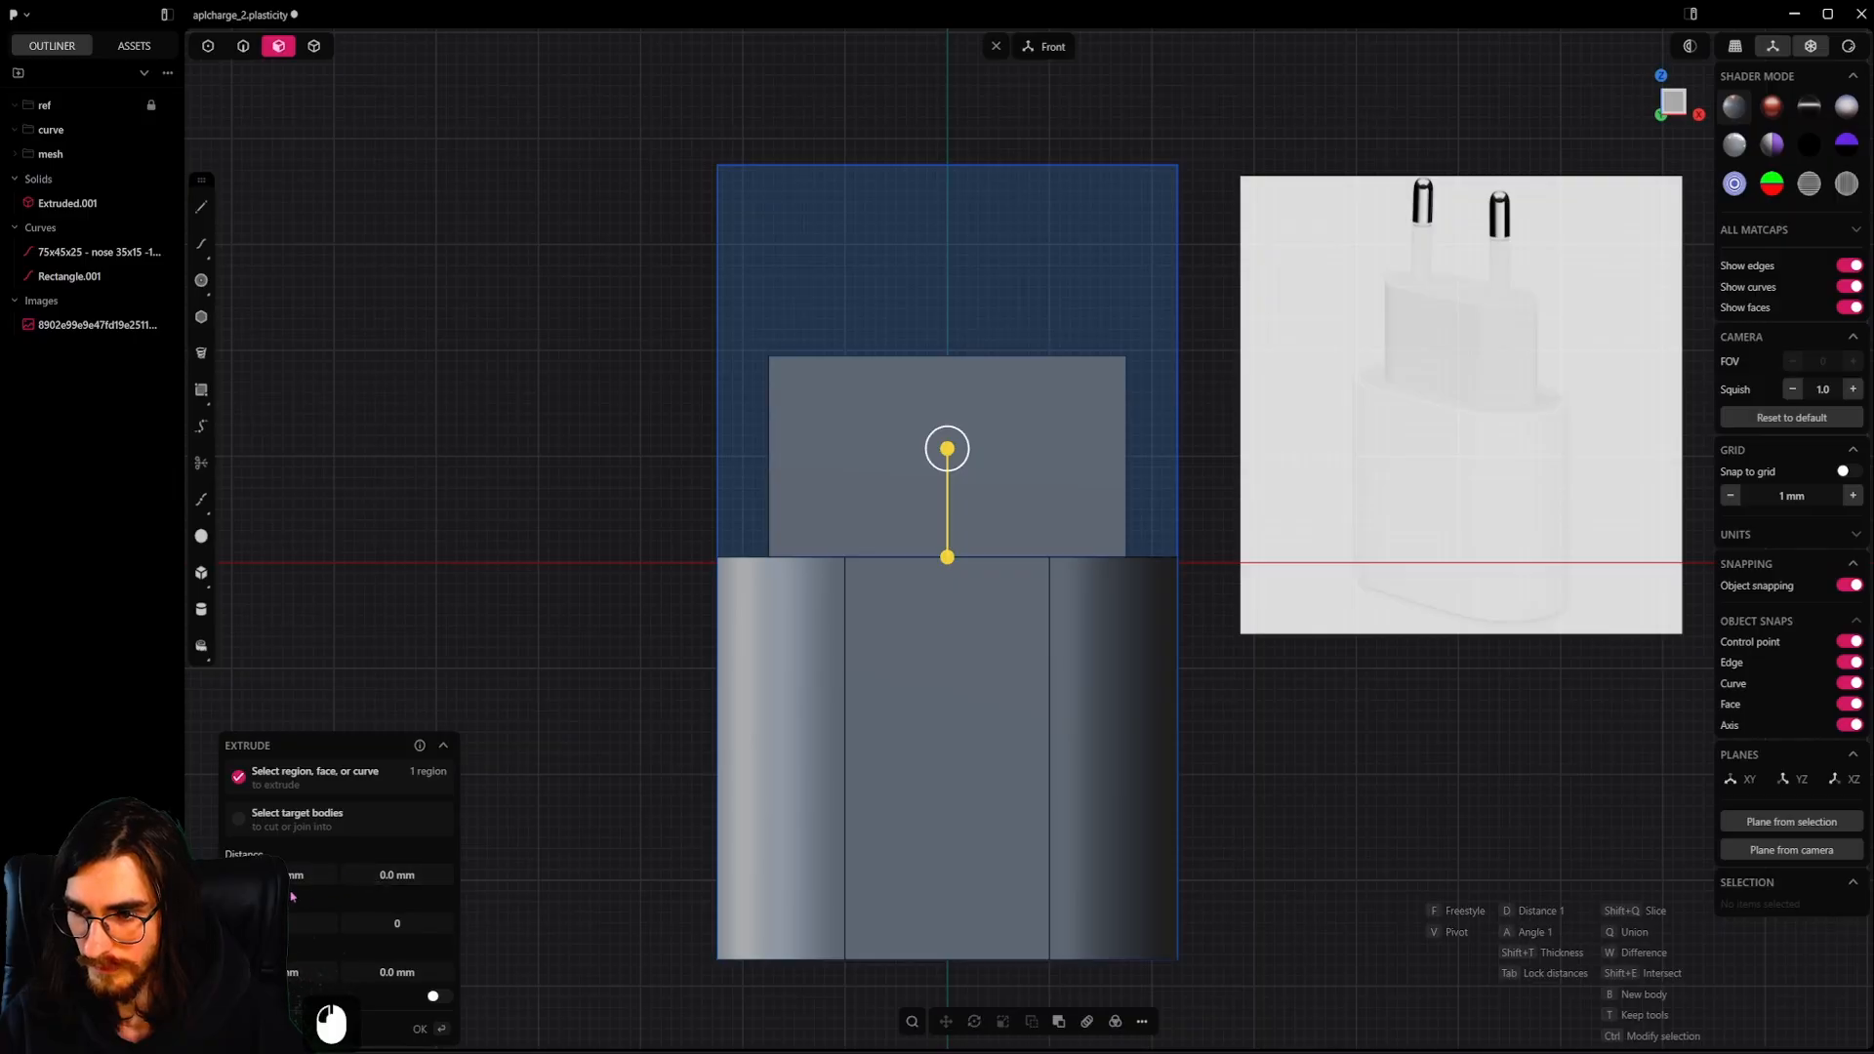
double_click(294, 884)
type("1")
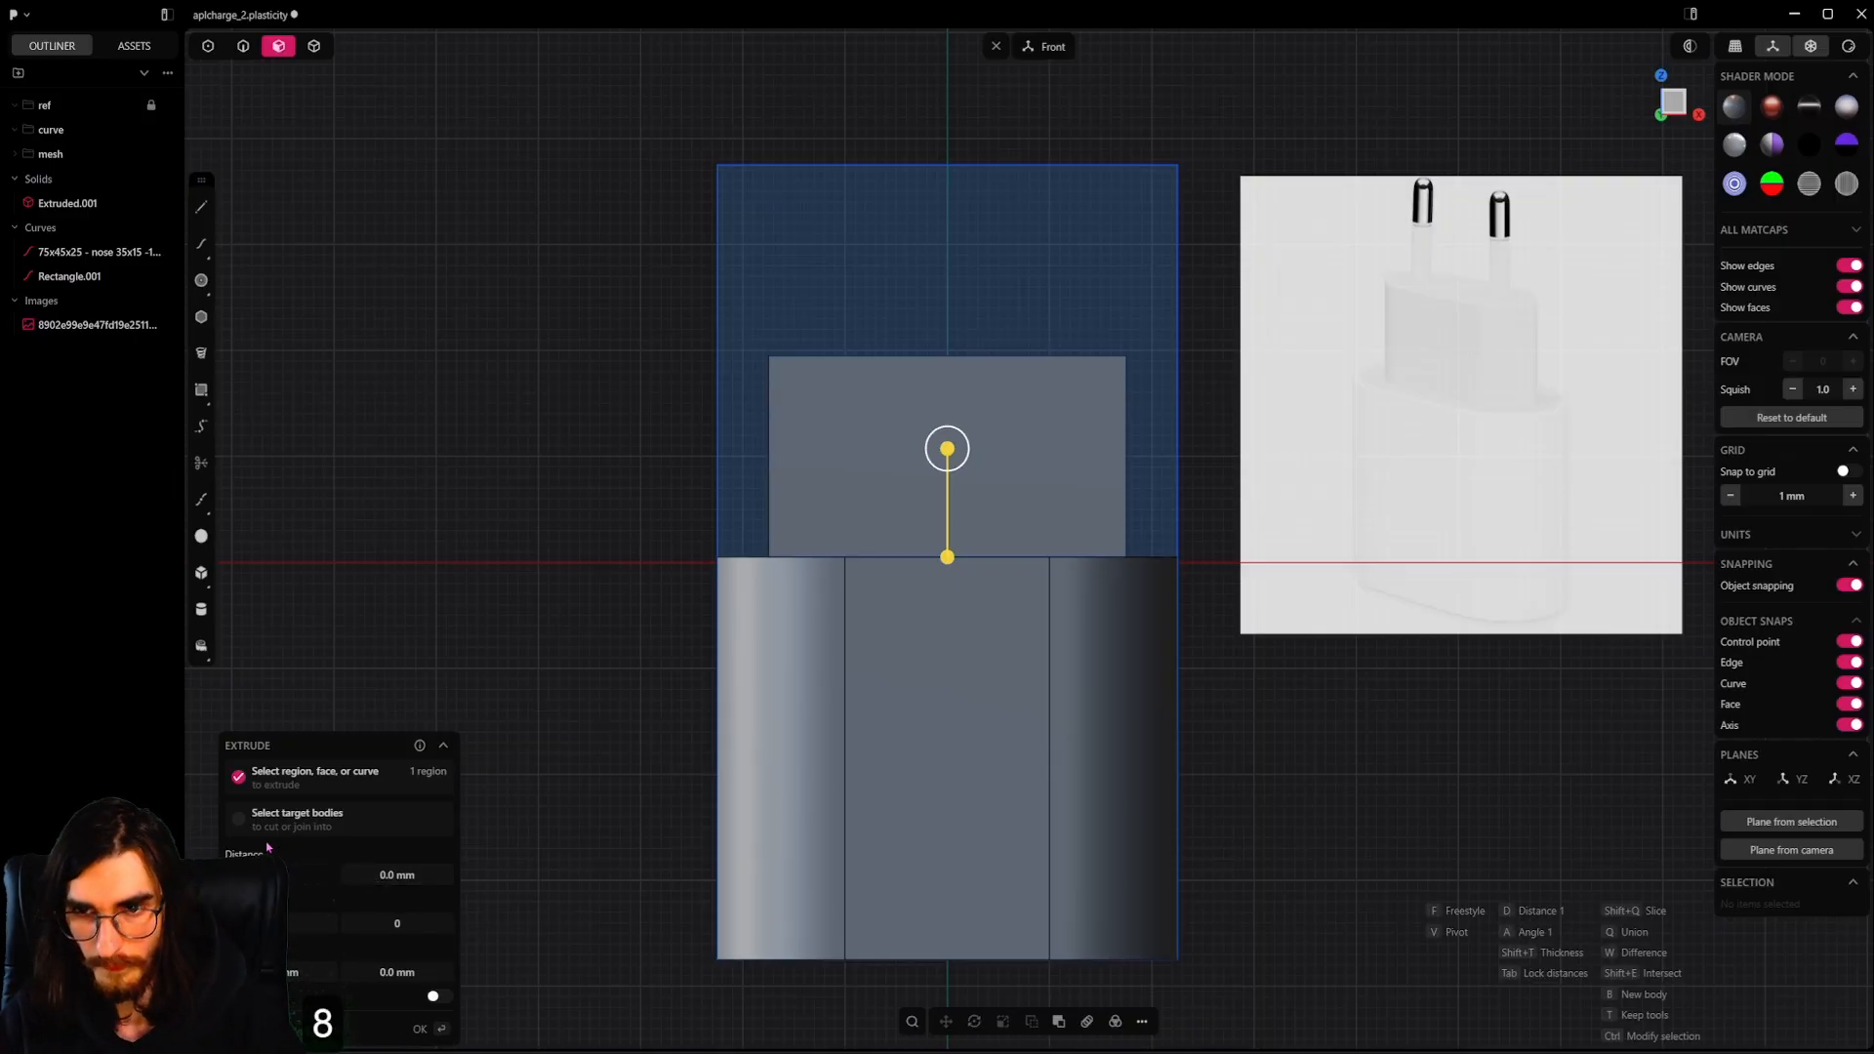
key("Return")
right_click(436, 599)
middle_click_drag(436, 600, 405, 708)
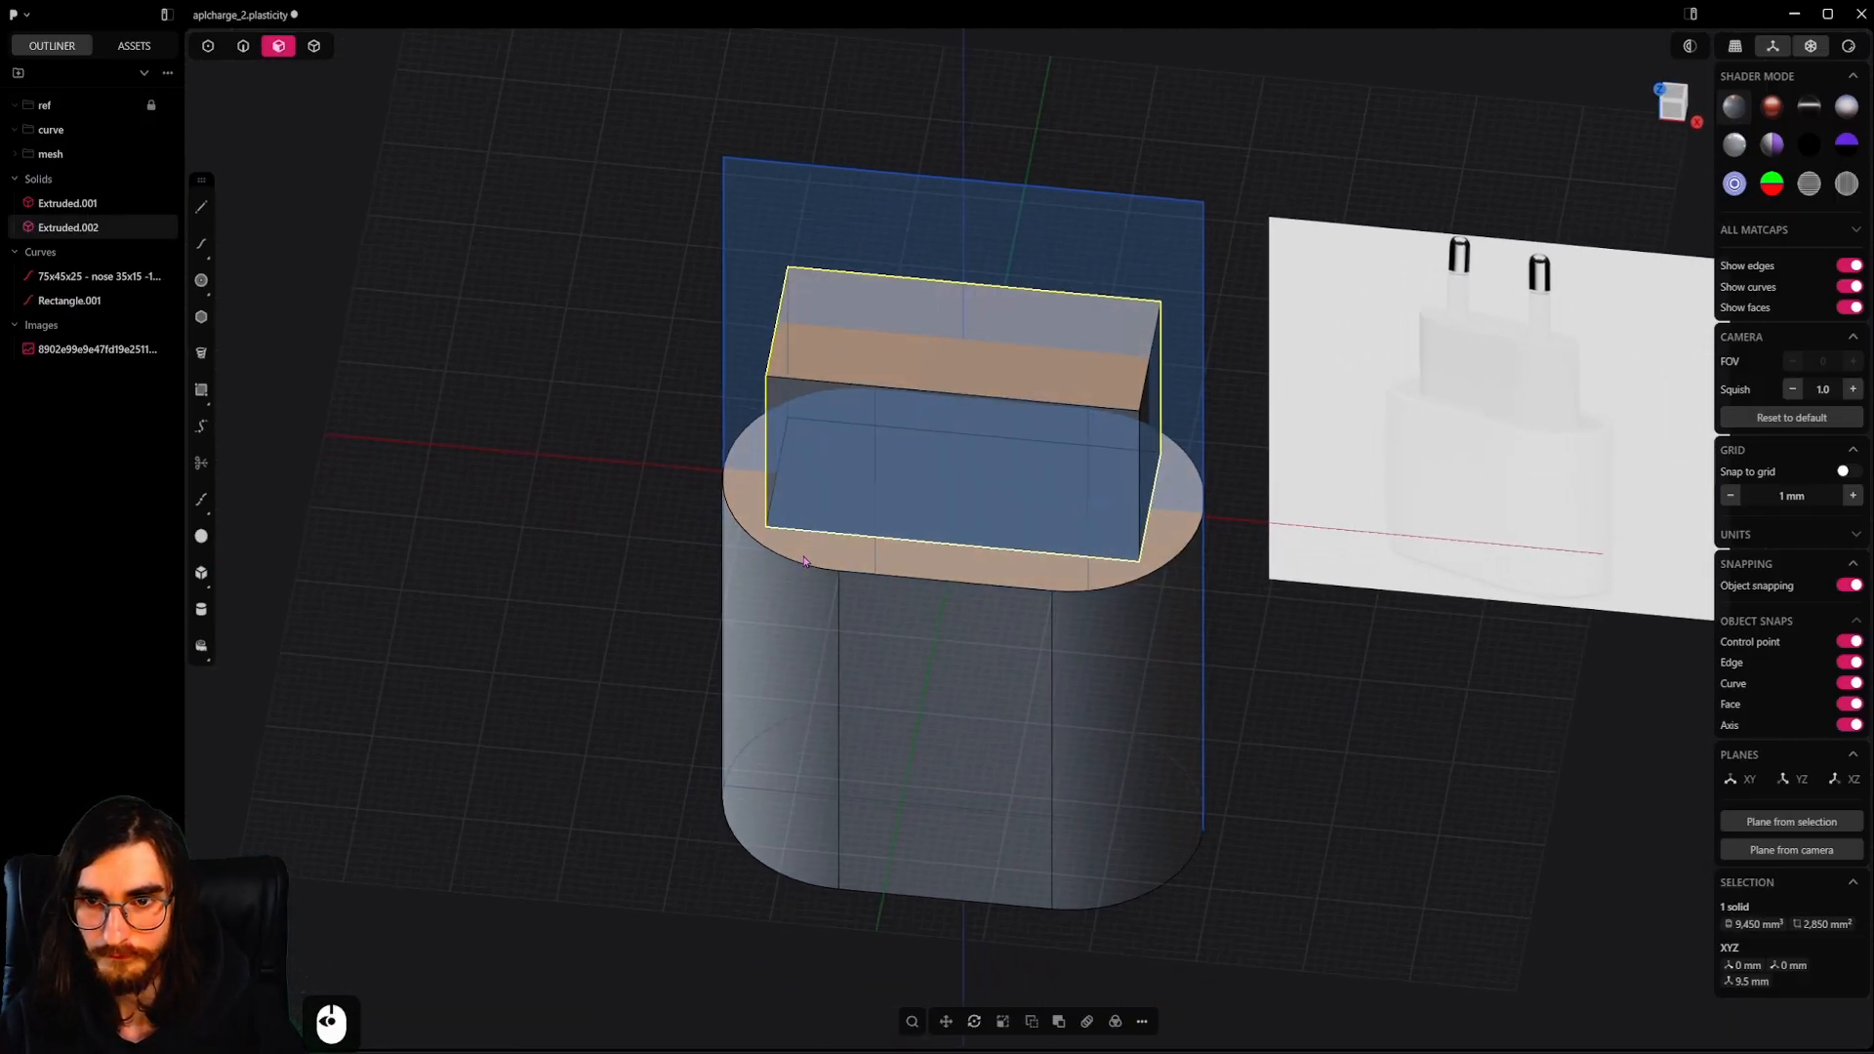
left_click(64, 301)
key("x")
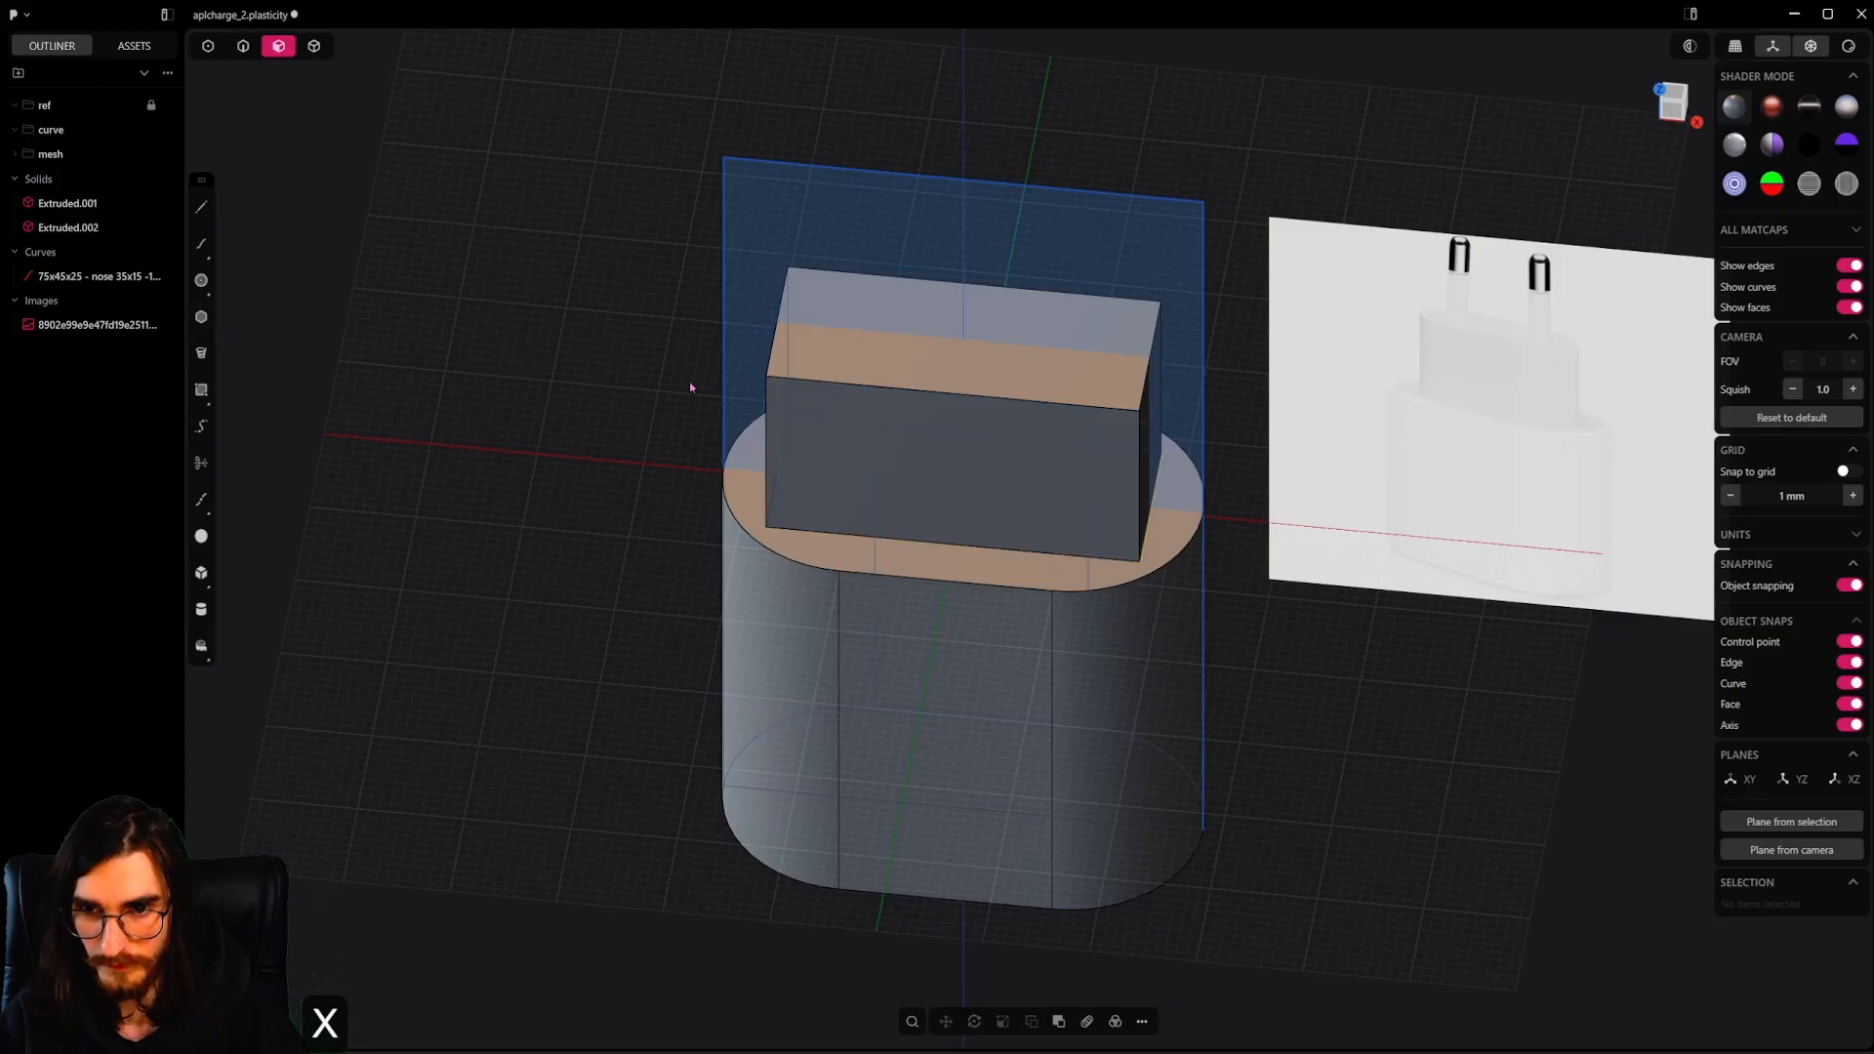
Chamfer the nose's four vertical corner edges until the chamfers meet at the short ends, giving a hexagonal outline
key("2")
left_click(783, 437)
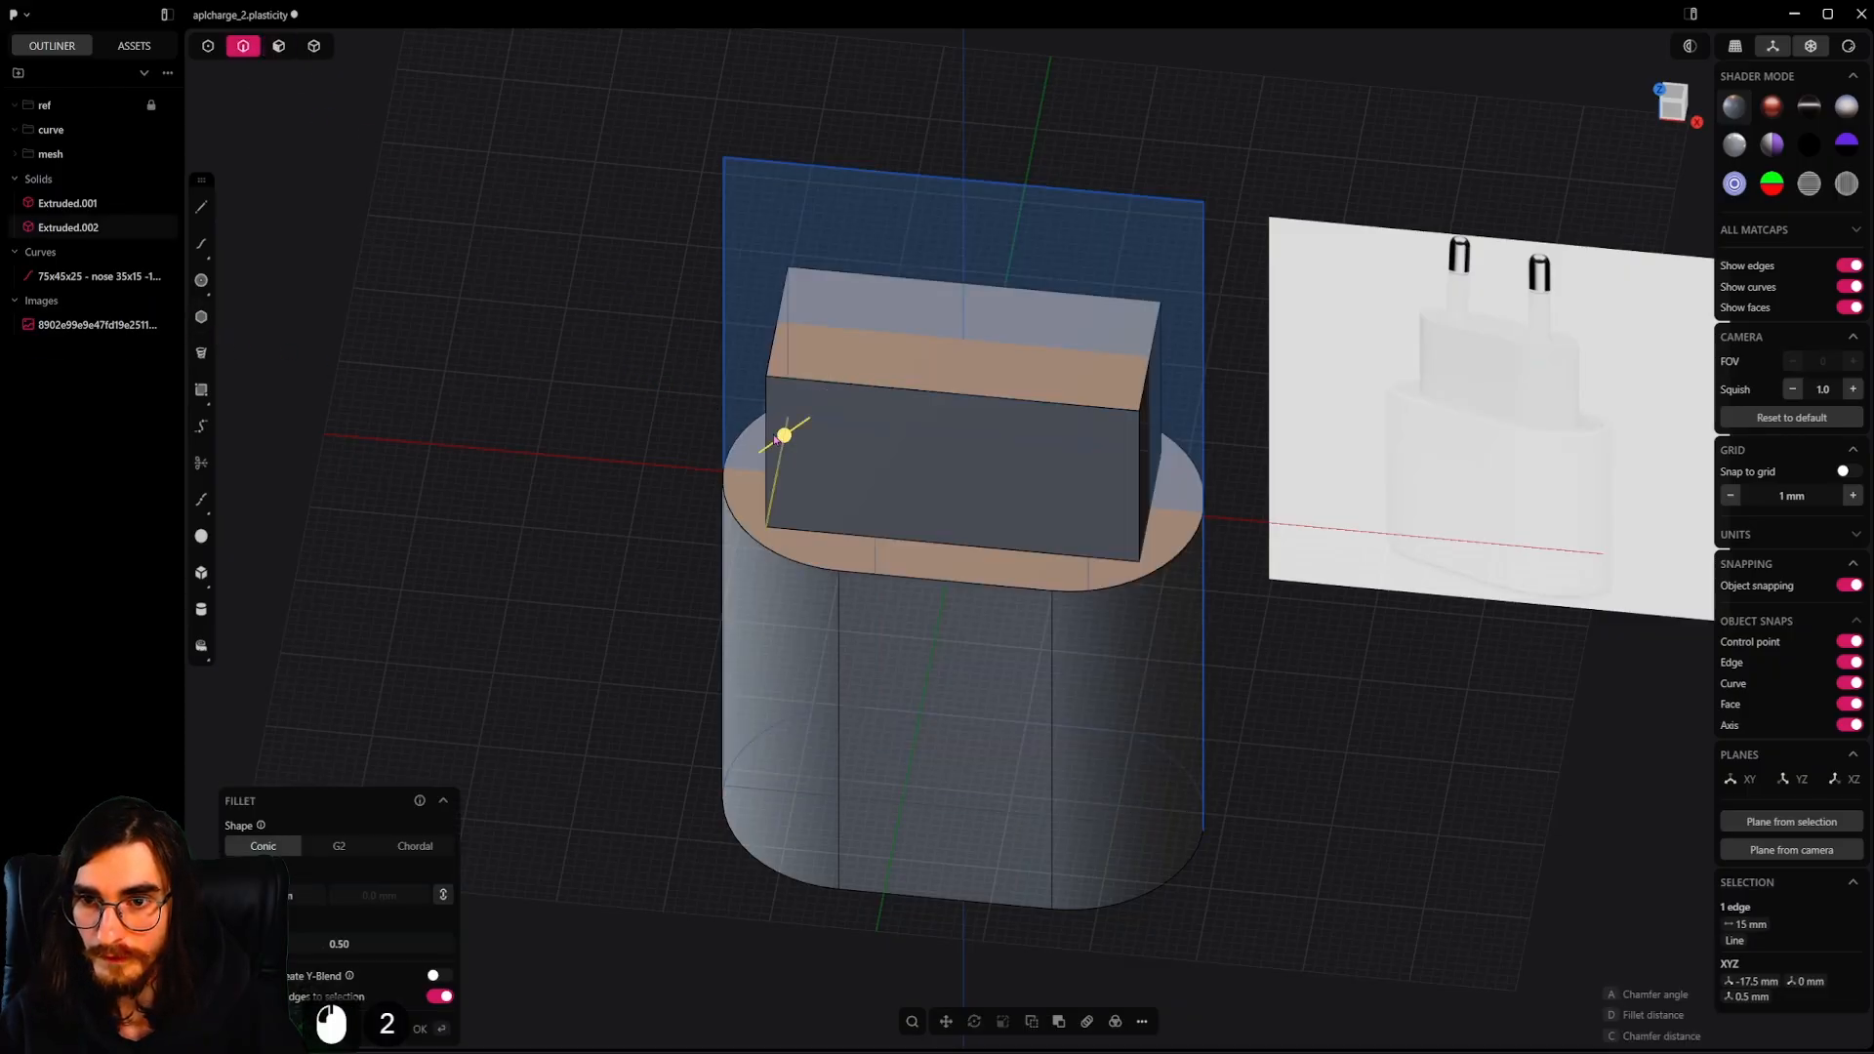
left_click(767, 401)
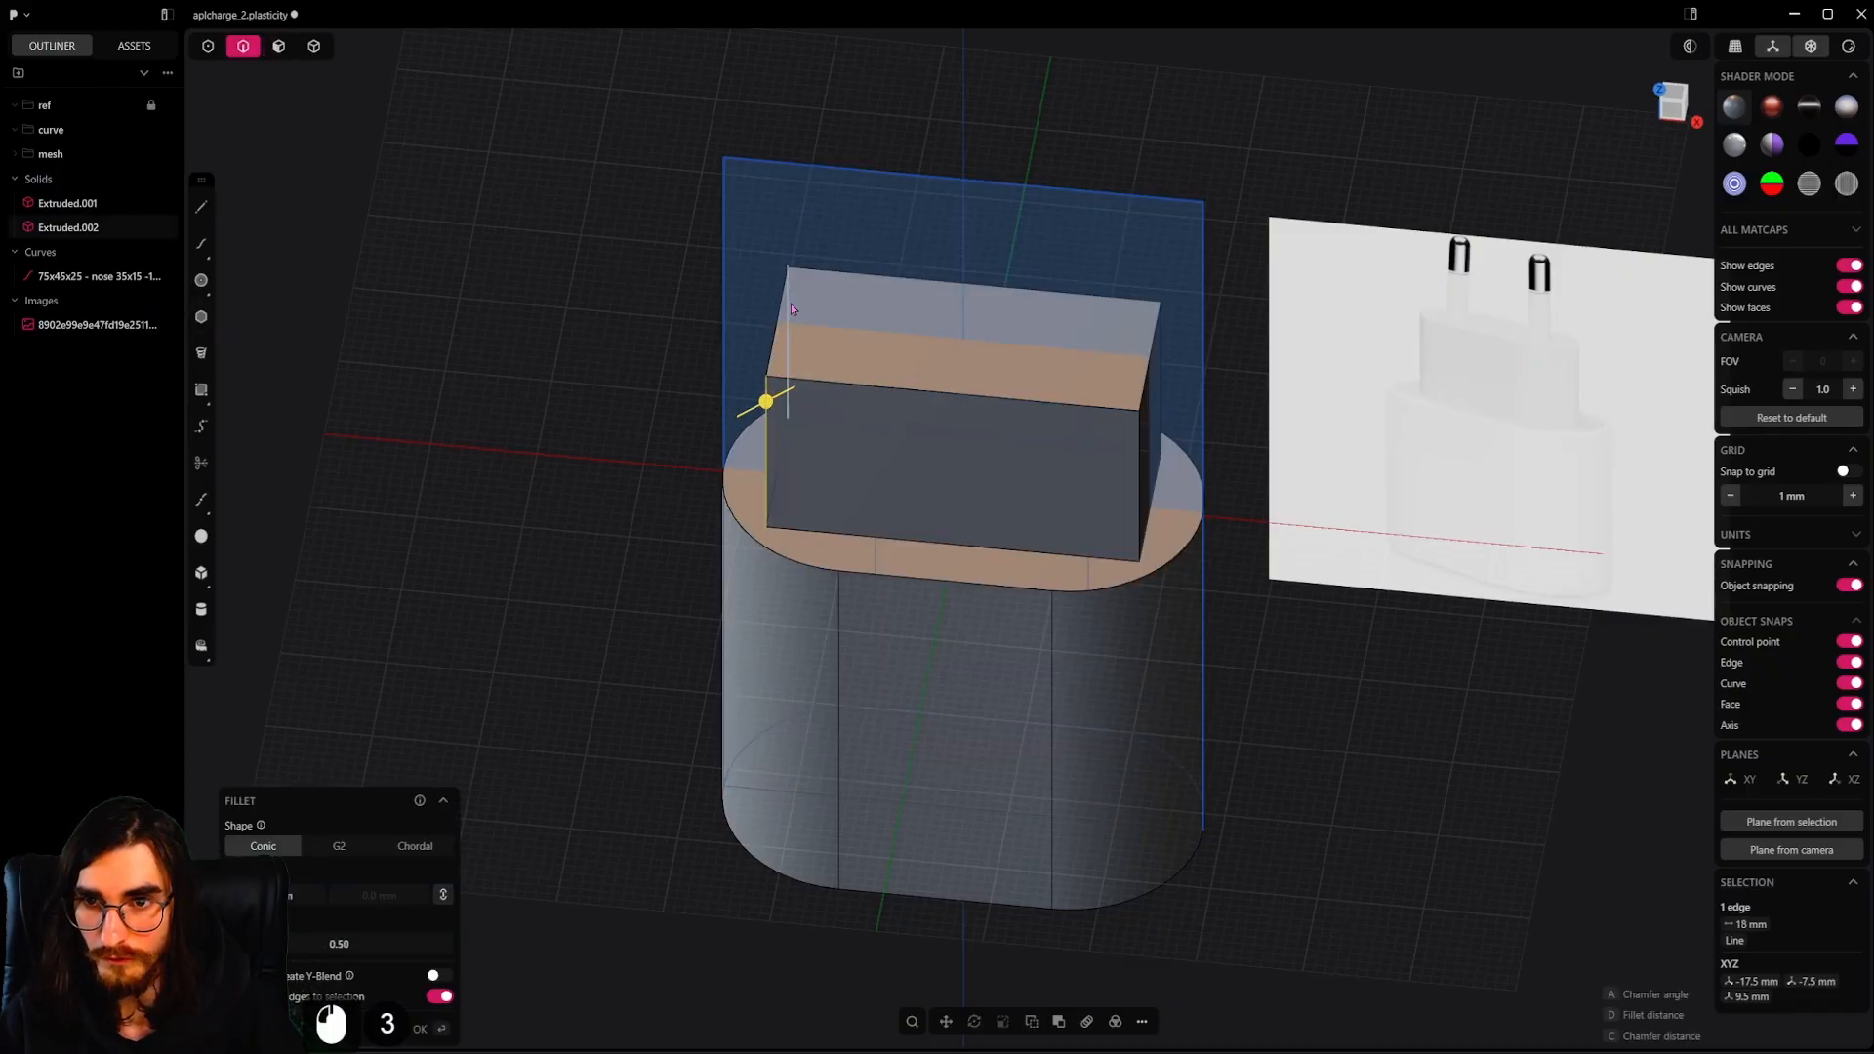
left_click(767, 446, "ctrl+alt+shift")
middle_click_drag(961, 395, 861, 553, "alt")
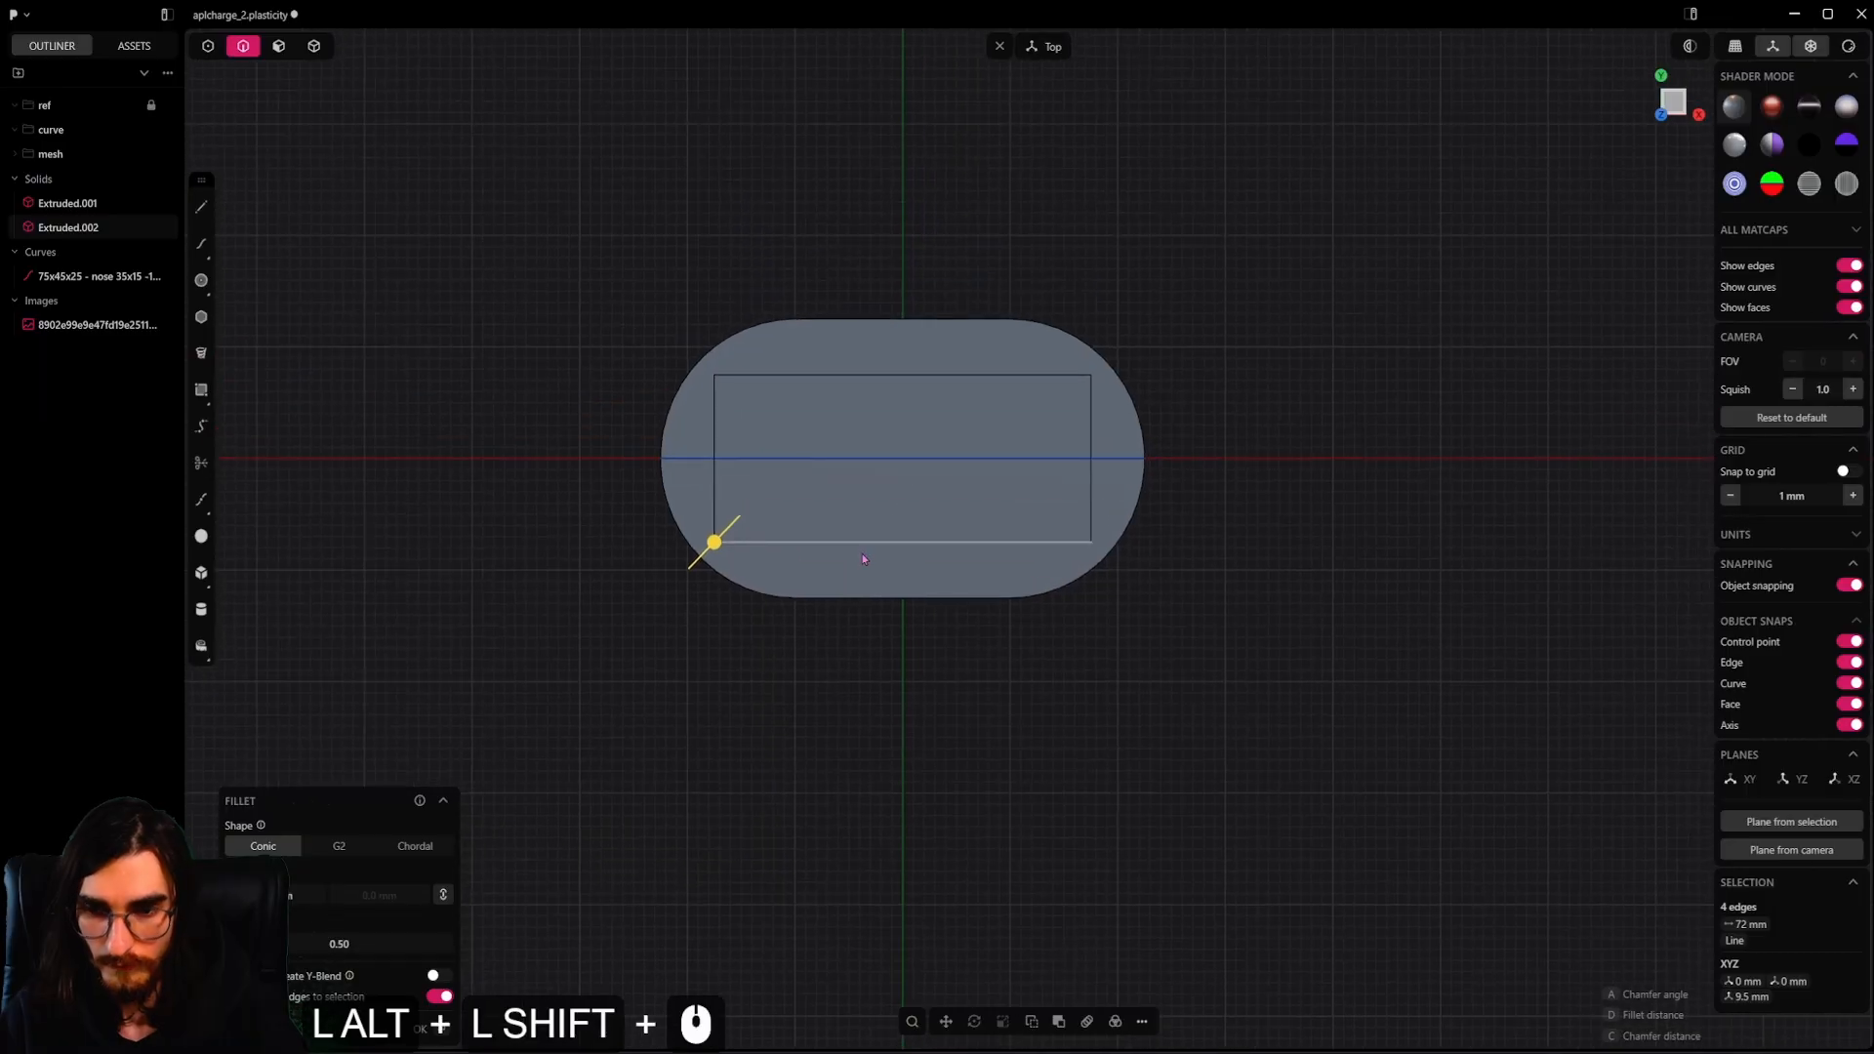
left_click_drag(715, 543, 858, 398, "alt")
right_click(874, 449)
middle_click_drag(882, 506, 879, 673, "alt")
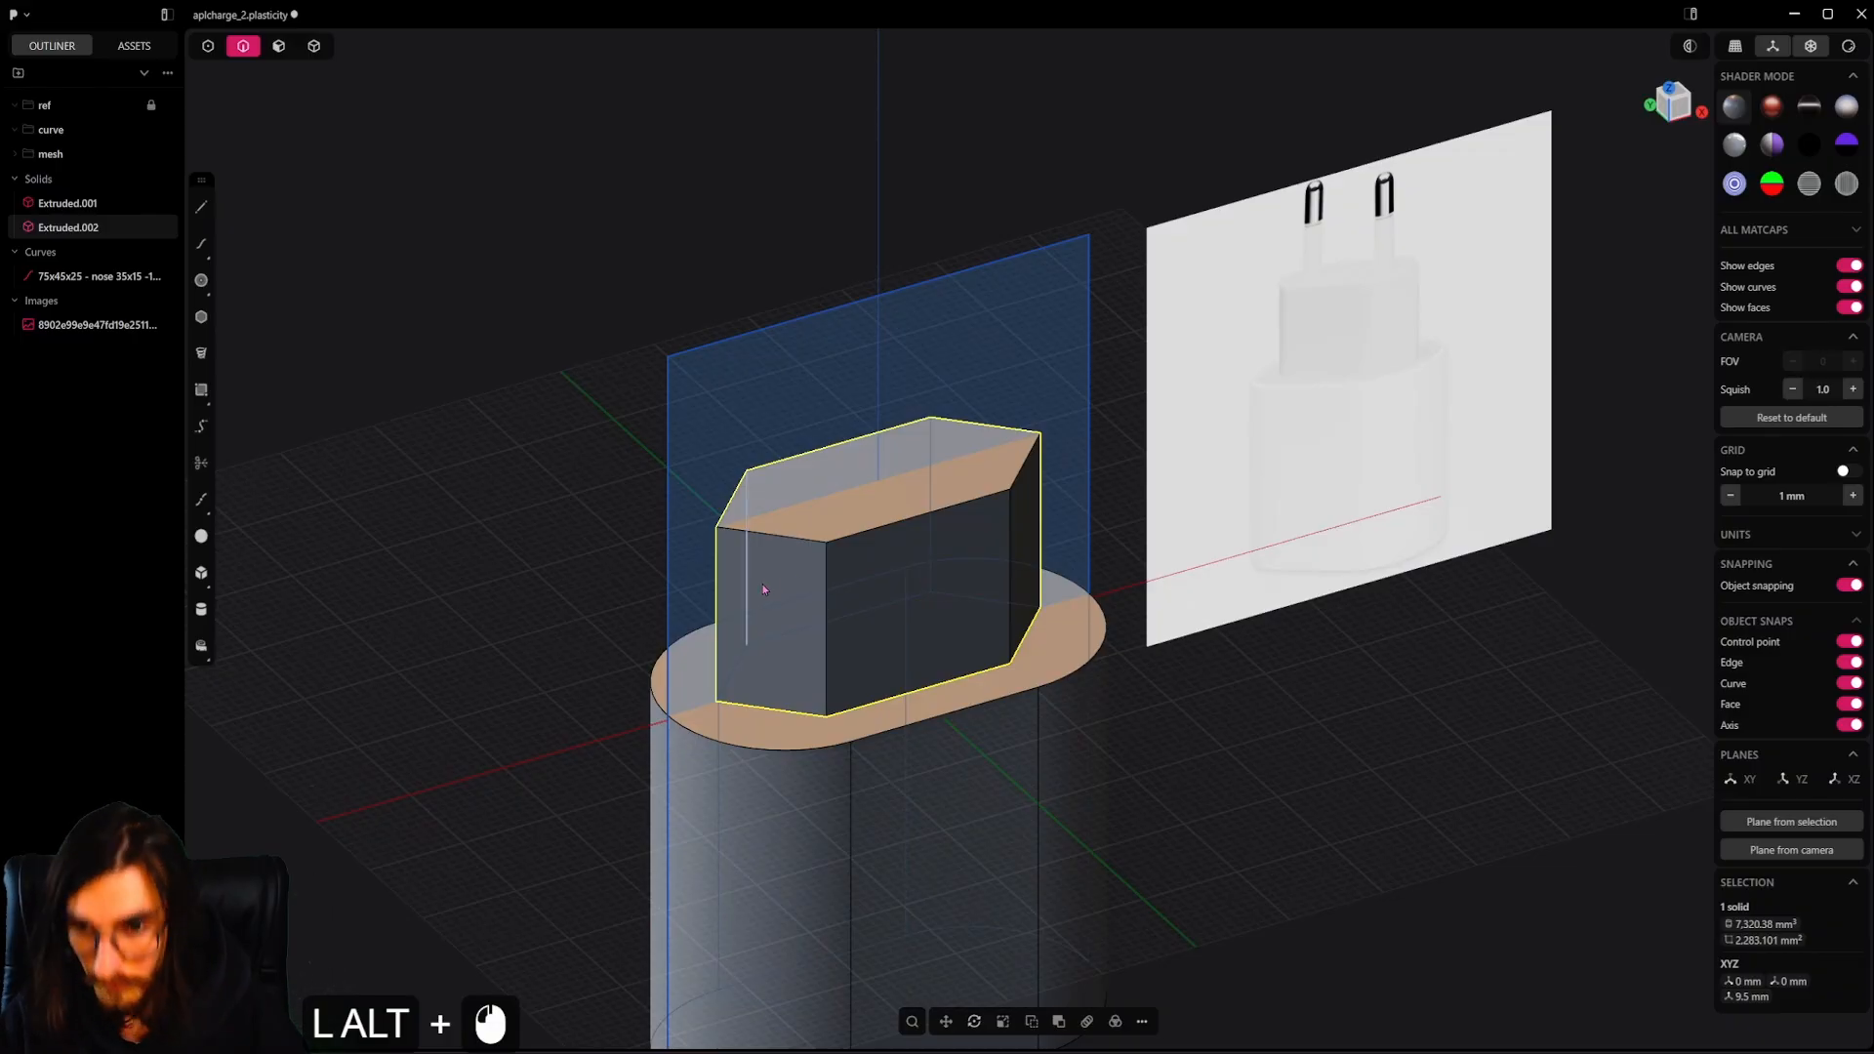
Fillet the two vertical edges at the nose's pointed ends with a small radius
left_click(716, 590)
middle_click_drag(917, 582, 839, 625, "alt")
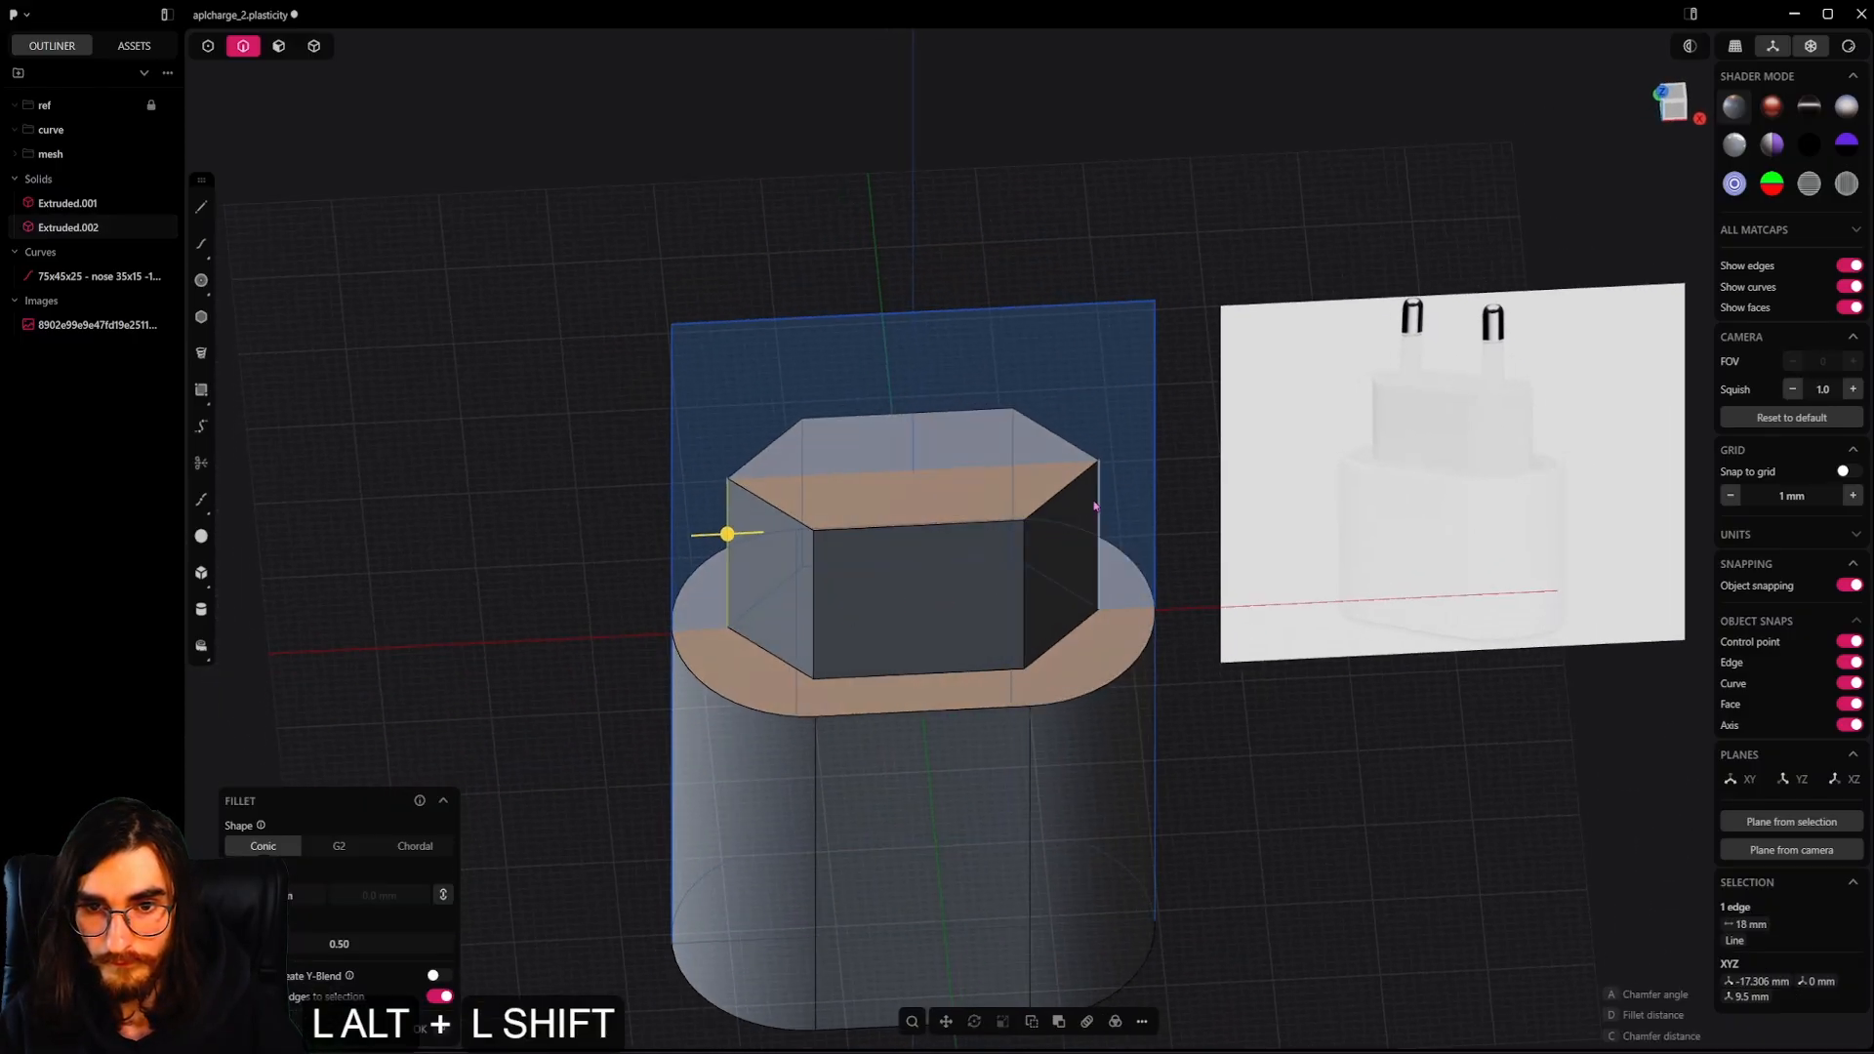
left_click(1097, 537, "alt+shift")
middle_click_drag(1097, 537, 977, 777, "alt")
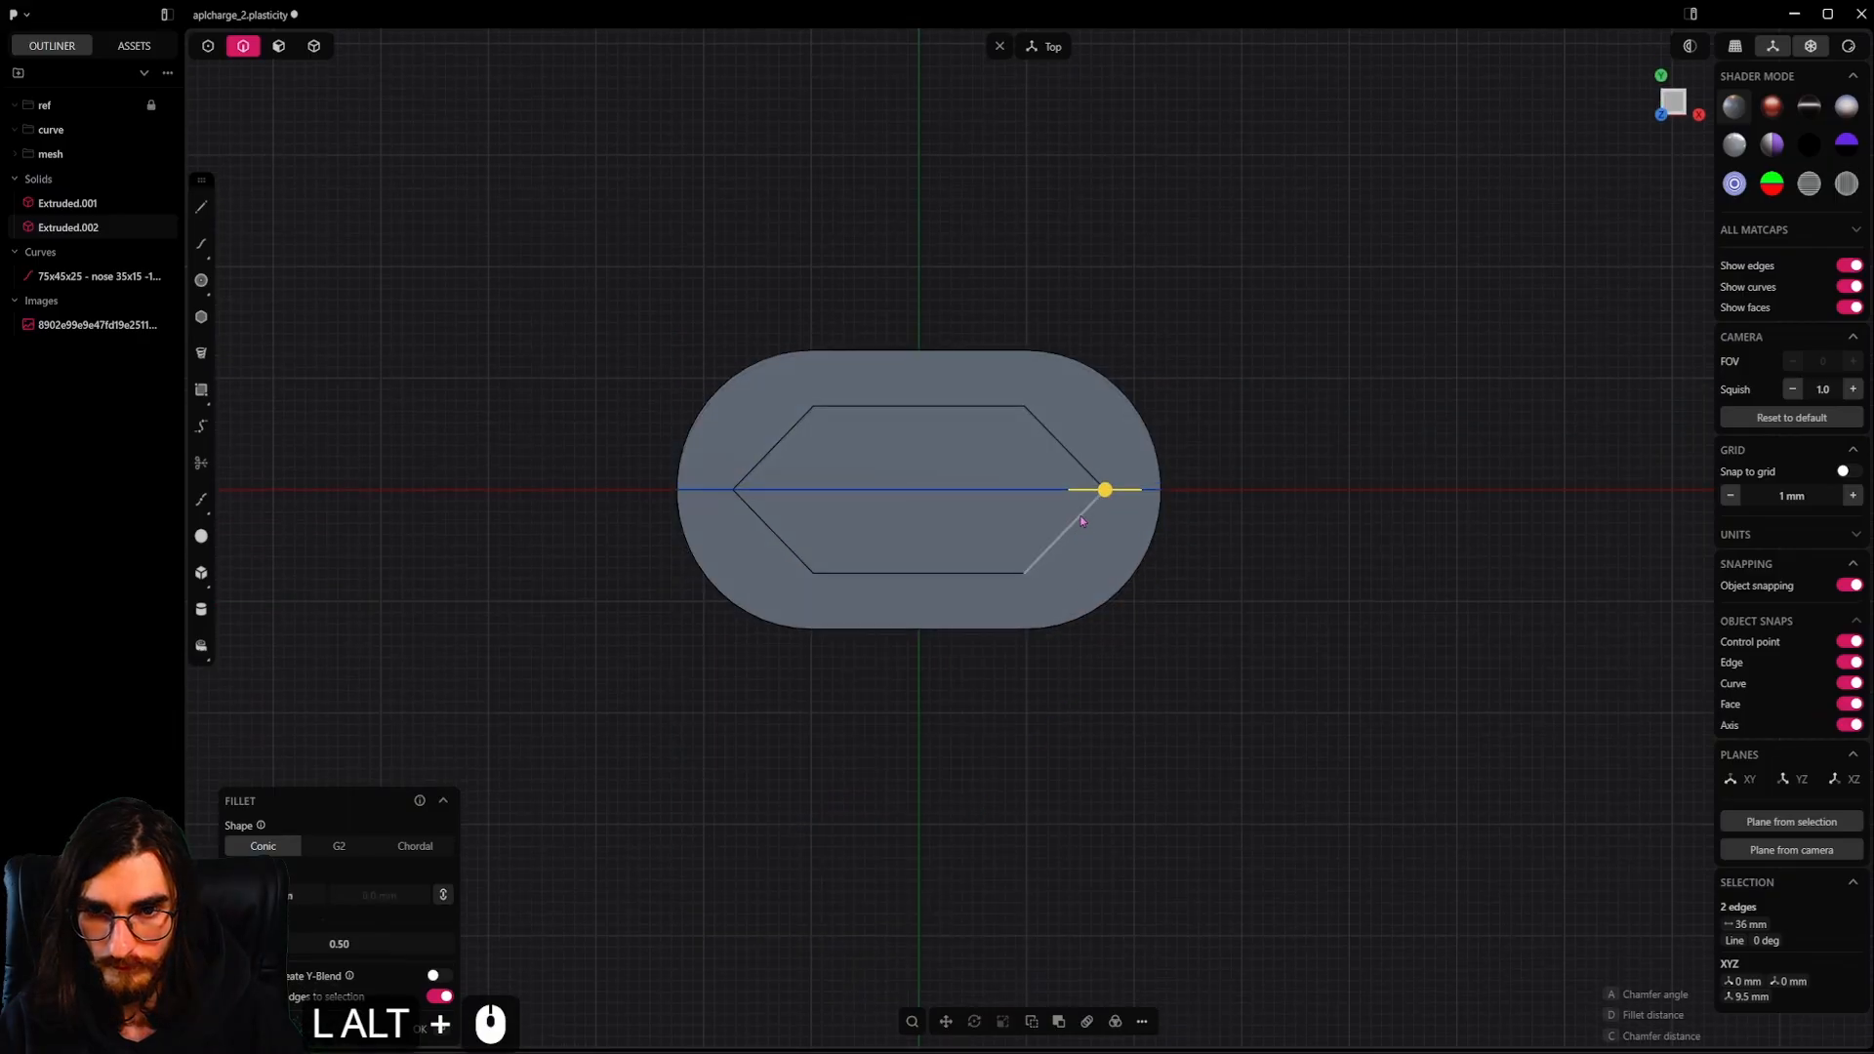
mouse_move(1105, 491)
left_mouse_down()
mouse_move(1126, 503)
mouse_move(1059, 512)
mouse_move(1143, 502)
mouse_move(1119, 504)
left_mouse_up()
right_click(1005, 495)
middle_click_drag(1006, 495, 1075, 361)
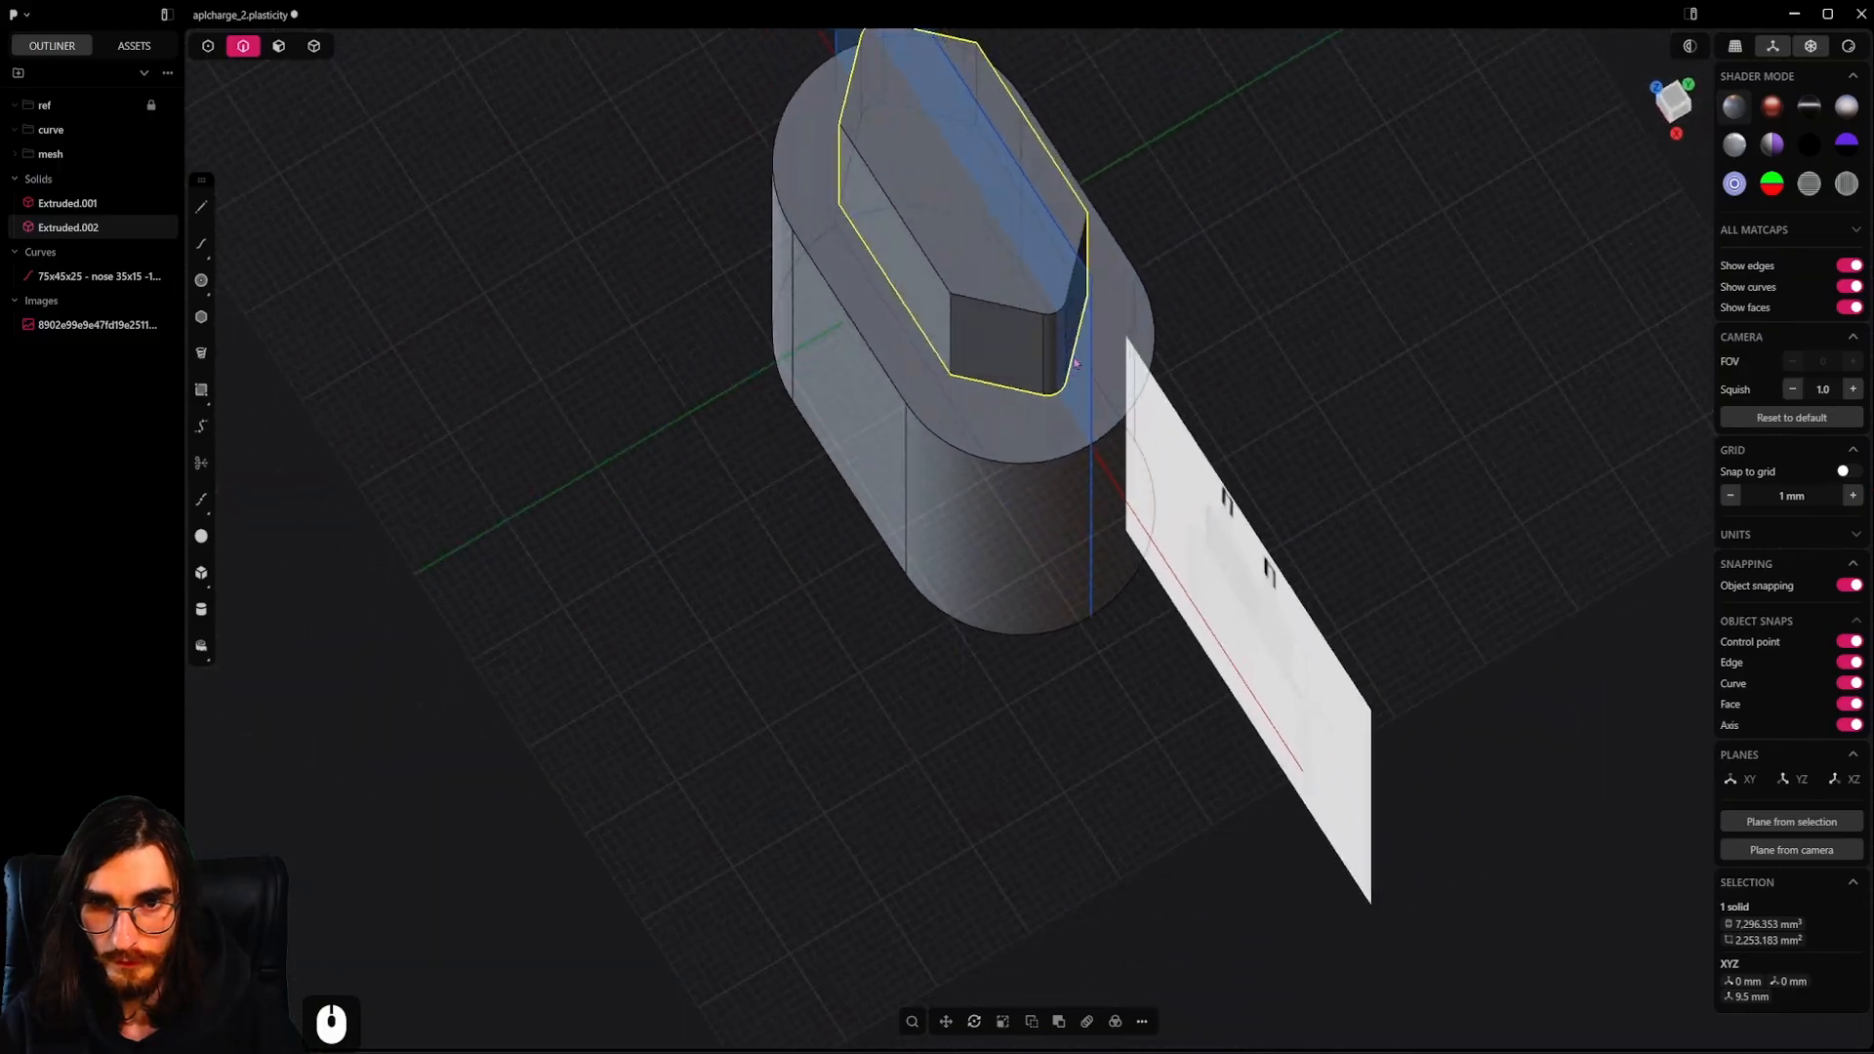
Fillet the nose's four remaining vertical edges and save the file
left_click(952, 337)
key("b")
middle_click_drag(955, 338, 958, 589, "shift")
scroll(1032, 534, "up", 2)
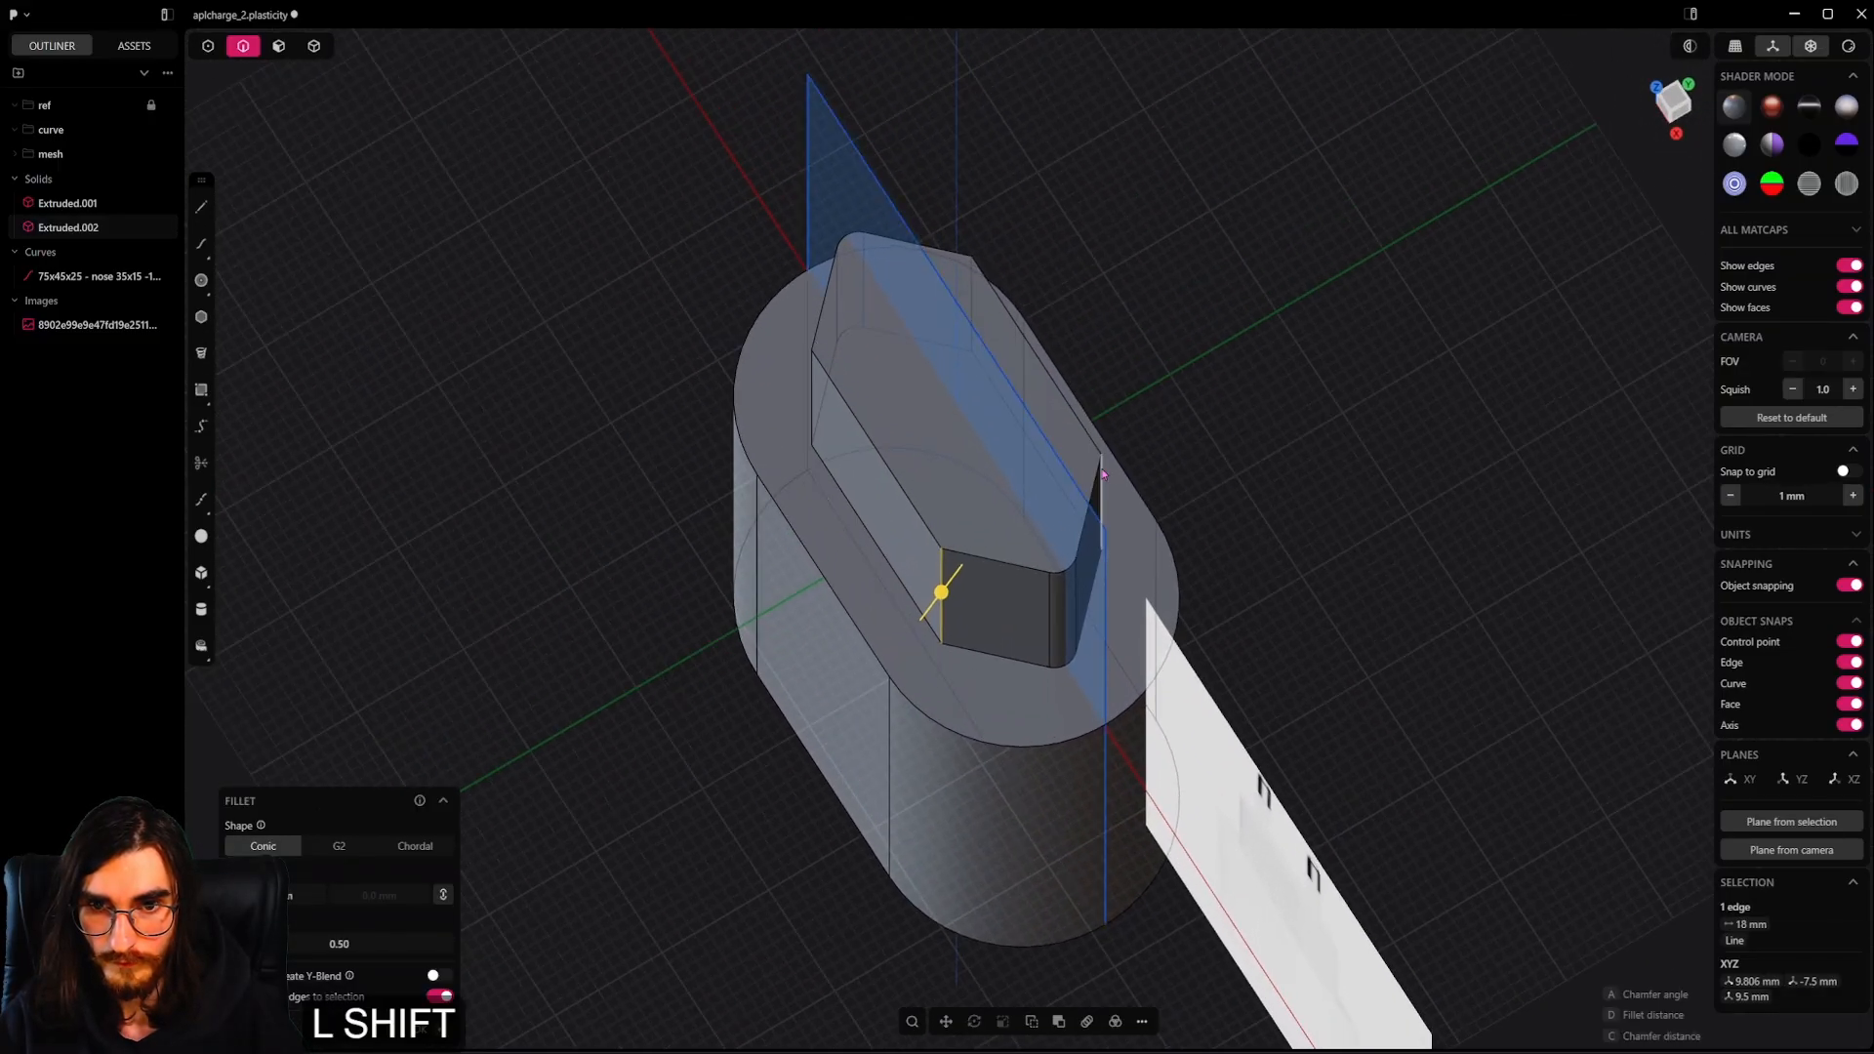
left_click(1102, 472, "shift")
left_click(971, 293, "shift")
left_click(811, 393, "shift")
middle_click(715, 478, "alt")
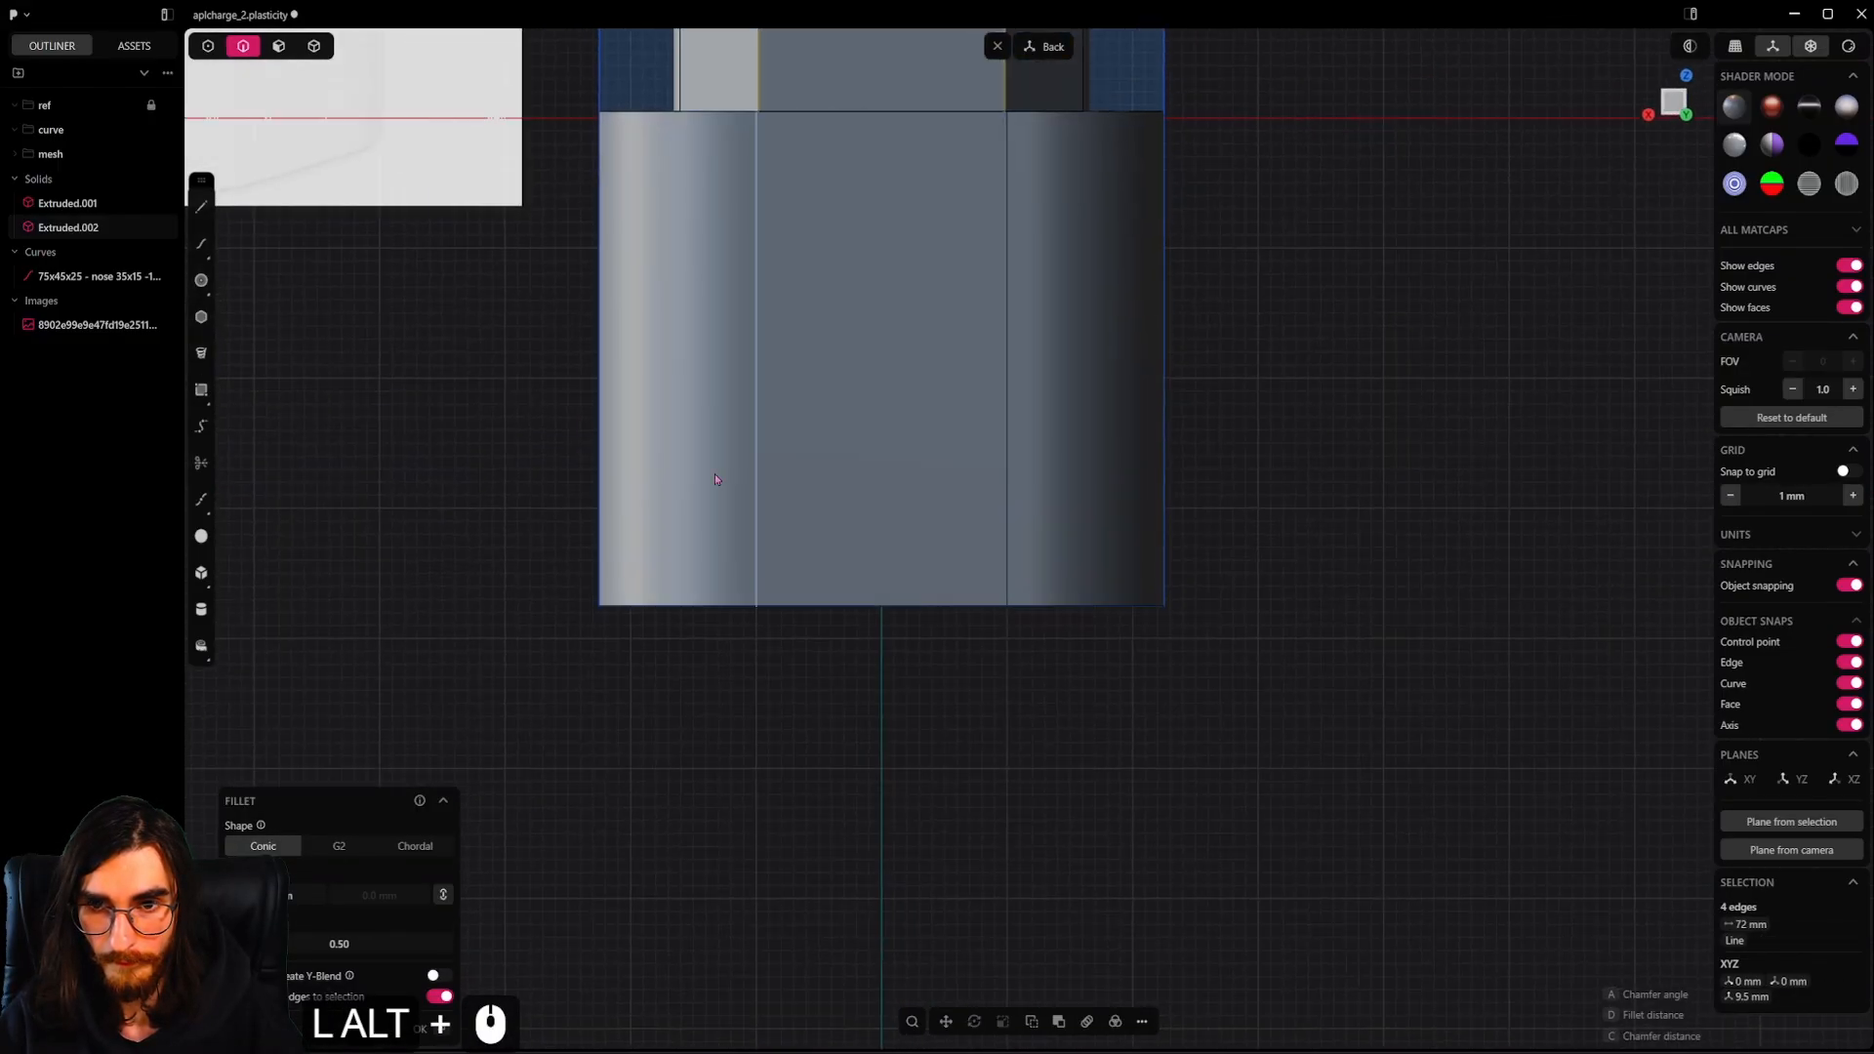
middle_click_drag(715, 474, 912, 720, "alt")
middle_click_drag(954, 443, 934, 660, "shift")
scroll(935, 660, "up", 2)
left_click_drag(988, 453, 1213, 21, "shift")
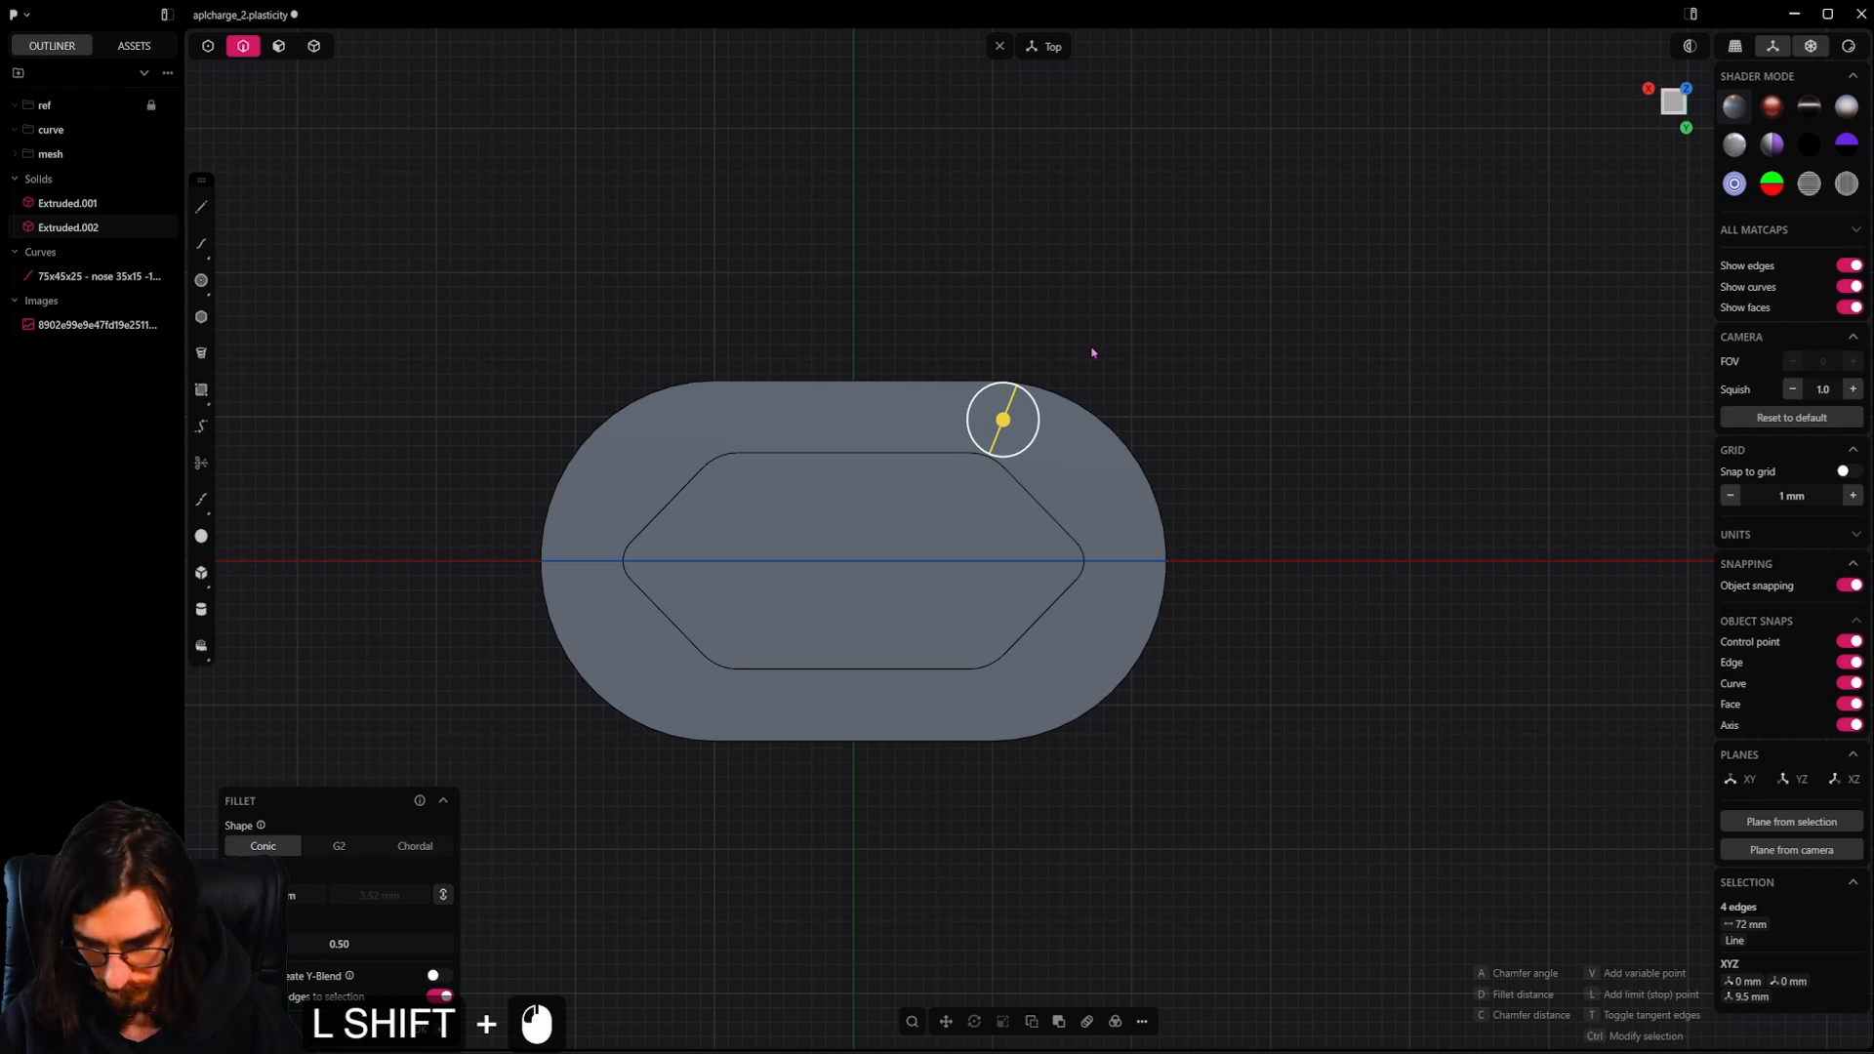
left_click_drag(1004, 419, 1009, 408)
middle_click_drag(1009, 408, 979, 326)
right_click(1040, 436)
key("ctrl+s")
middle_click_drag(1040, 437, 1019, 521)
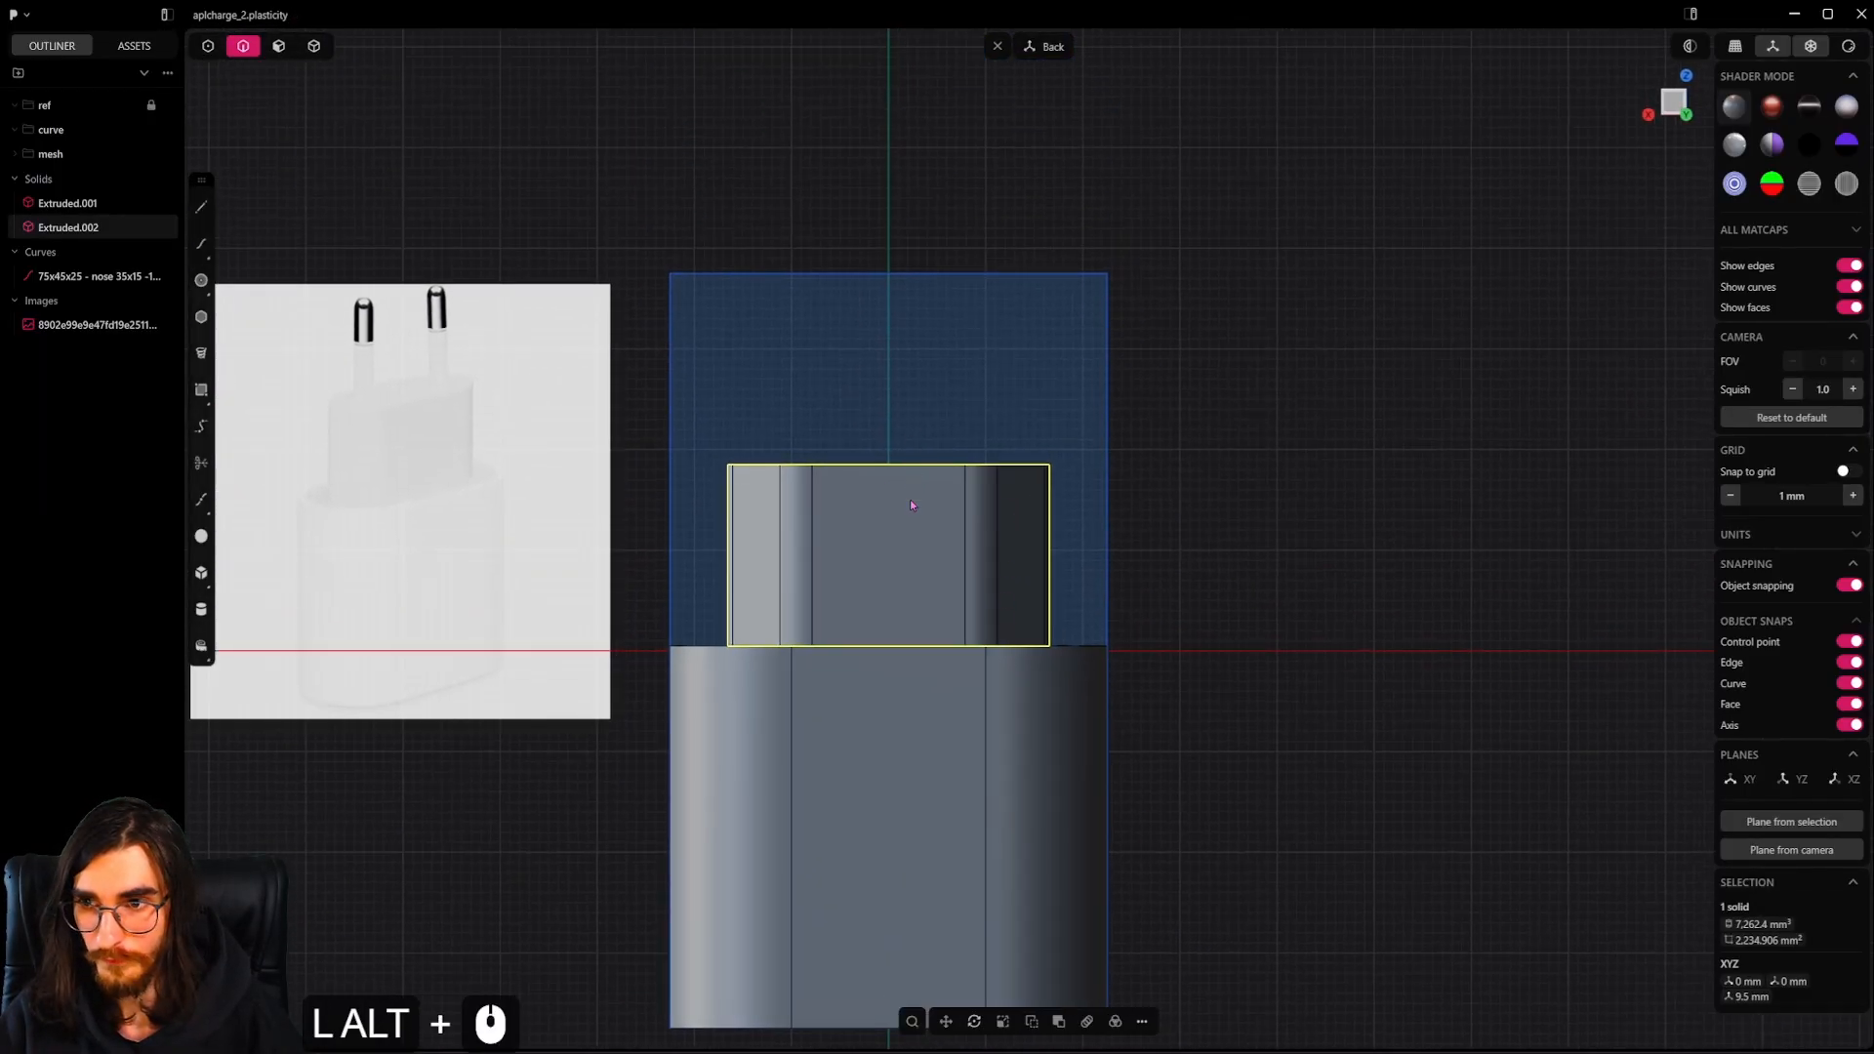
Draw a circle about 3.6 mm in diameter at the centre of the nose's top face for a pin
scroll(934, 683, "down", 6)
middle_click_drag(910, 499, 792, 562, "alt")
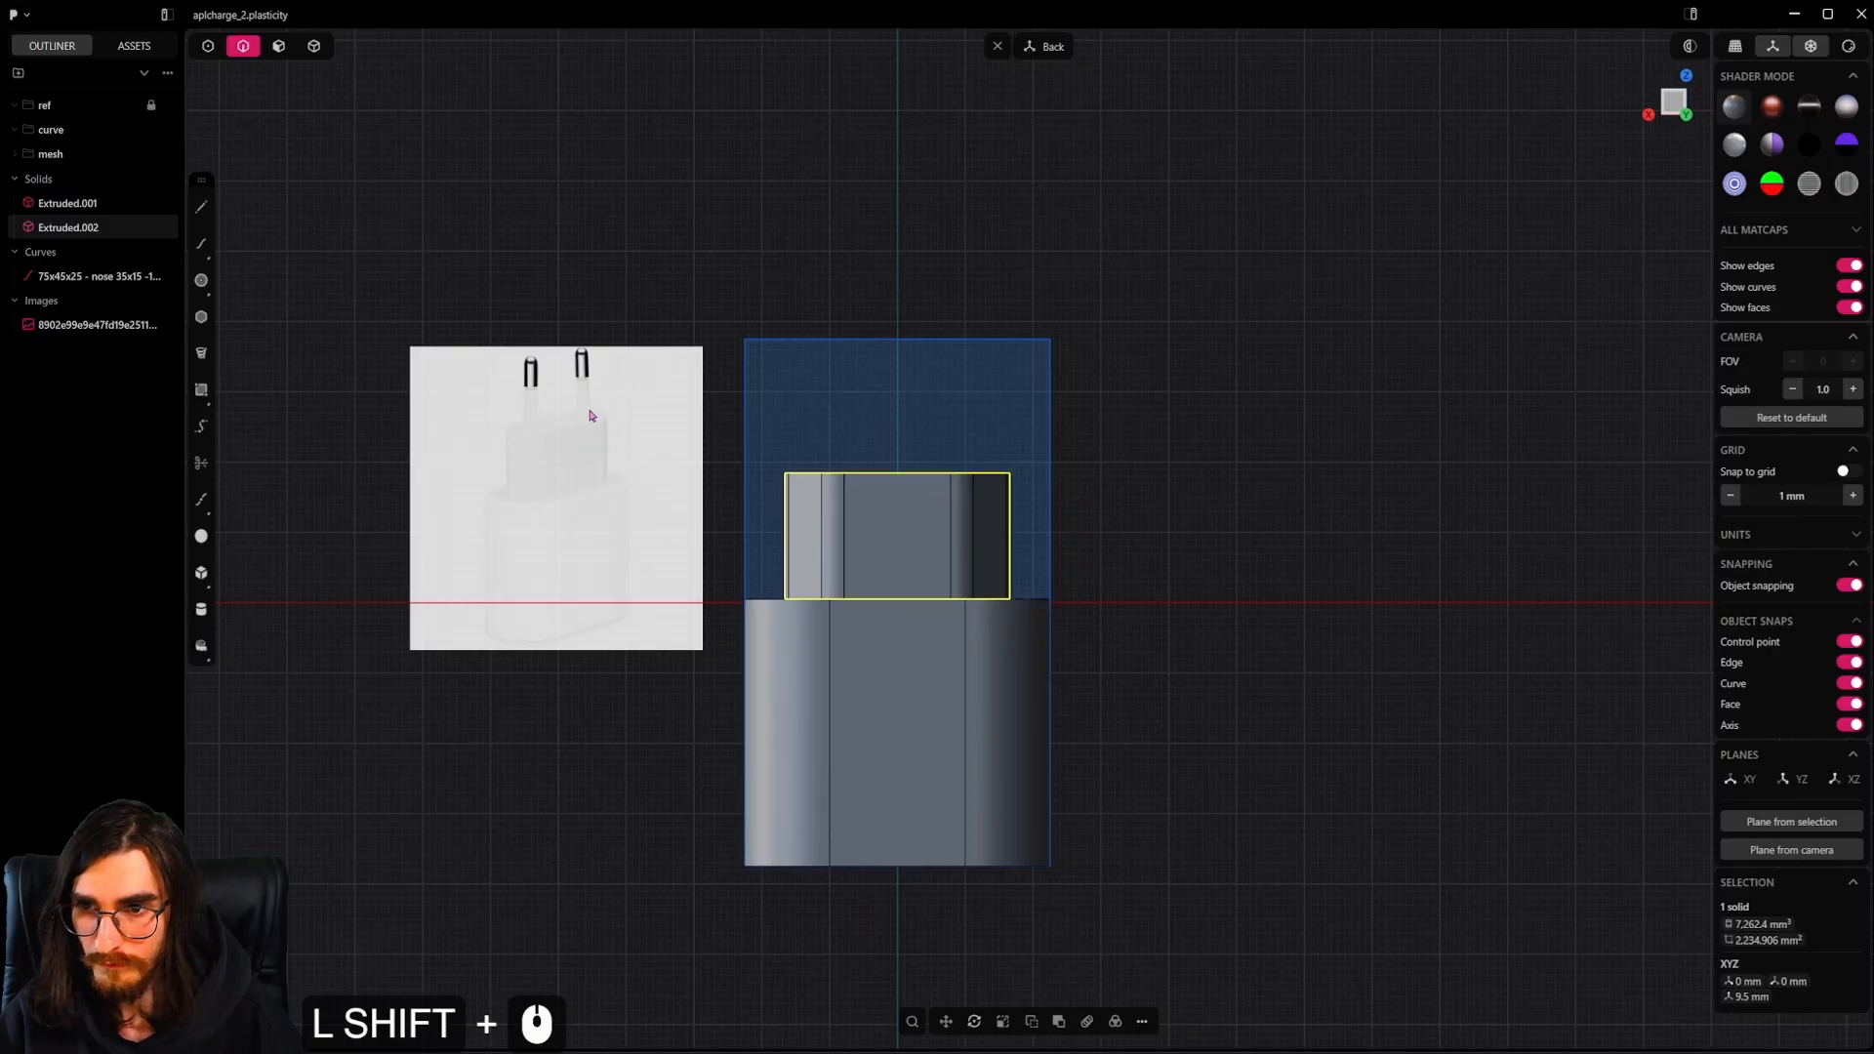
scroll(910, 532, "up", 2)
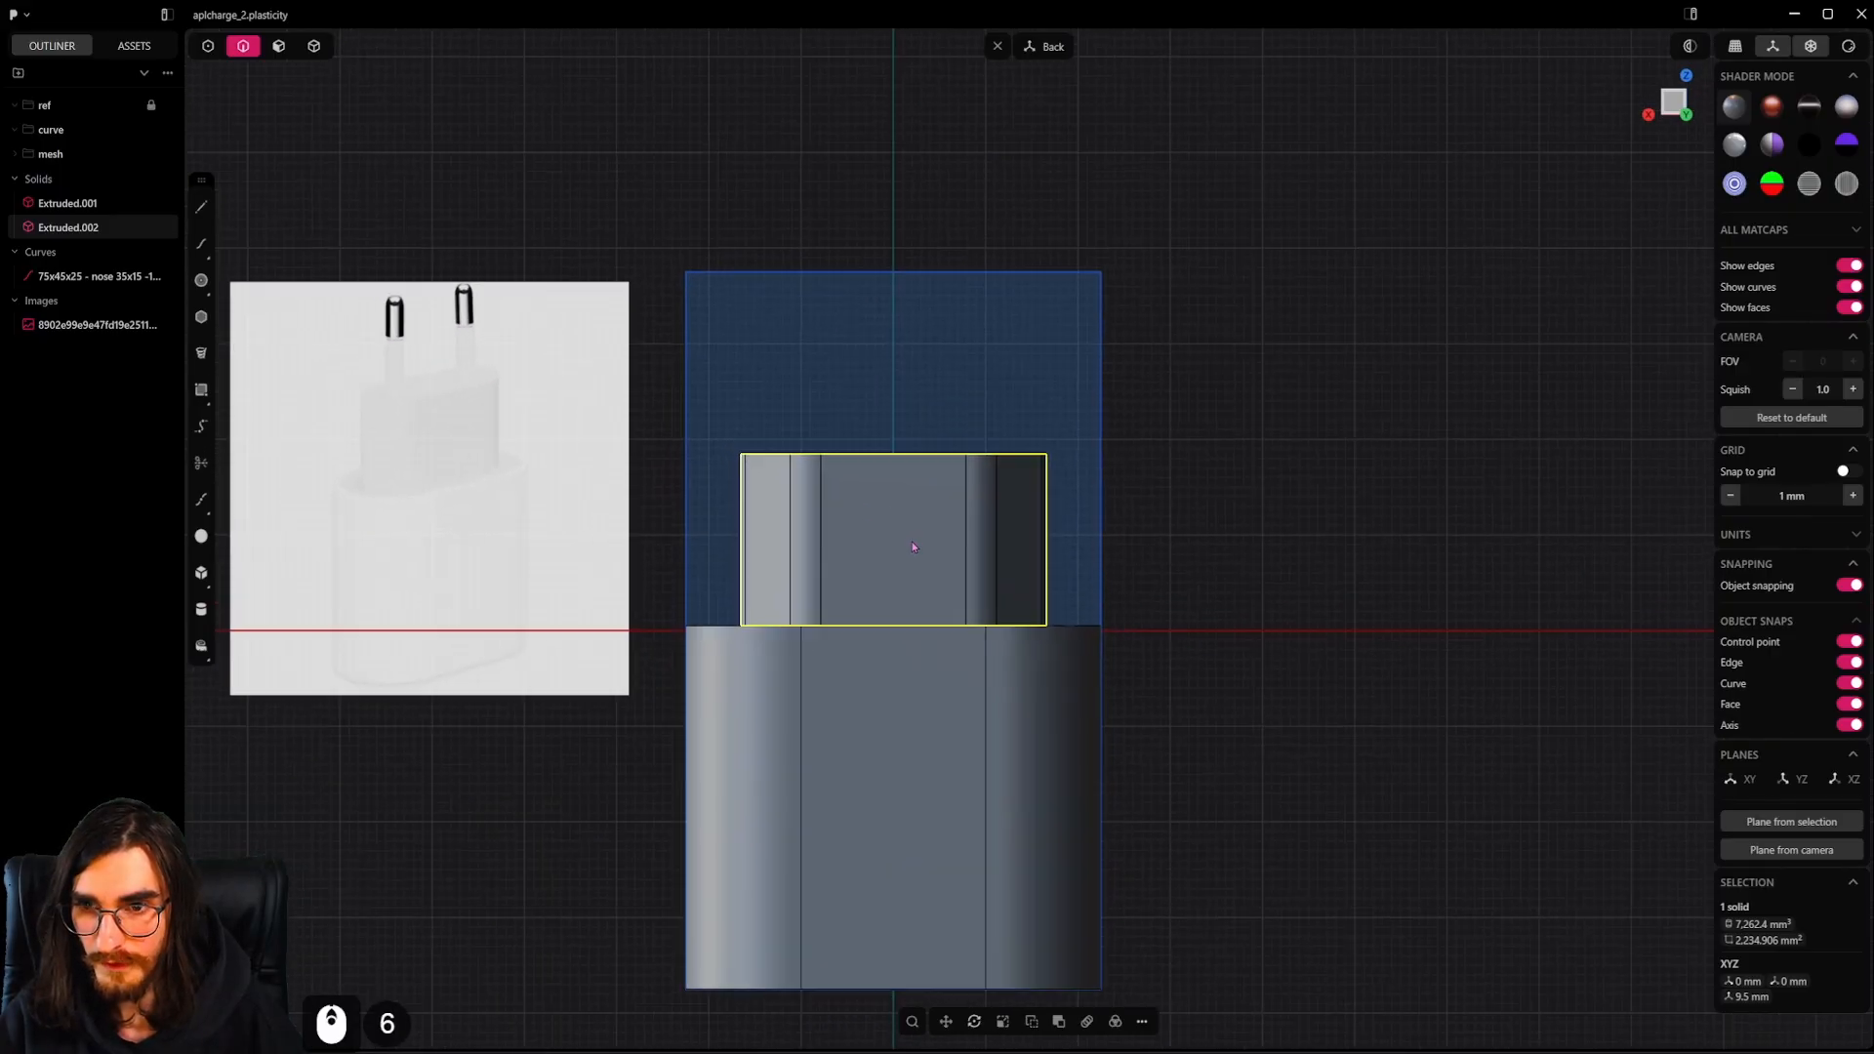
scroll(899, 577, "down", 3)
mouse_move(959, 657)
middle_mouse_down("shift")
mouse_move(971, 377)
mouse_move(974, 645)
middle_mouse_up("shift")
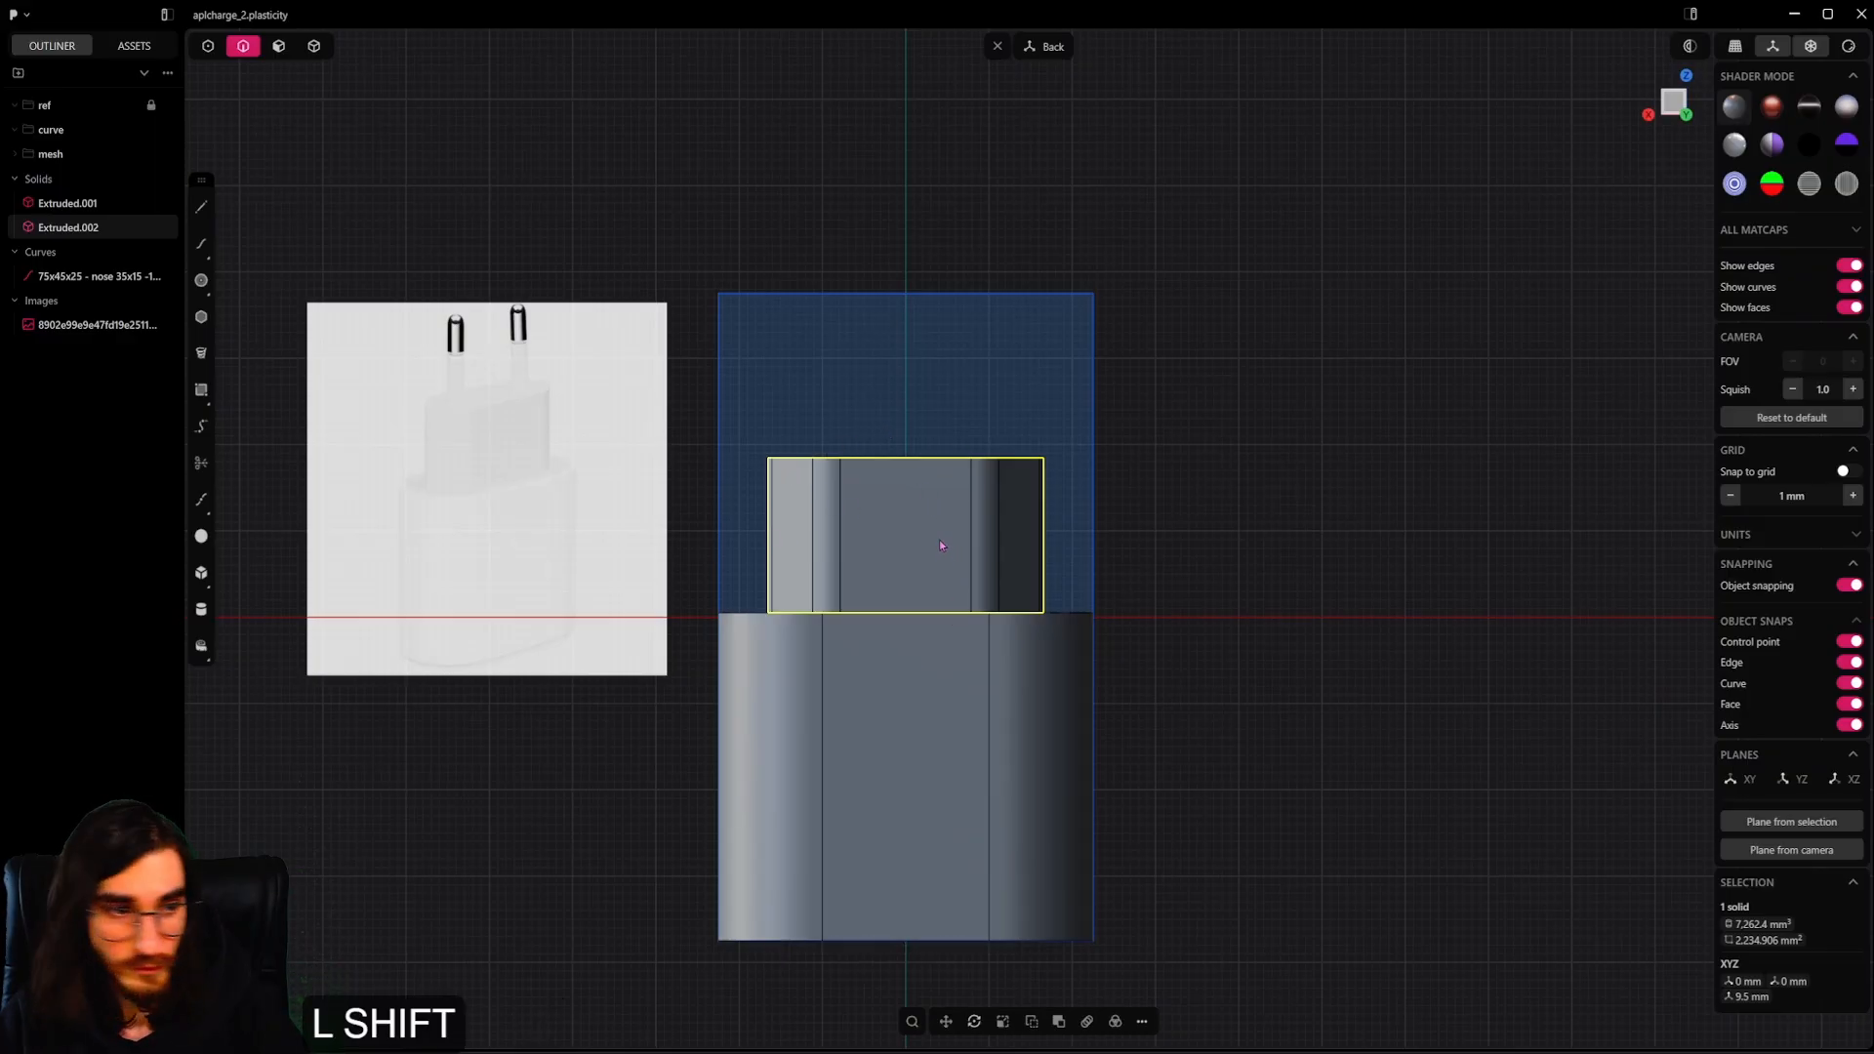
middle_click_drag(942, 544, 935, 563, "shift")
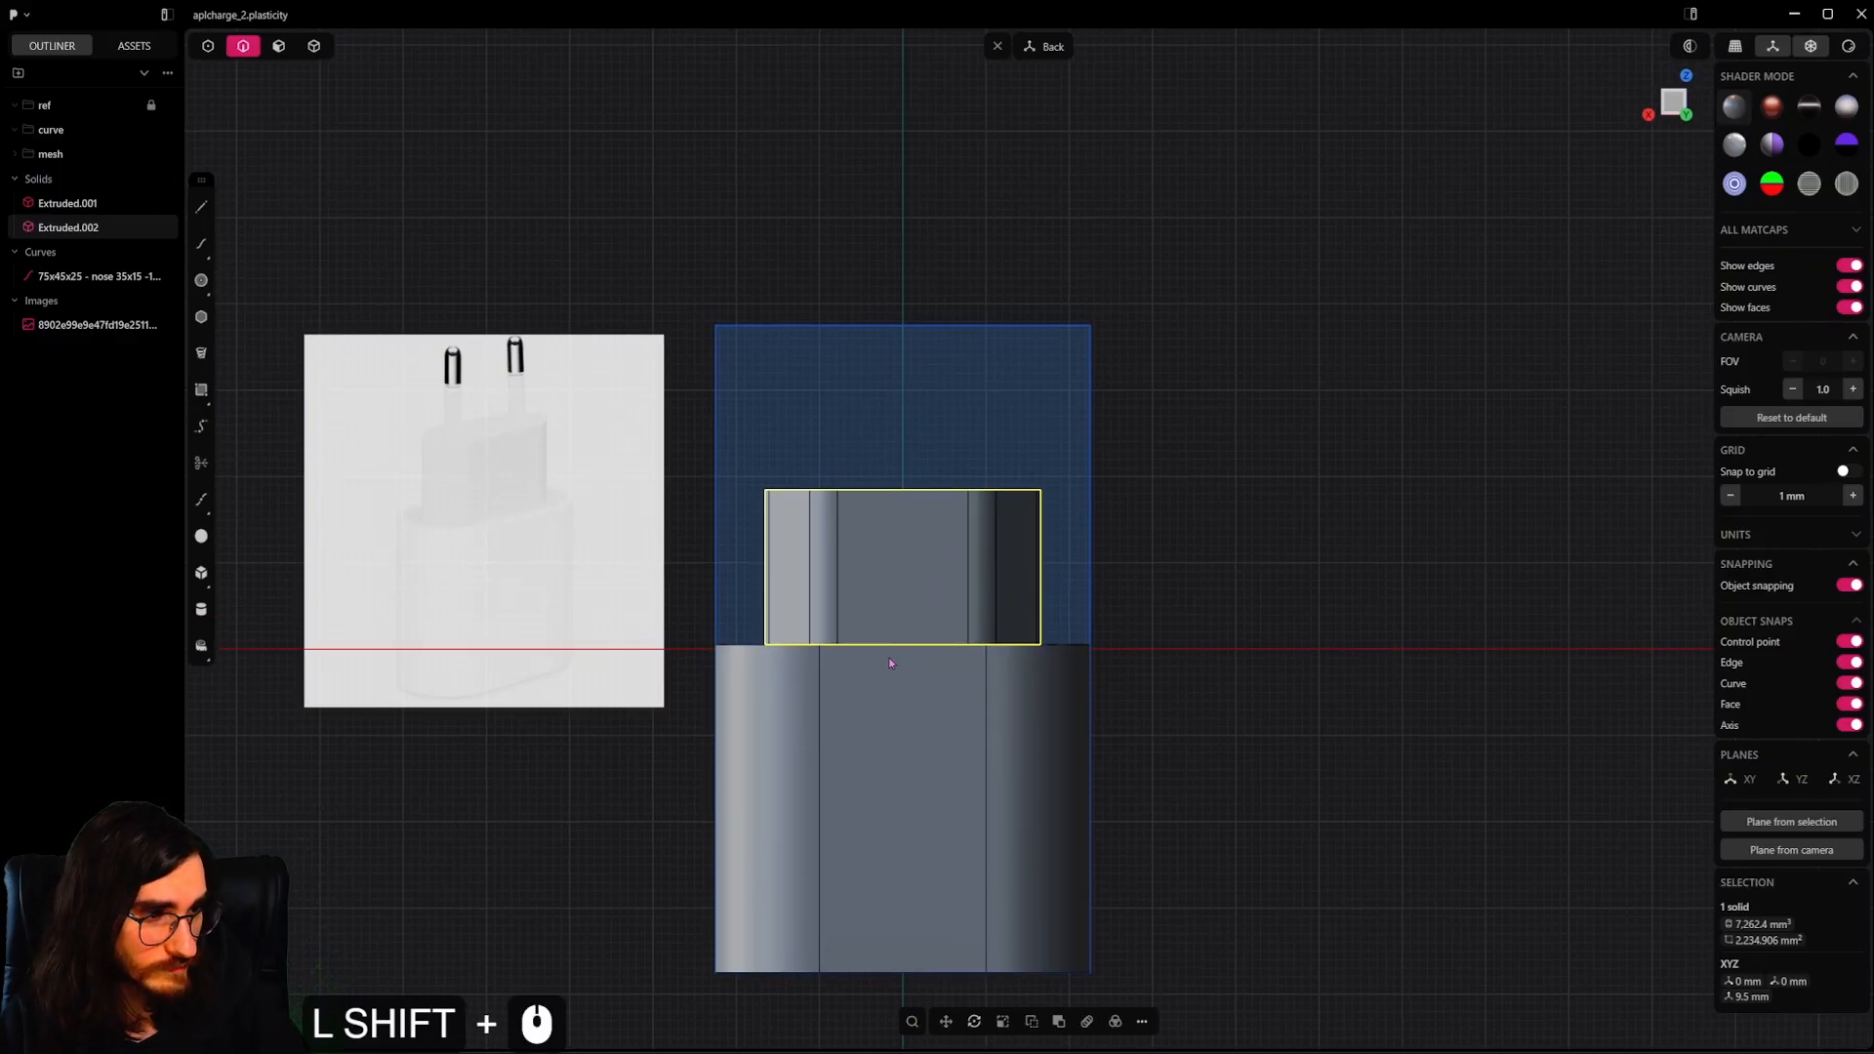
left_click(201, 280)
middle_click_drag(861, 584, 862, 761, "alt")
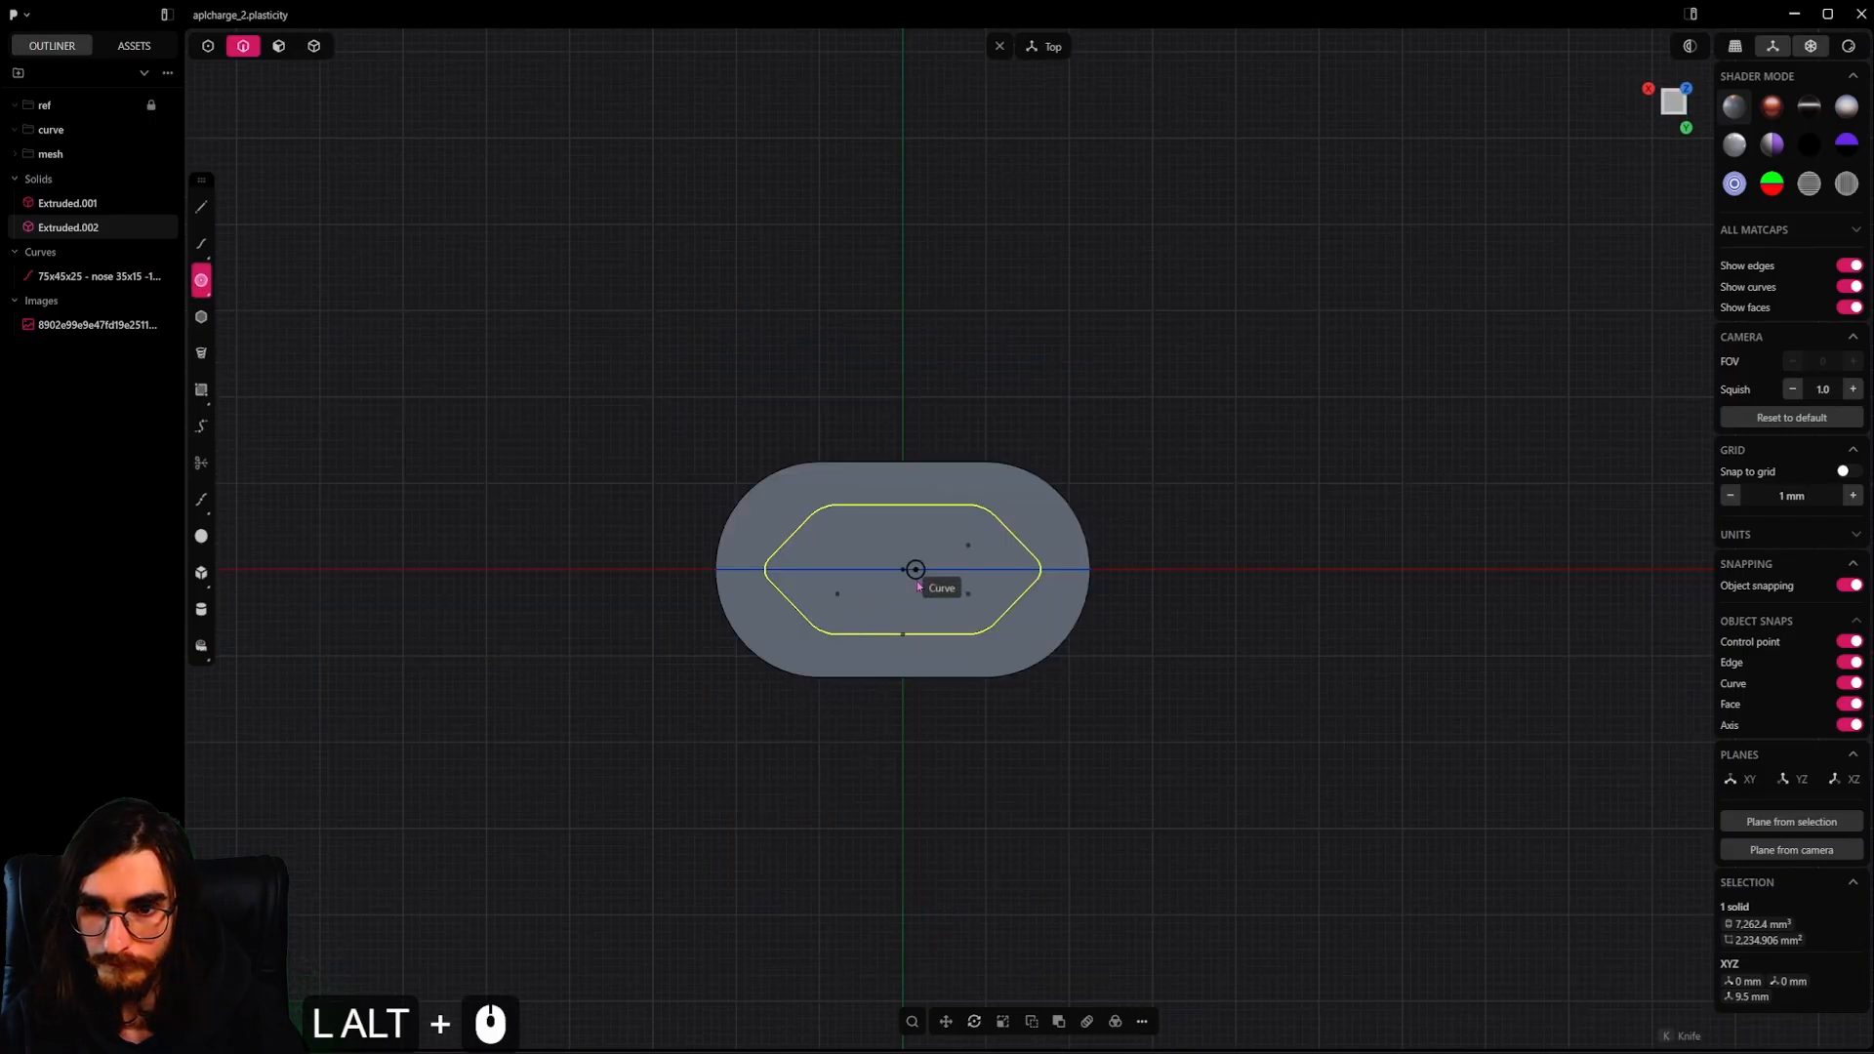
scroll(908, 570, "up", 15)
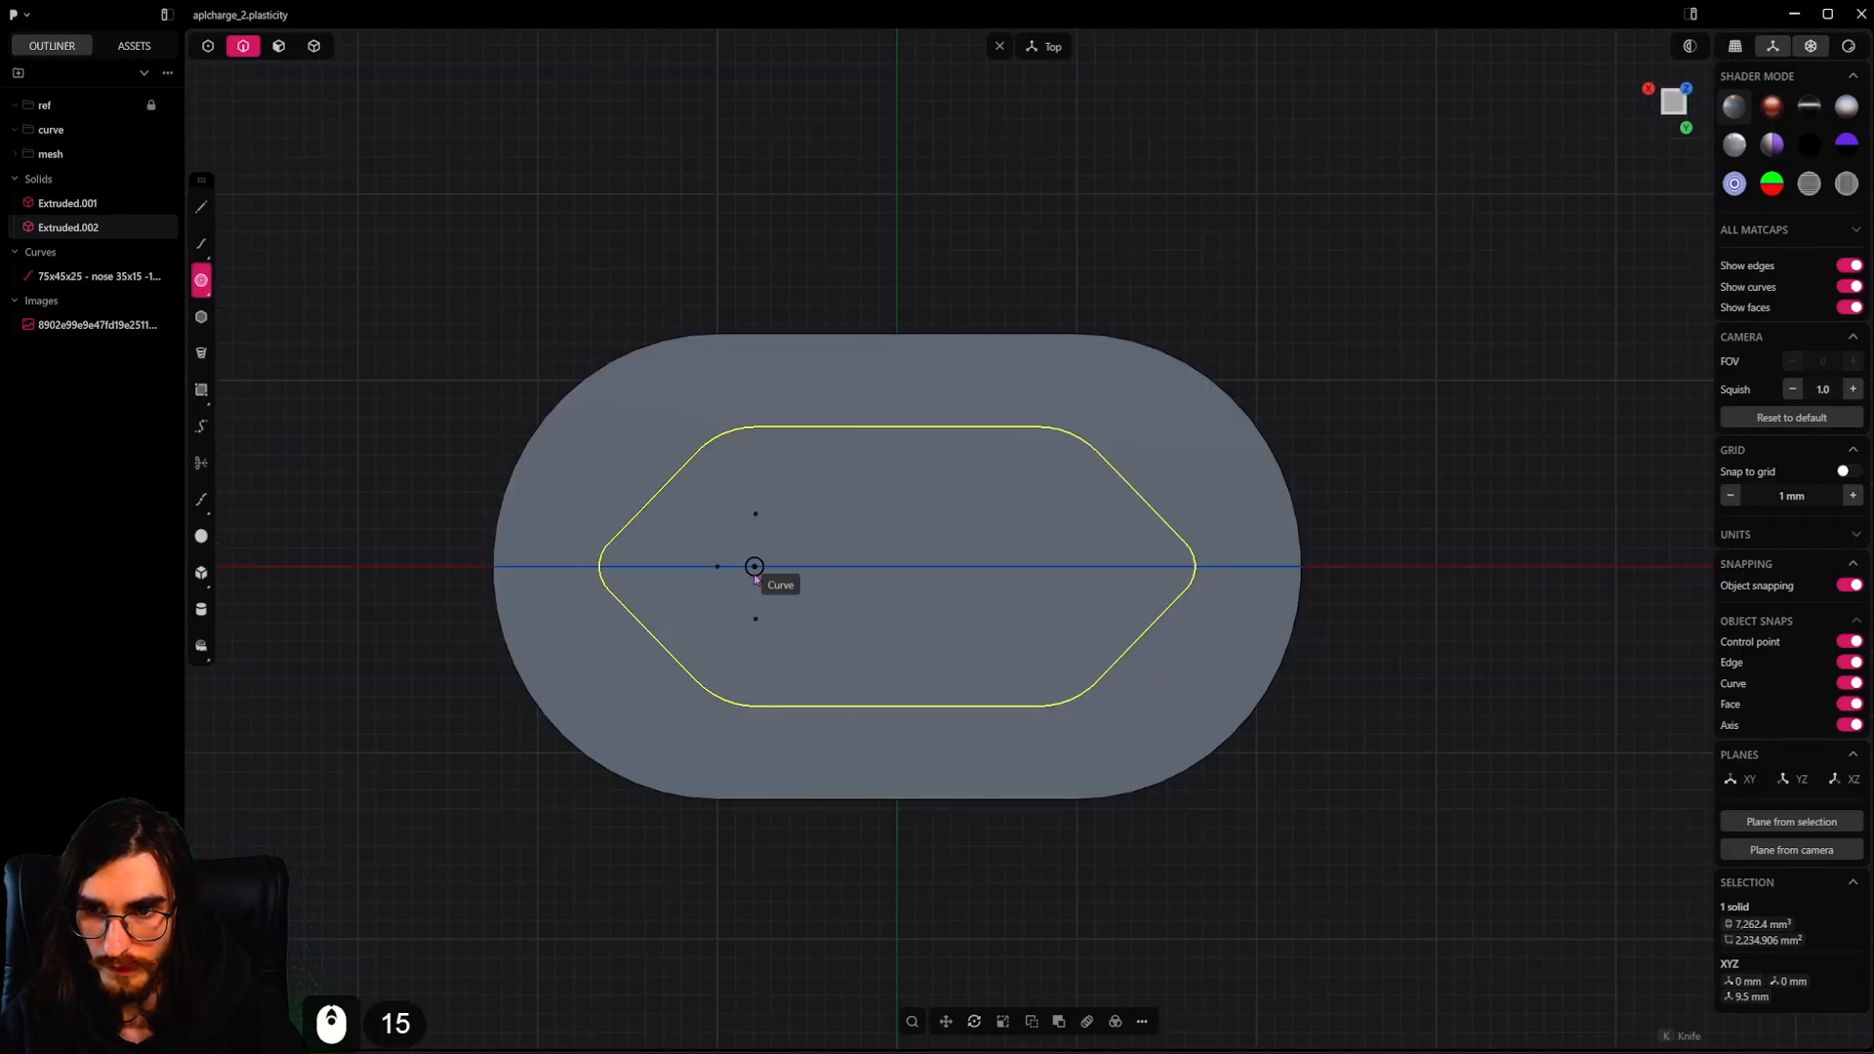
left_click(897, 566)
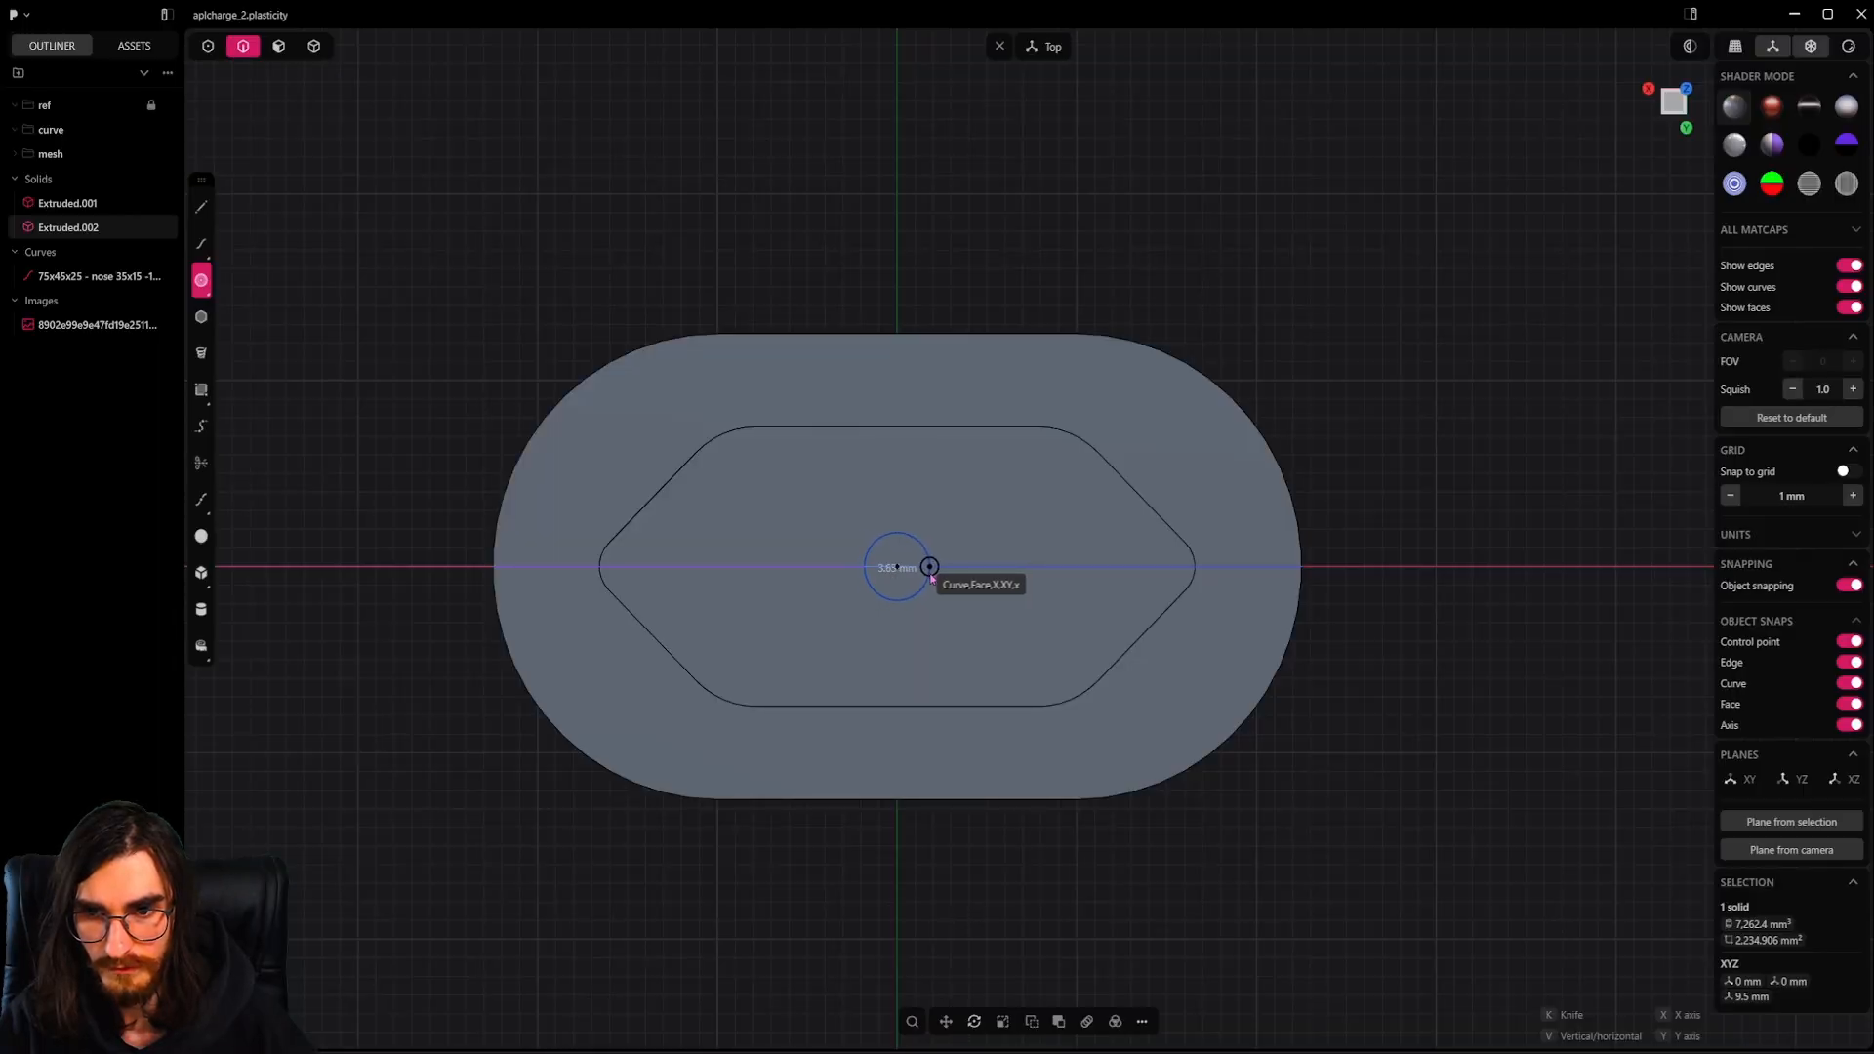
left_click(929, 577)
Move the pin circle about 8 mm along X from the nose's centre toward one end
key("g")
key("x")
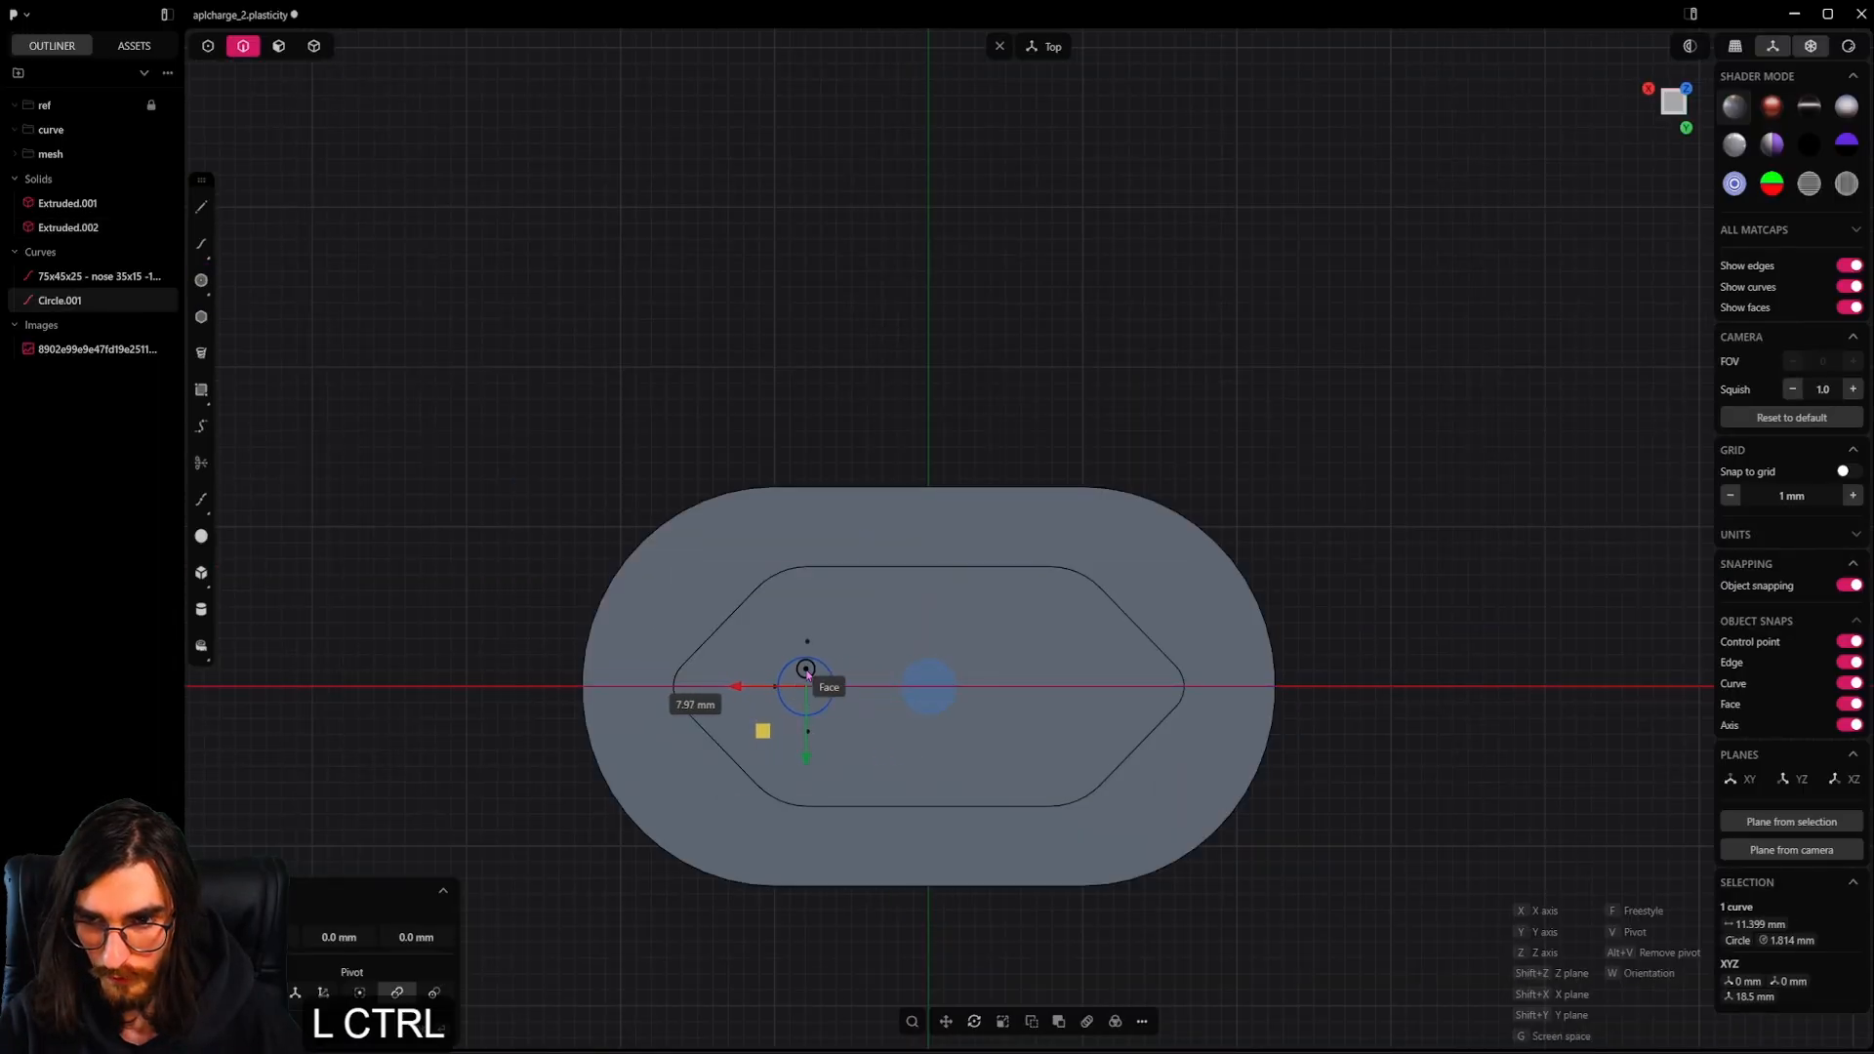
left_click(807, 681, "ctrl")
Read the remaining dimension notes in the reference rectangle's name through to its end
double_click(98, 276)
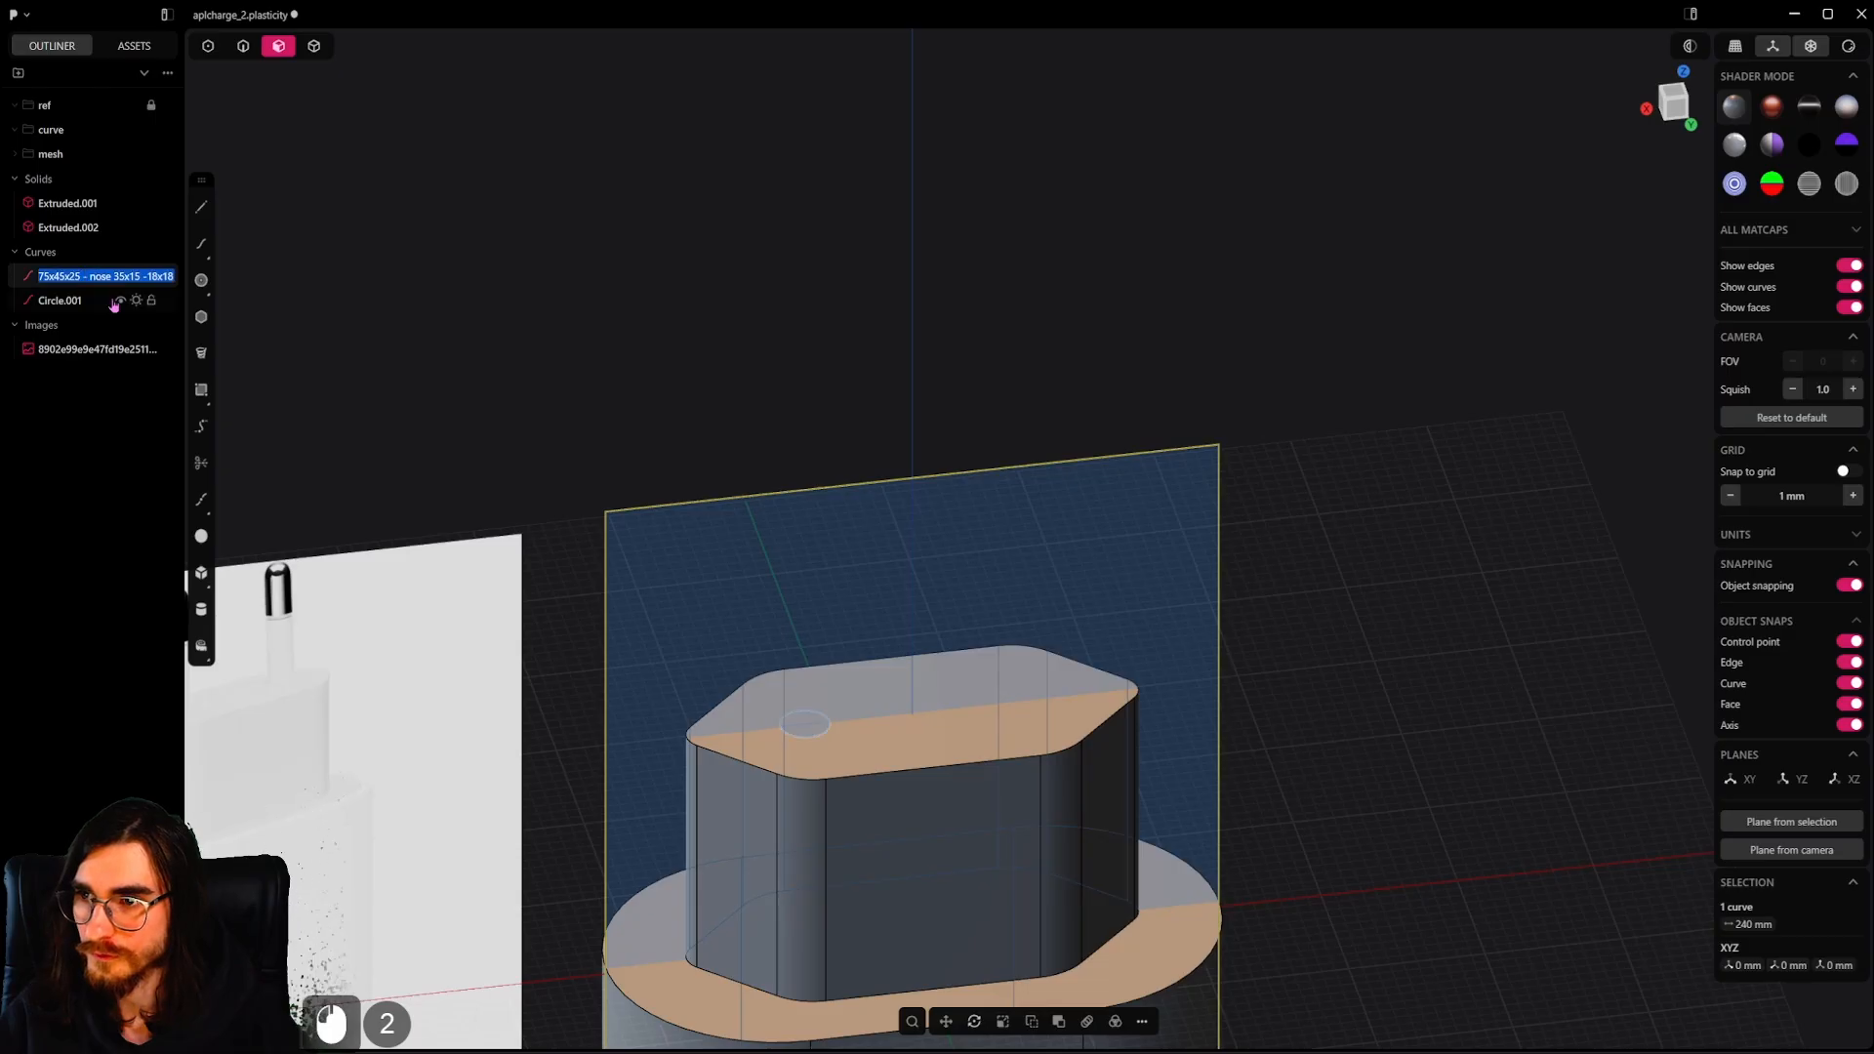
key("Right")
key("Right")
key("Right")
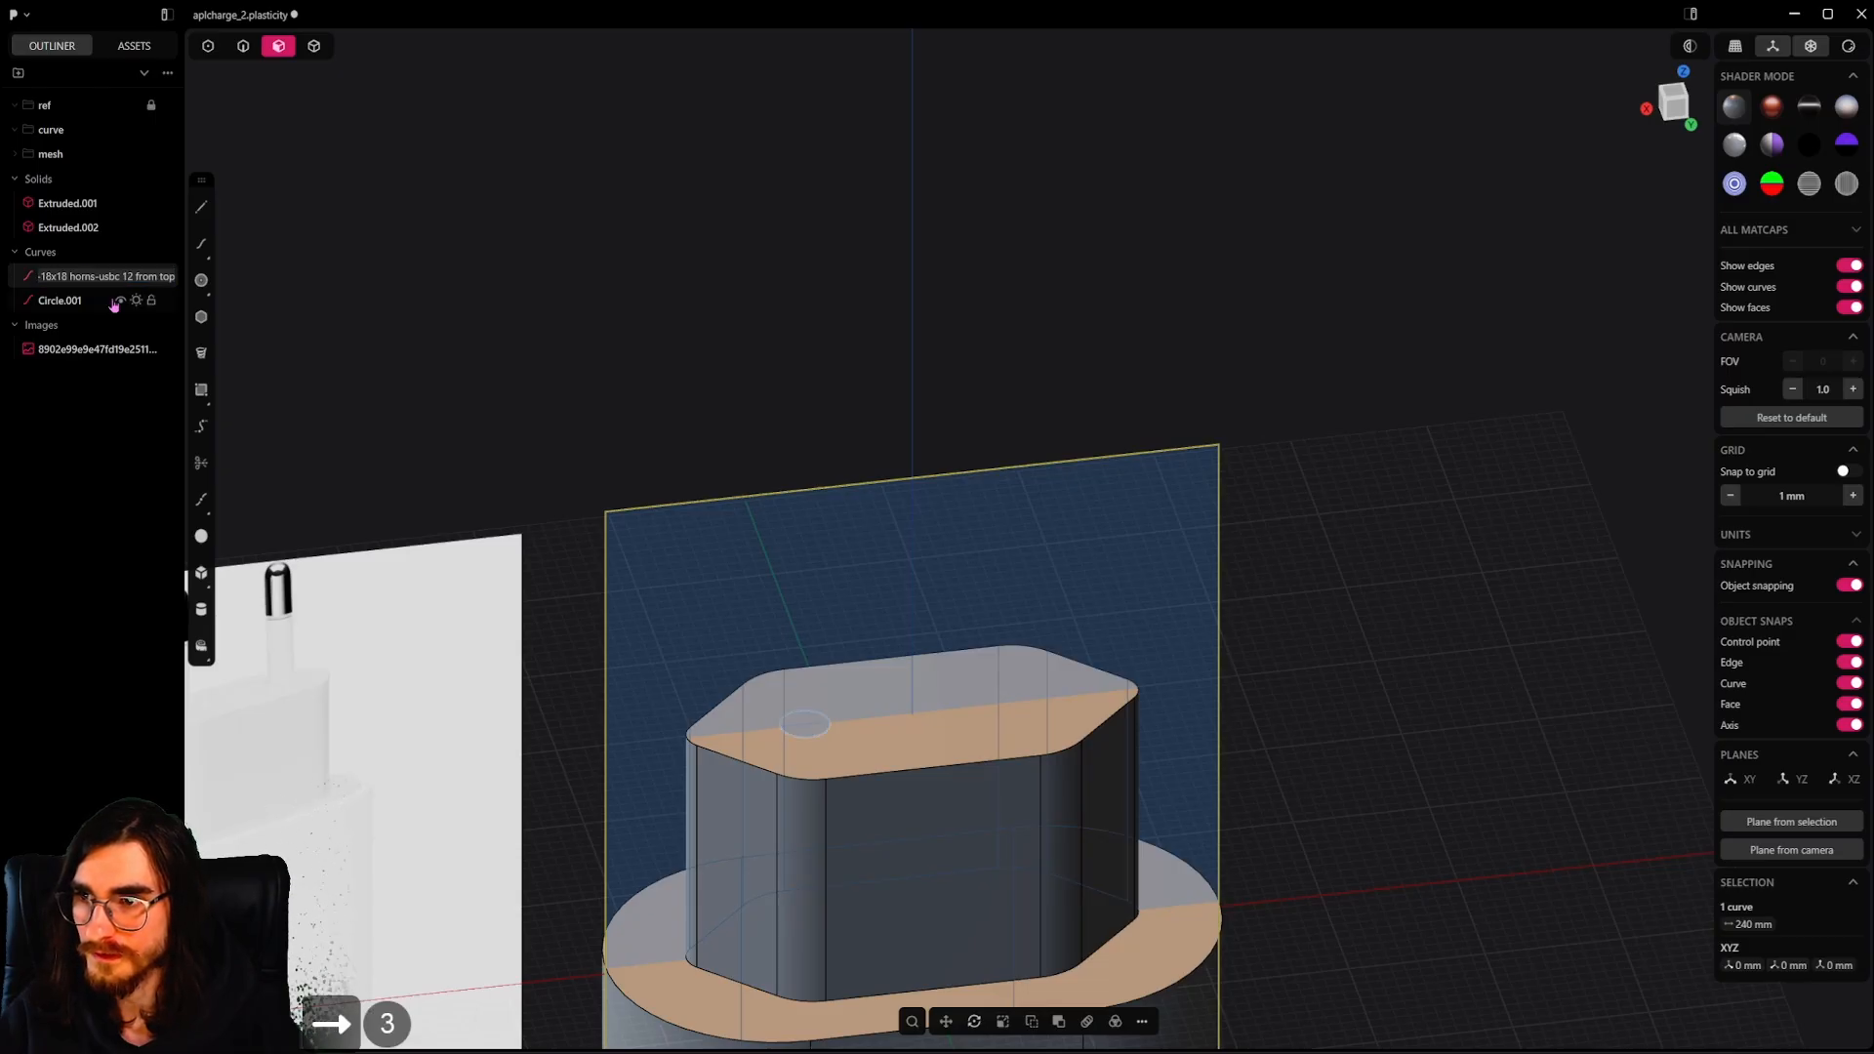
left_click(313, 402)
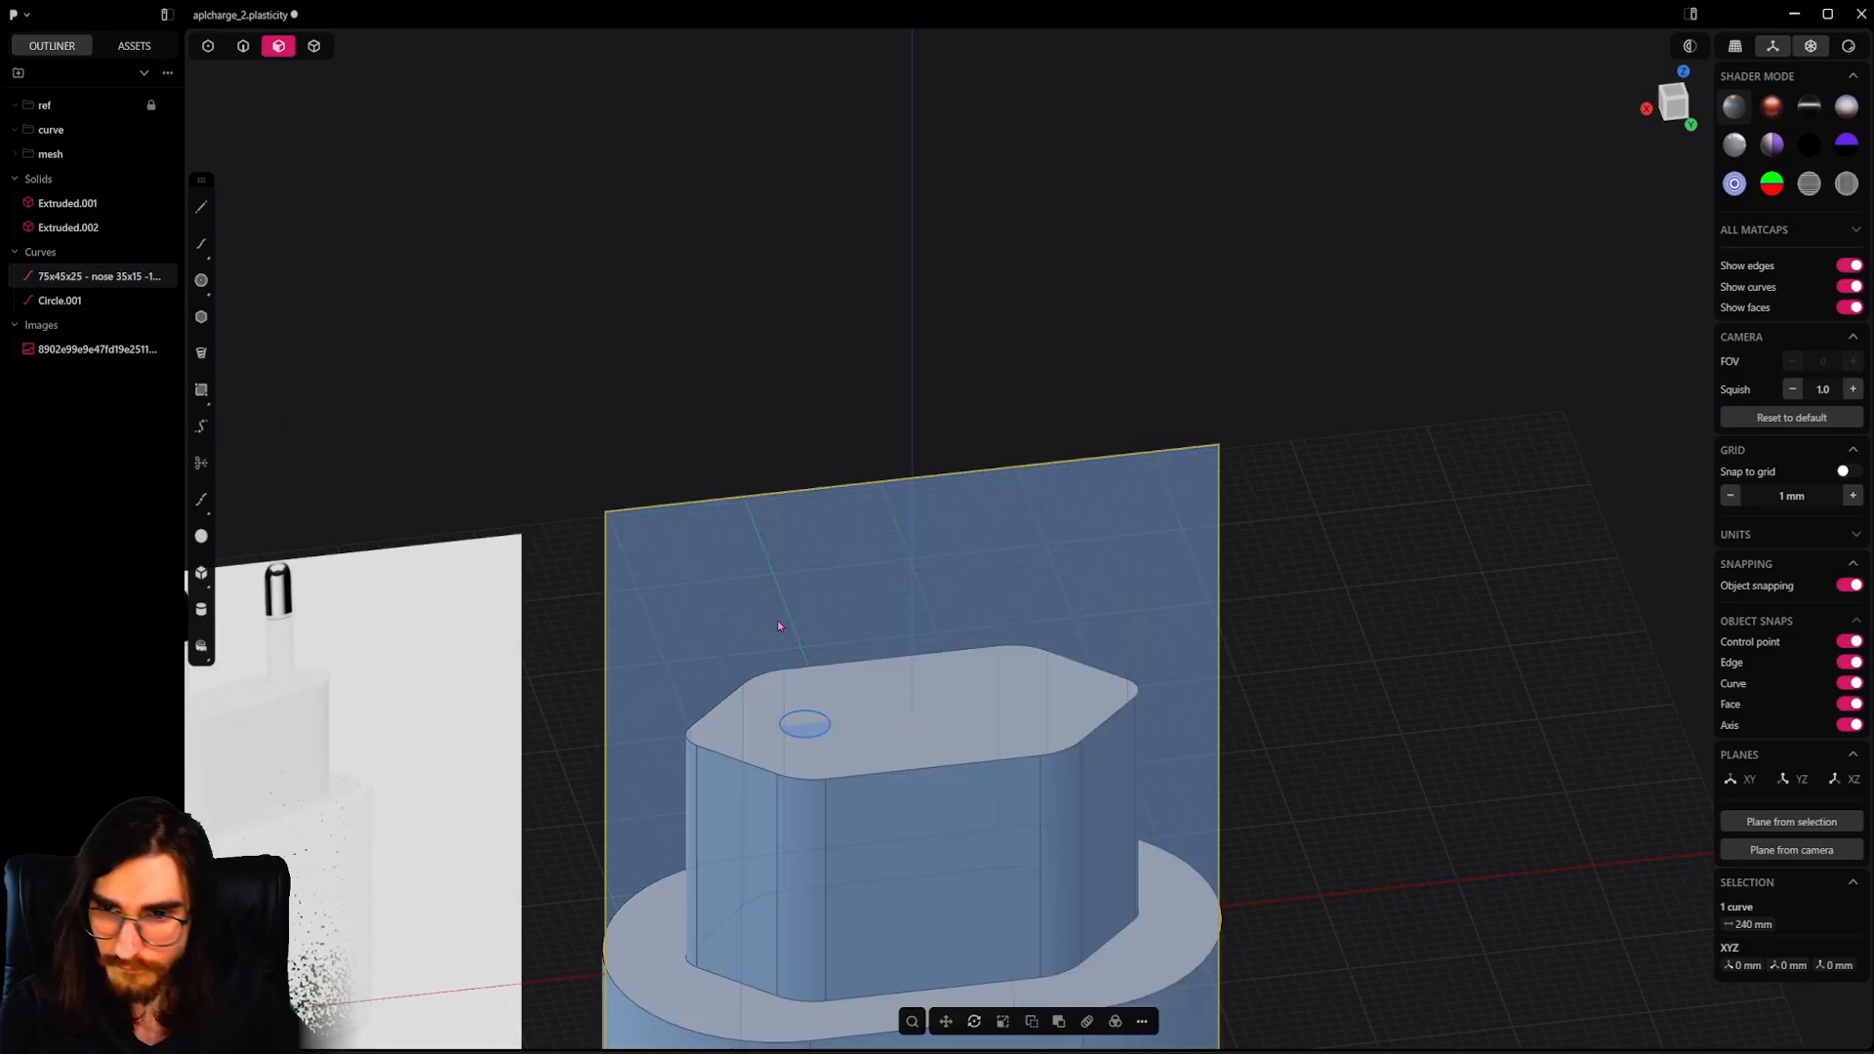
Extrude the pin circle upward from the nose's top face by about 12 mm
left_click(802, 722)
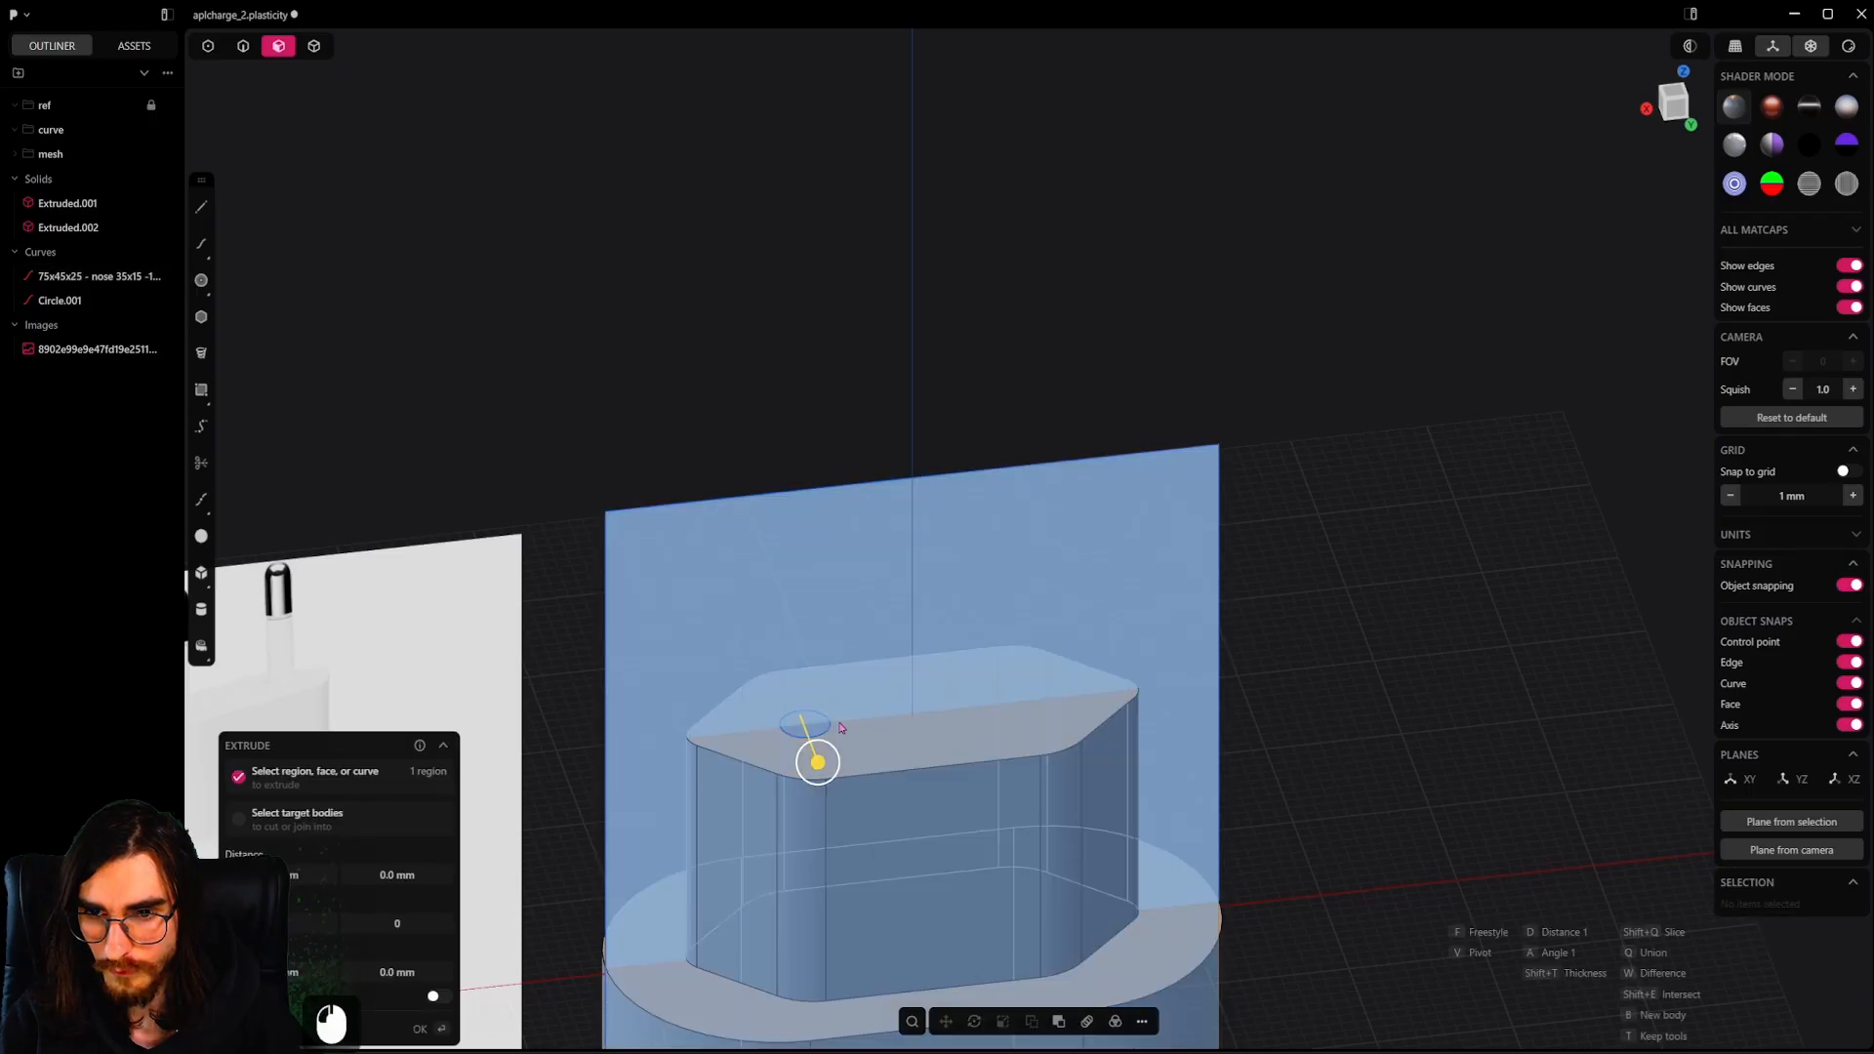
scroll(831, 723, "up", 2)
left_click(818, 731)
middle_click_drag(903, 778, 1104, 793, "alt")
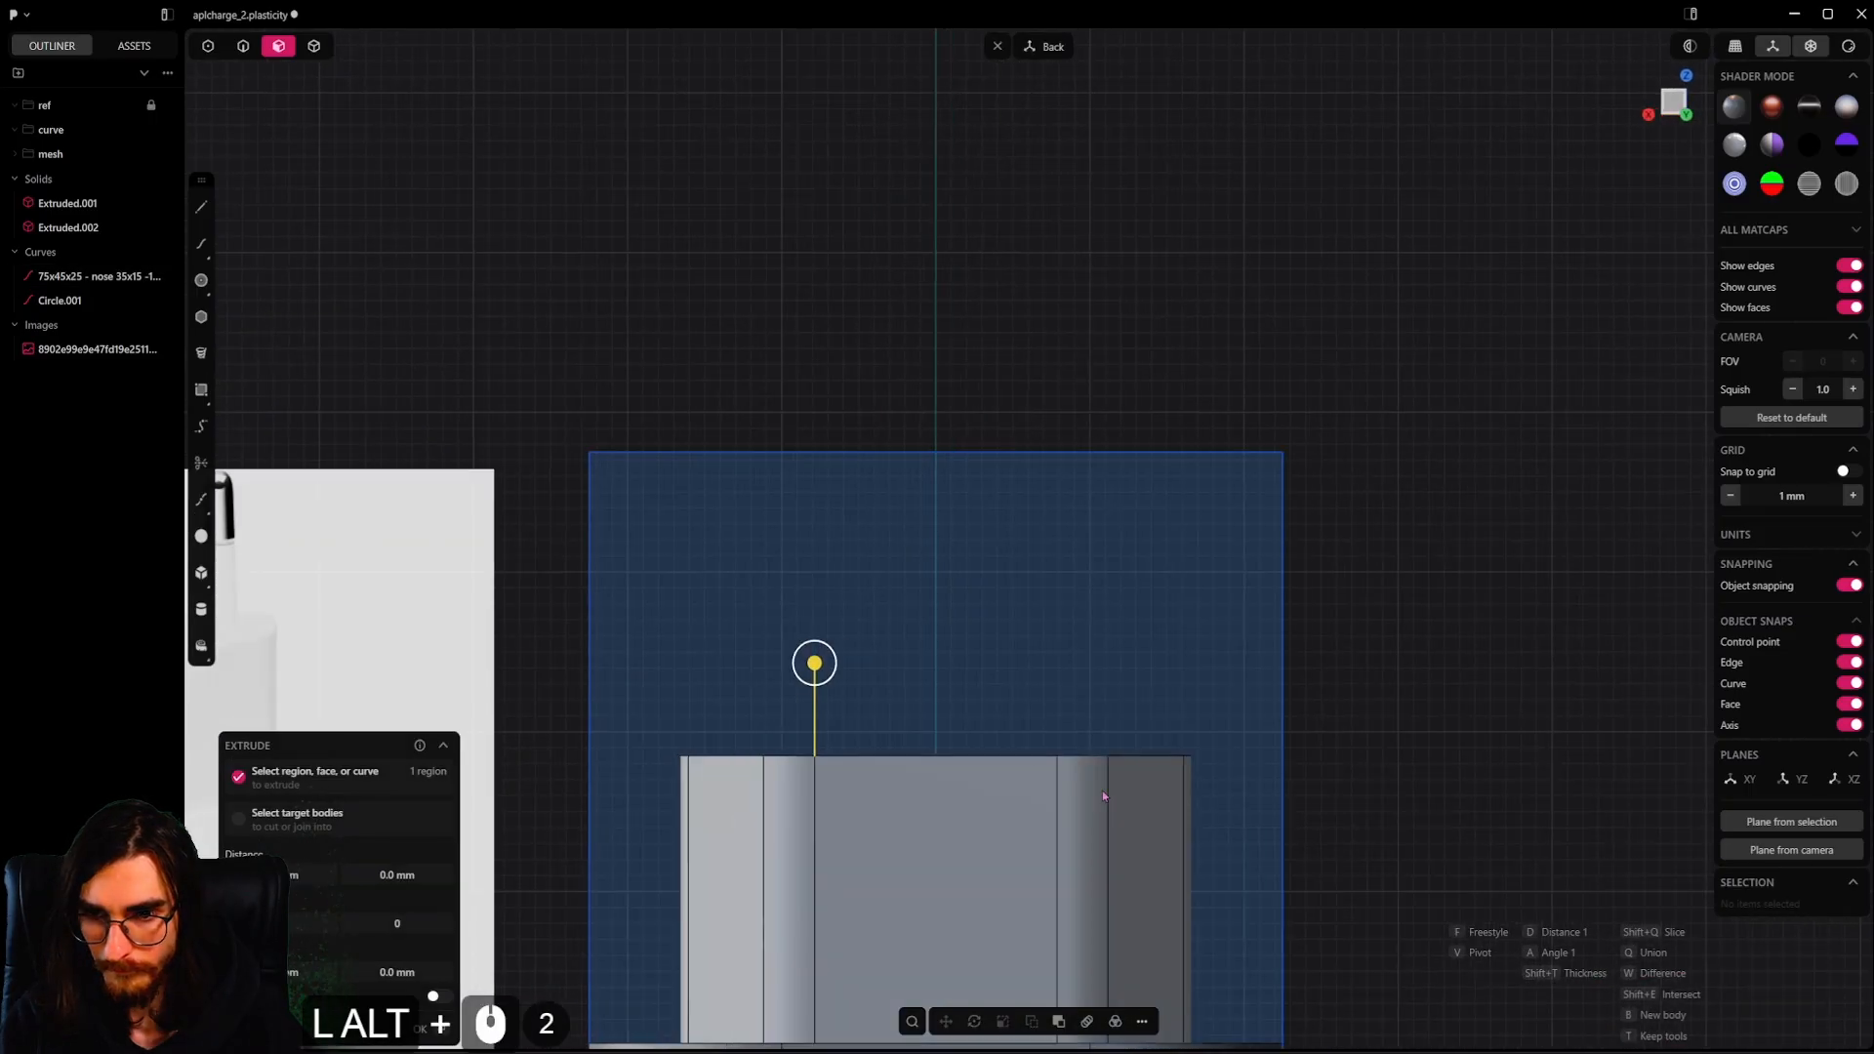
left_click_drag(816, 666, 815, 477)
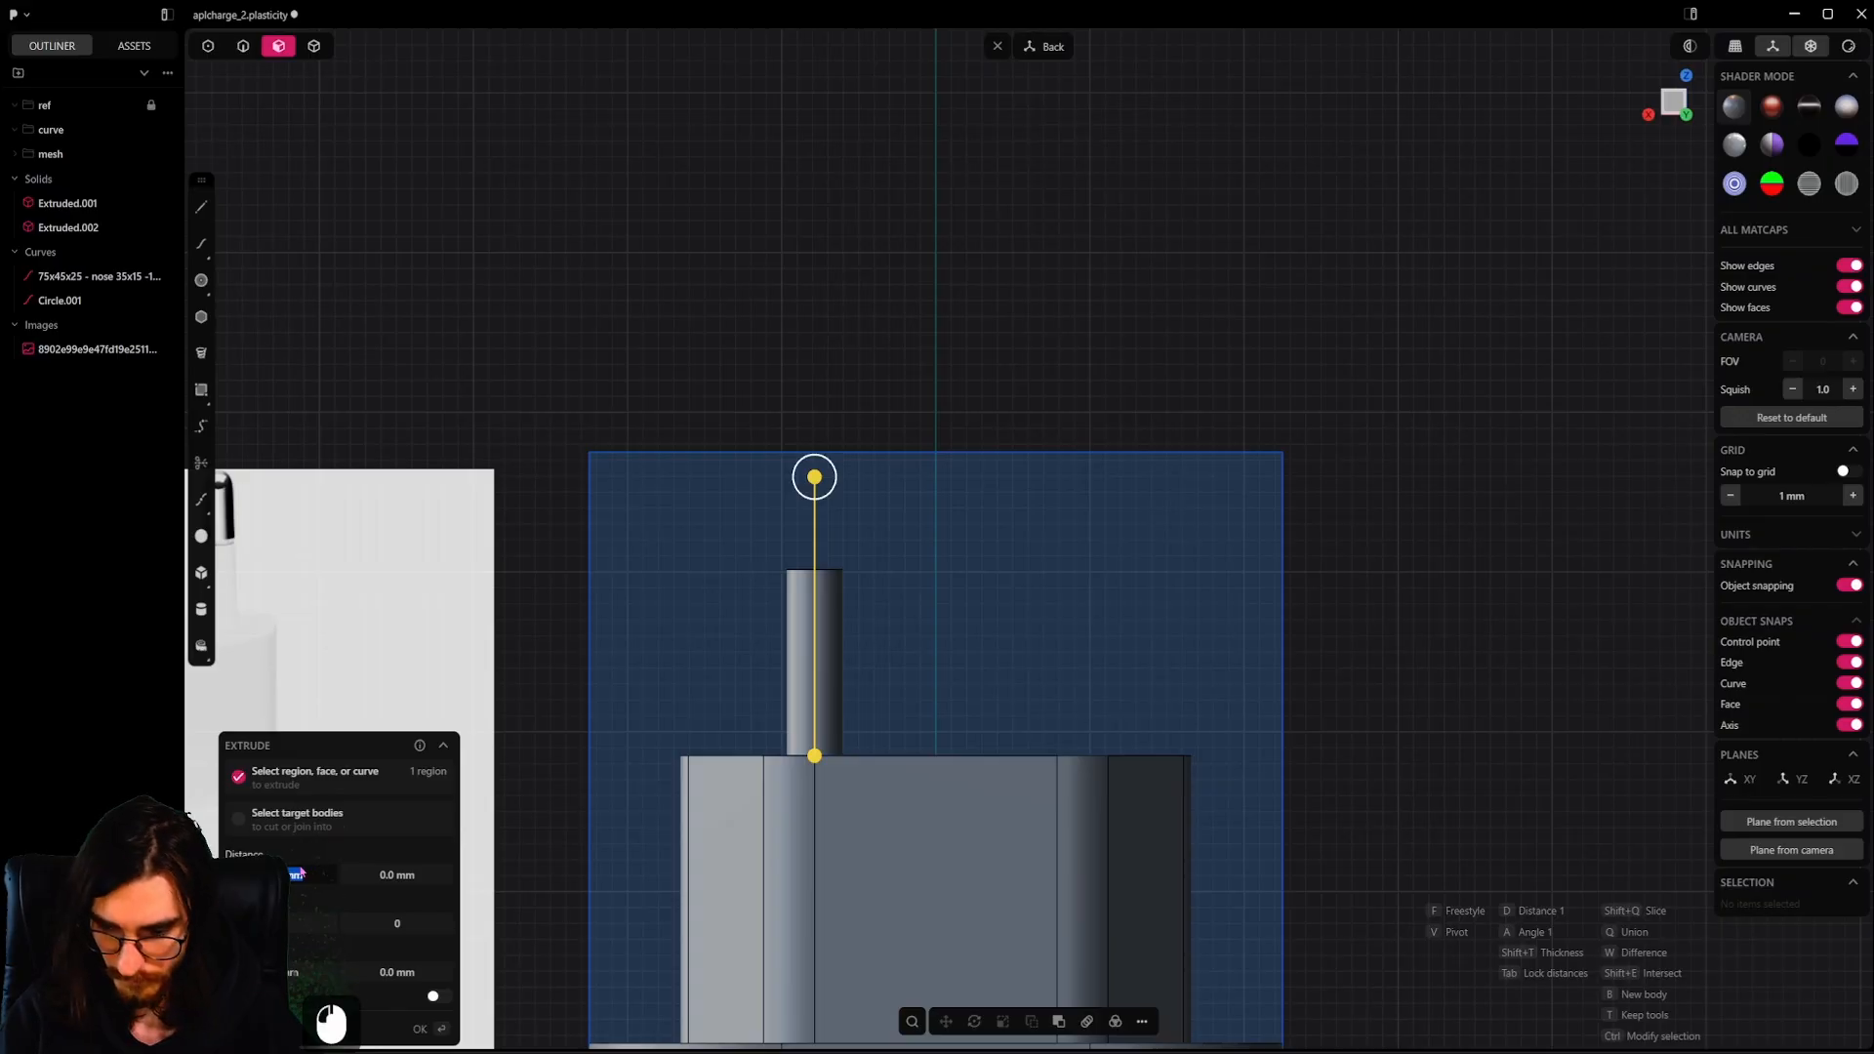
type("2")
key("Return")
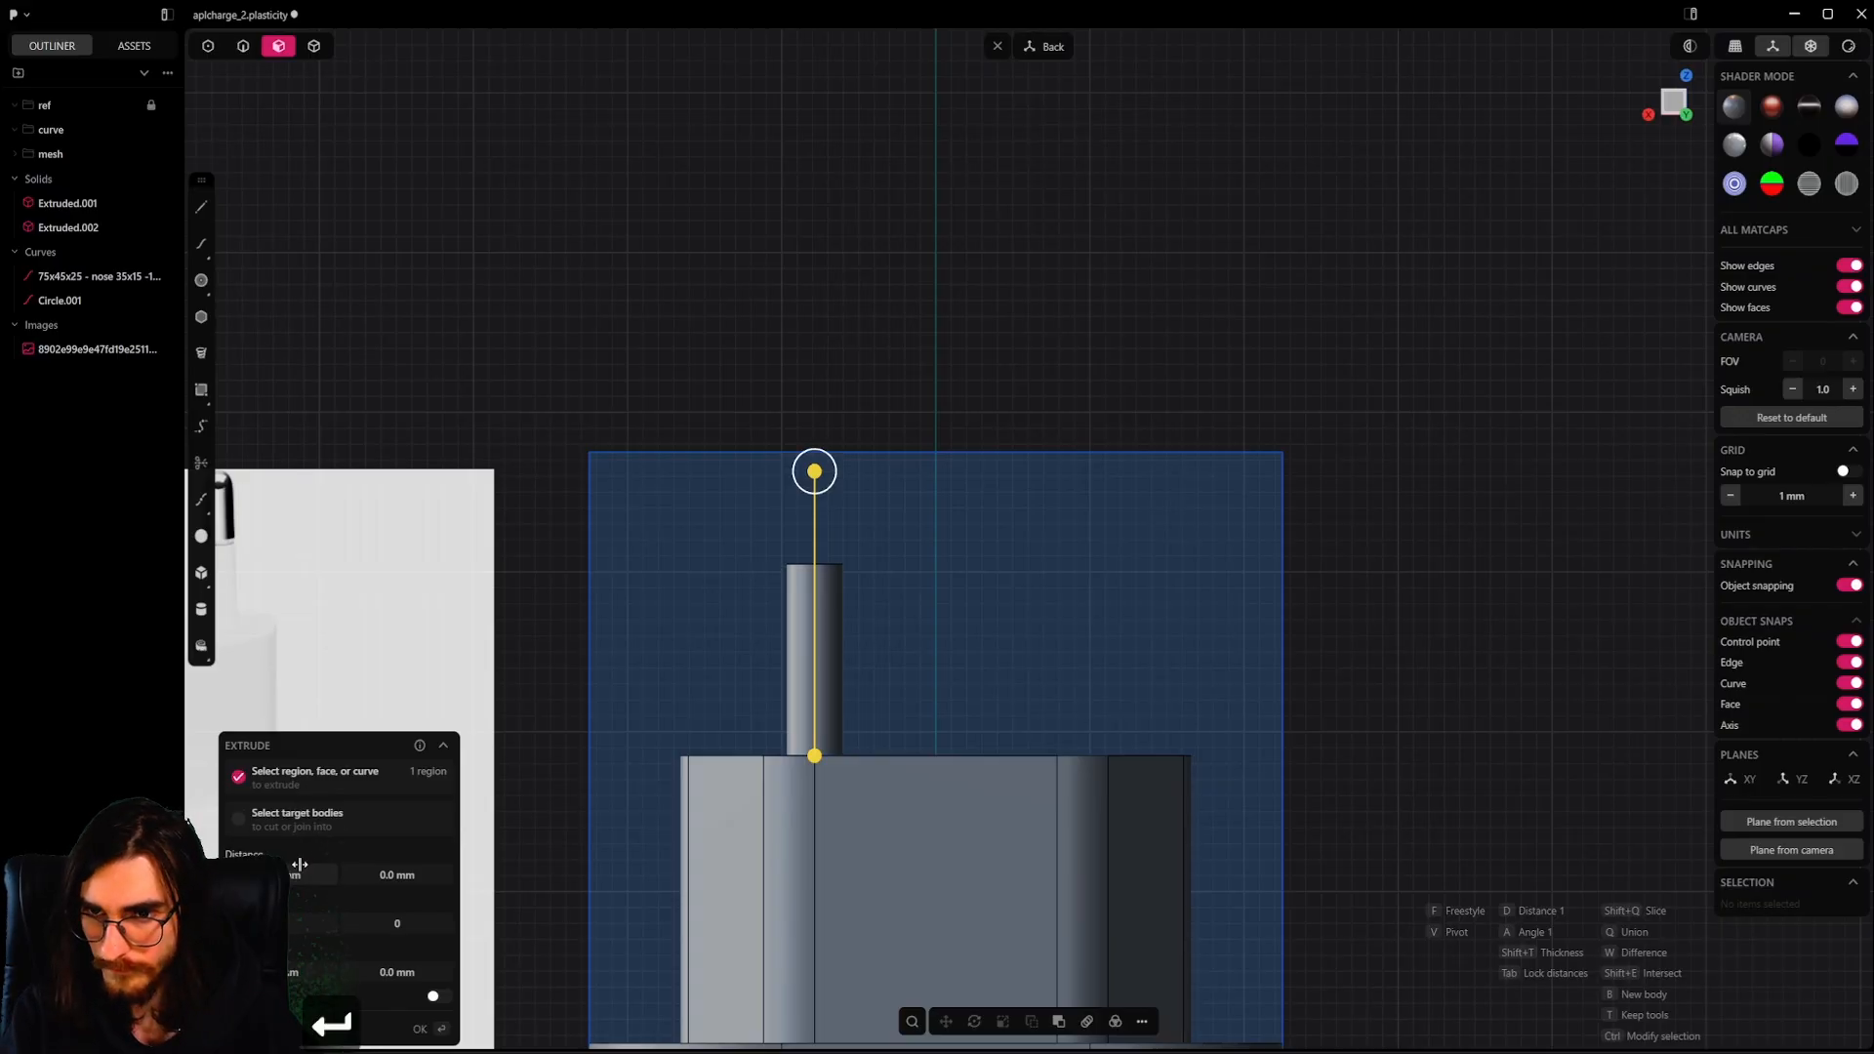
Extrude the pin's top face 6 mm upward as a separate tip body
right_click(890, 634)
middle_click_drag(890, 633, 884, 693)
left_click(807, 588)
left_click(824, 566)
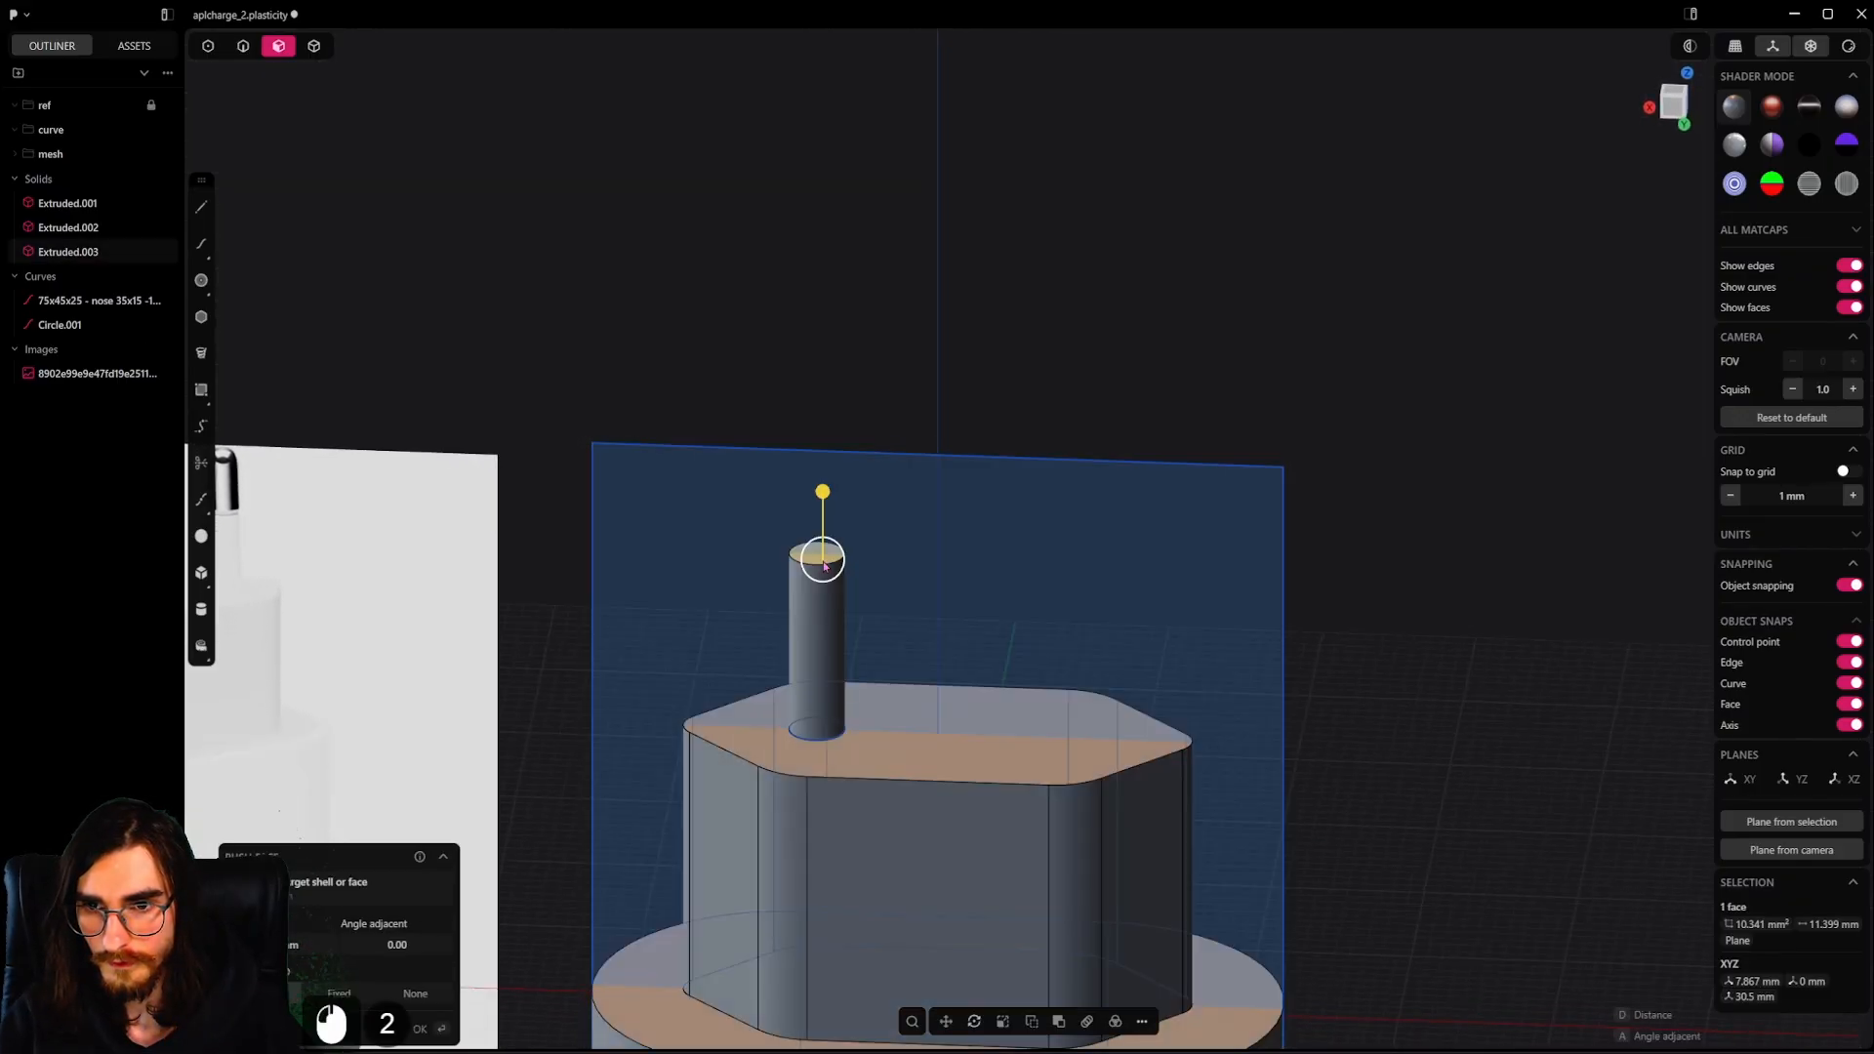
middle_click_drag(752, 634, 864, 682, "alt")
scroll(837, 600, "up", 1)
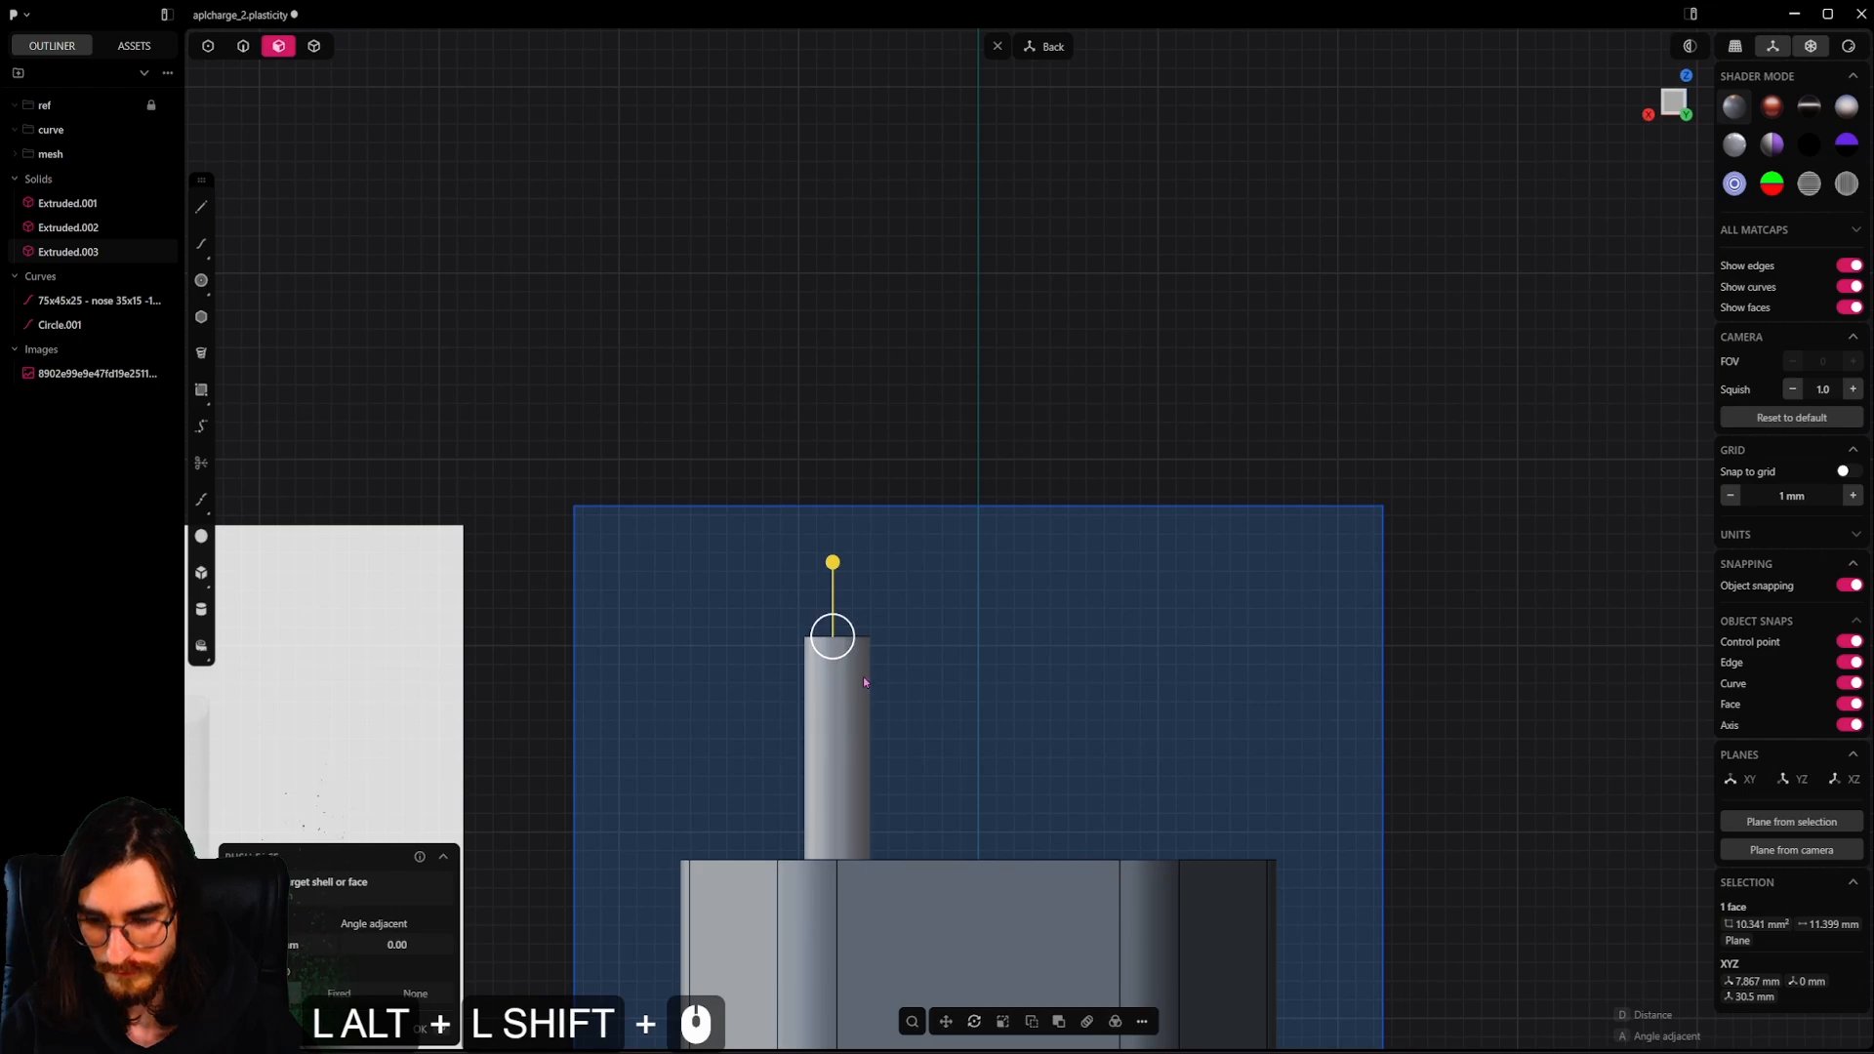
key("alt+e")
scroll(820, 566, "up", 1, "alt")
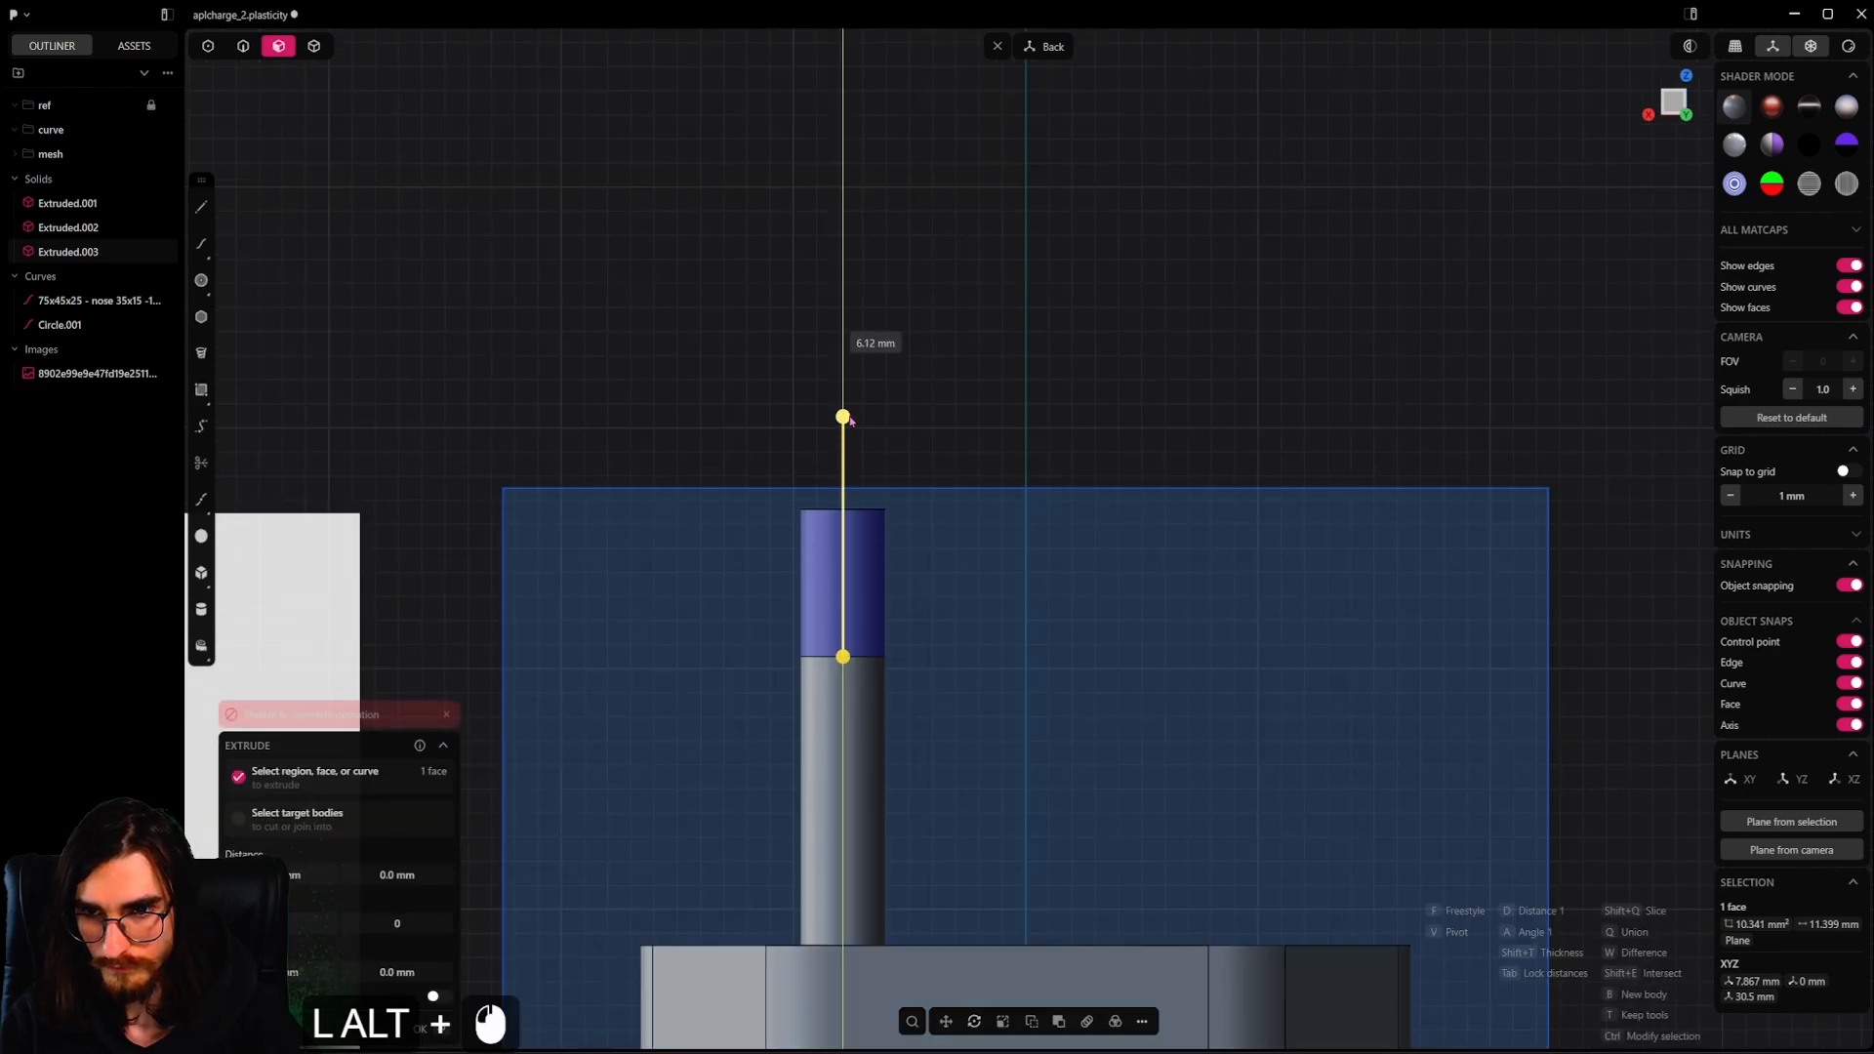
scroll(293, 872, "up", 1, "alt")
scroll(293, 874, "down", 1, "alt")
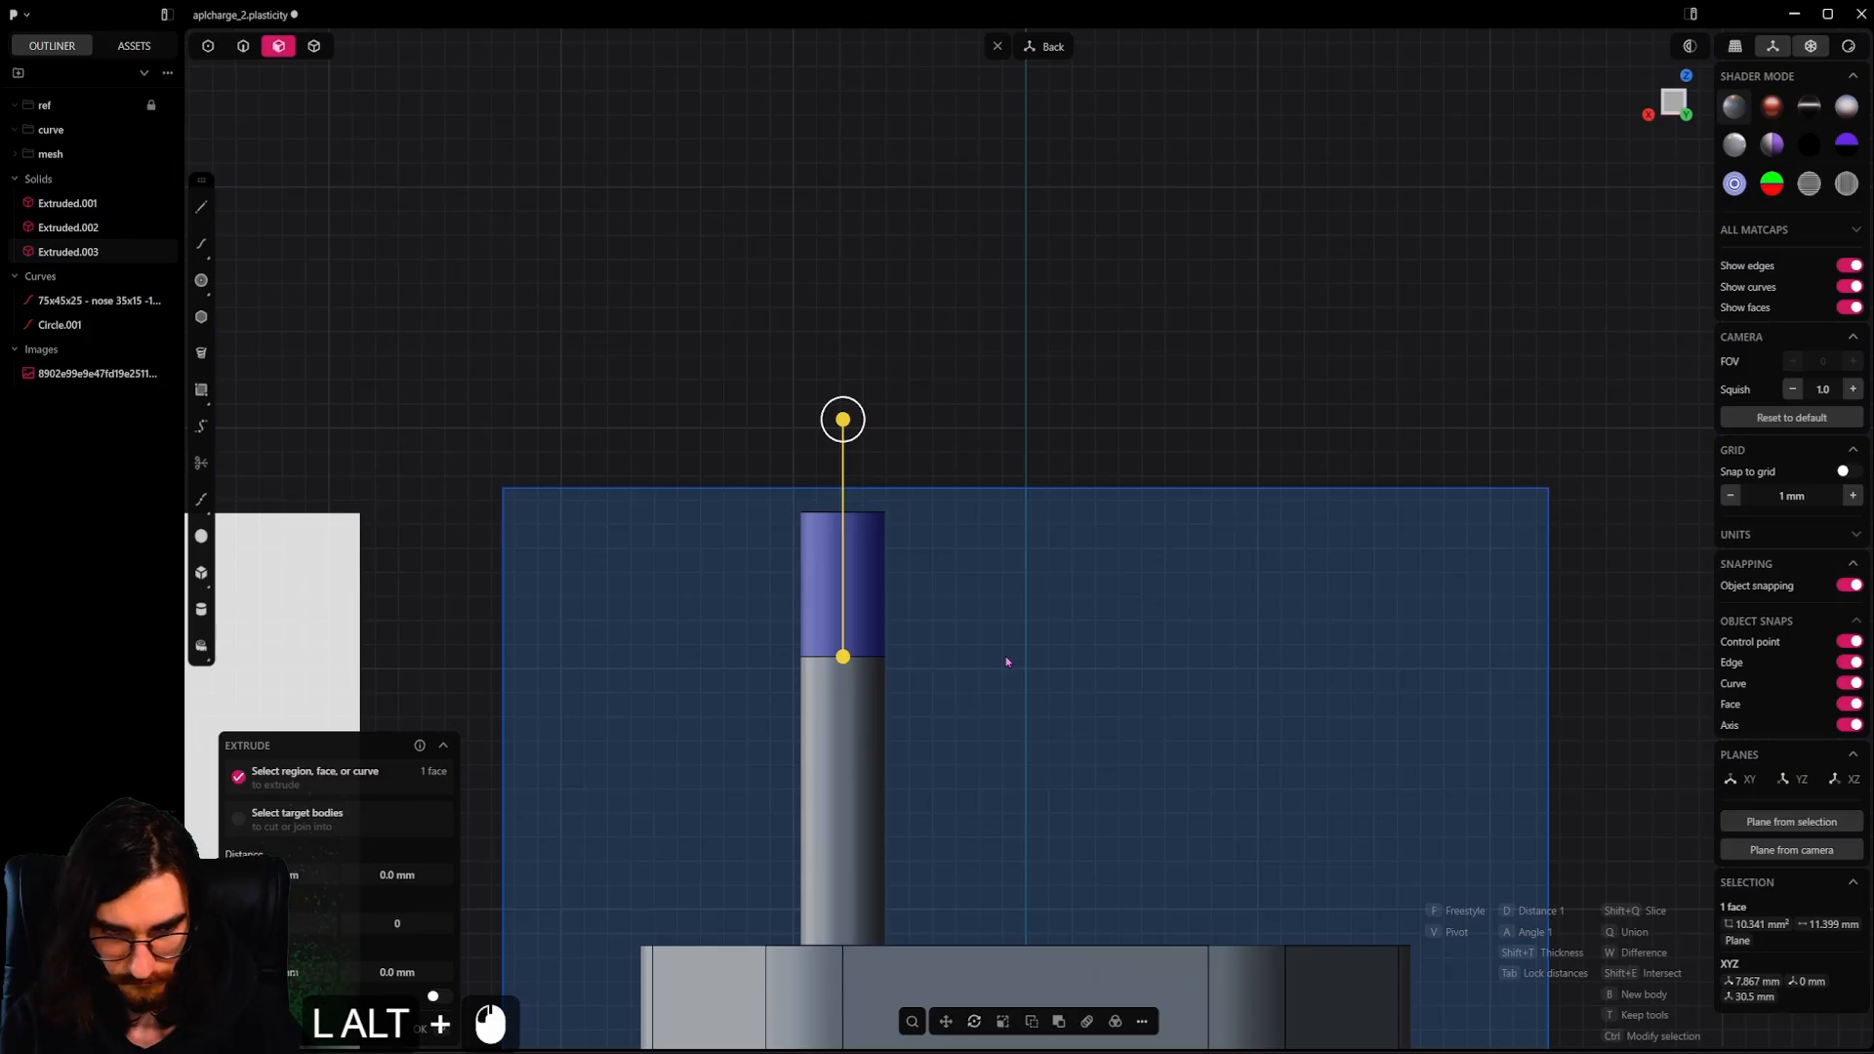
left_click(984, 637)
middle_click_drag(985, 637, 839, 674, "alt")
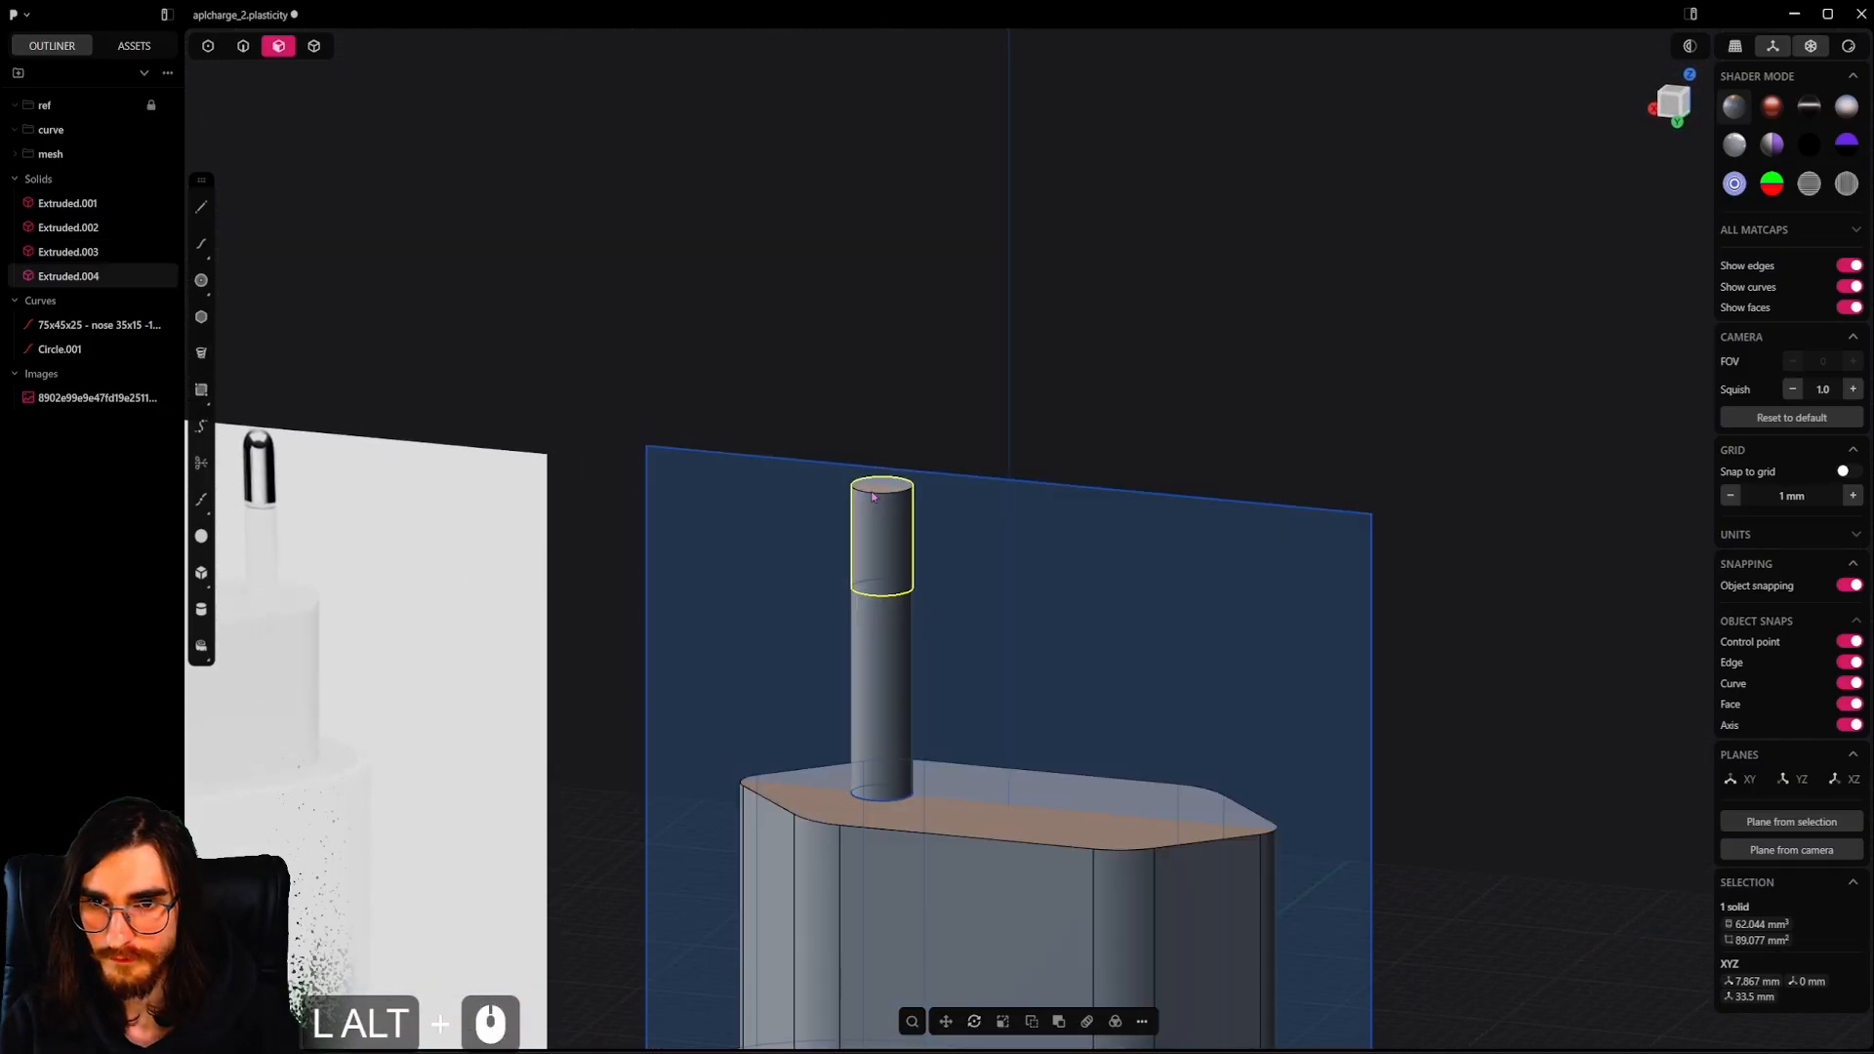
Replace the pin tip's flat top face with a rounded dome using a G1-continuous Patch Hole
left_click(875, 485, "alt")
scroll(875, 486, "up", 4, "alt")
scroll(872, 487, "up", 4, "alt")
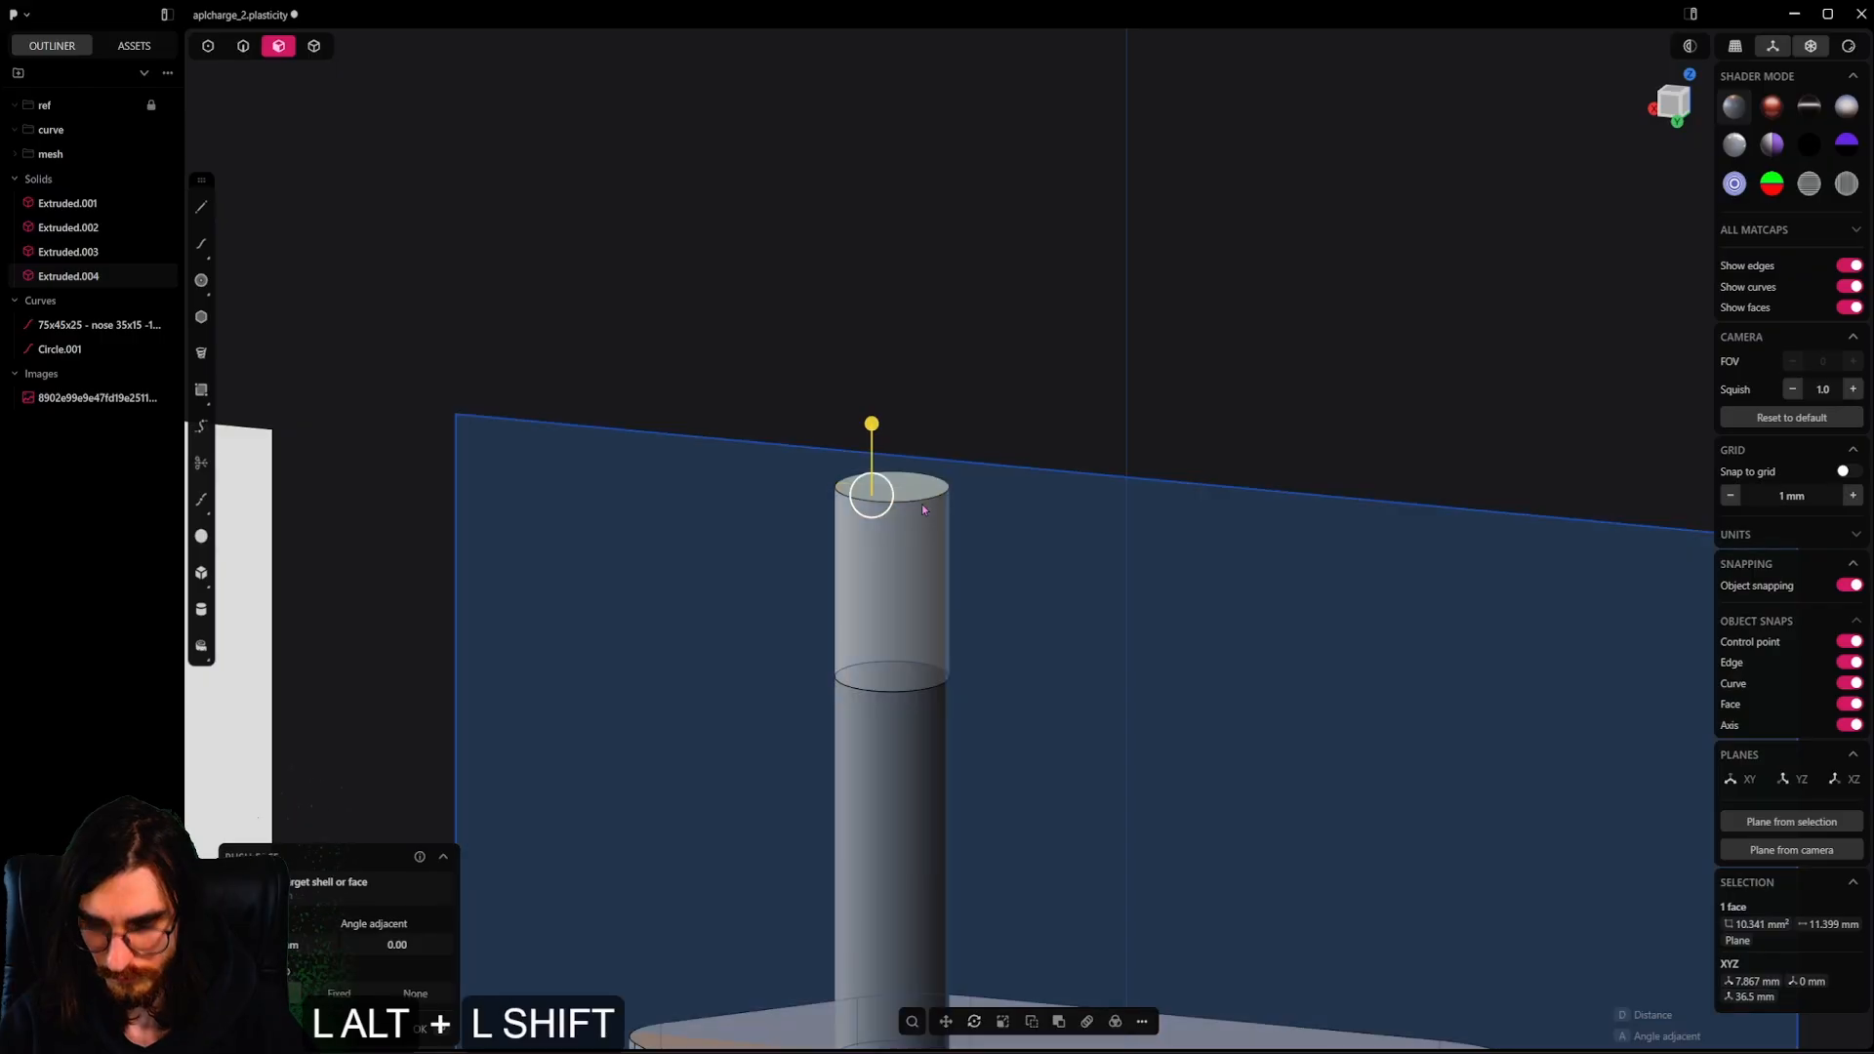
key("alt+shift+x")
left_click(895, 500, "alt")
left_click(895, 500, "alt")
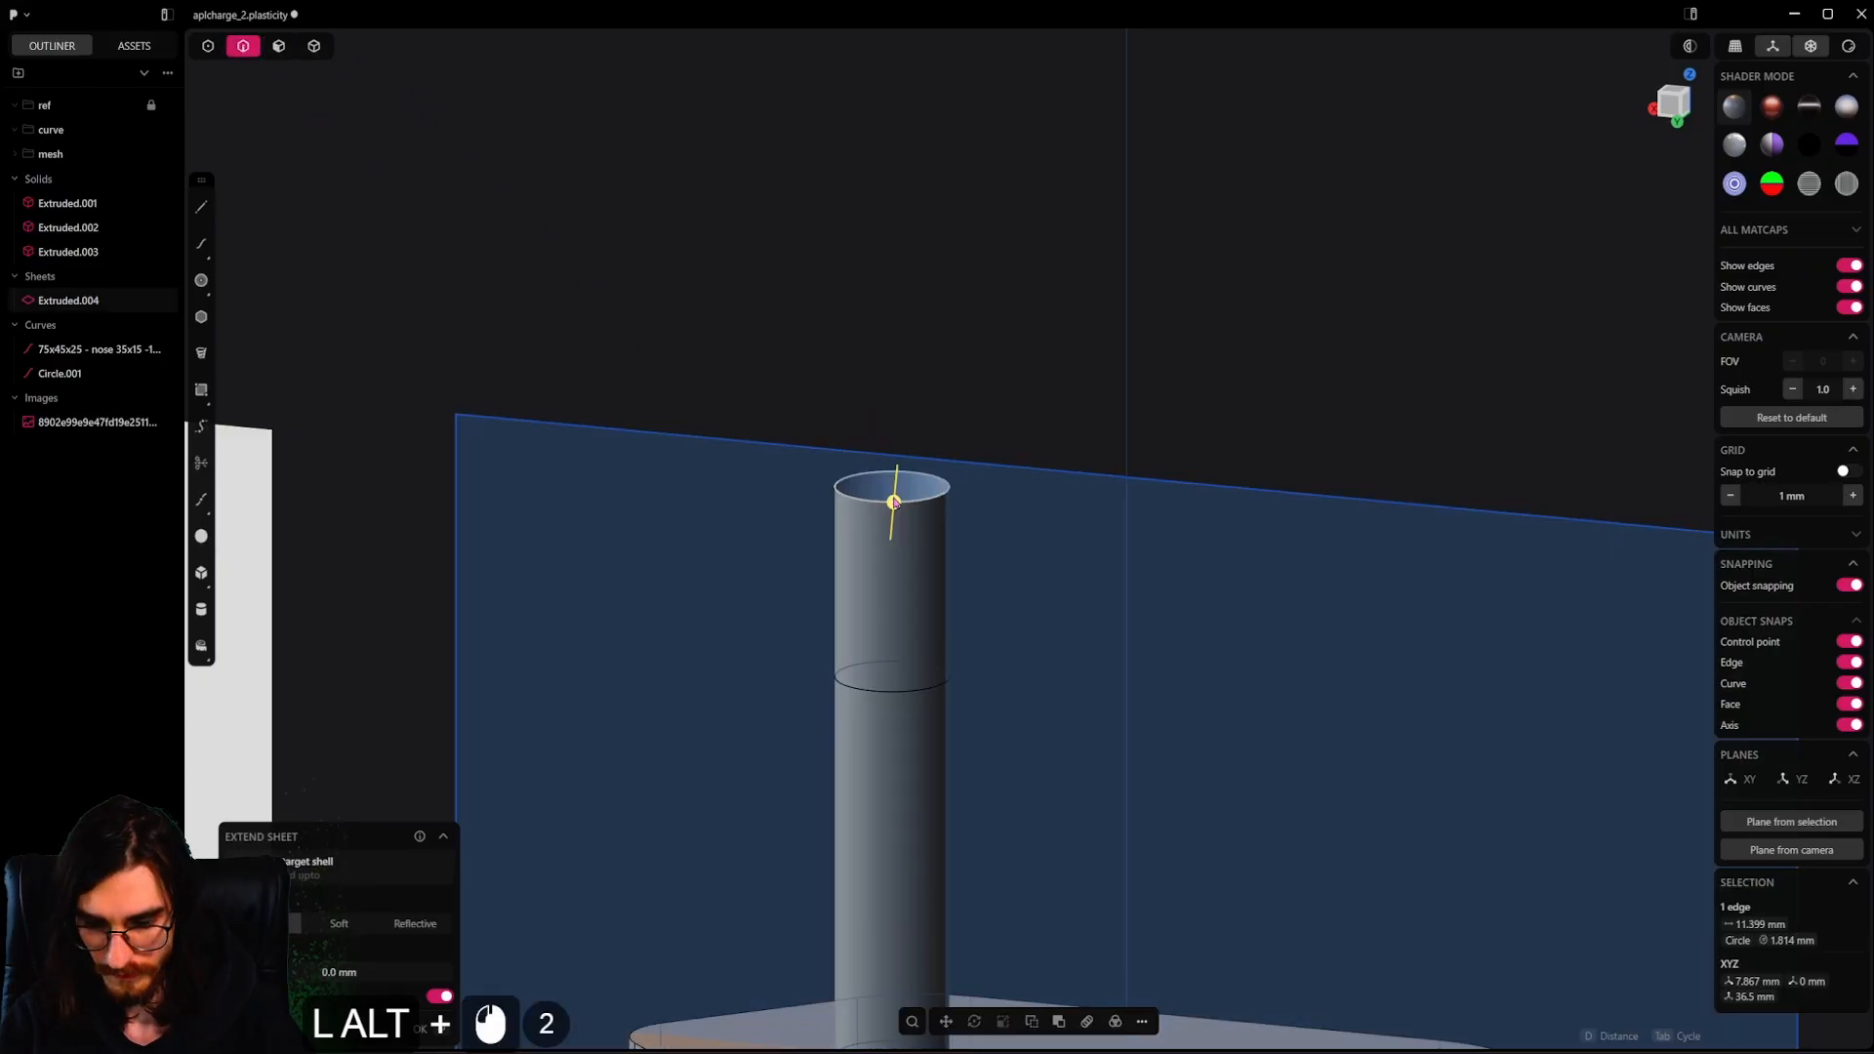
key("shift+j")
key("Tab")
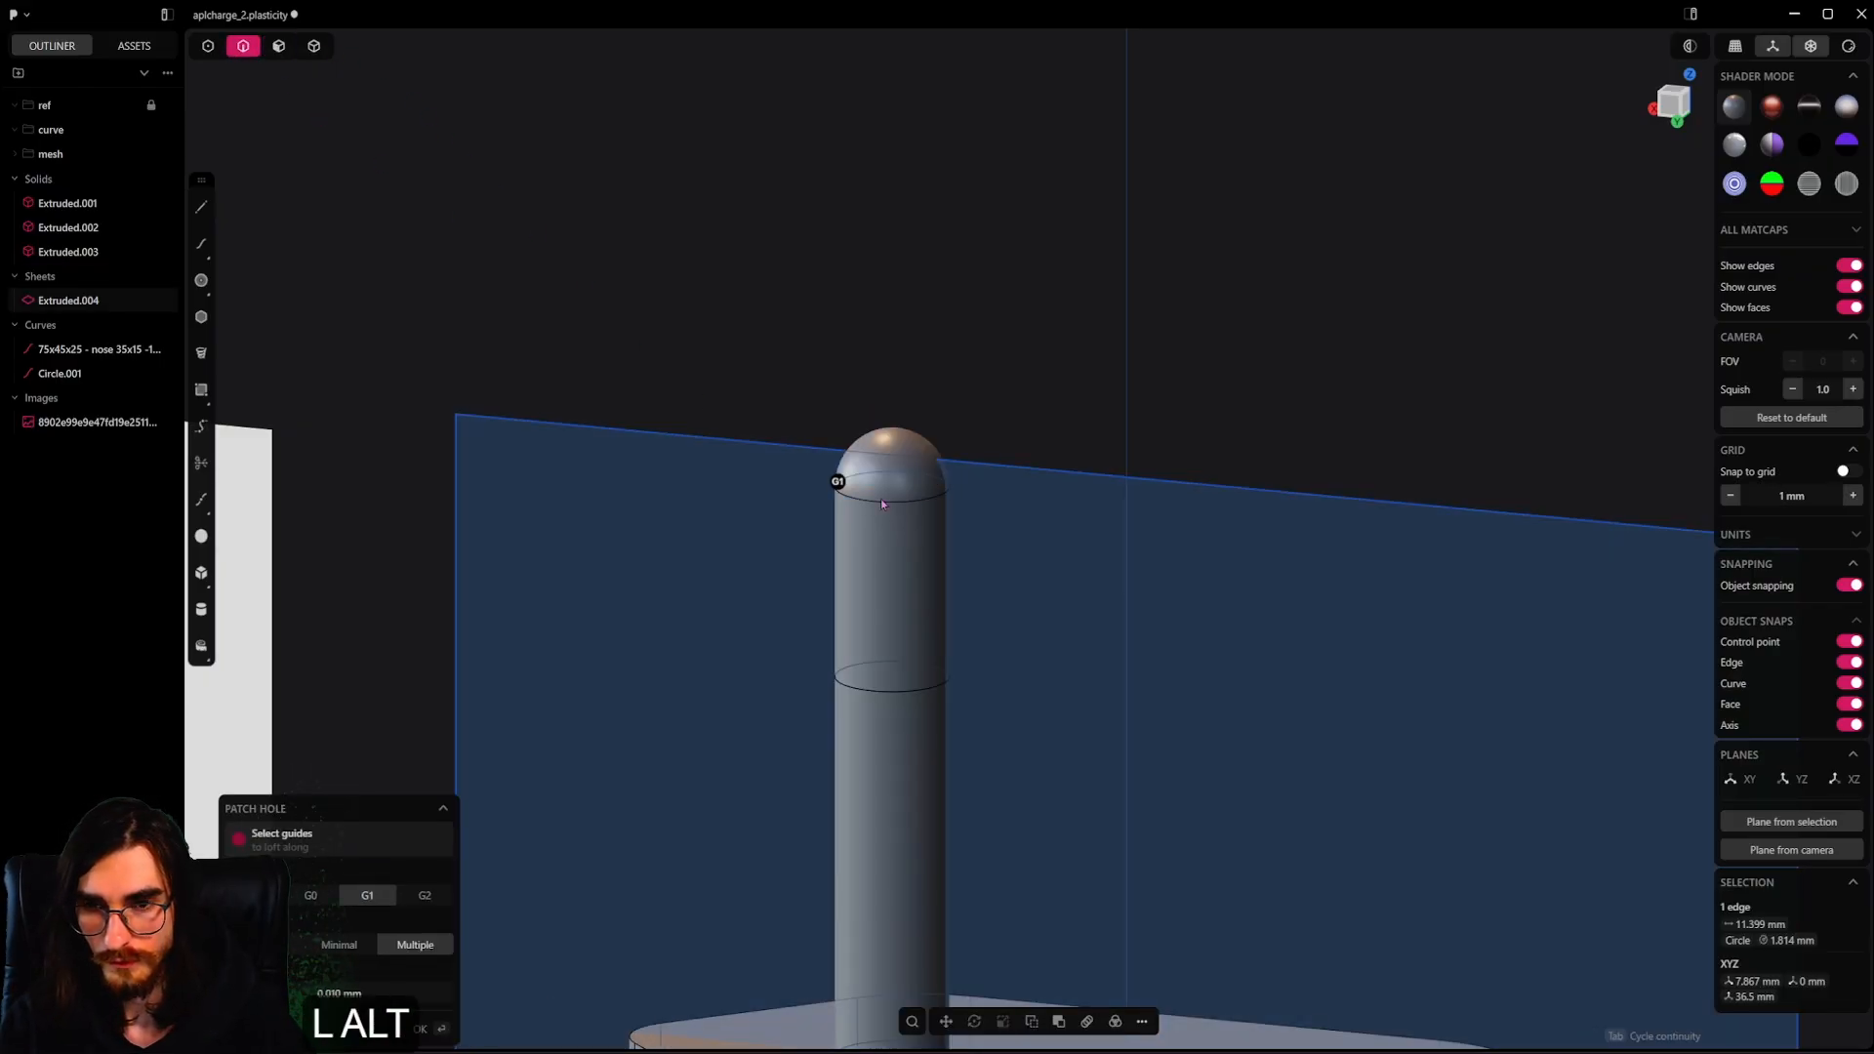
middle_click_drag(895, 501, 1148, 509, "alt")
key("Tab")
Hide the reference rectangle and draw a 45 mm centre line along X across the body's bottom face
double_click(278, 325)
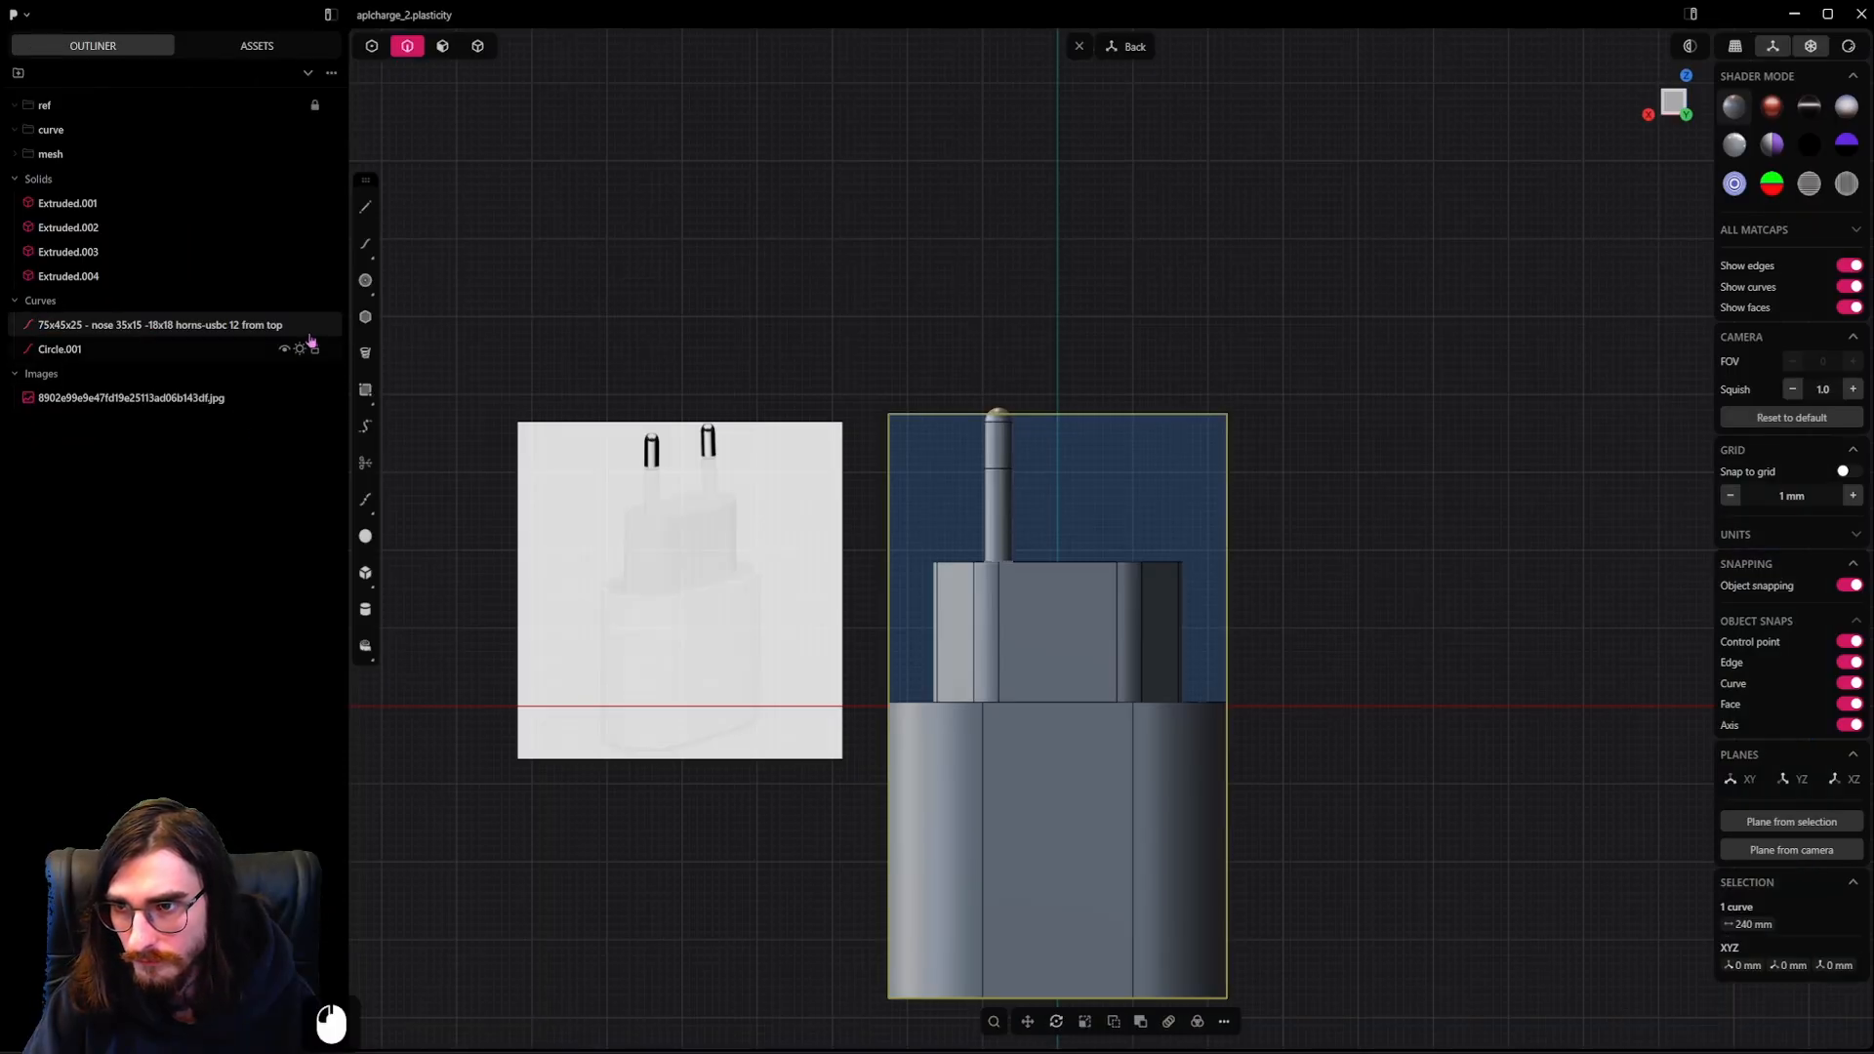
left_click(300, 325)
middle_click_drag(1060, 736, 1099, 469, "alt")
scroll(1101, 473, "up", 17)
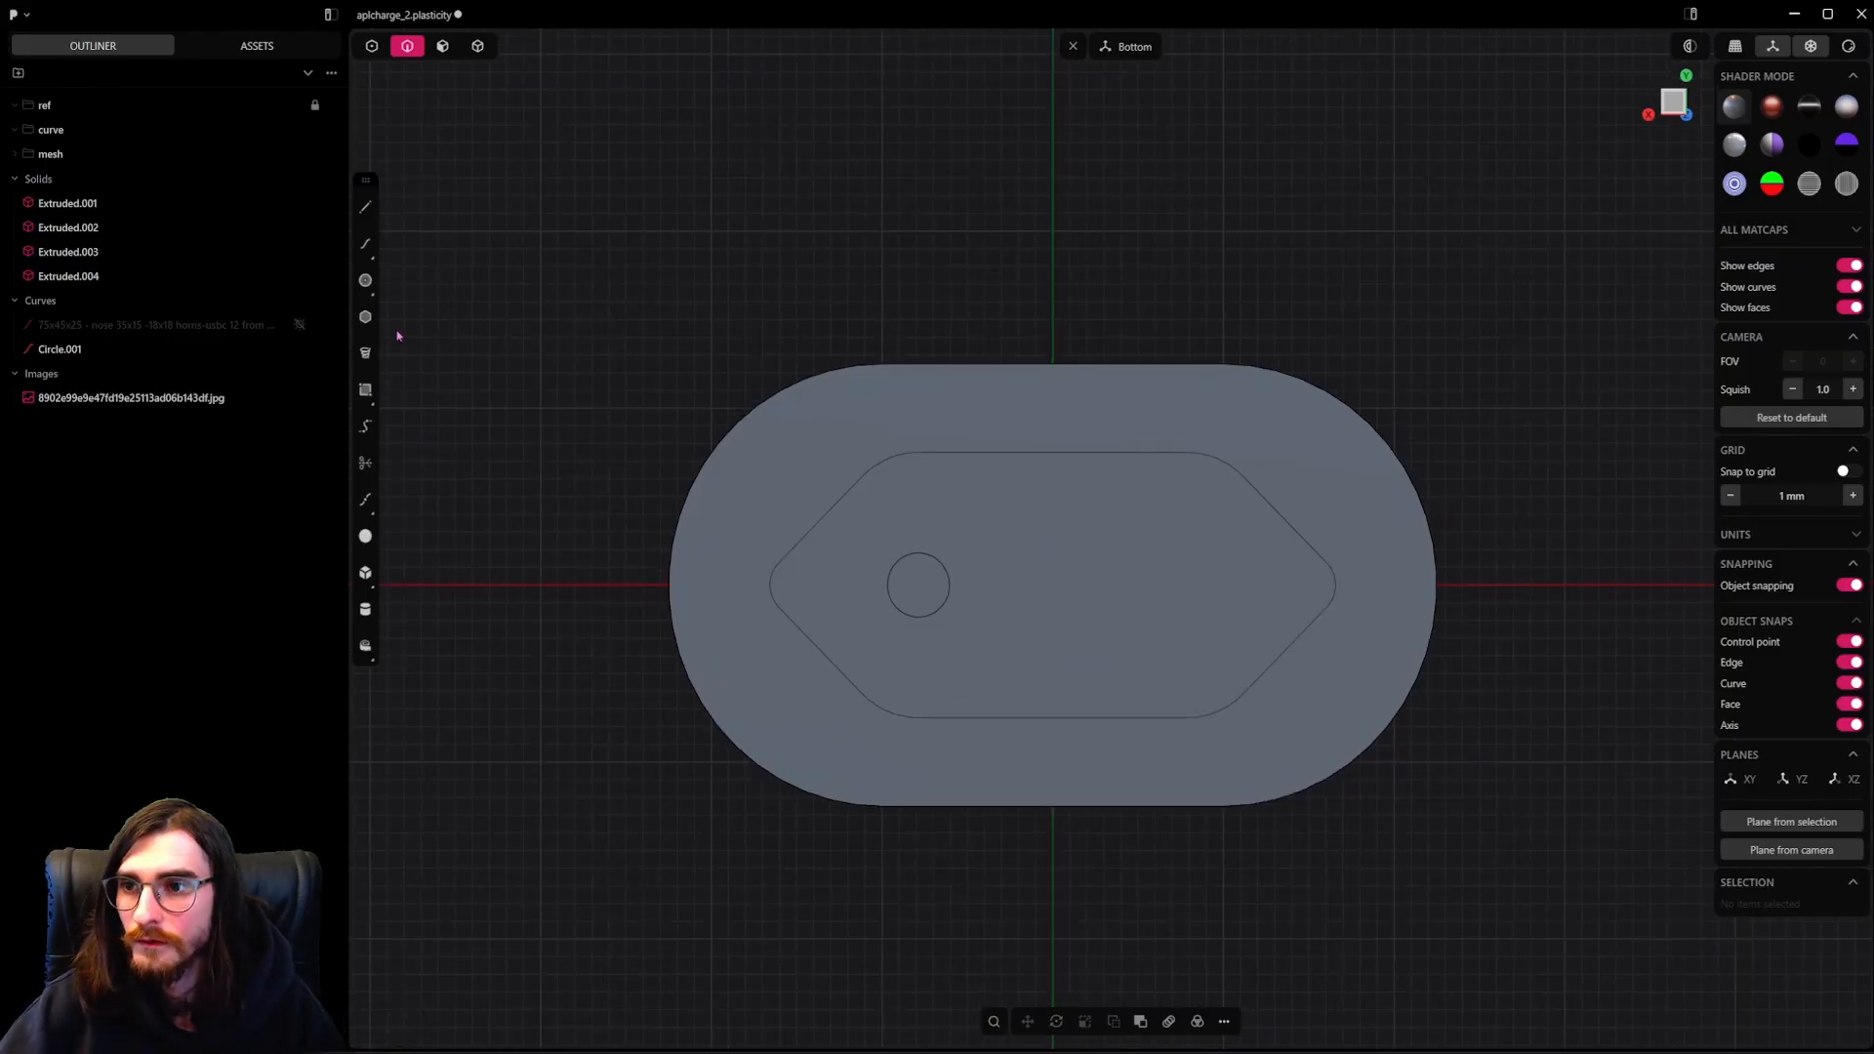
left_click(366, 207)
left_click(670, 585)
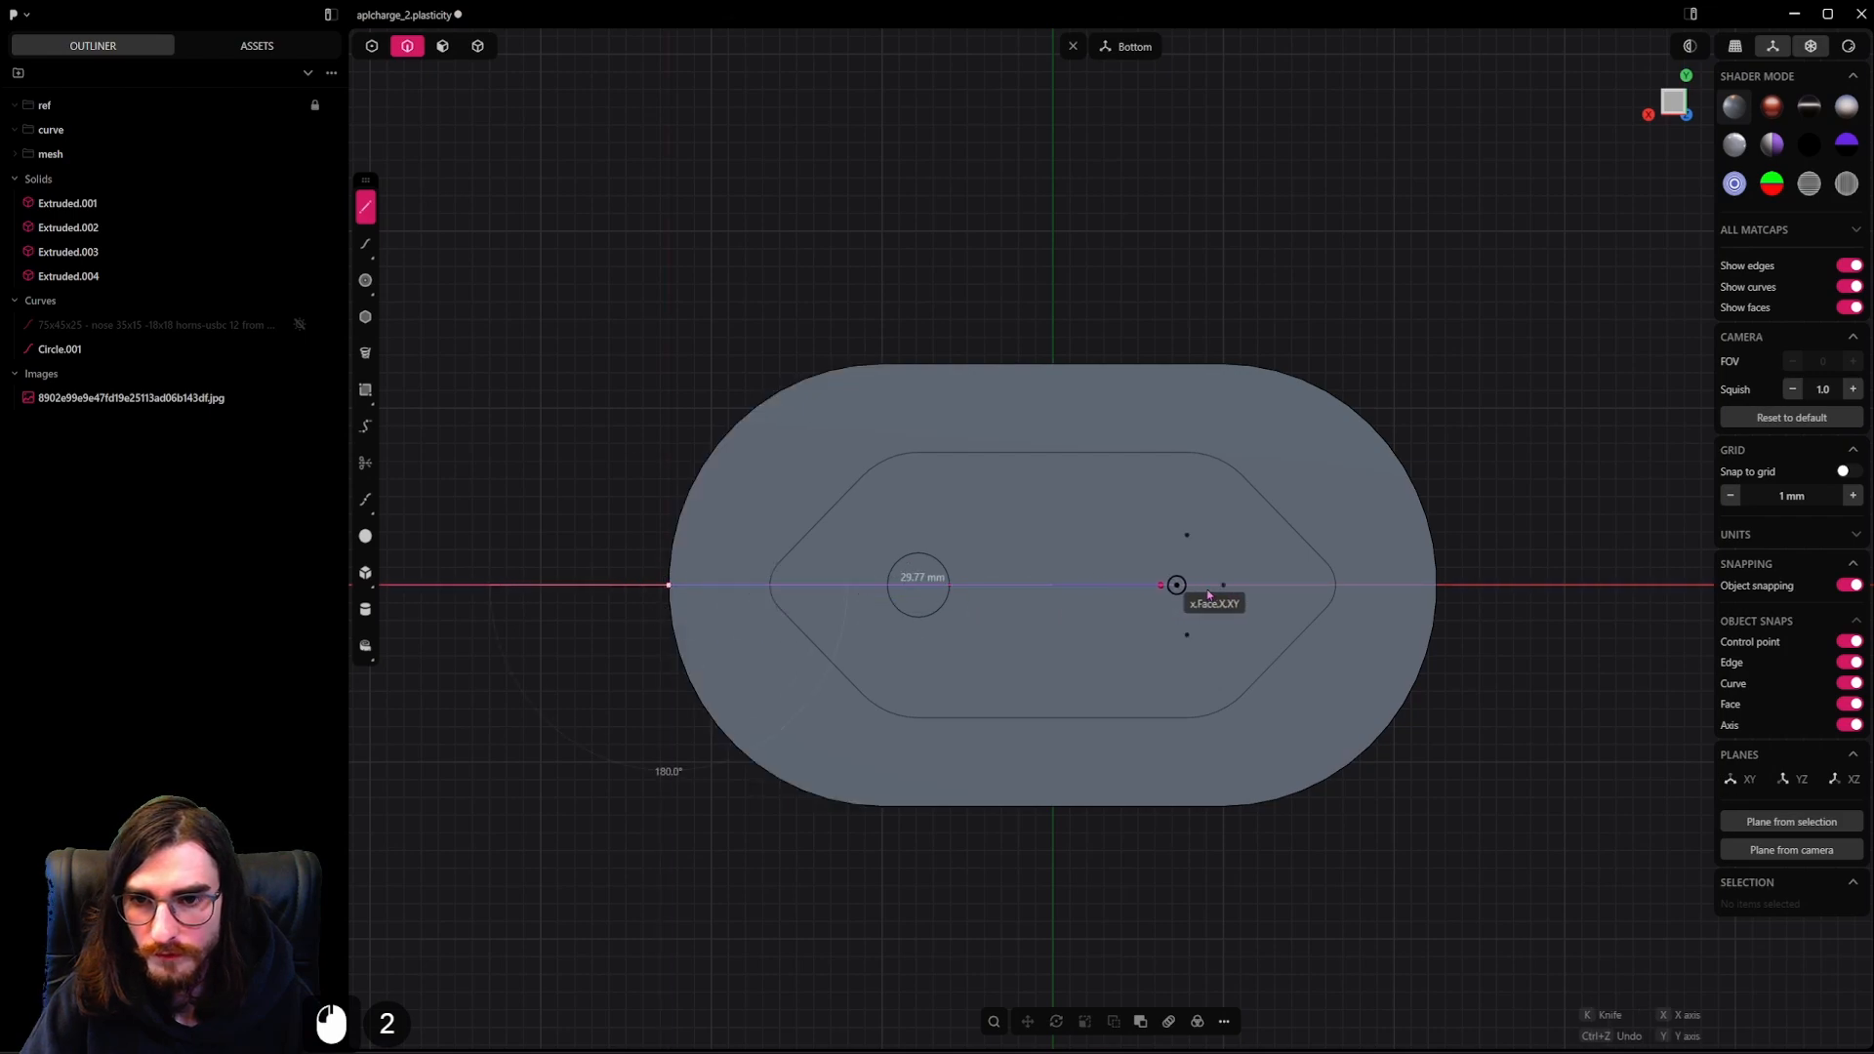
left_click(1437, 585)
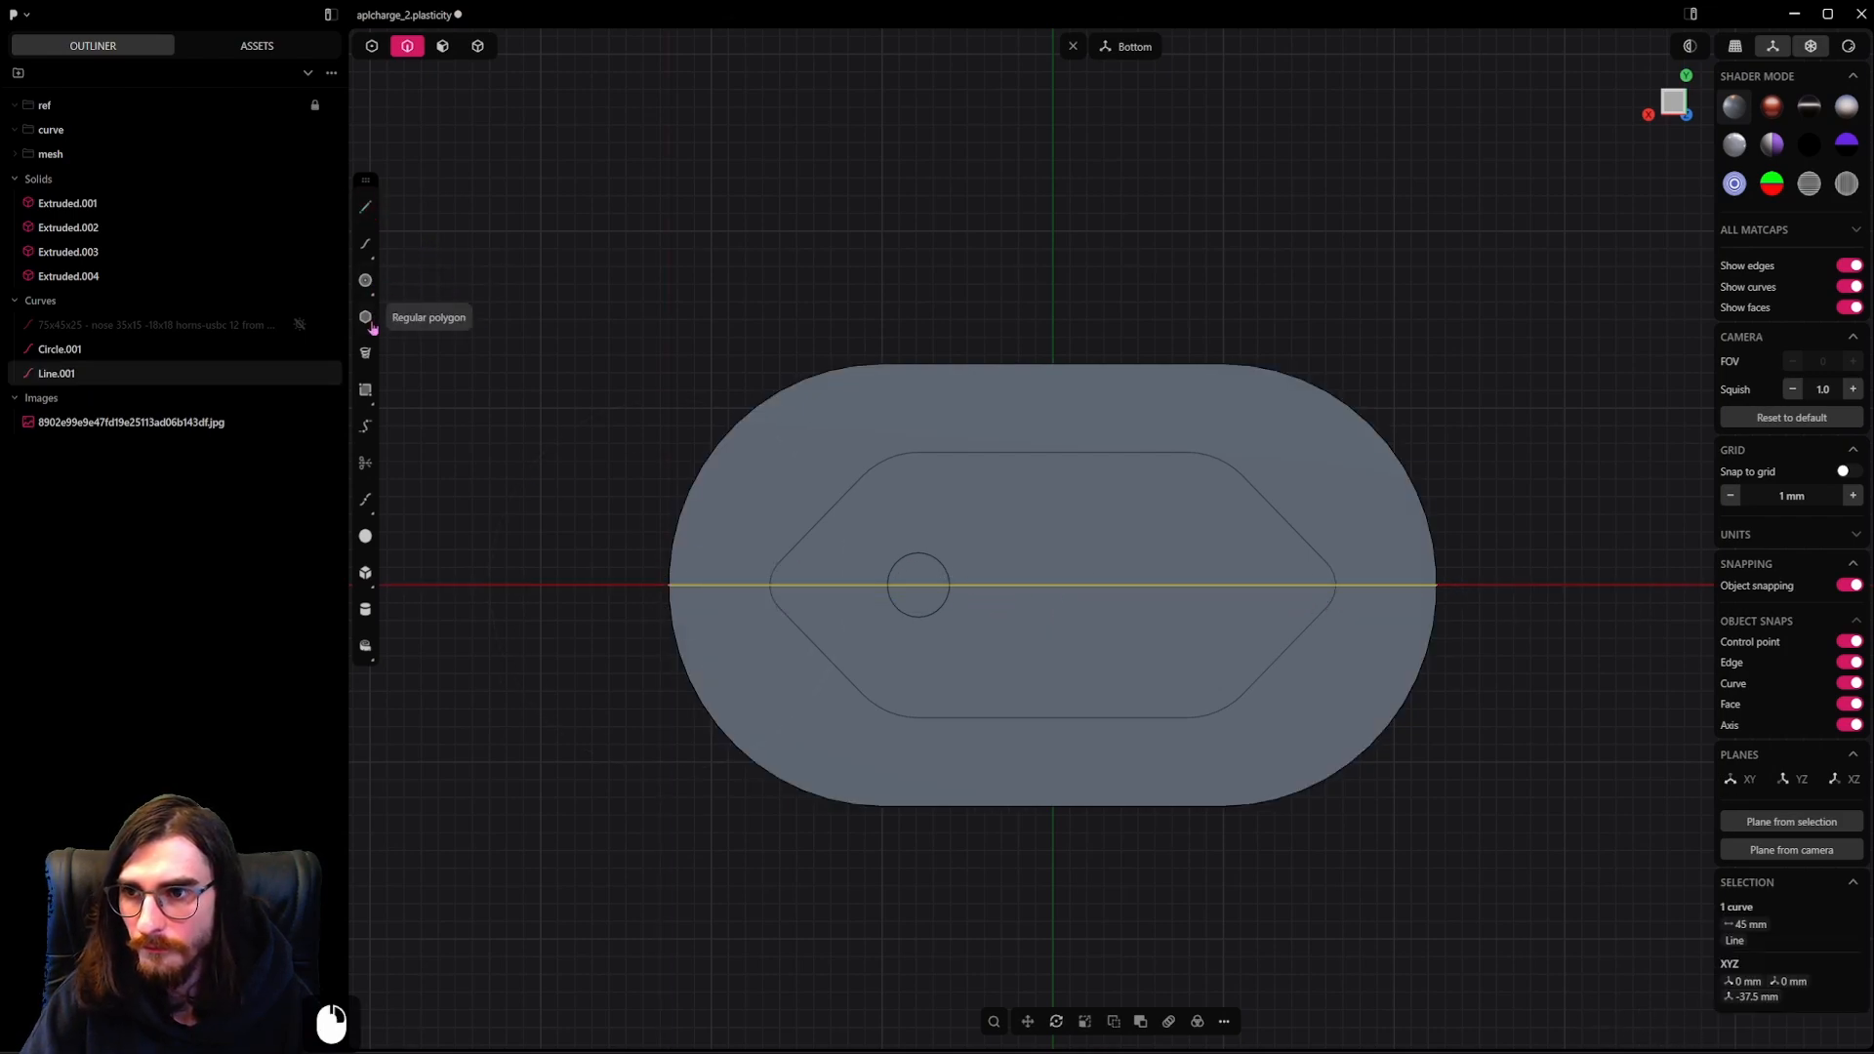
Draw a centre rectangle about 9.8 by 3.6 mm at the midpoint of the bottom face's centre line
left_click(366, 389)
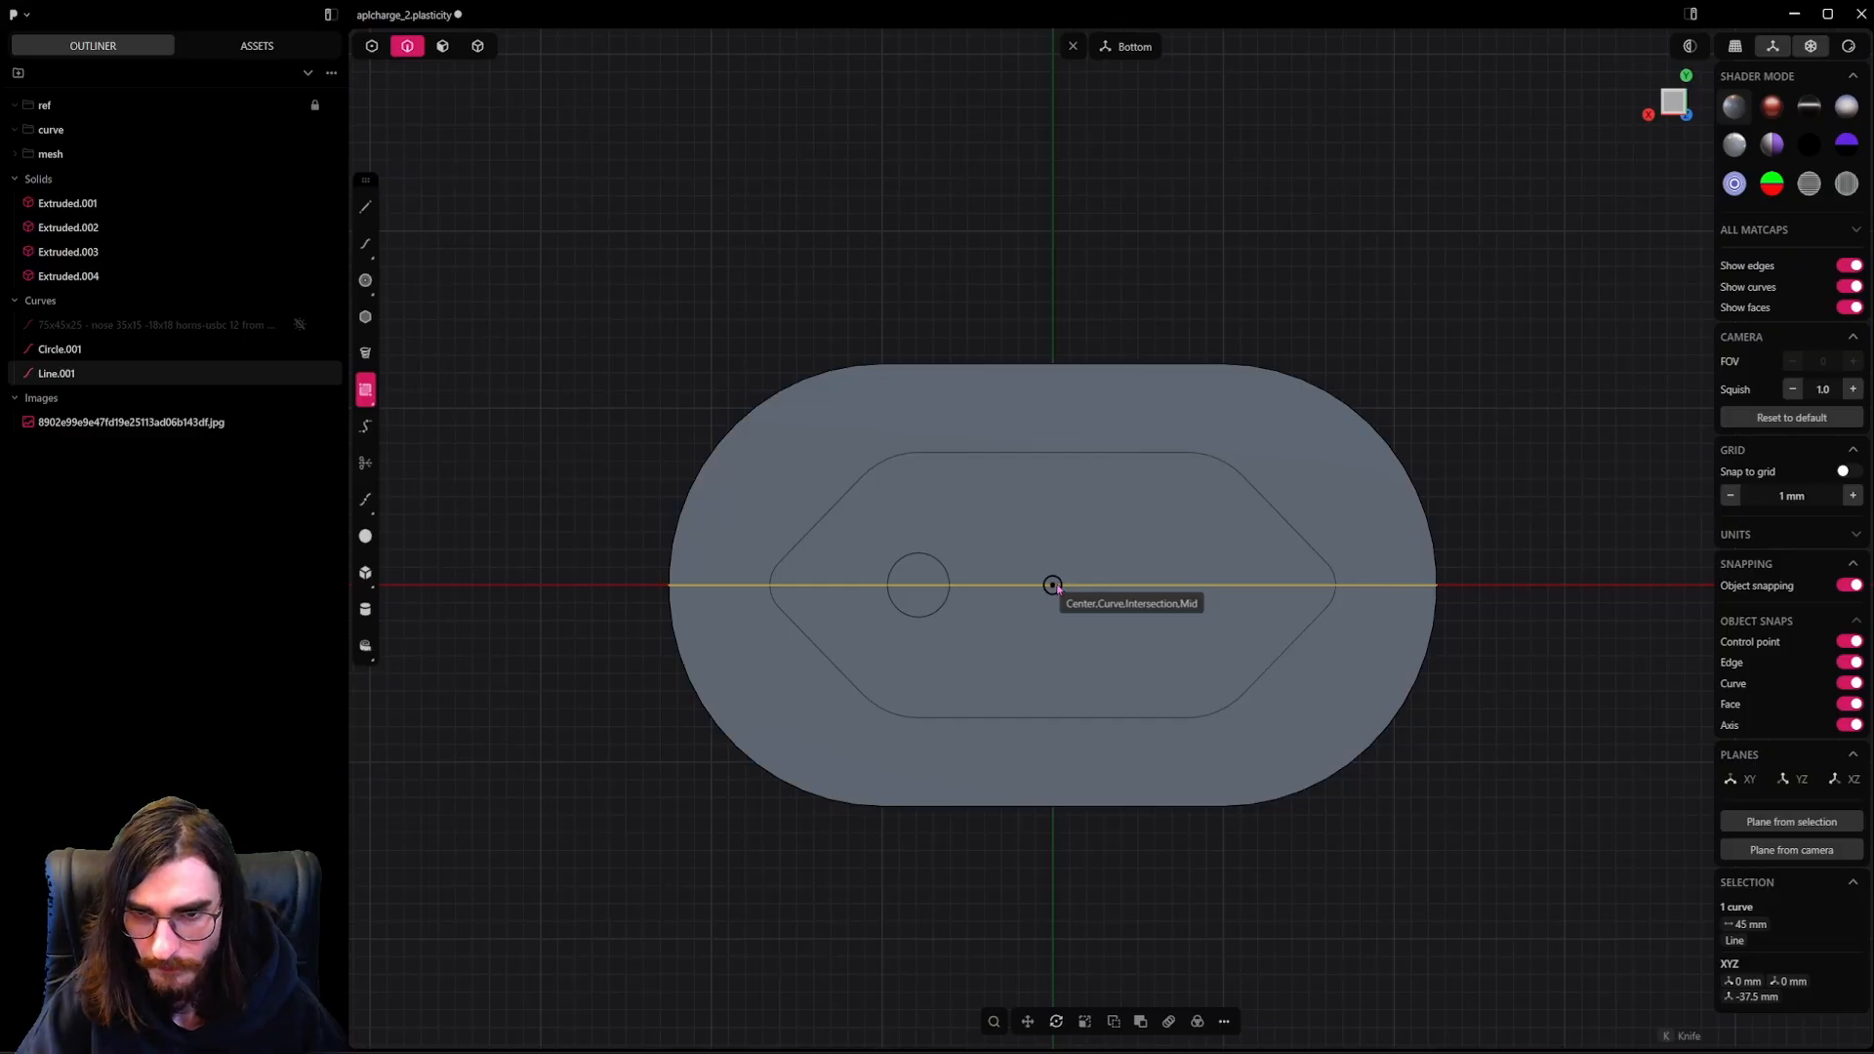
key("c")
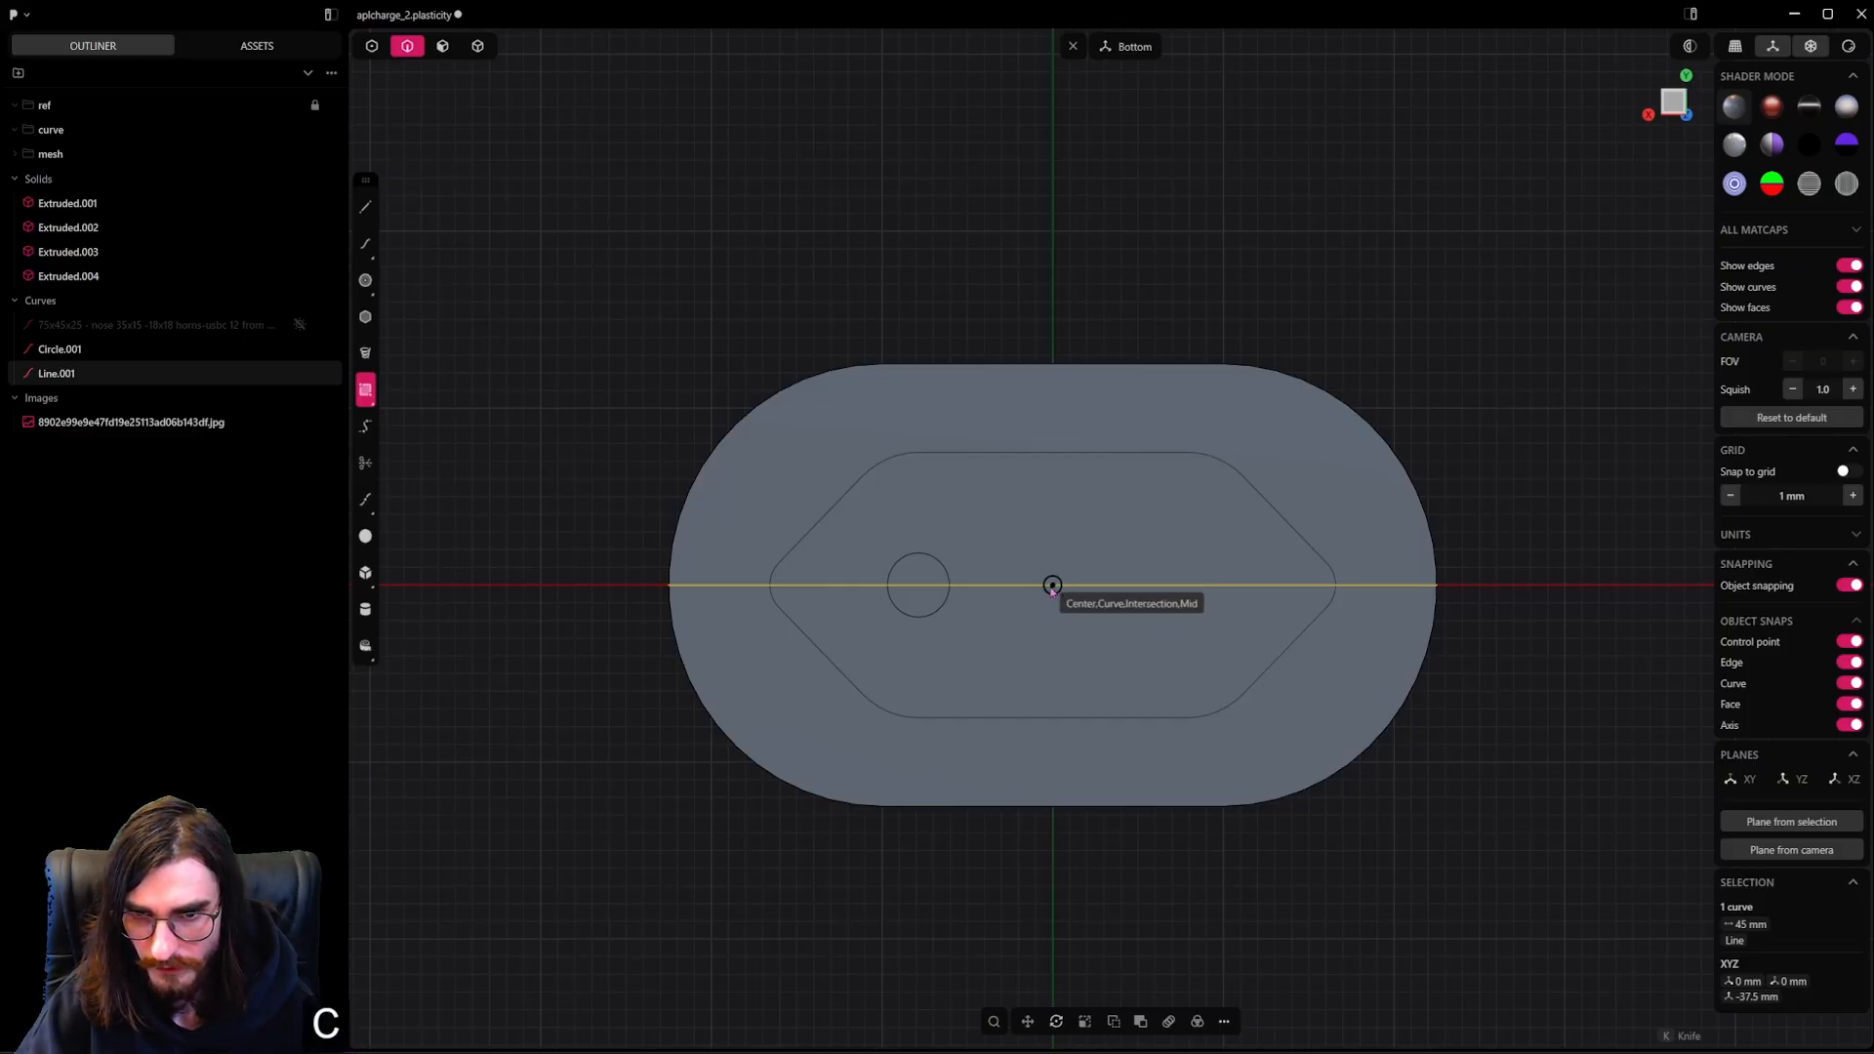
left_click(1052, 585)
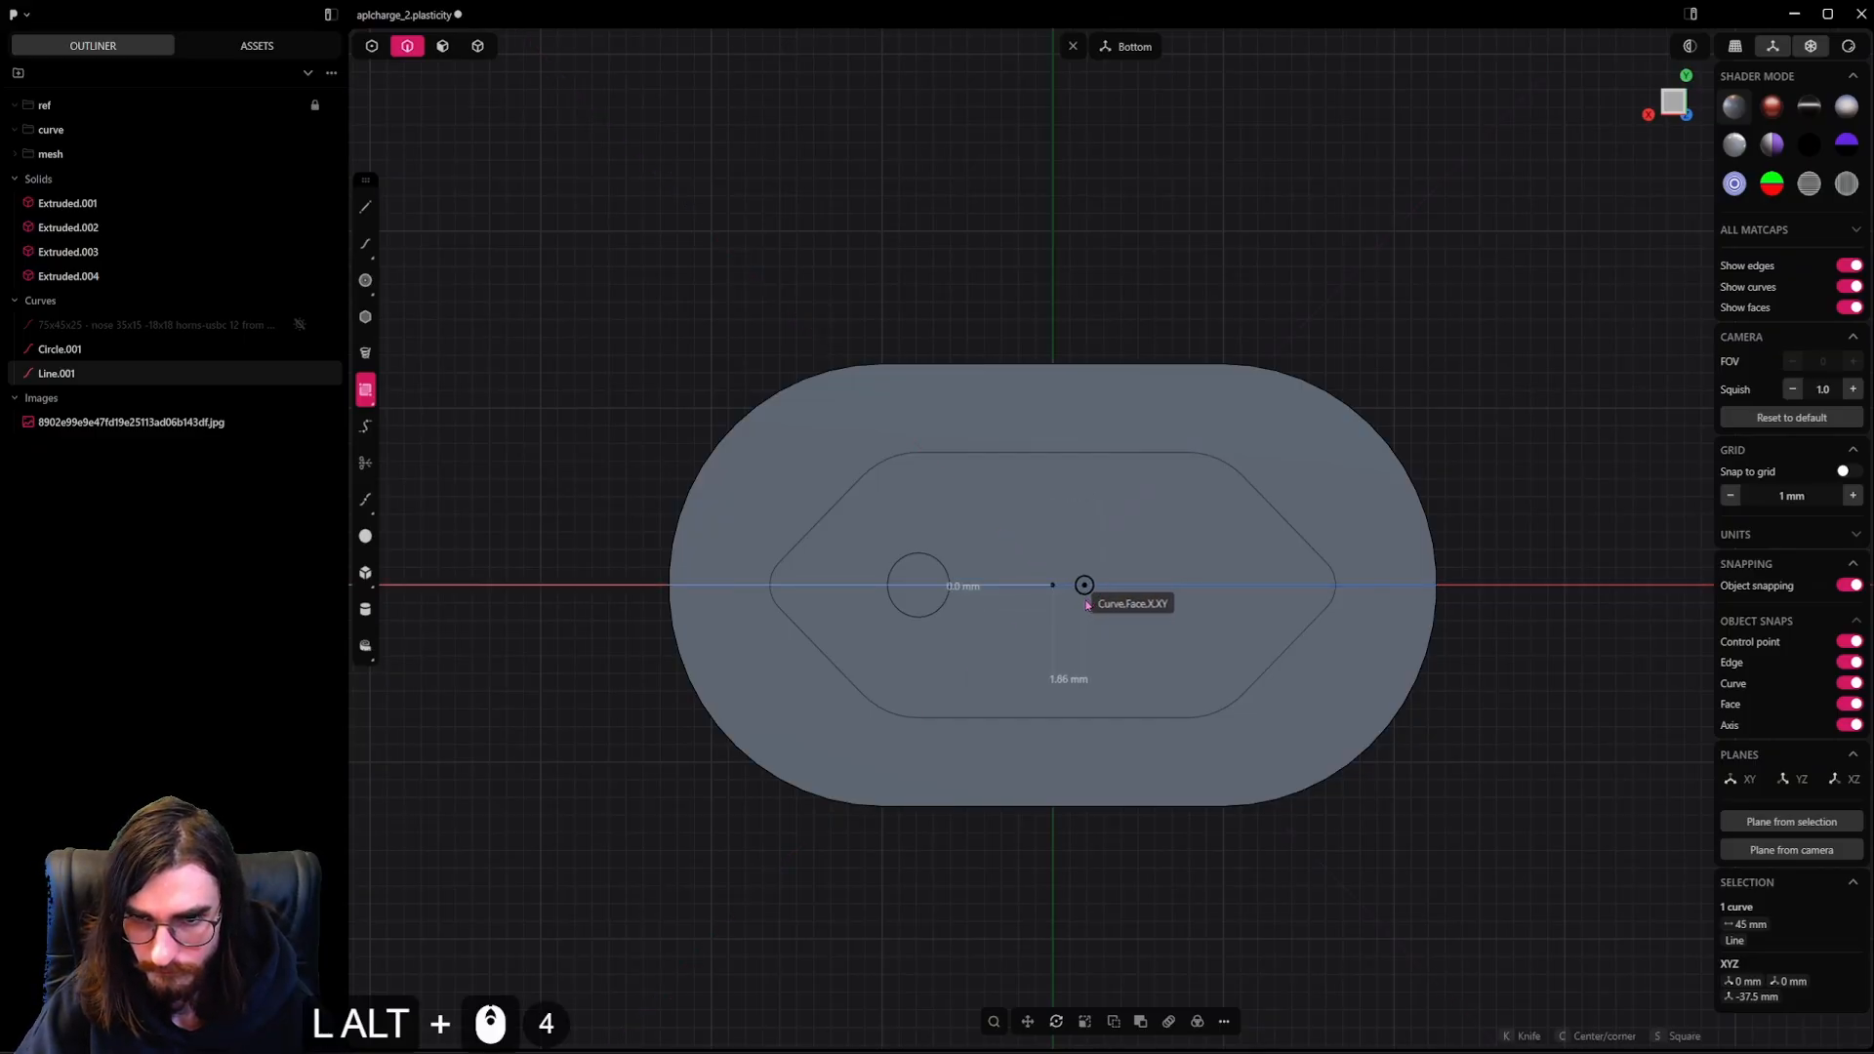
key("c")
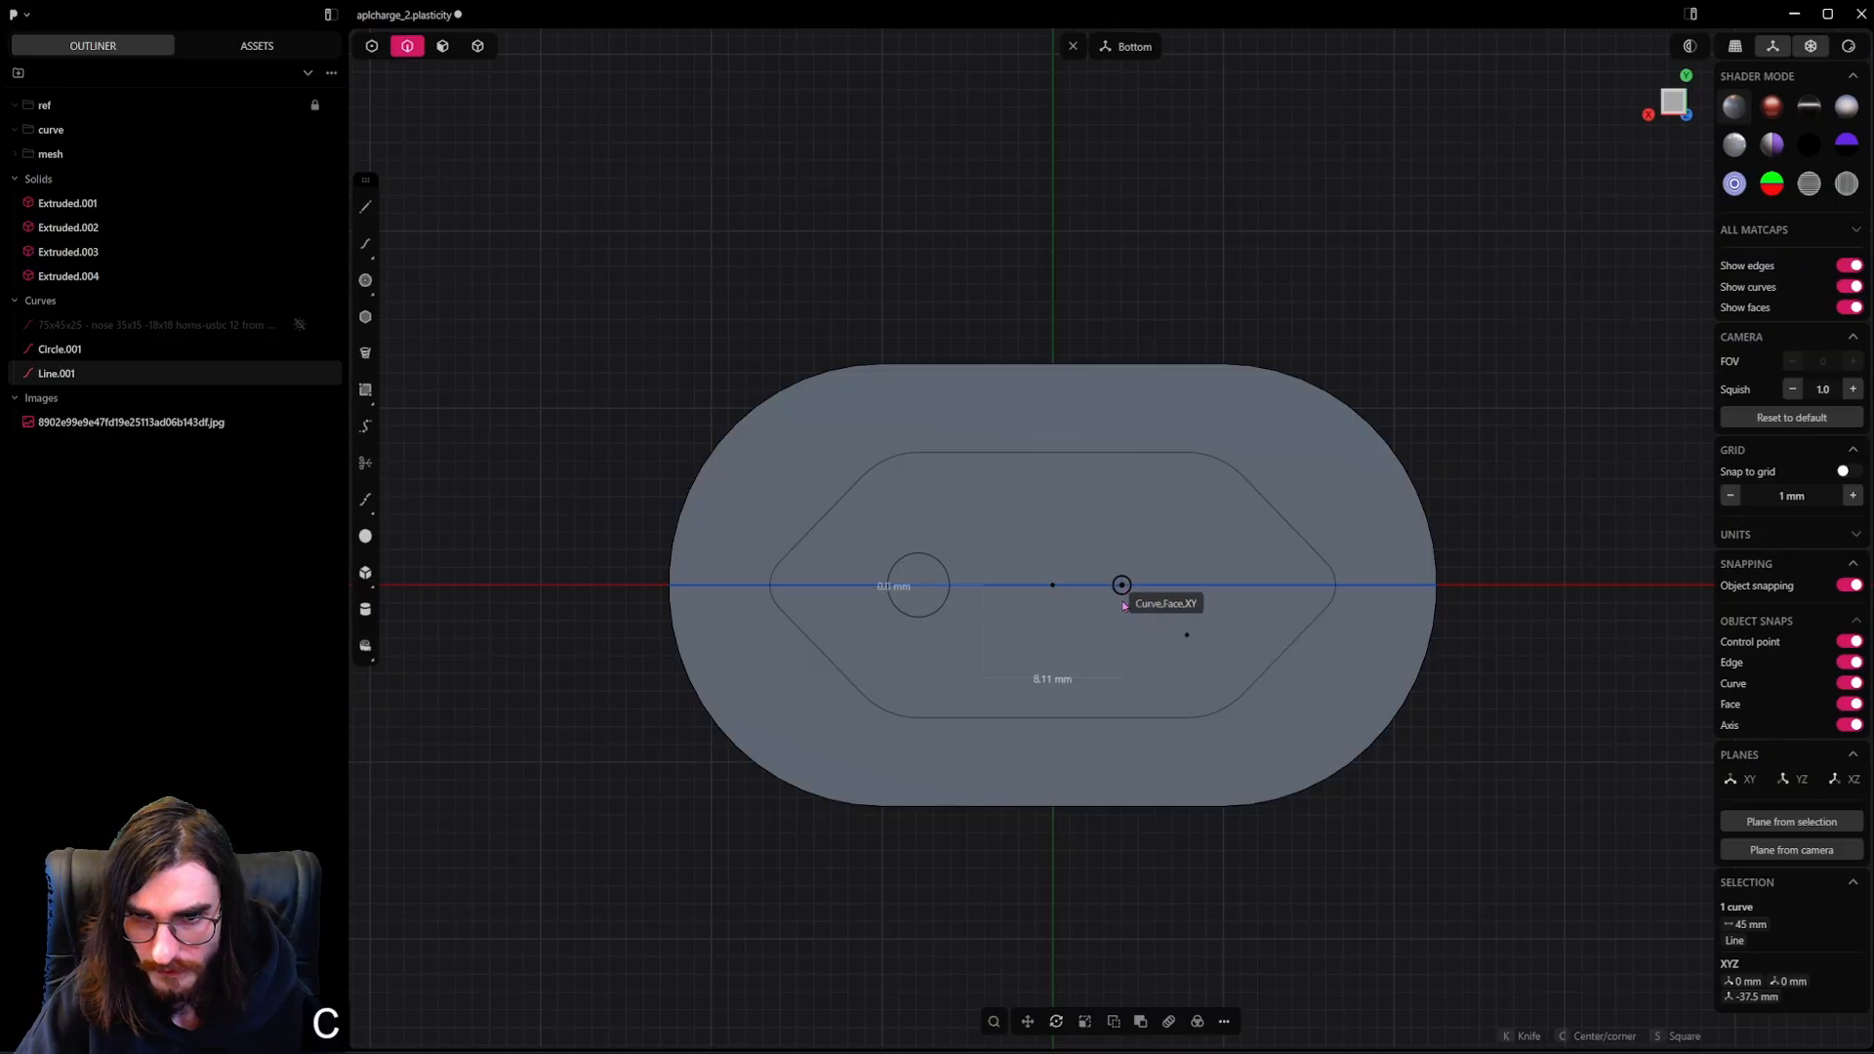
scroll(1121, 585, "up", 20)
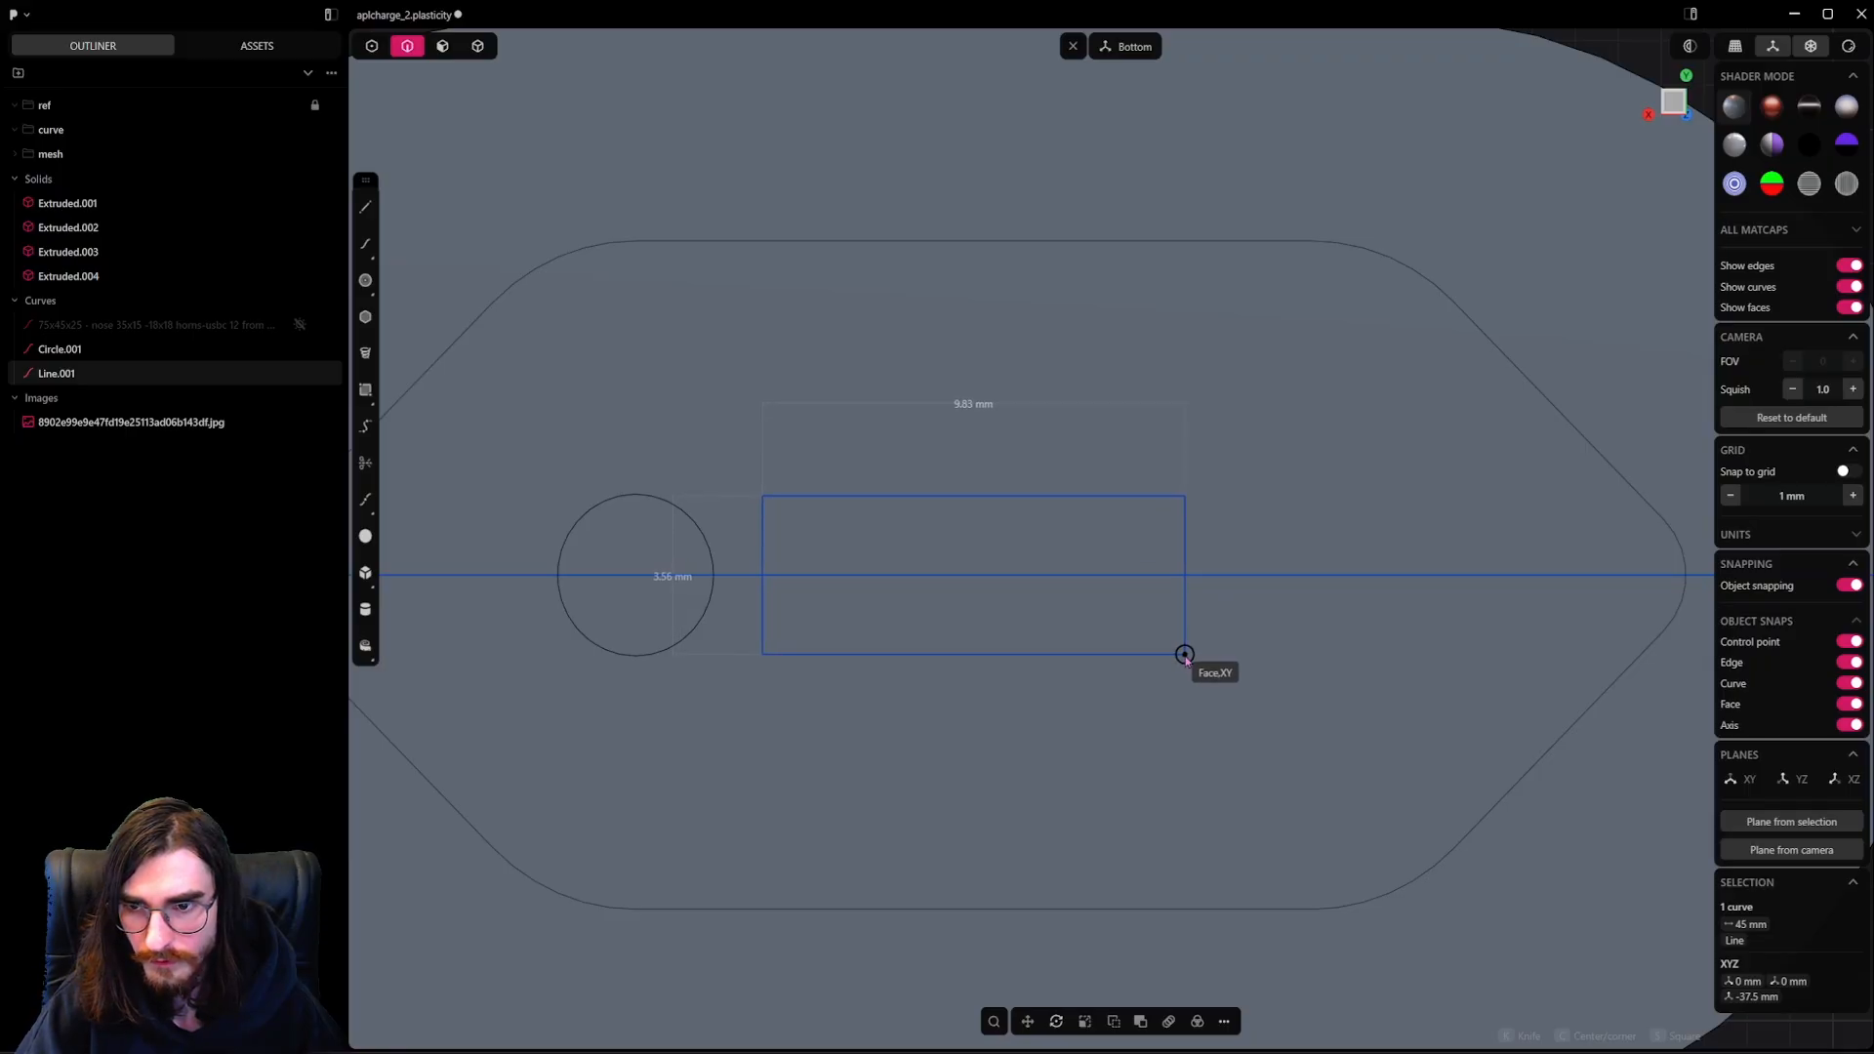
left_click(1184, 655)
Scale the port rectangle along Y to a height of about 2.8 mm
scroll(1134, 673, "down", 19)
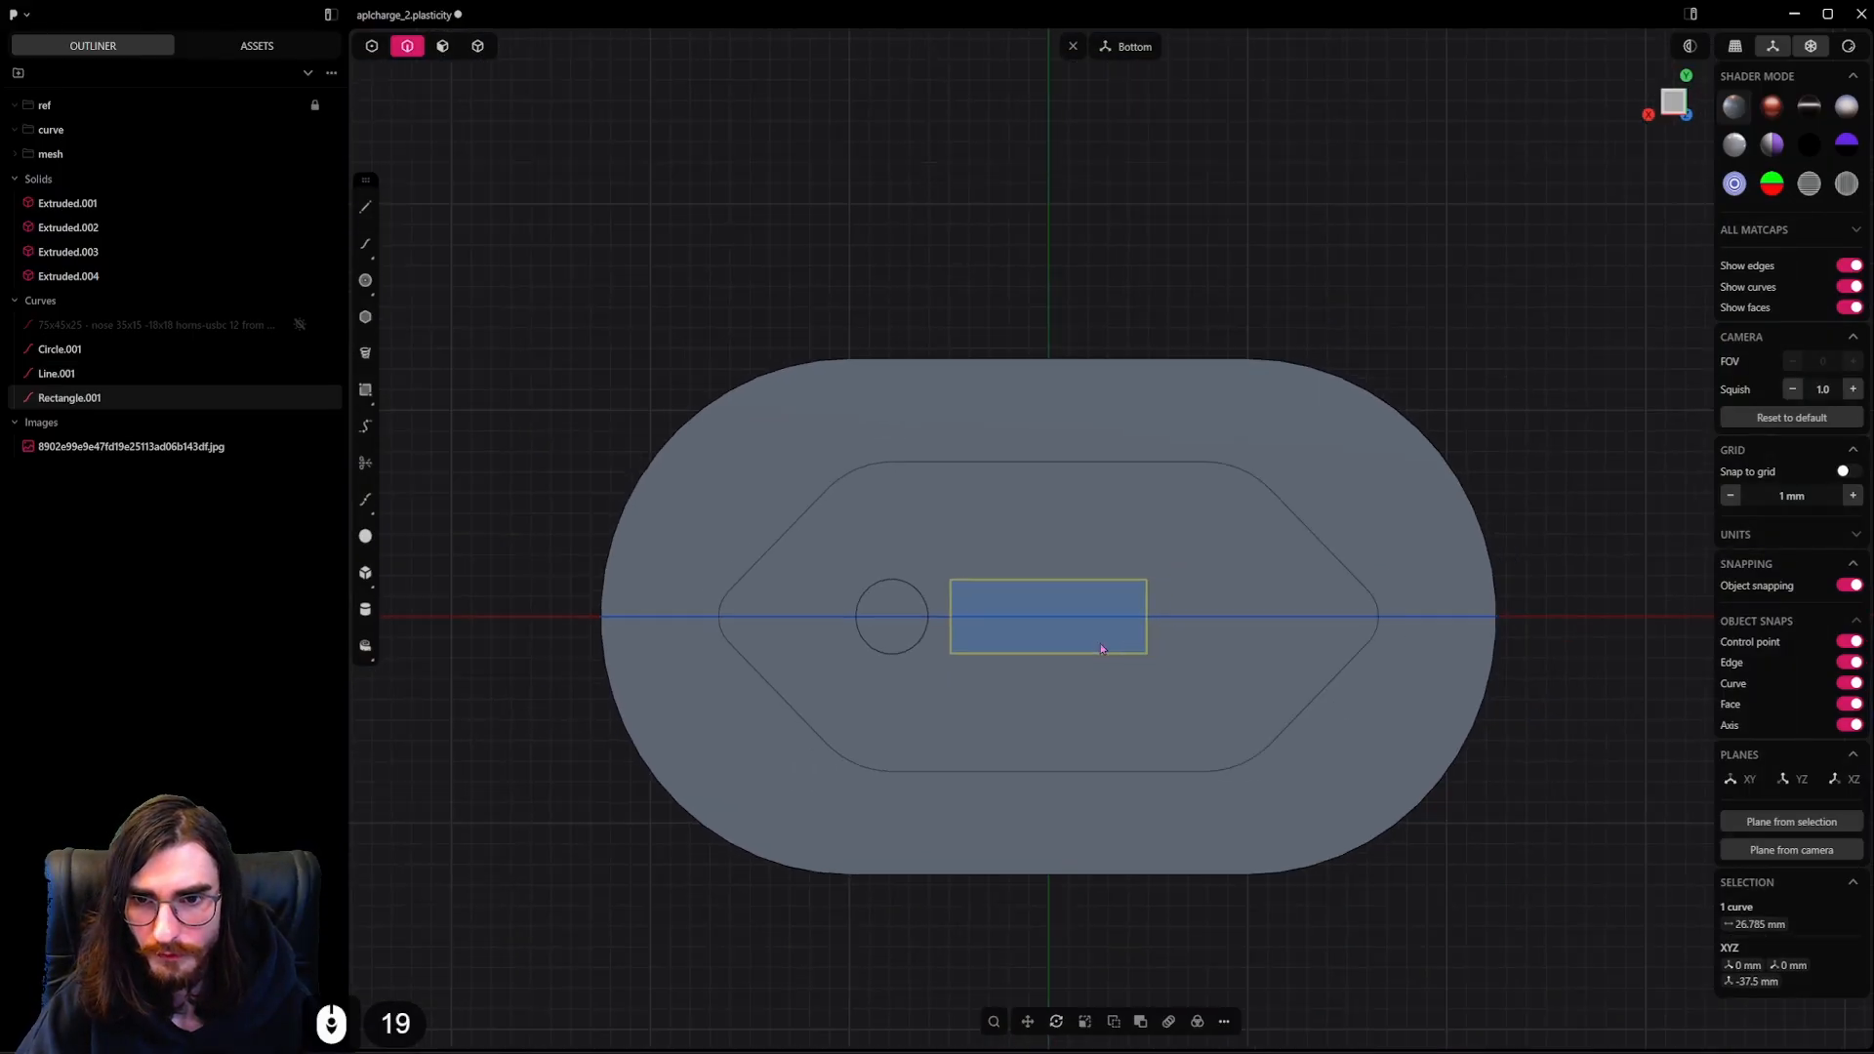
middle_click_drag(1097, 652, 1106, 713, "shift")
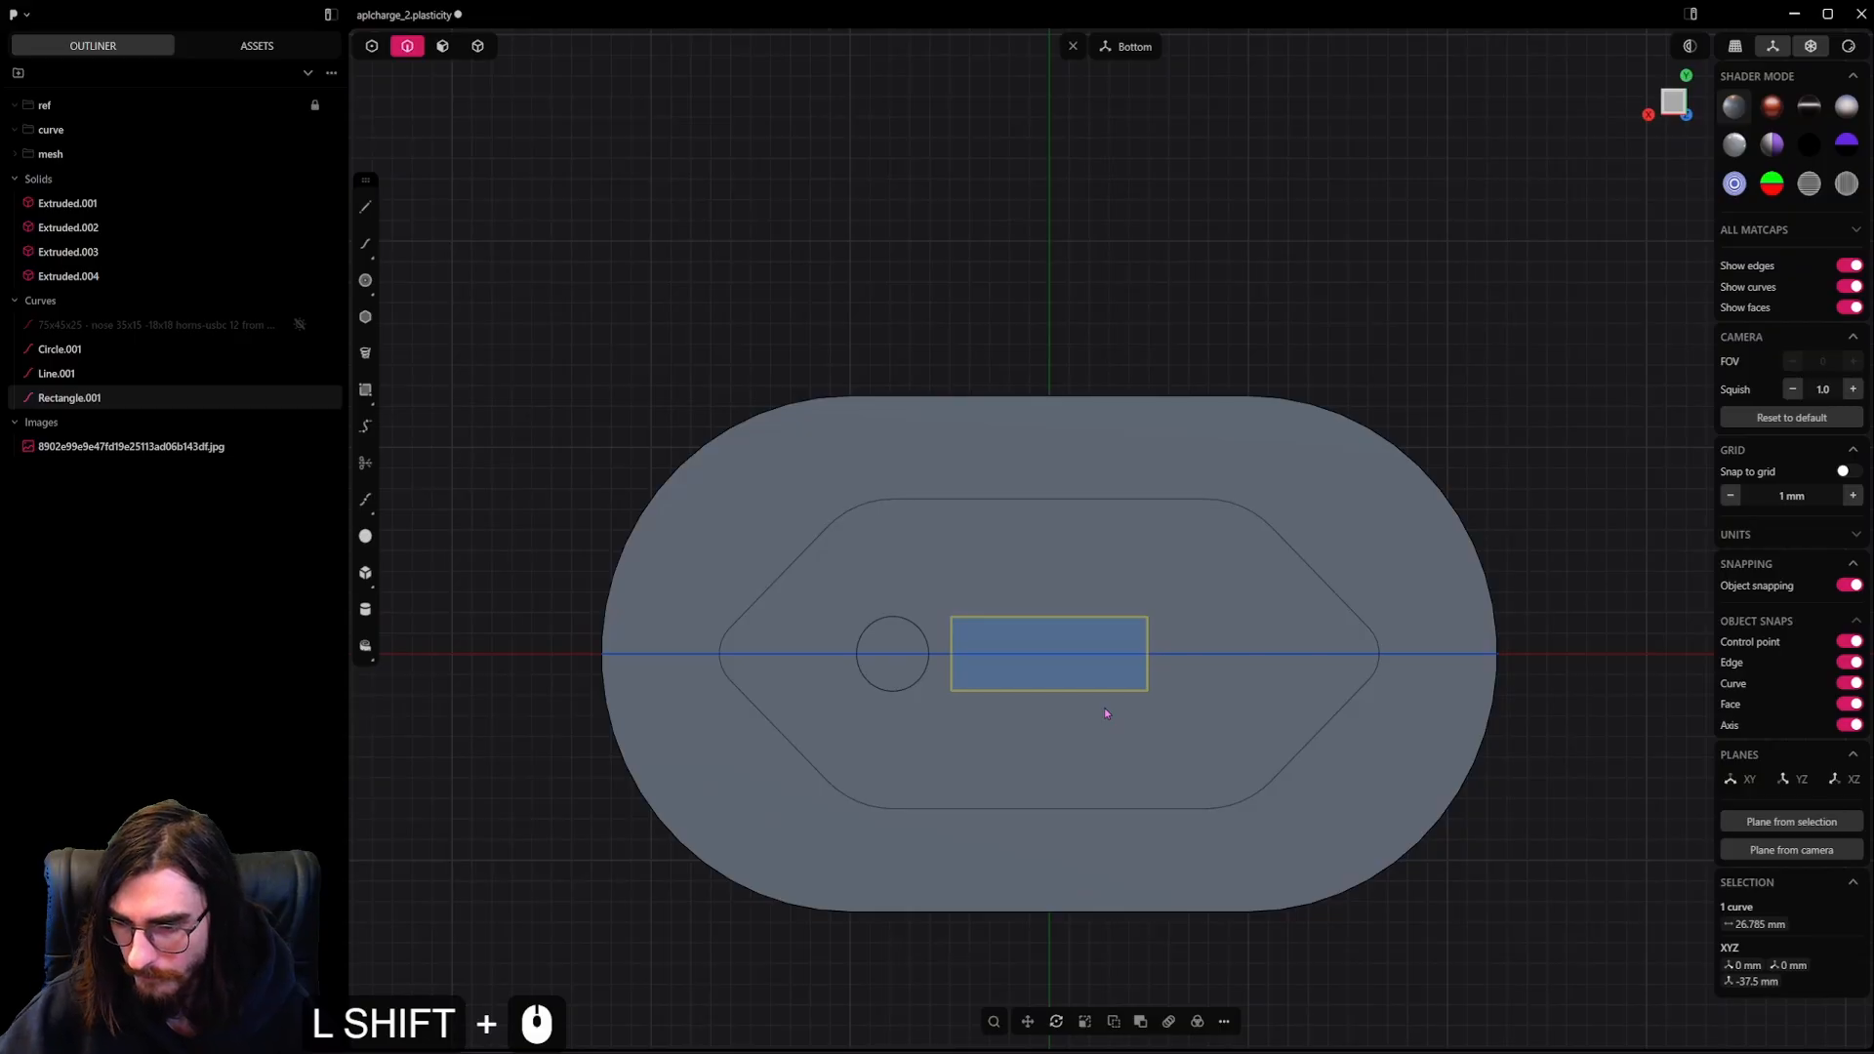
scroll(1106, 714, "up", 2)
key("s")
key("z")
key("y")
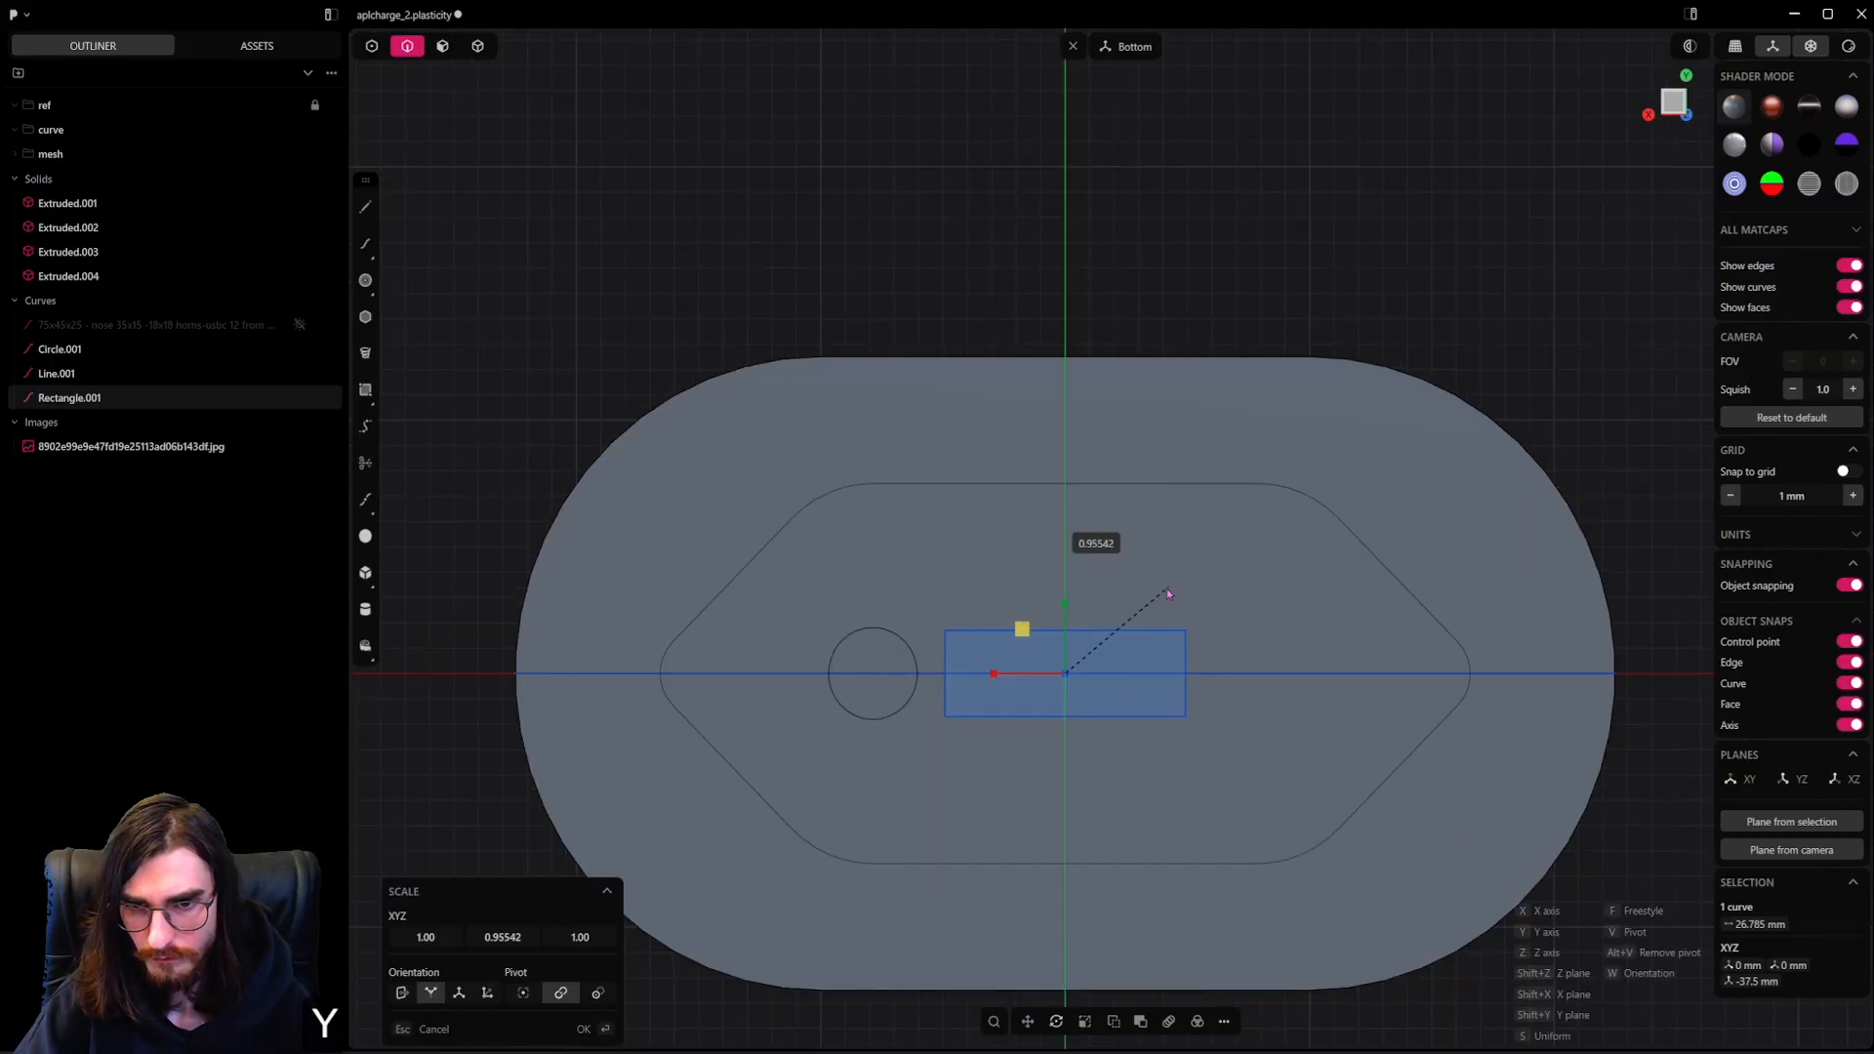
left_click(1152, 600)
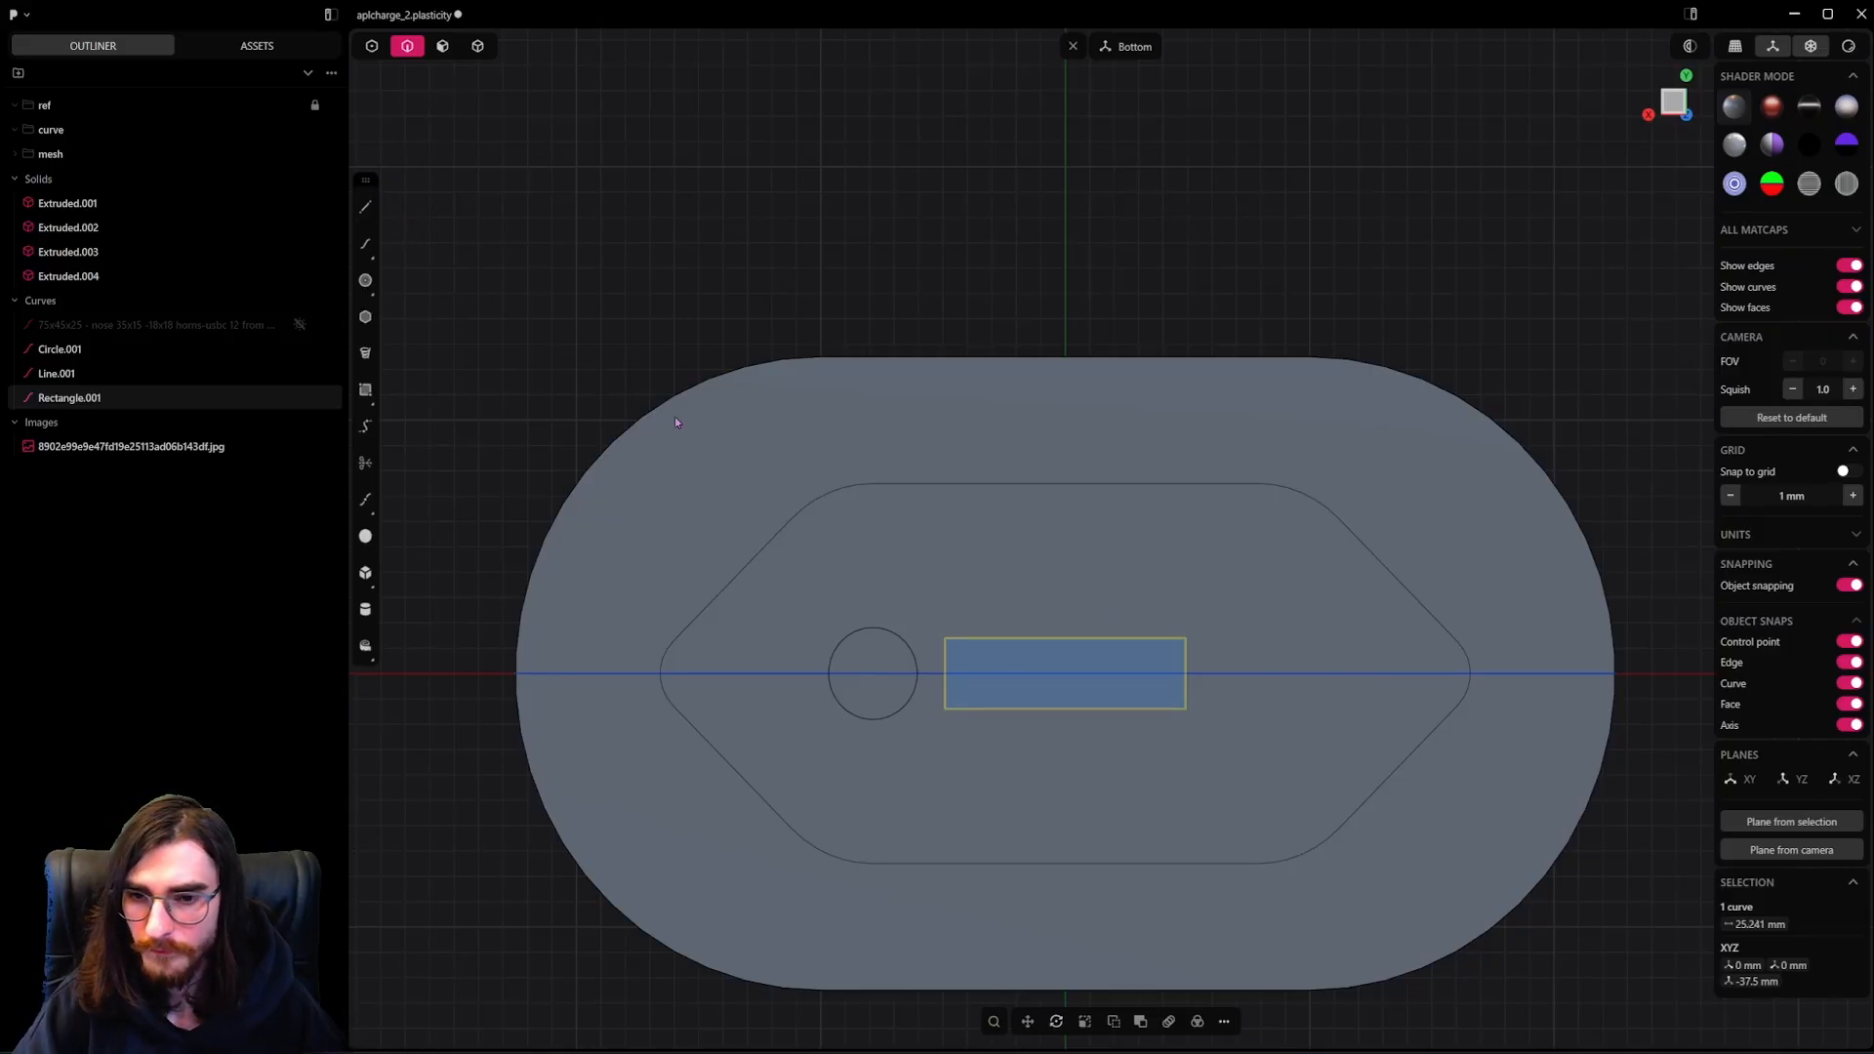
scroll(1036, 652, "up", 8)
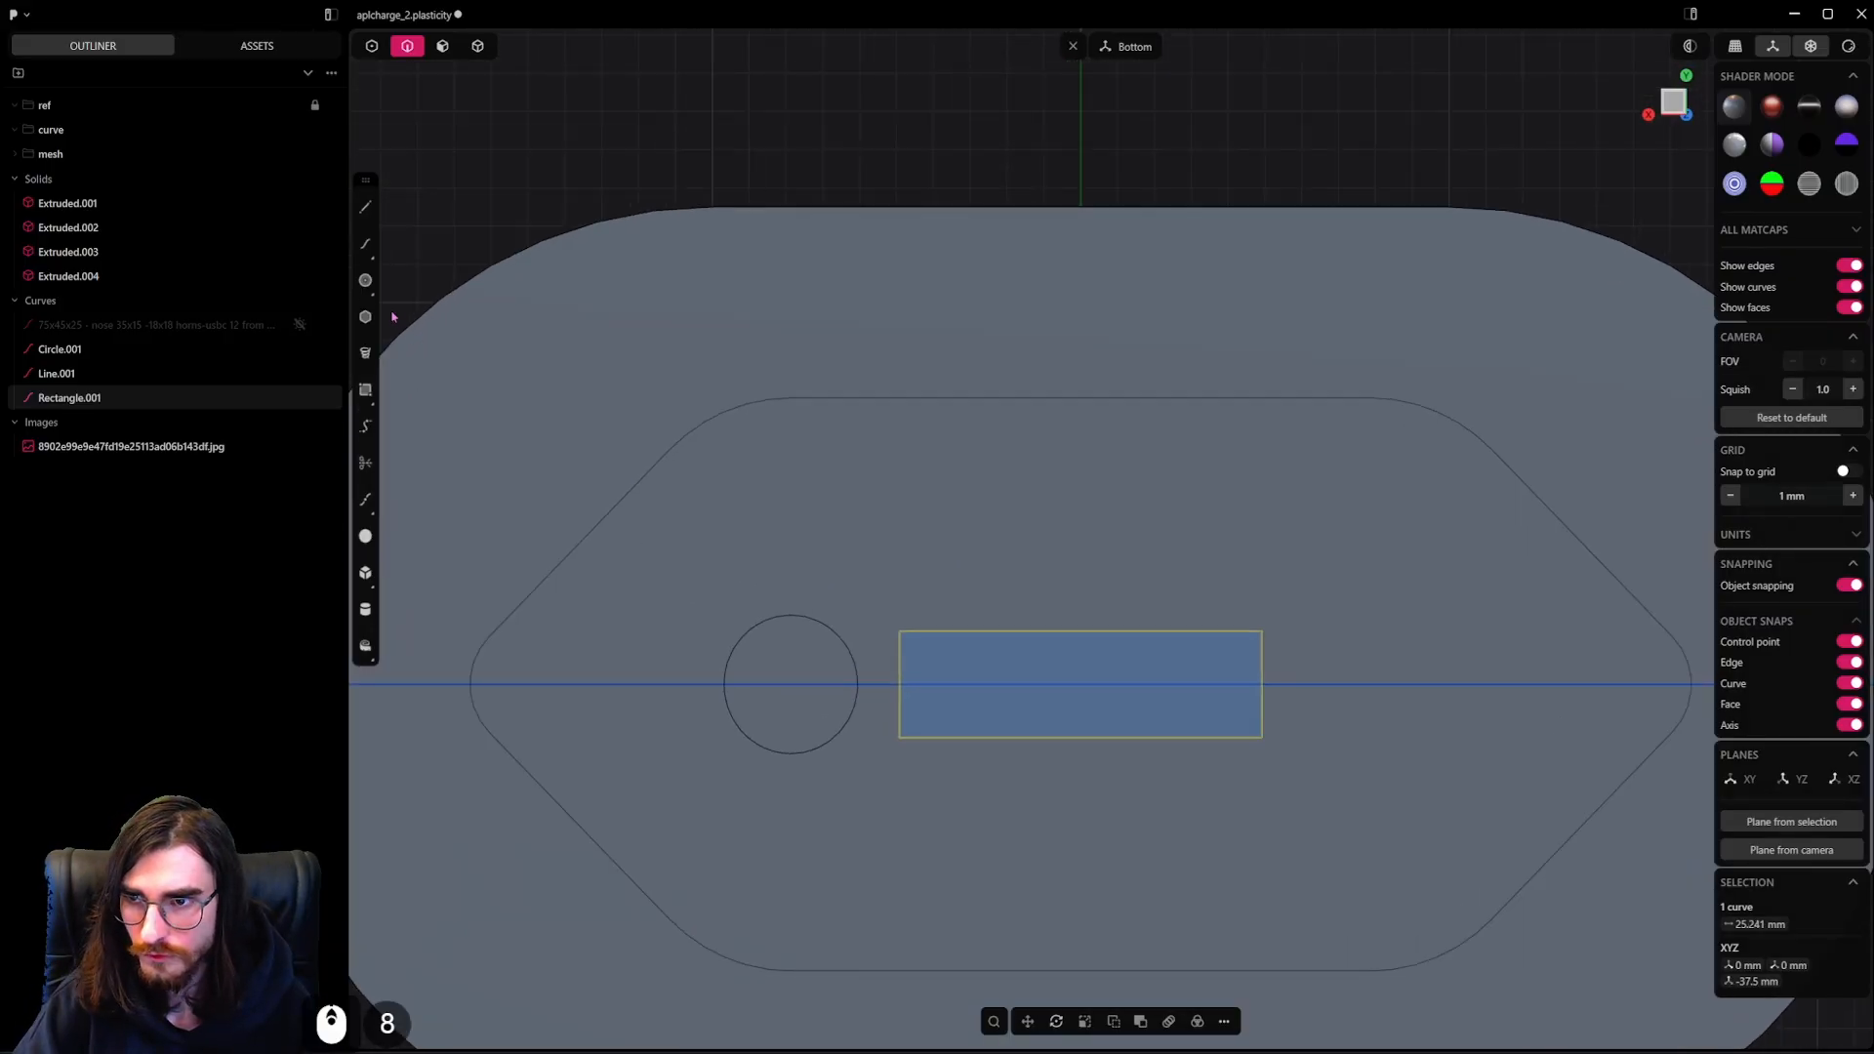
left_click(365, 282)
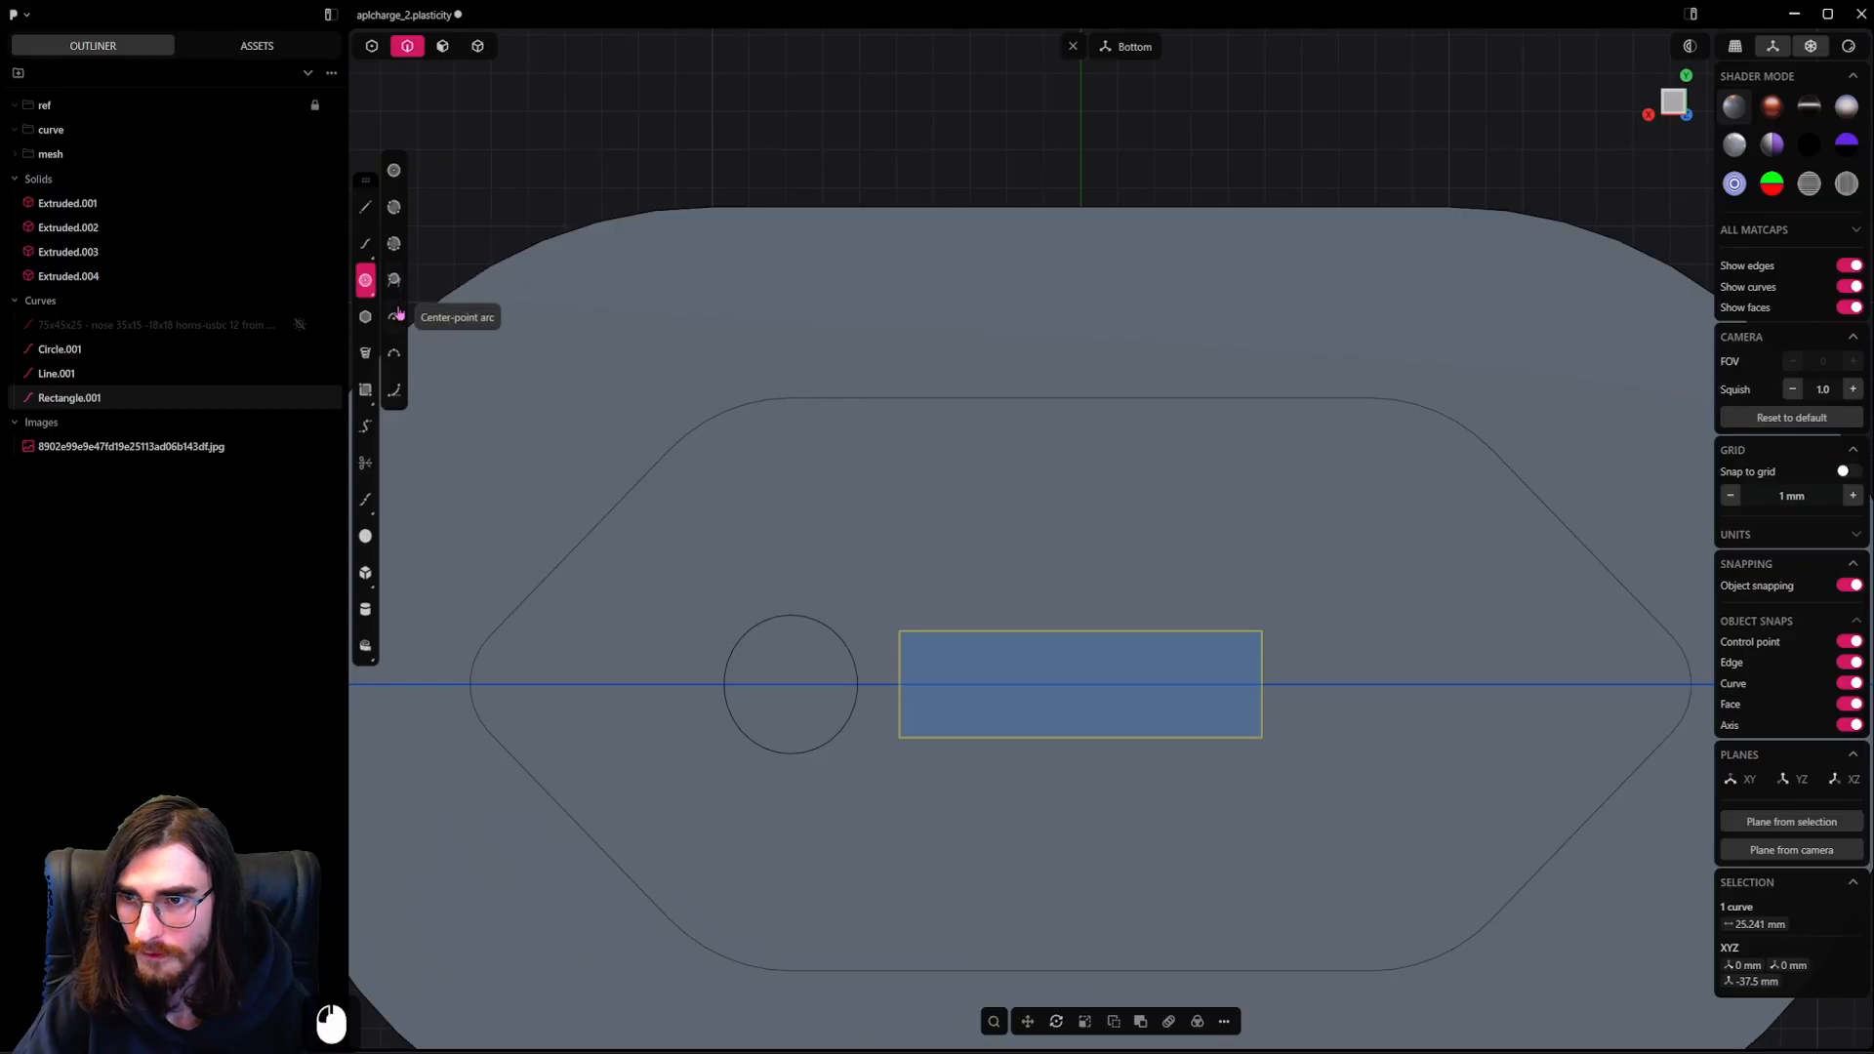
left_click(398, 314)
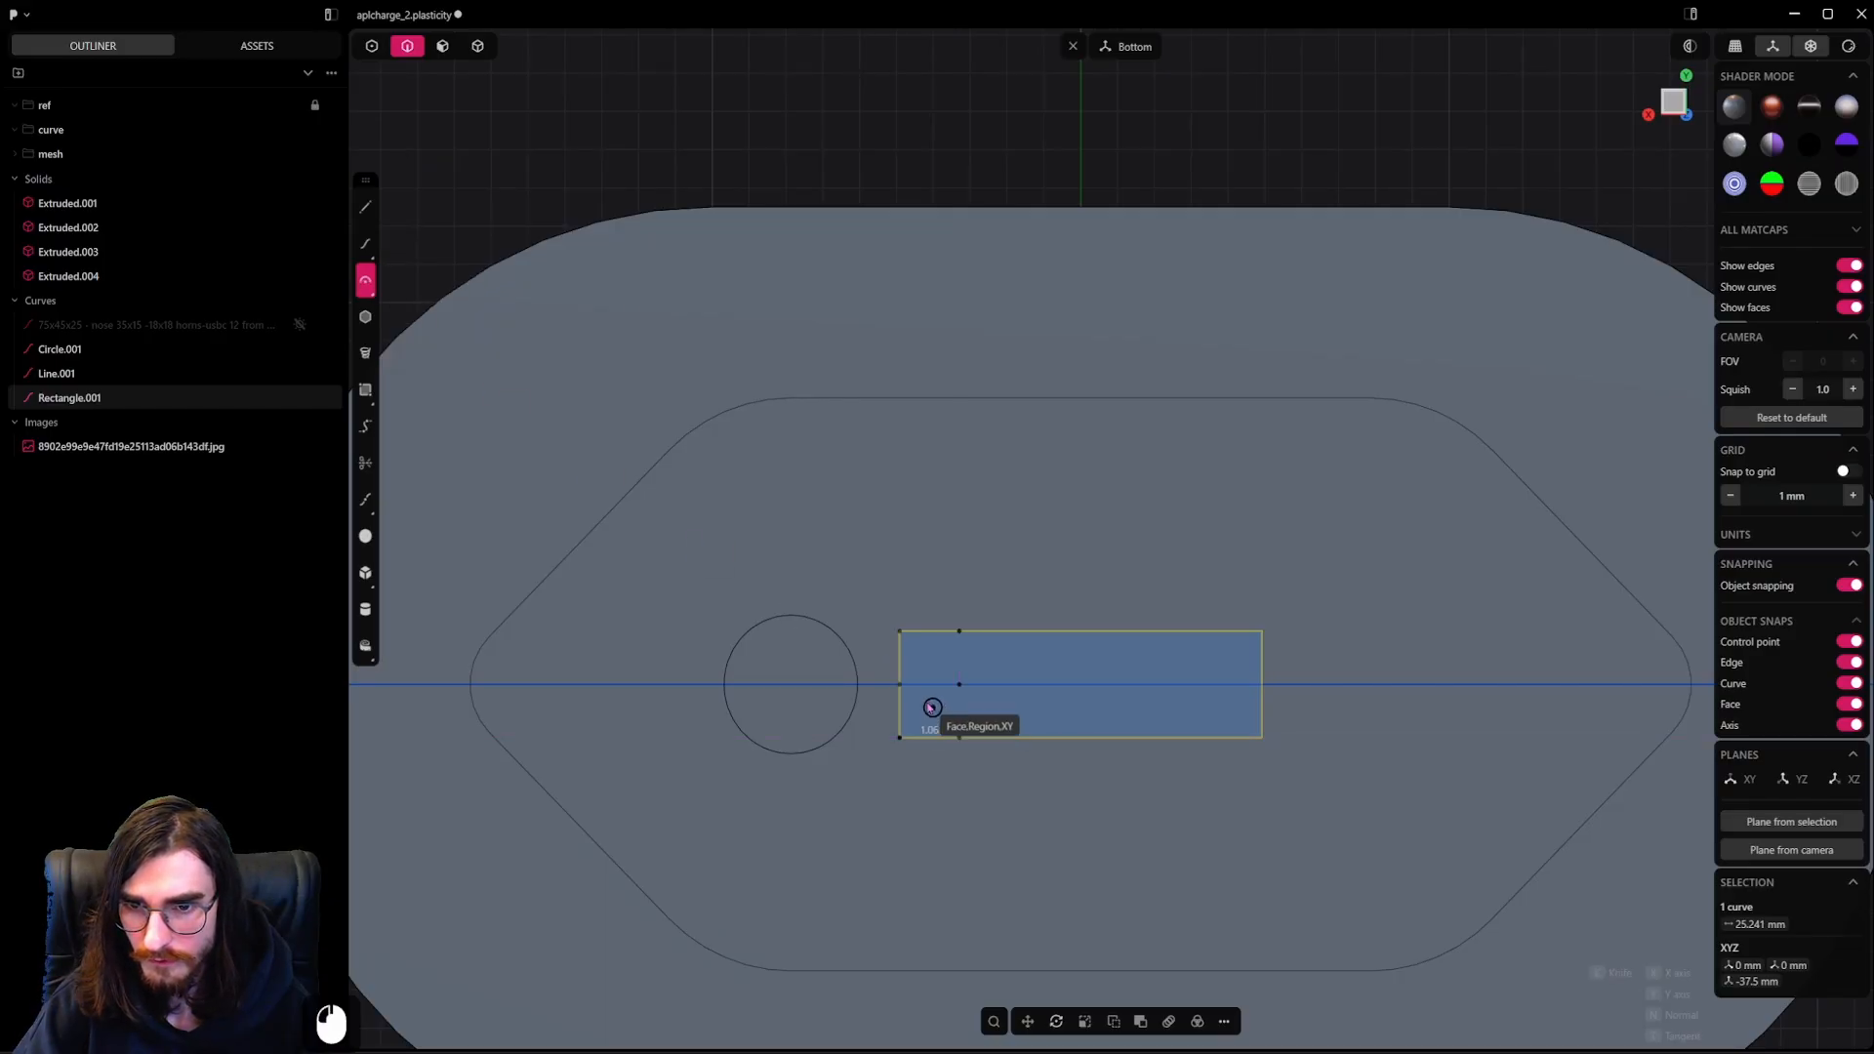
left_click(960, 738)
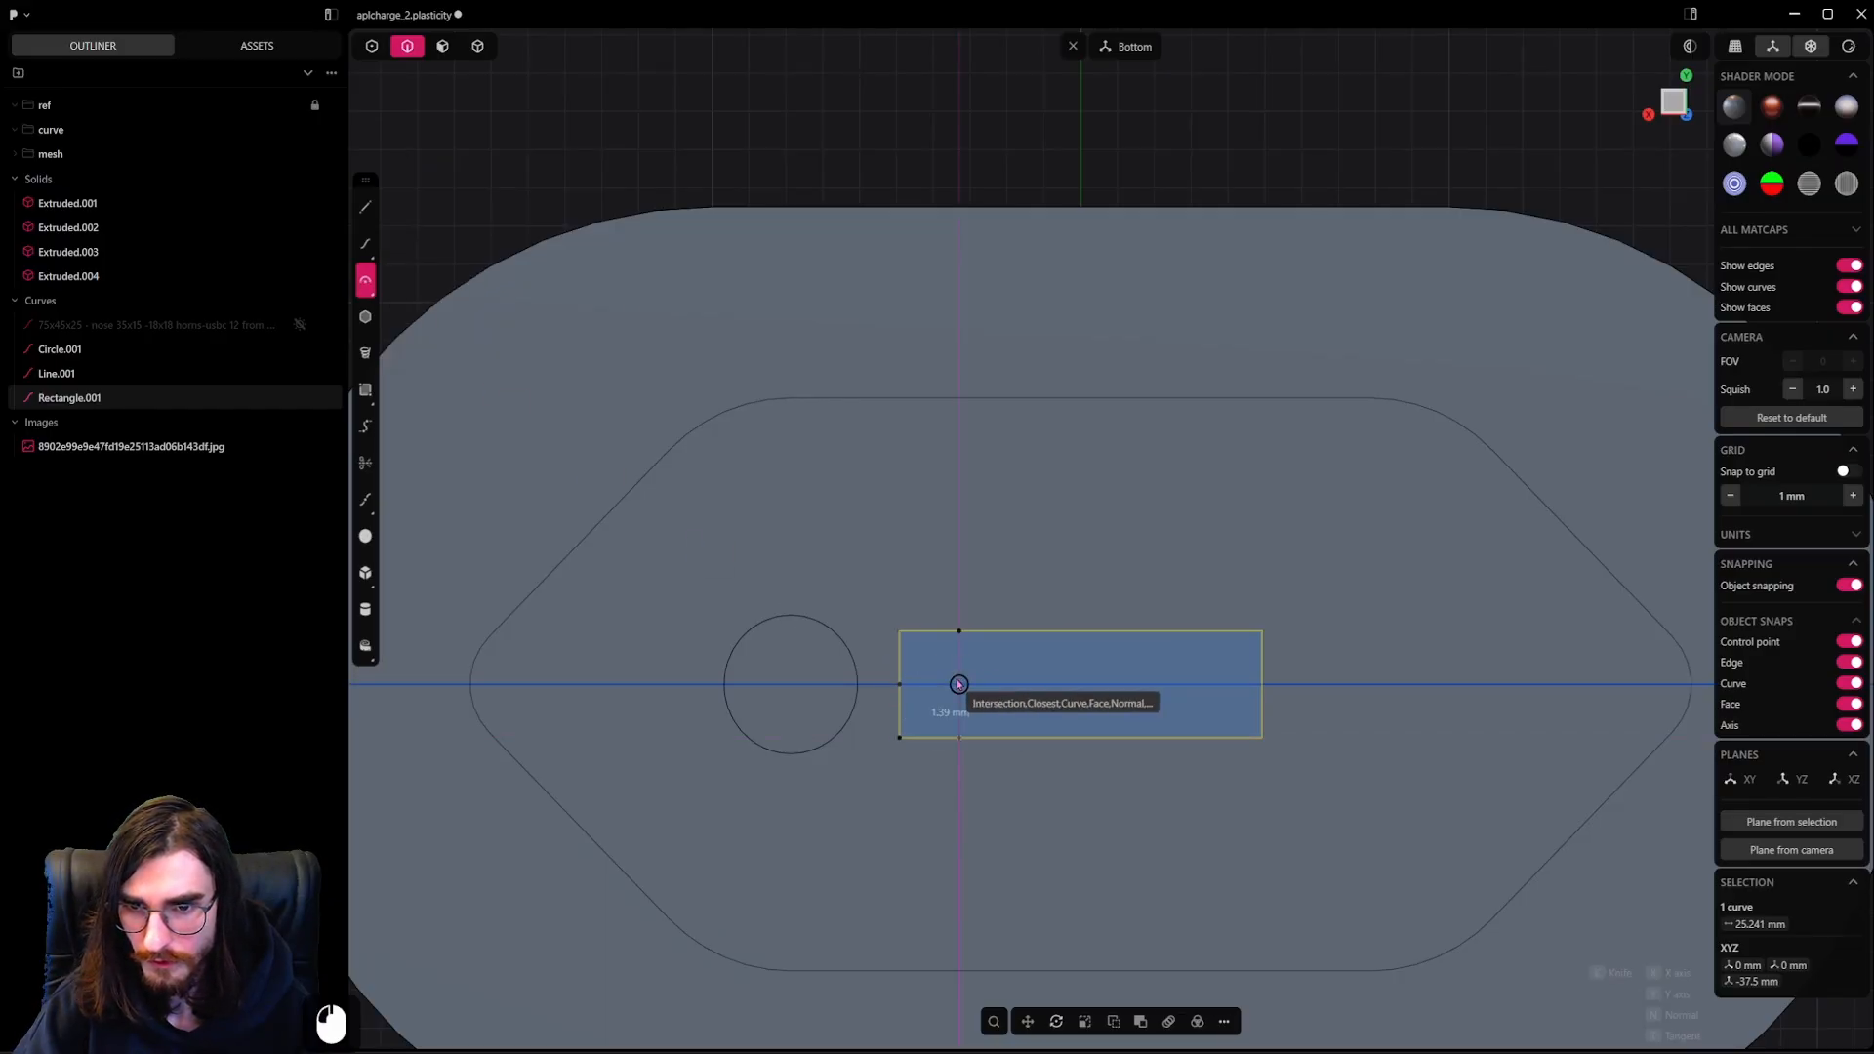
key("Escape")
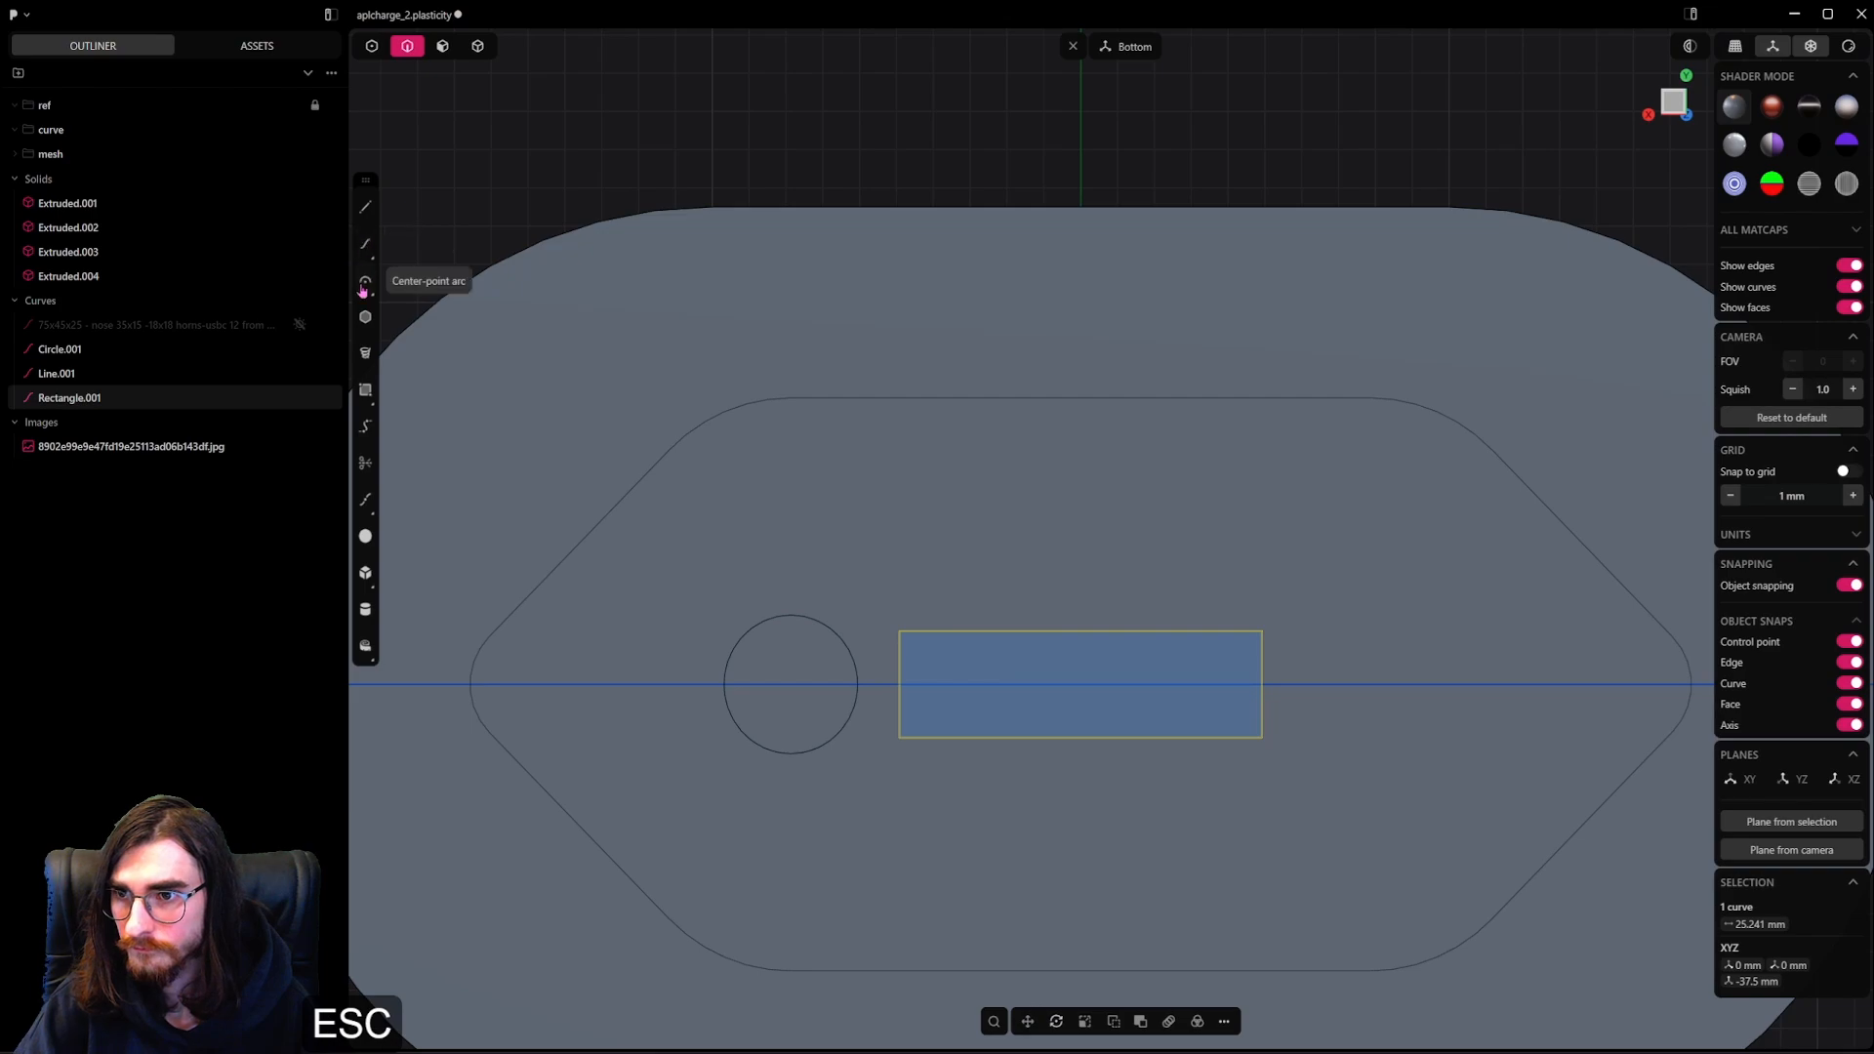
Draw a centre-point semicircular arc about 1.39 mm in radius at the rectangle's end nearest the pin, spanning its full height
left_click(949, 685)
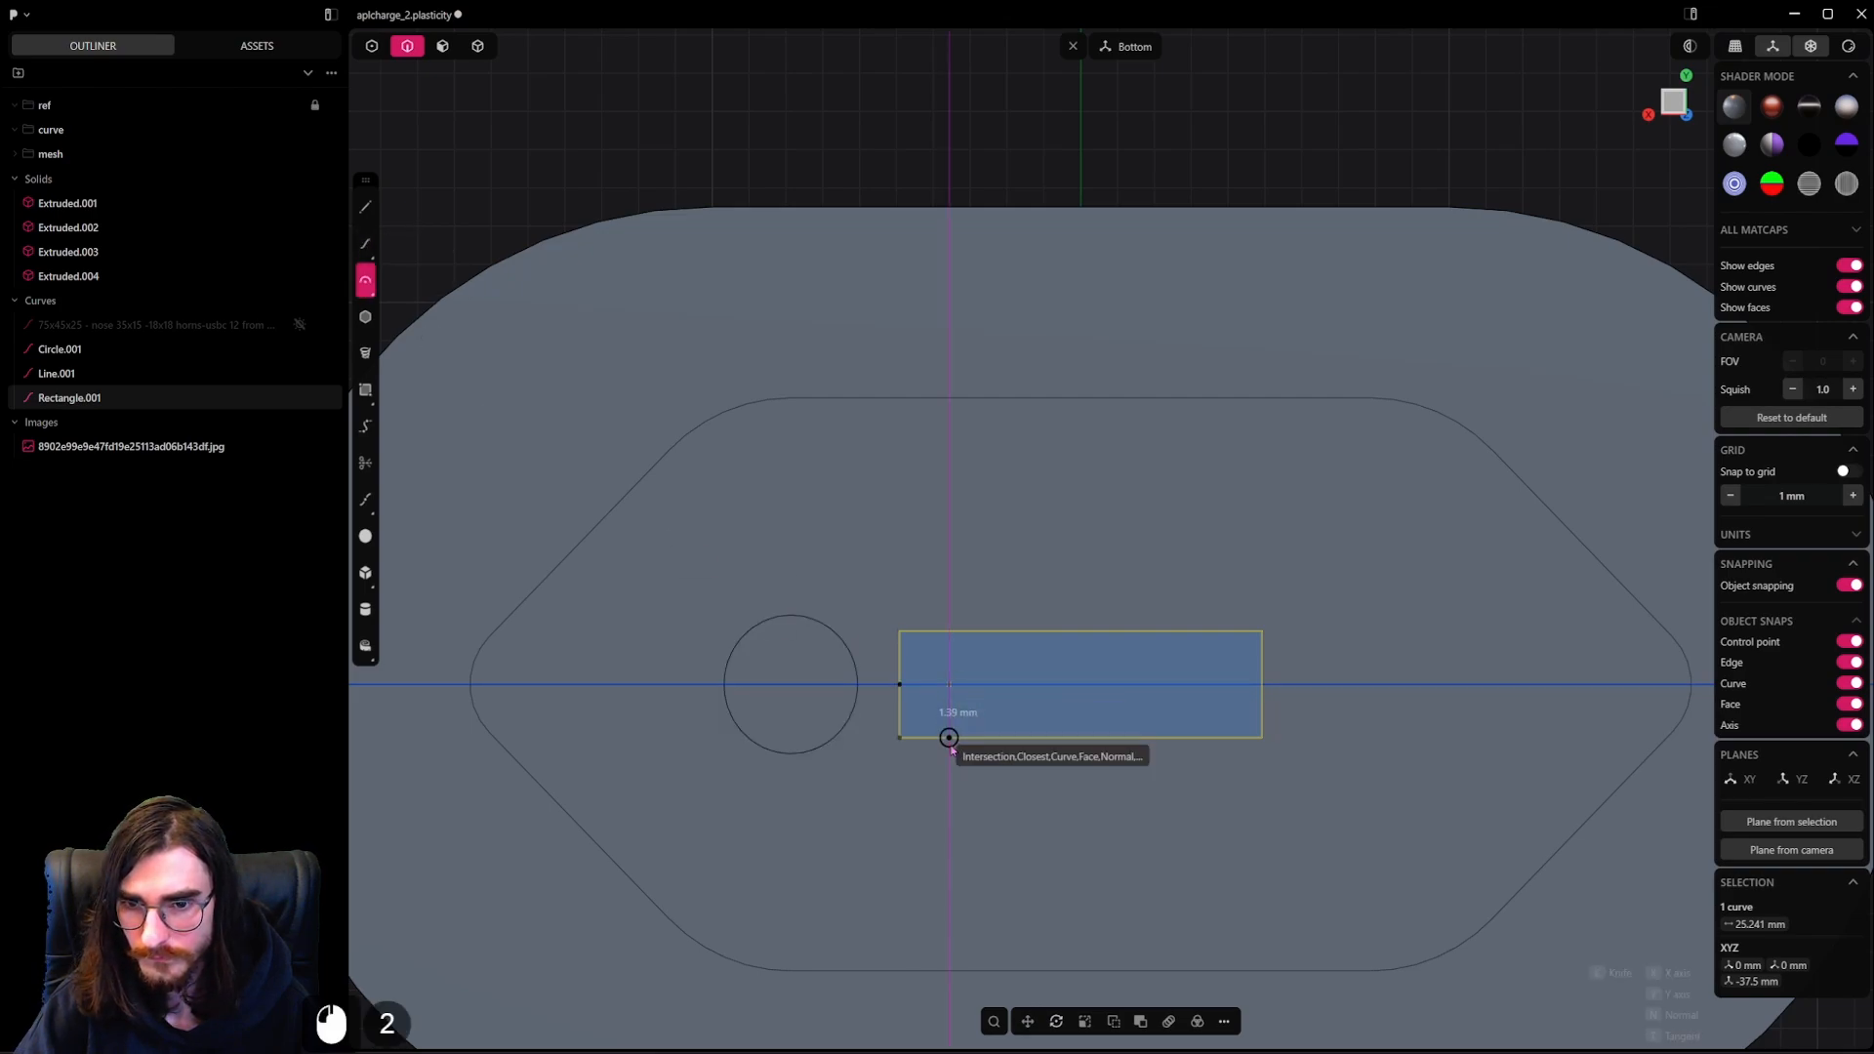
left_click(949, 738)
left_click(949, 632)
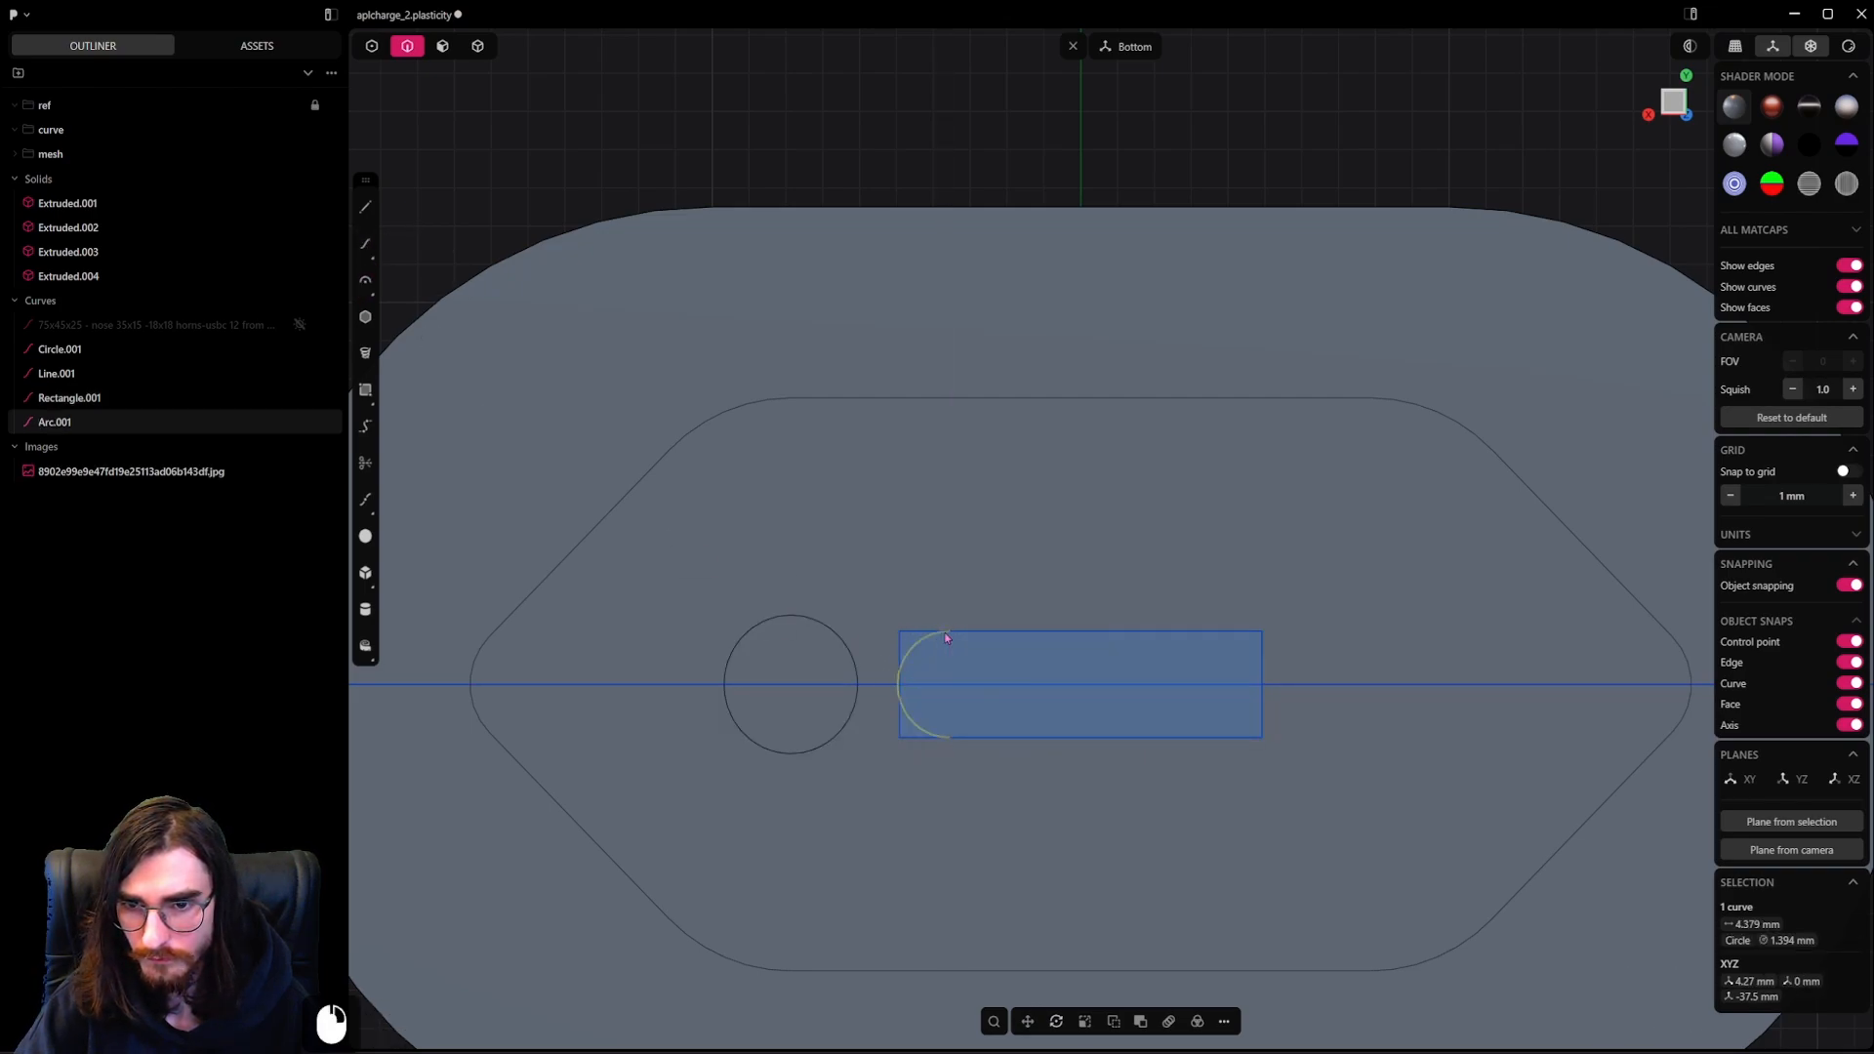
Move the arc about 0.27 mm along X toward the rectangle's centre
key("g")
key("x")
key("y")
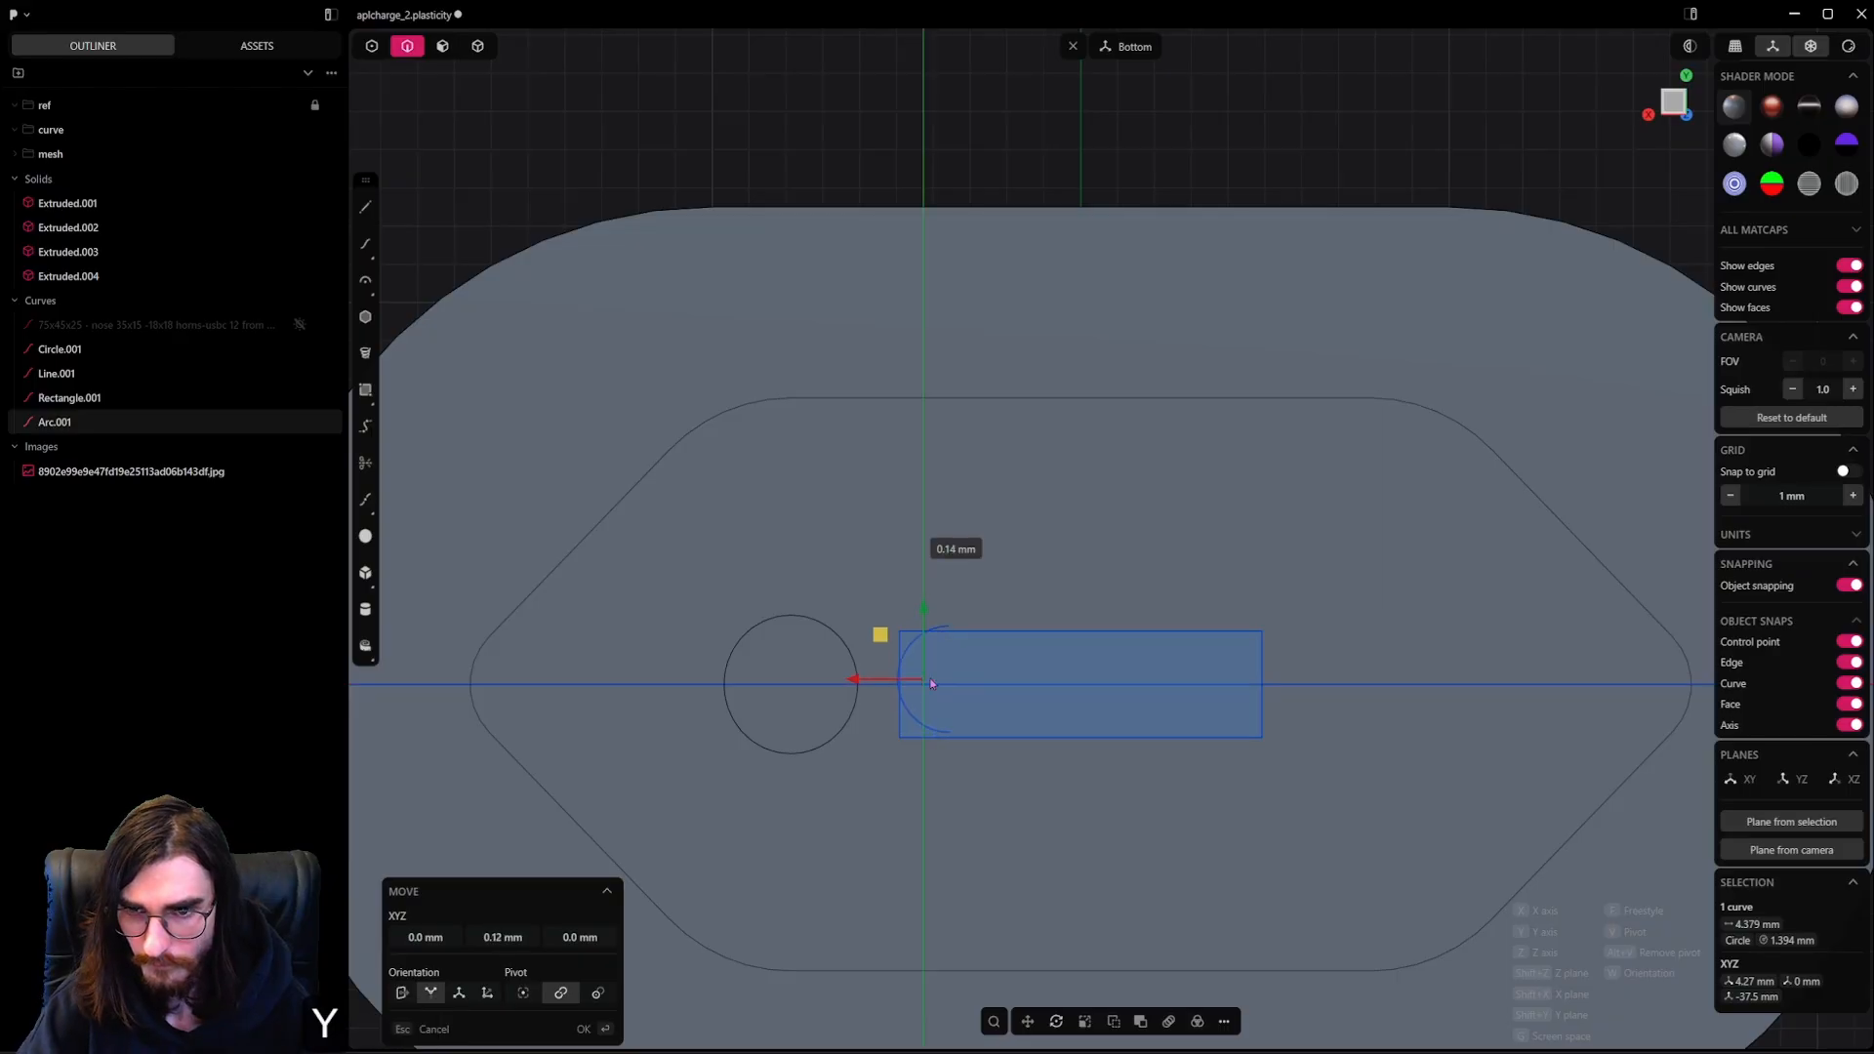
key("x")
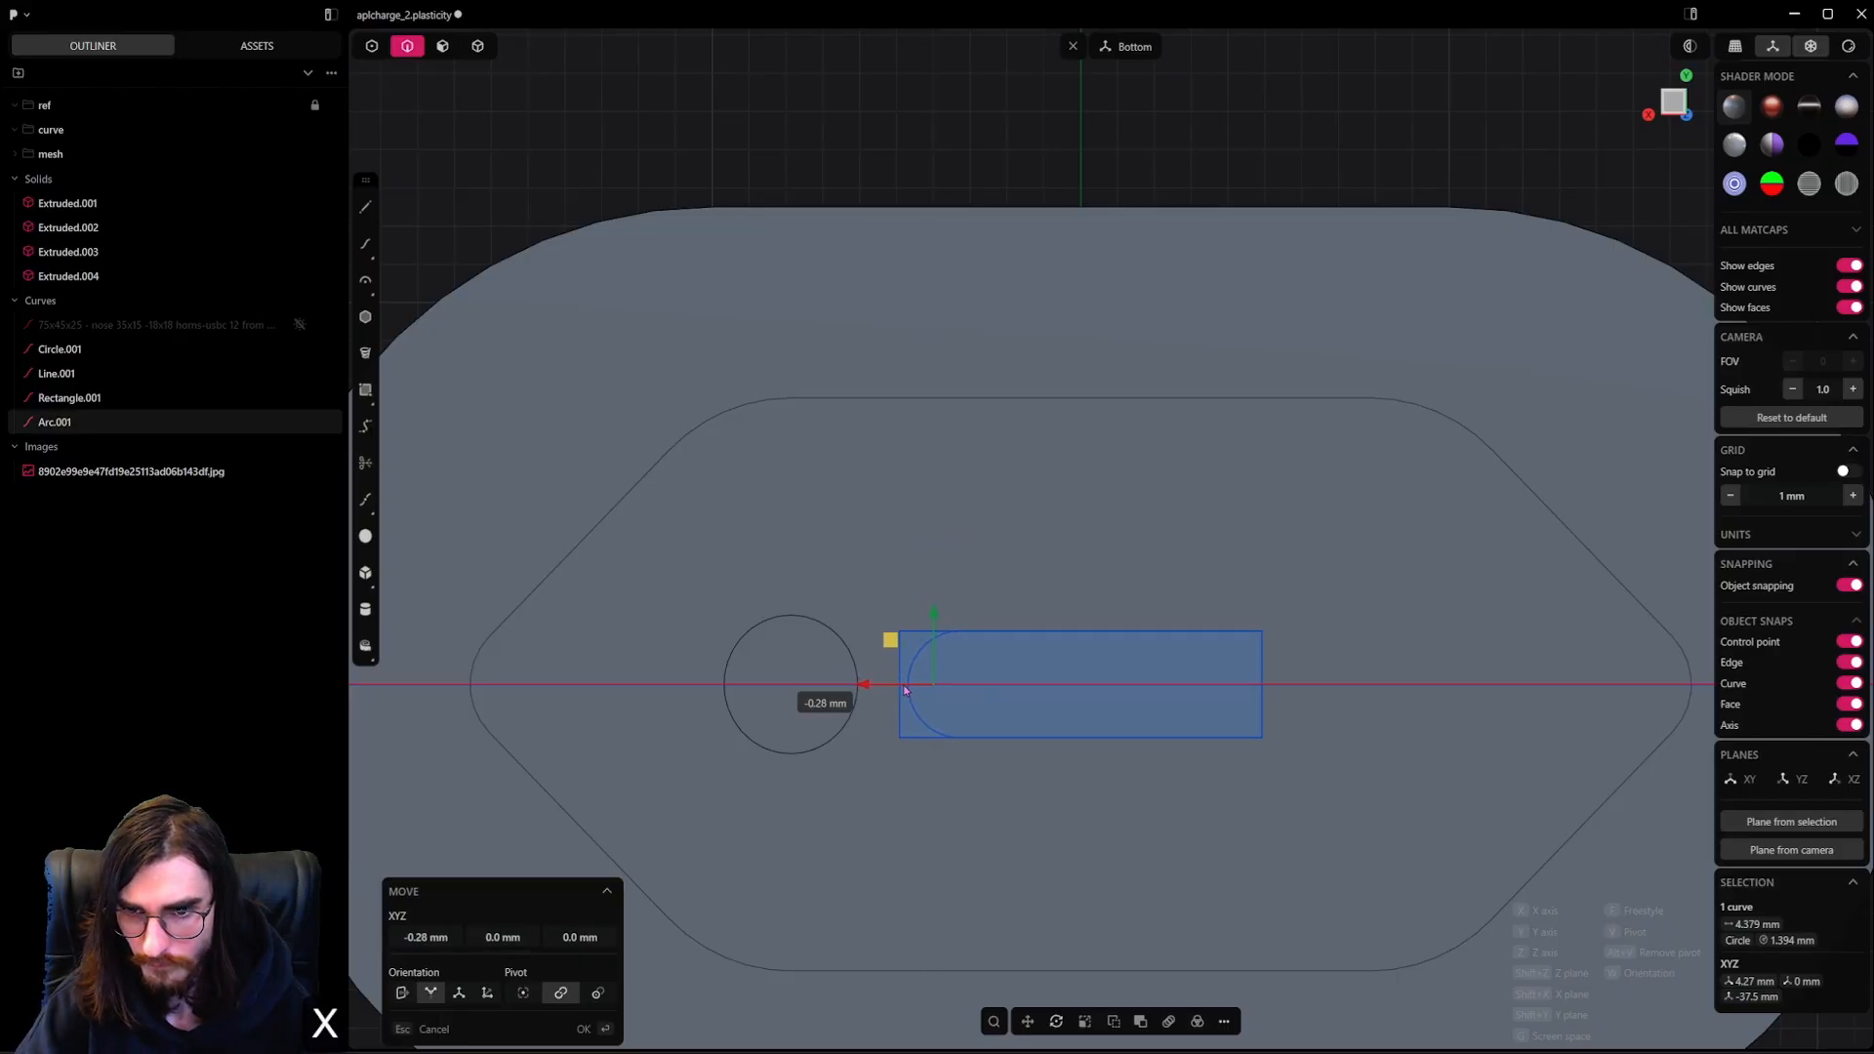
key("shift")
left_click(903, 692, "shift")
scroll(1033, 592, "down", 6, "shift")
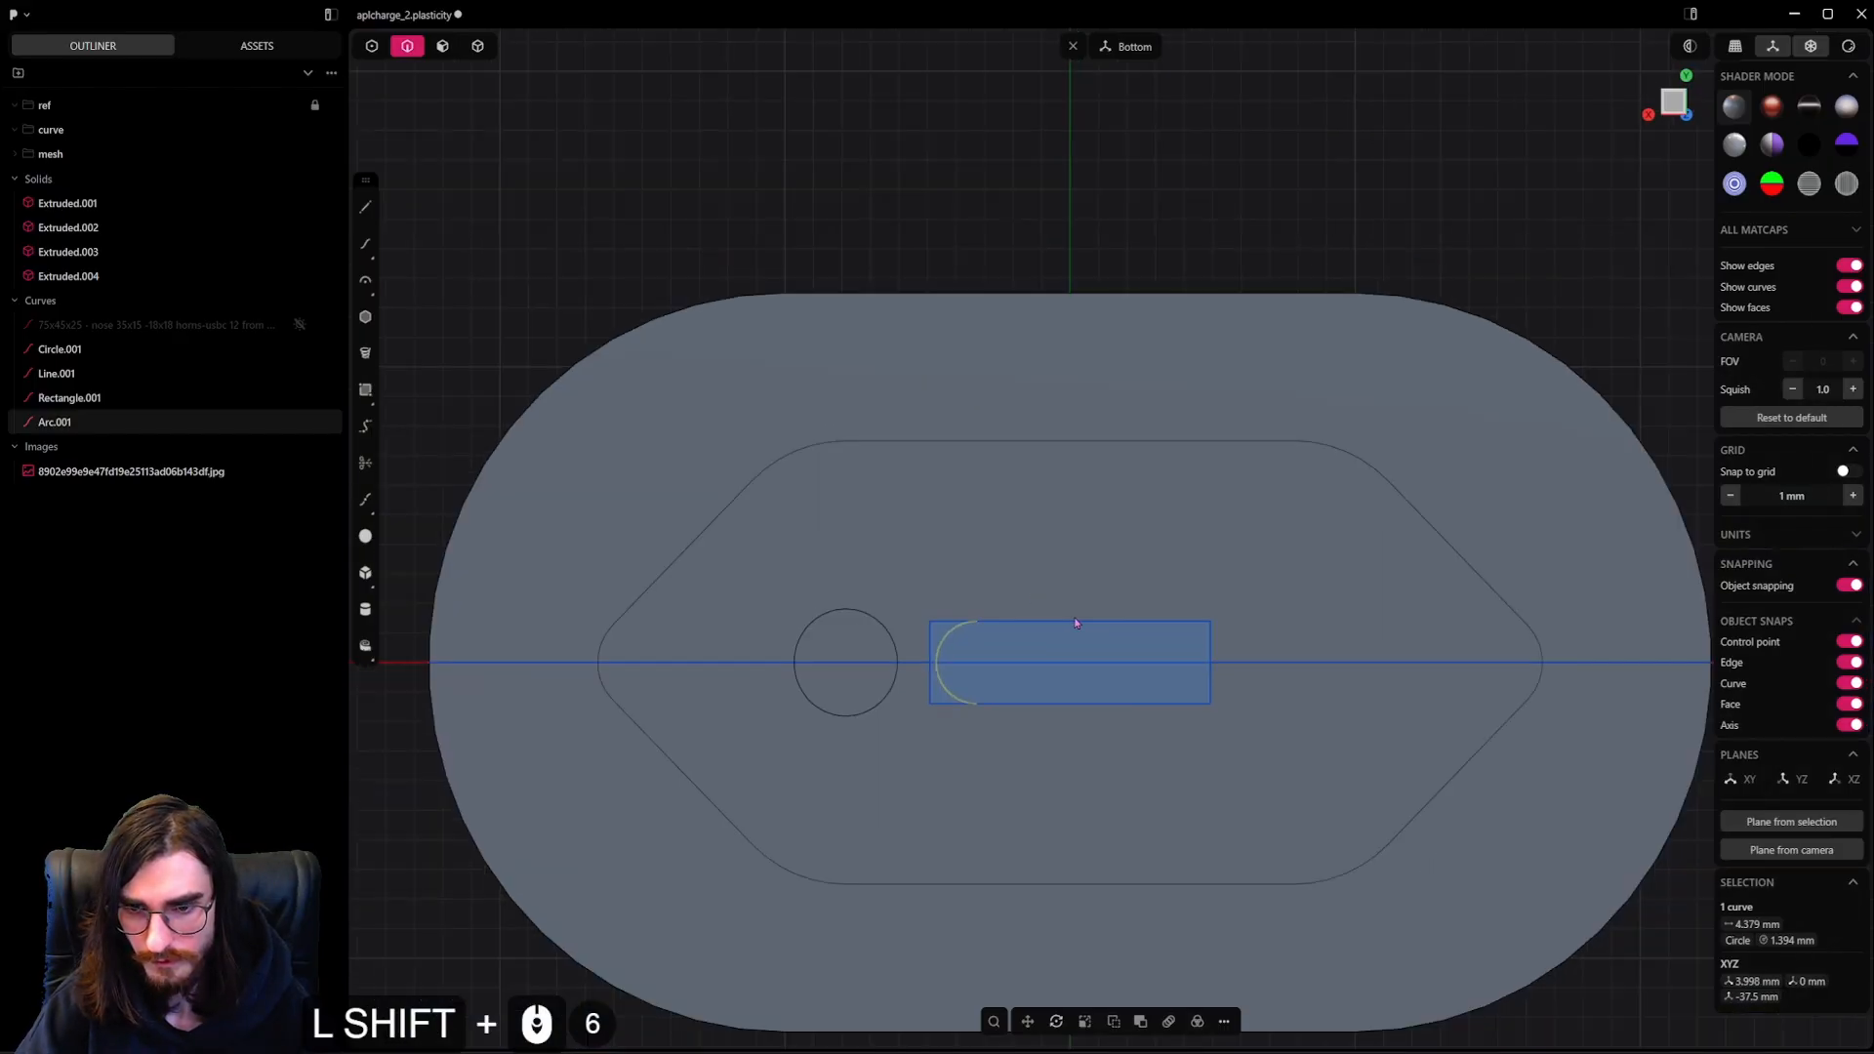
Mirror the arc along X to the opposite end of the port rectangle
key("shift+alt")
key("shift+alt+x")
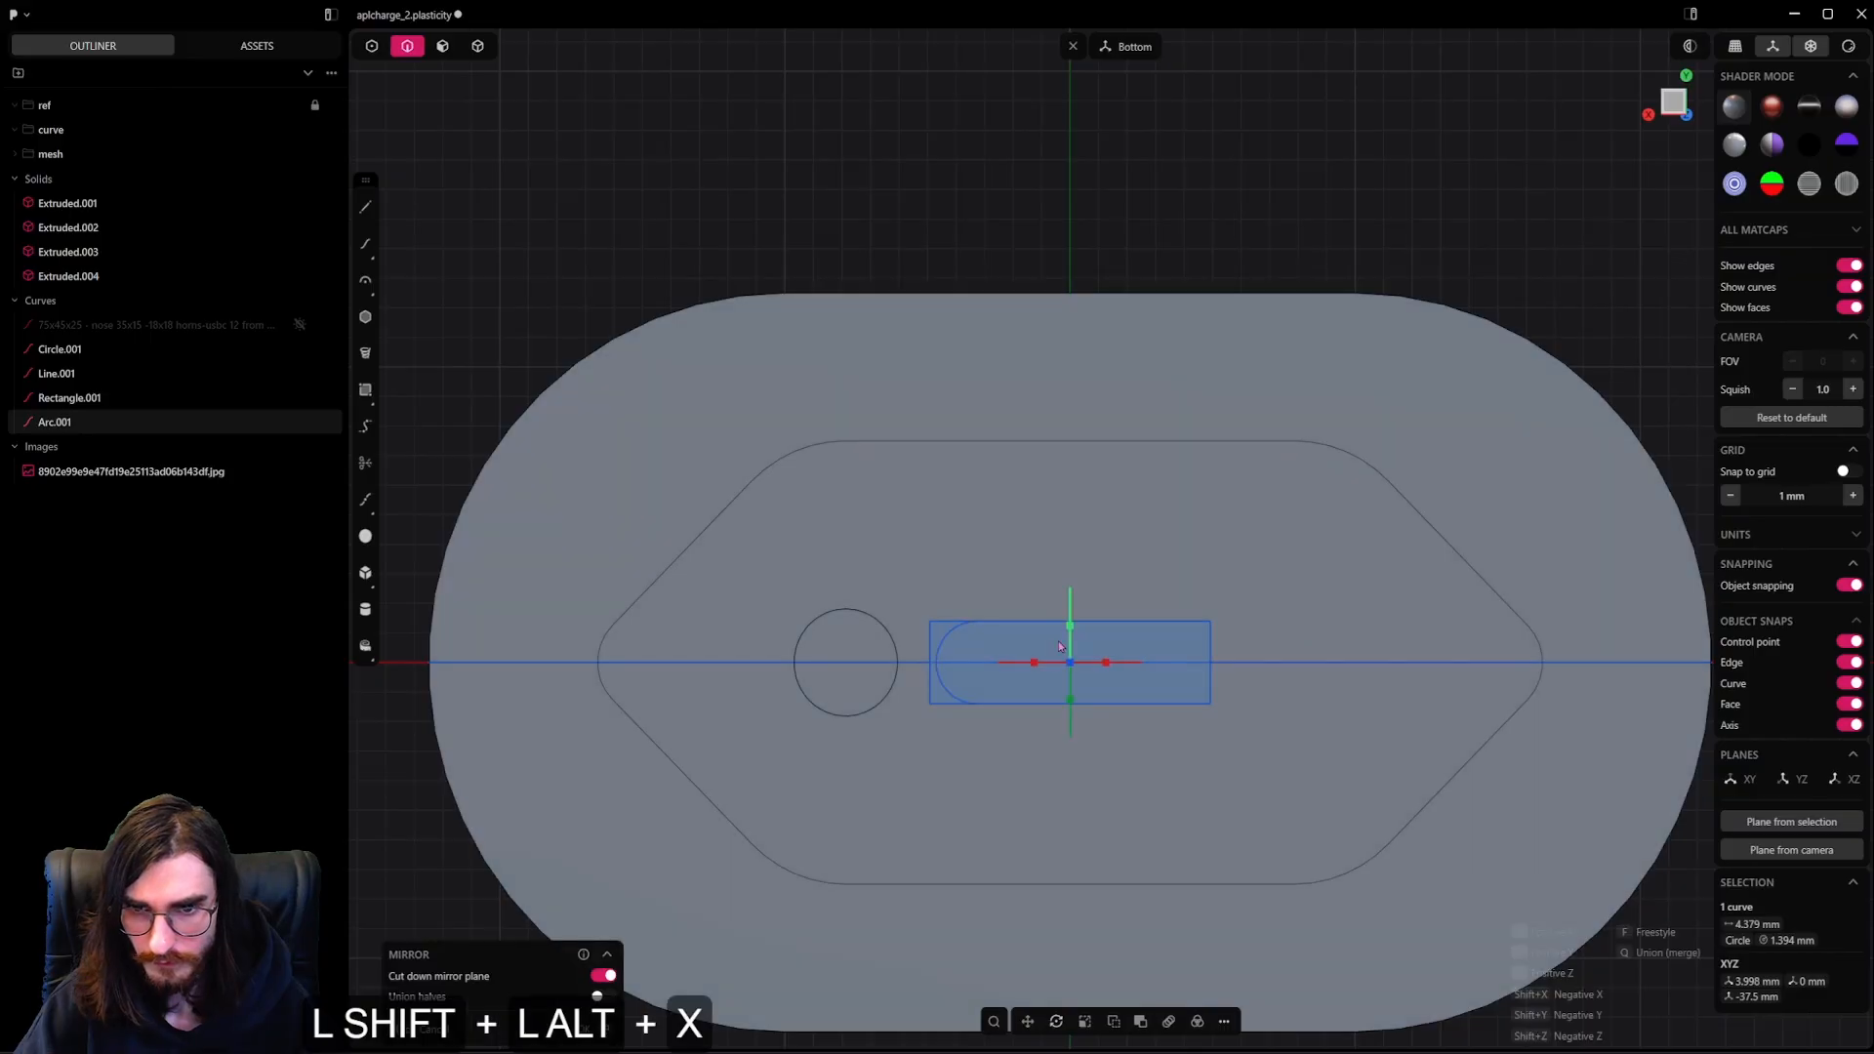
left_click(1036, 666, "shift")
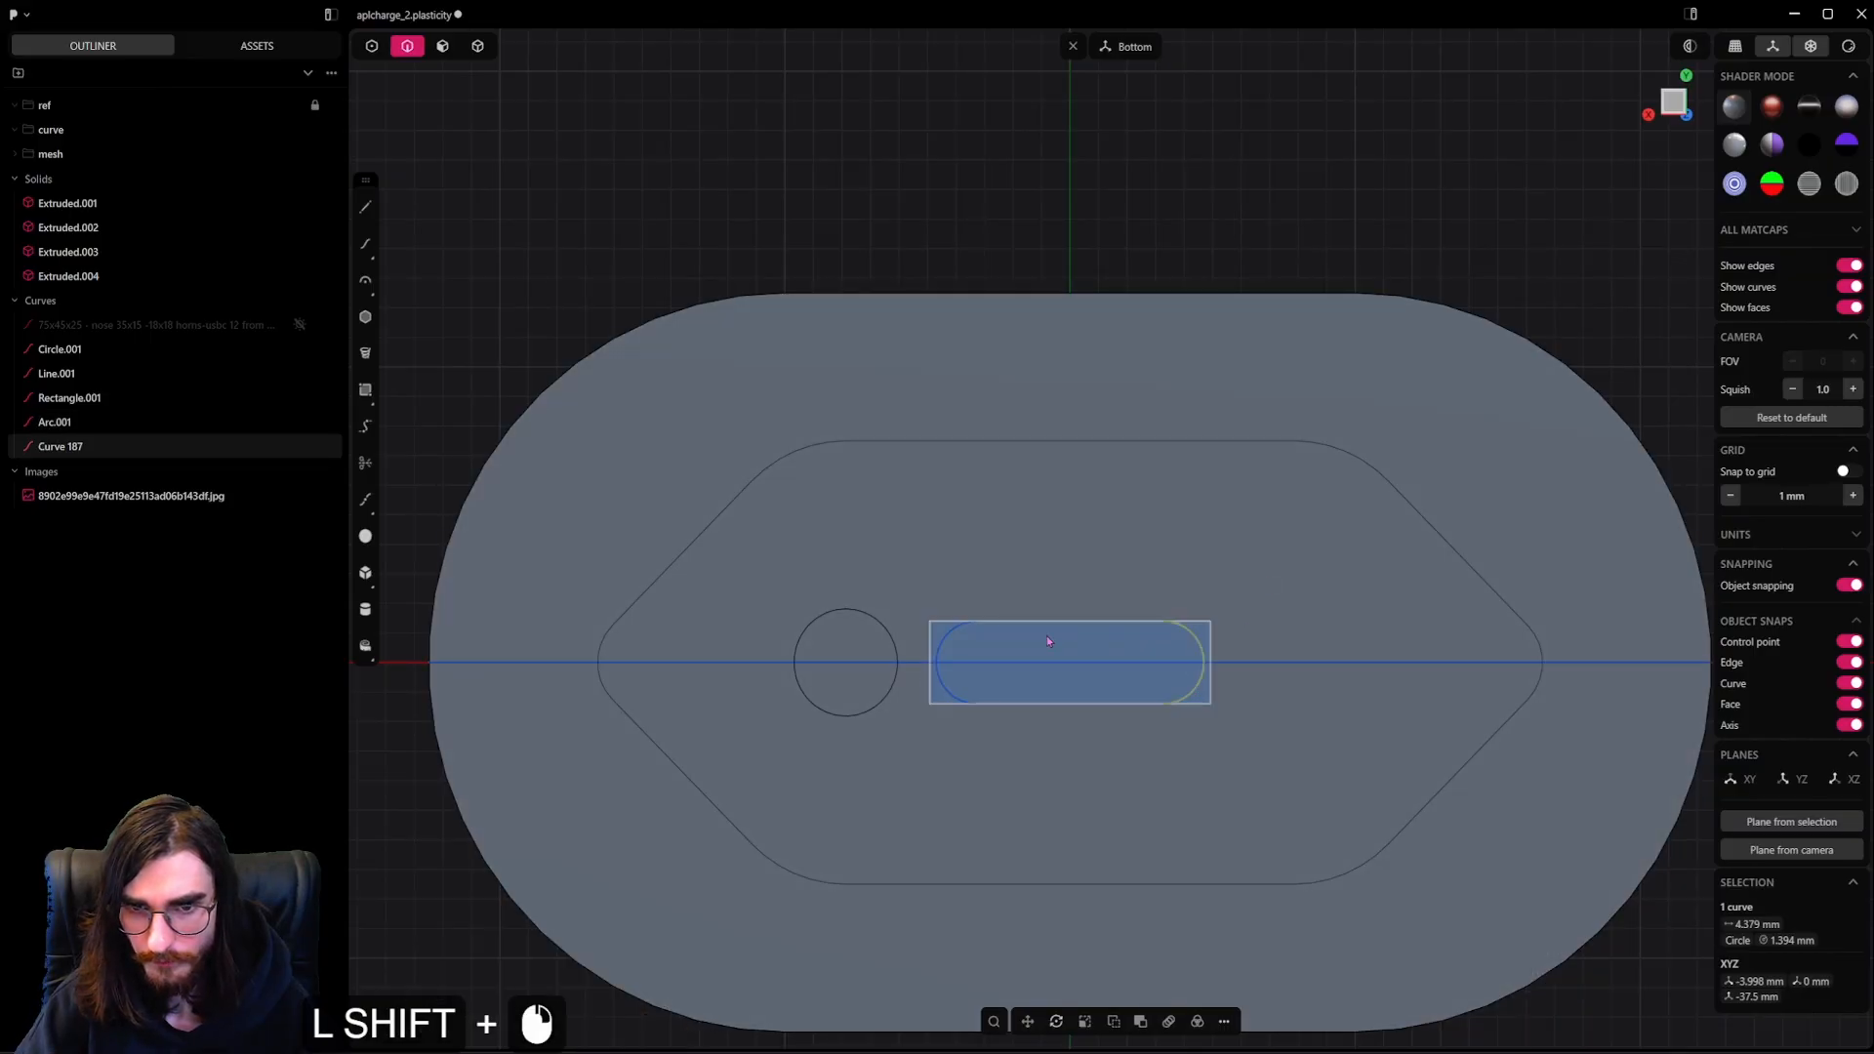
Extrude both halves of the rounded port region about 3.2 mm outward from the body's bottom face
left_click(442, 46, "shift")
left_click(1086, 649, "shift")
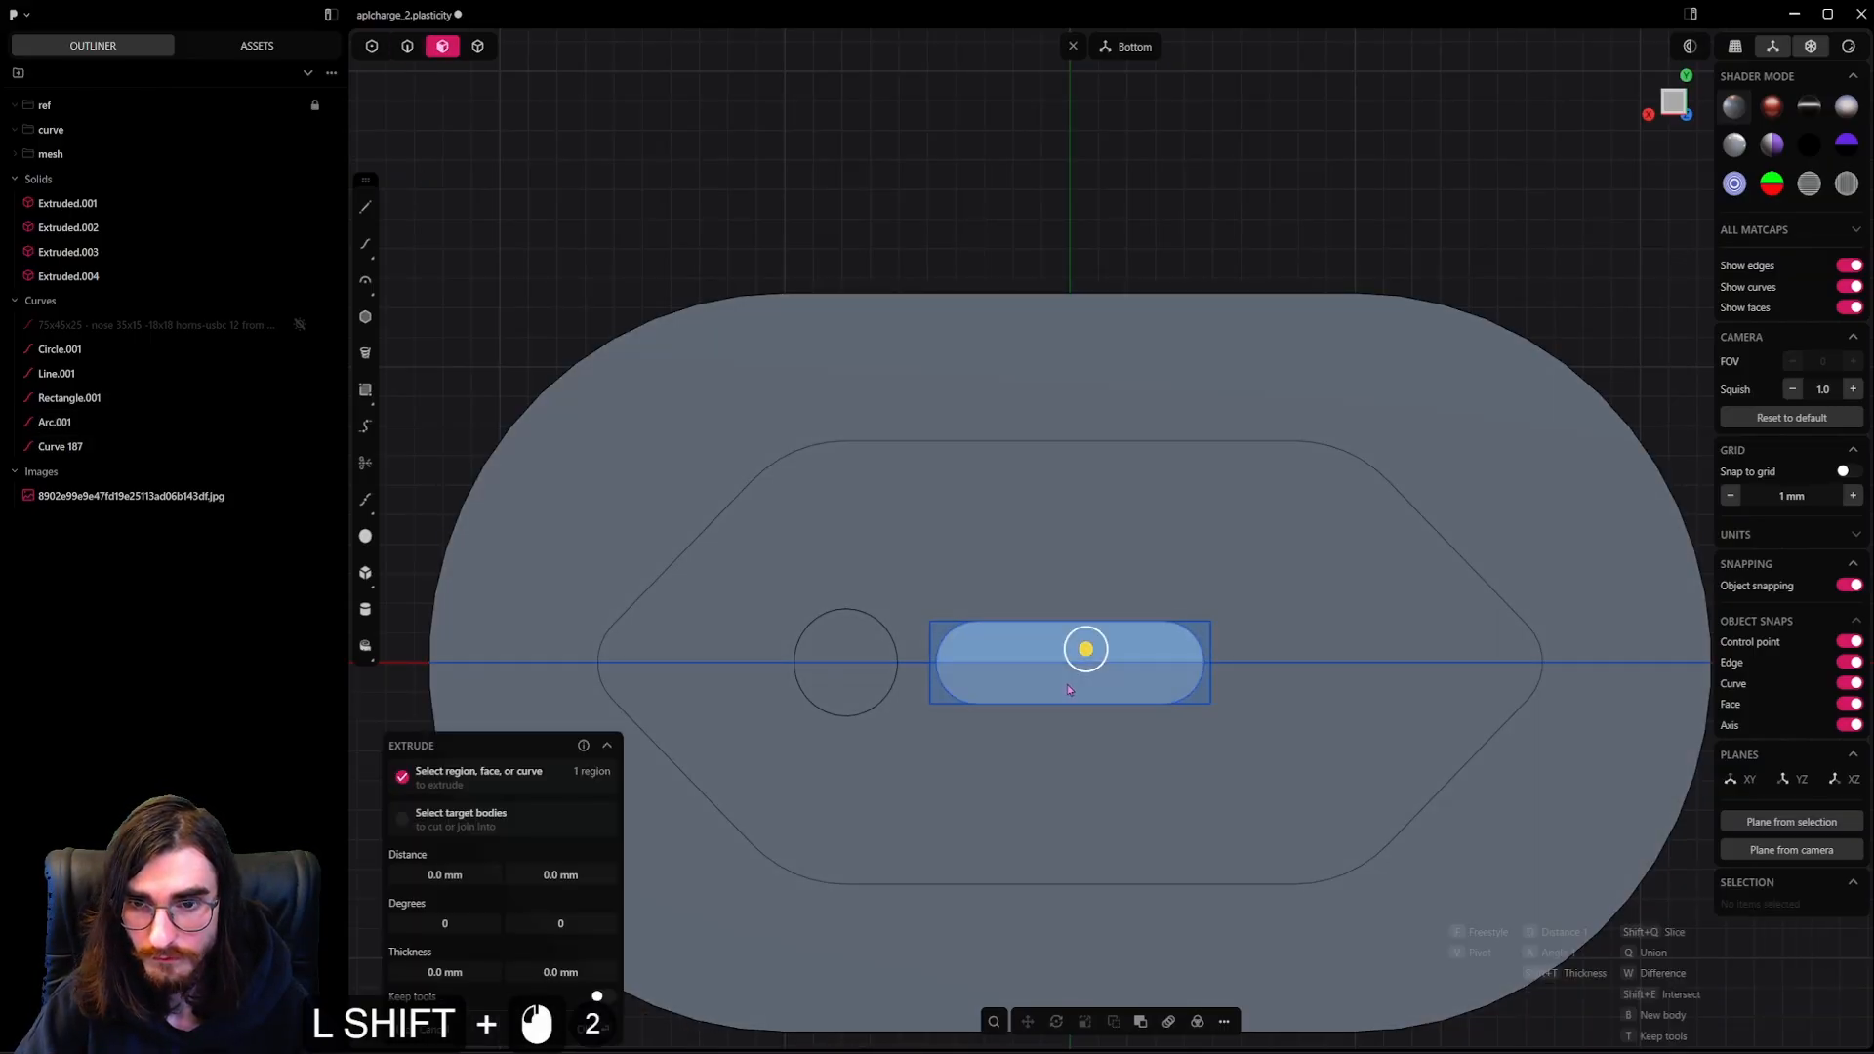
left_click(1067, 682, "shift")
scroll(1062, 644, "up", 3)
middle_click_drag(1061, 645, 1030, 436)
left_click_drag(1091, 571, 1074, 439)
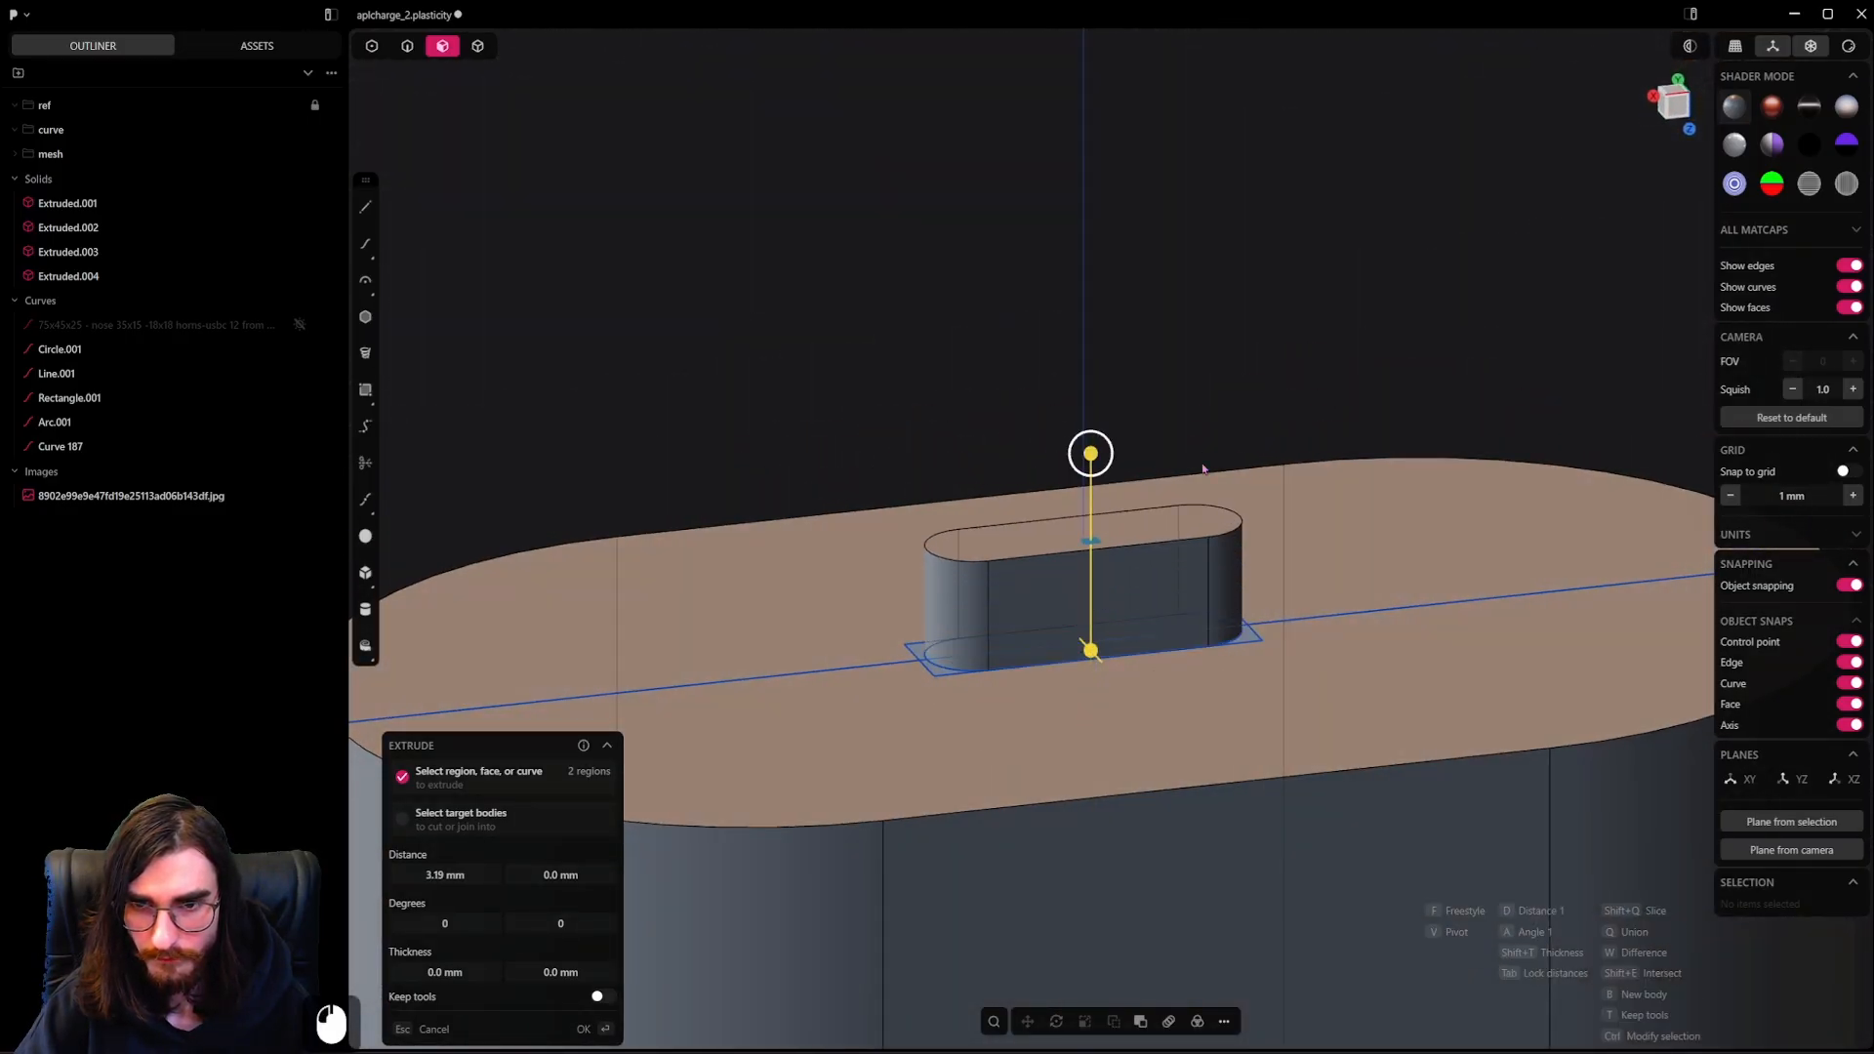
right_click(1203, 470)
Delete the leftover circle, line, rectangle and arc curves used for the pin and port
middle_click_drag(1203, 471, 1074, 527)
left_click(96, 469)
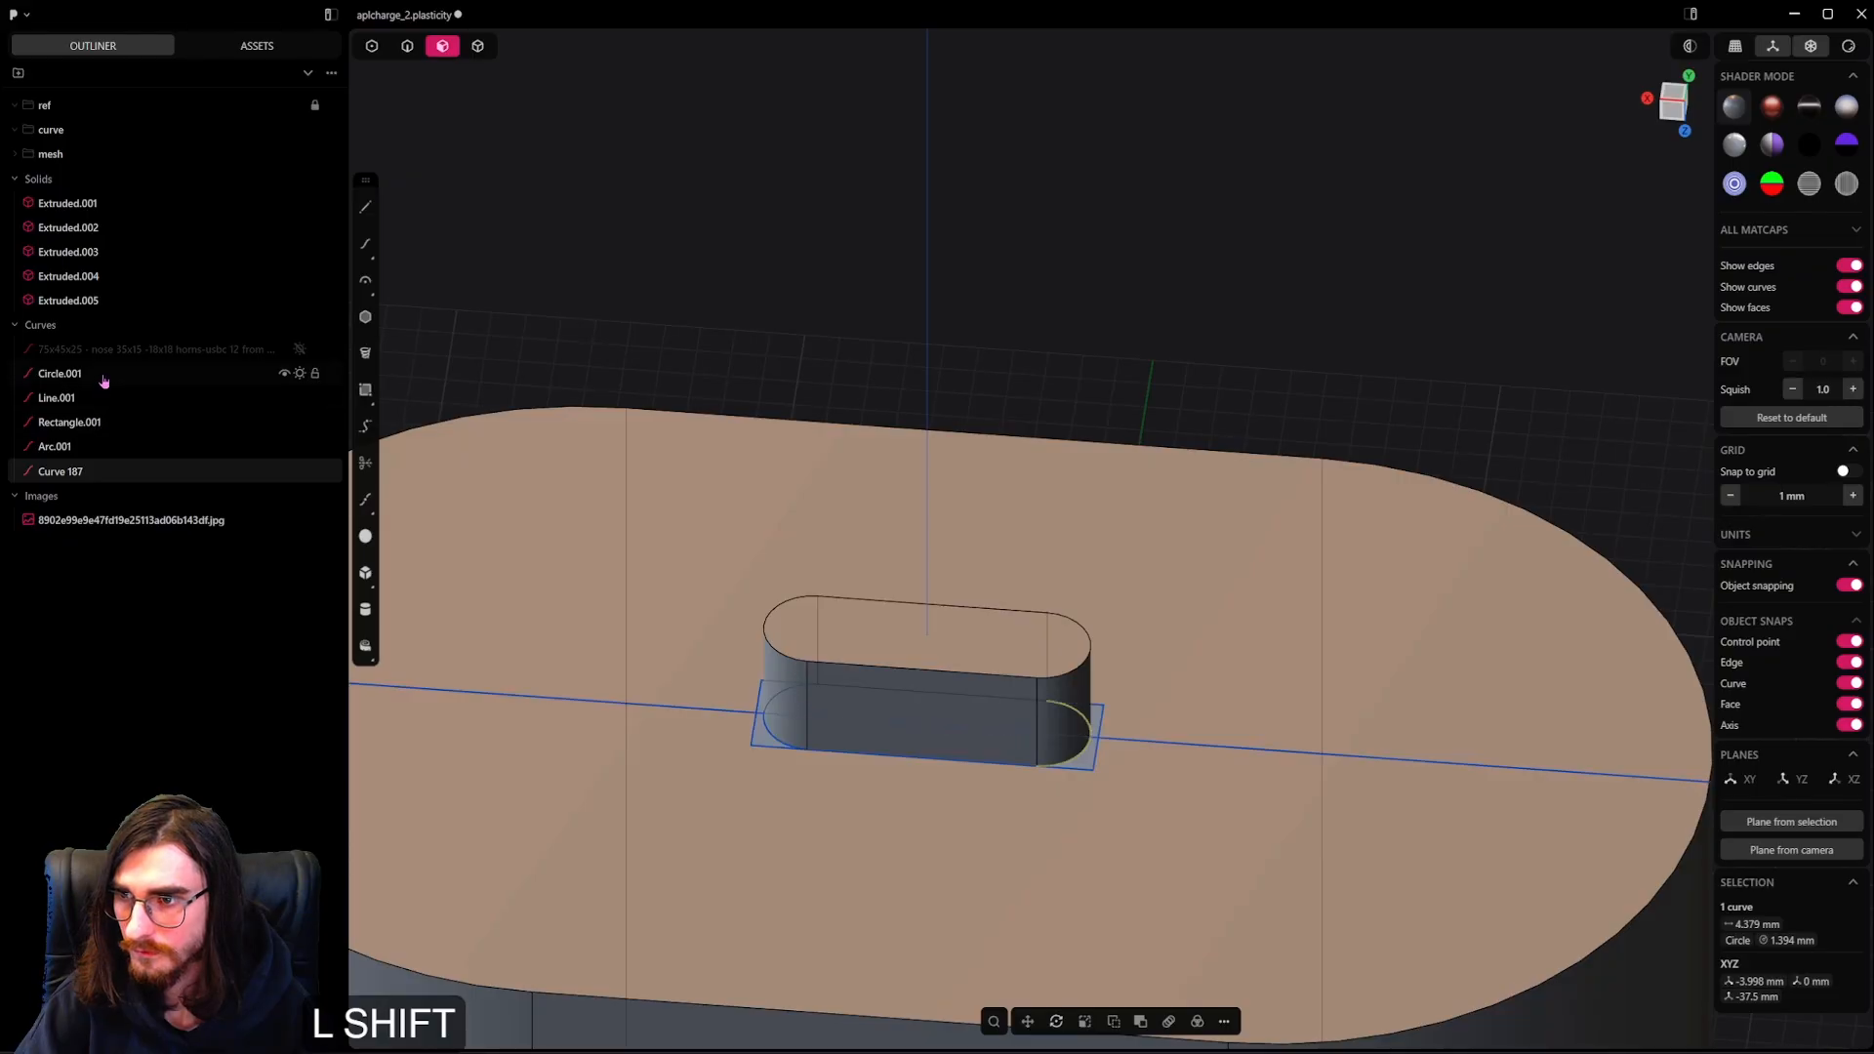
left_click(98, 375, "shift")
key("x")
Move the extruded port solid along Z so most of it sinks into the body, leaving a small part protruding
left_click(475, 51)
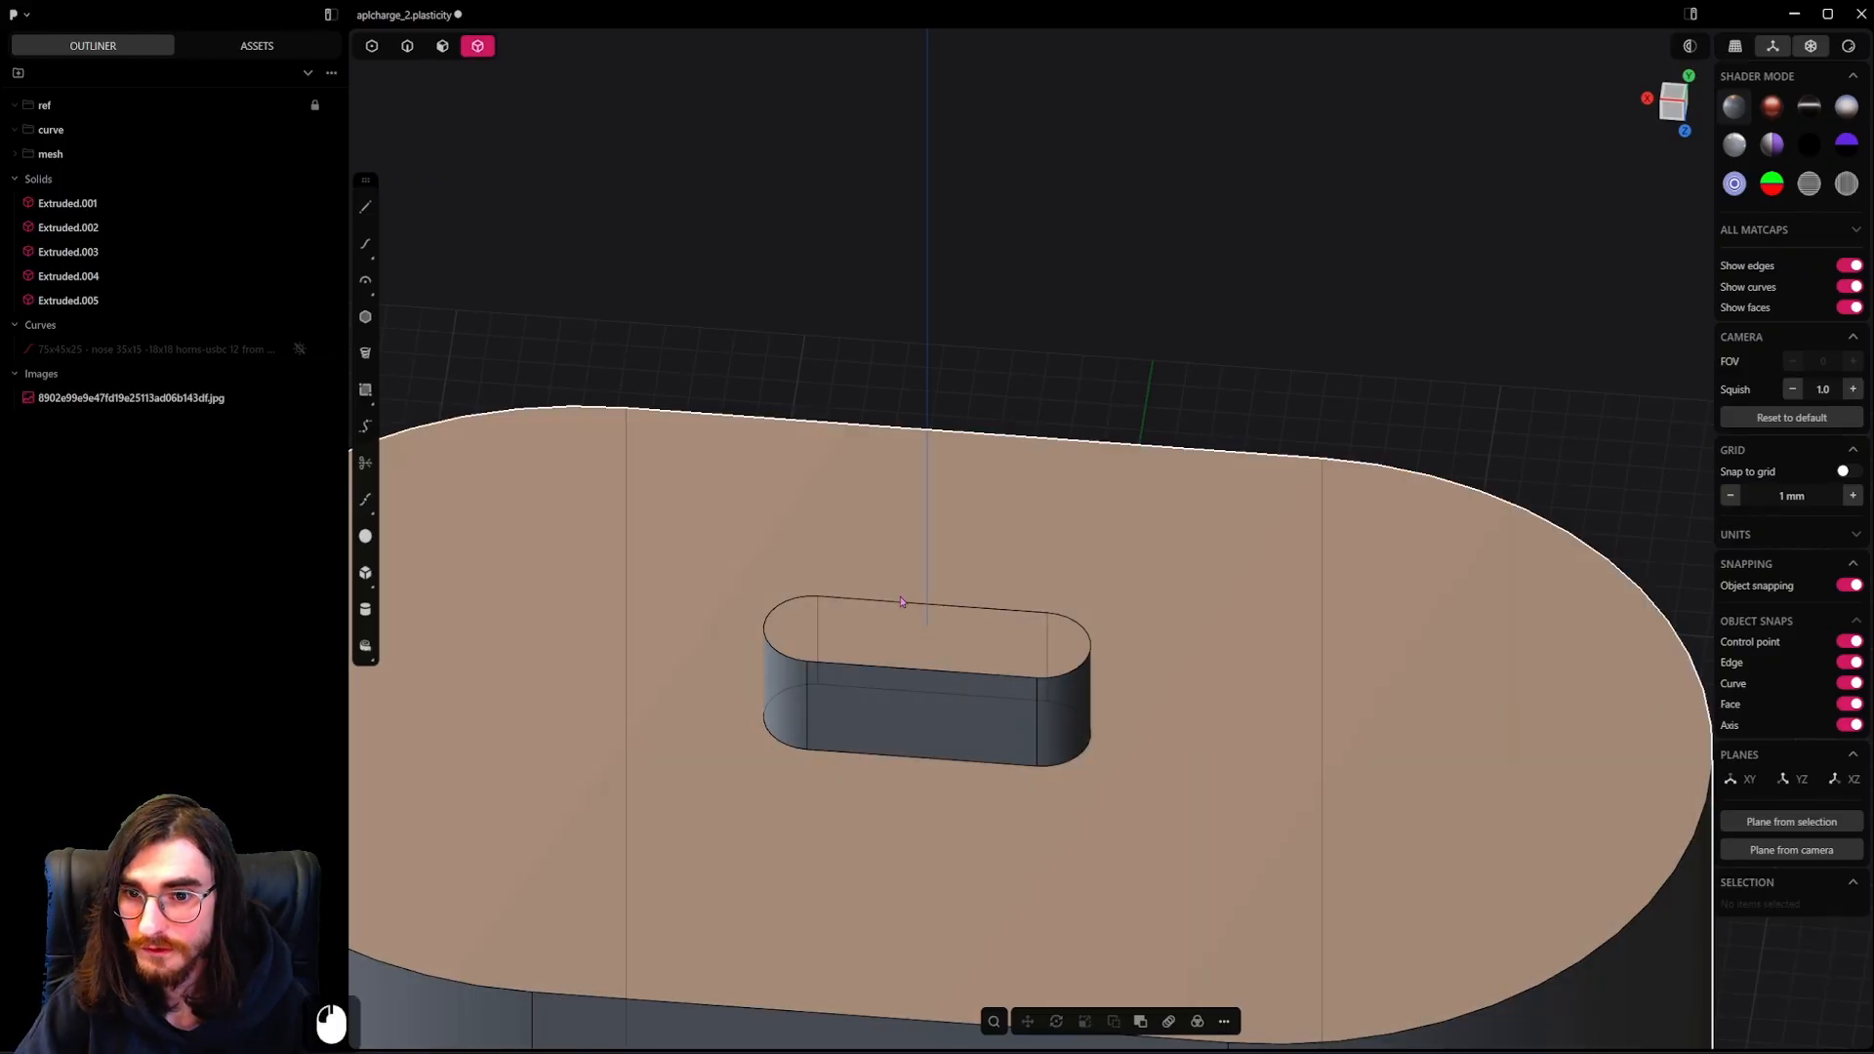
left_click(932, 684)
key("g")
key("z")
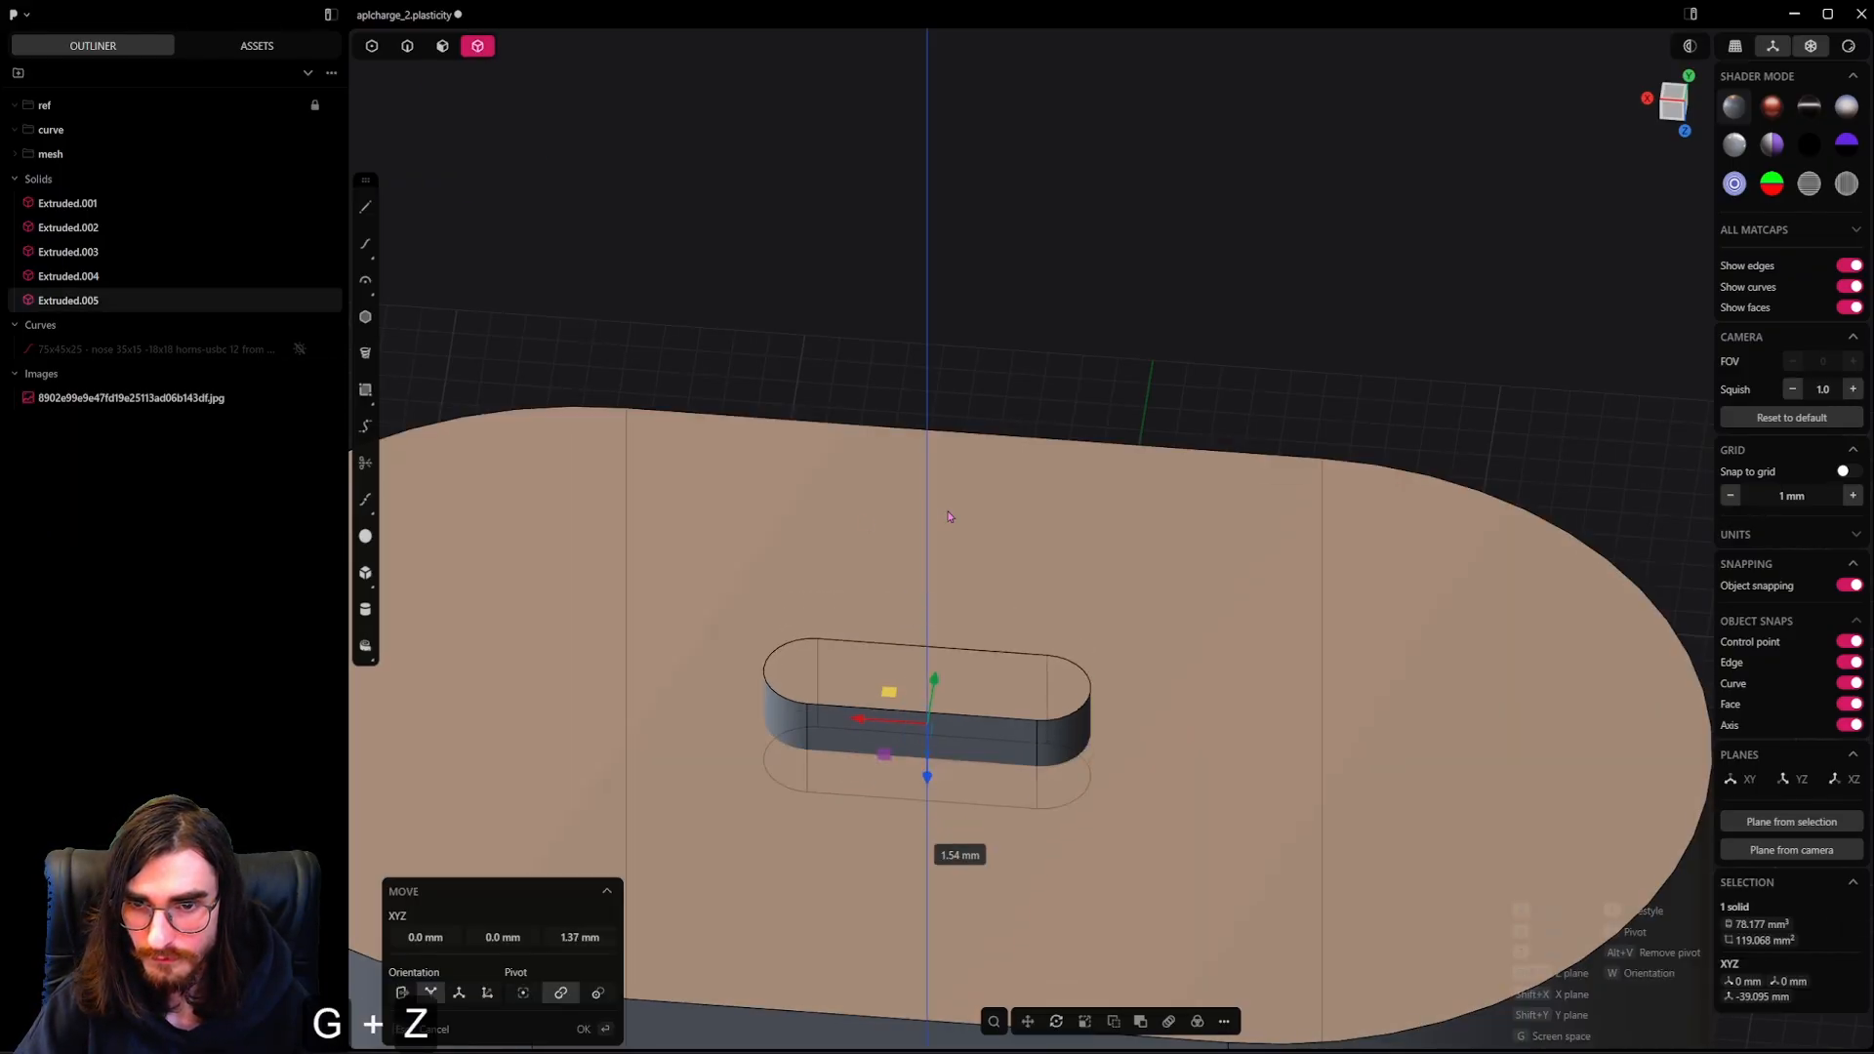
left_click(946, 536)
Subtract the port solid from the charger body with a boolean difference
left_click(1232, 686)
left_click(1069, 722, "shift")
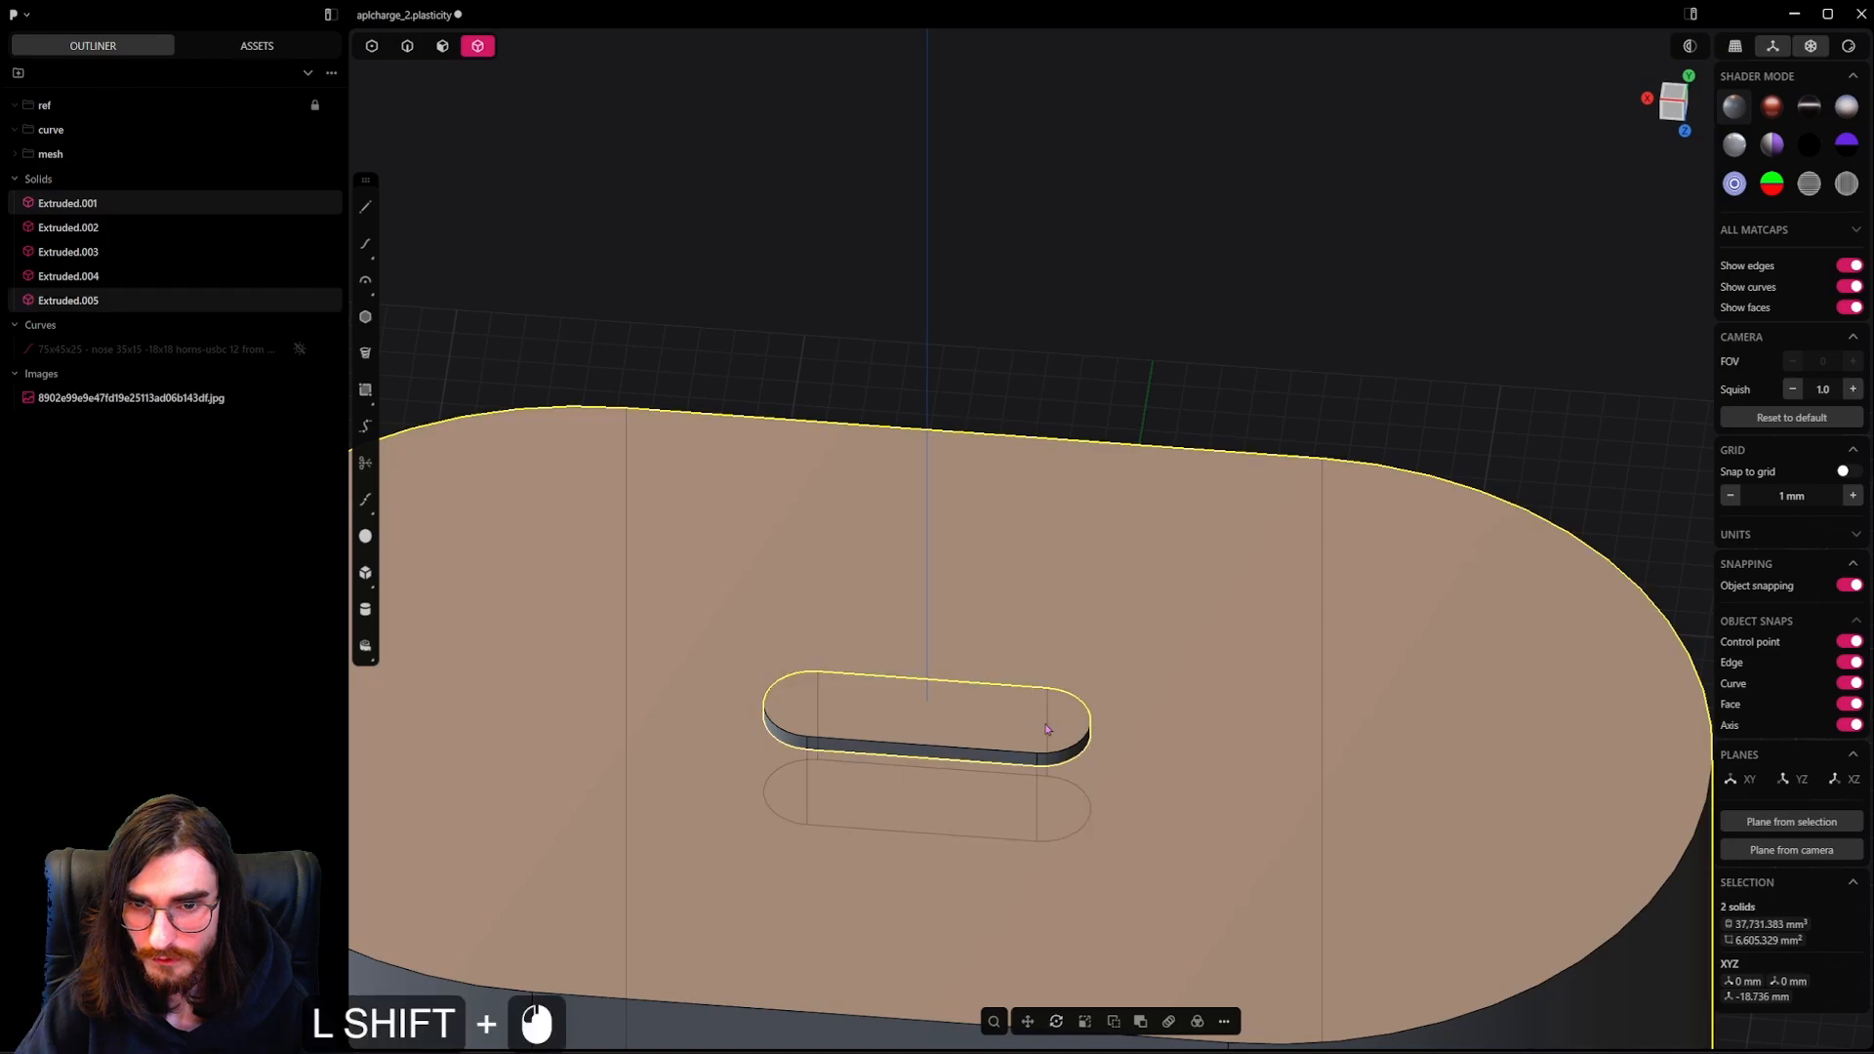
key("q")
right_click(1137, 695)
Push the port pocket's inner end face deeper into the body, to about Z -24.2 mm
scroll(1128, 688, "down", 4)
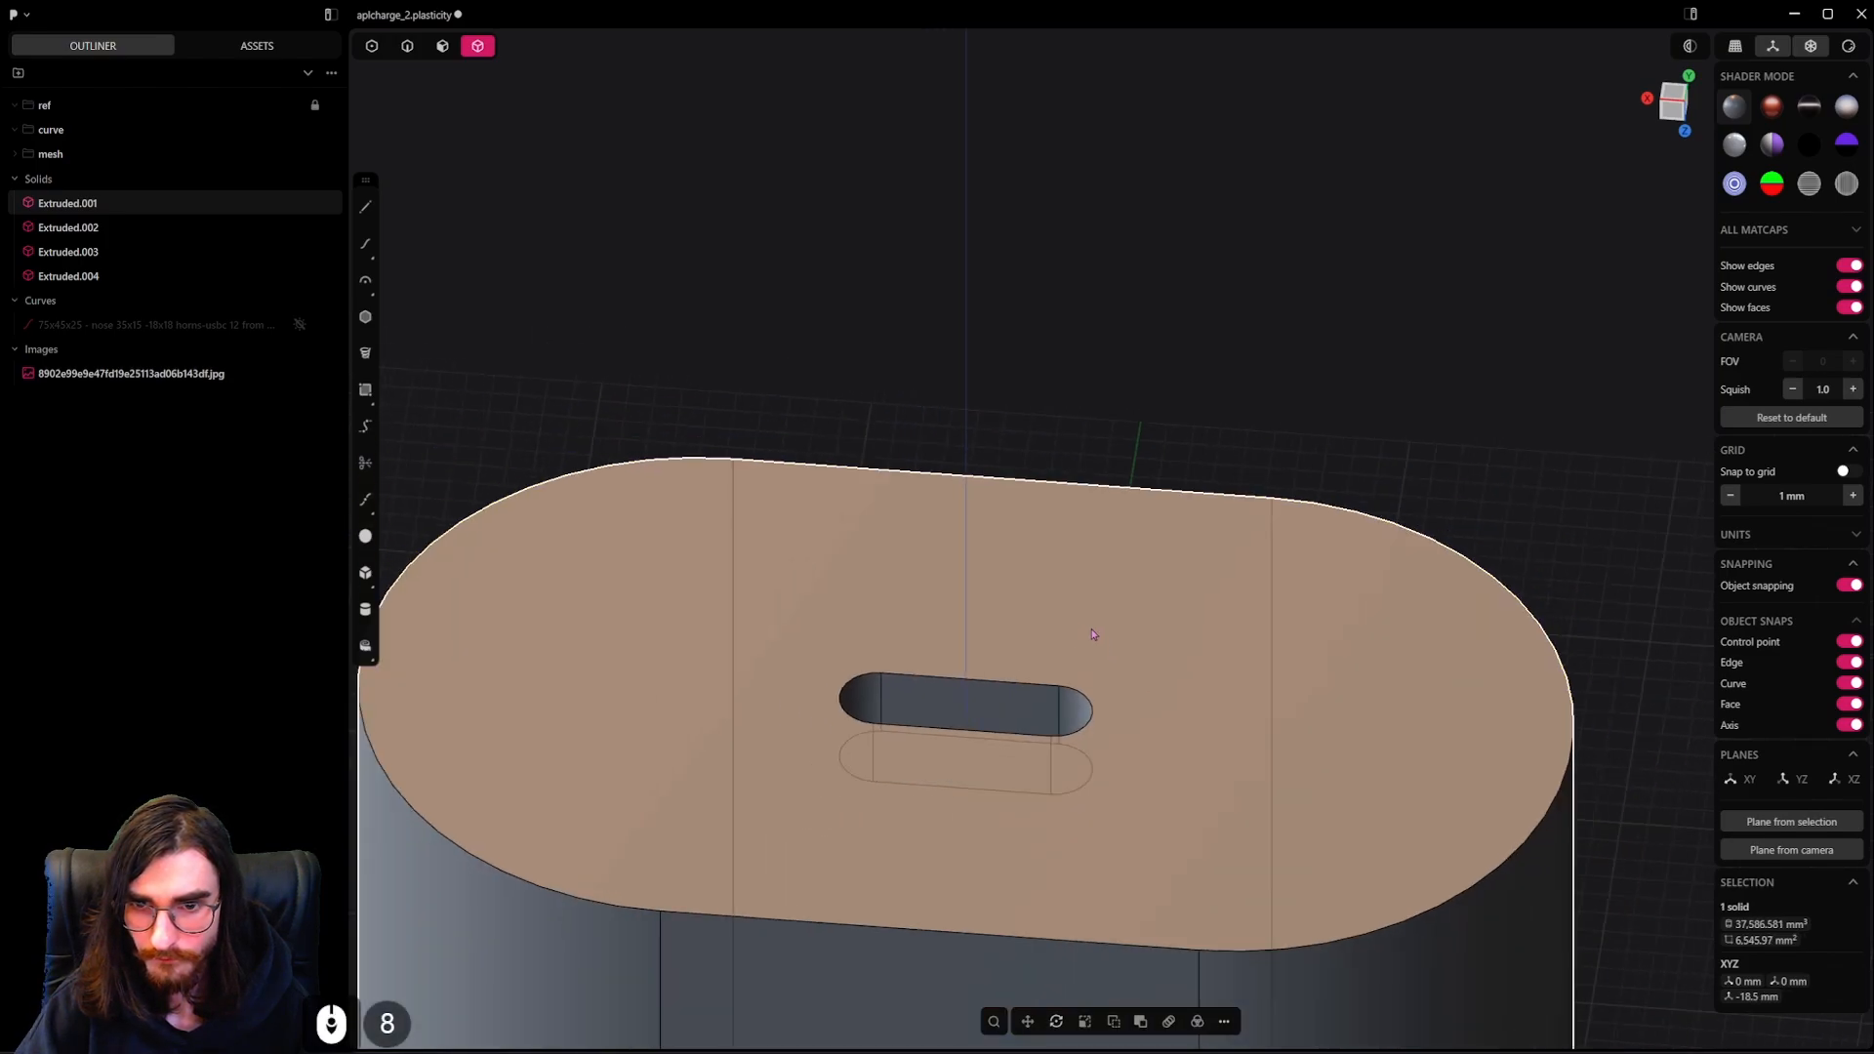
middle_click_drag(1097, 641, 1059, 488, "alt")
middle_click_drag(1060, 488, 904, 410)
key("2")
left_click(443, 46)
left_click(974, 524)
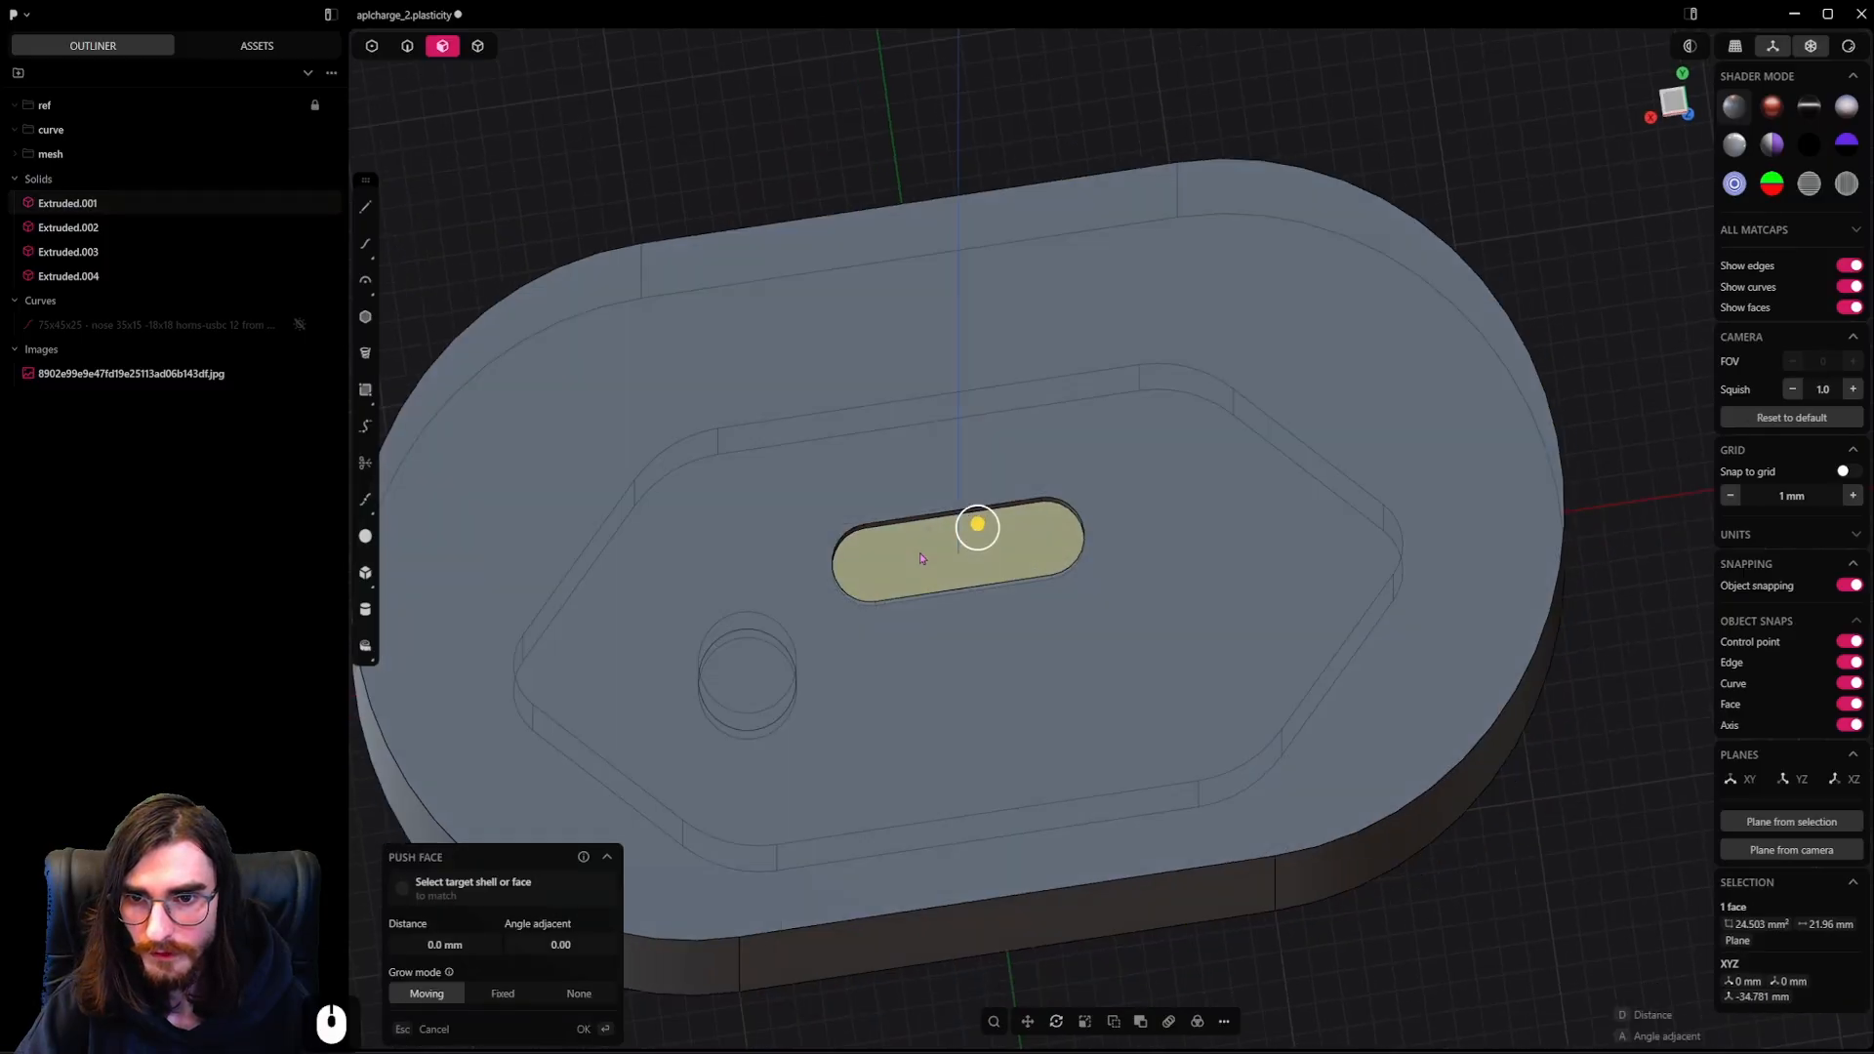
middle_click_drag(921, 556, 962, 625)
left_click_drag(974, 570, 949, 538)
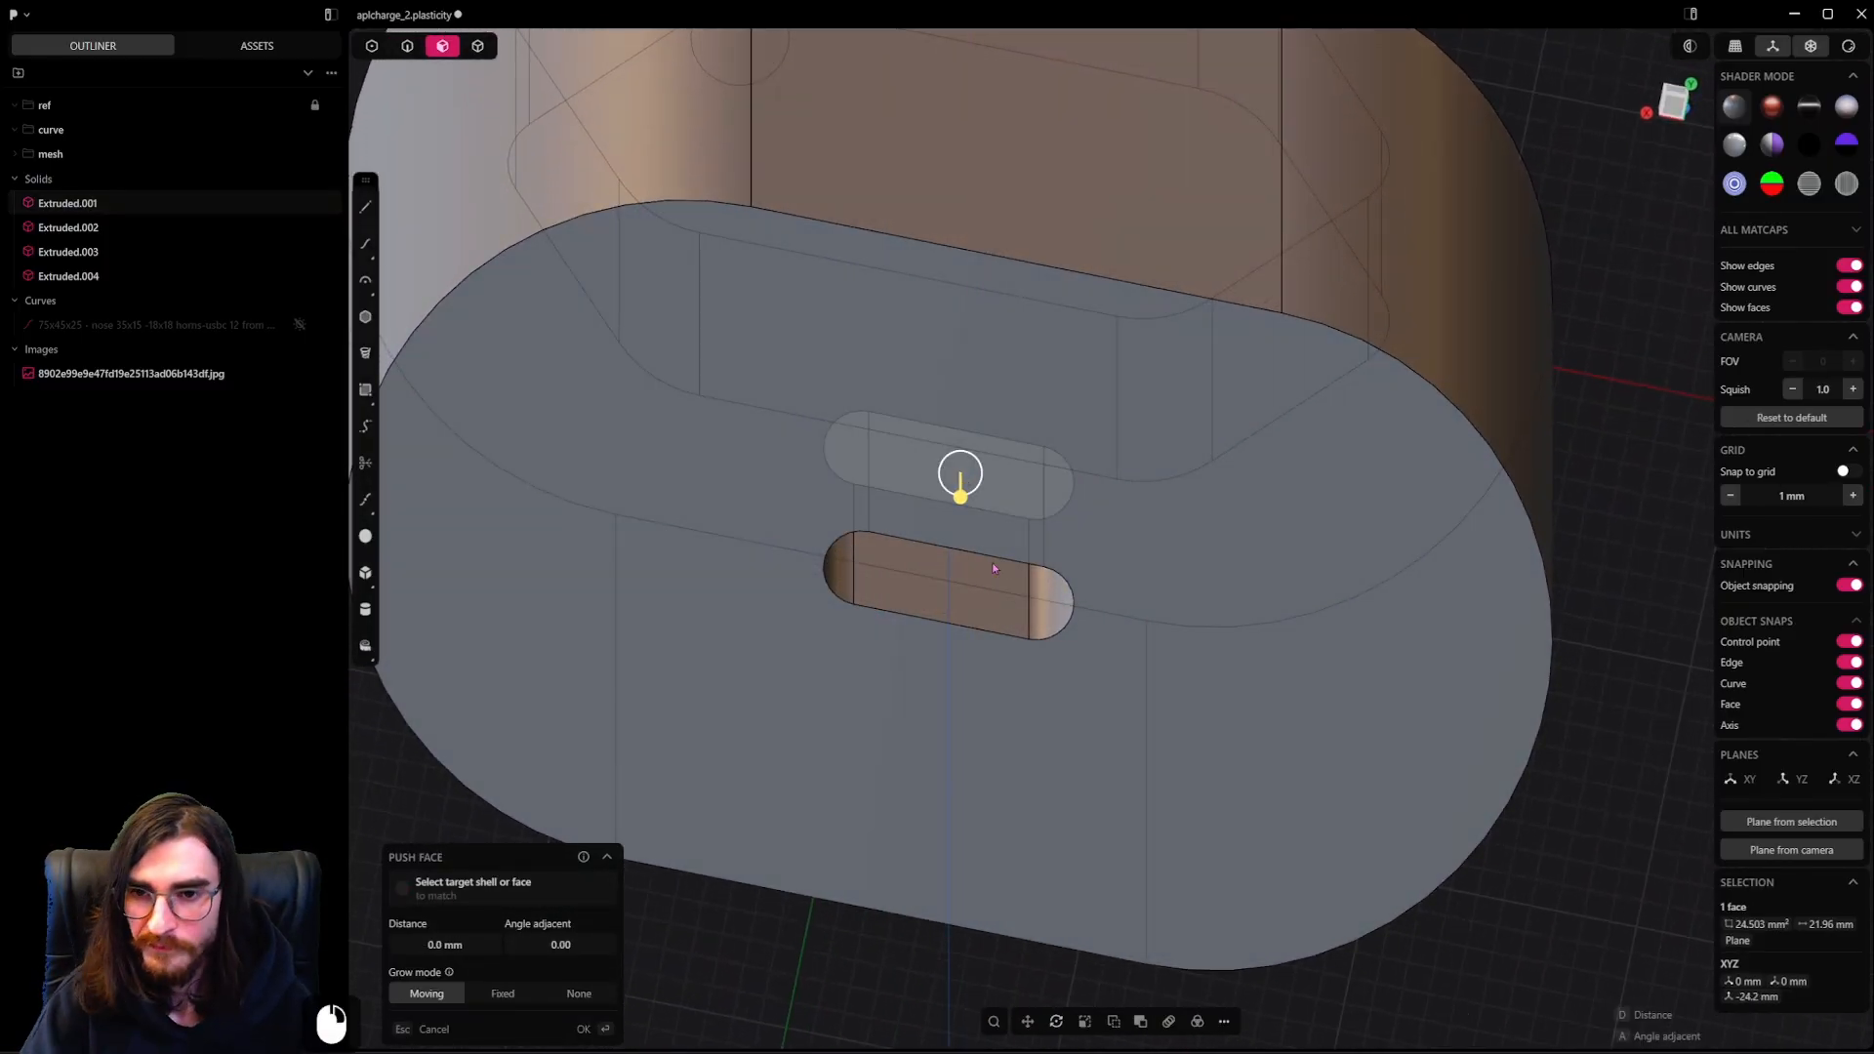
scroll(996, 590, "down", 6)
left_click(1653, 769)
Offset the outline of the body's top face inward by about 1.2 mm
scroll(1518, 708, "down", 5)
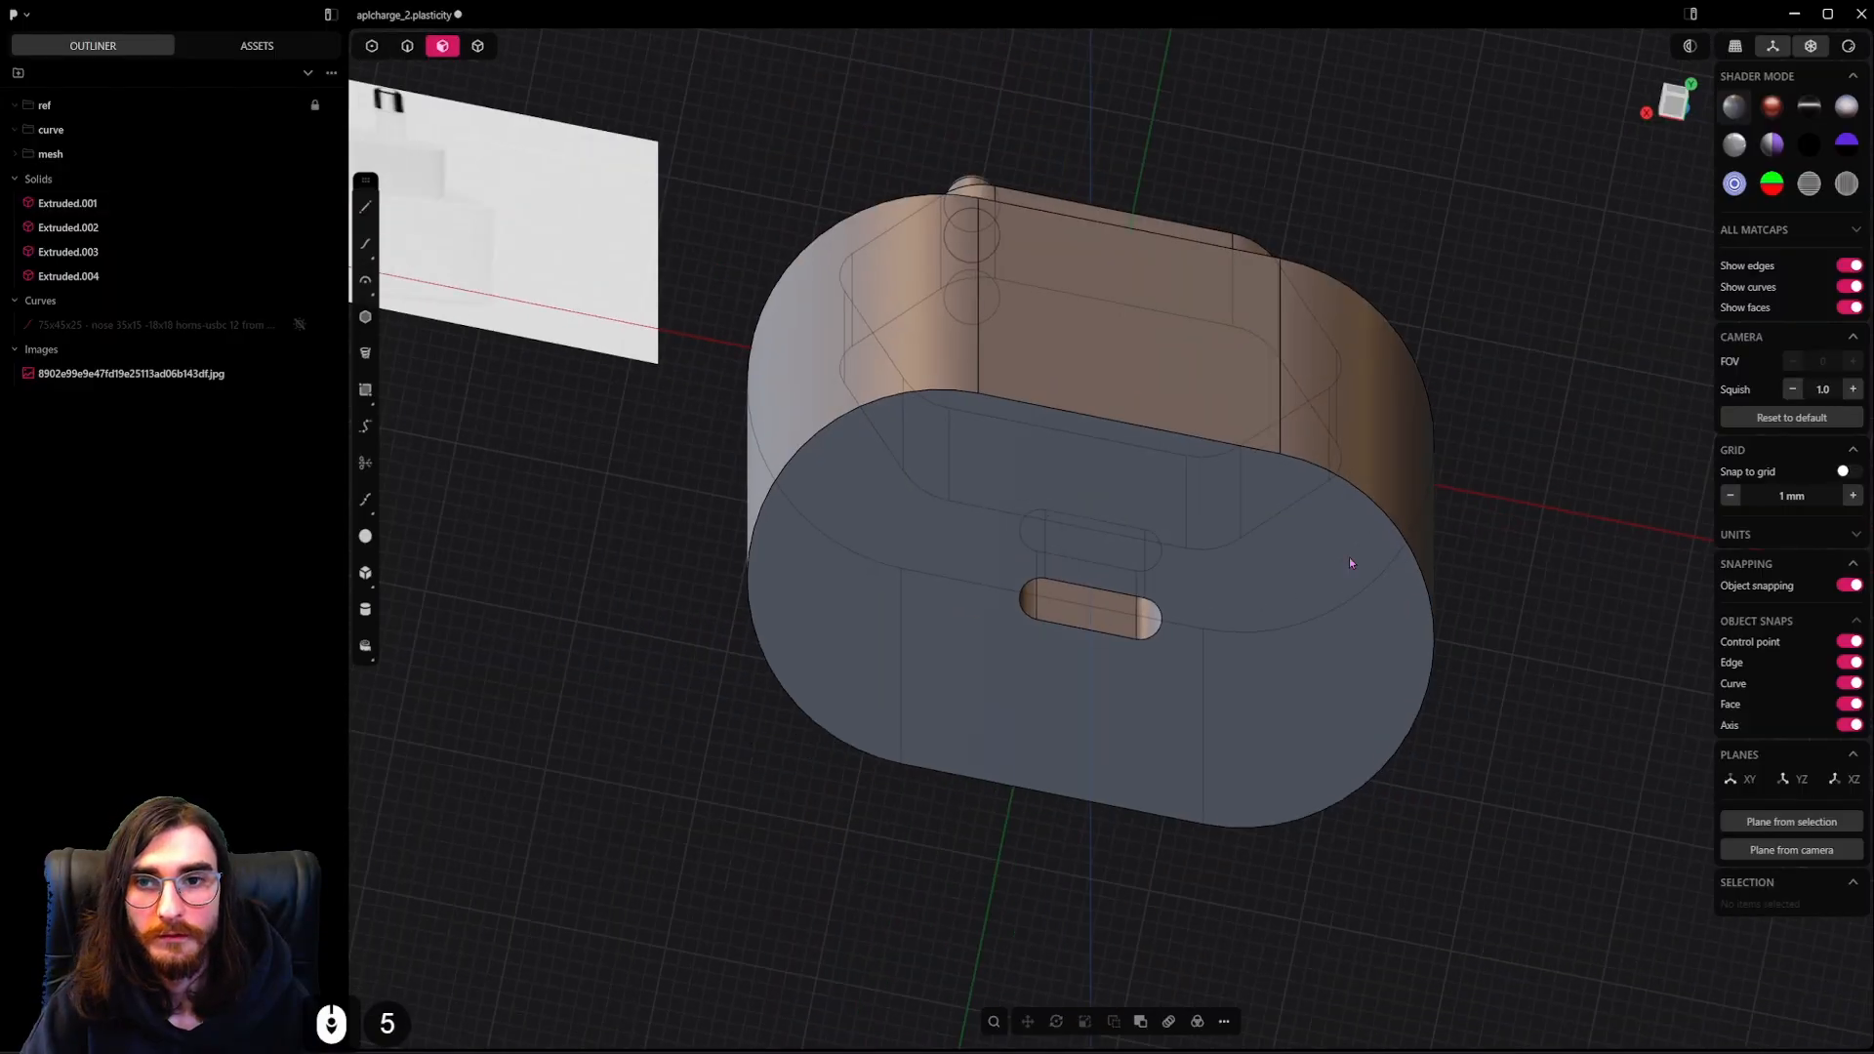
middle_click_drag(1351, 561, 1171, 629)
scroll(1171, 629, "down", 6)
scroll(1152, 649, "down", 3)
middle_click_drag(1172, 488, 1260, 602, "shift")
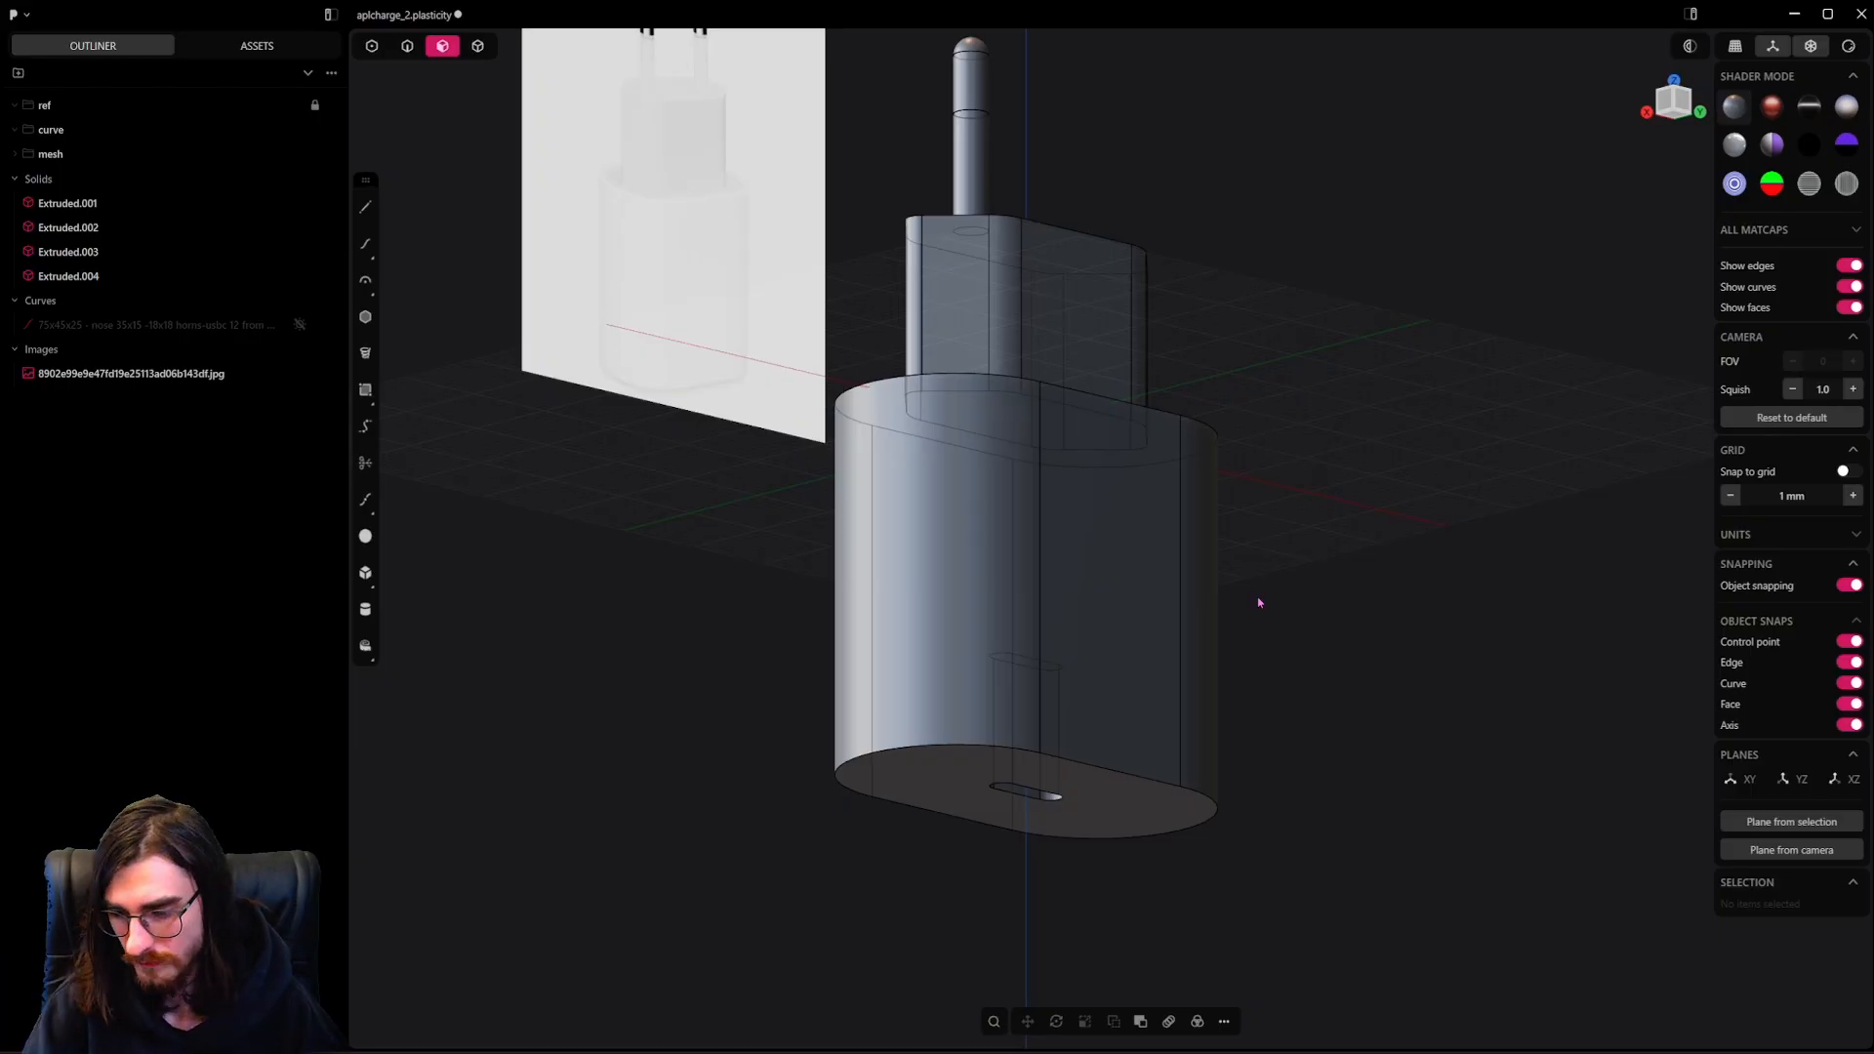
middle_click_drag(1258, 602, 1093, 632, "alt")
scroll(1094, 632, "up", 4)
middle_click_drag(1095, 550, 1080, 628, "shift")
left_click(1063, 571)
scroll(1163, 596, "up", 6)
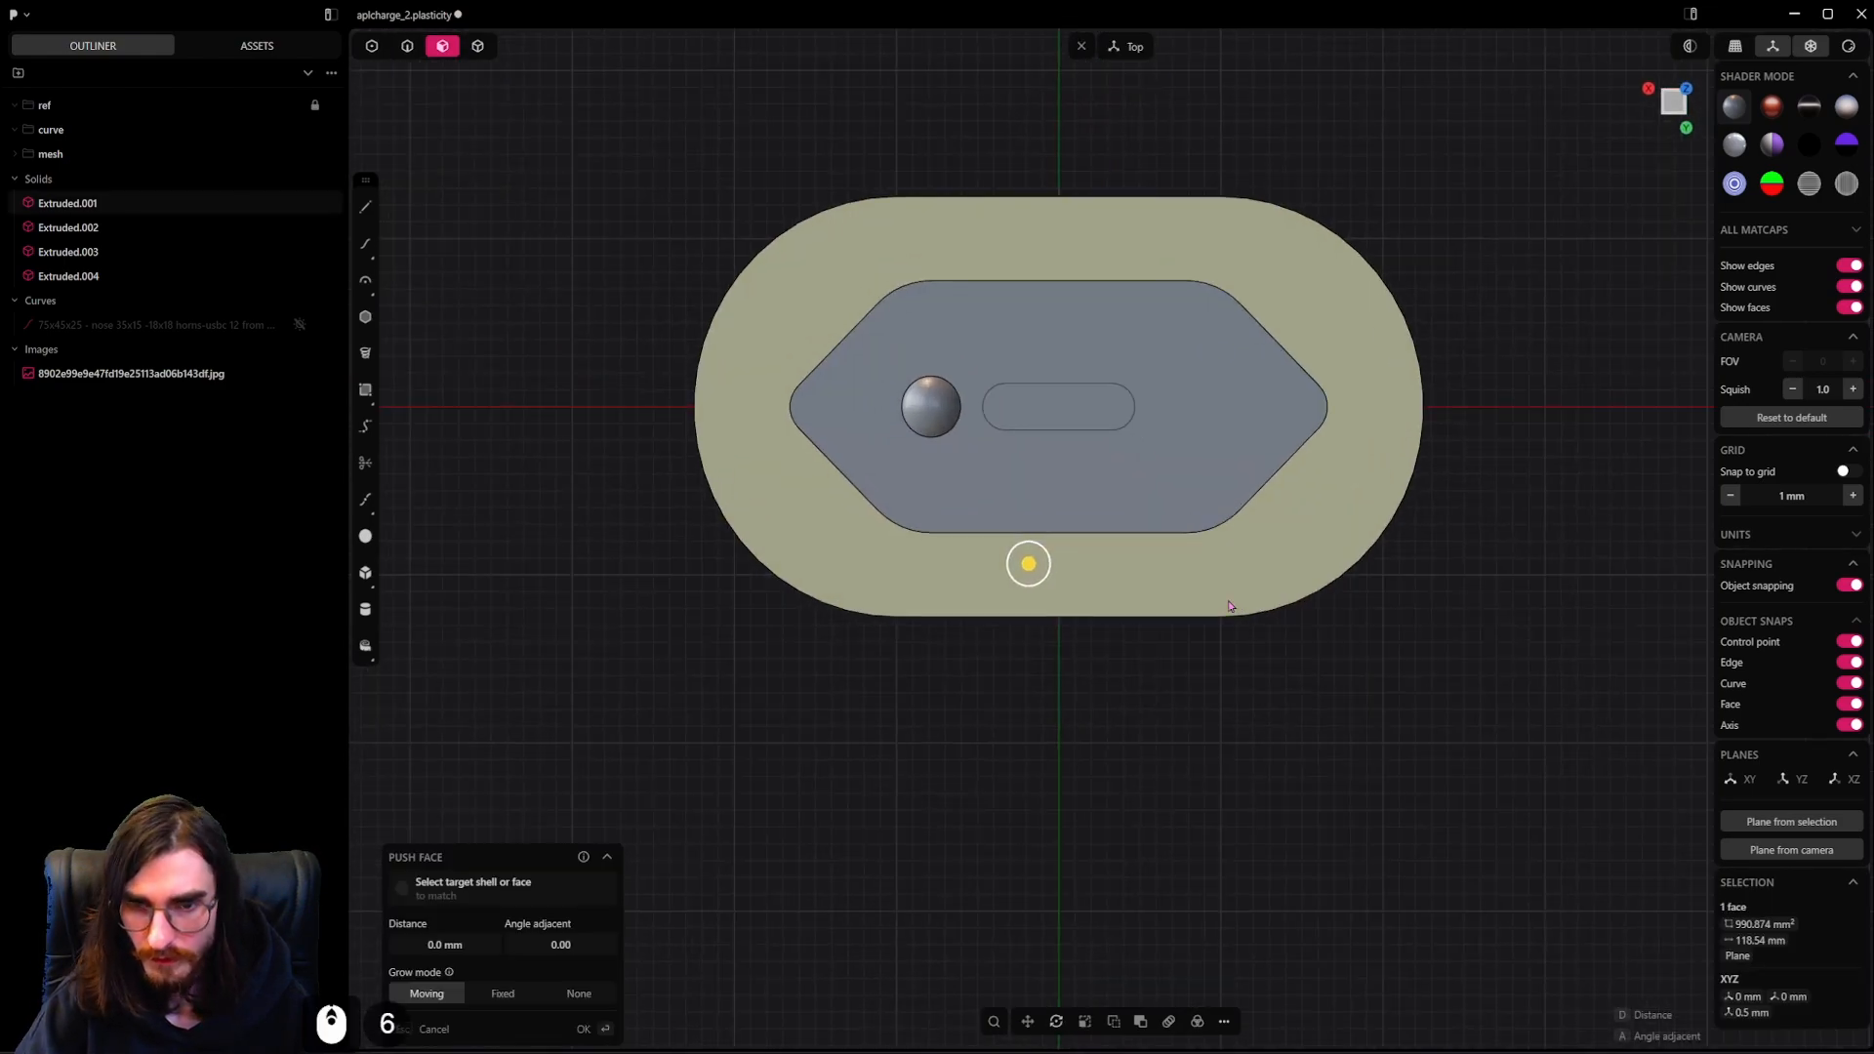
key("o")
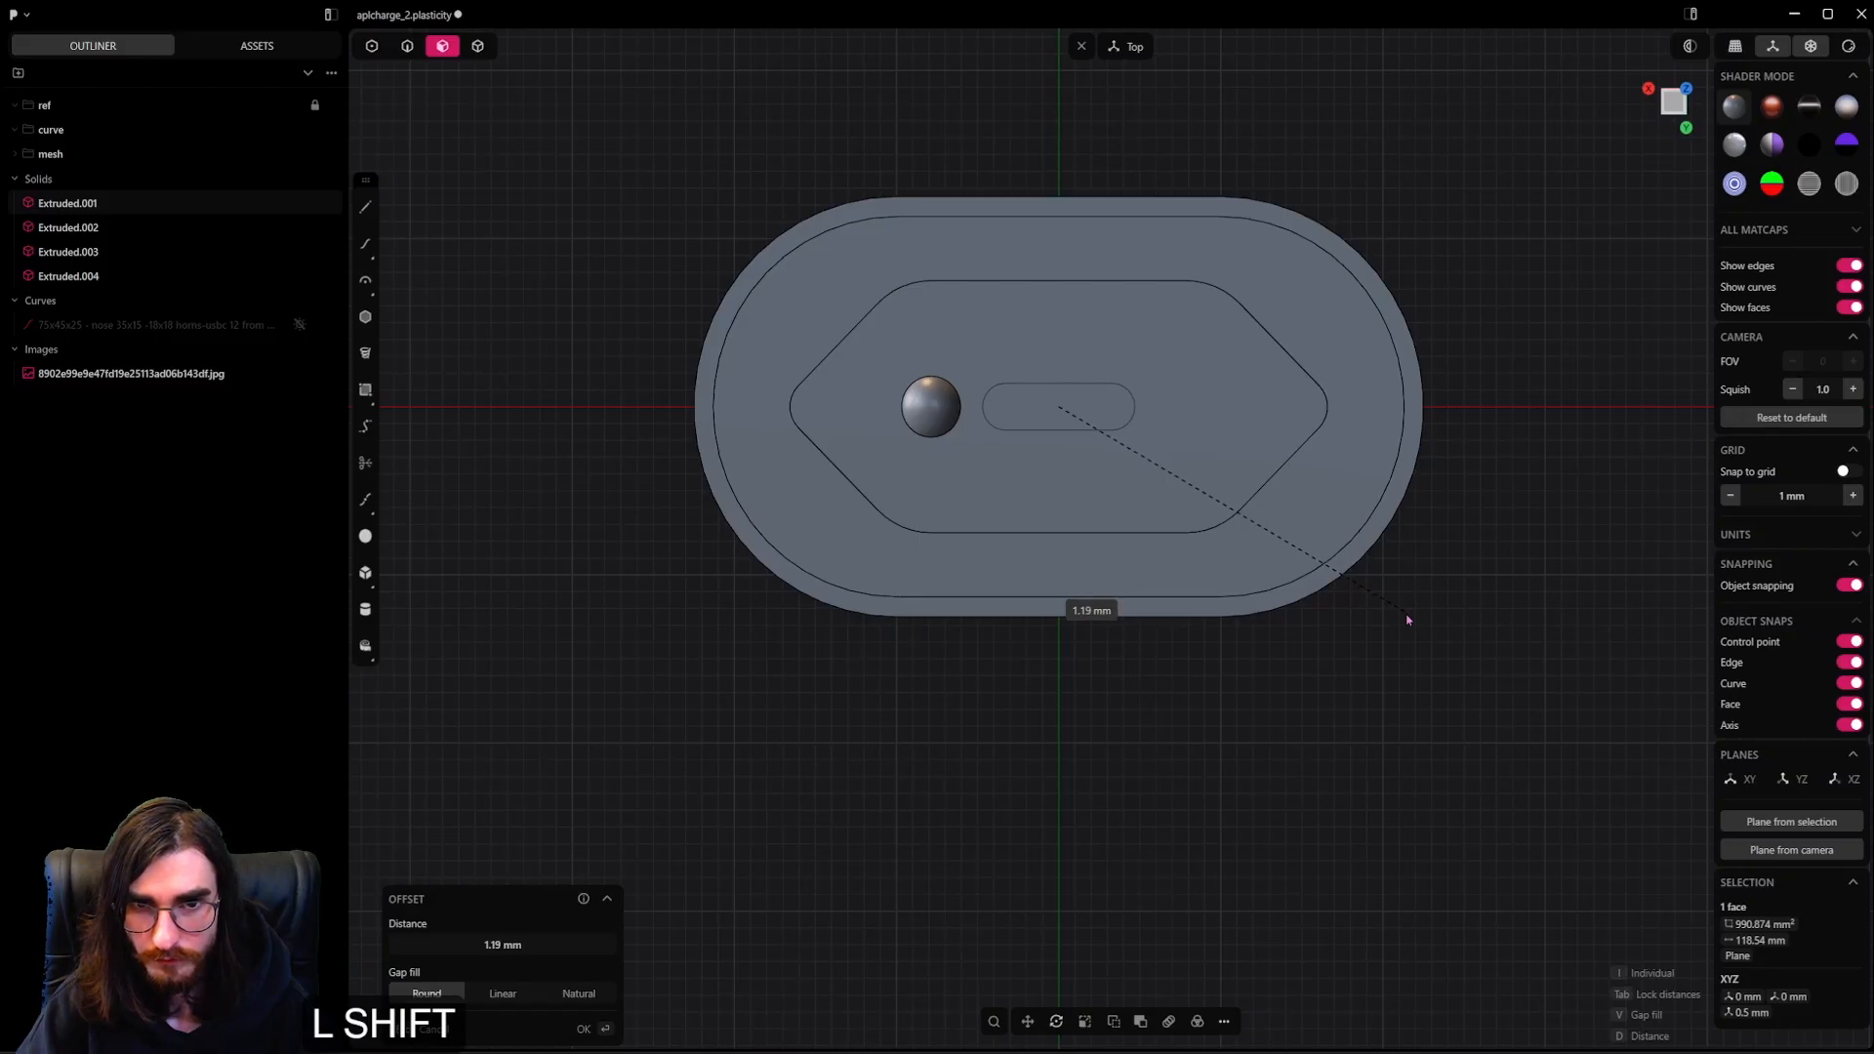
left_click(1414, 612, "shift")
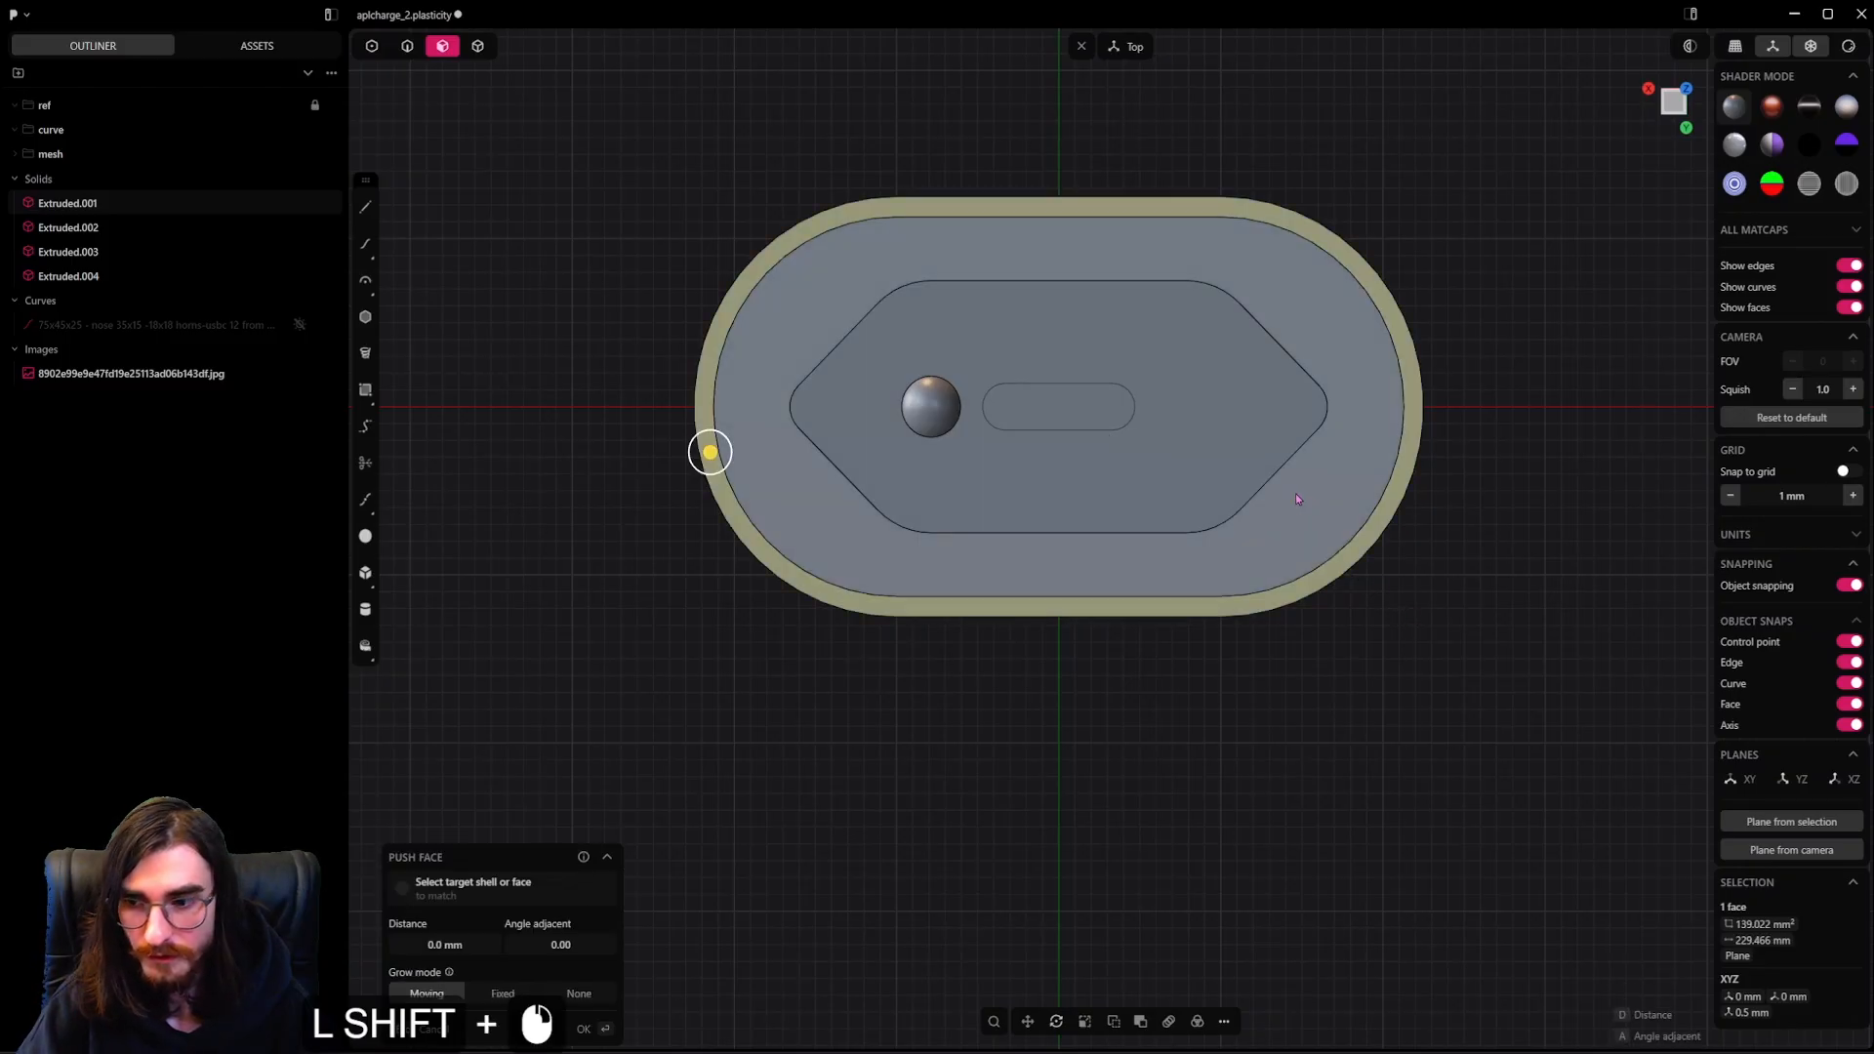
Duplicate the inner offset edge loop on the body's top face as a separate curve
left_click(1347, 487)
scroll(1288, 505, "down", 2)
middle_click_drag(1250, 520, 1259, 348)
middle_click_drag(1220, 592, 1234, 401, "shift")
middle_click_drag(1234, 400, 1197, 386)
key("2")
left_click(931, 504)
left_click(932, 504, "alt")
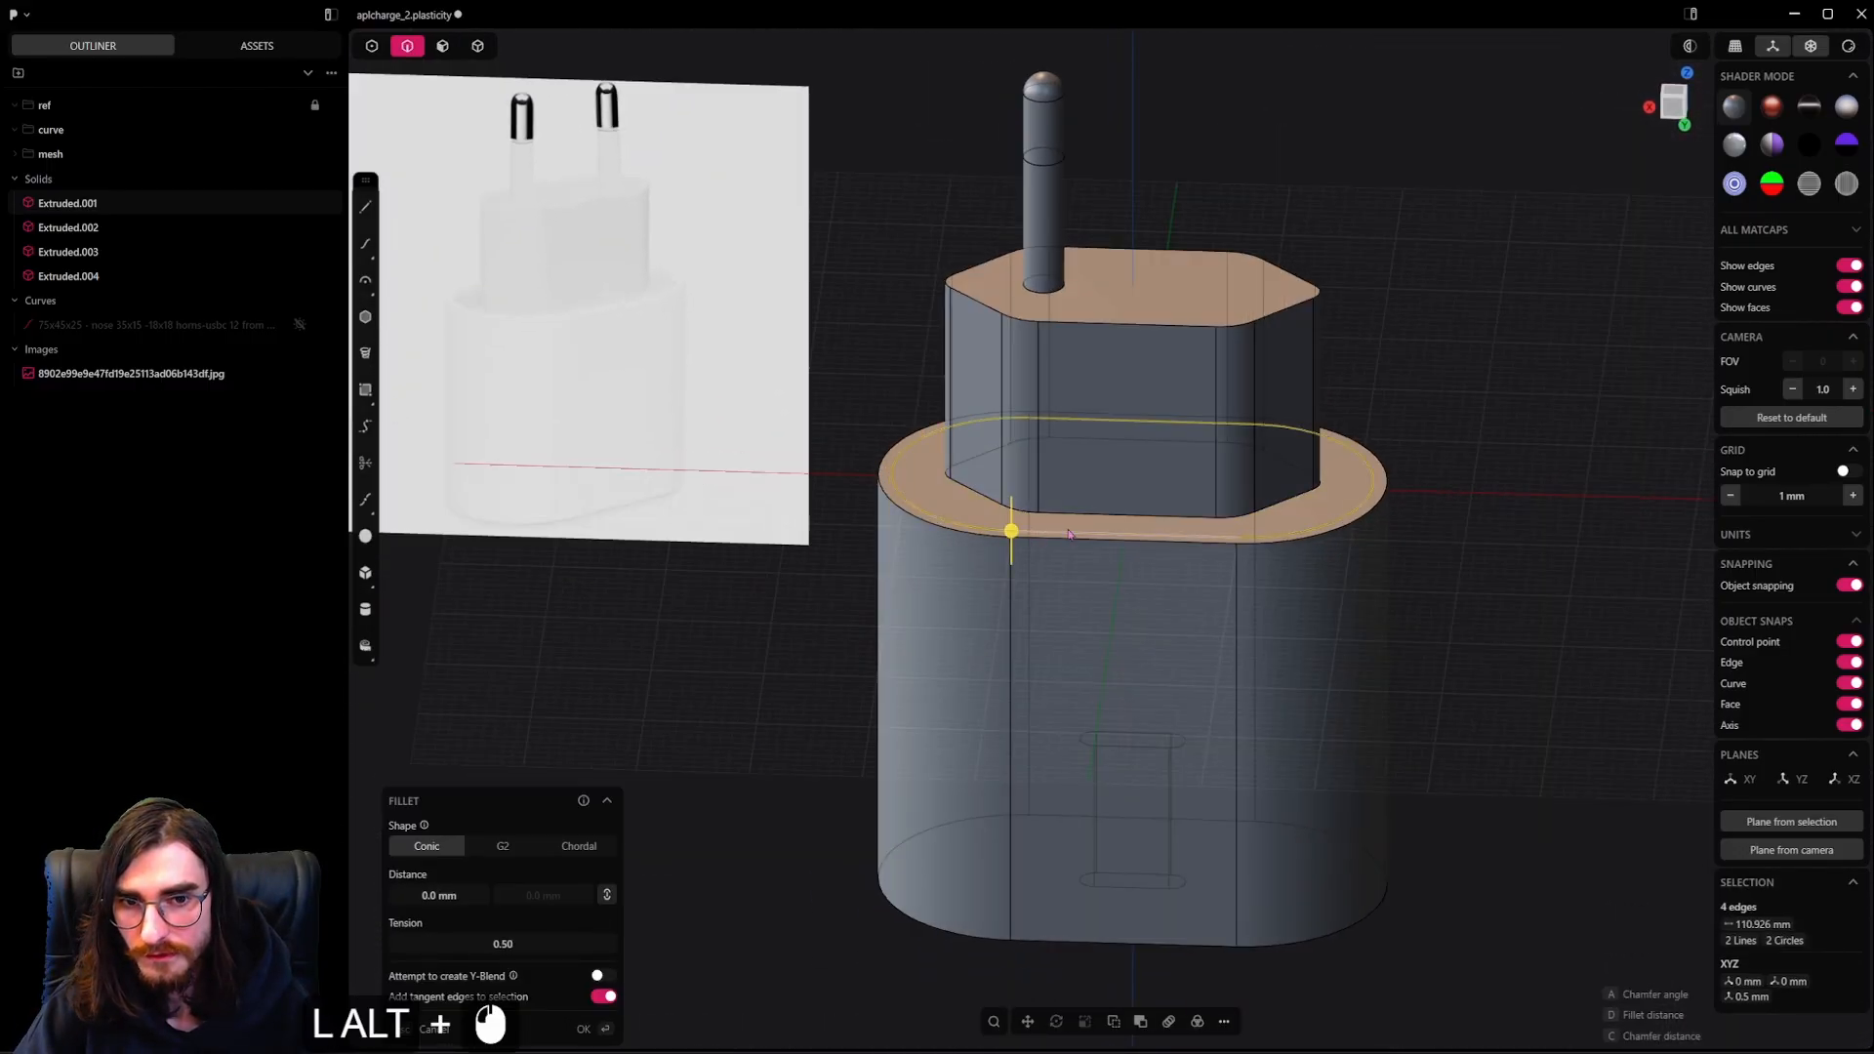
scroll(1069, 535, "up", 2)
key("shift+d")
Cut the body with the duplicated curve into an outer shell and an inner core, and delete the curve
middle_click_drag(1333, 517, 1259, 690, "alt")
key("c")
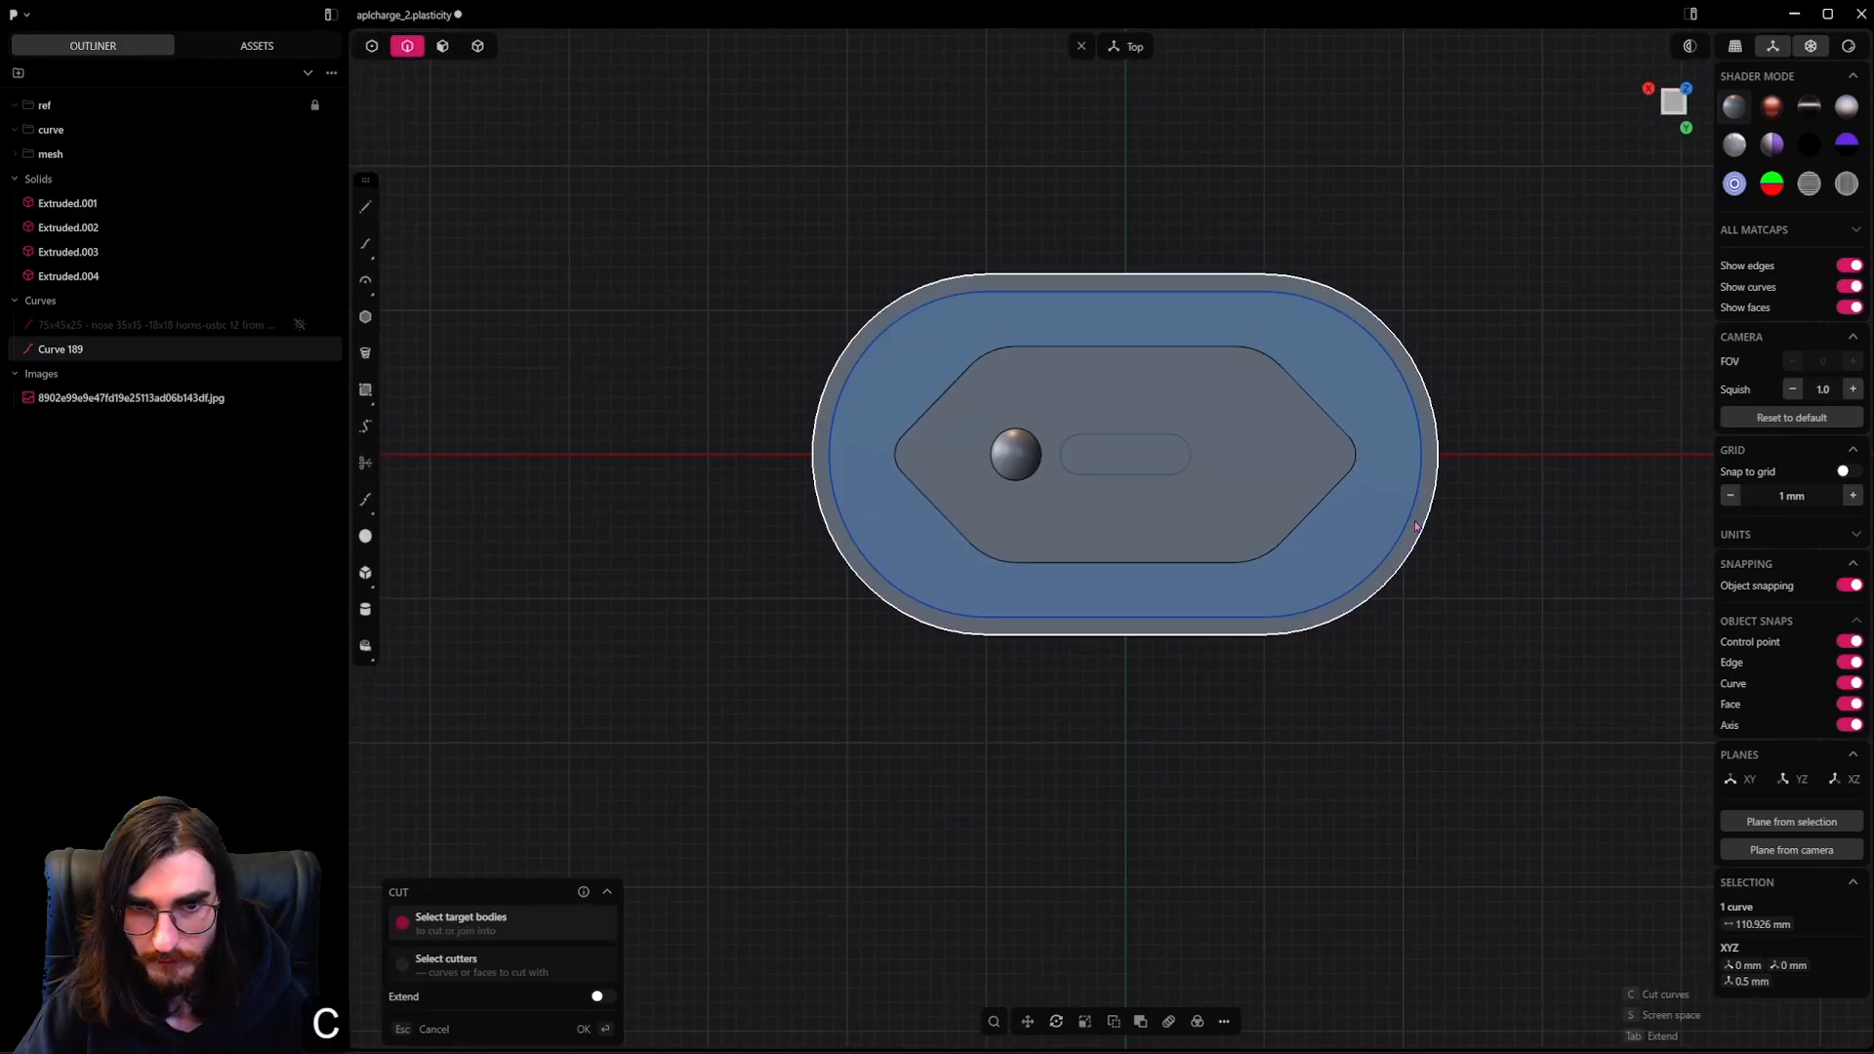
left_click(1406, 556)
left_click(1388, 561)
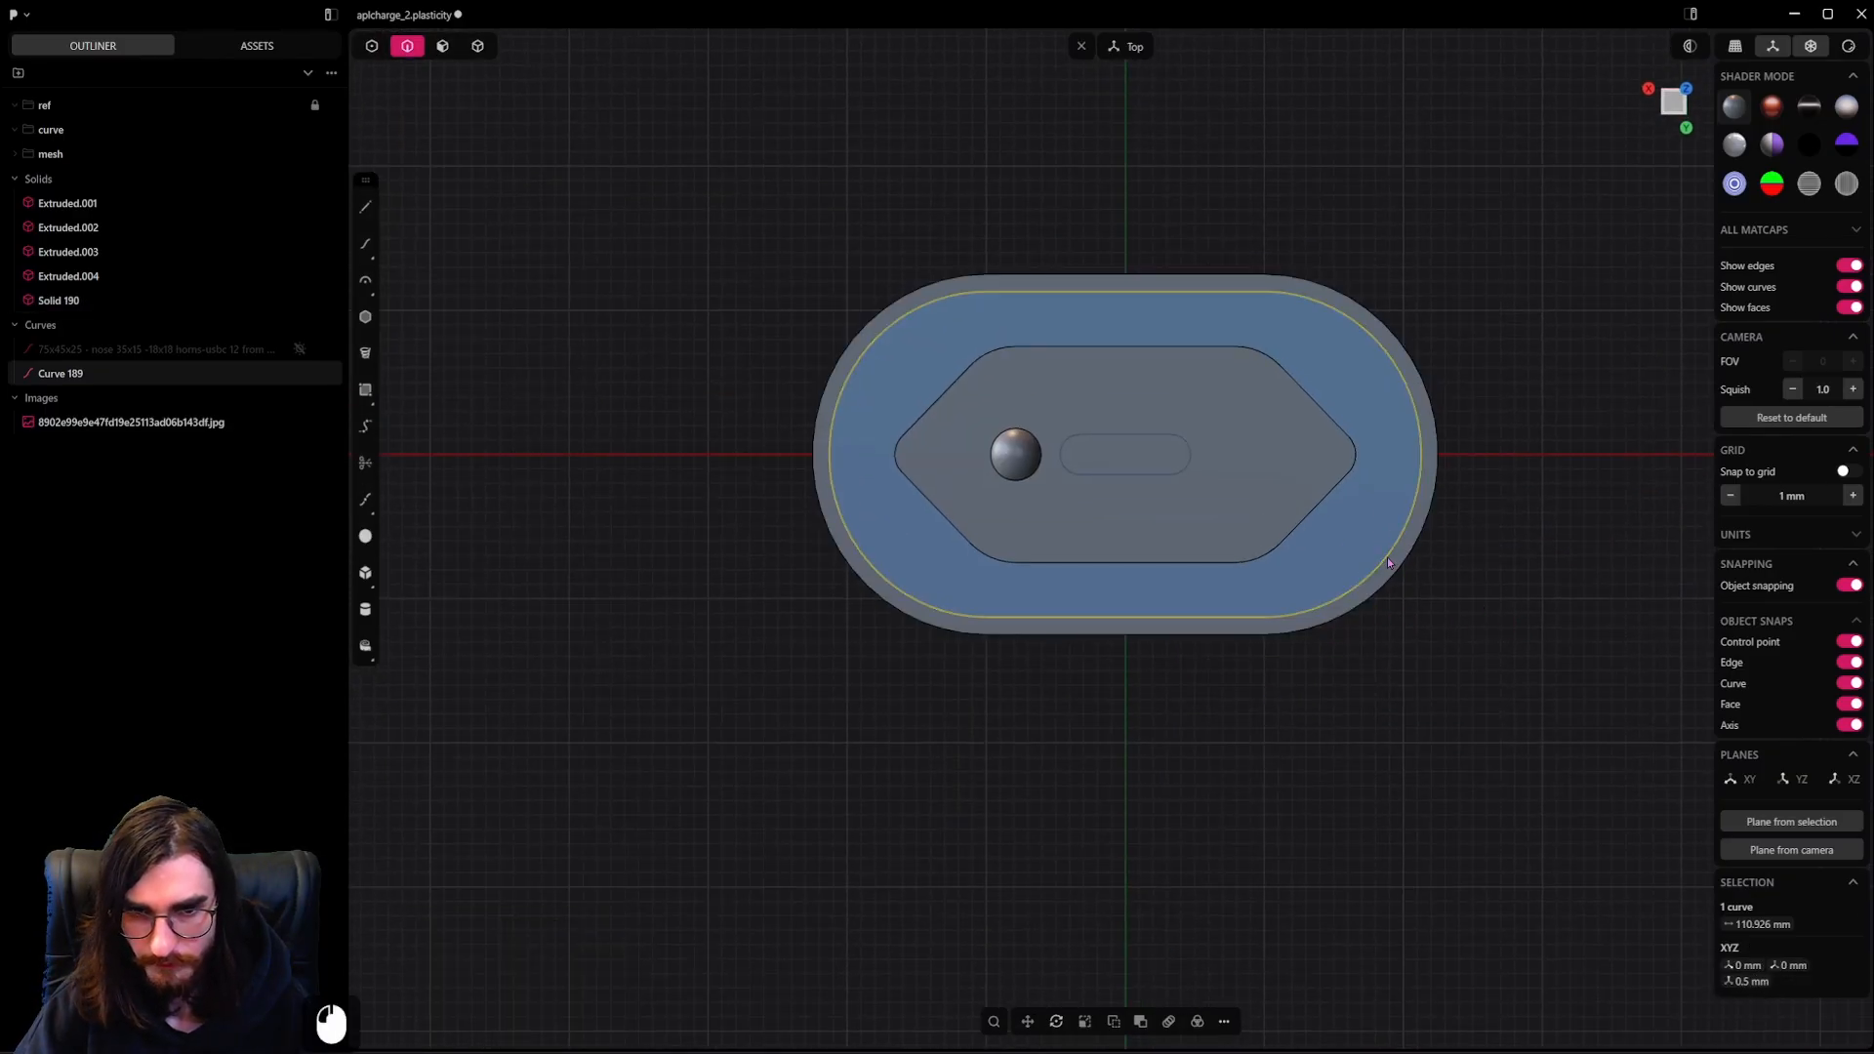
key("x")
scroll(1359, 574, "down", 2)
Hide the body's outer shell to expose the inner core
middle_click_drag(1355, 577, 1346, 428)
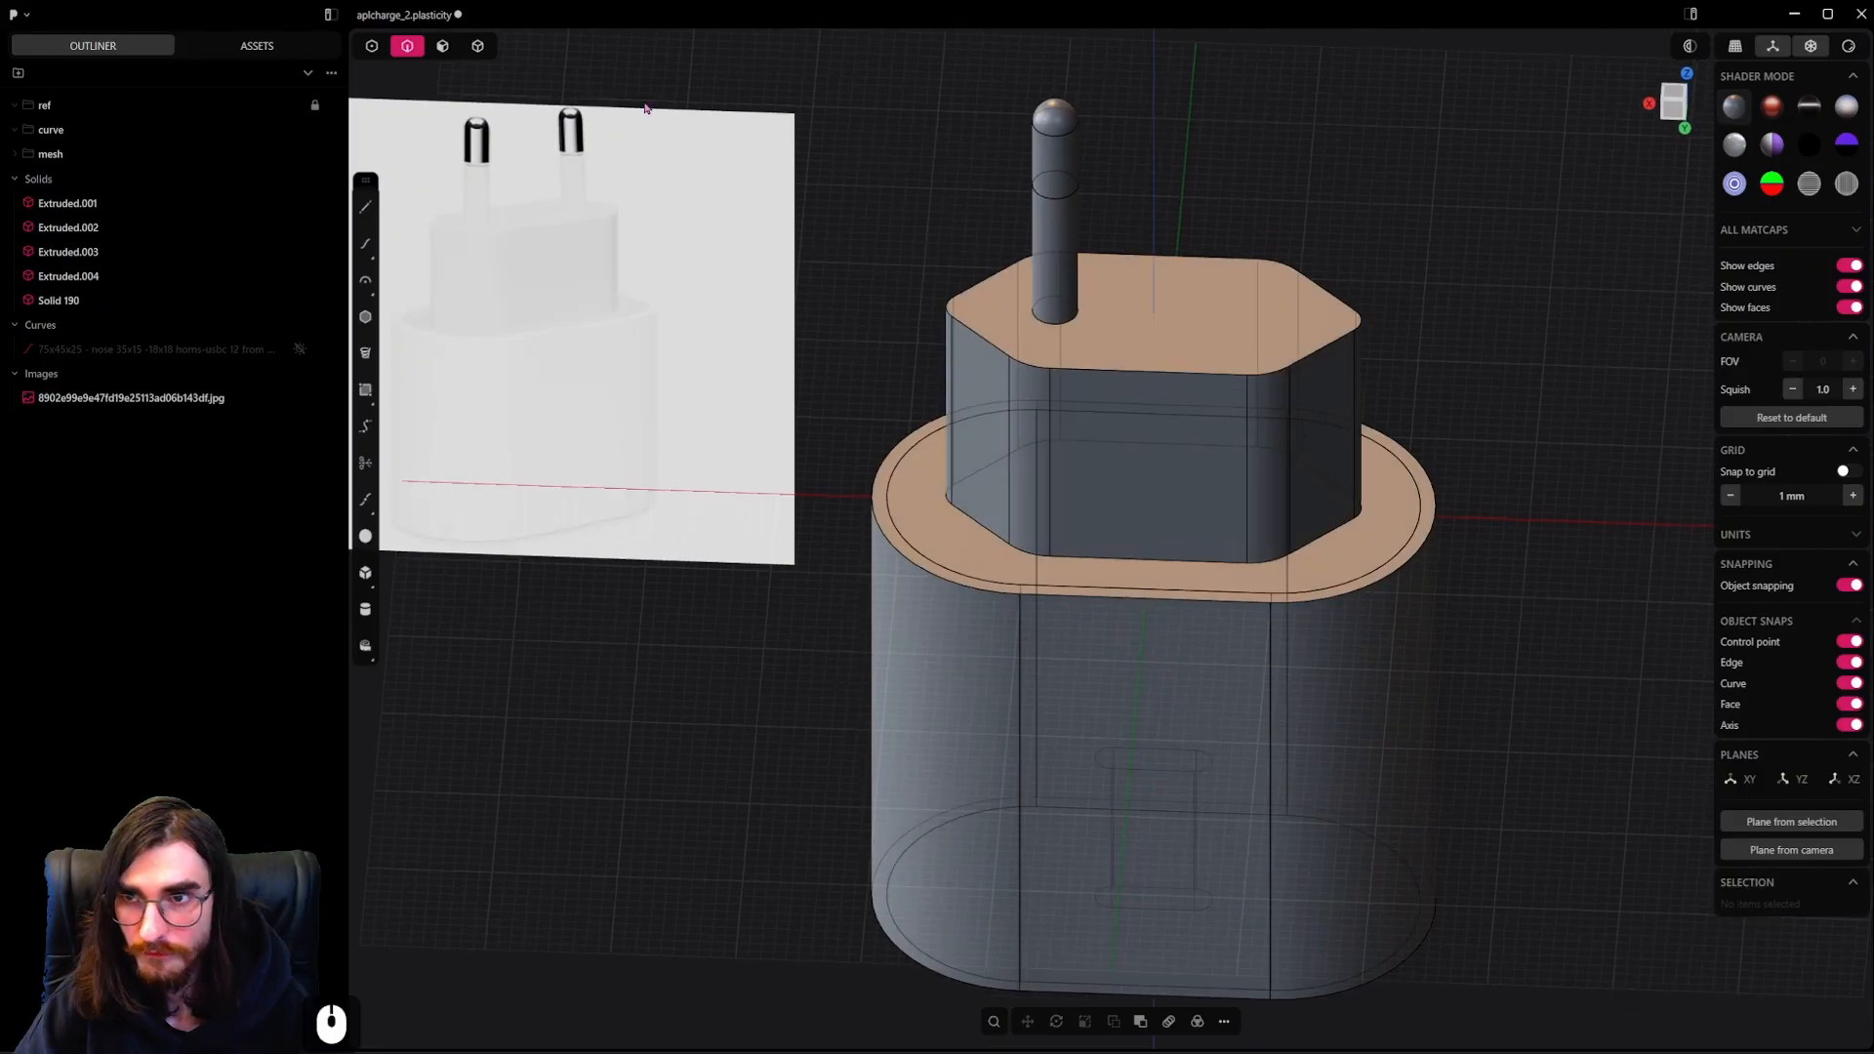
left_click(478, 46)
left_click(1133, 672)
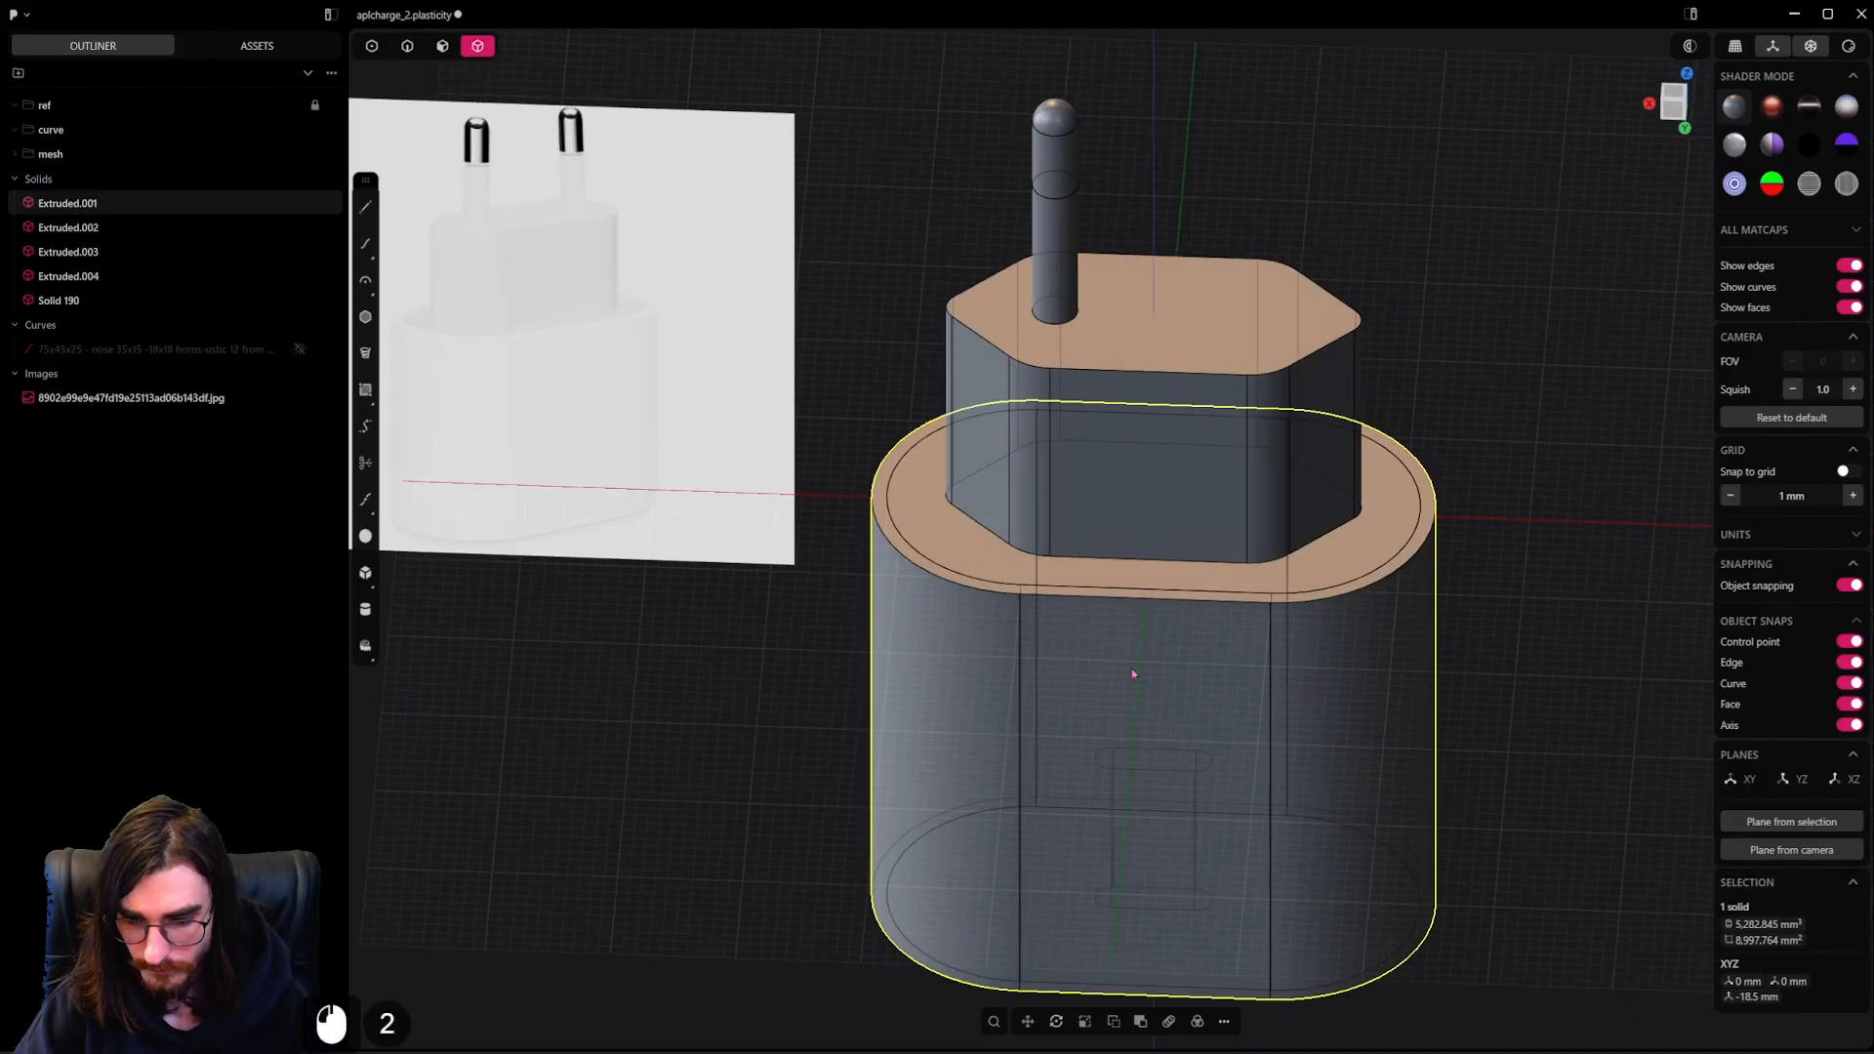
key("h")
scroll(1072, 646, "up", 4)
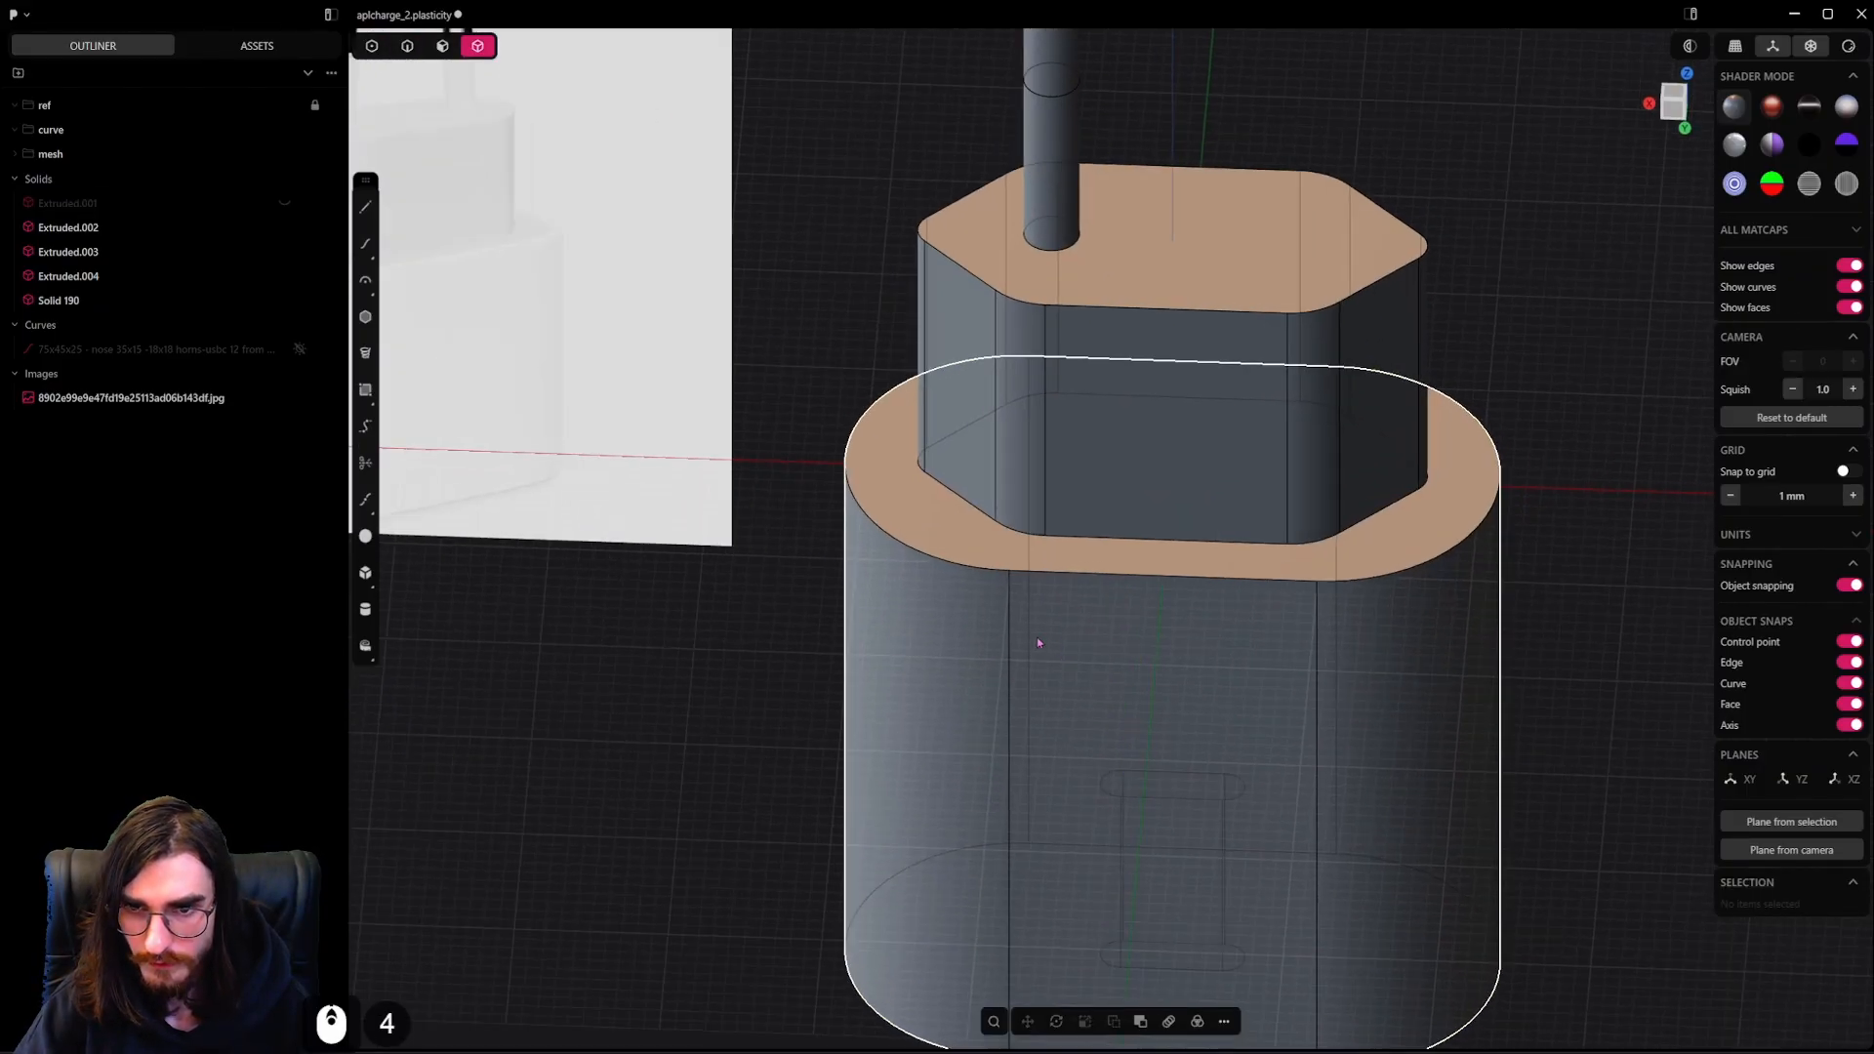
Push the inner core's side faces inward by about 0.02 mm, with the outer shell unhidden
left_click(442, 46)
left_click(1006, 682, "alt")
scroll(1006, 684, "up", 11)
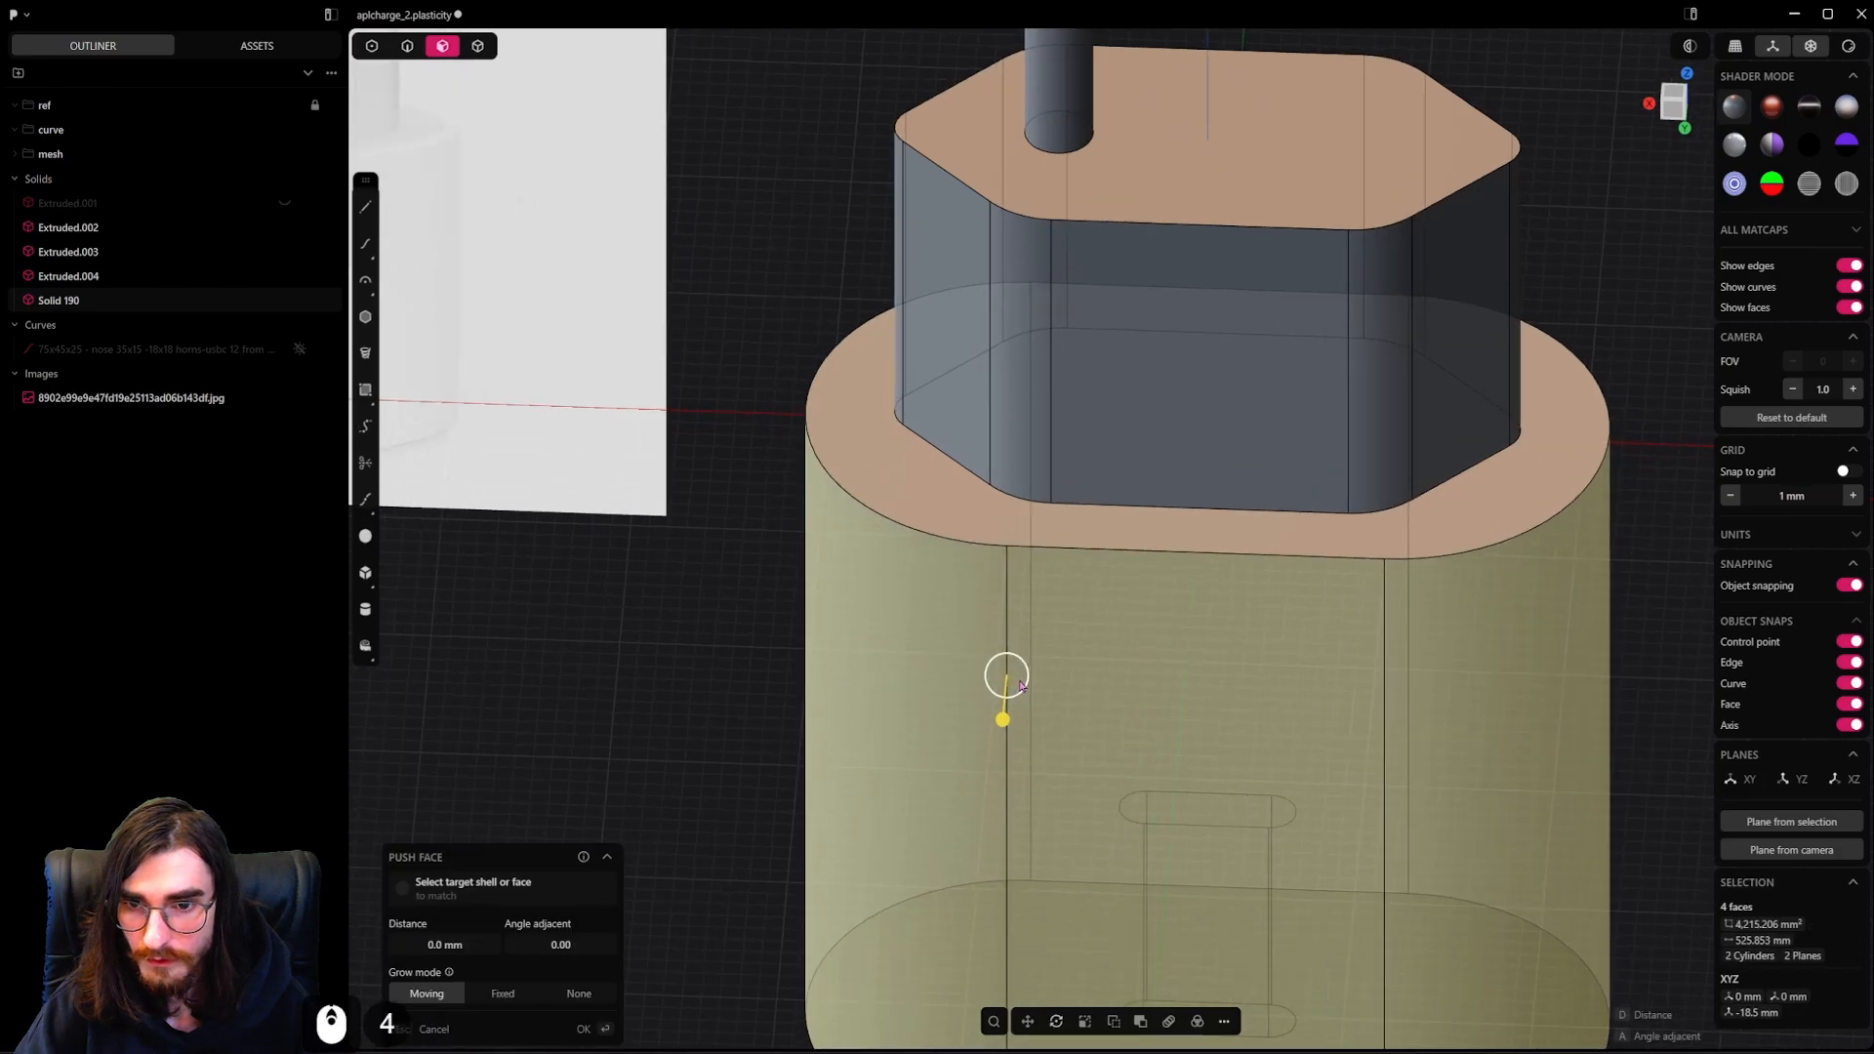
key("alt+h")
middle_click_drag(988, 687, 1025, 832)
middle_click_drag(1068, 939, 1020, 939)
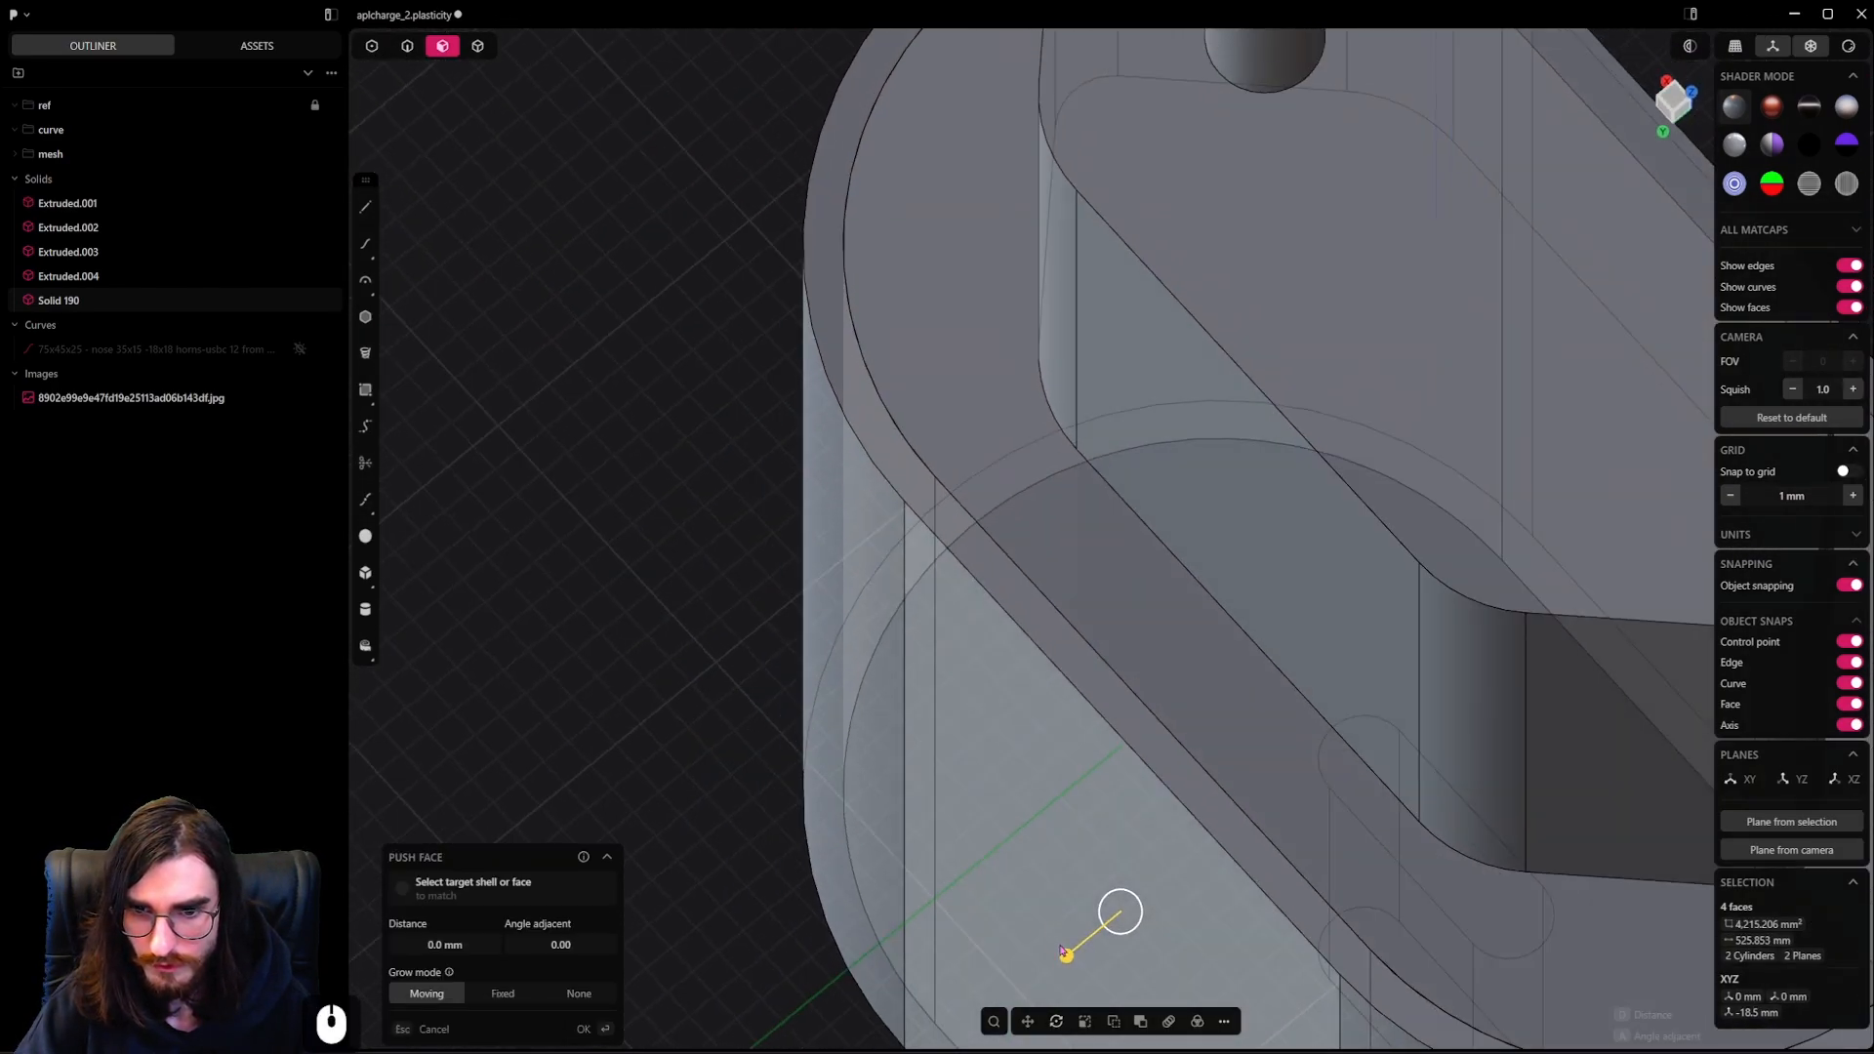
left_click_drag(1068, 953, 1073, 957, "shift")
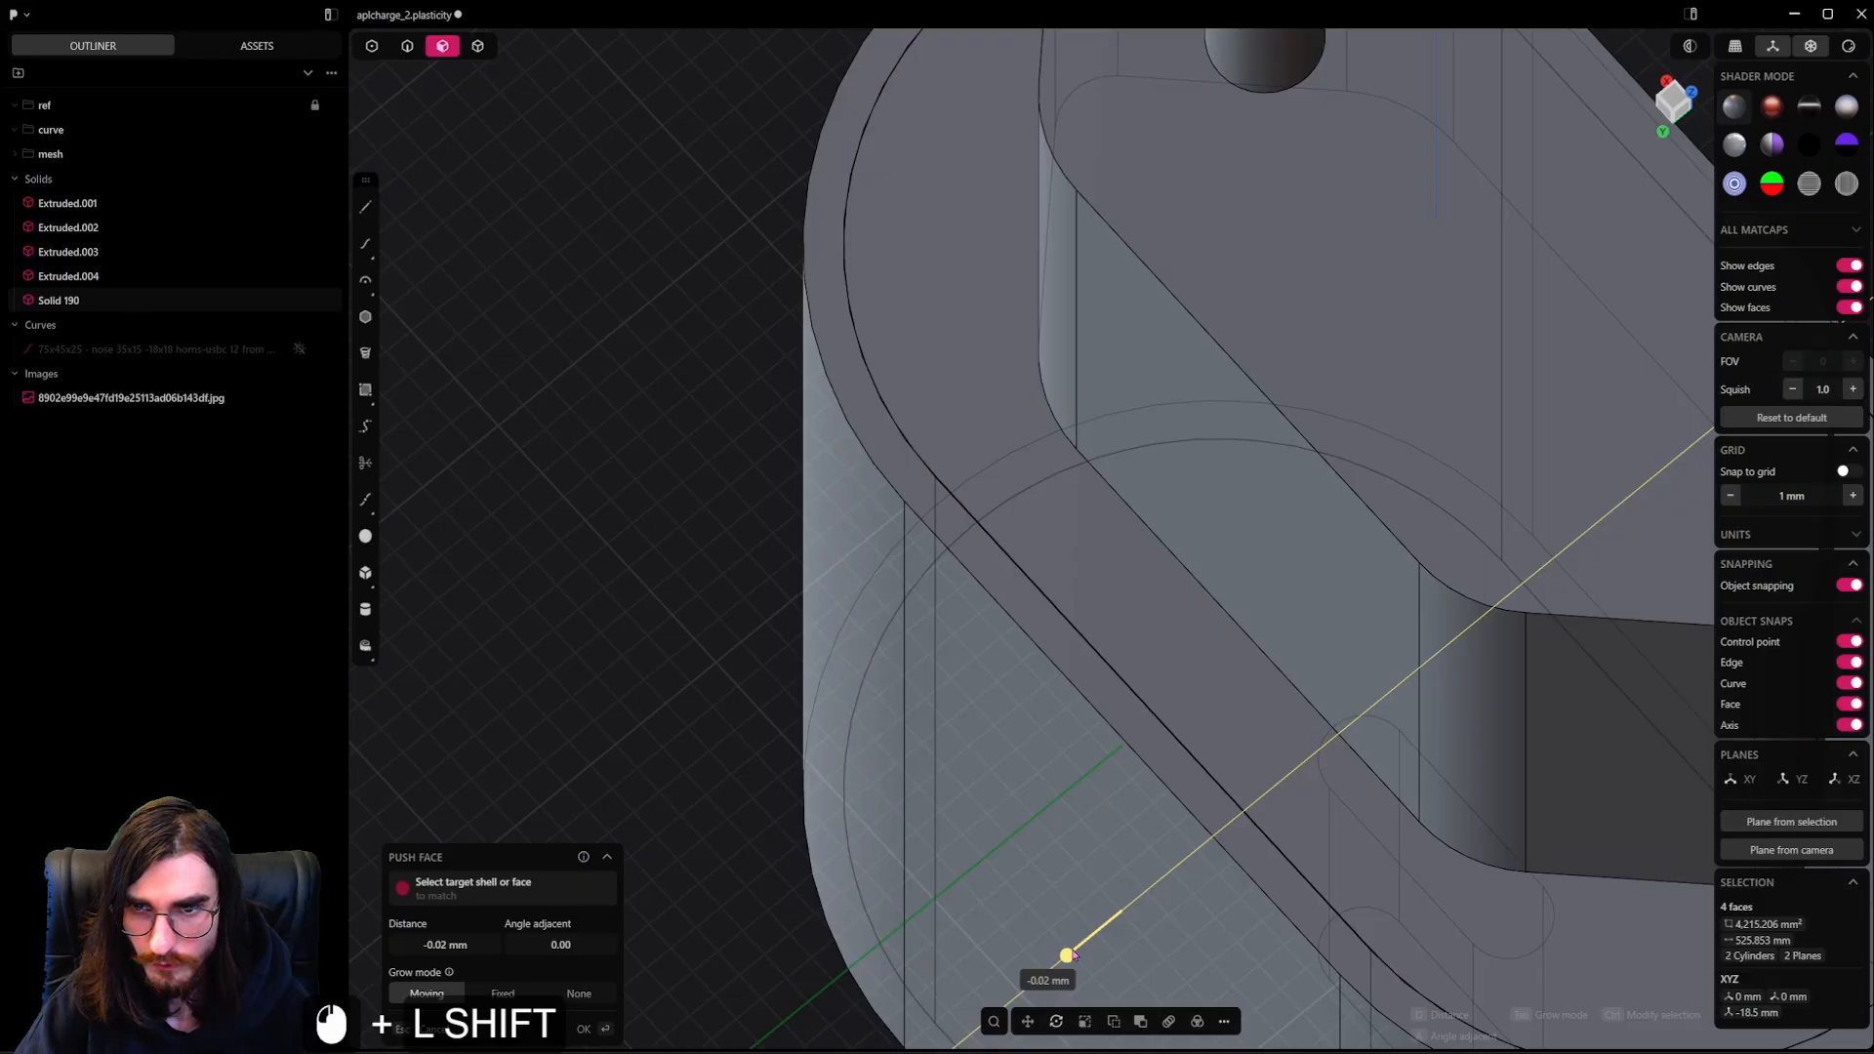
scroll(1121, 904, "down", 5)
left_click(749, 719)
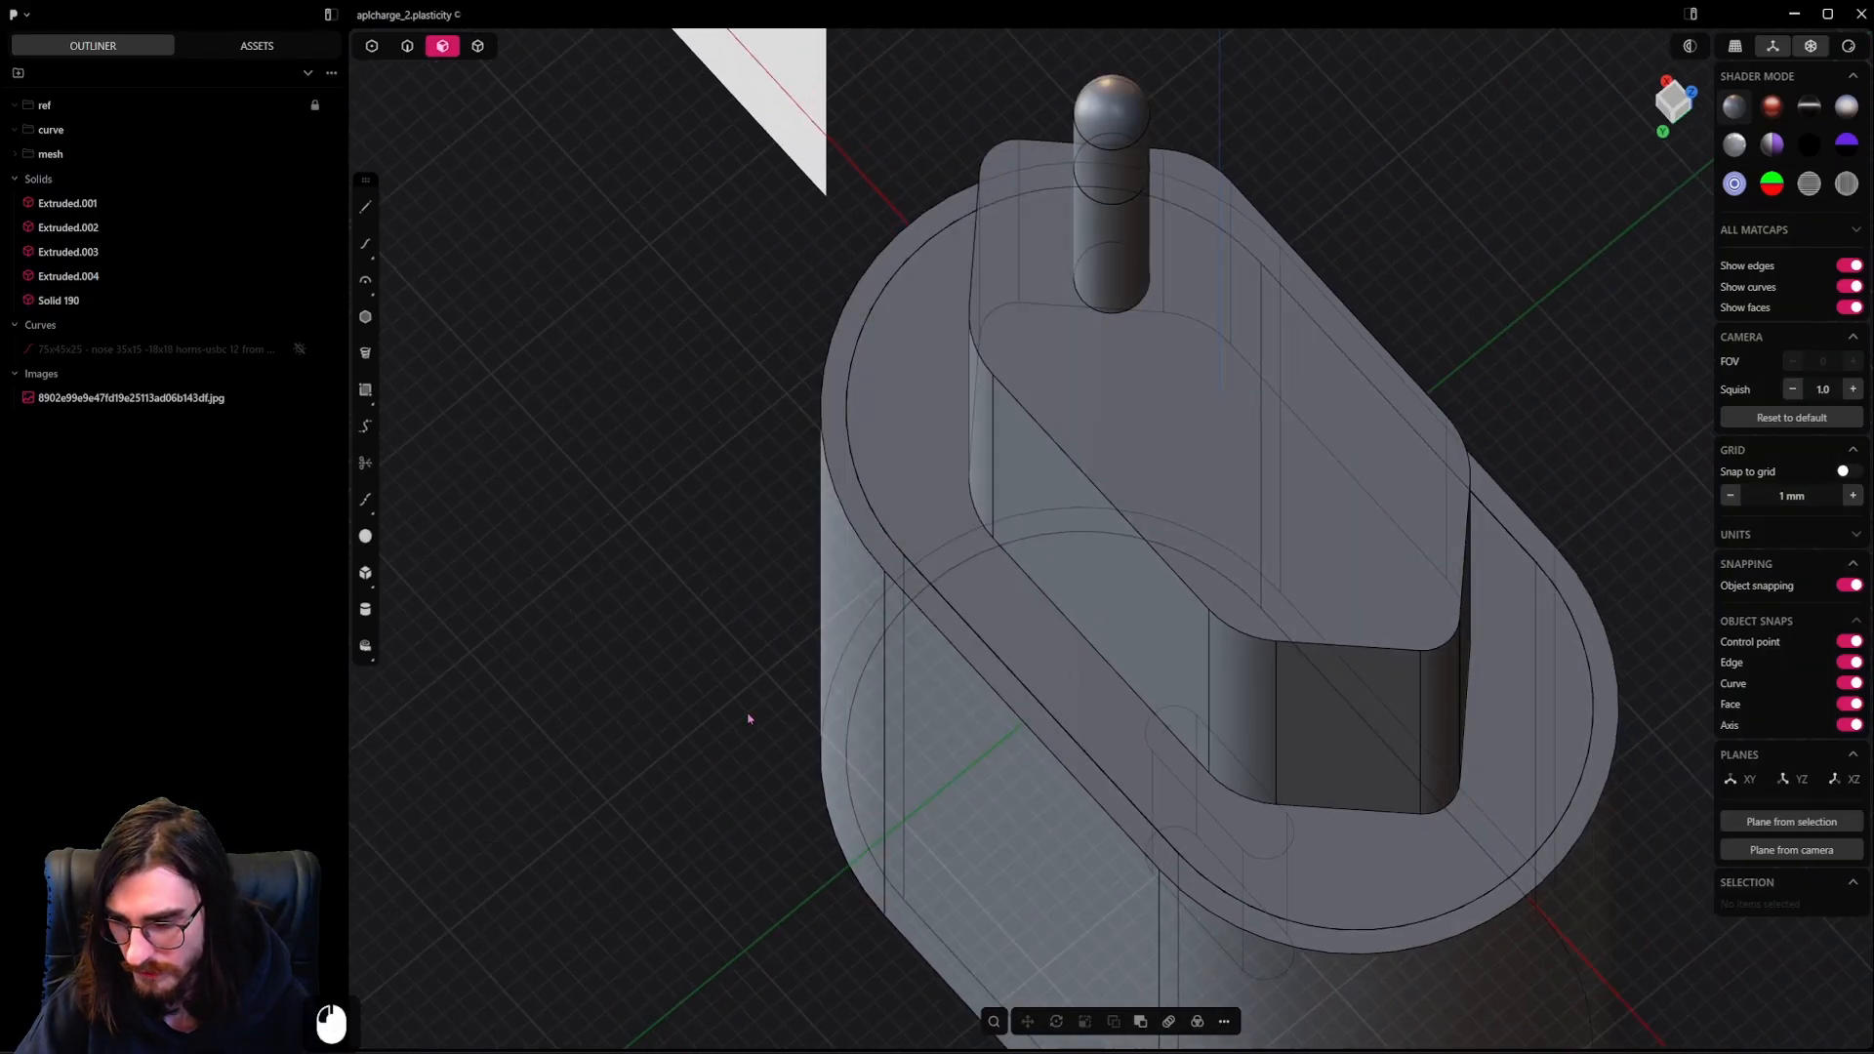
Hide the pin's lower shaft section to expose the underside of the dome-tipped section
scroll(787, 692, "up", 5)
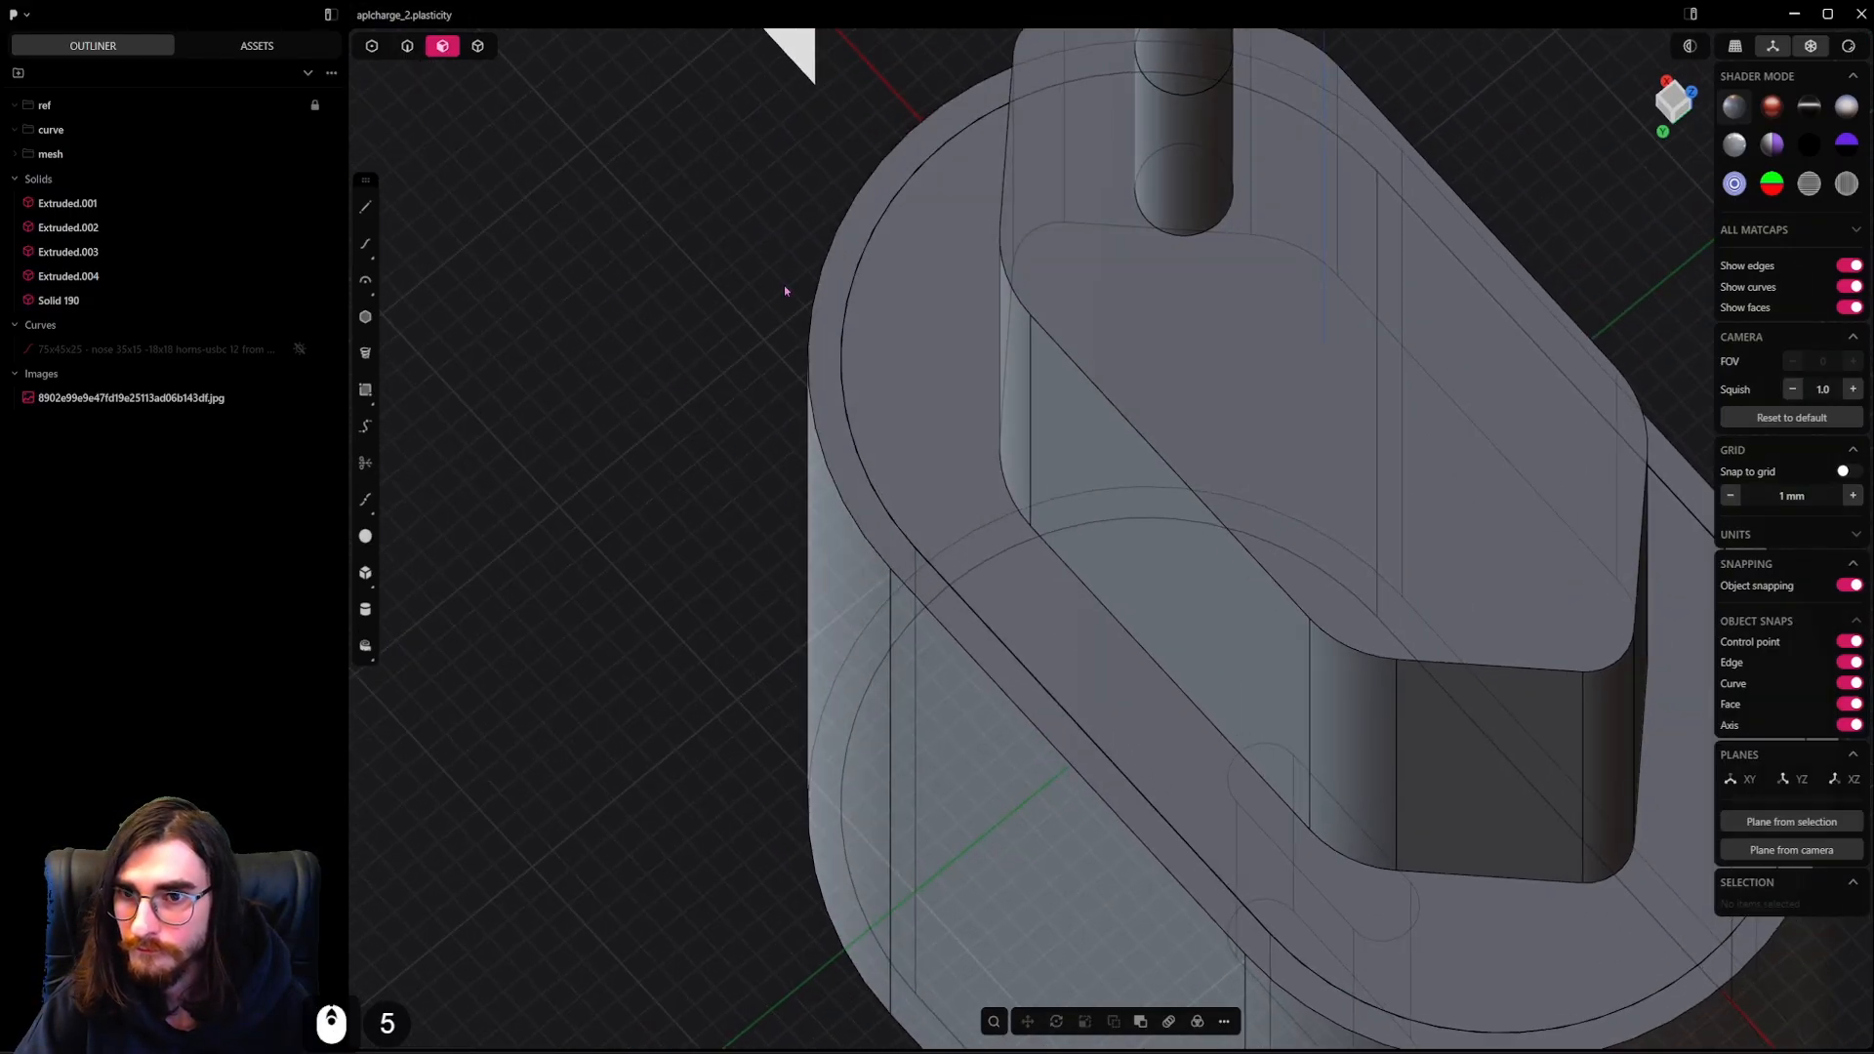
middle_click_drag(782, 289, 1050, 452)
scroll(1050, 452, "down", 3)
middle_click_drag(986, 556, 984, 566, "shift")
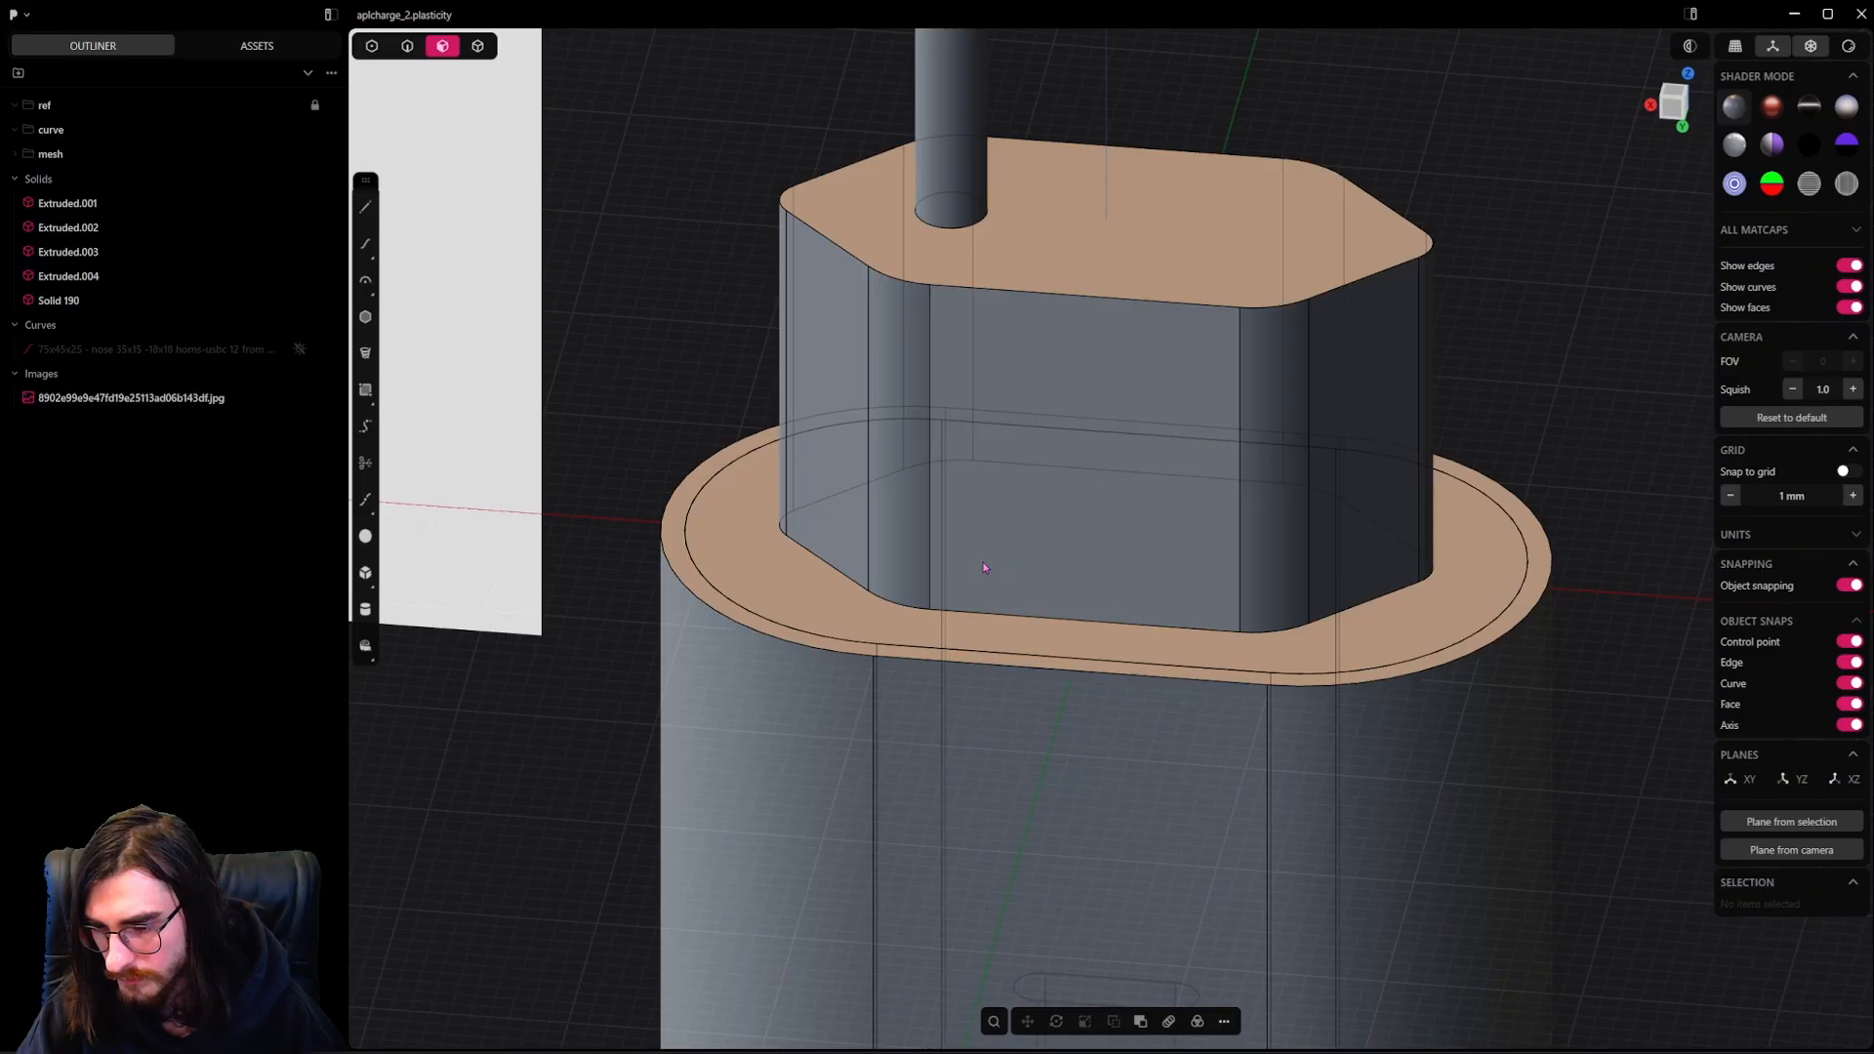
scroll(982, 560, "down", 5)
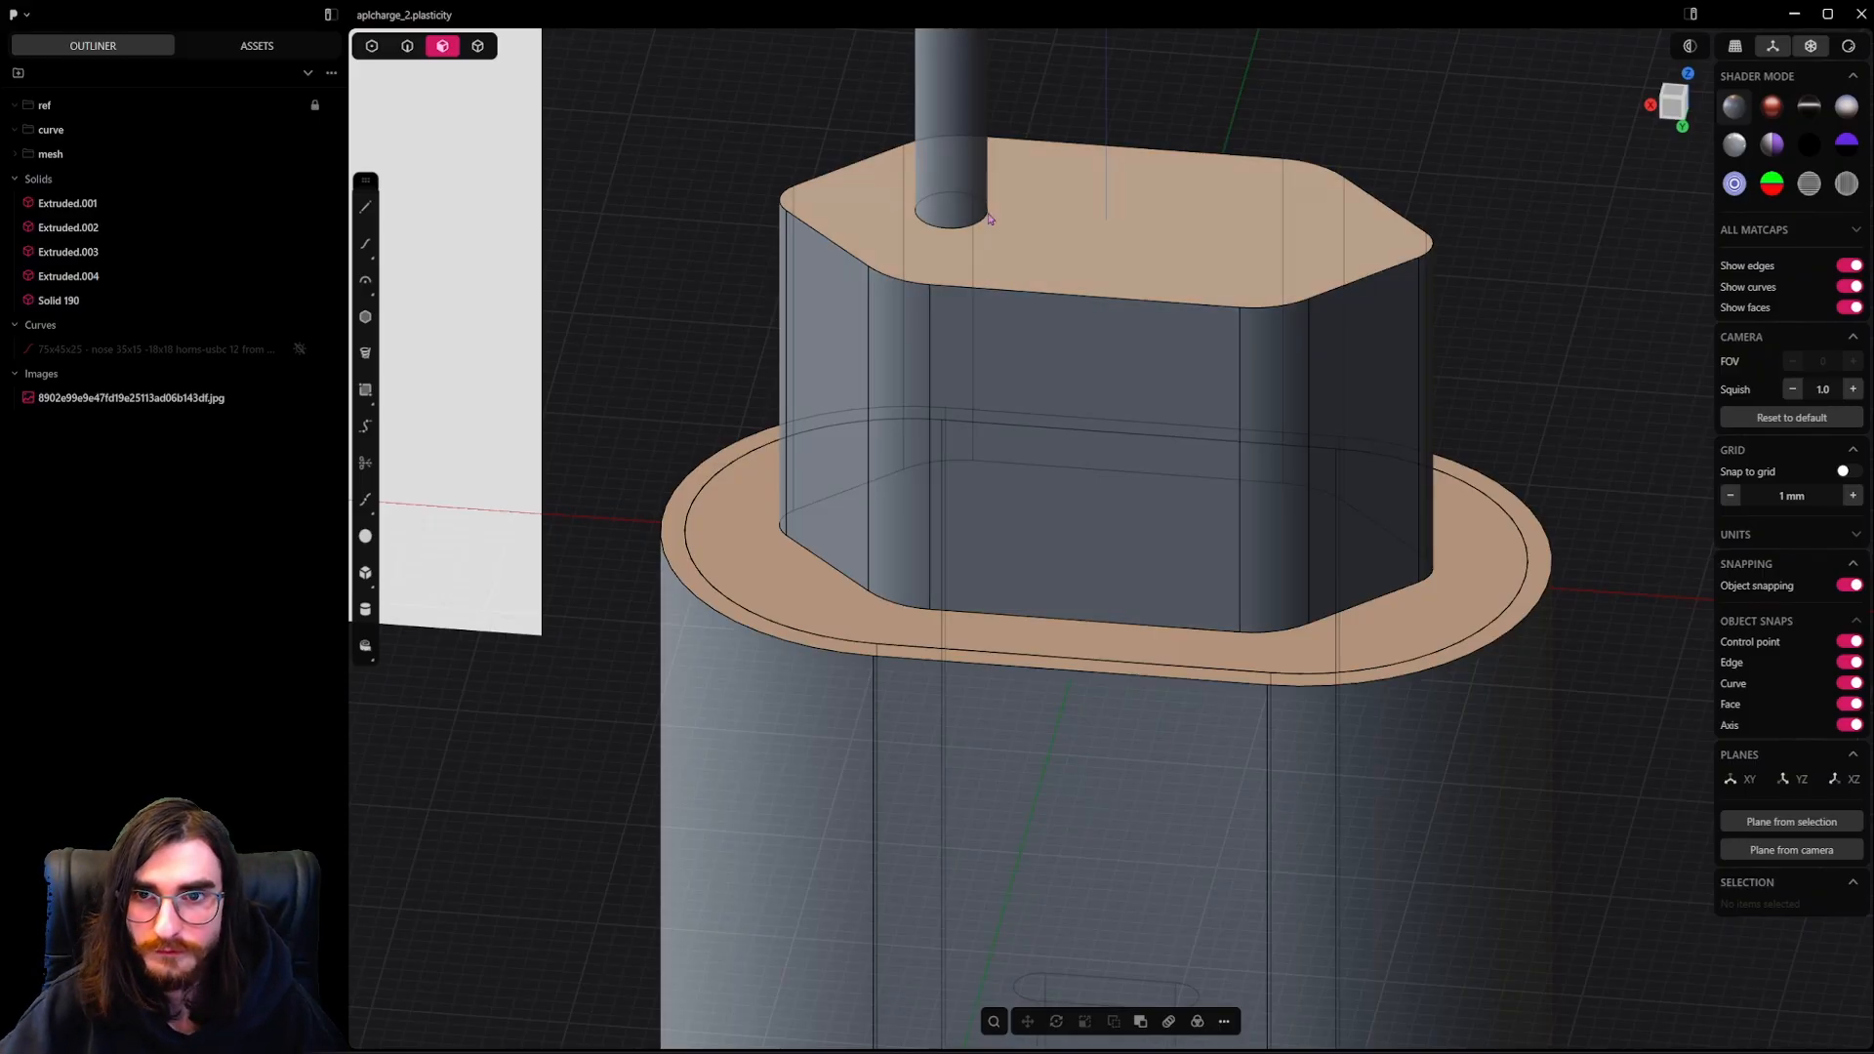
middle_click_drag(1052, 371, 1129, 569, "shift")
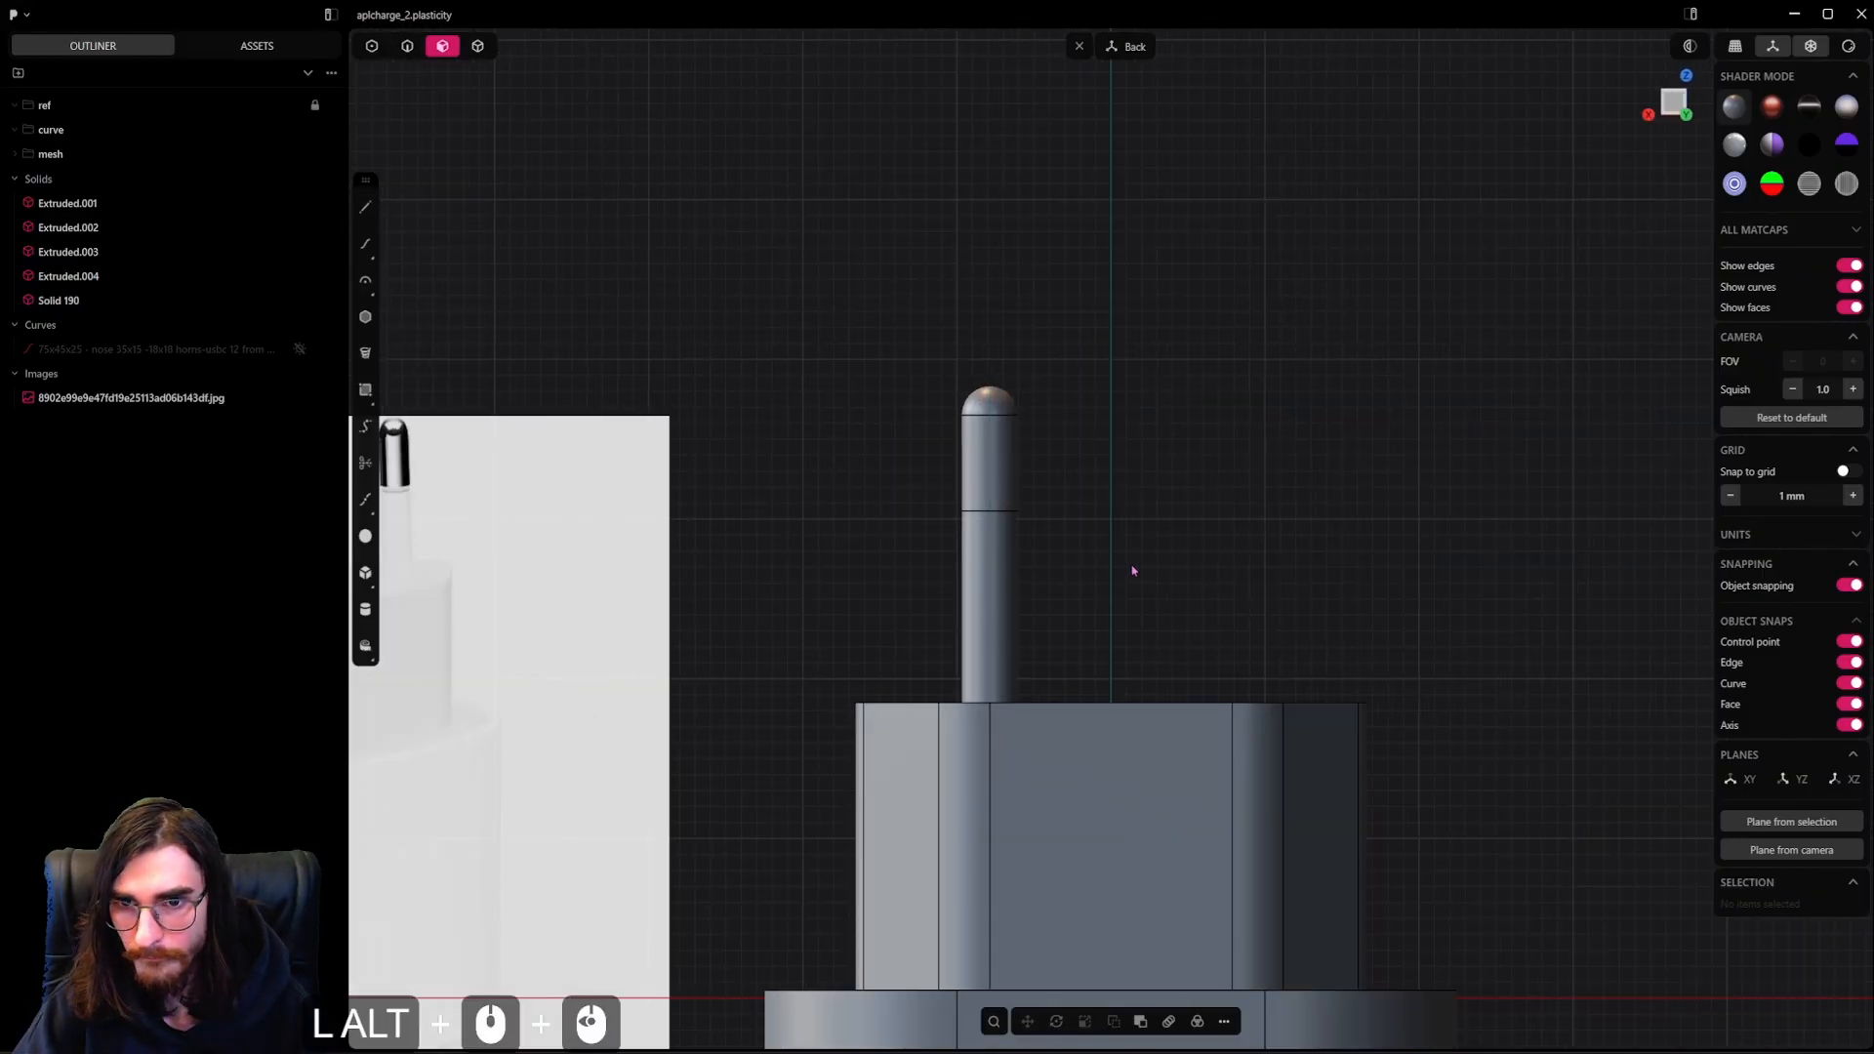
scroll(1130, 569, "up", 14)
key("2")
scroll(918, 505, "up", 10)
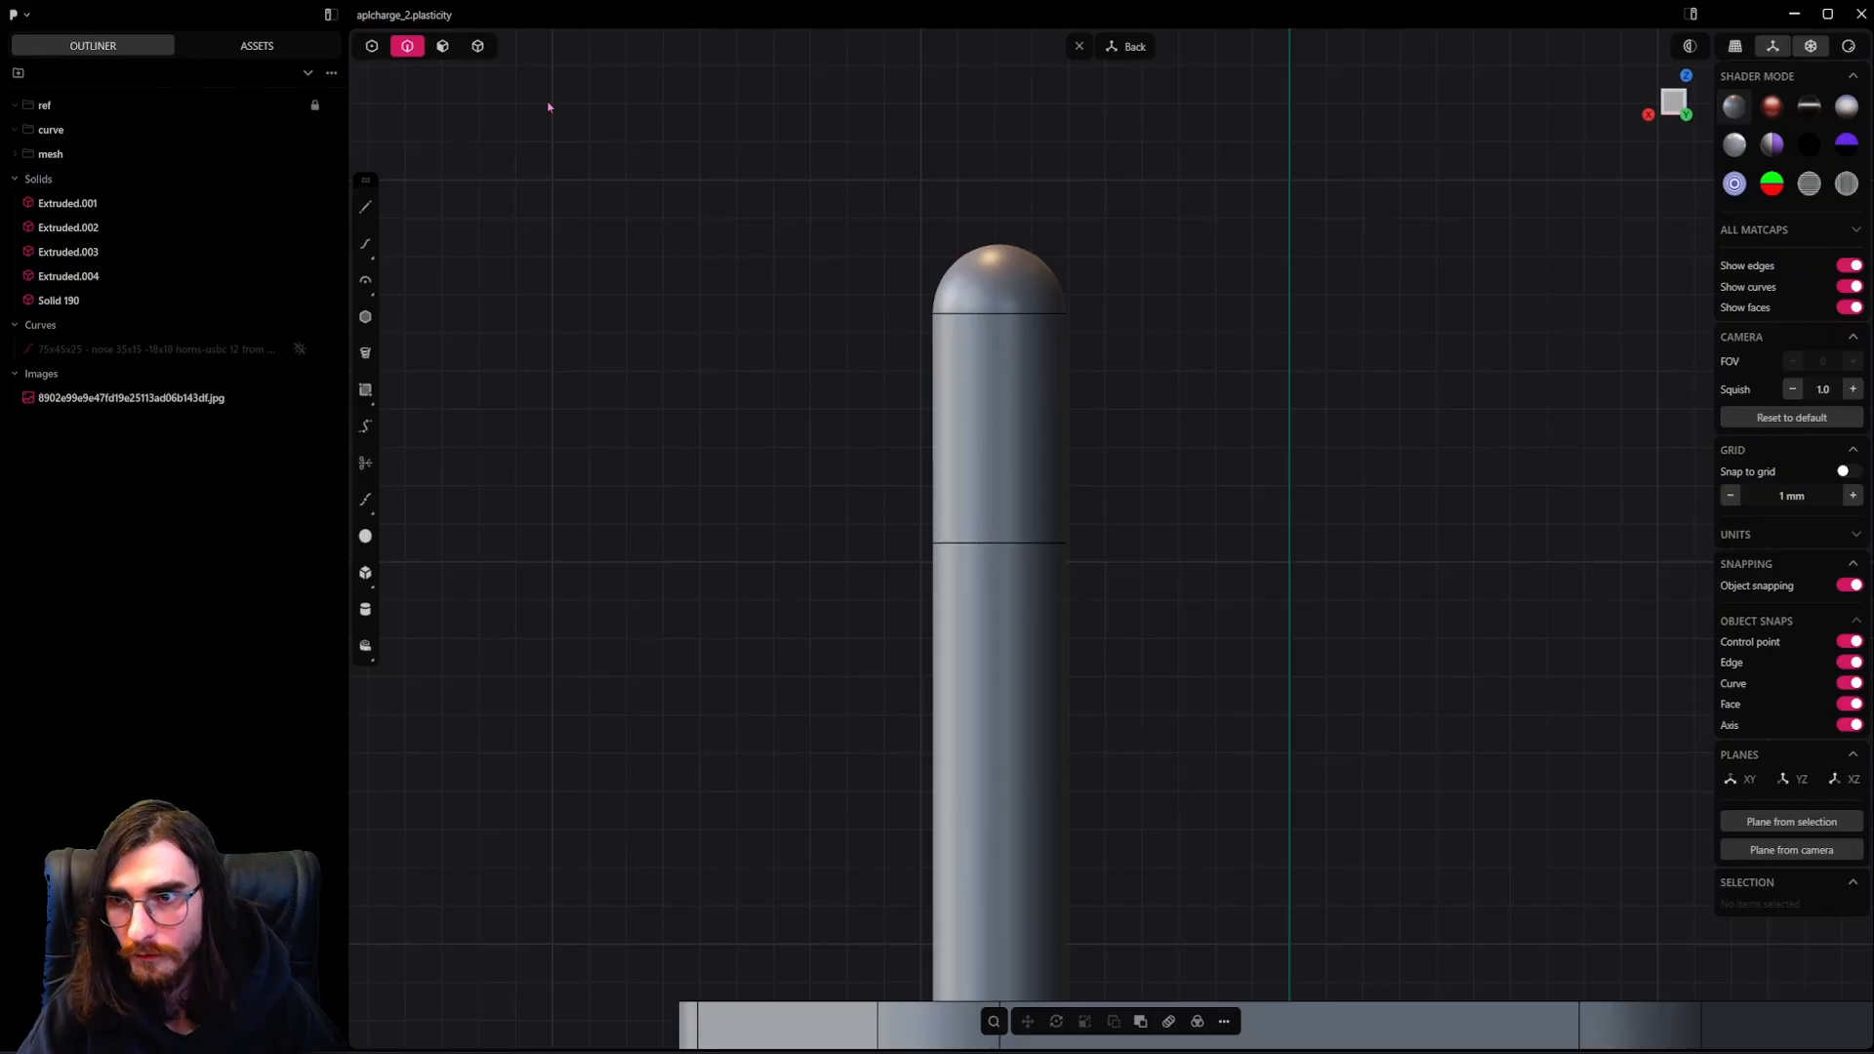
left_click(479, 49)
left_click(1029, 748)
key("h")
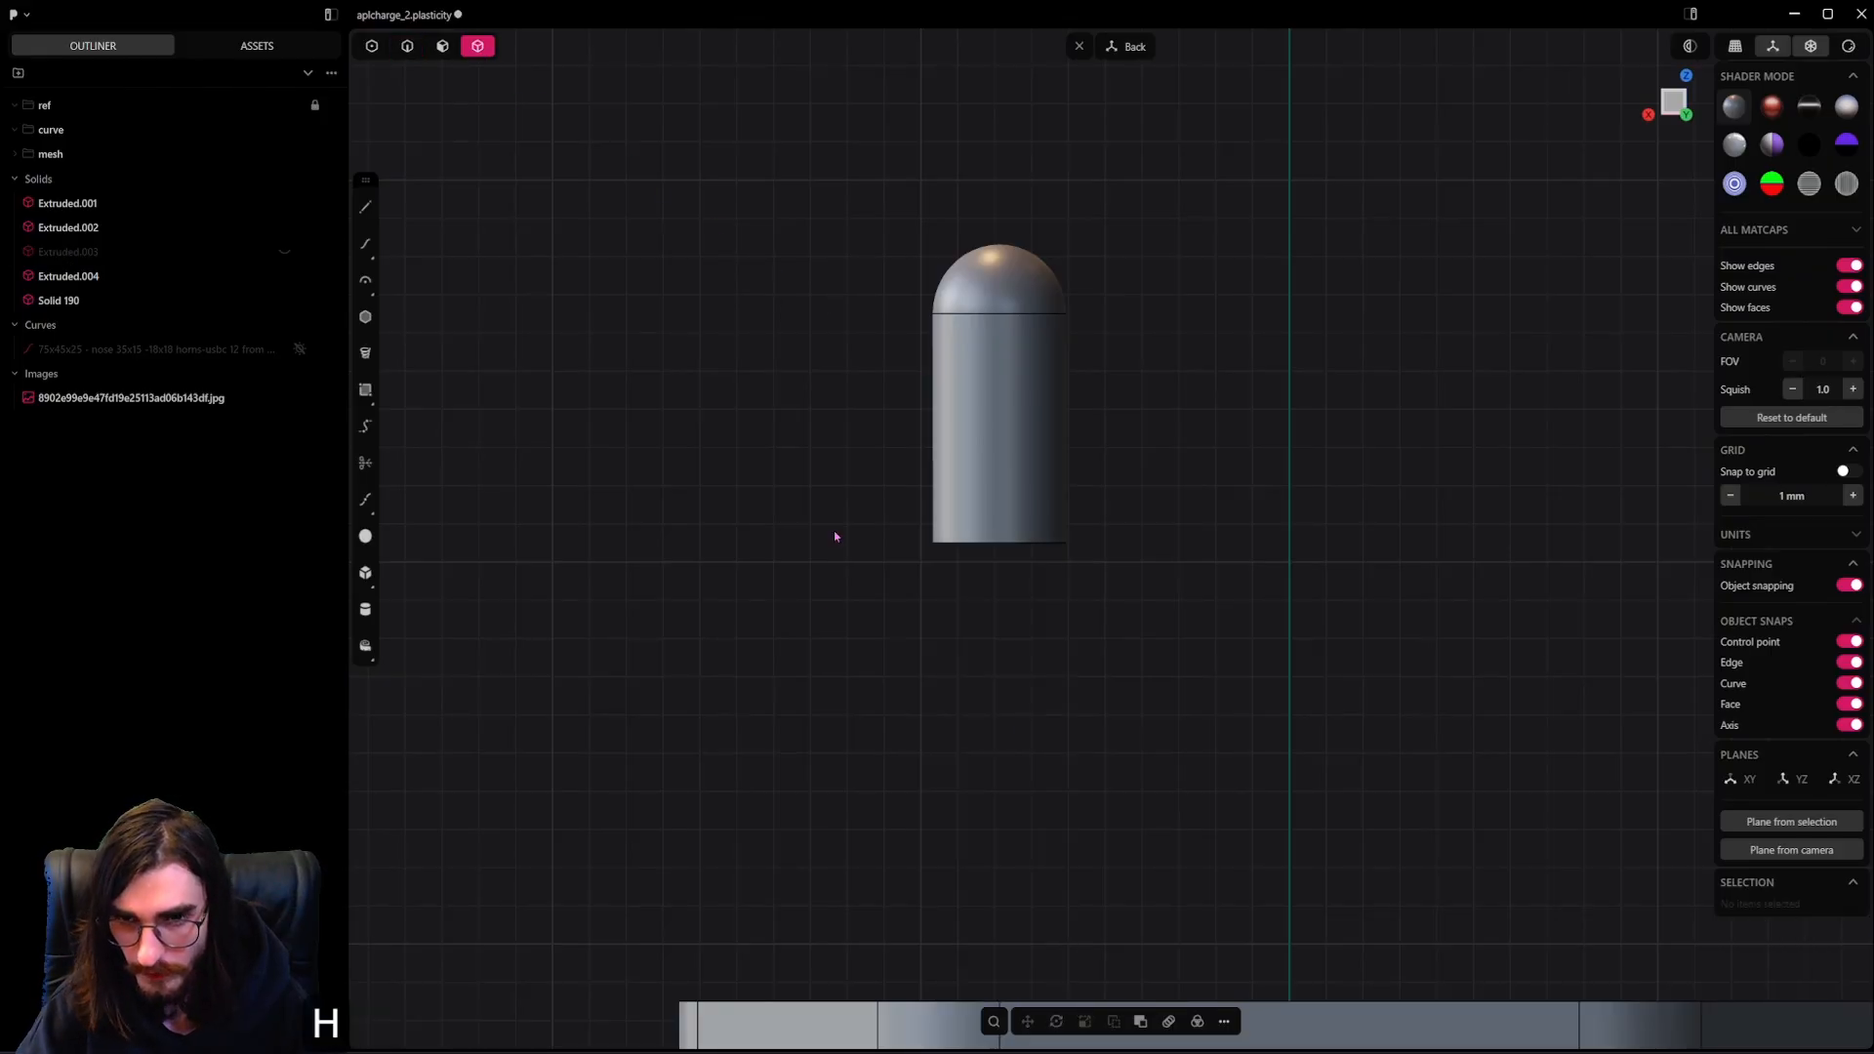
Chamfer the bottom edge of the dome-tipped pin section by about 0.3 mm, with the lower shaft unhidden
left_click(407, 46)
left_click(1025, 543)
key("f")
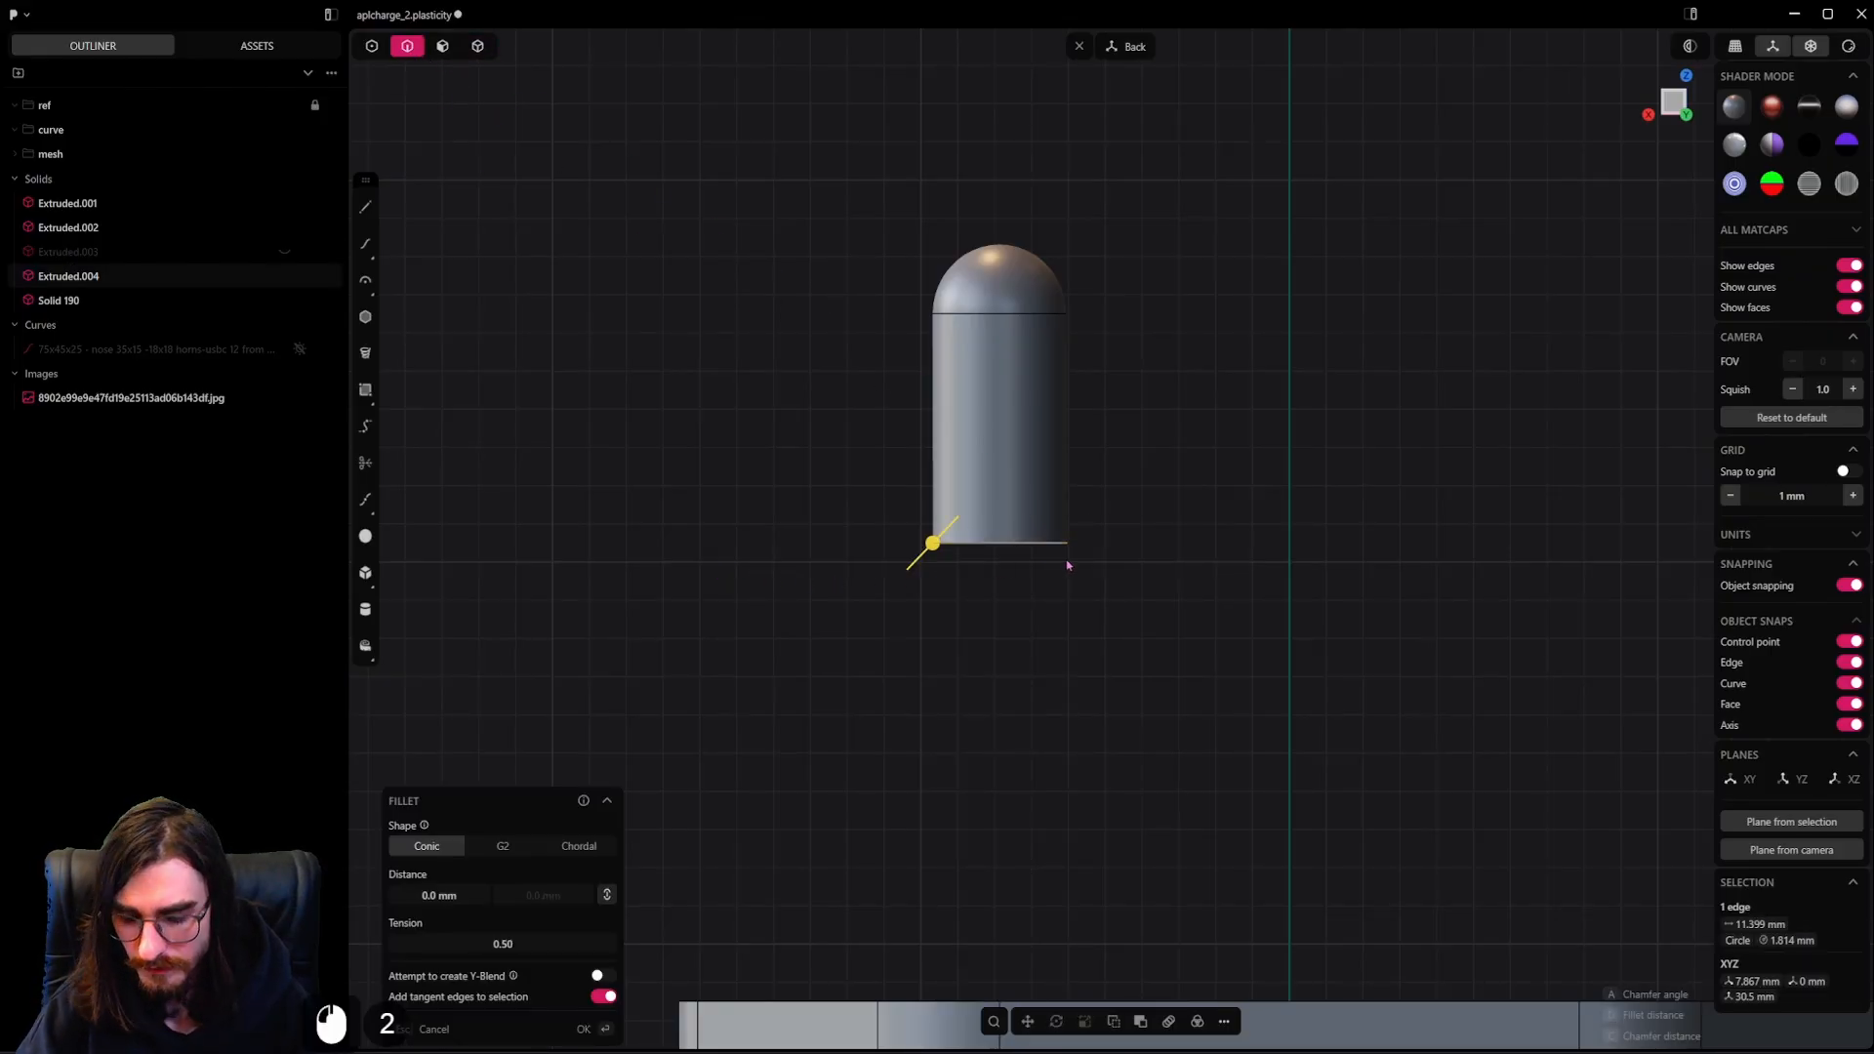
key("alt+h")
scroll(974, 544, "up", 3)
scroll(973, 543, "up", 3)
left_click_drag(924, 543, 1176, 494, "shift")
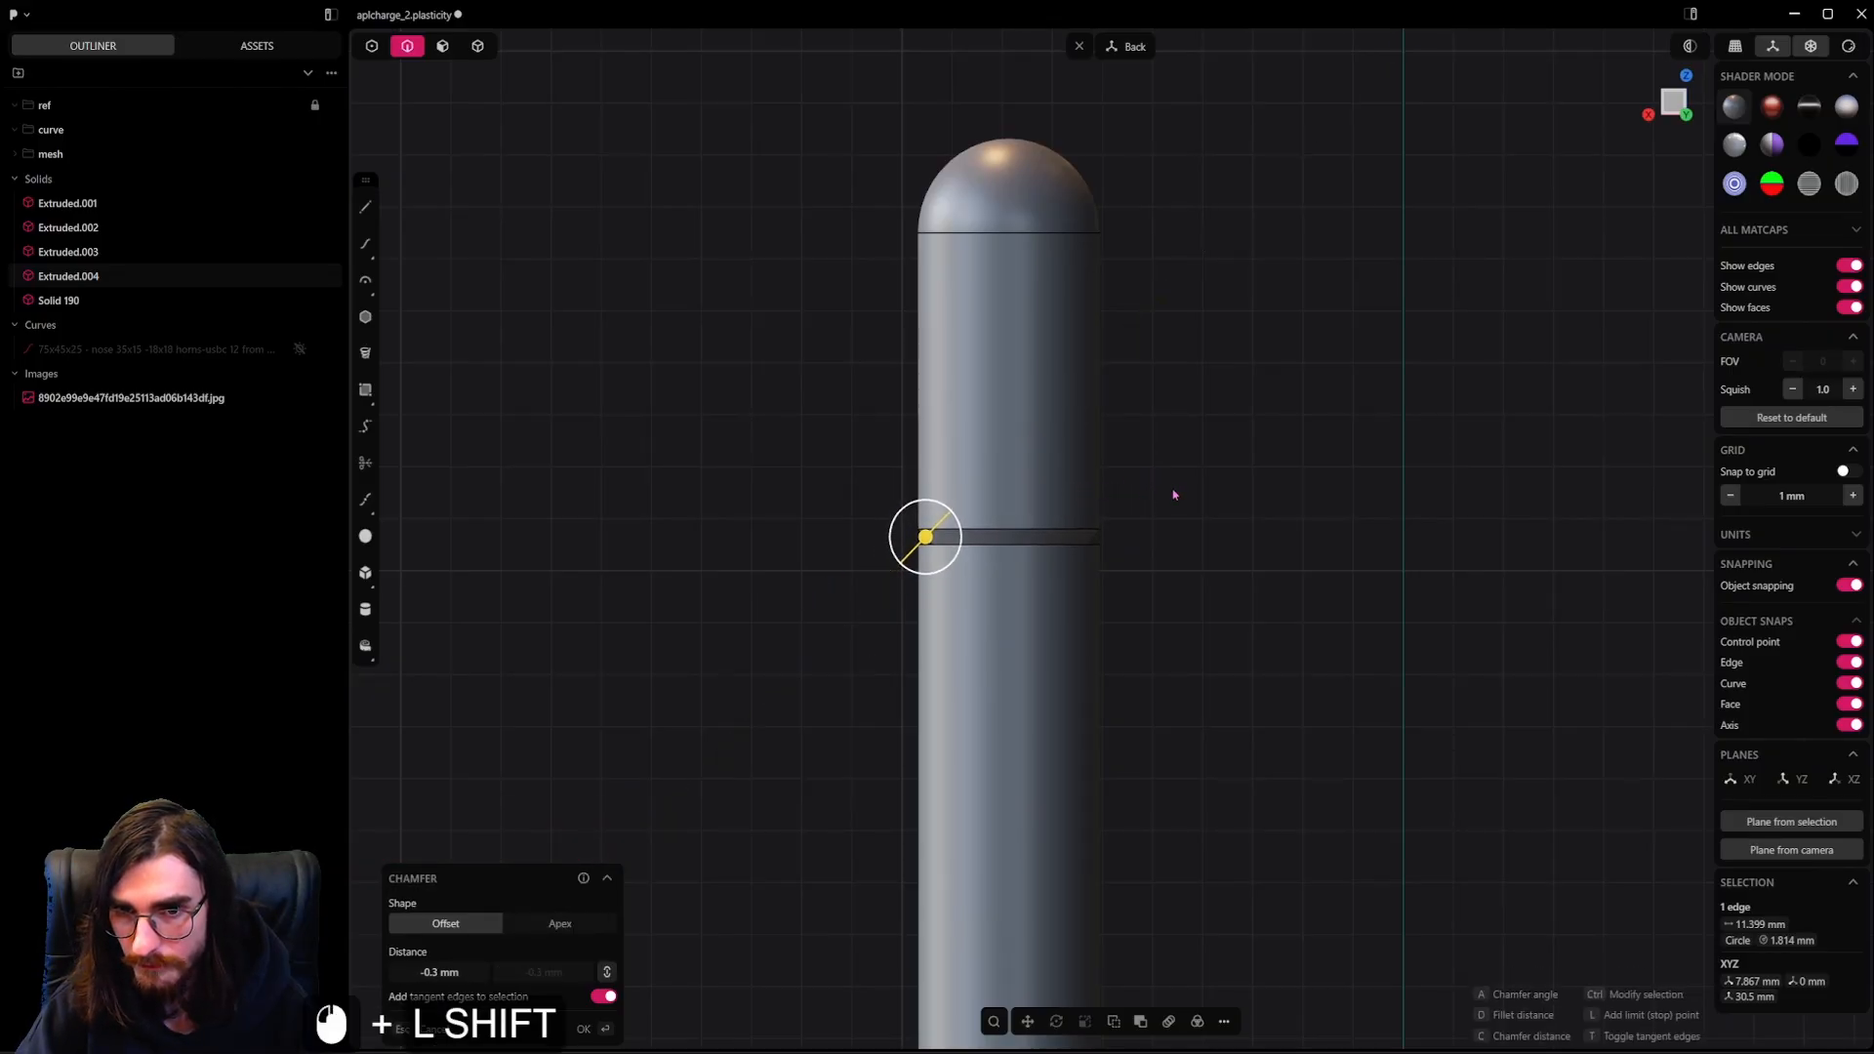
left_click(1171, 495)
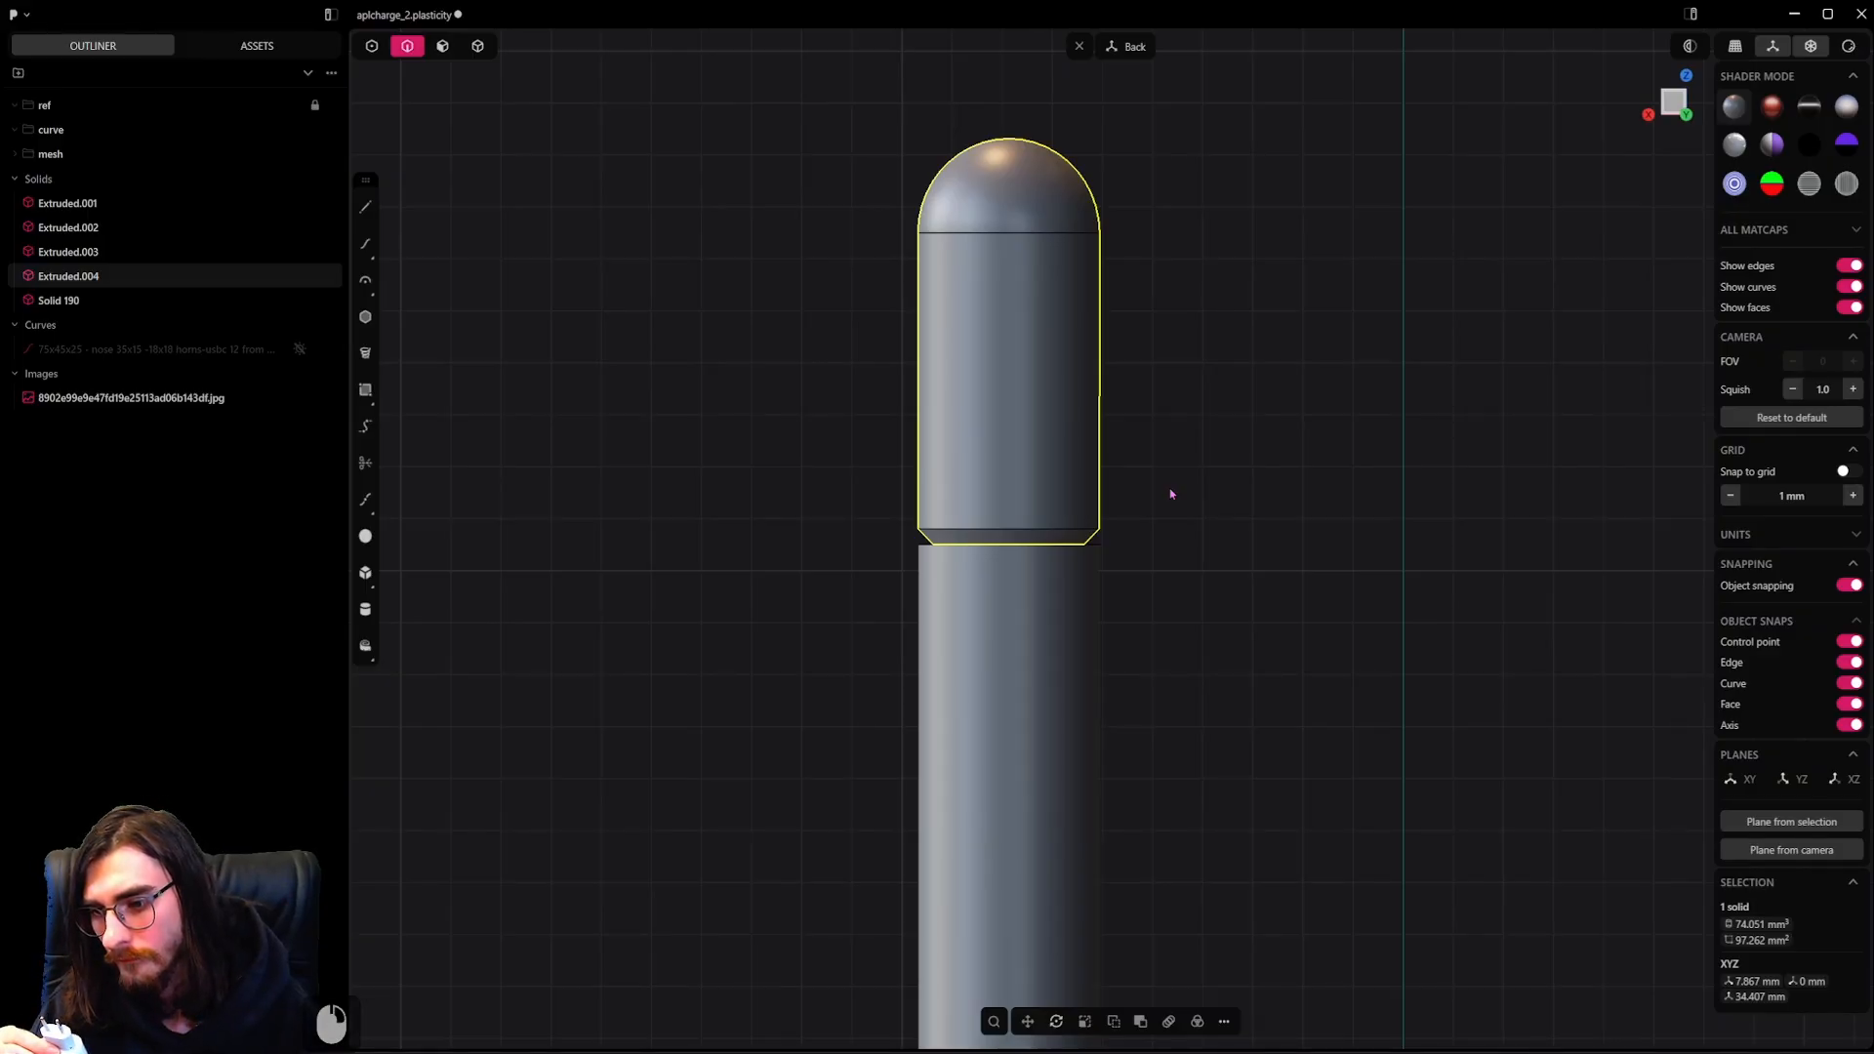
Undo the pin tip's bottom-edge chamfer, rebuild it about 0.32 mm high with an adjusted chamfer angle, and save the file
key("ctrl+z")
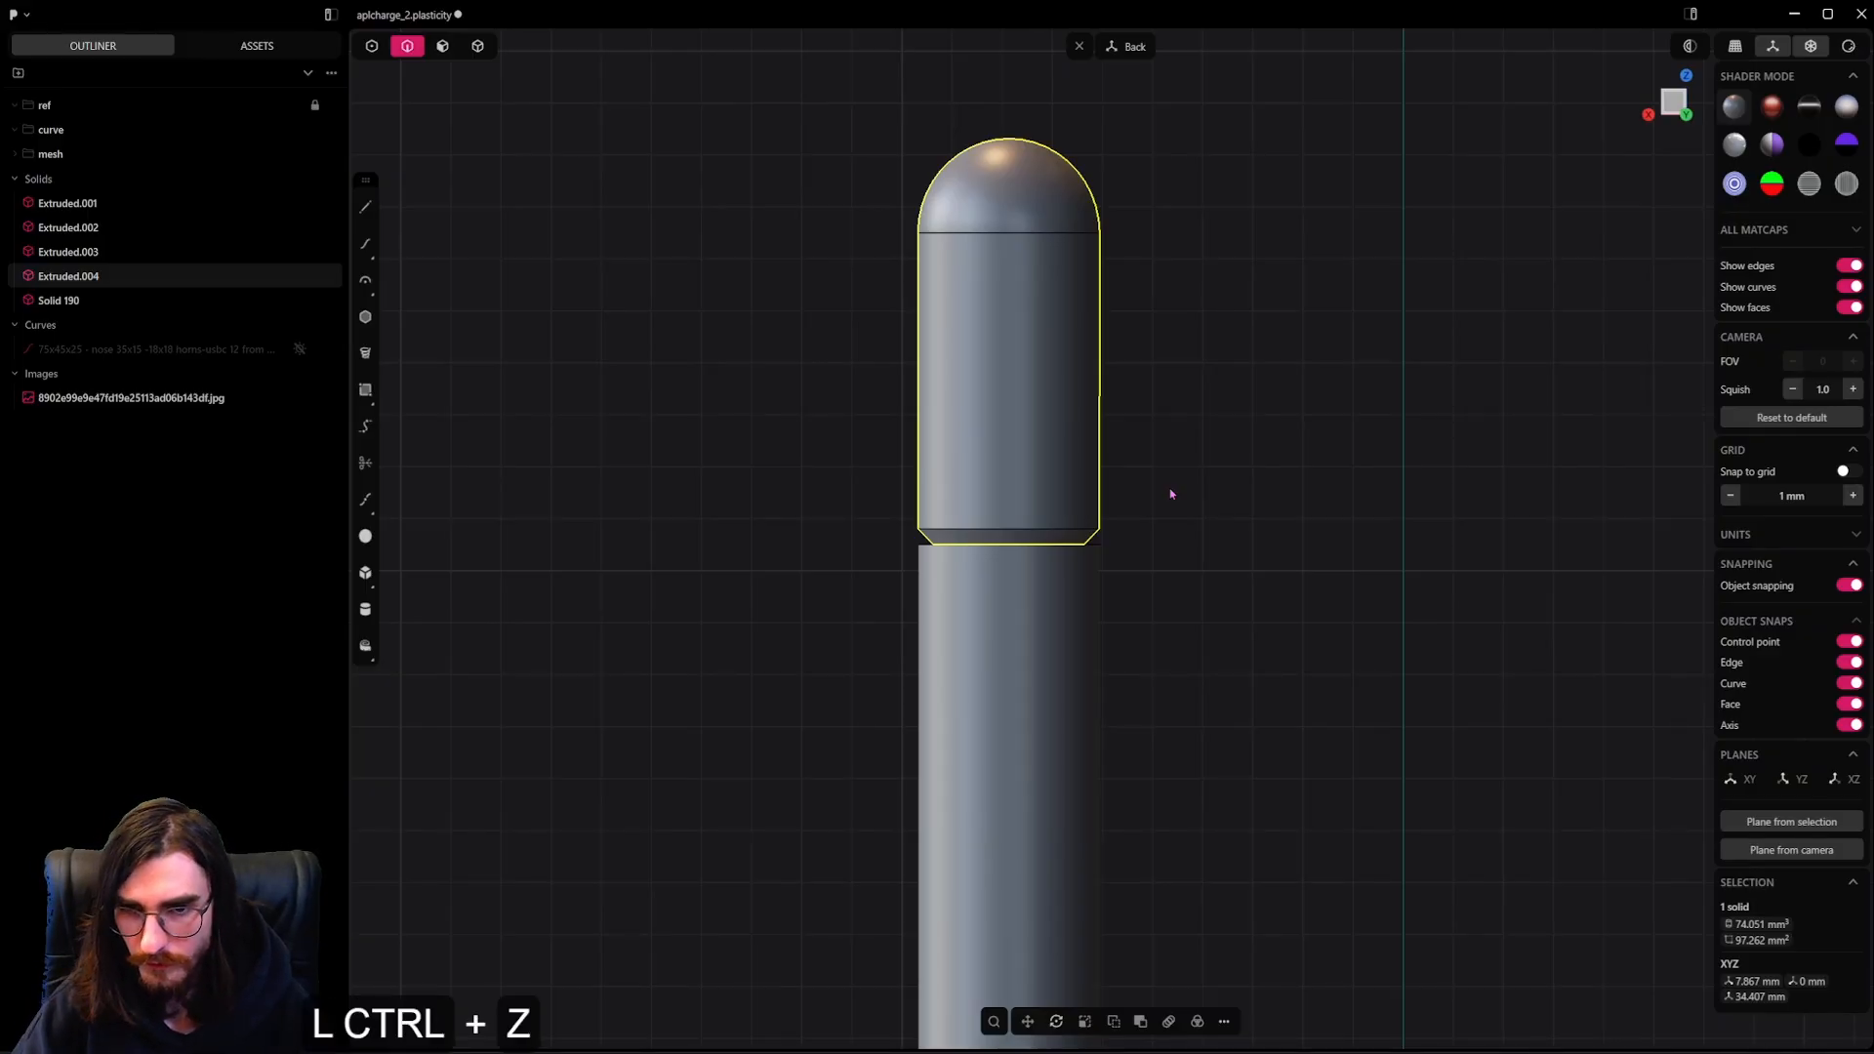
left_click_drag(917, 545, 1133, 520, "shift")
left_click_drag(1208, 459, 1213, 432, "shift")
key("a")
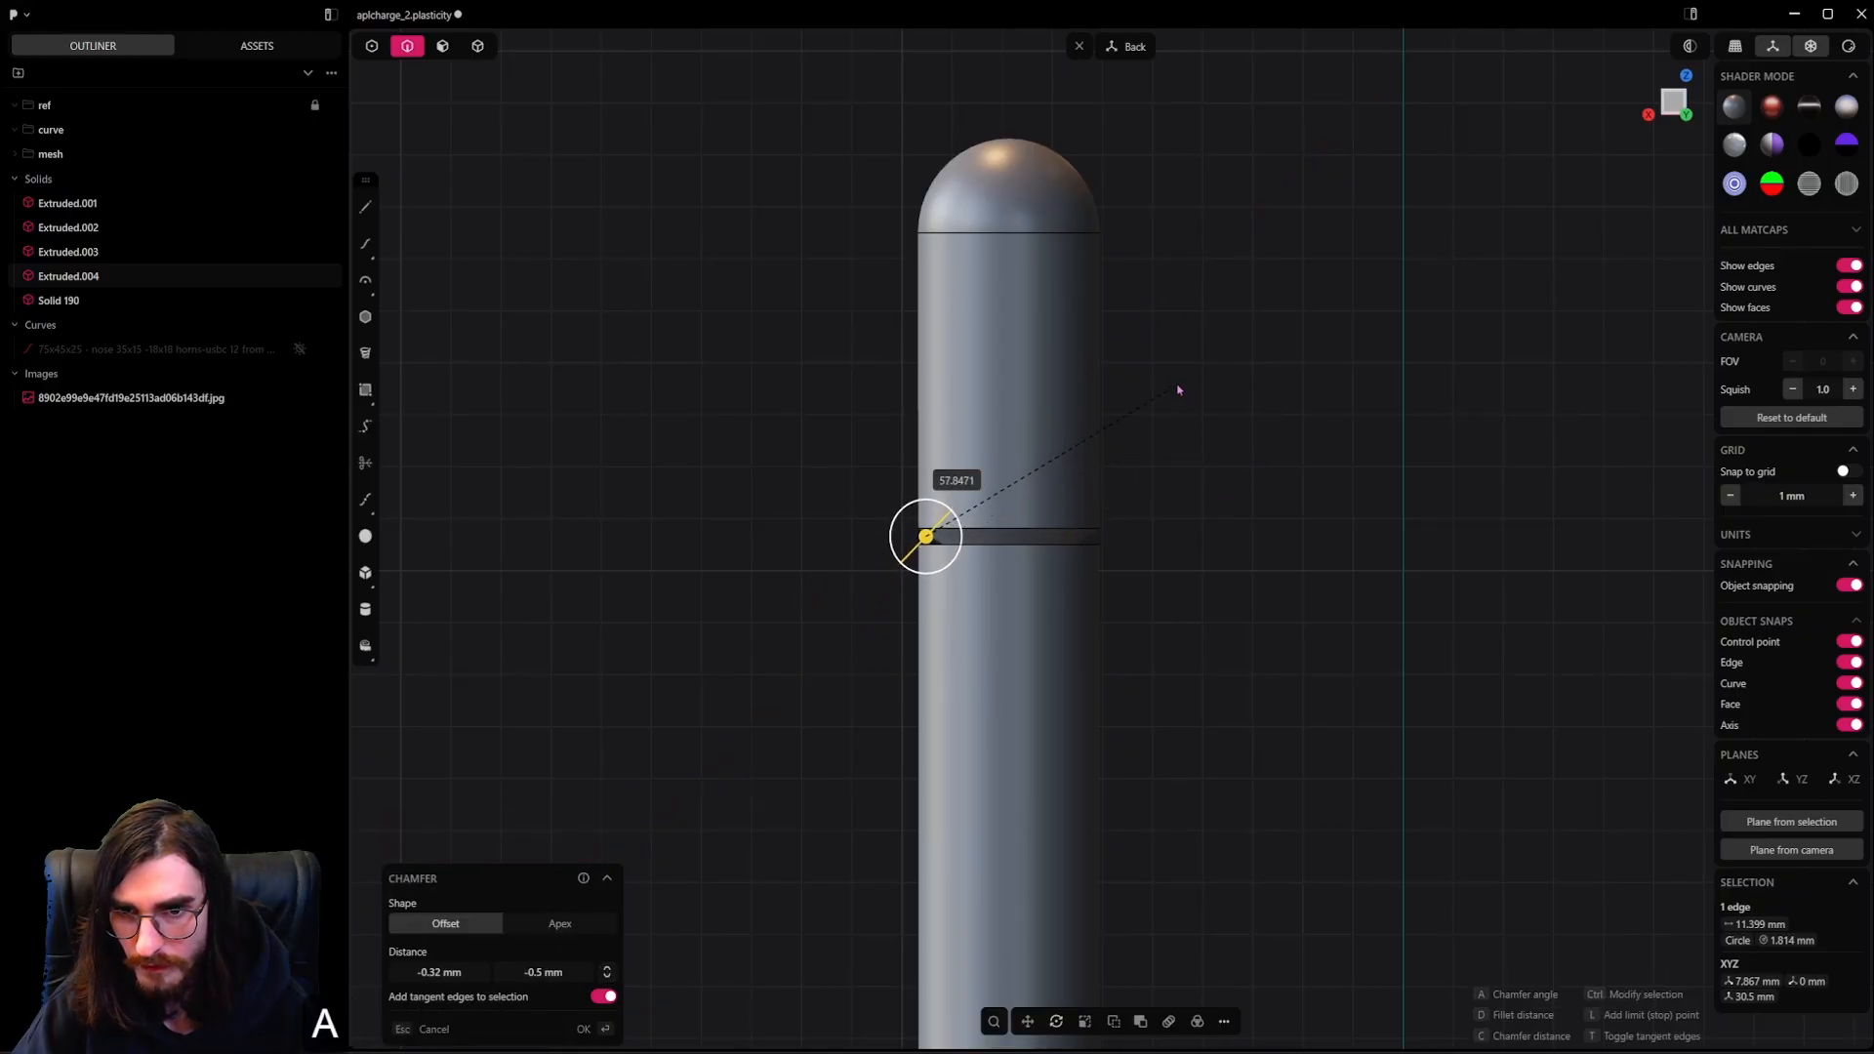
left_click(1226, 481)
scroll(1184, 560, "down", 1)
key("ctrl+s")
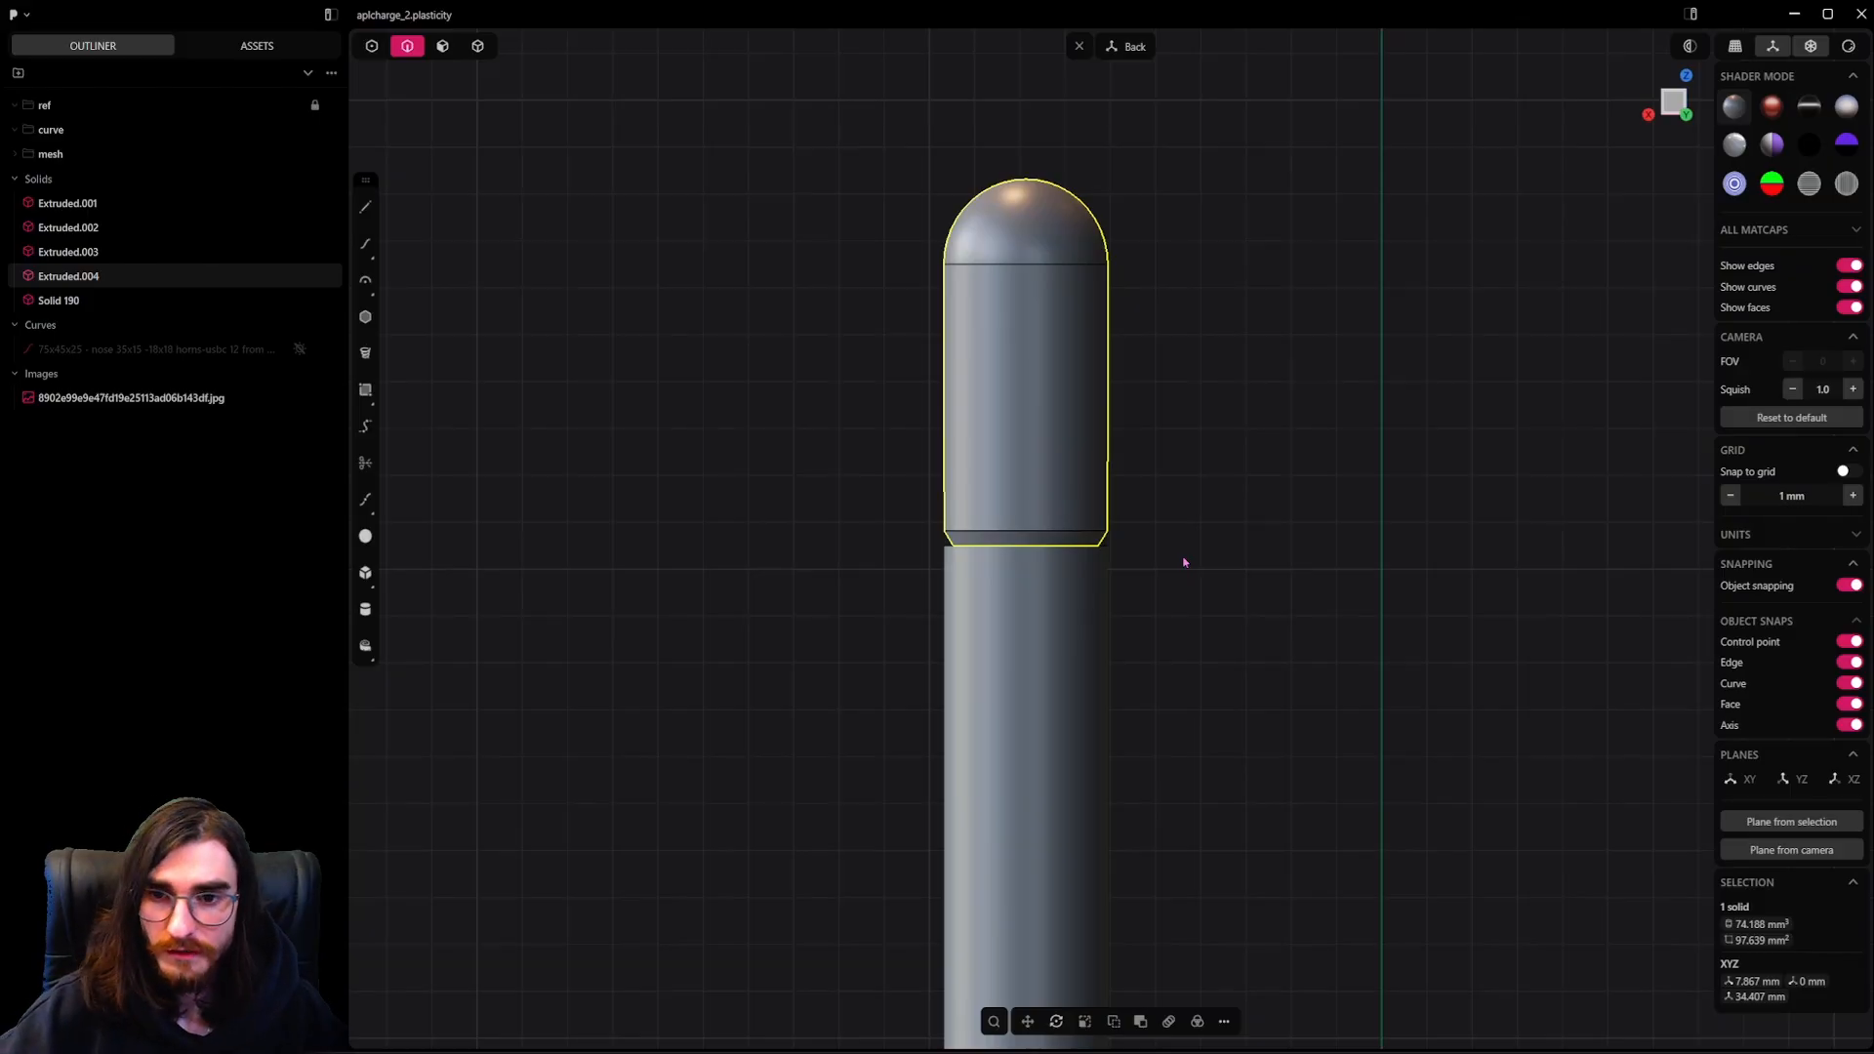
Hide the nose block to expose the bottom end of the pin's lower shaft
scroll(1064, 582, "down", 5)
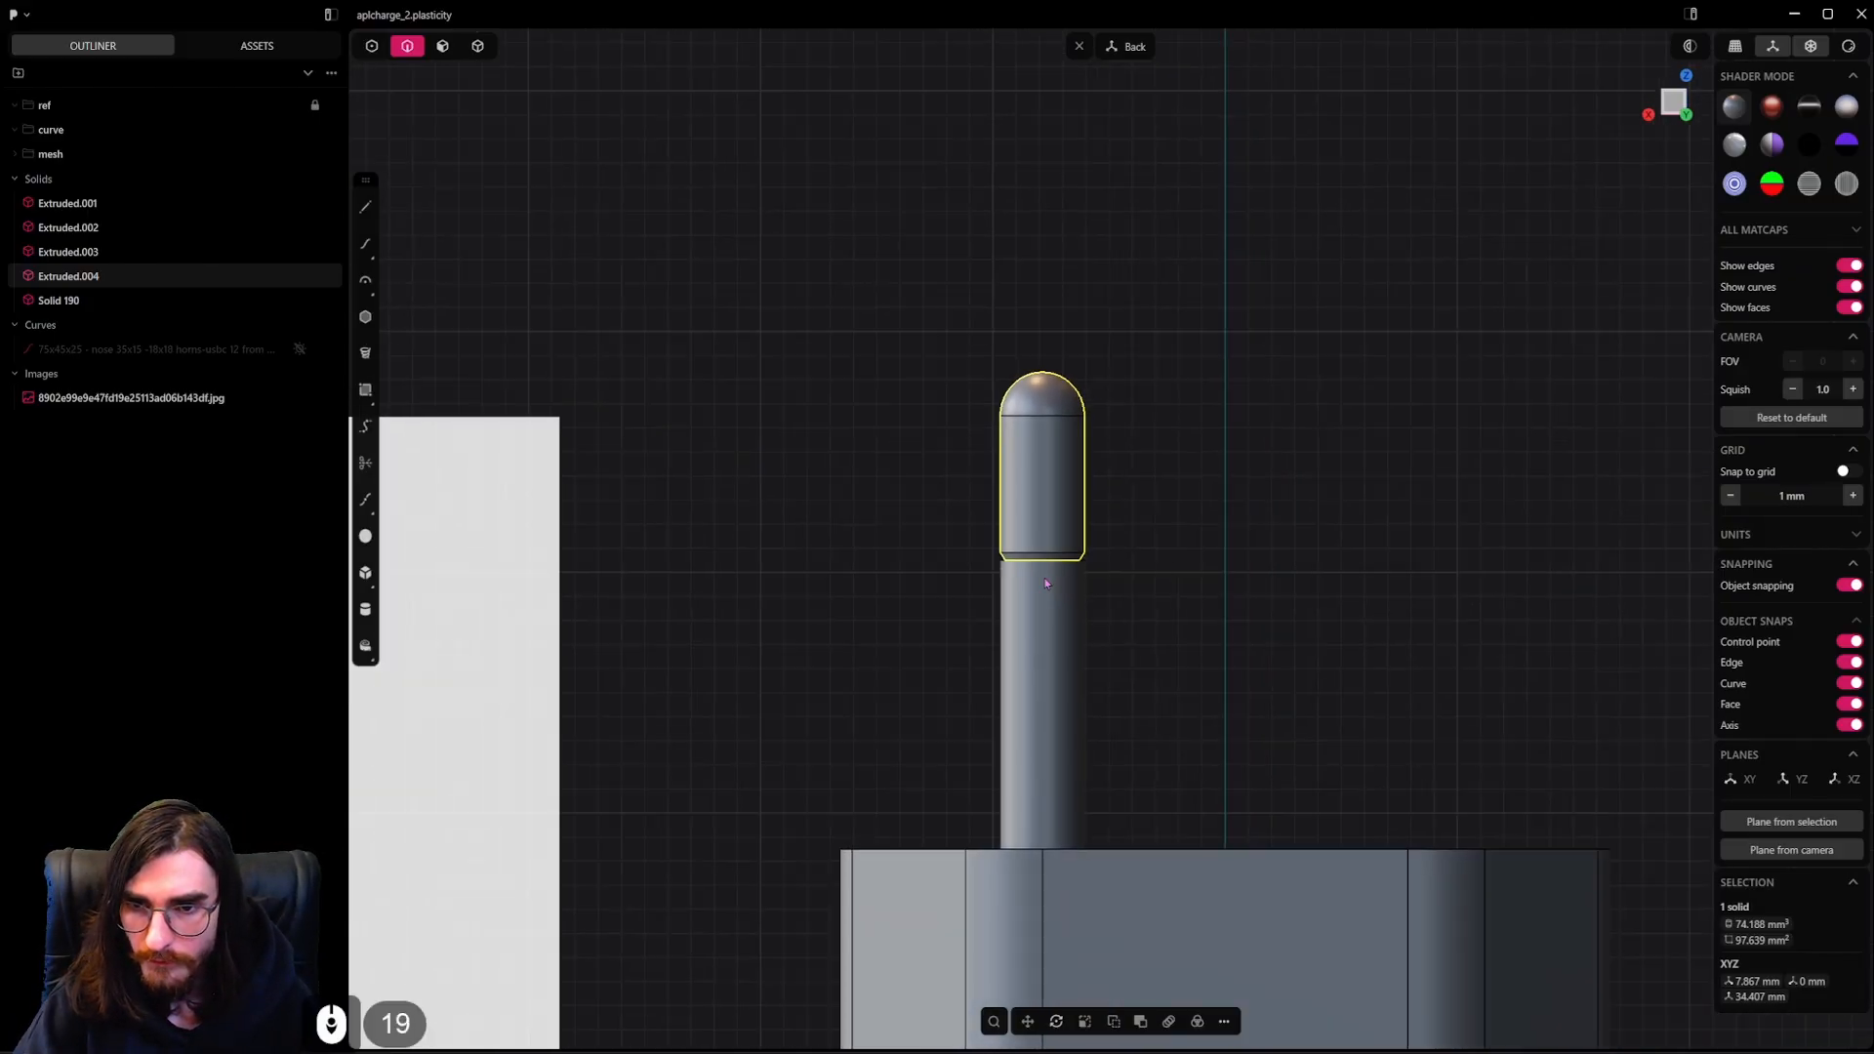
left_click(477, 46)
scroll(1015, 507, "up", 4)
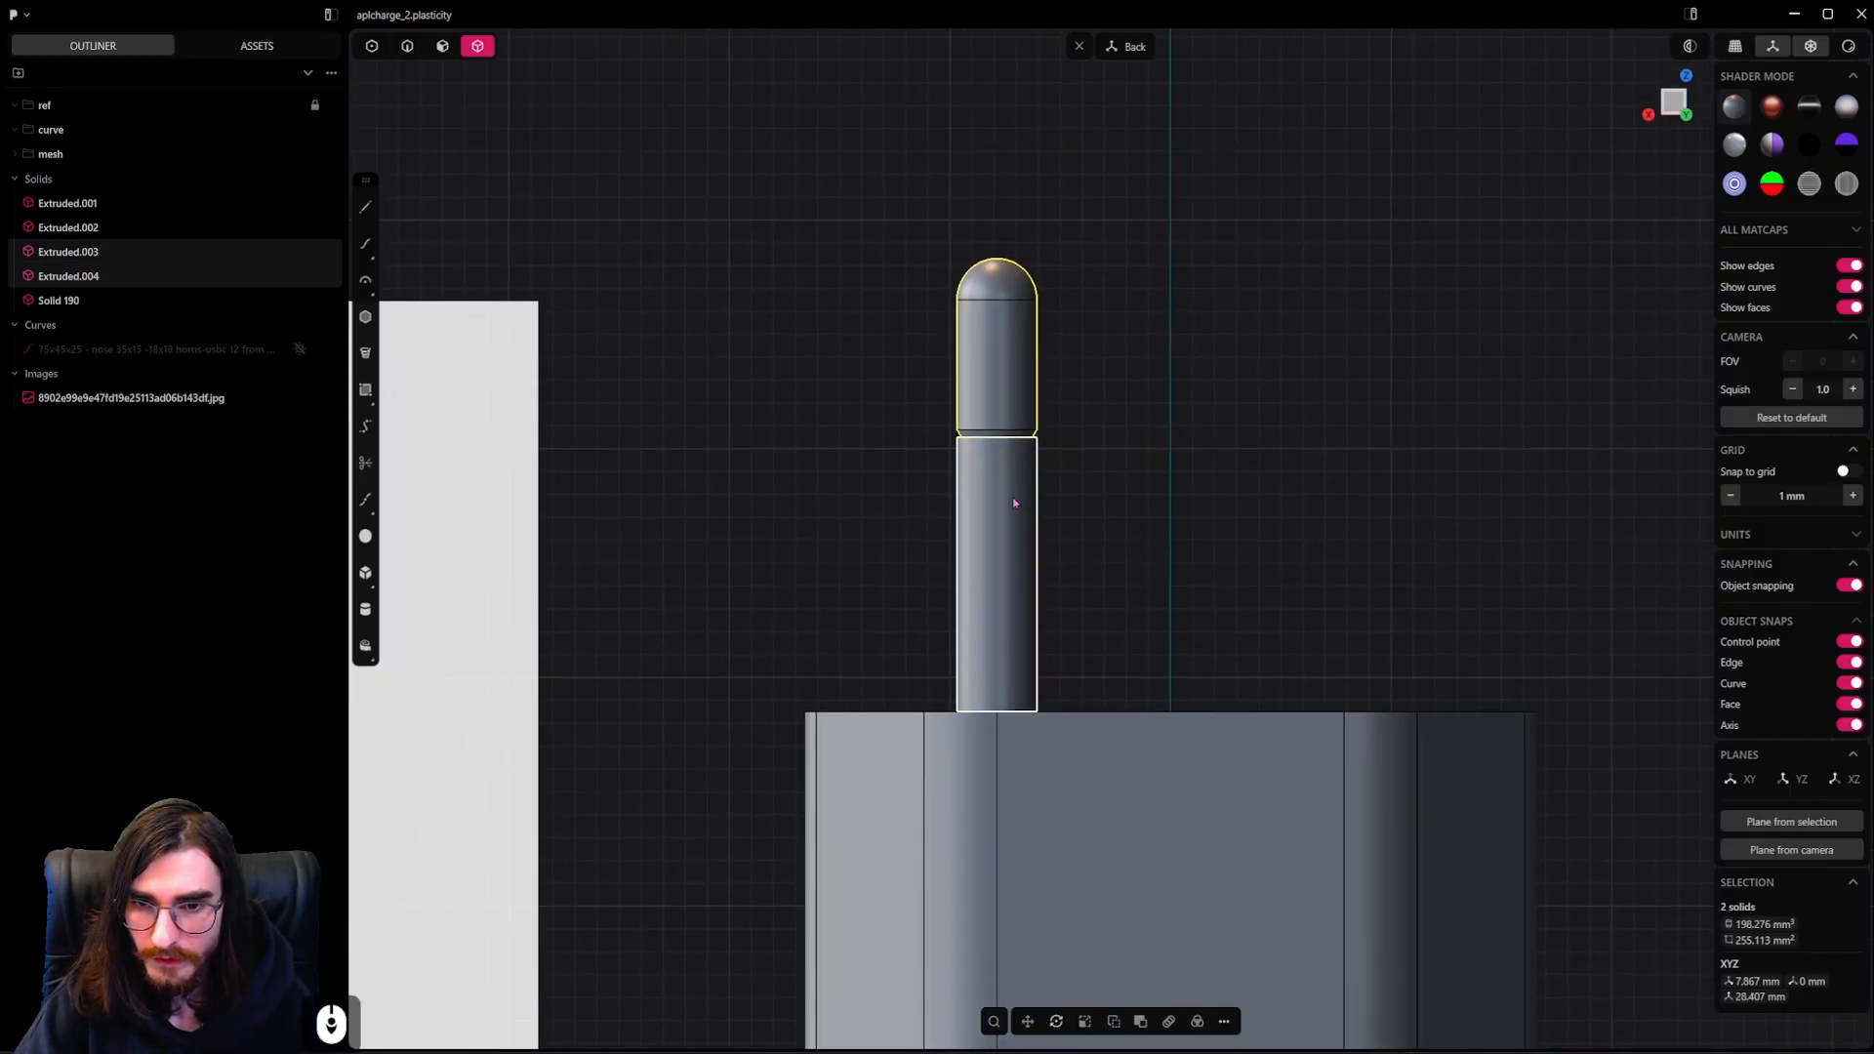
left_click(1100, 734)
key("h")
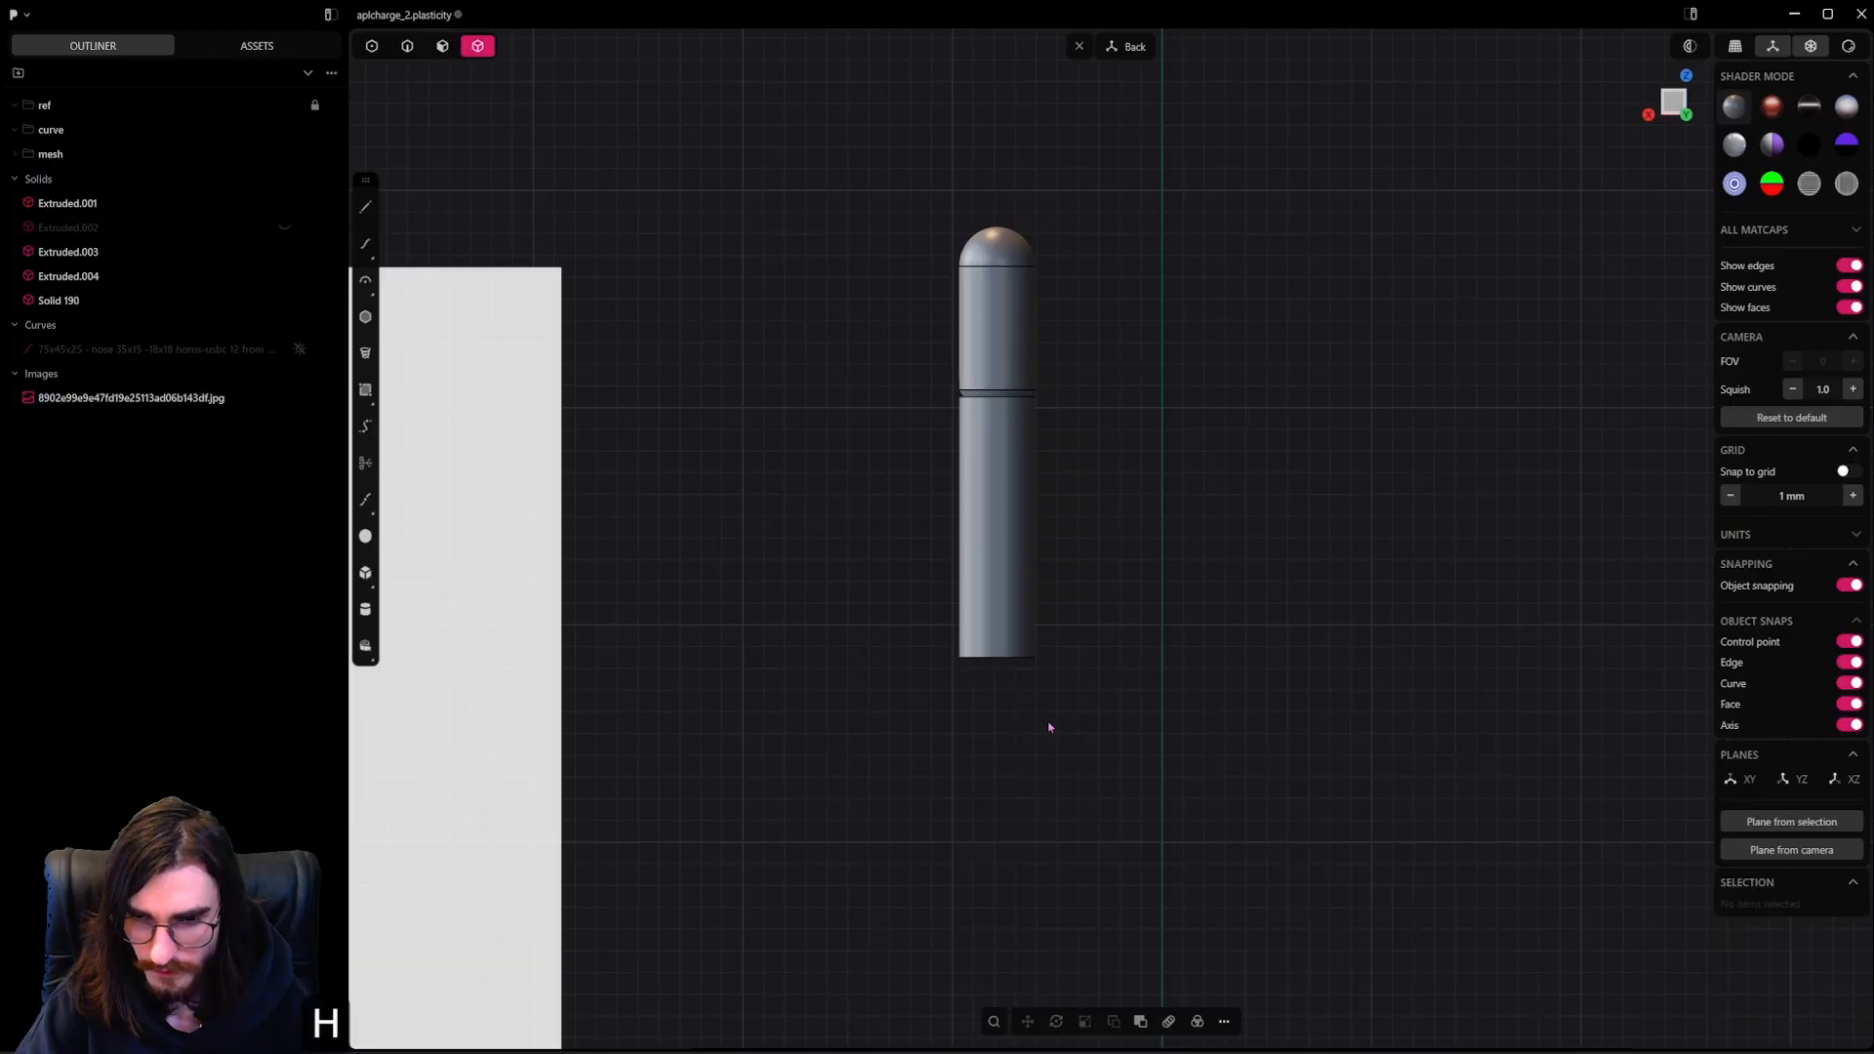
Push the lower shaft's bottom face down about 2.1 mm so it reaches into the nose, and unhide the nose
scroll(1050, 724, "up", 3)
middle_click_drag(976, 624, 693, 289)
left_click(442, 51)
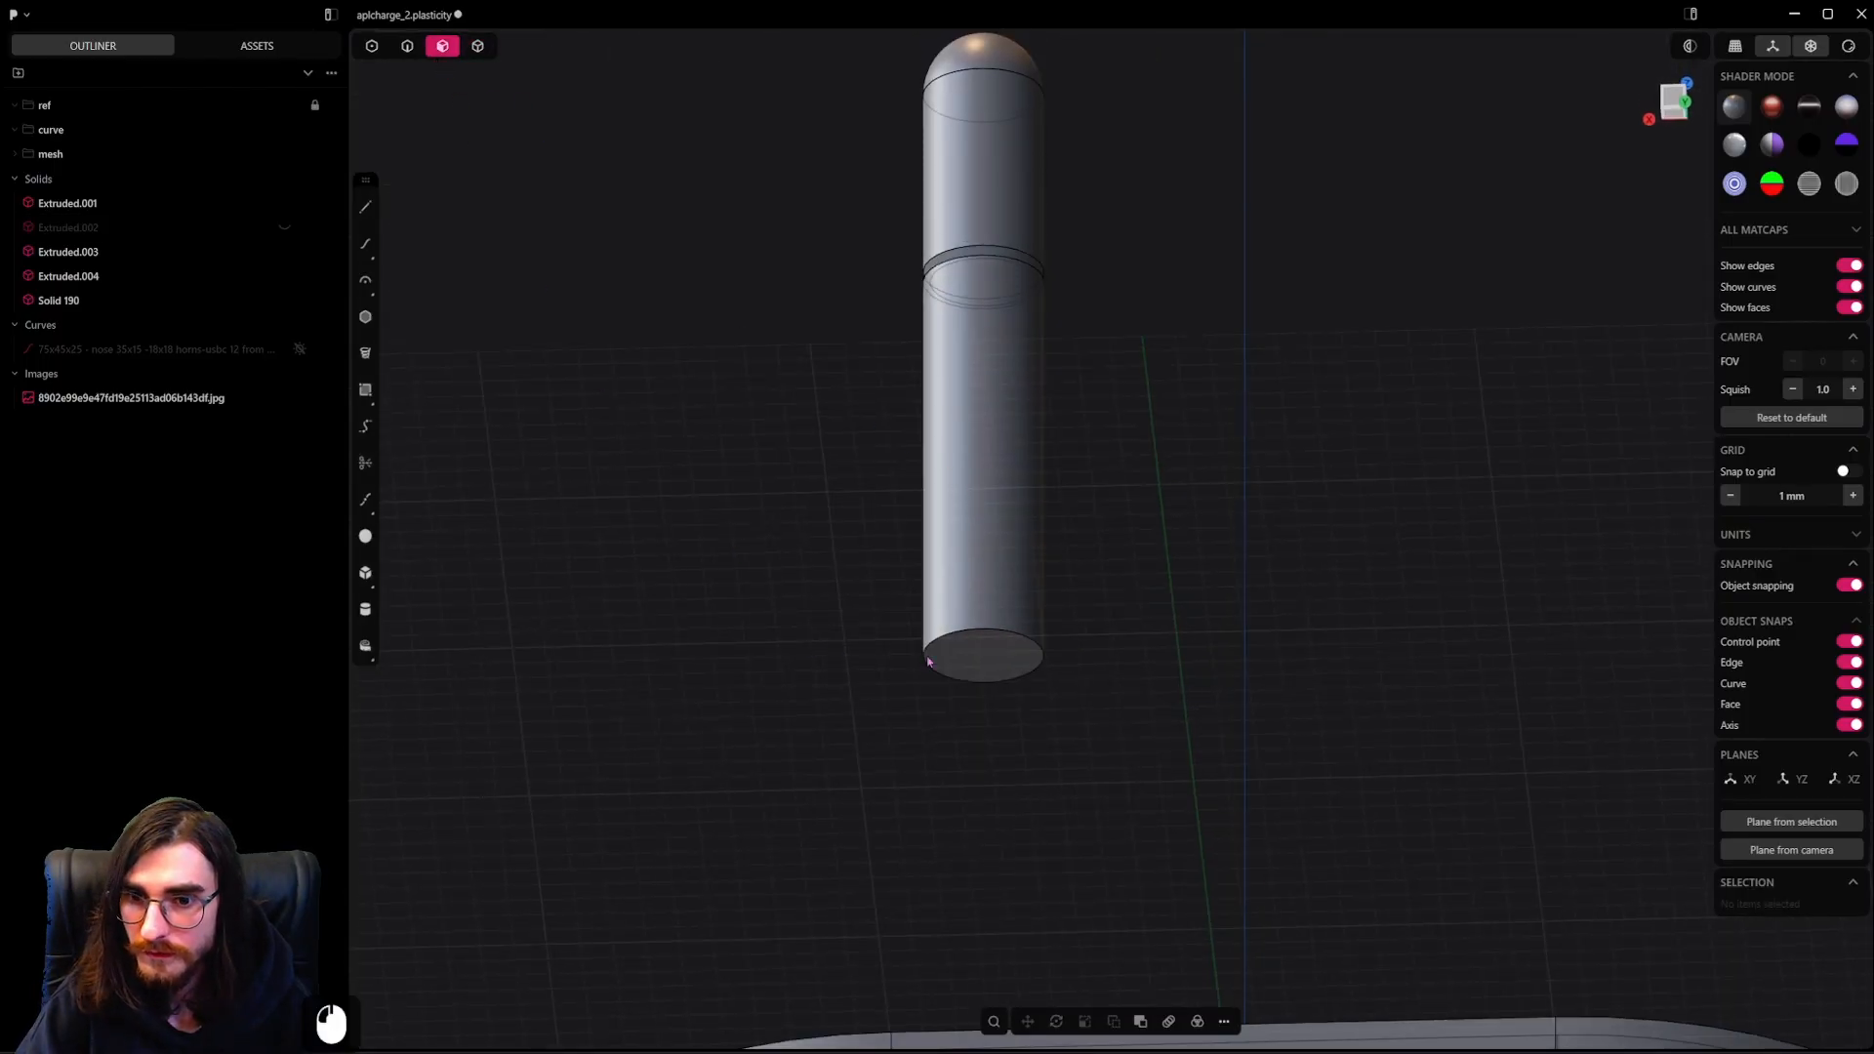
left_click(963, 660)
left_click_drag(964, 725, 964, 793)
right_click(1145, 719)
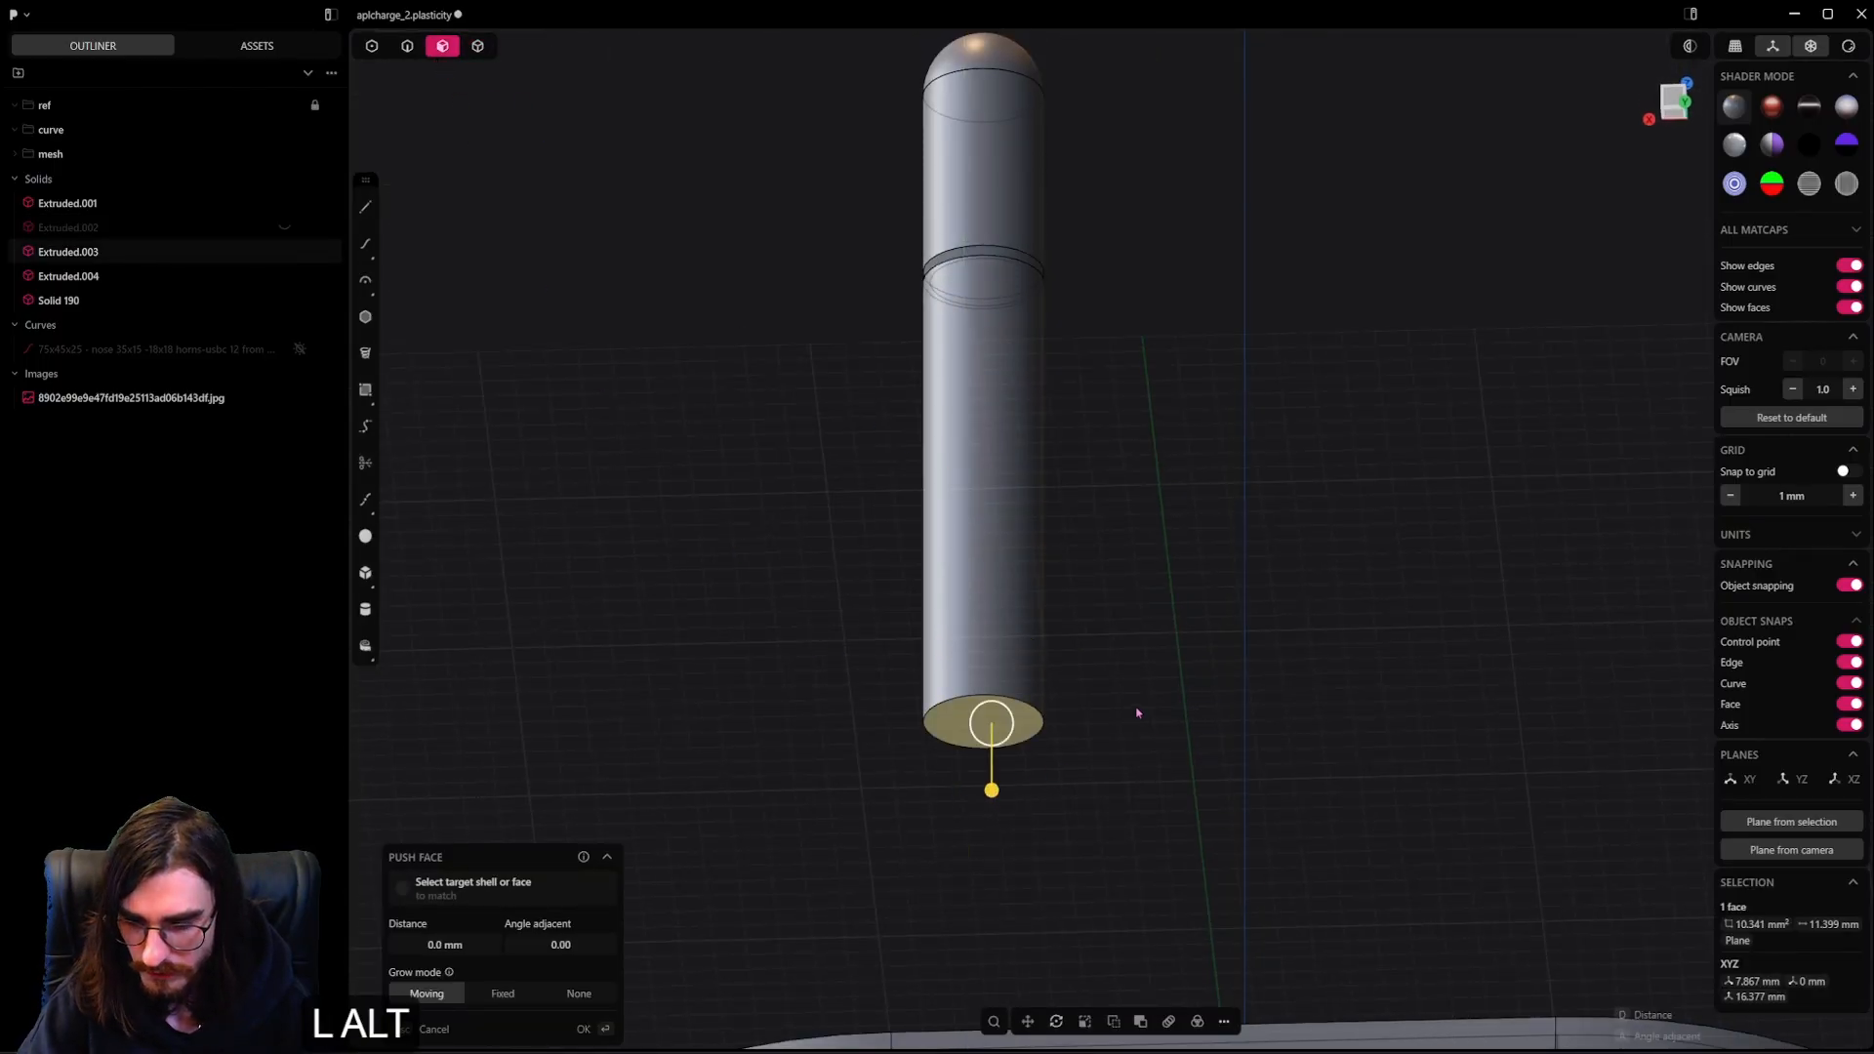
key("alt+h")
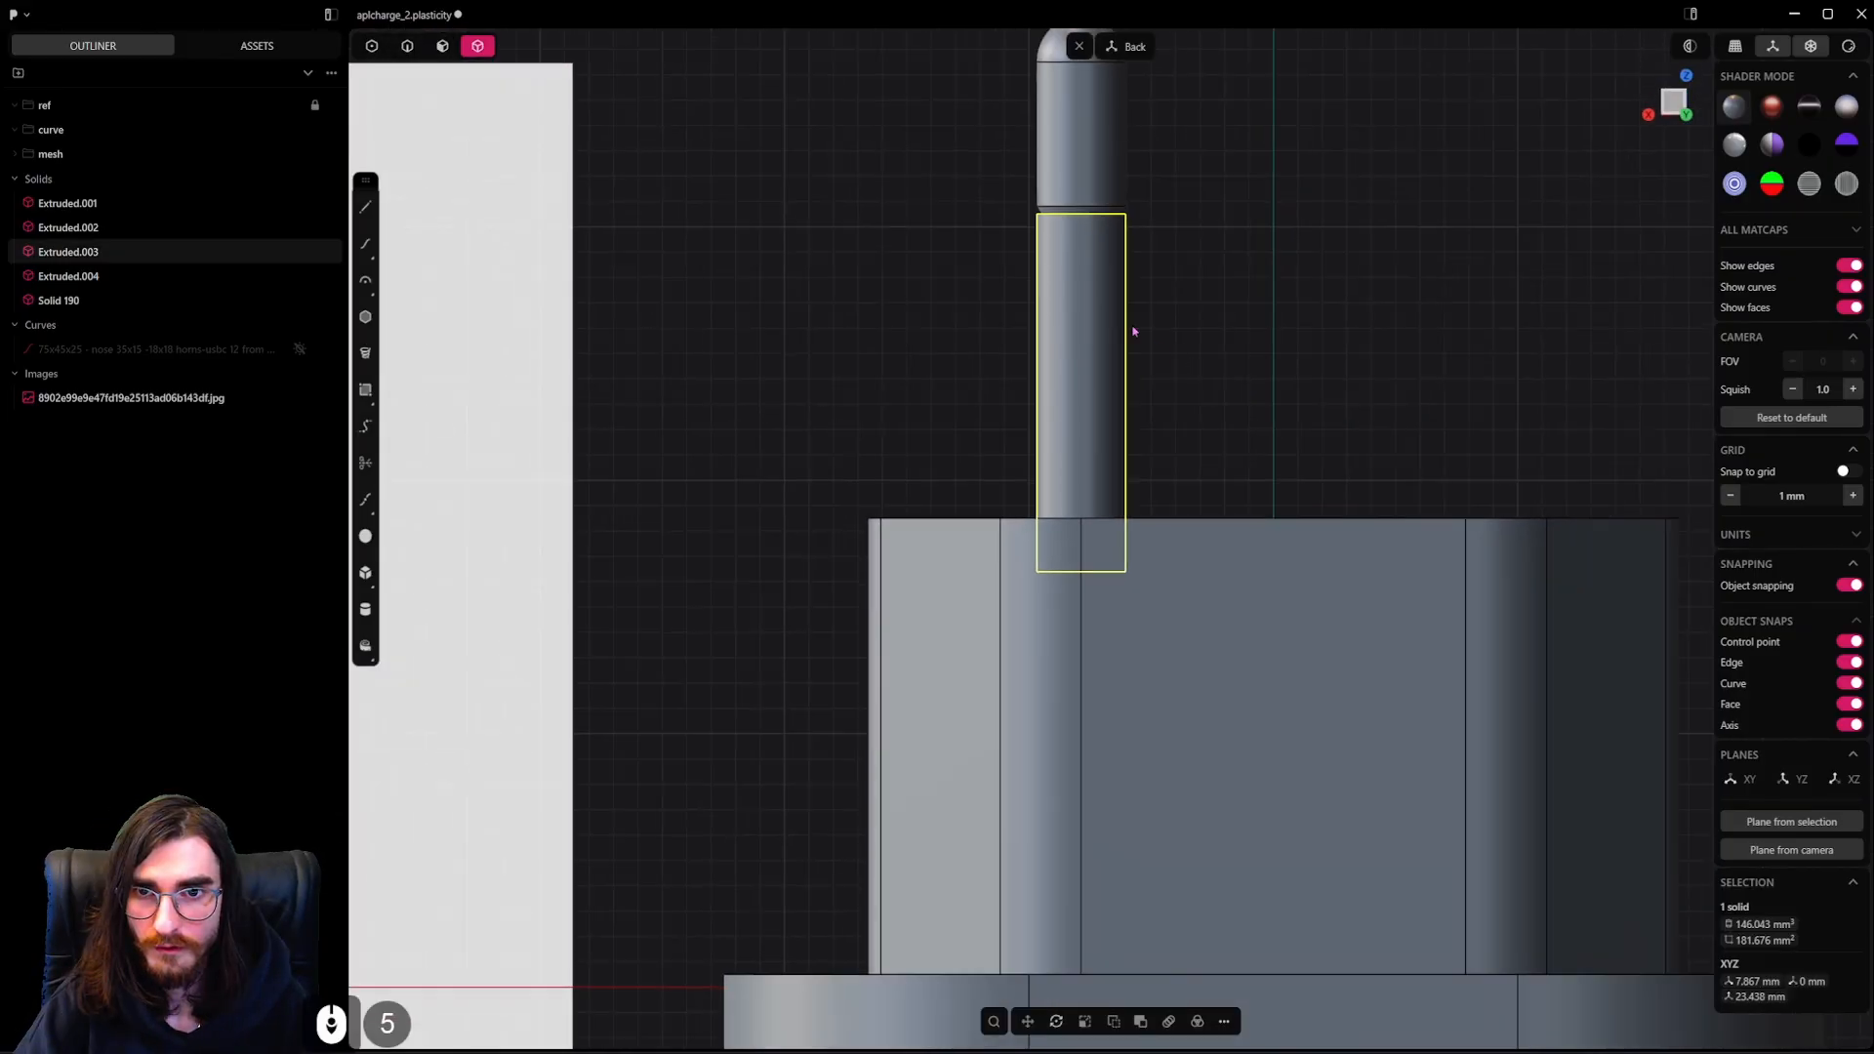
Tilt both pin sections inward by about 2° around the centre of the lower shaft's bottom face
left_click(1079, 172)
middle_click_drag(1190, 255, 1134, 369, "shift")
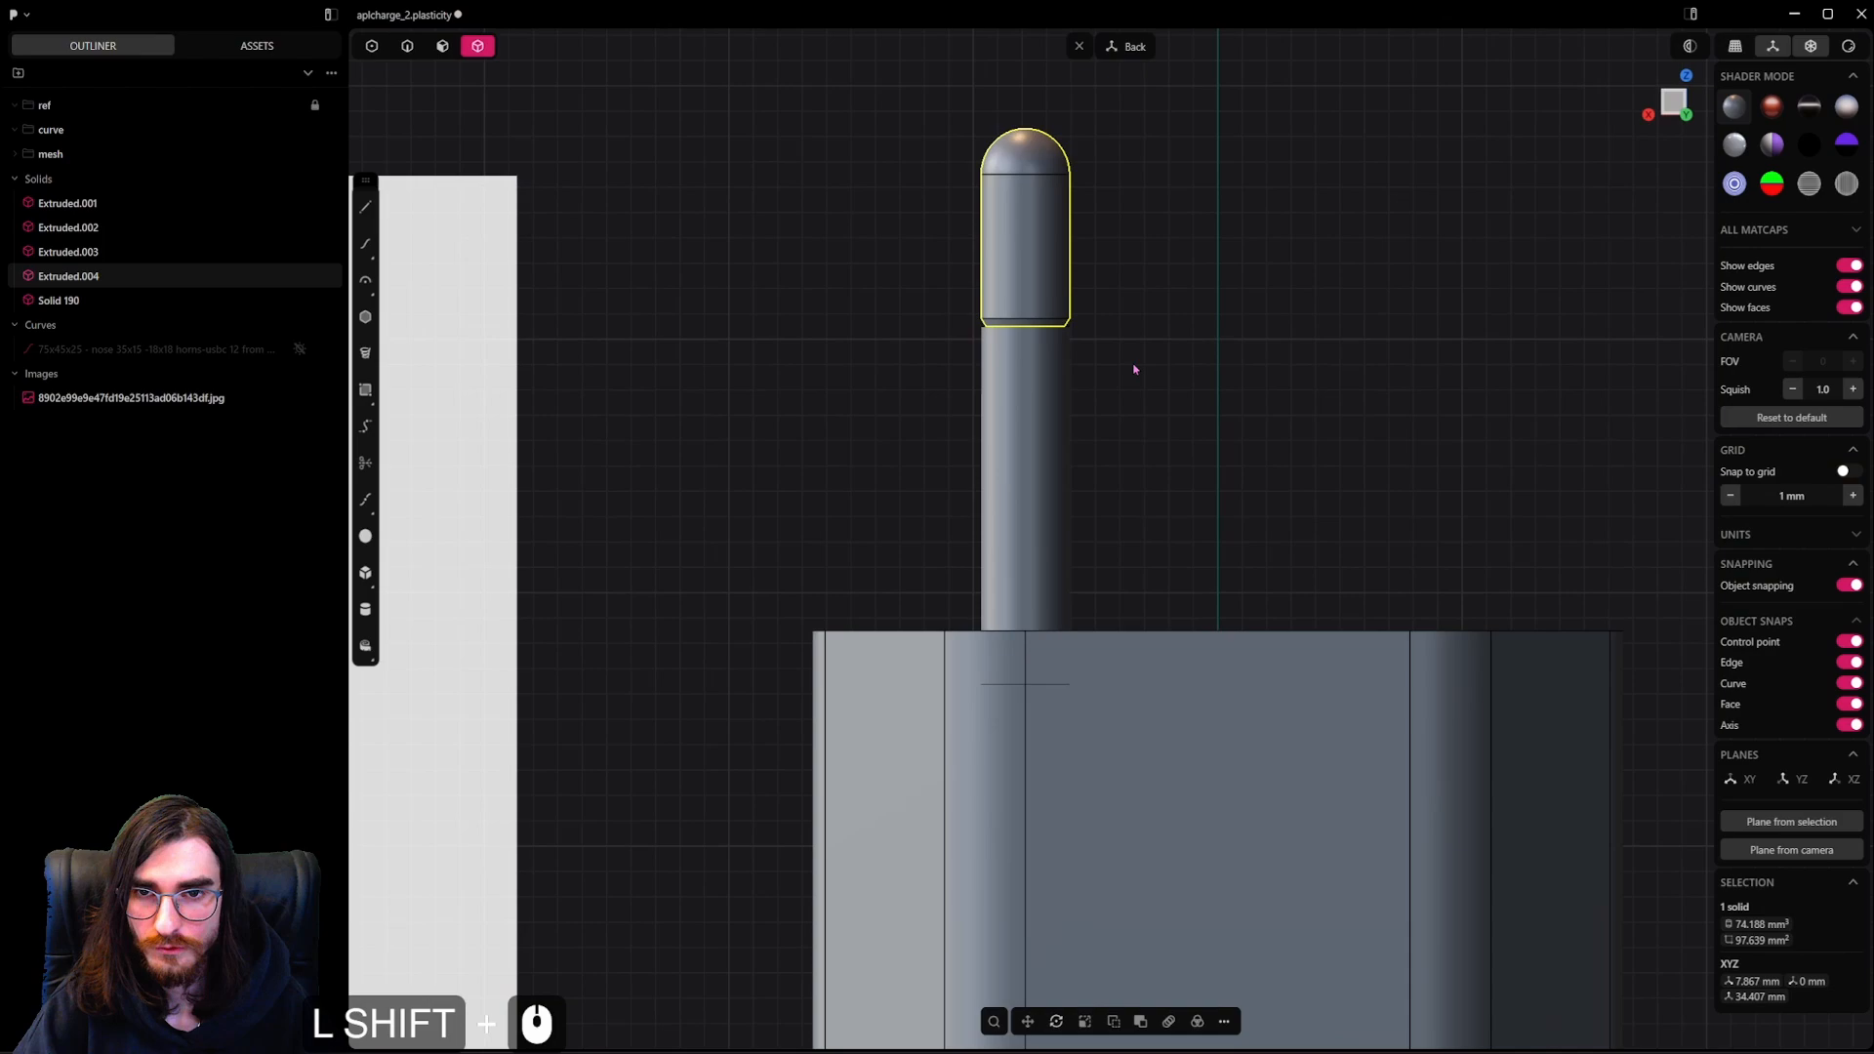
left_click(1000, 462, "shift")
key("r")
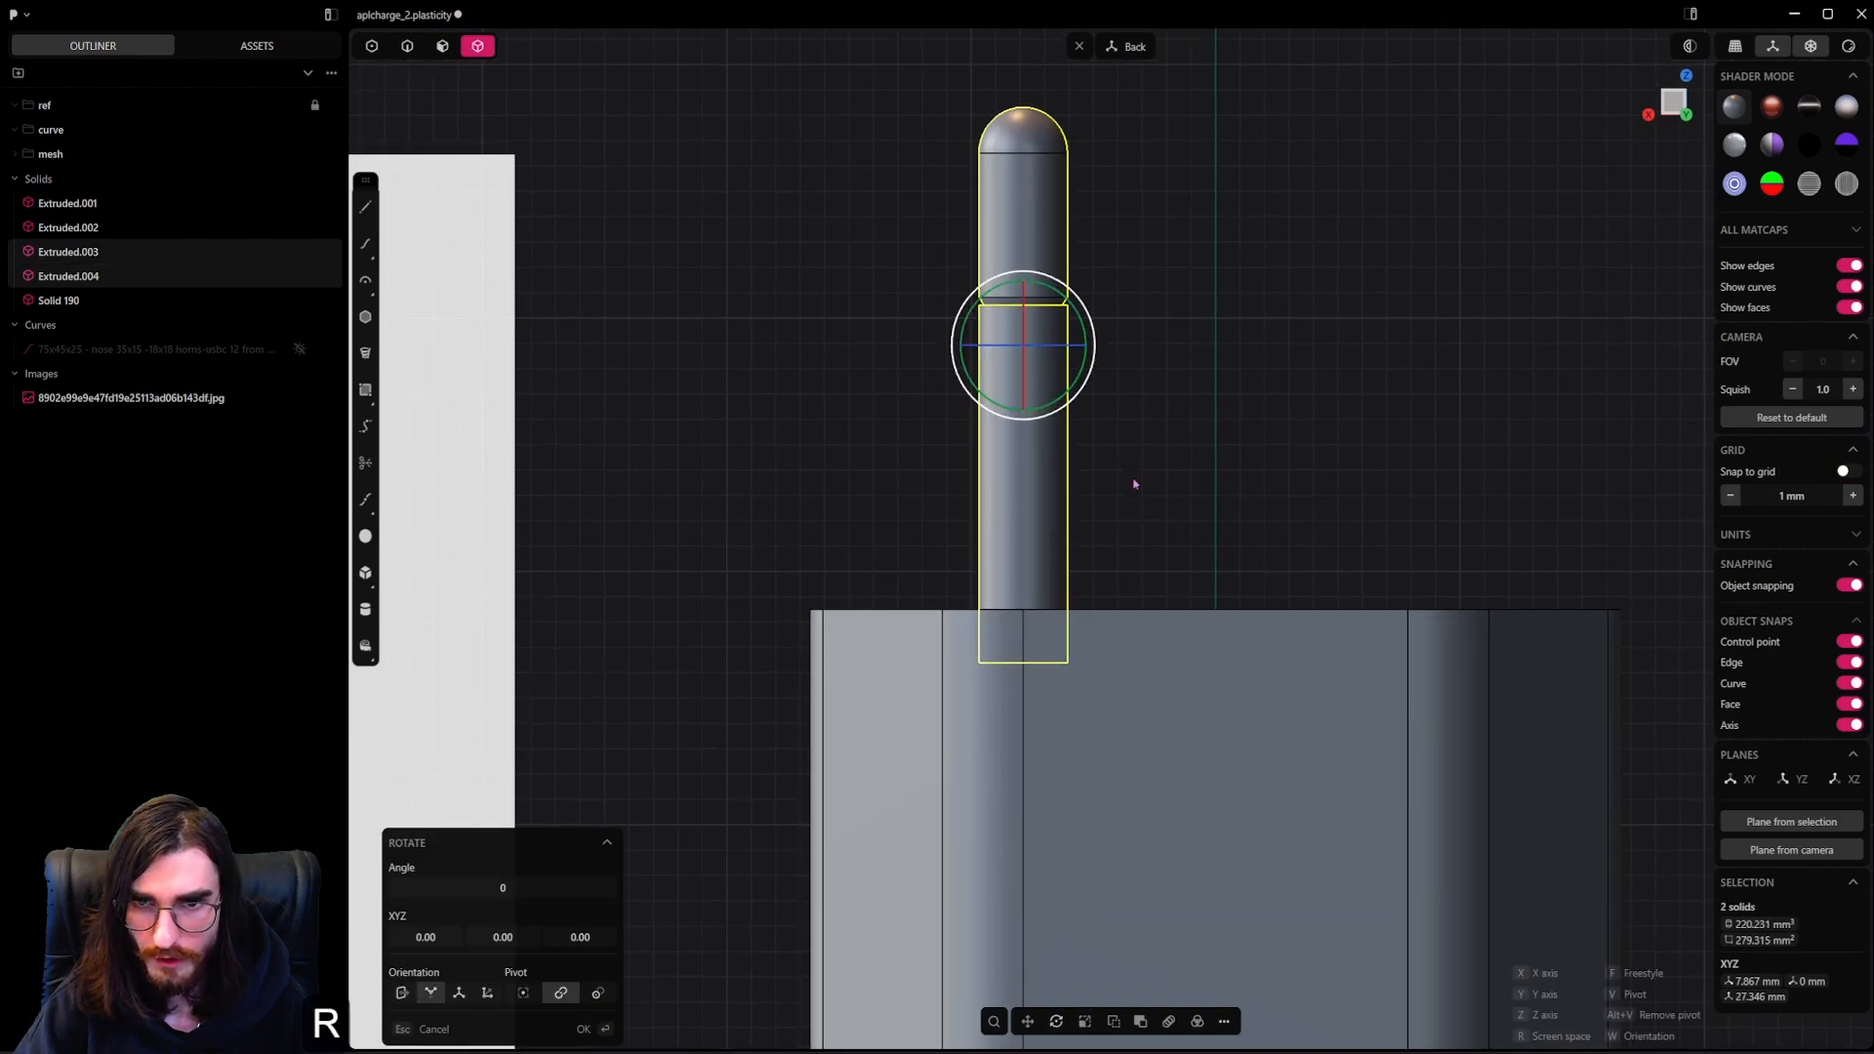
key("v")
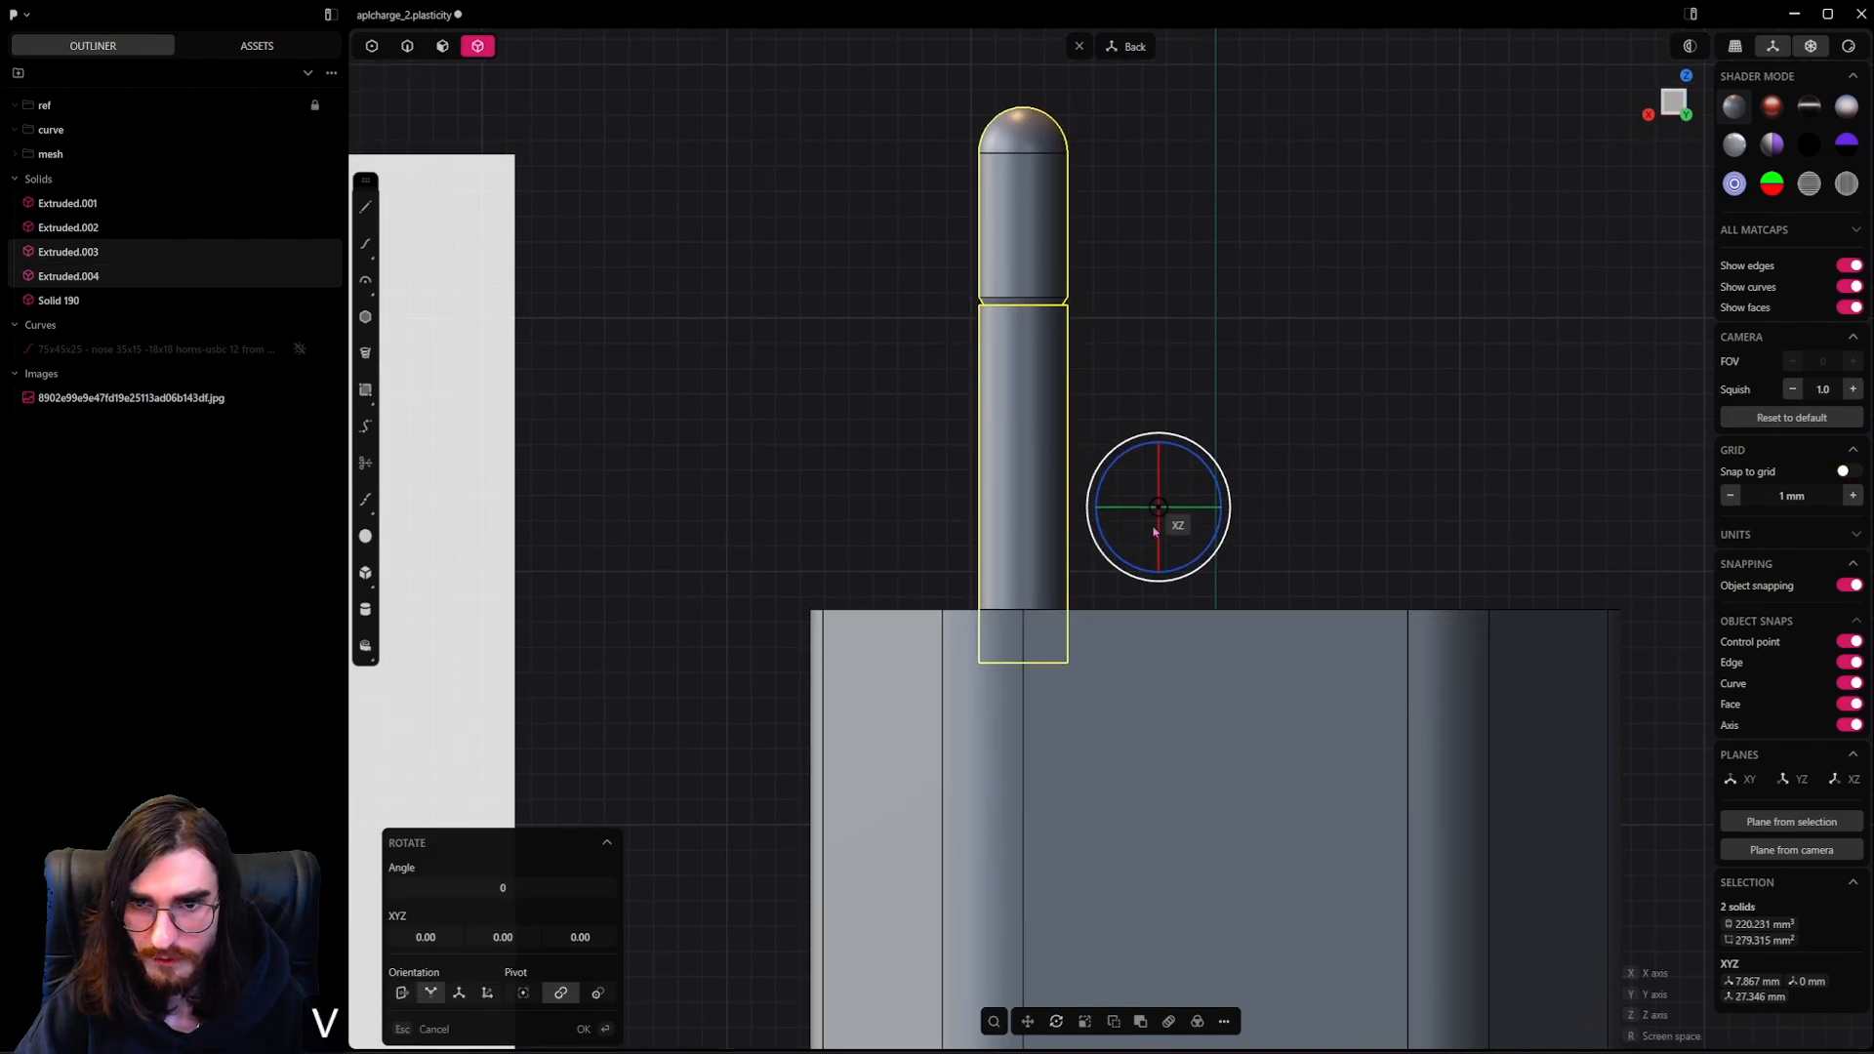
left_click(1024, 664)
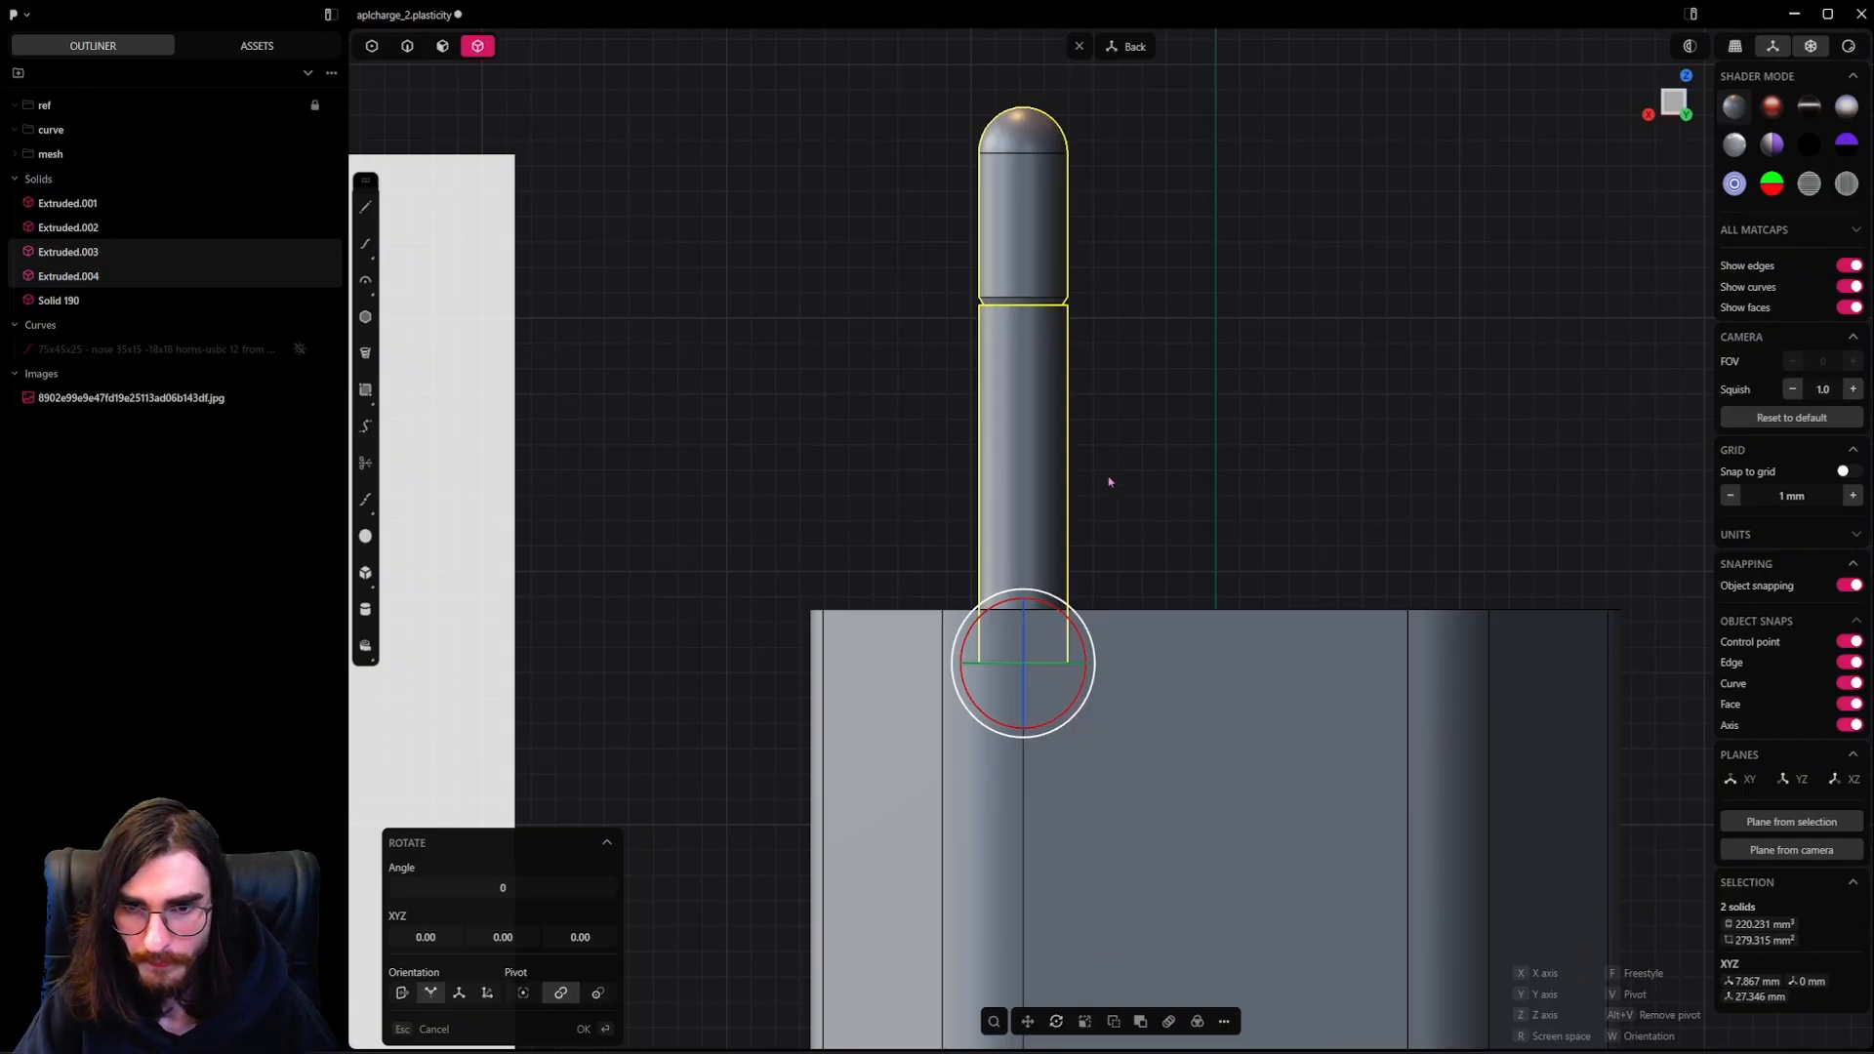
left_click_drag(1074, 626, 1067, 621)
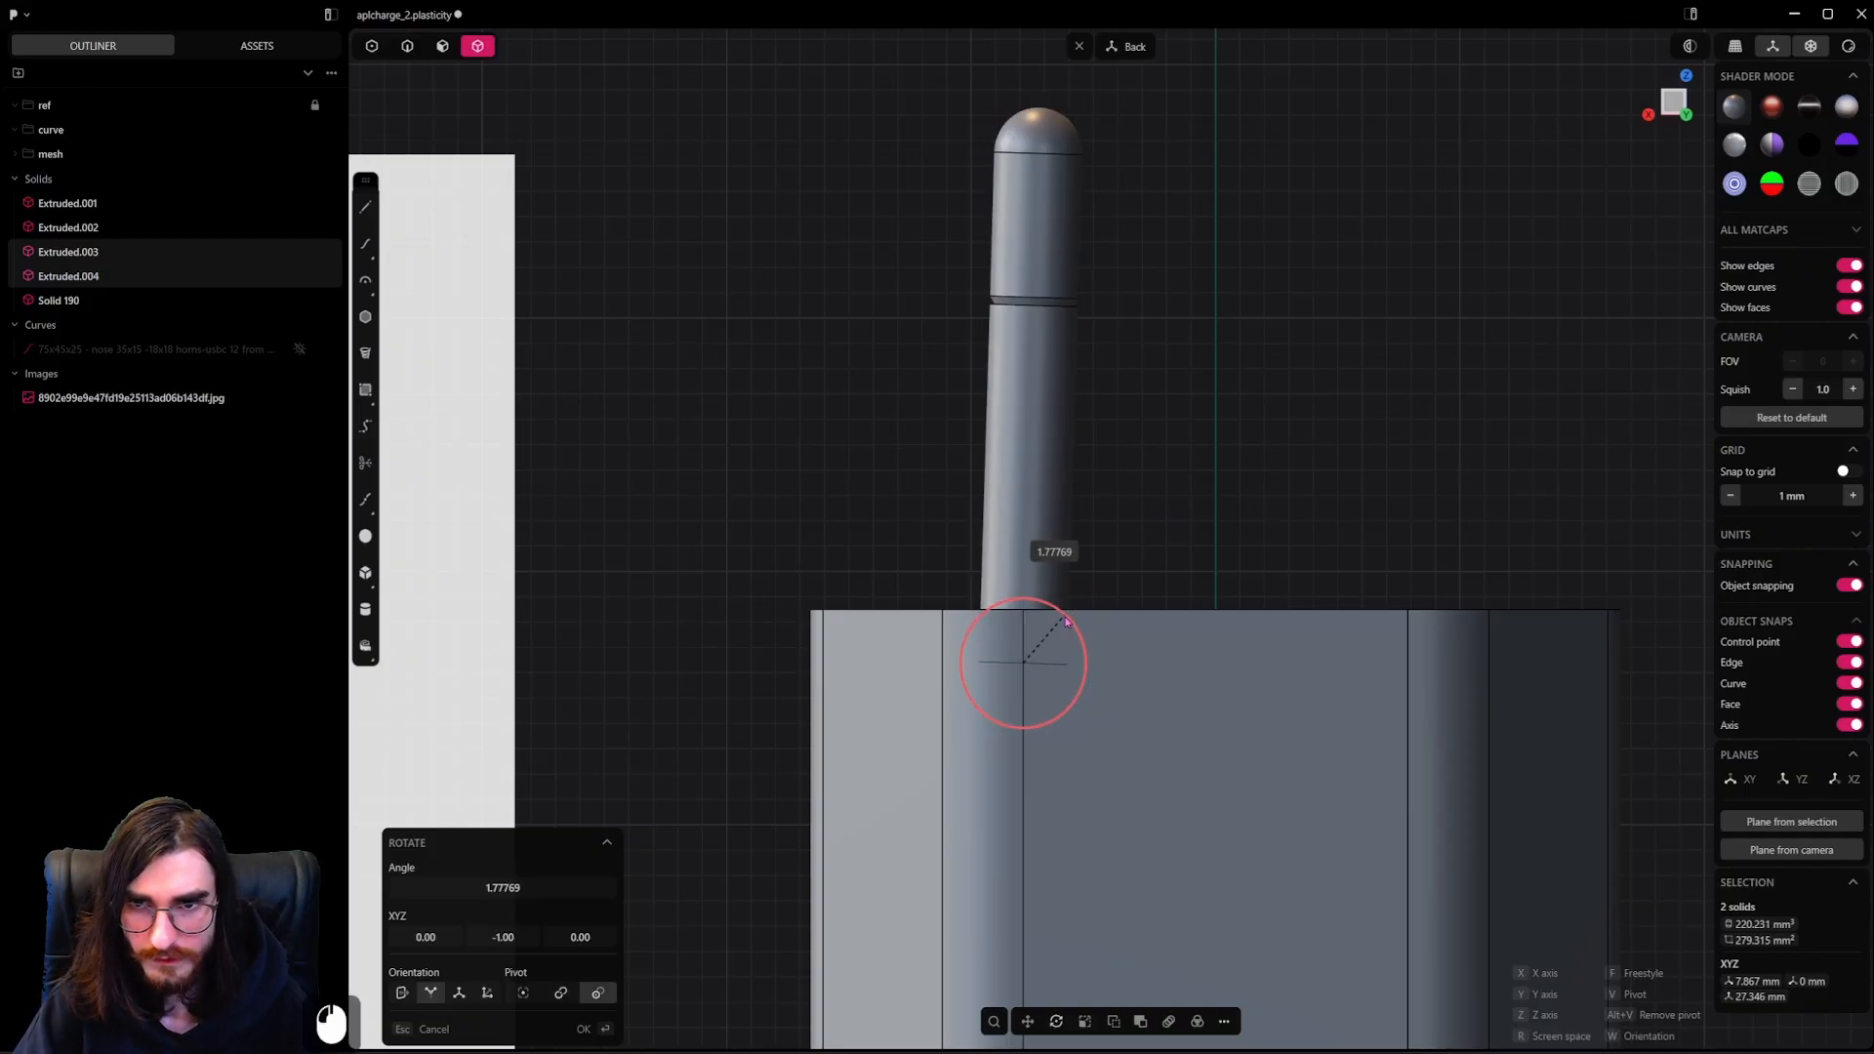
key("7")
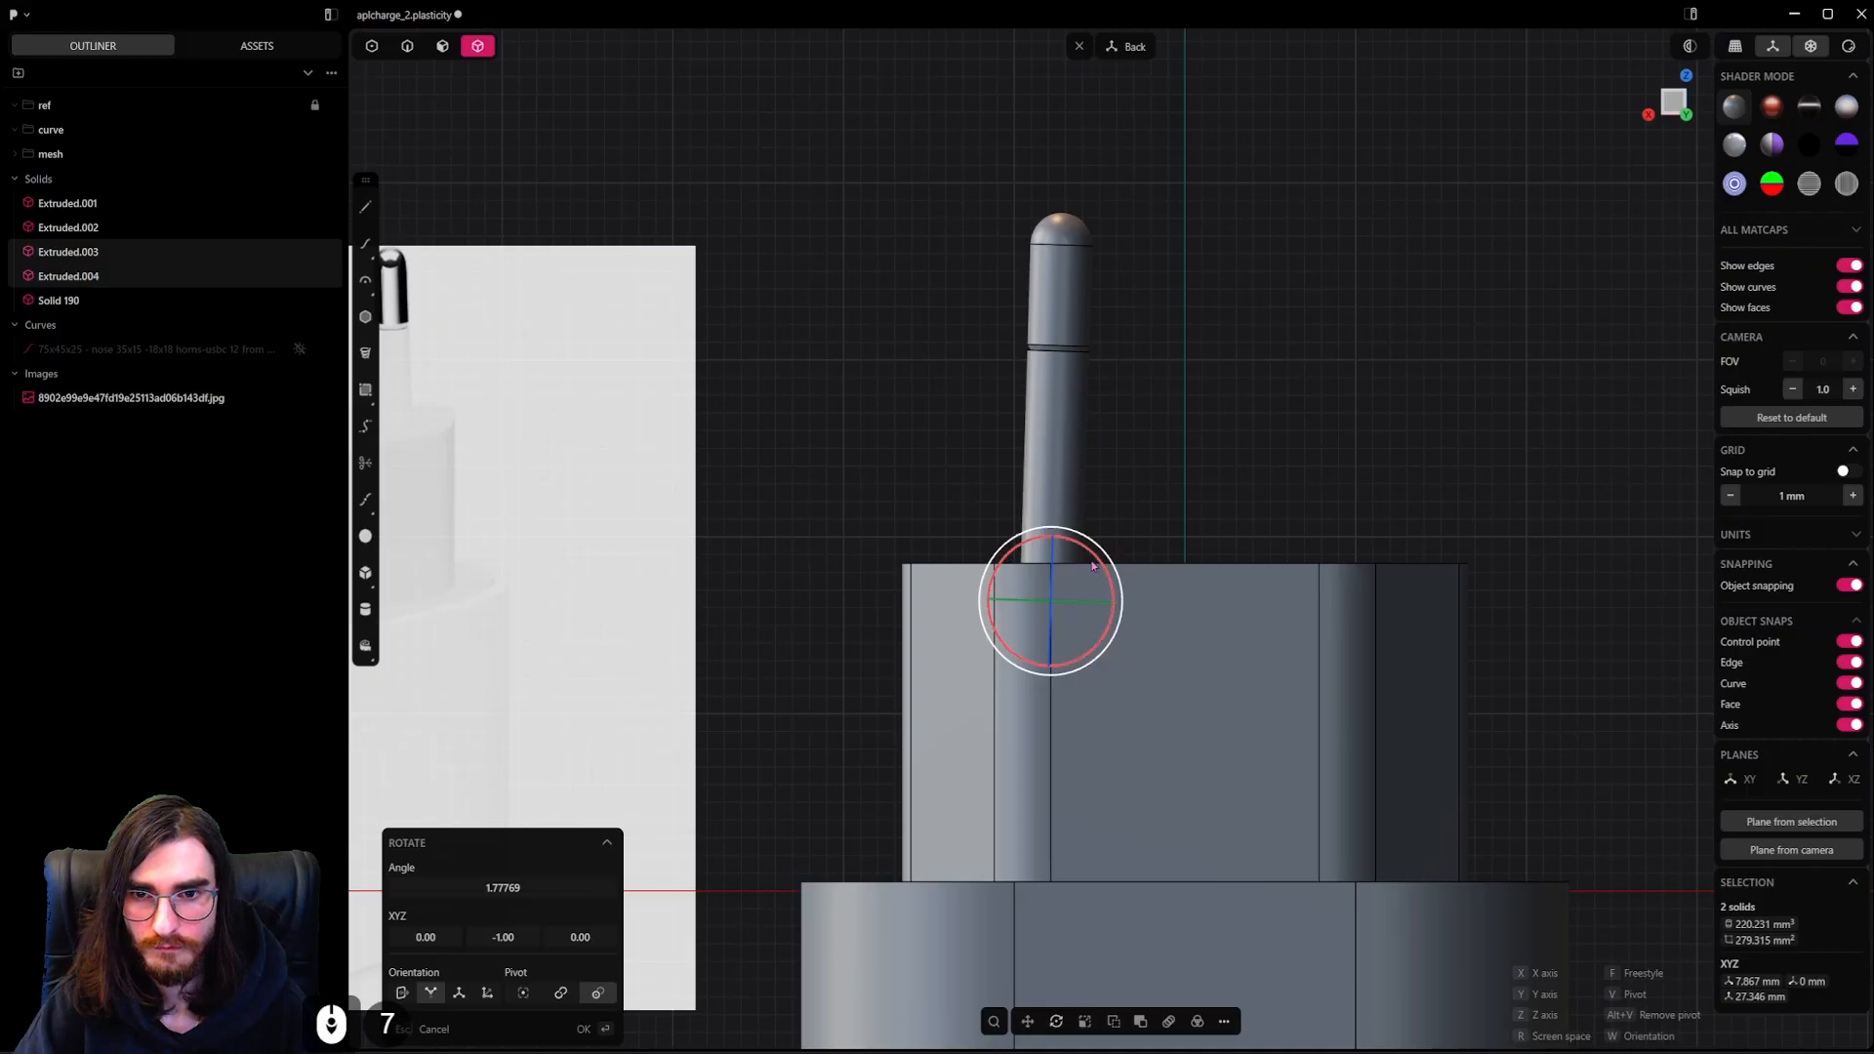
left_click_drag(1090, 558, 1091, 560)
left_click(1119, 542)
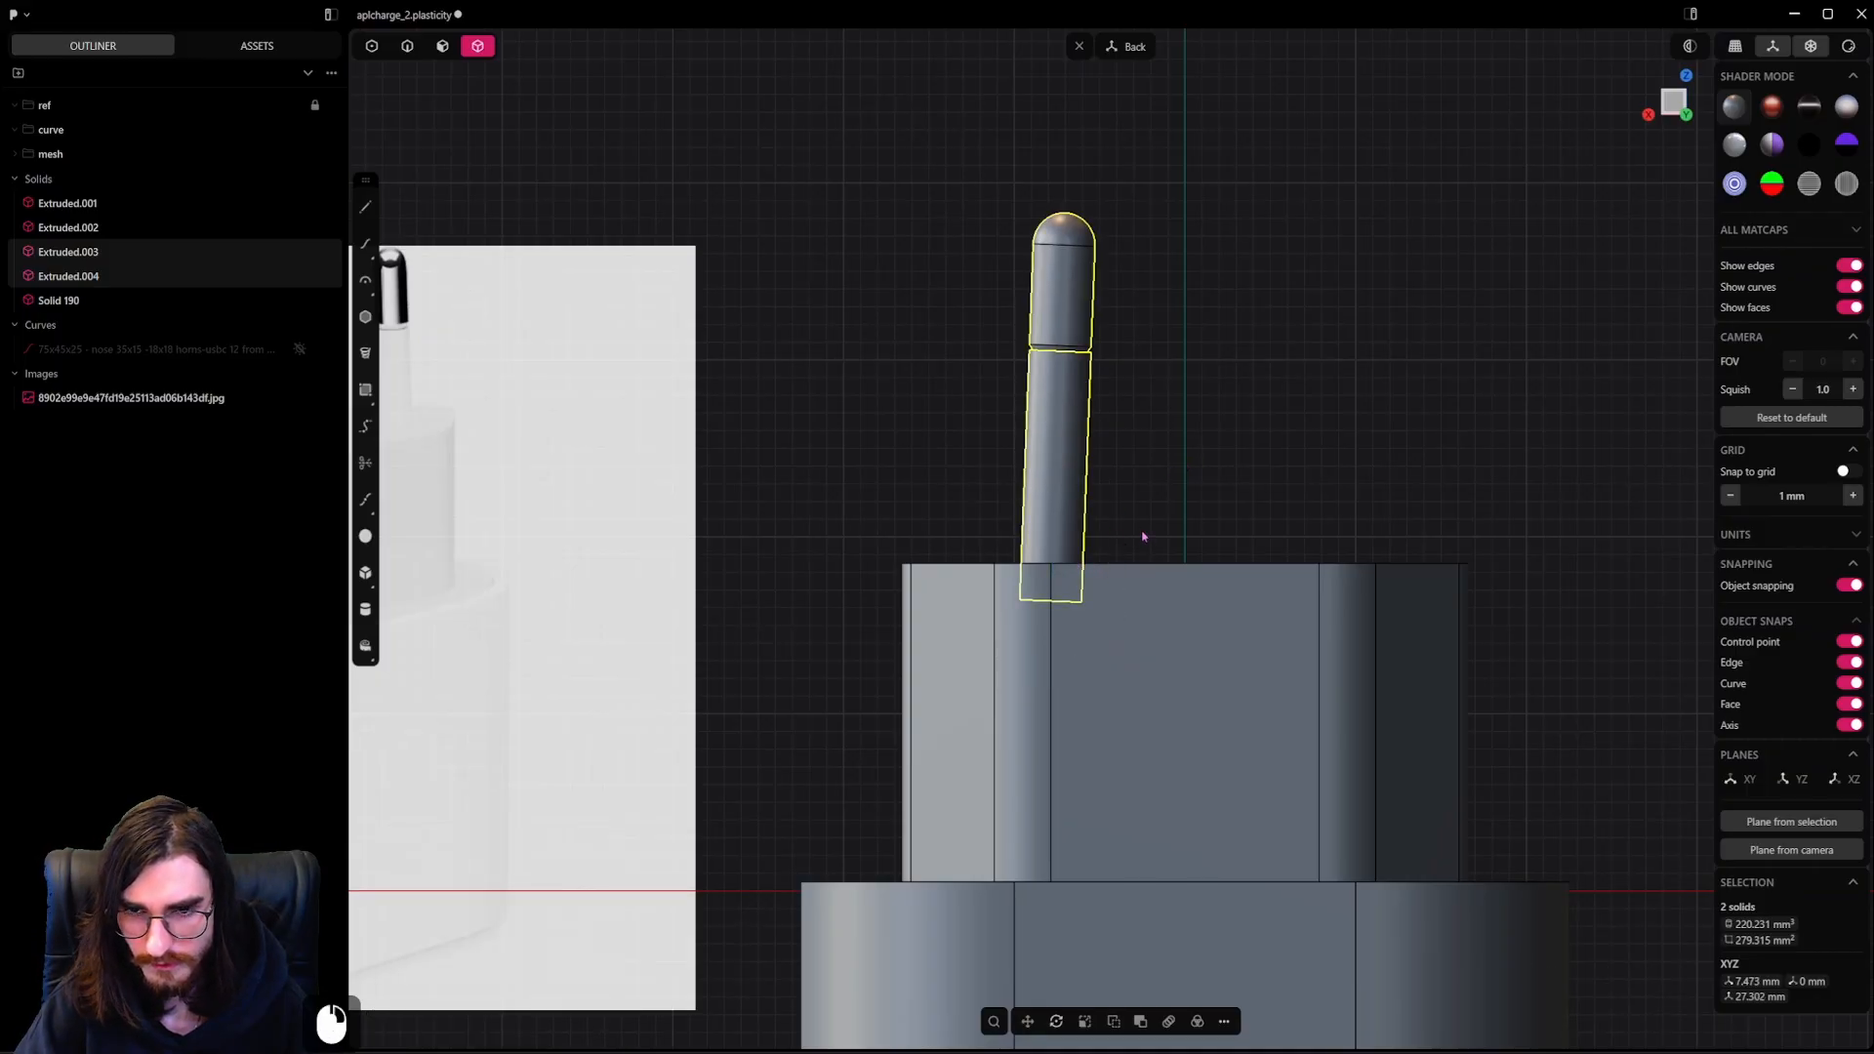
key("r")
key("v")
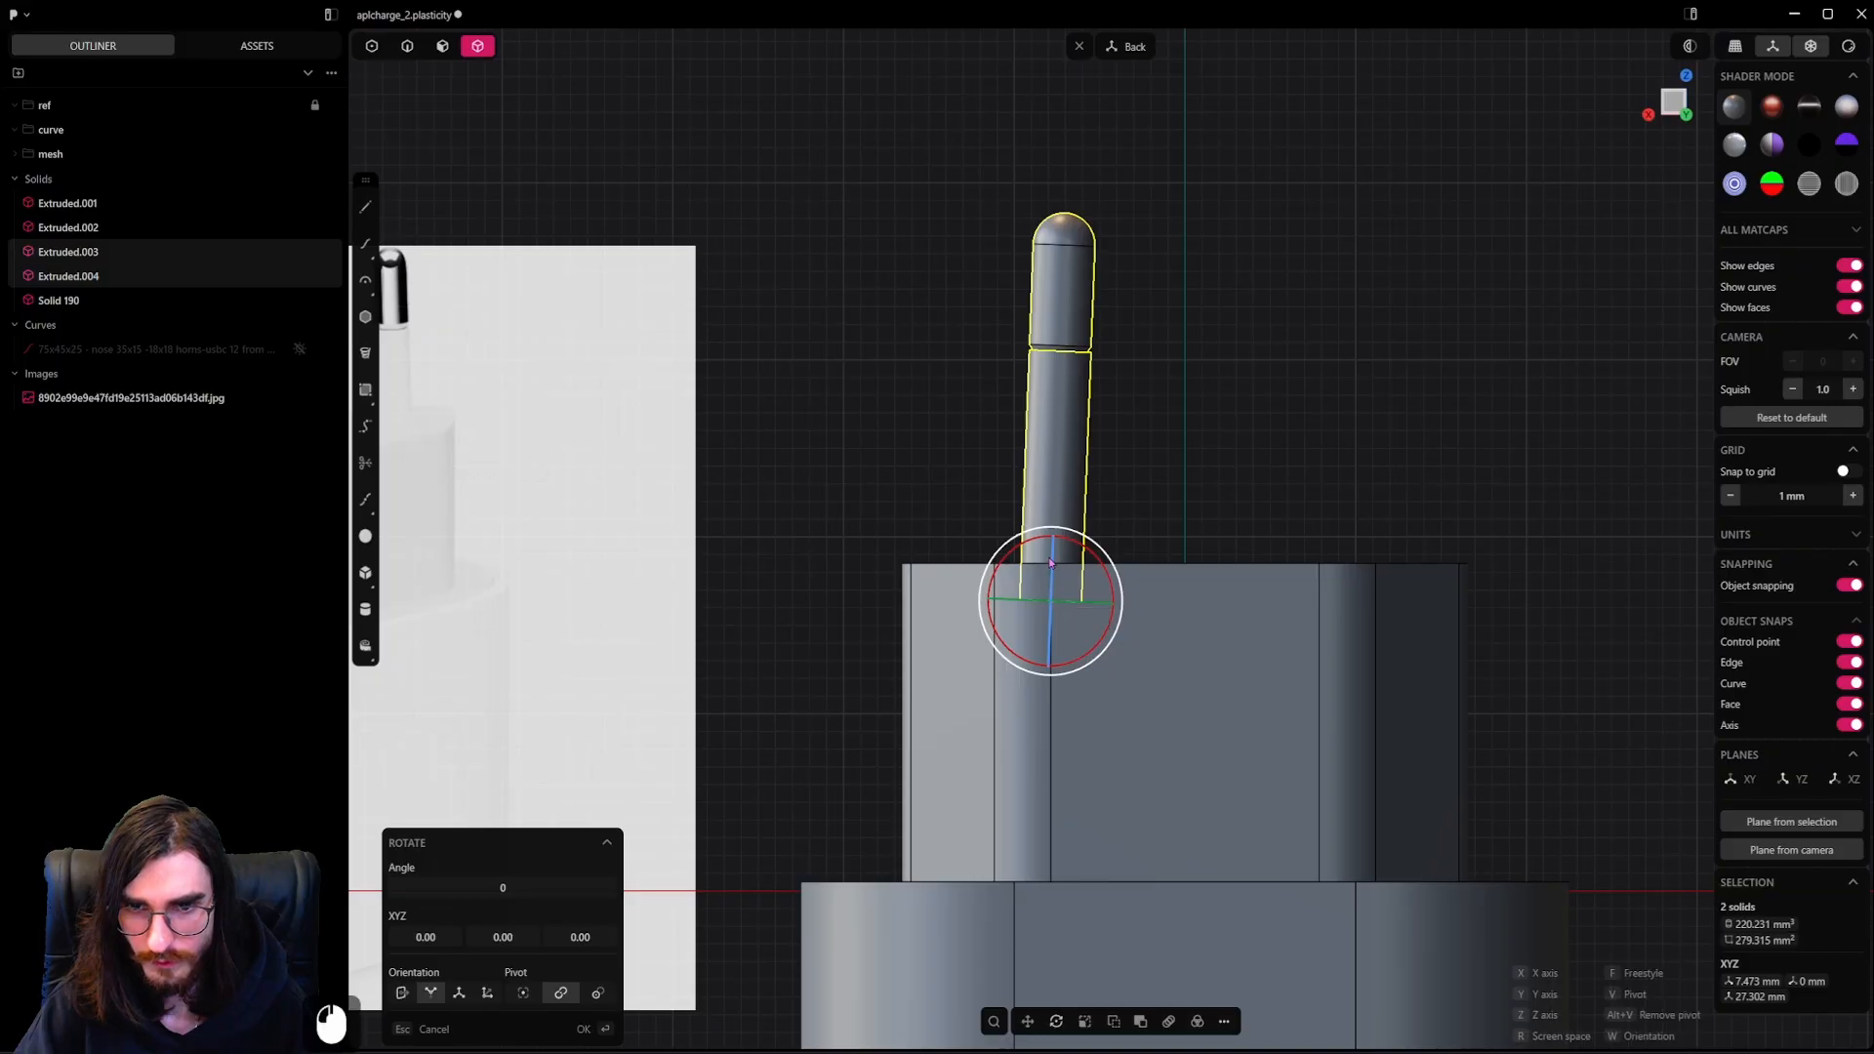
key("z")
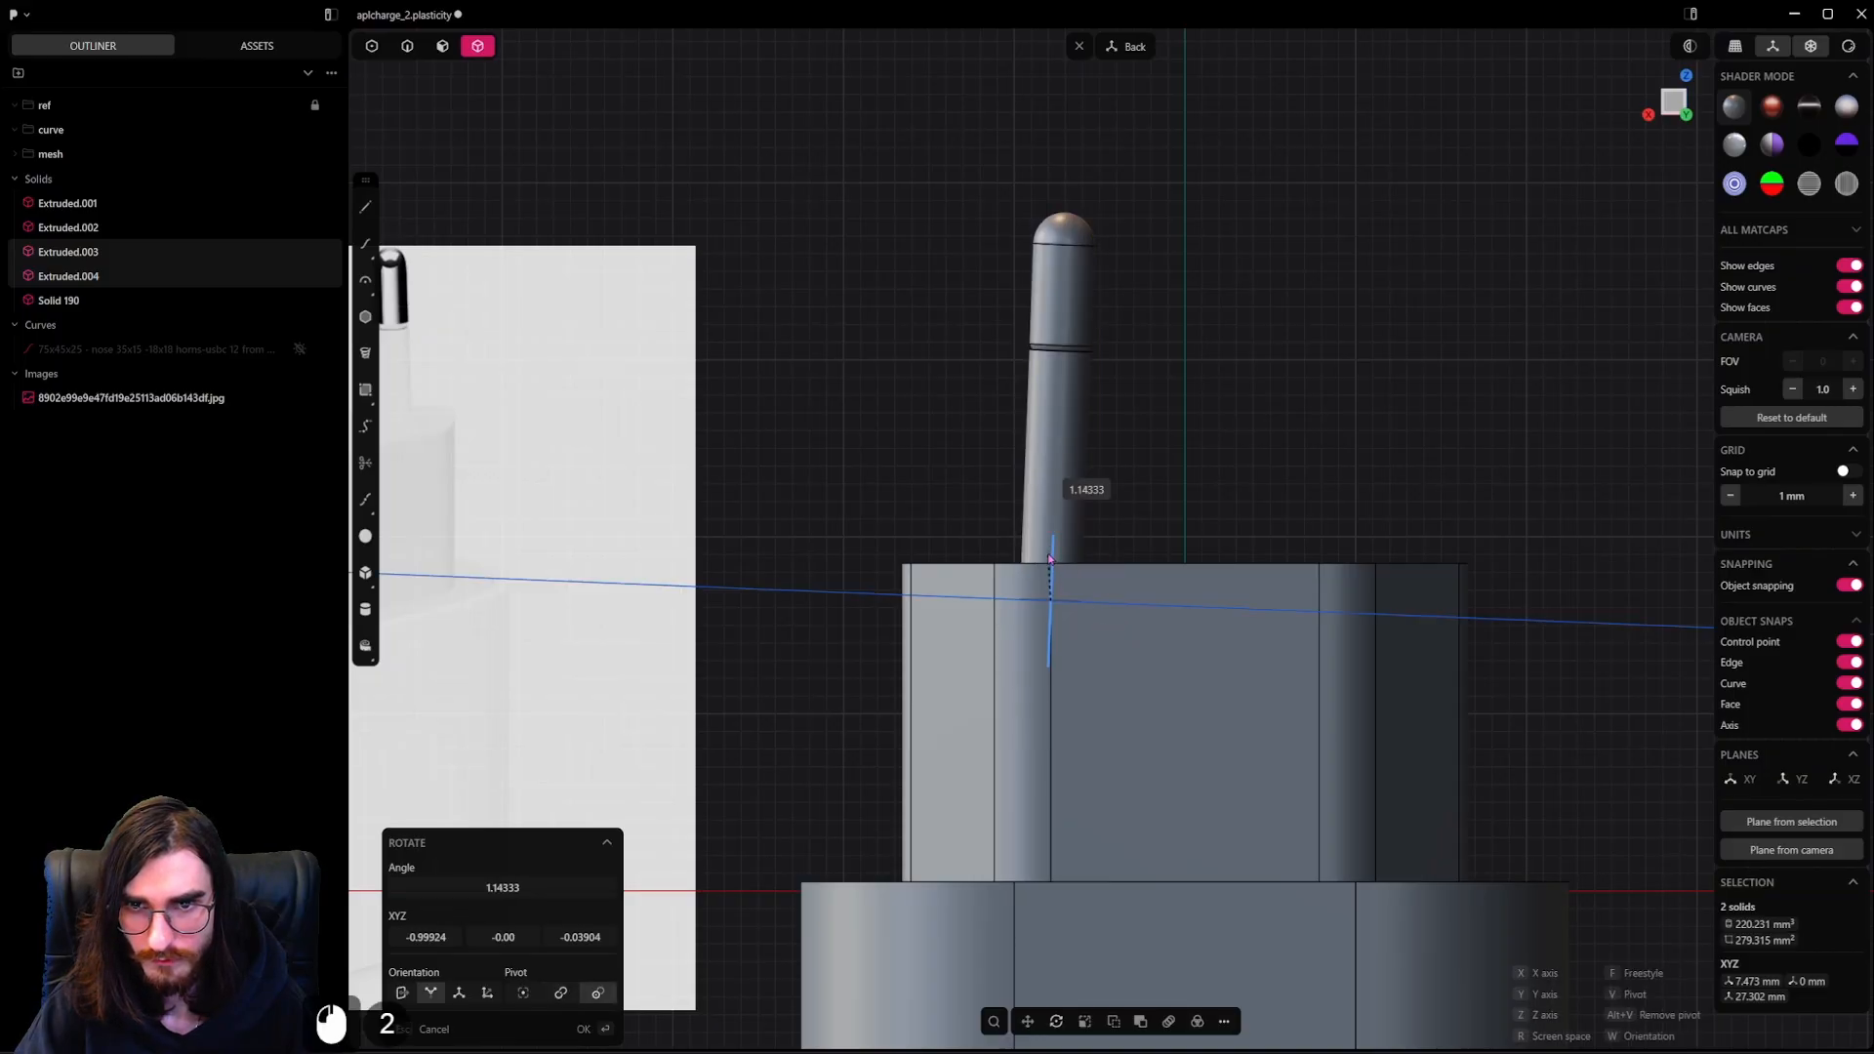
key("ctrl+z")
Rotate both pin sections back outward by about 0.67° around the lower shaft's bottom centre to reduce the tilt
scroll(1047, 576, "up", 4)
scroll(1047, 573, "up", 9)
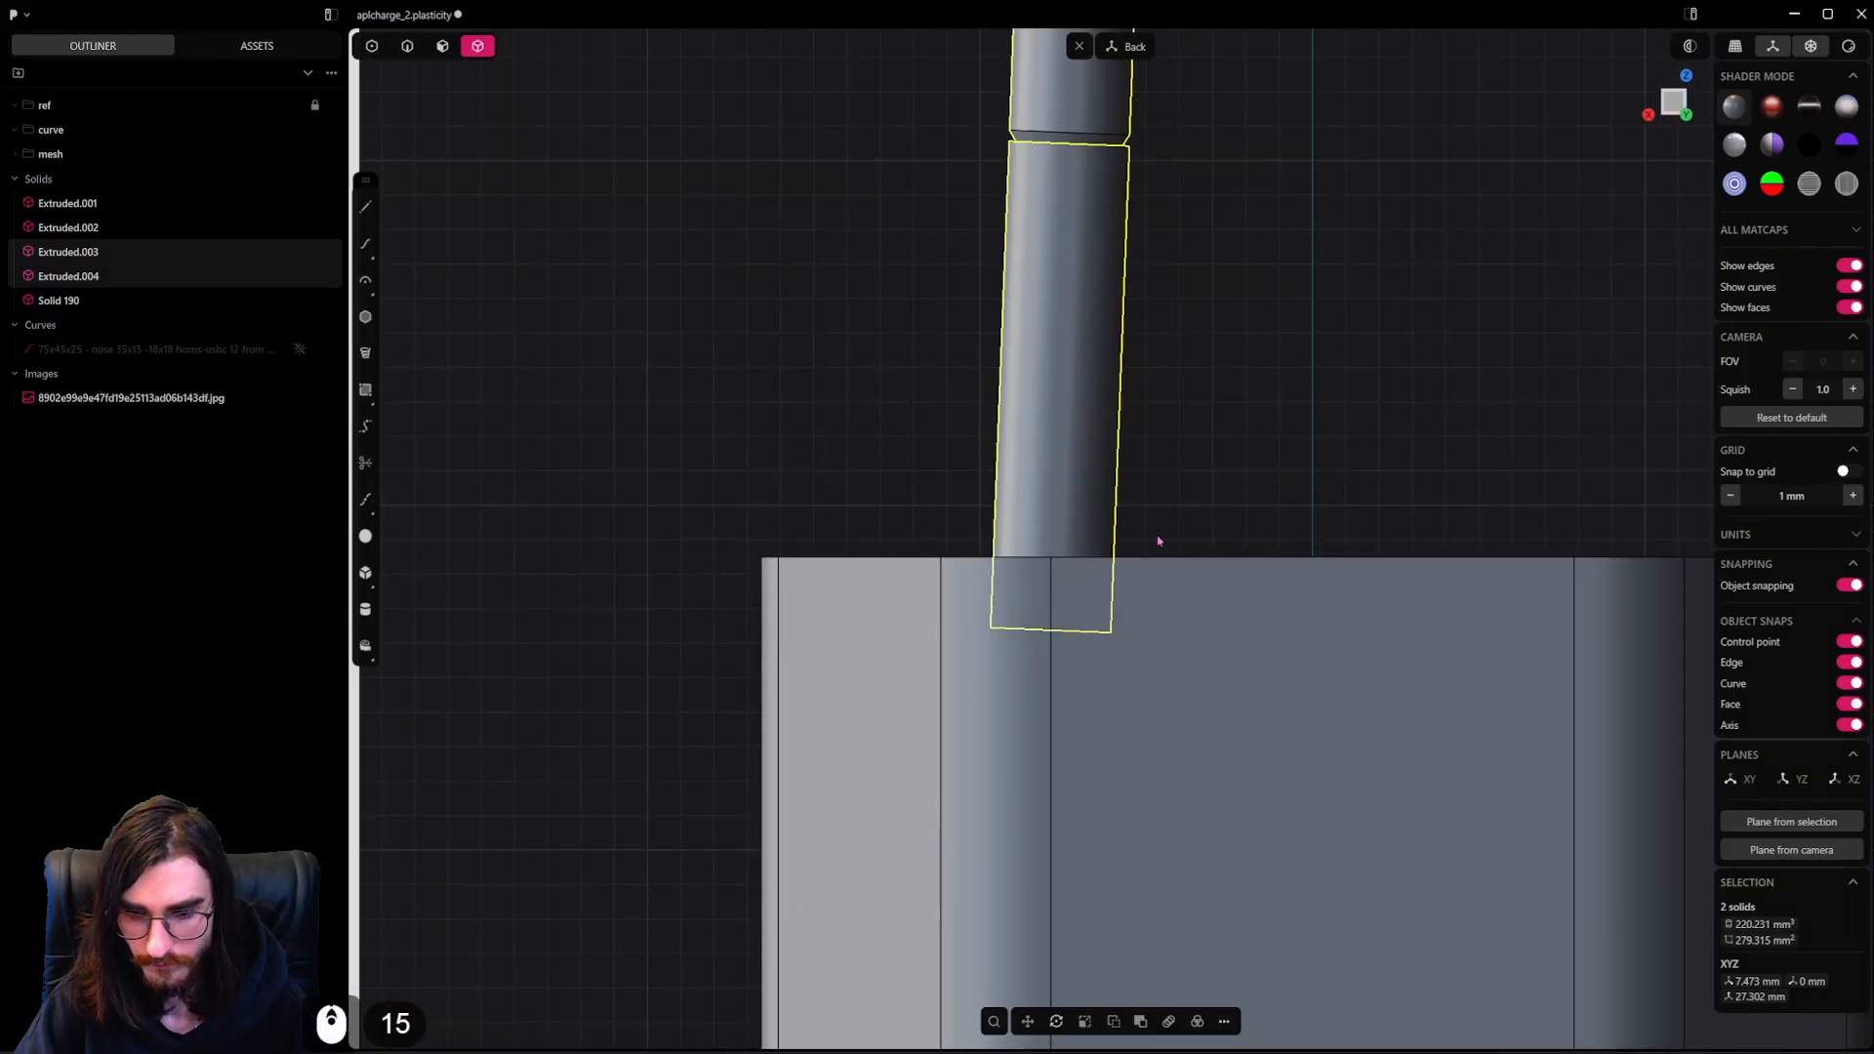
key("r")
key("v")
left_click(1054, 641)
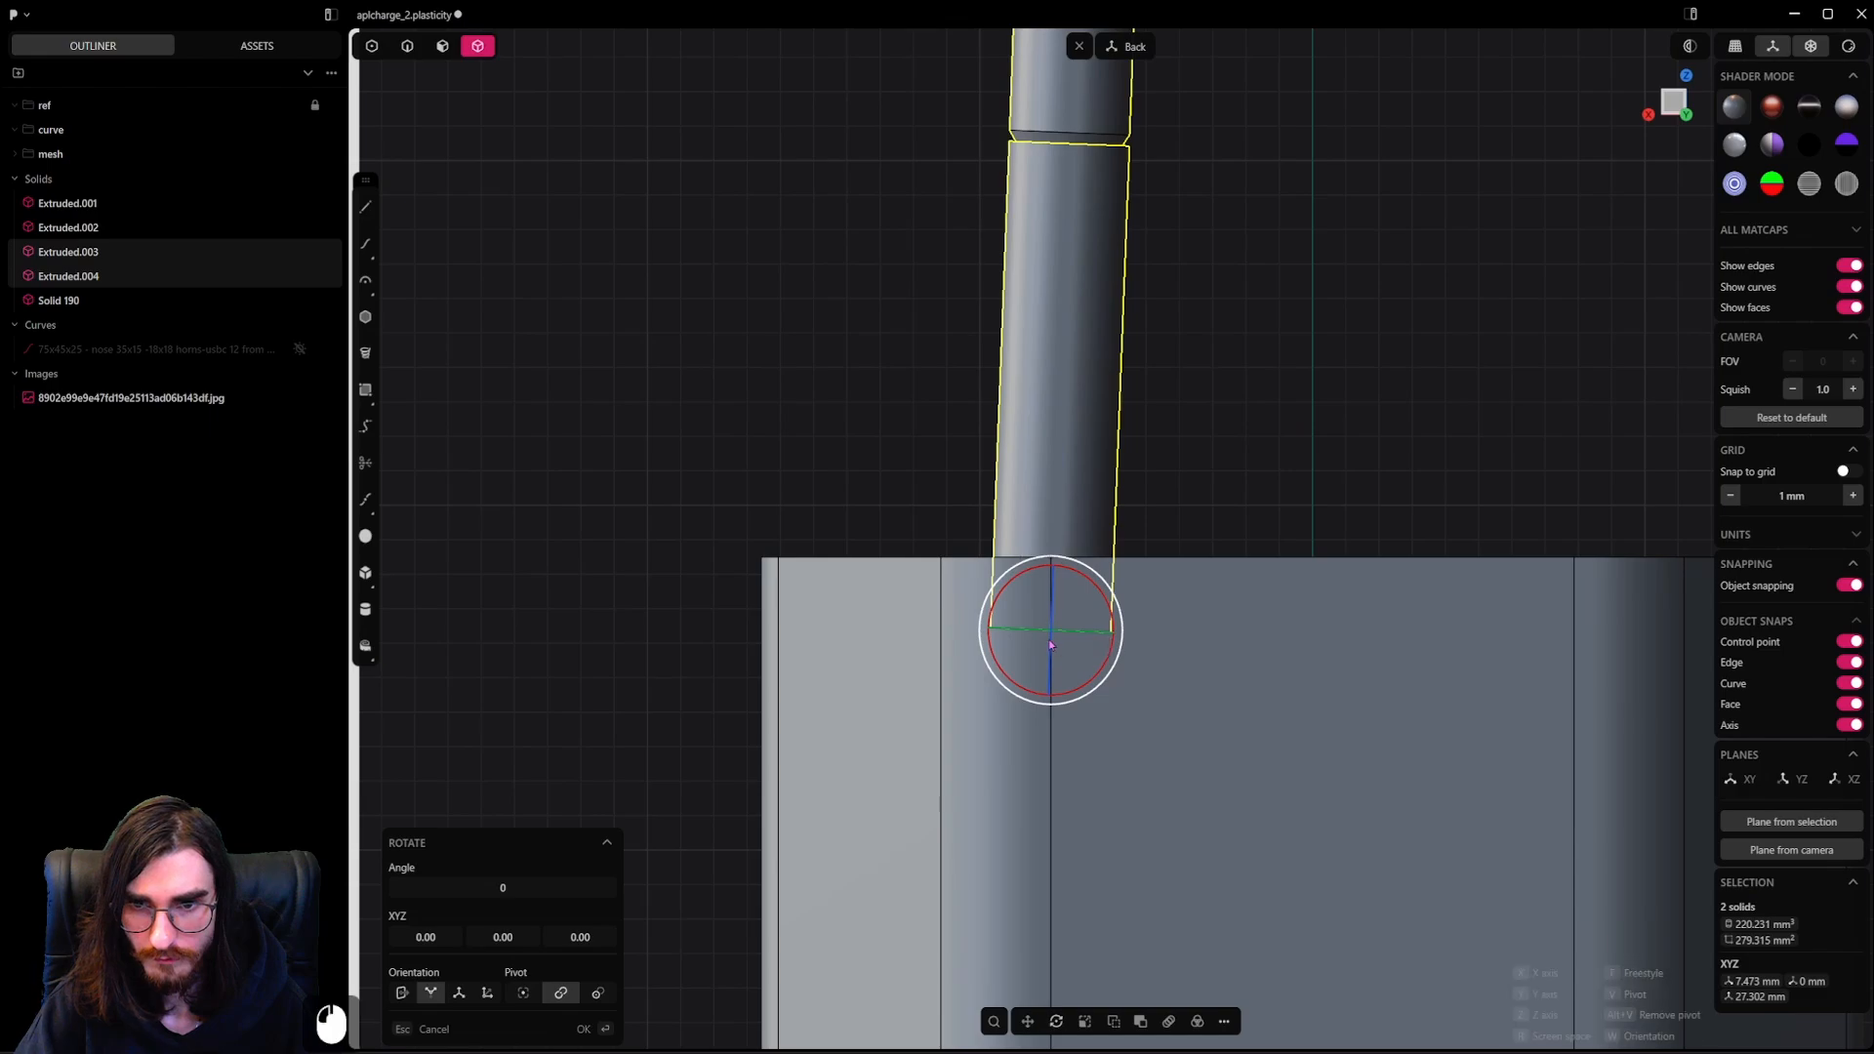
left_click_drag(1106, 601, 1103, 599)
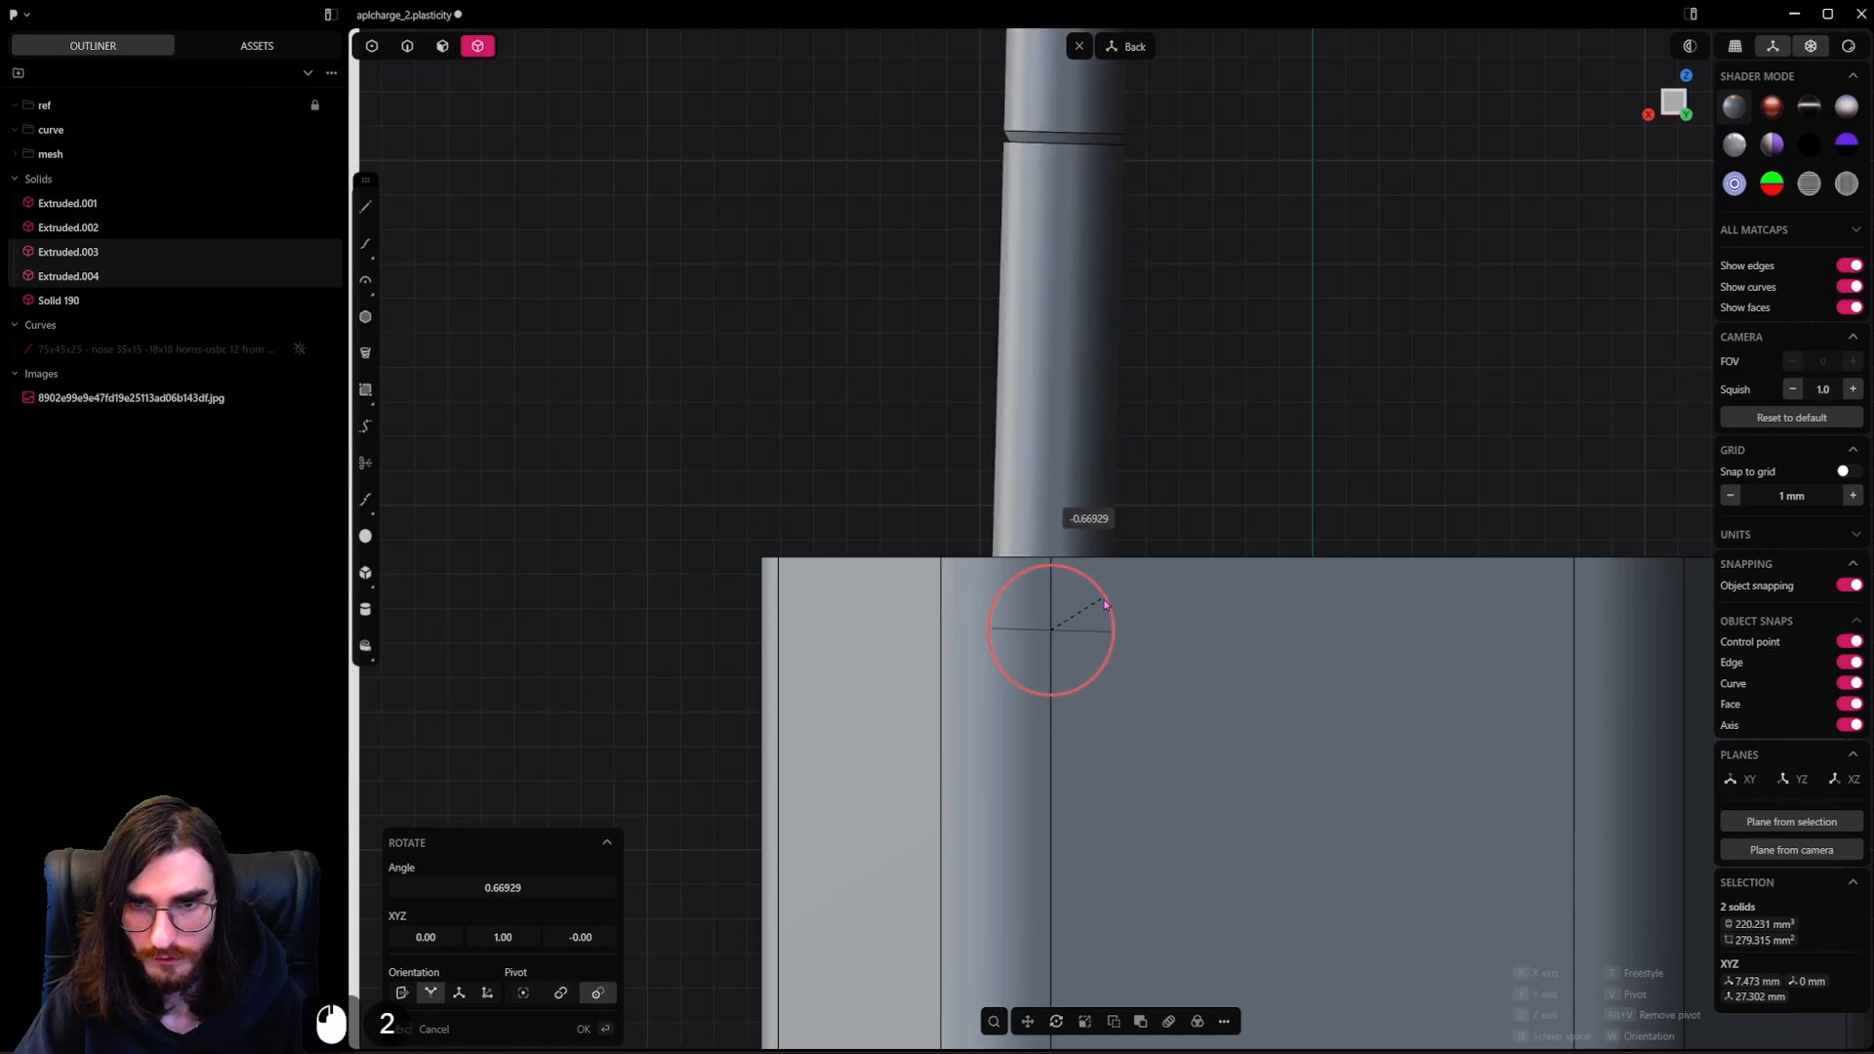
scroll(1200, 471, "down", 9)
right_click_drag(1199, 472, 1163, 519)
right_click(1162, 519)
scroll(1153, 509, "down", 9)
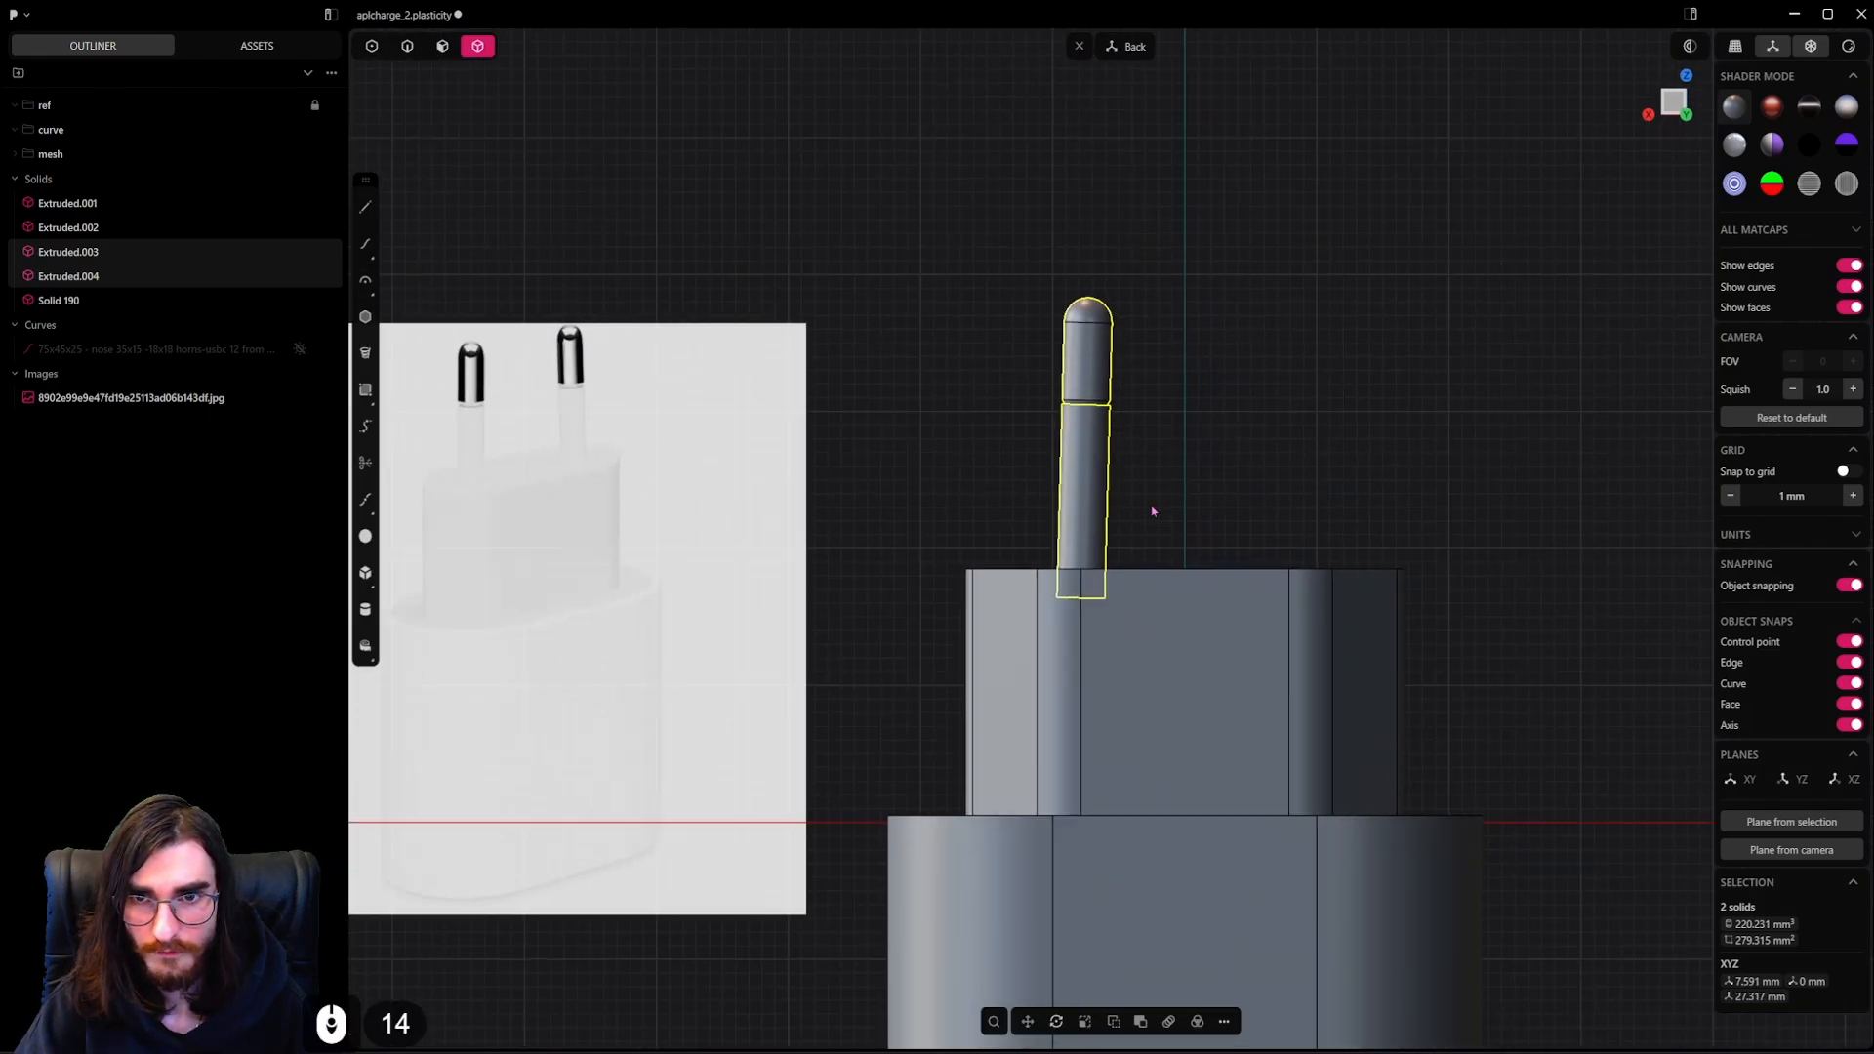
Mirror both pin sections across the charger's central X plane to create the second pin
scroll(1153, 510, "down", 1, "shift")
key("alt+x")
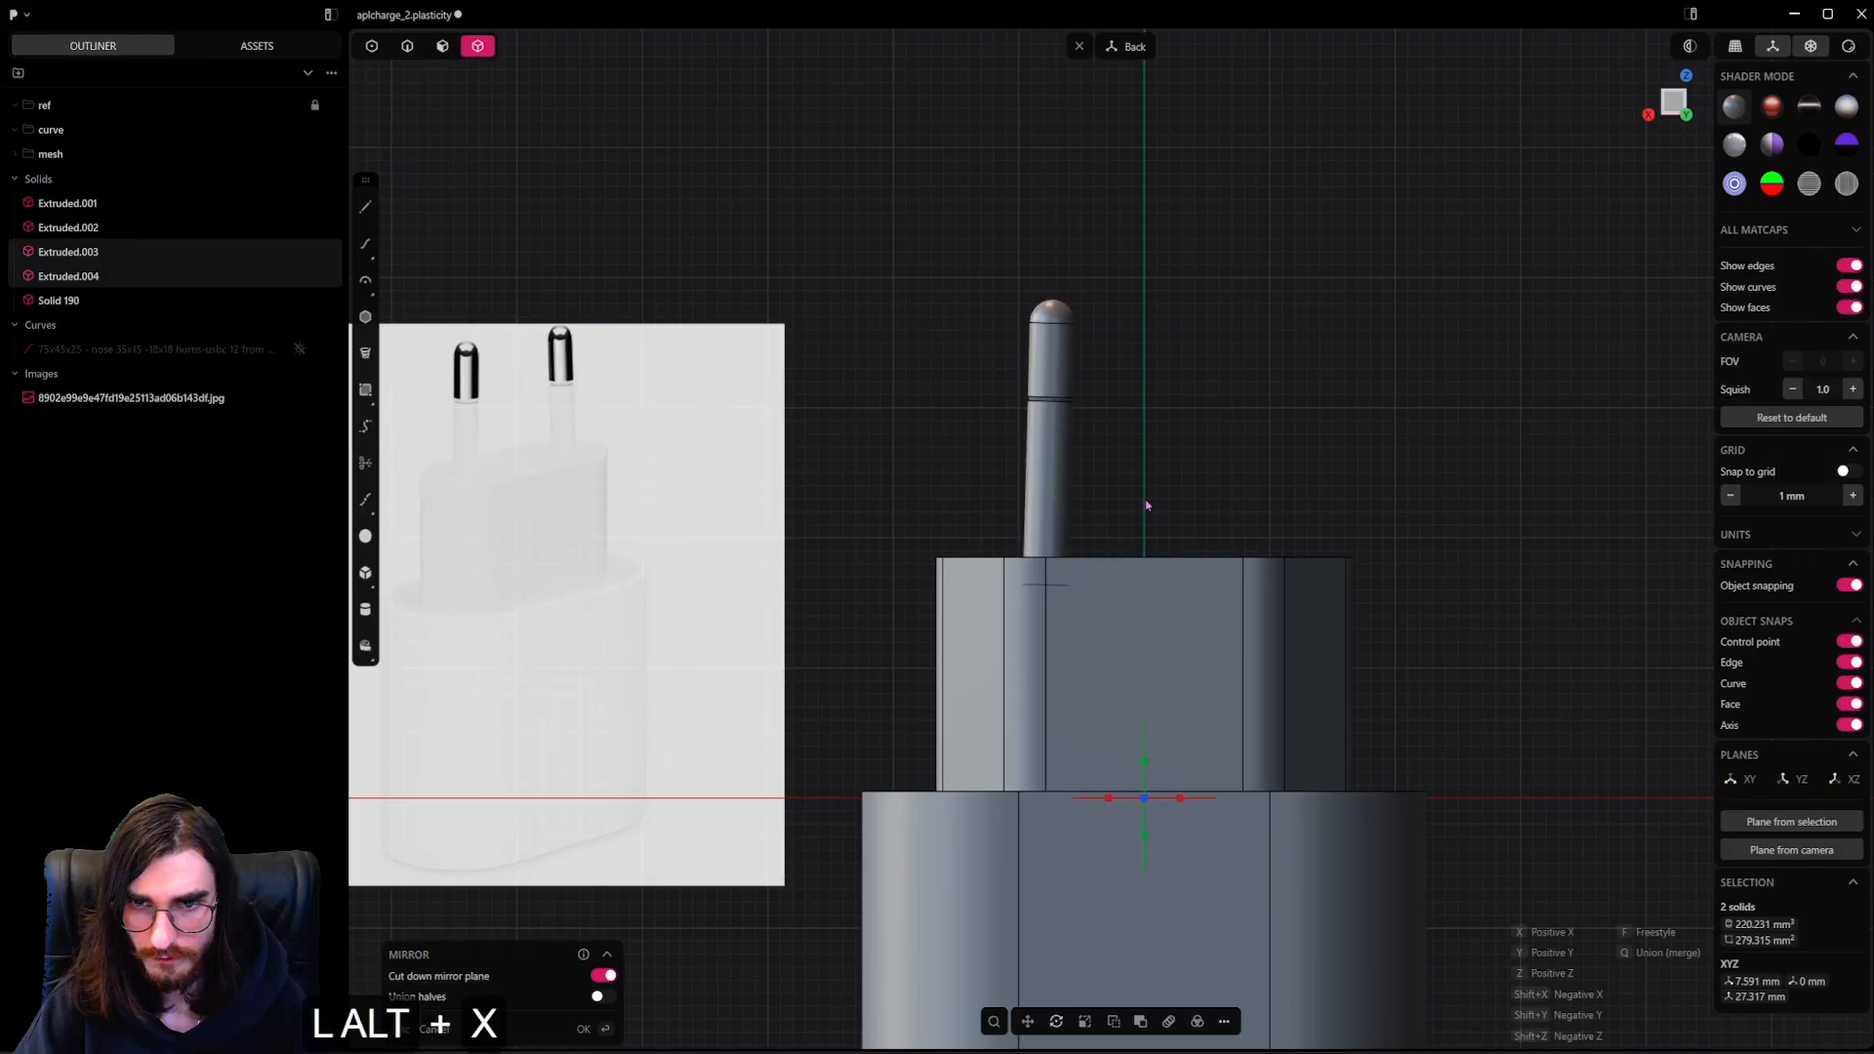
scroll(1148, 508, "down", 2)
scroll(1152, 493, "up", 4)
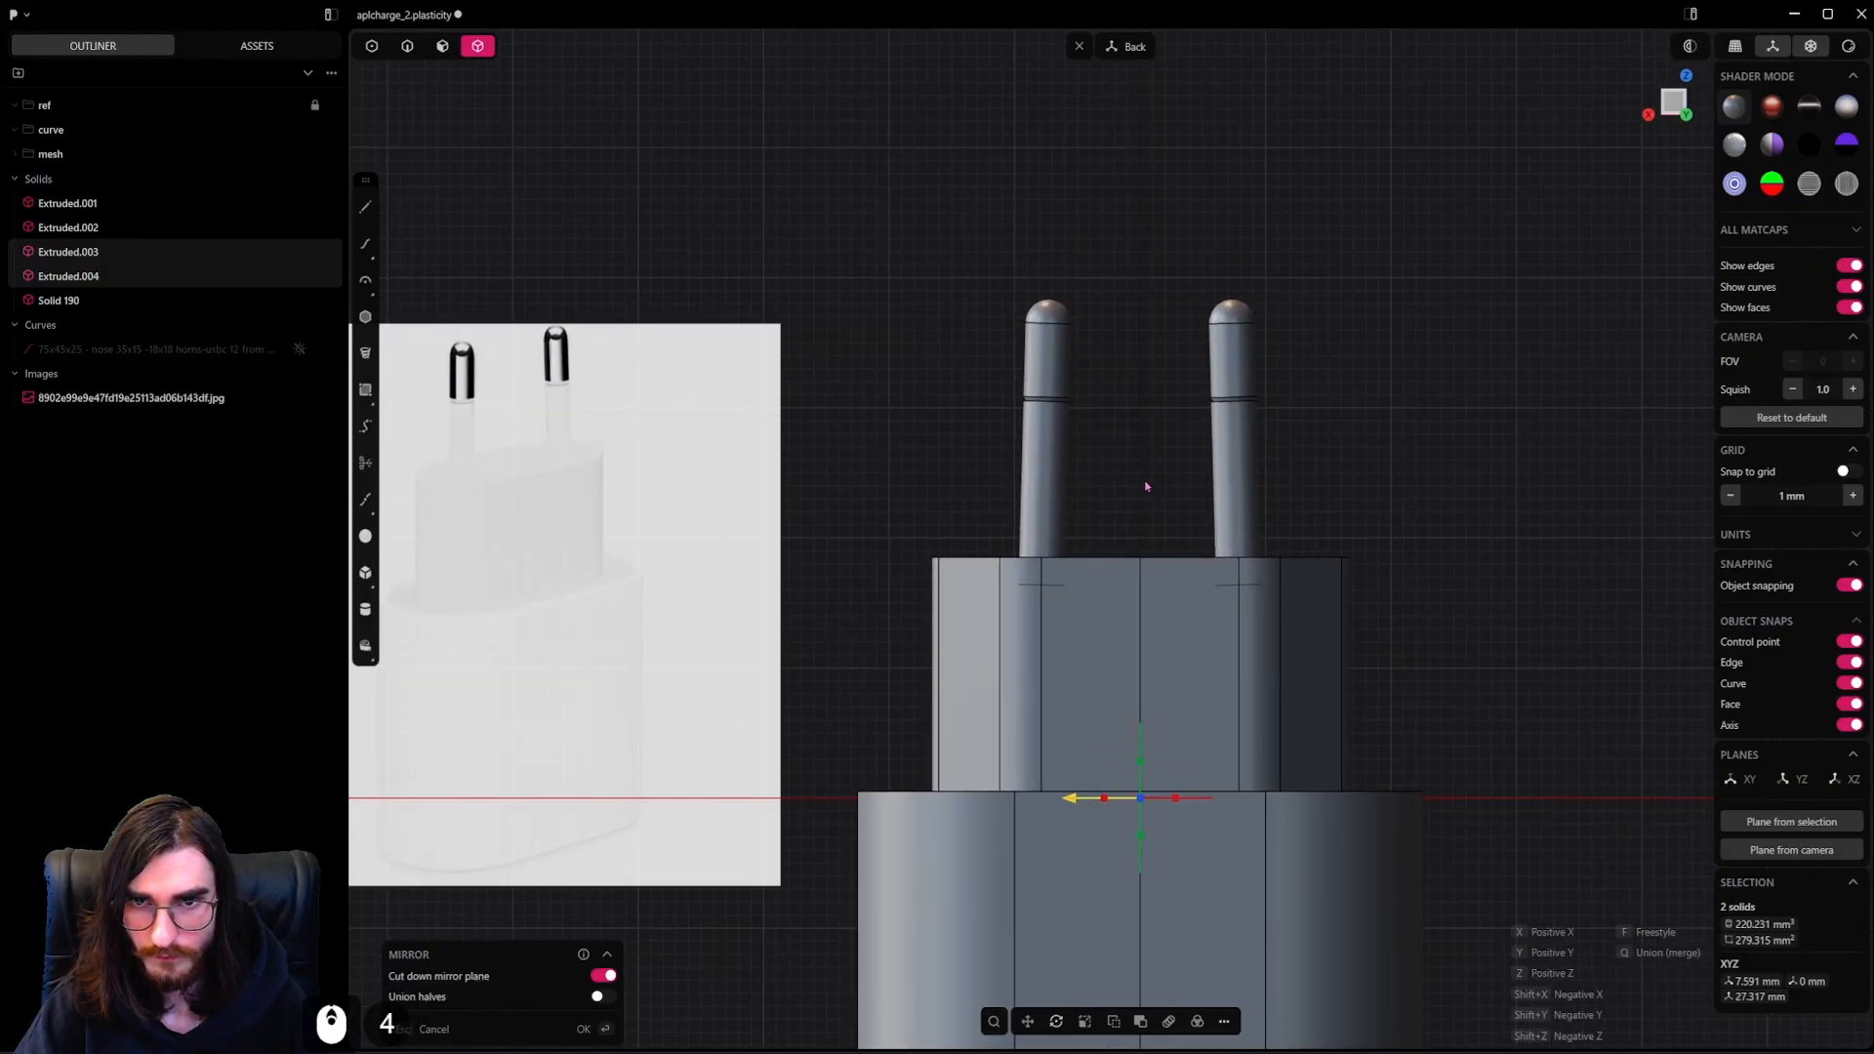
right_click(1357, 483)
scroll(1357, 482, "down", 11)
middle_click_drag(1436, 529, 1330, 490, "shift")
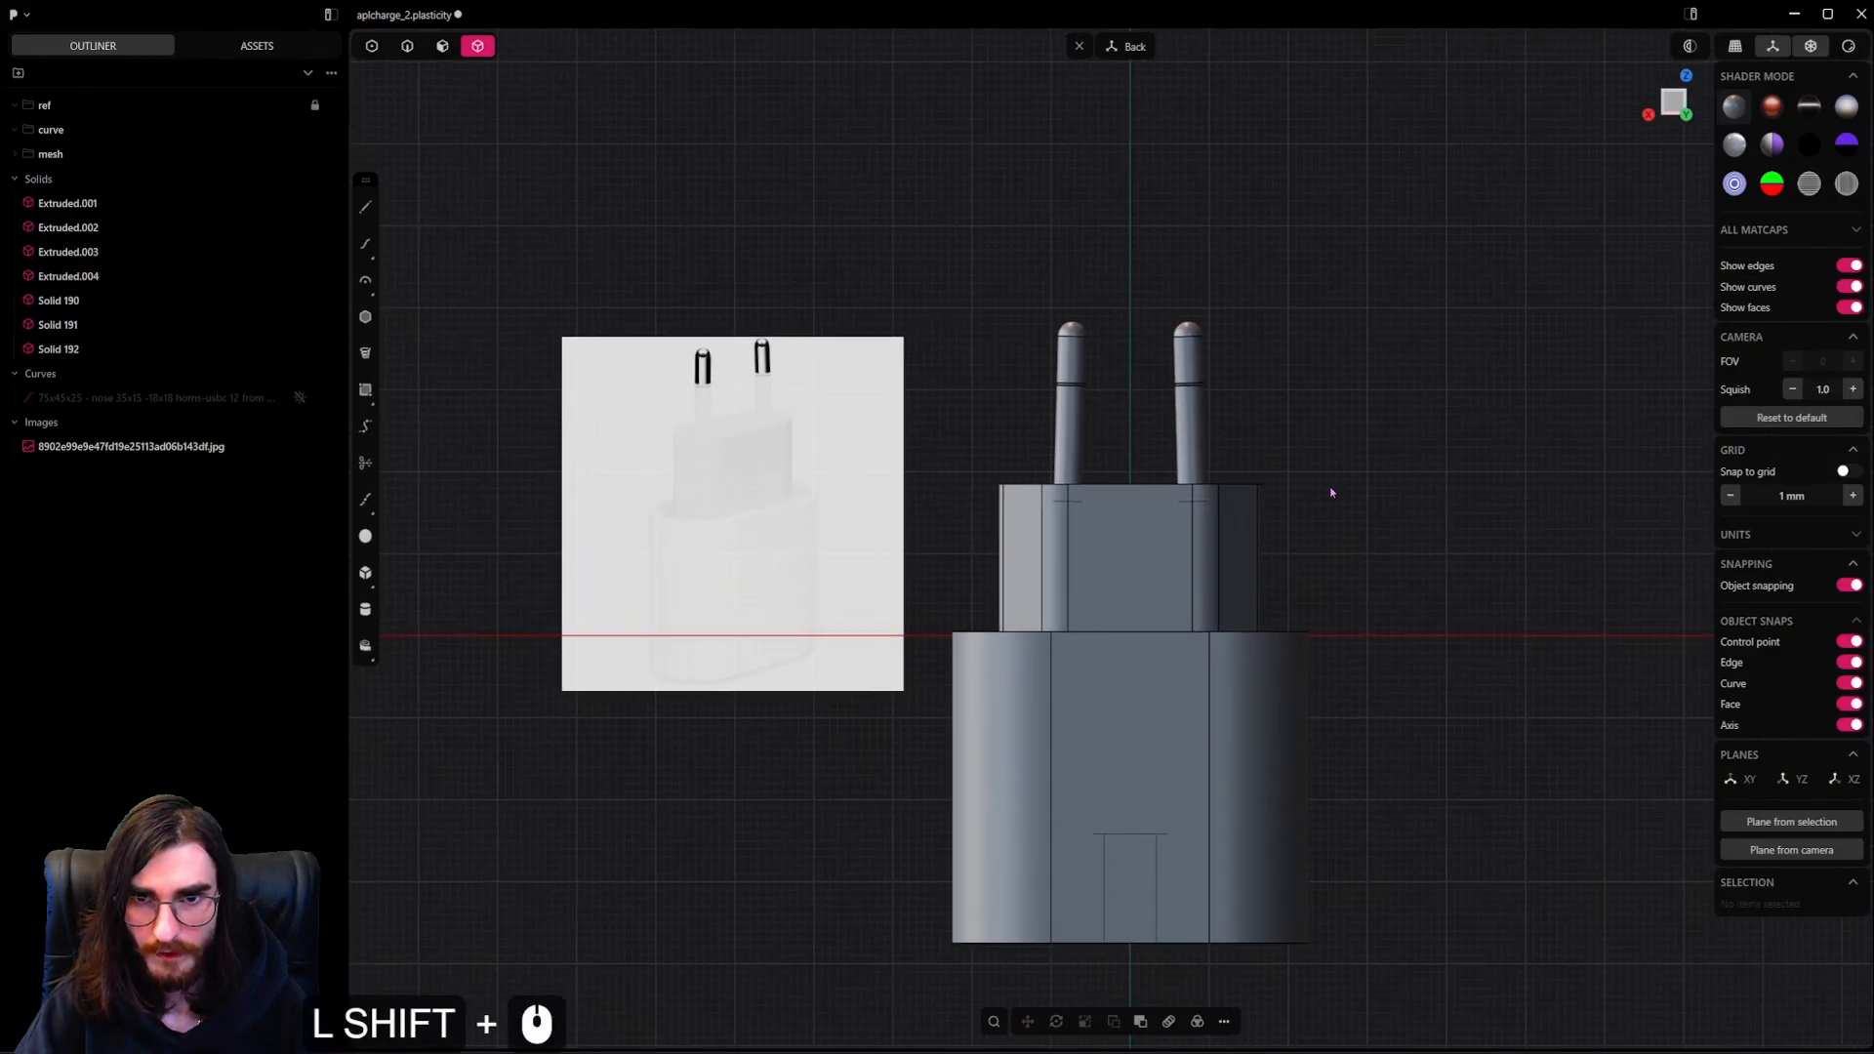
Subtract the two lower pin shafts from the nose with a Boolean difference that keeps the tool bodies
scroll(1330, 490, "up", 2)
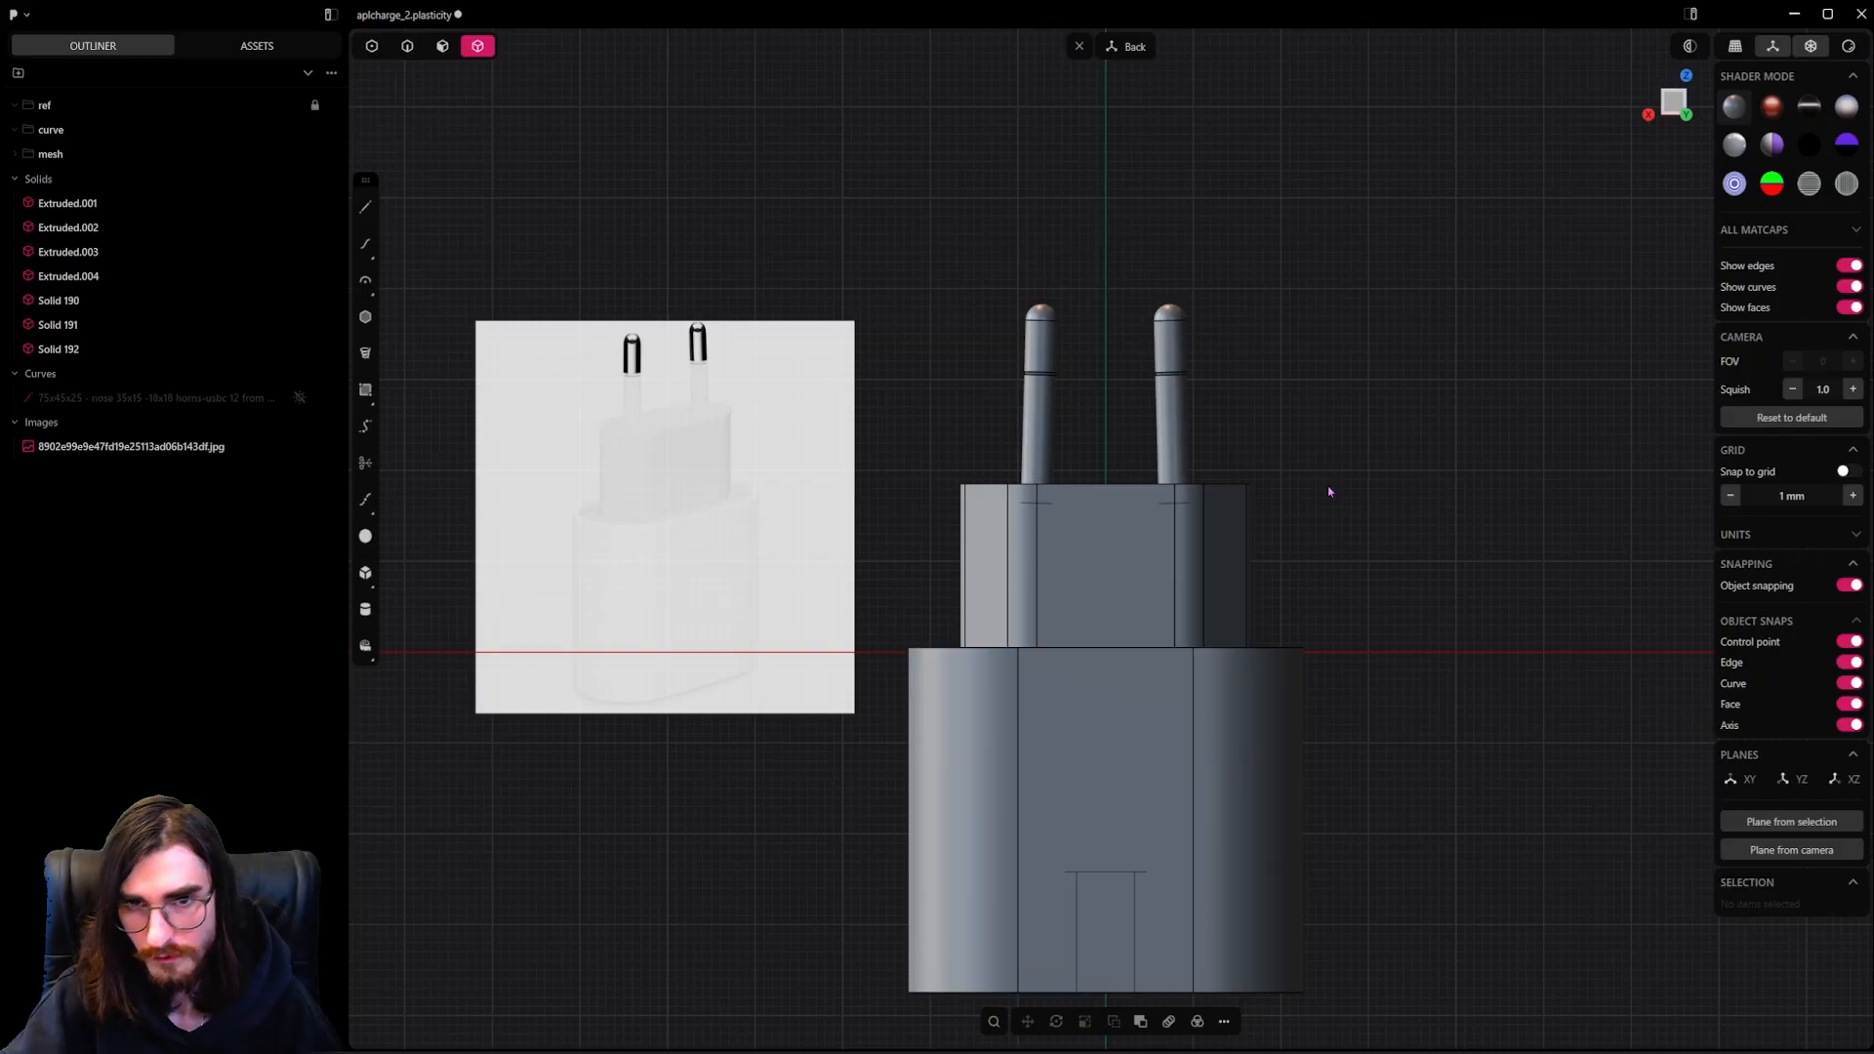
scroll(1128, 478, "up", 10)
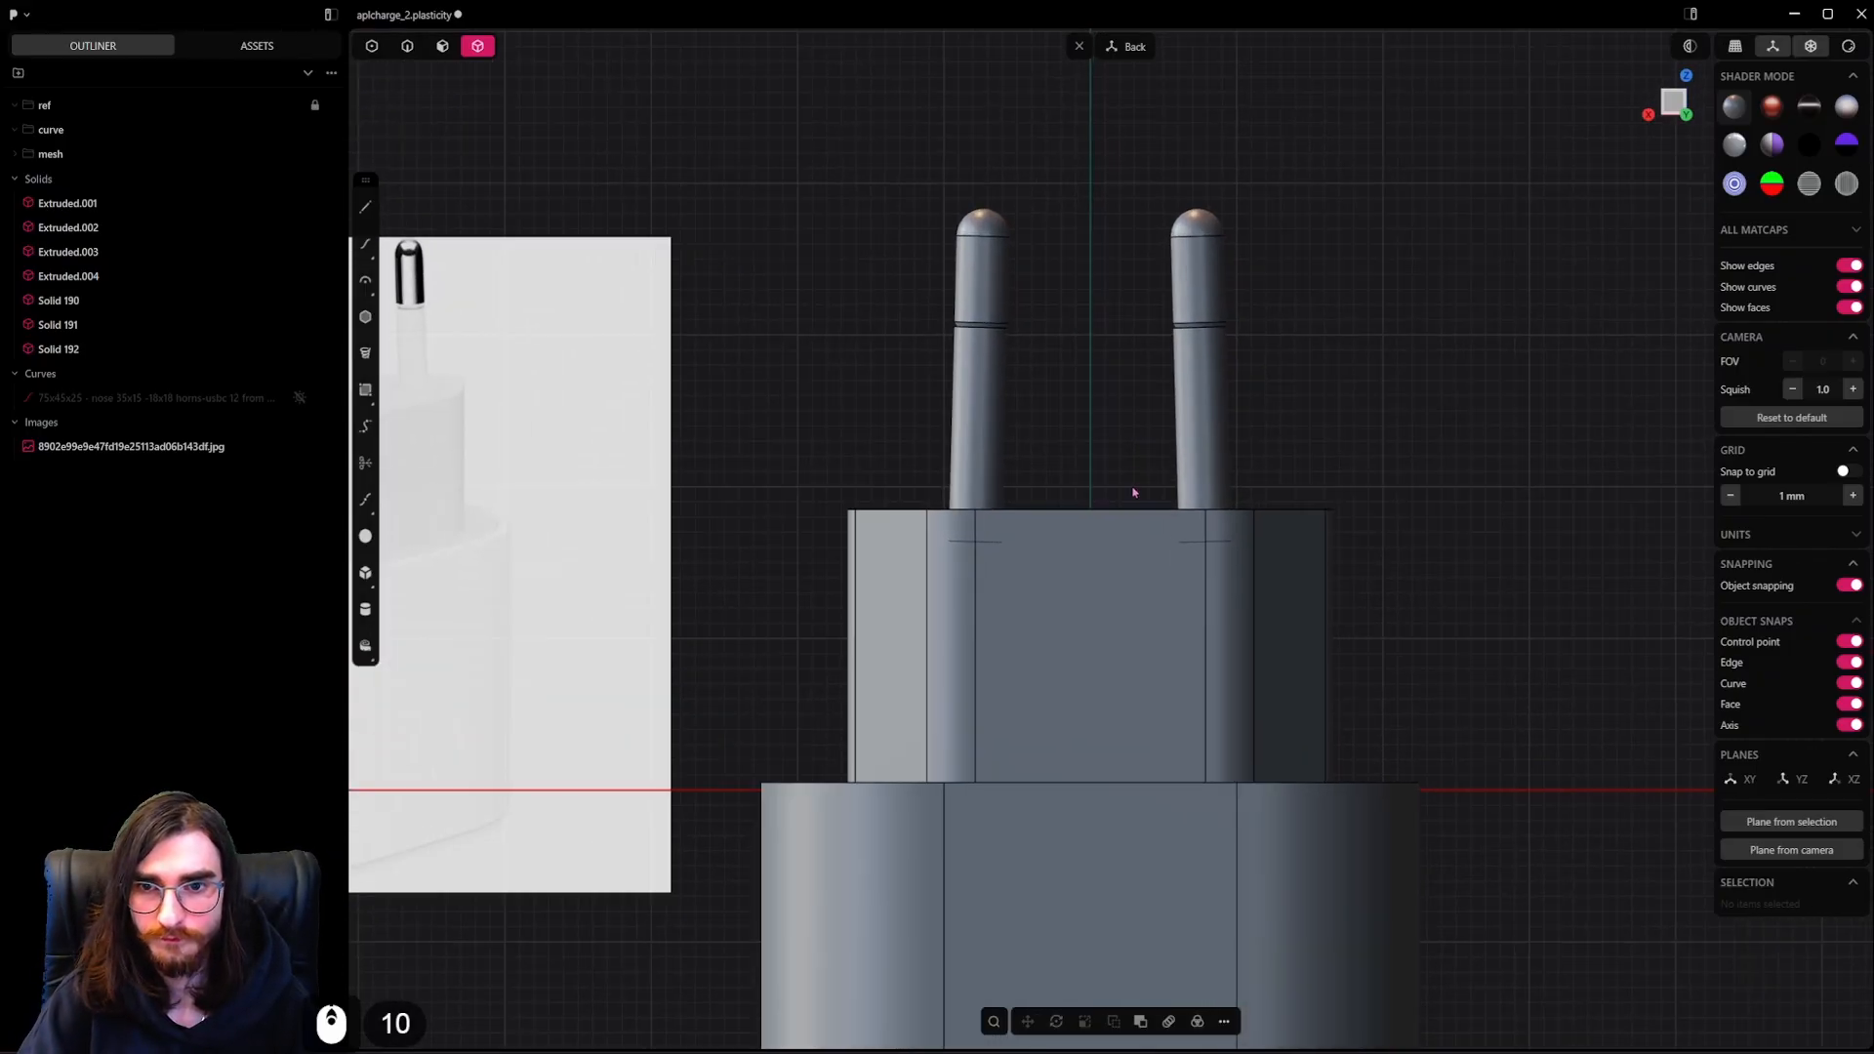
middle_click_drag(1130, 490, 1093, 561)
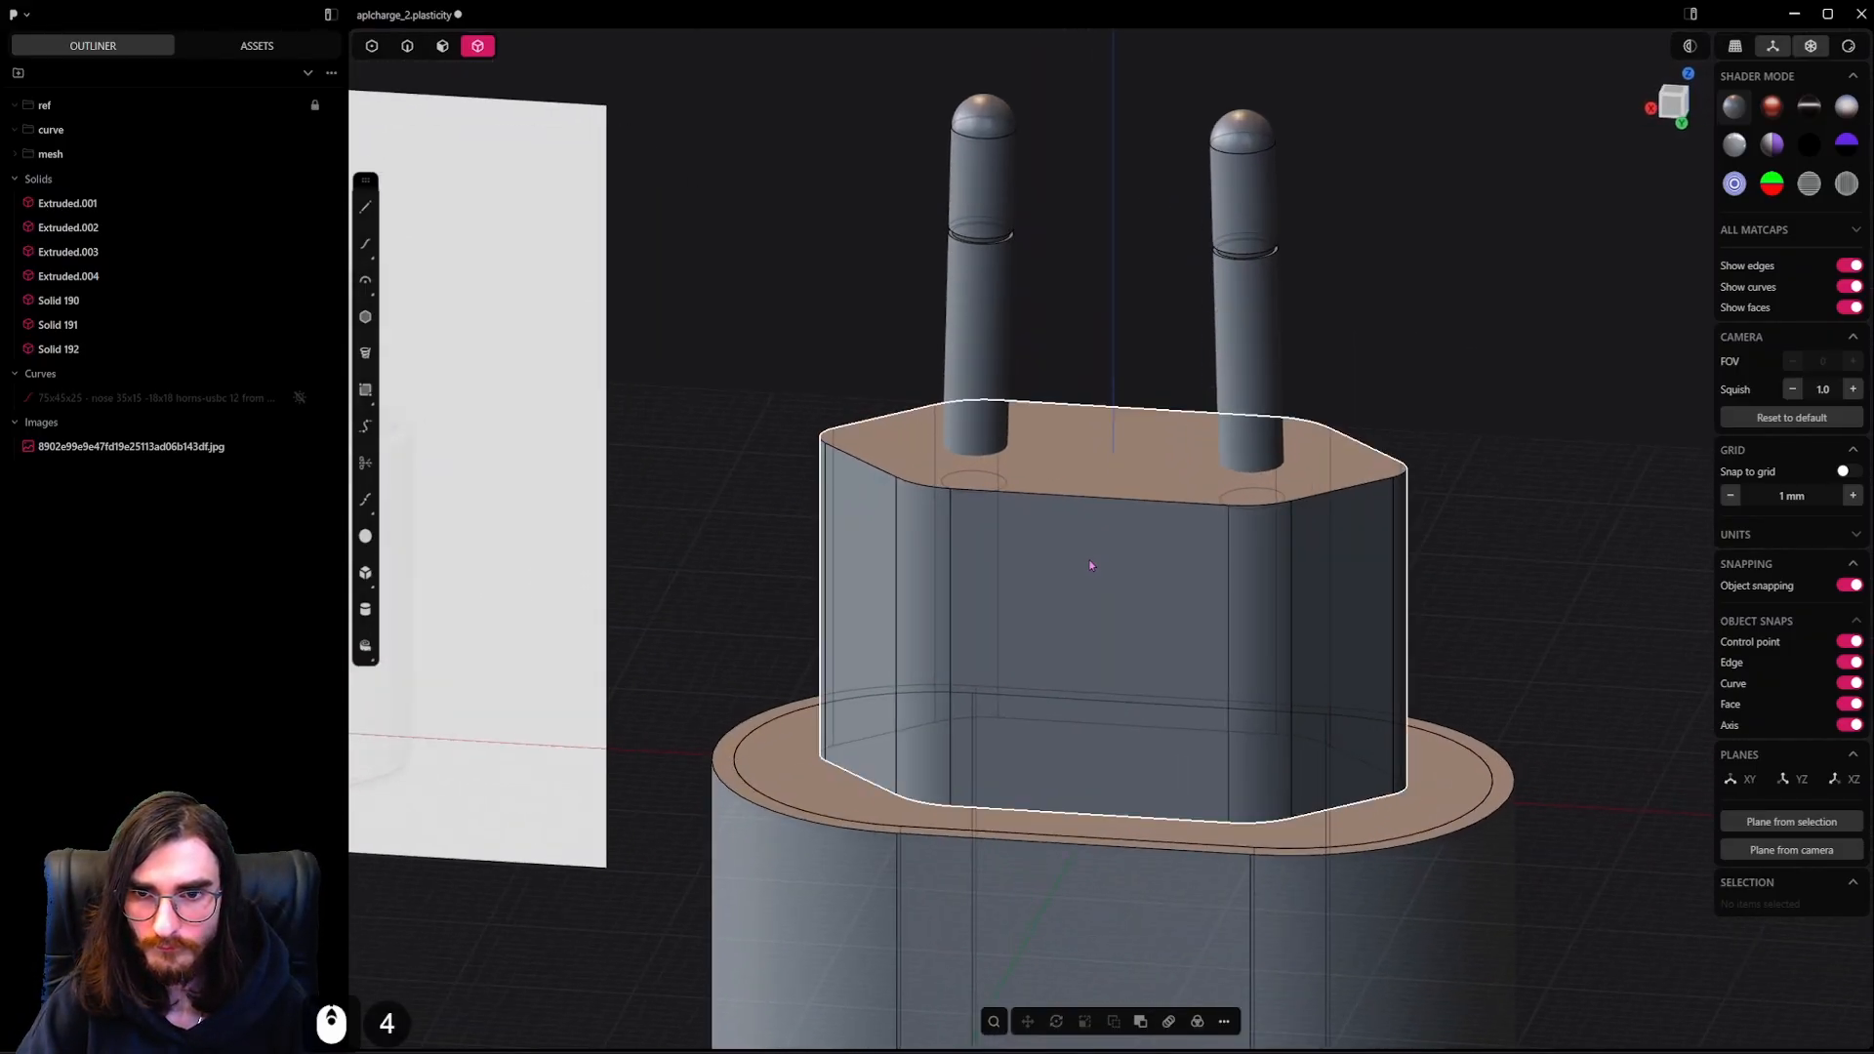
left_click(979, 371)
left_click(1115, 454)
left_click(979, 391, "shift")
left_click(1234, 345, "shift")
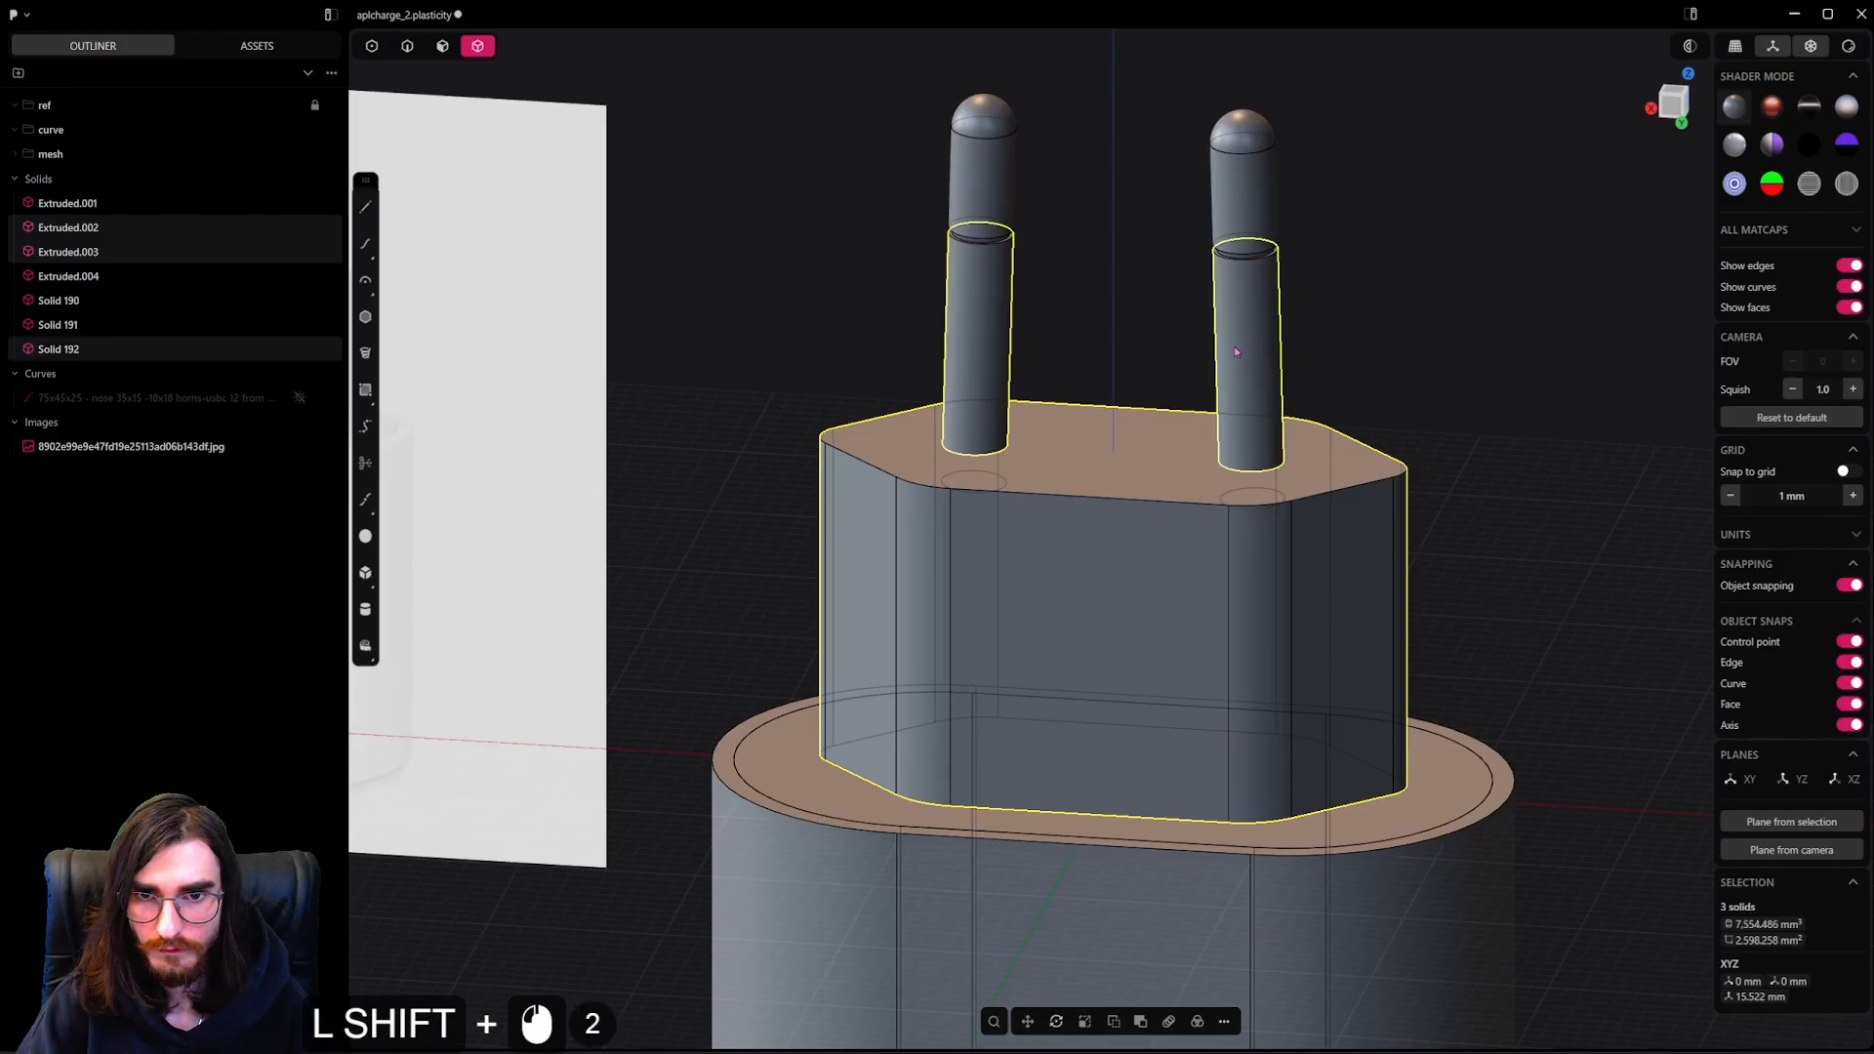
key("q")
key("t")
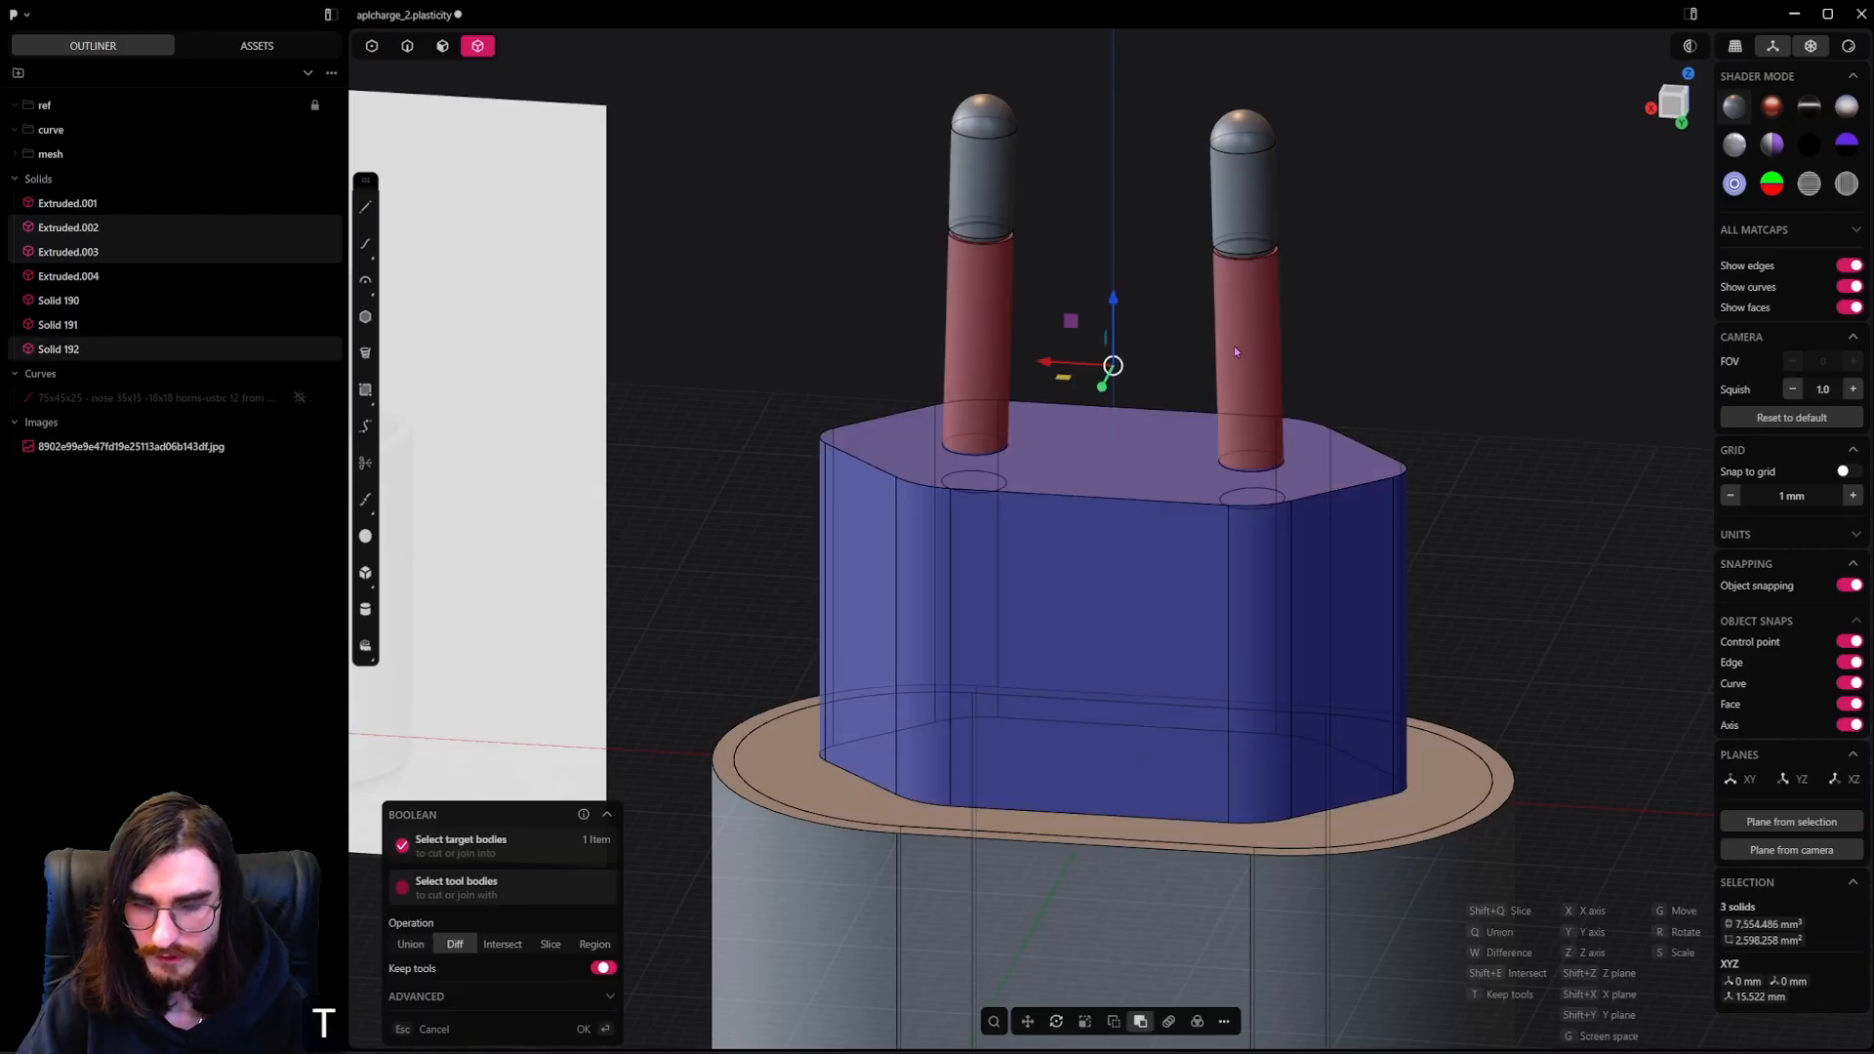
right_click(1252, 349)
Fillet the edges of both pin holes on the nose's top face by about 0.09 mm
scroll(1249, 361, "up", 9)
left_click(417, 51)
scroll(850, 493, "up", 3)
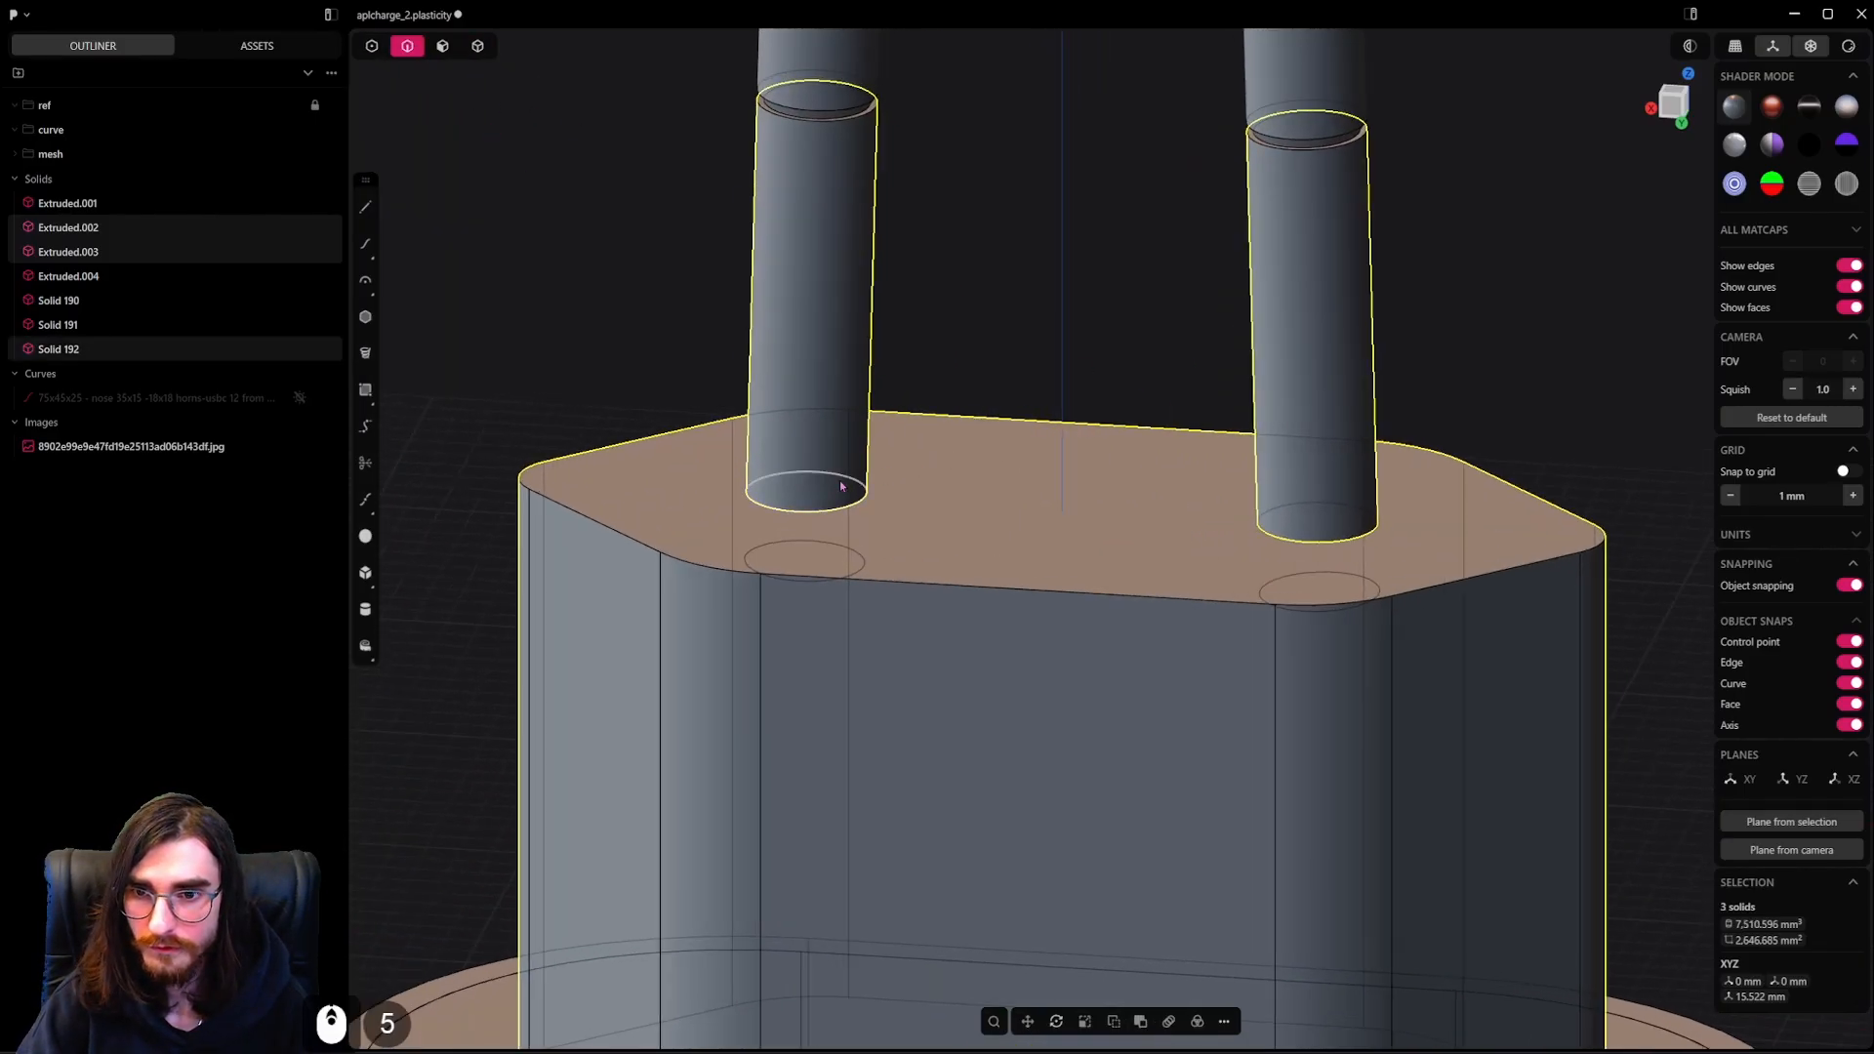
left_click(857, 505, "alt")
left_click(1321, 543, "alt+shift")
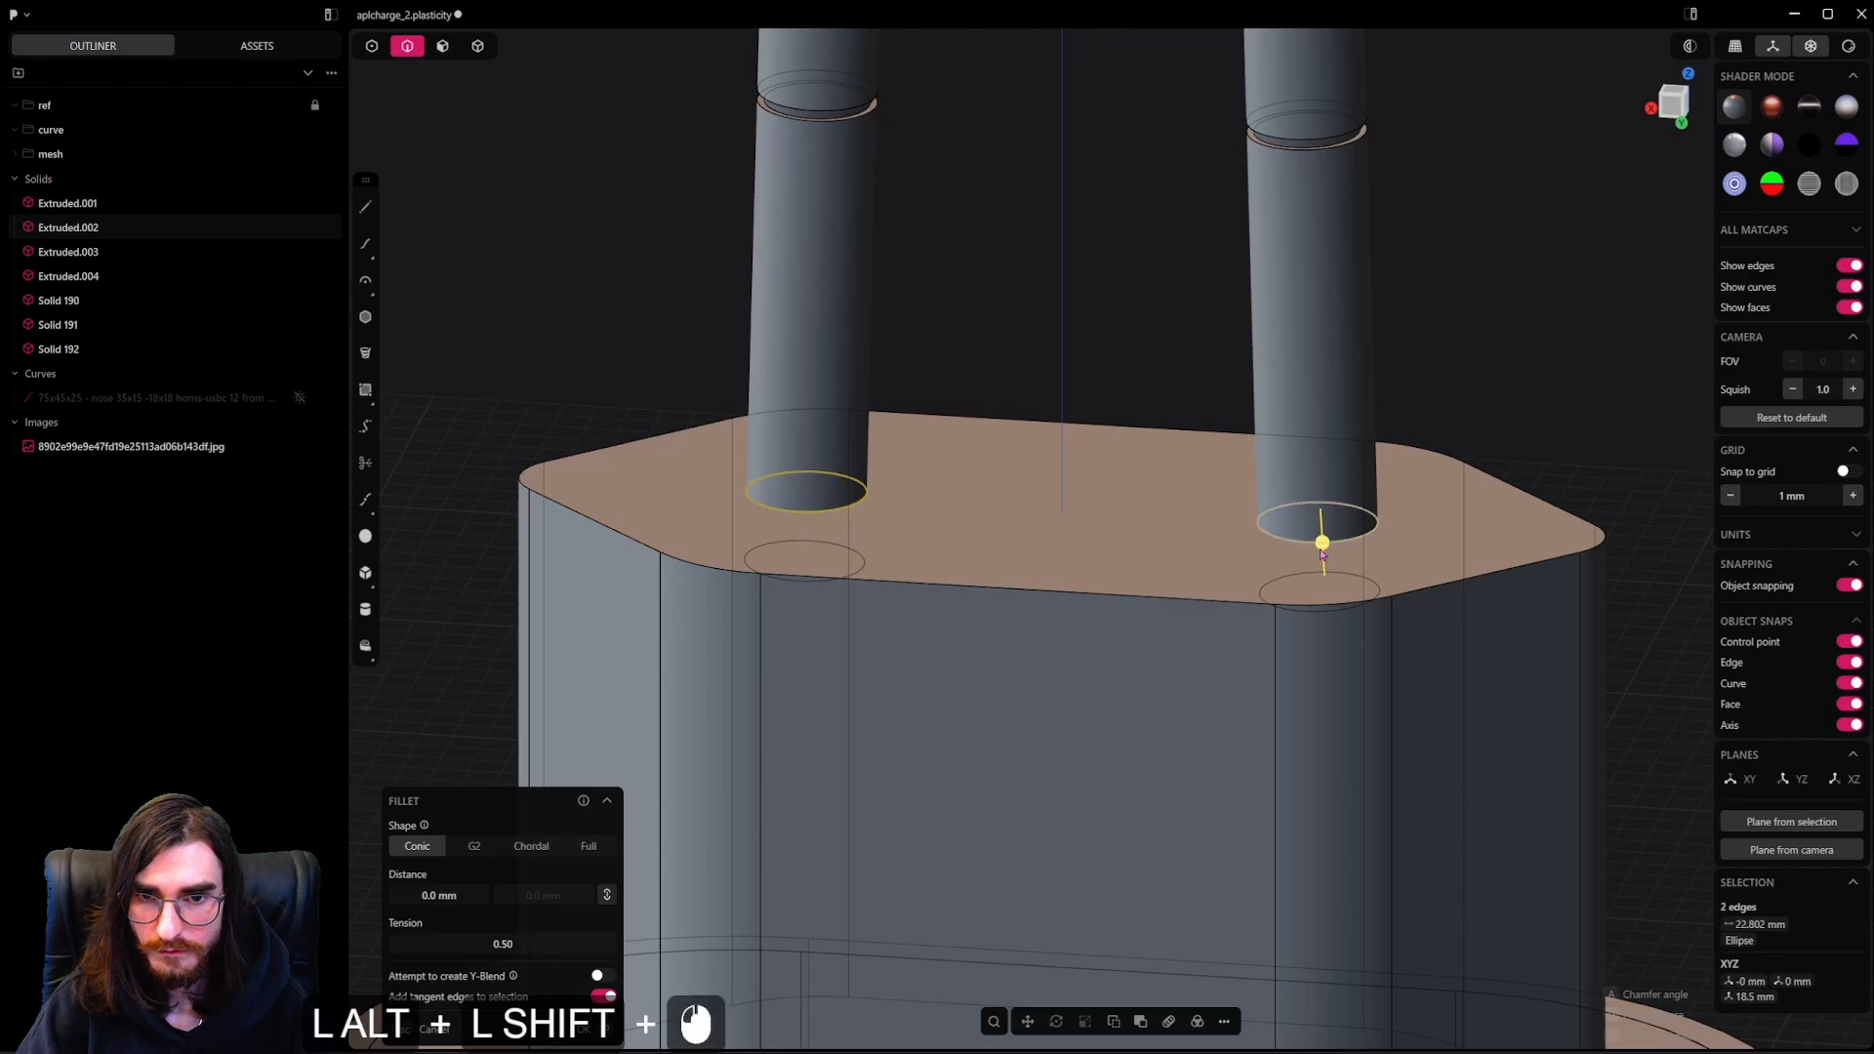
scroll(1322, 540, "up", 3)
left_click_drag(1322, 539, 1327, 644, "shift")
scroll(1083, 351, "down", 3)
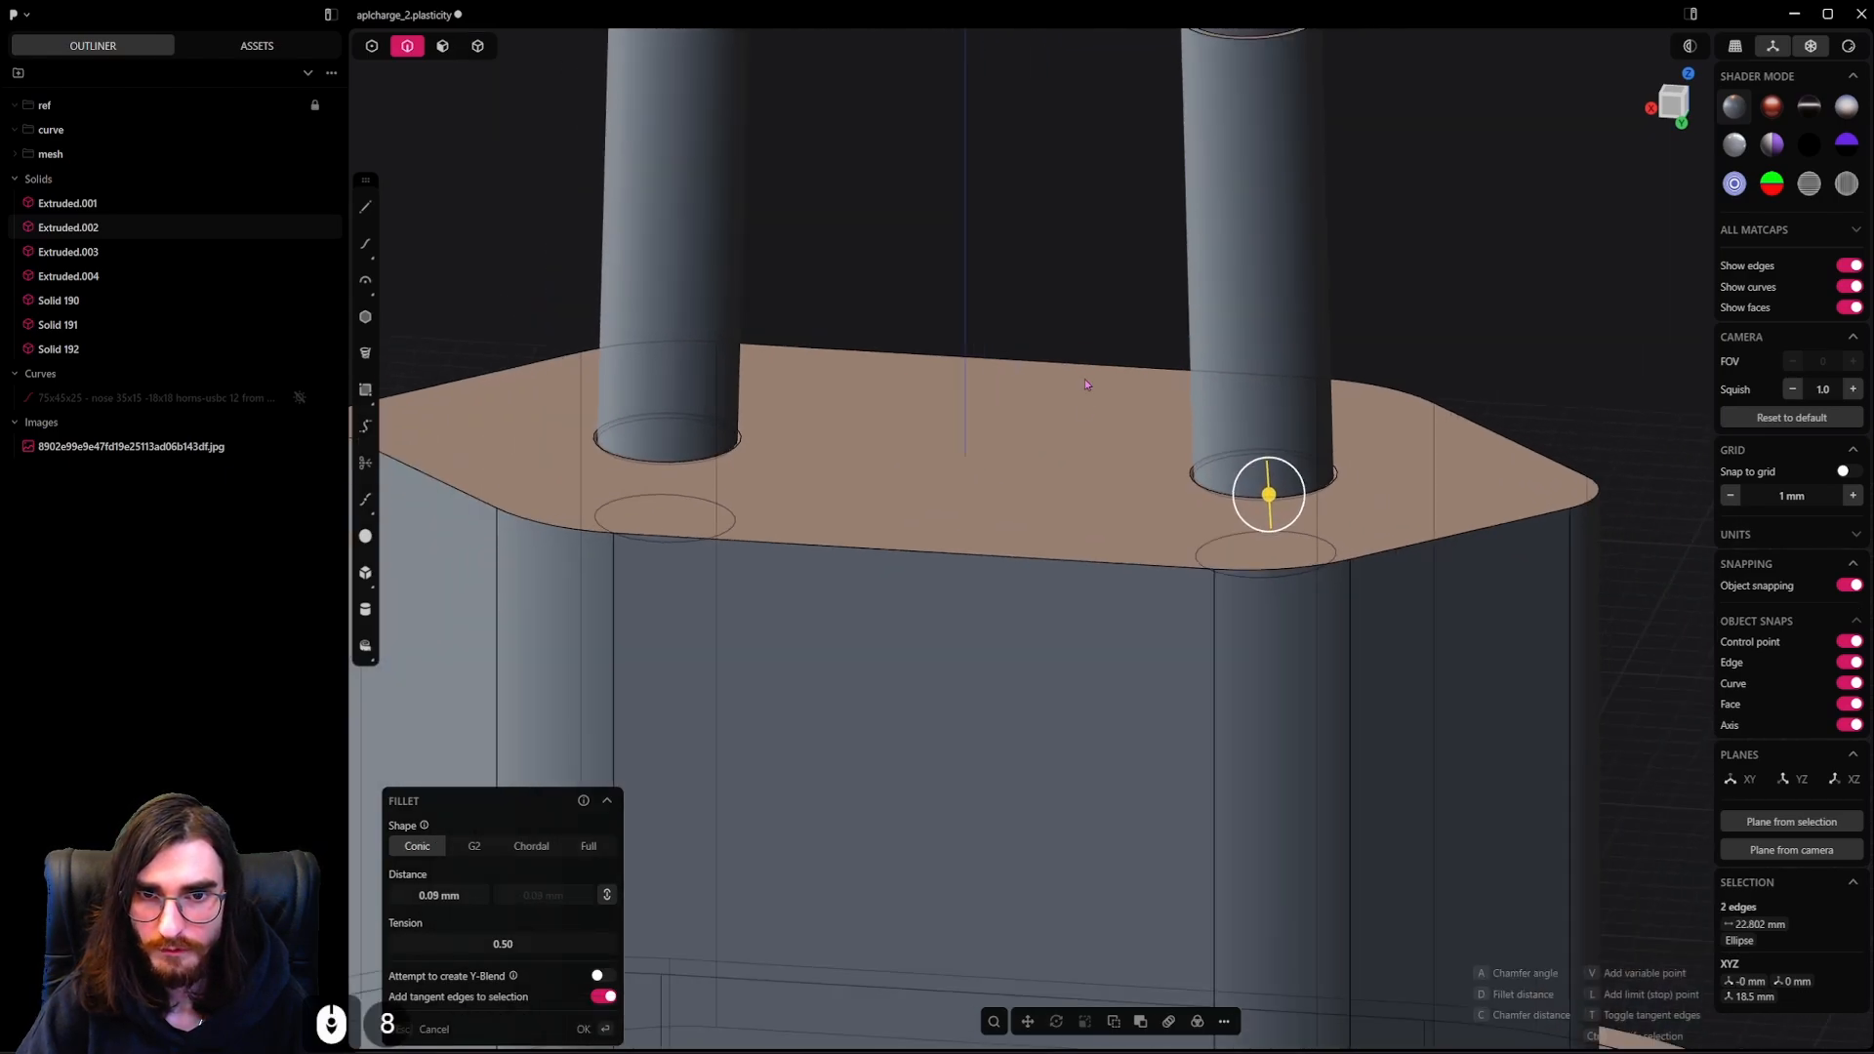
right_click(1085, 379)
Add a small fillet around the entire outer edge of the nose's top face
left_click(1160, 572, "alt")
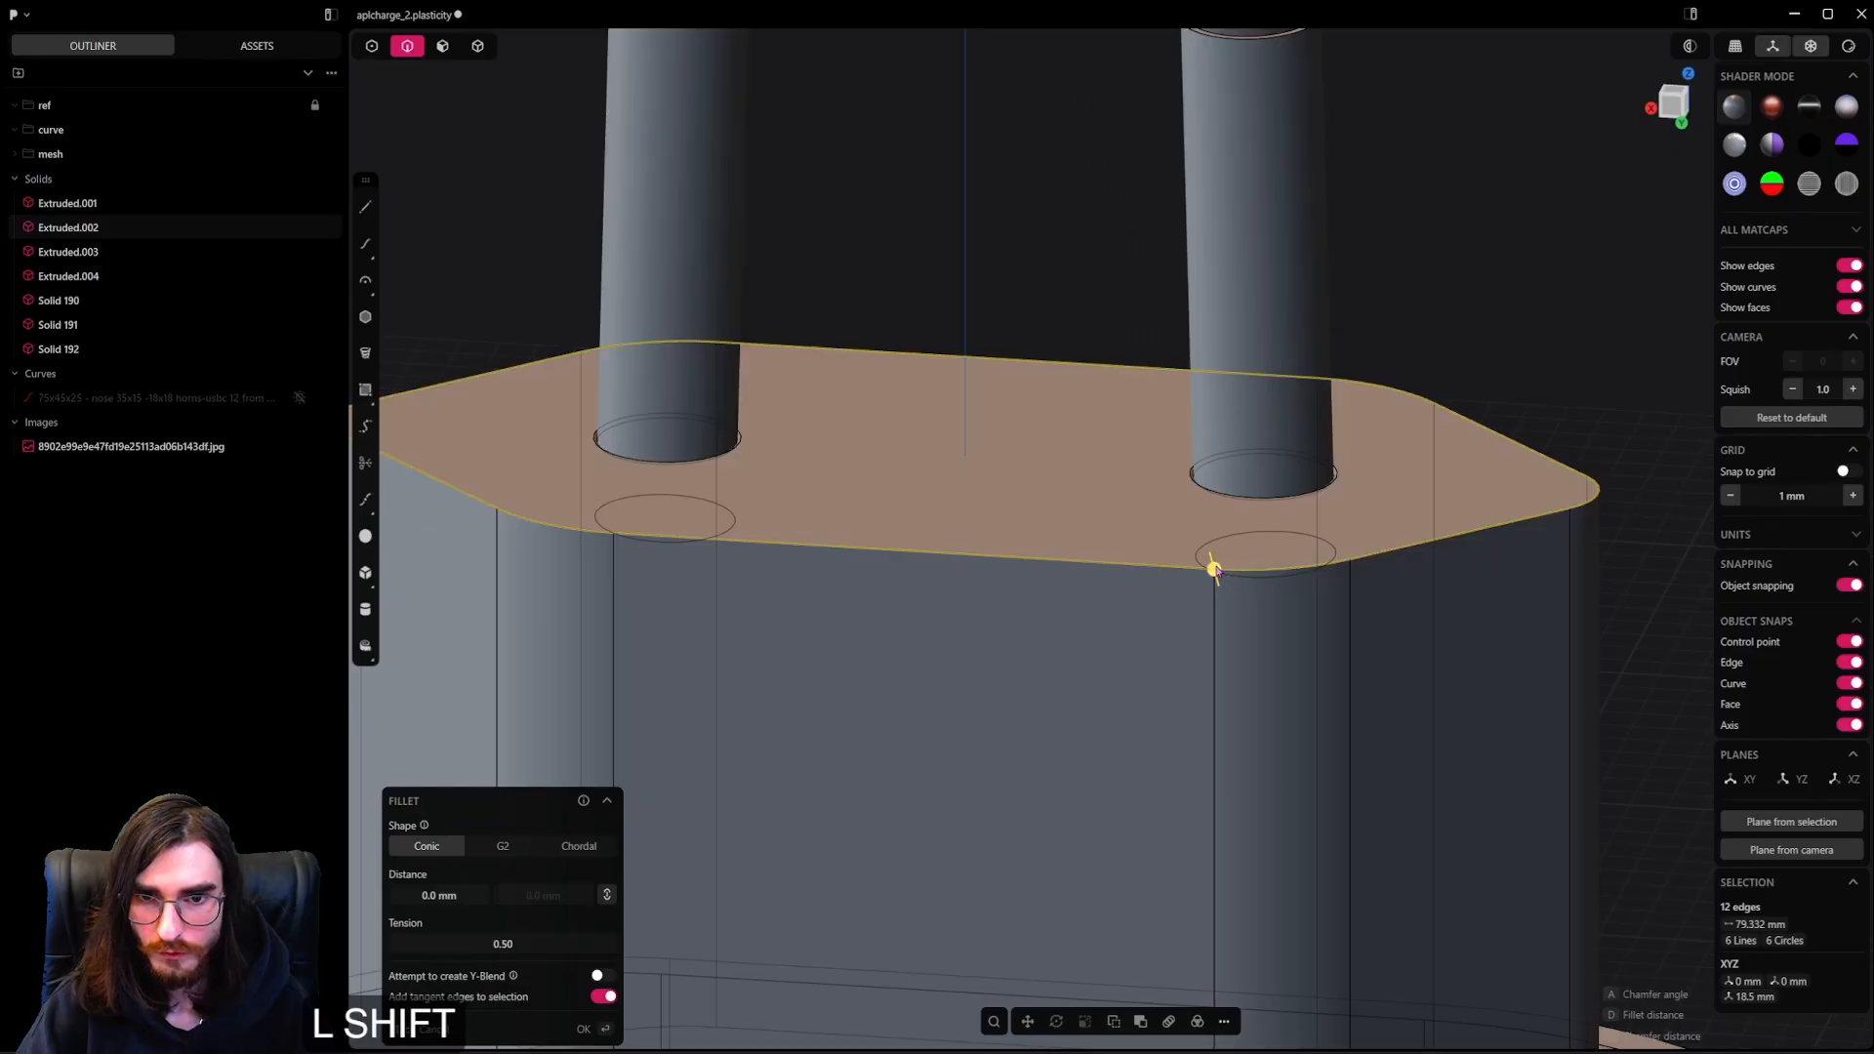
mouse_move(1214, 563)
left_mouse_down("shift")
mouse_move(1183, 559)
mouse_move(1211, 566)
left_mouse_up("shift")
right_click(1132, 697)
middle_click_drag(1133, 692, 1146, 542, "shift")
middle_click_drag(1159, 854, 1171, 694, "shift")
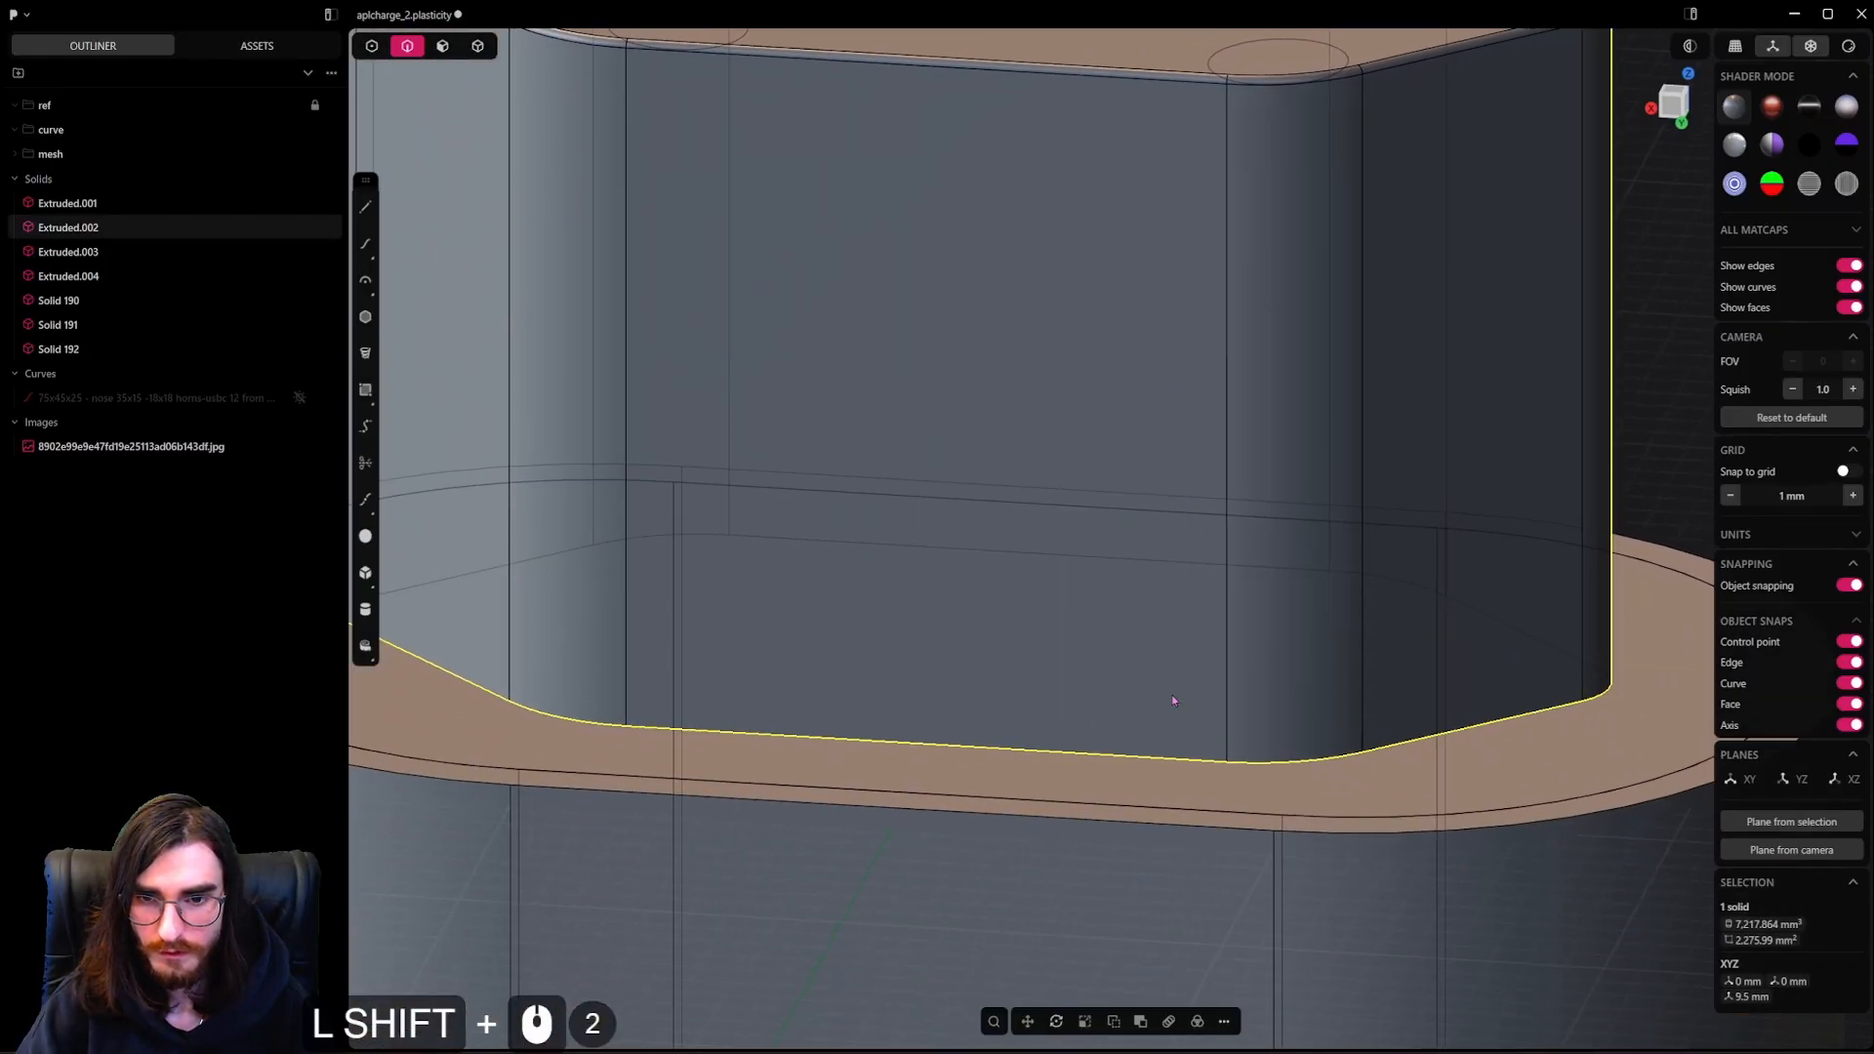
Union the nose with the inner charger body using a Boolean operation
left_click(1101, 760, "alt")
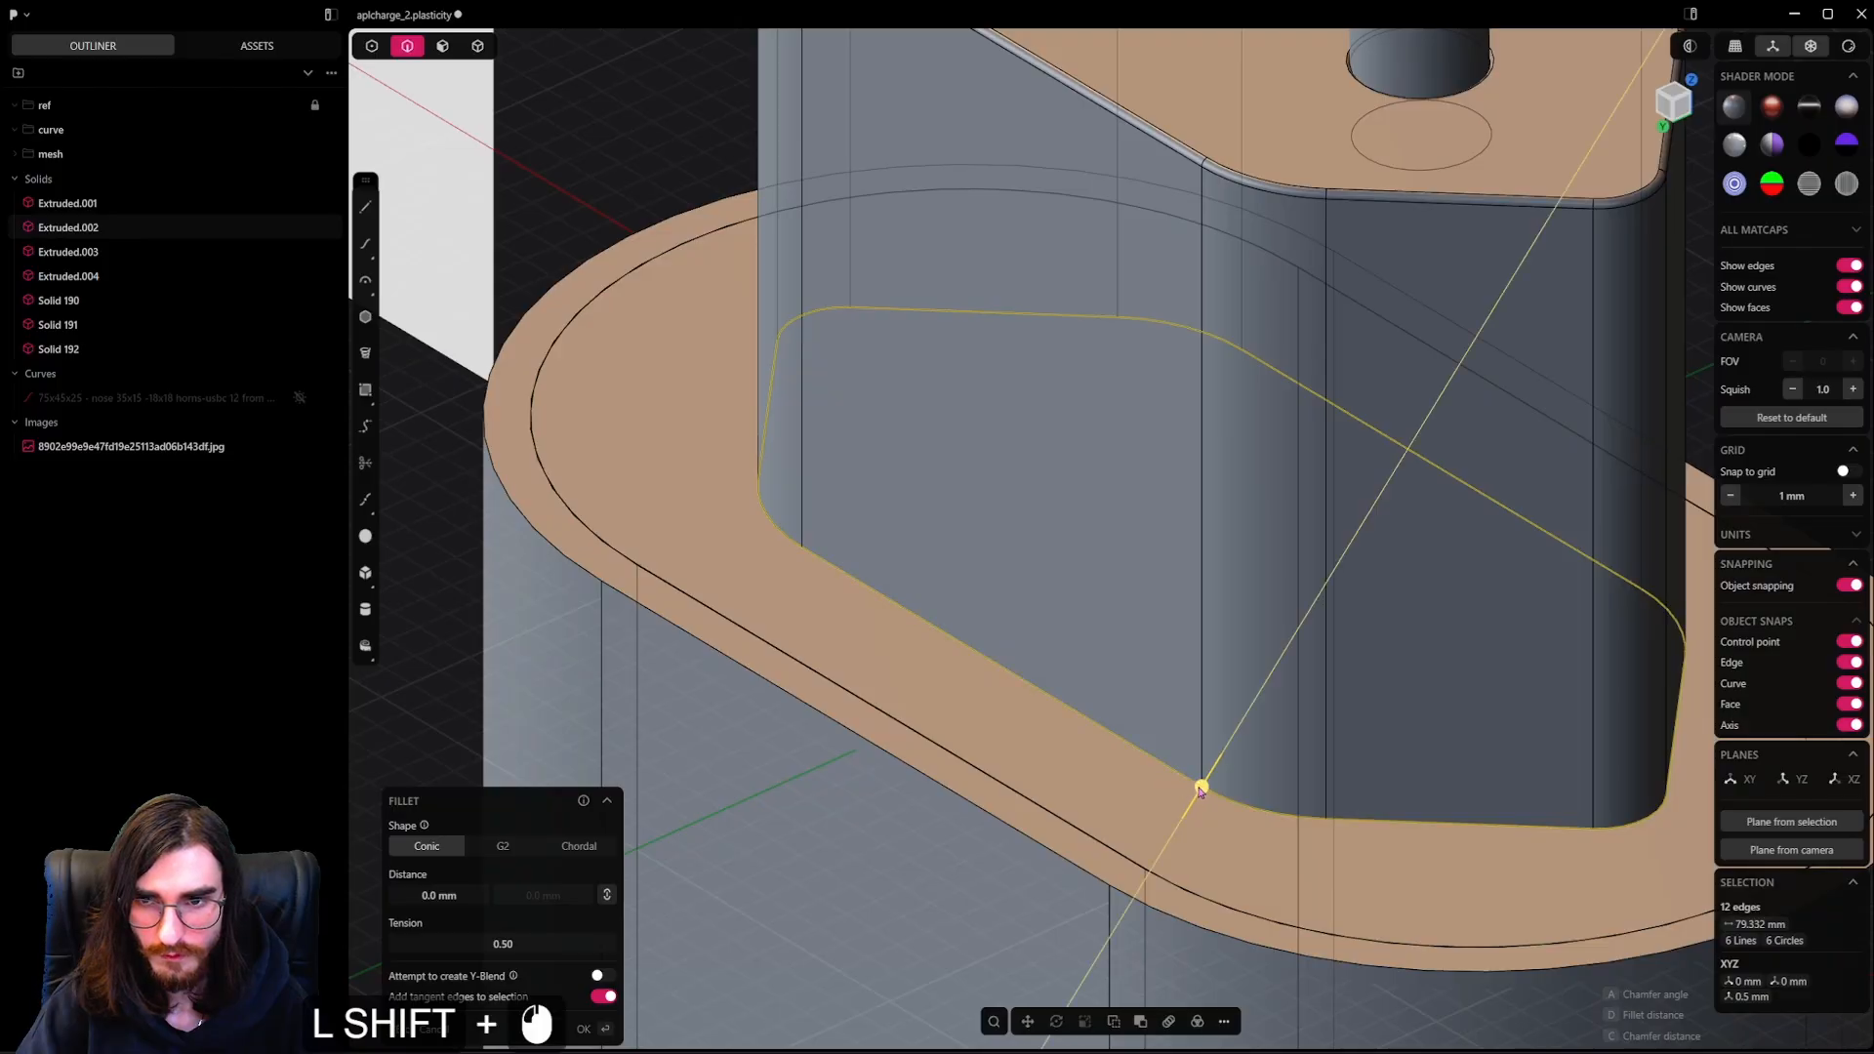
key("ctrl+z")
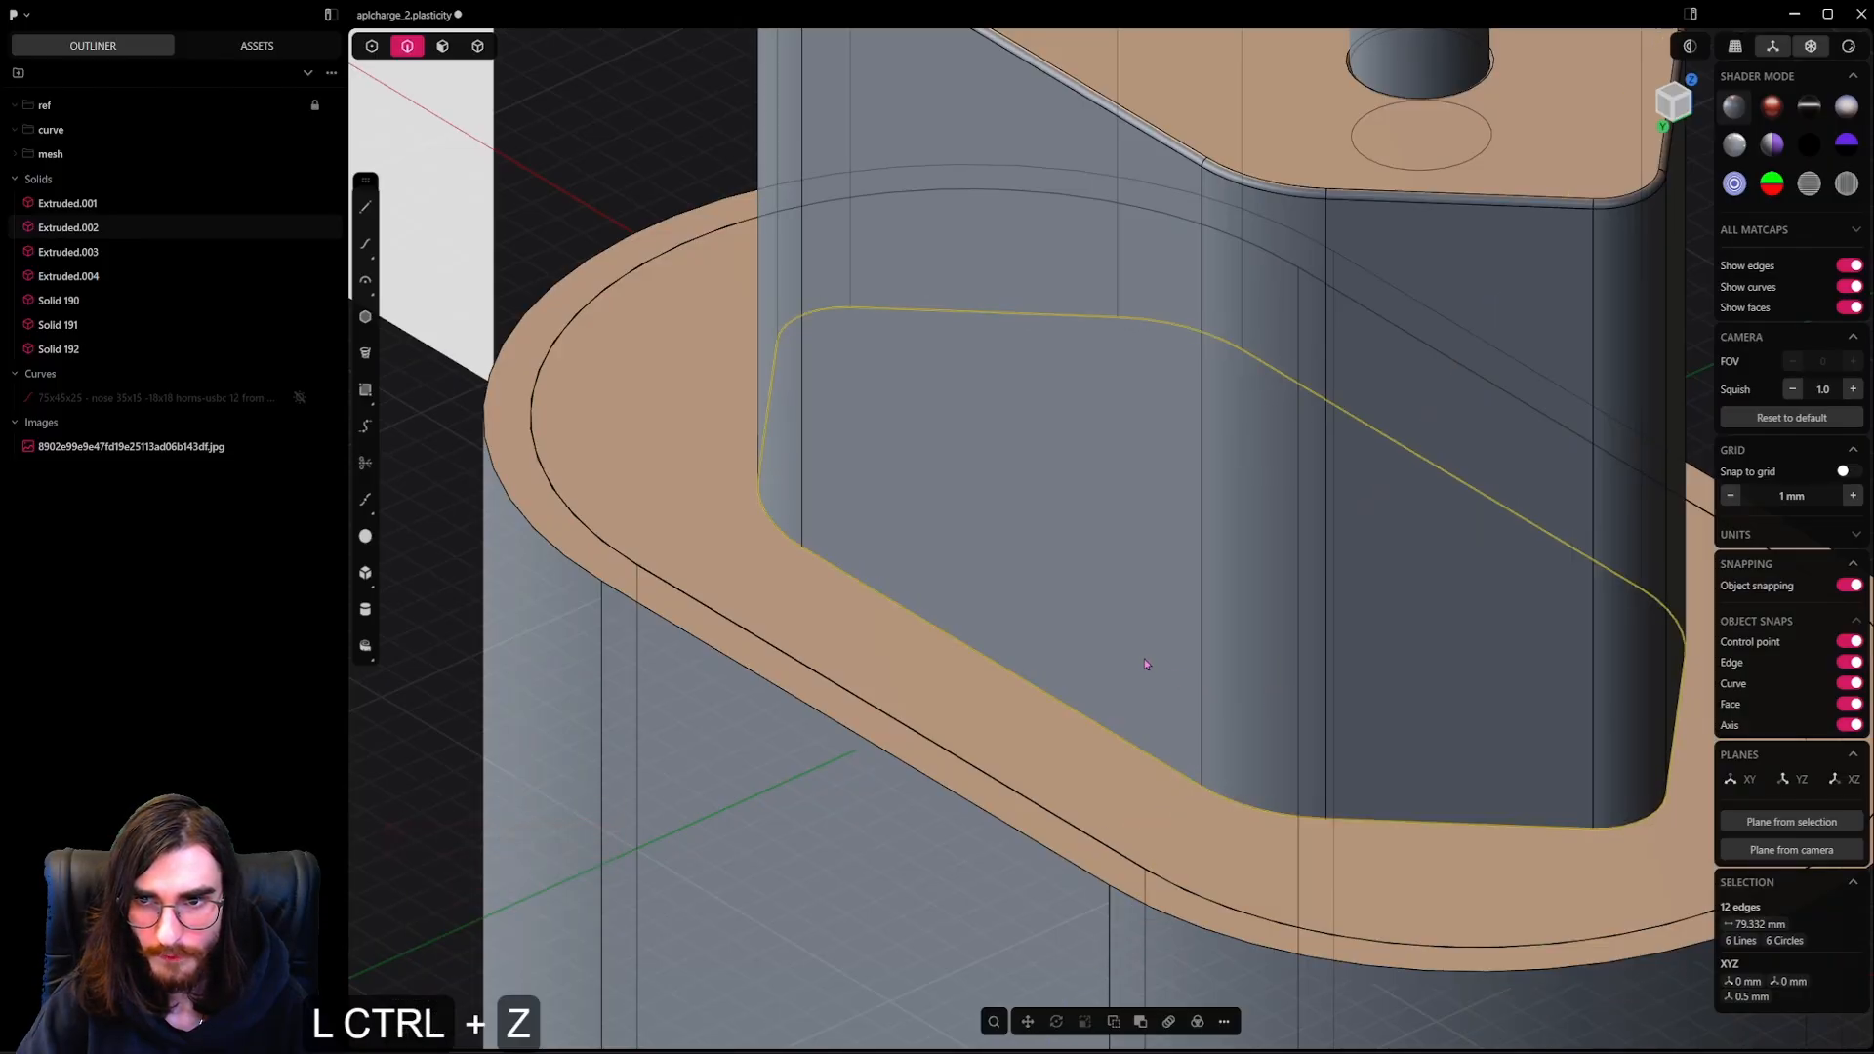
scroll(1146, 664, "down", 6)
left_click(420, 508)
left_click(977, 527)
left_click(899, 622, "shift")
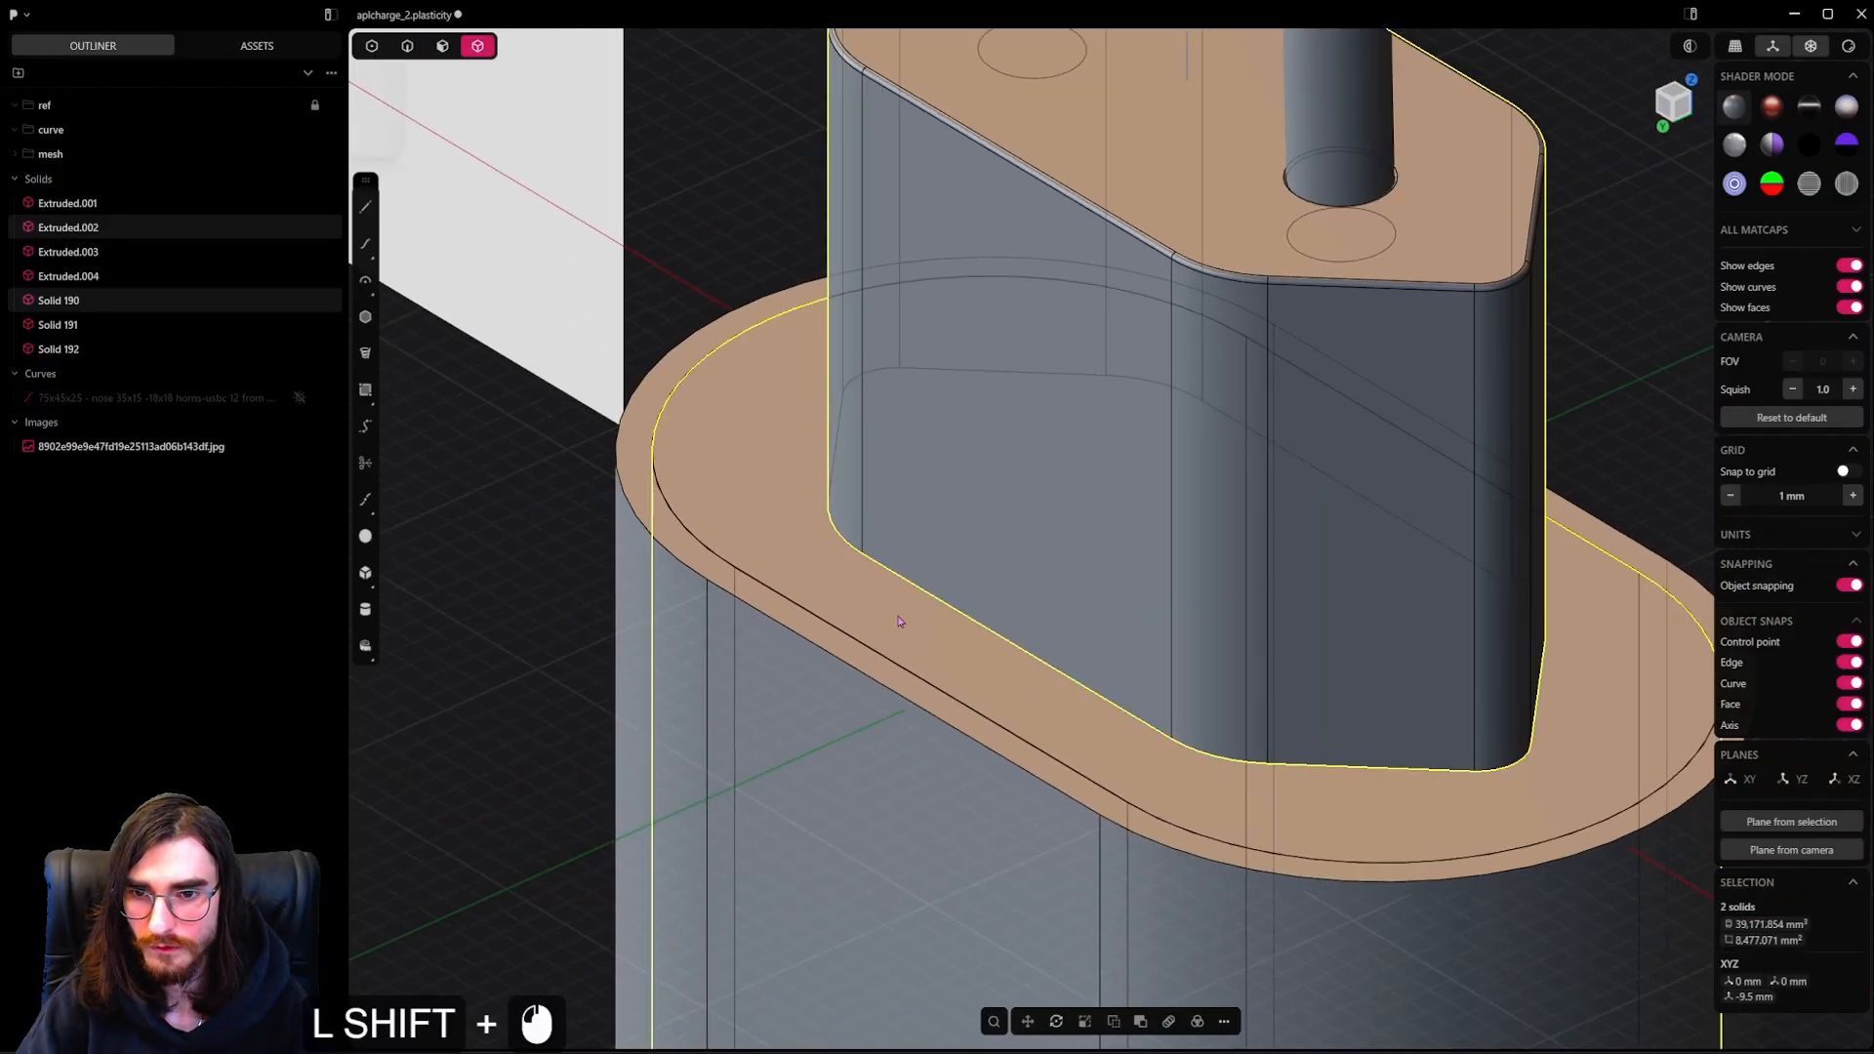
key("q")
key("q")
key("Return")
Fillet the edge loop where the nose meets the body's top face by about 0.29 mm
scroll(415, 78, "up", 6)
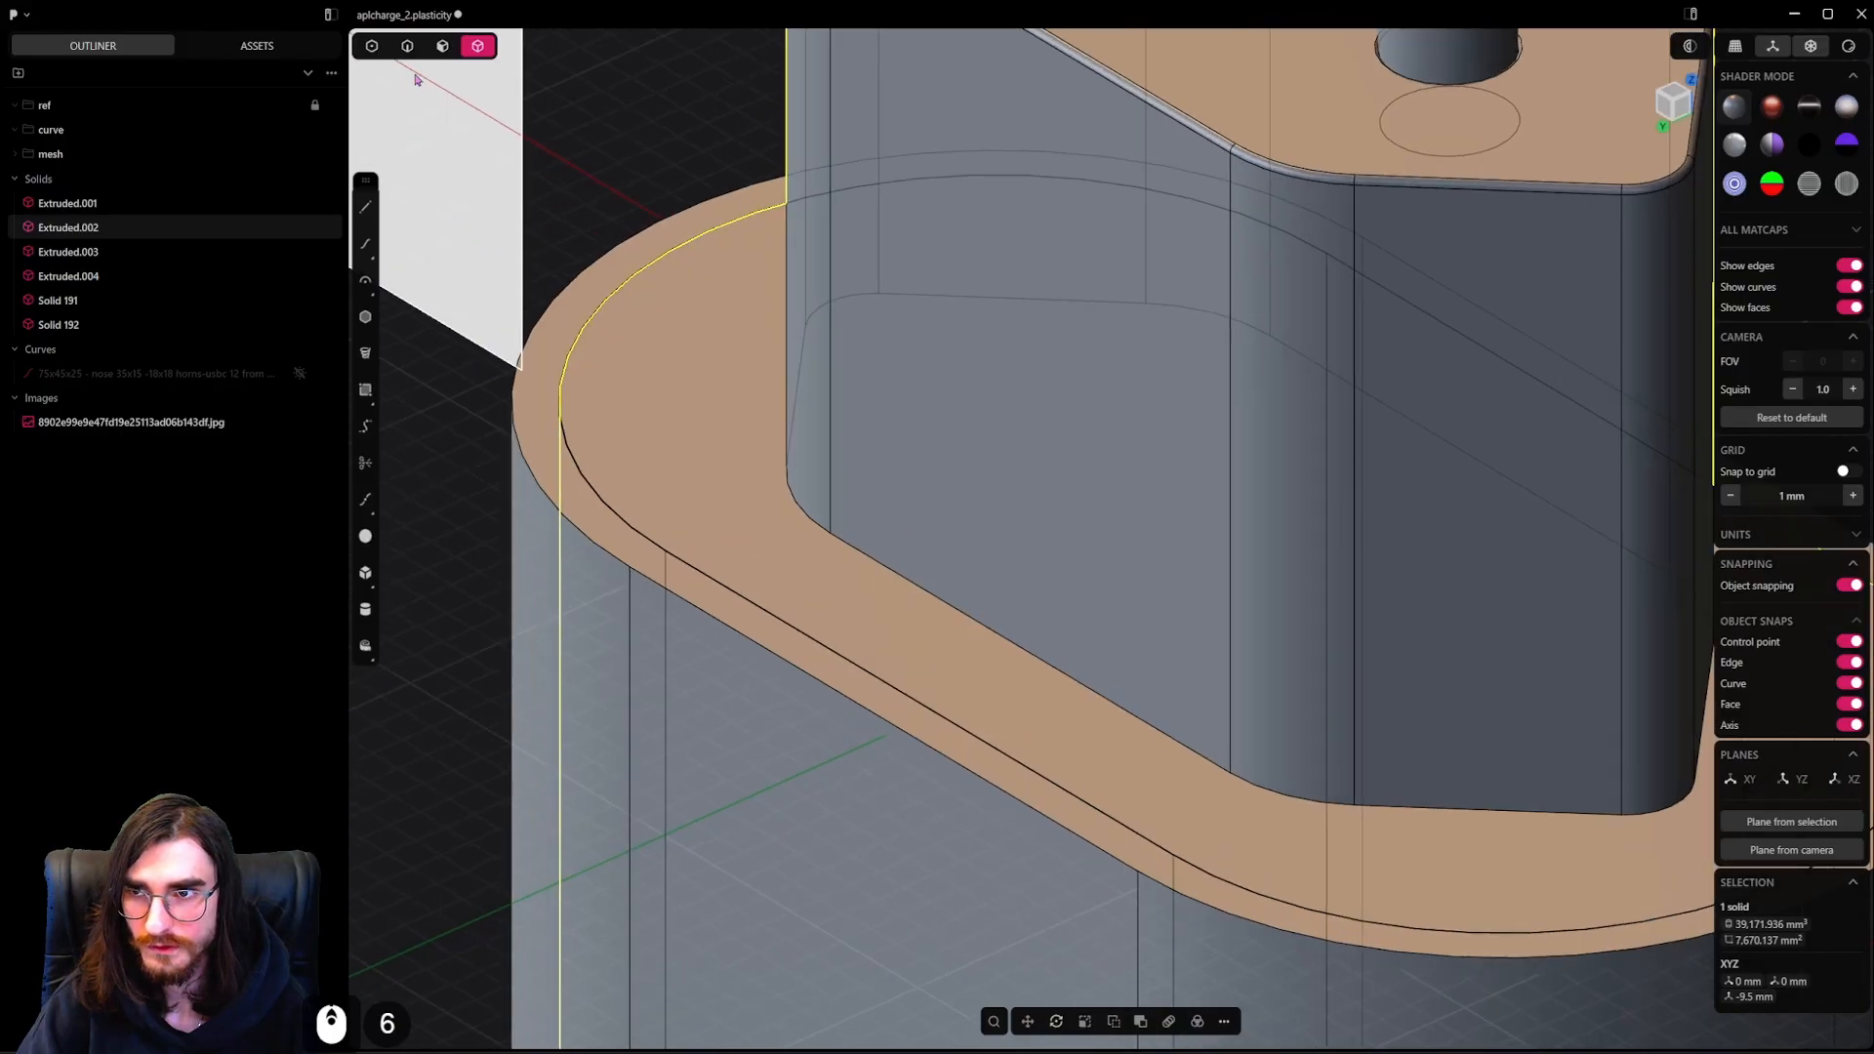
left_click(954, 640, "alt")
key("f")
scroll(1067, 671, "up", 2)
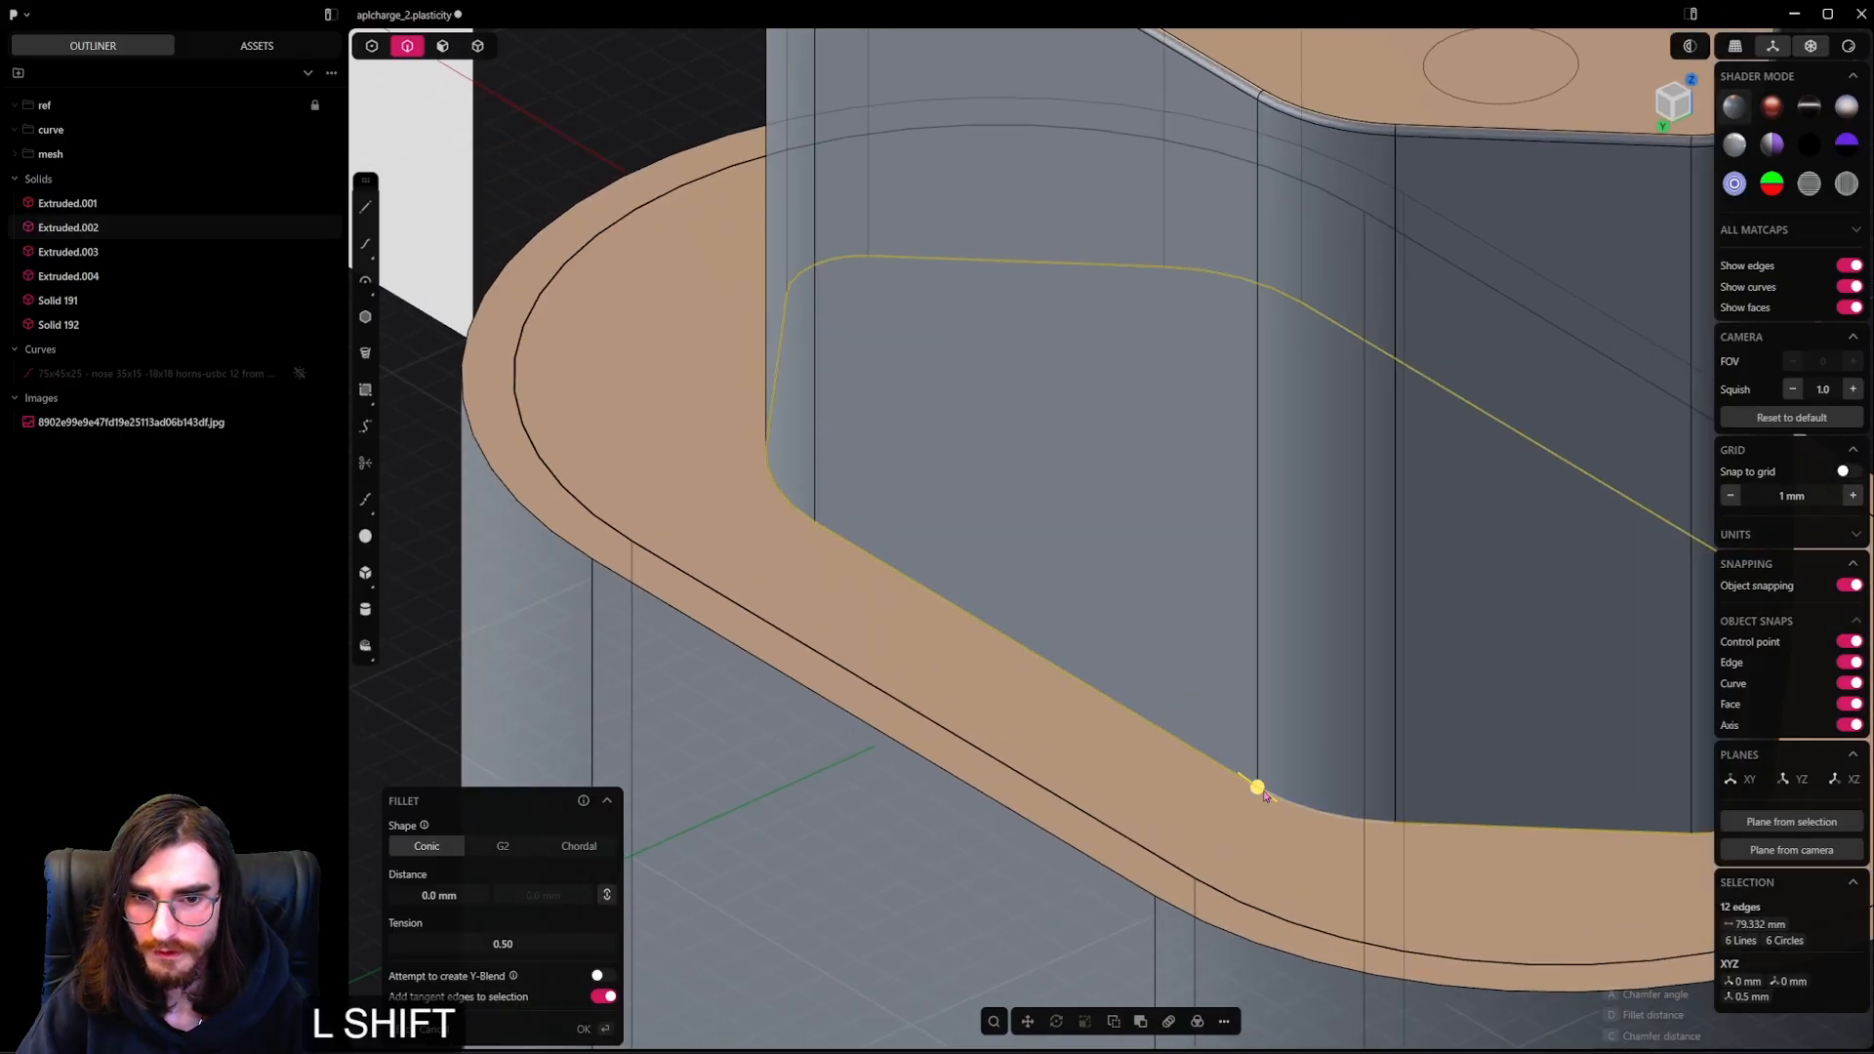
left_click_drag(1264, 796, 1163, 800, "shift")
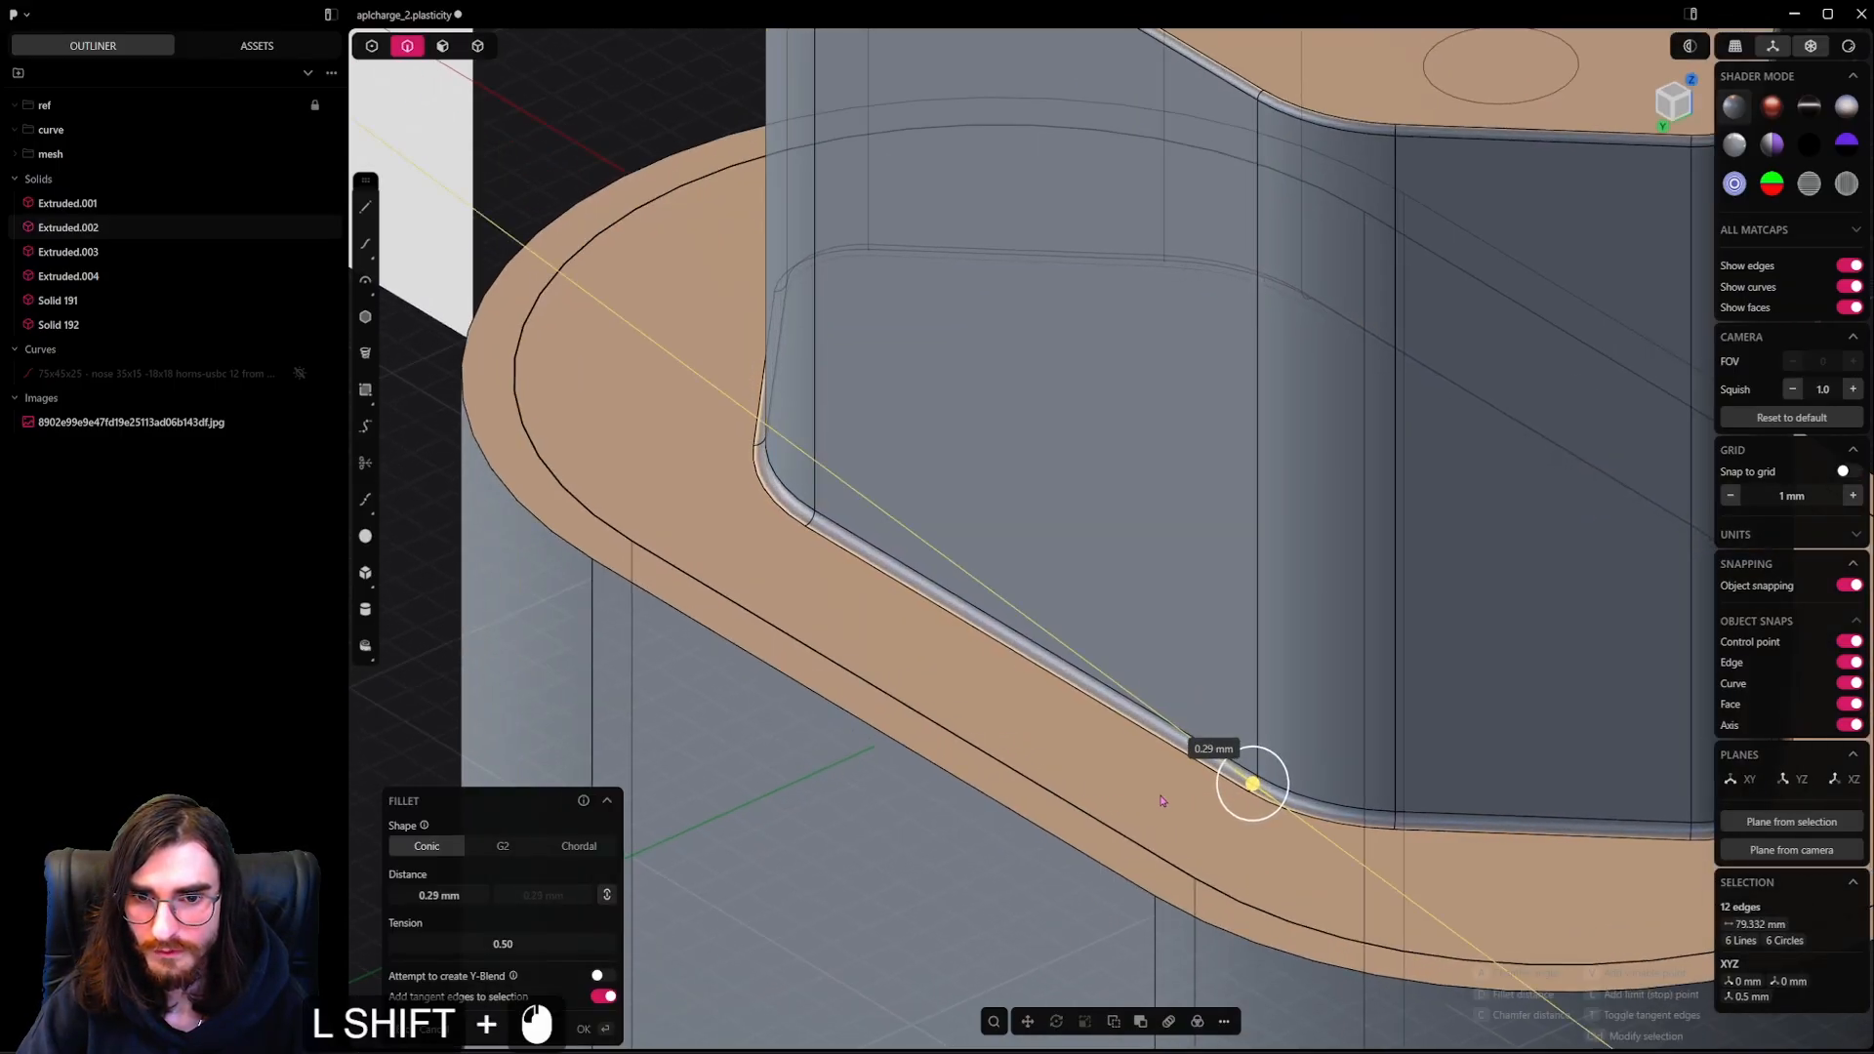
left_click(1162, 800)
scroll(975, 685, "down", 7)
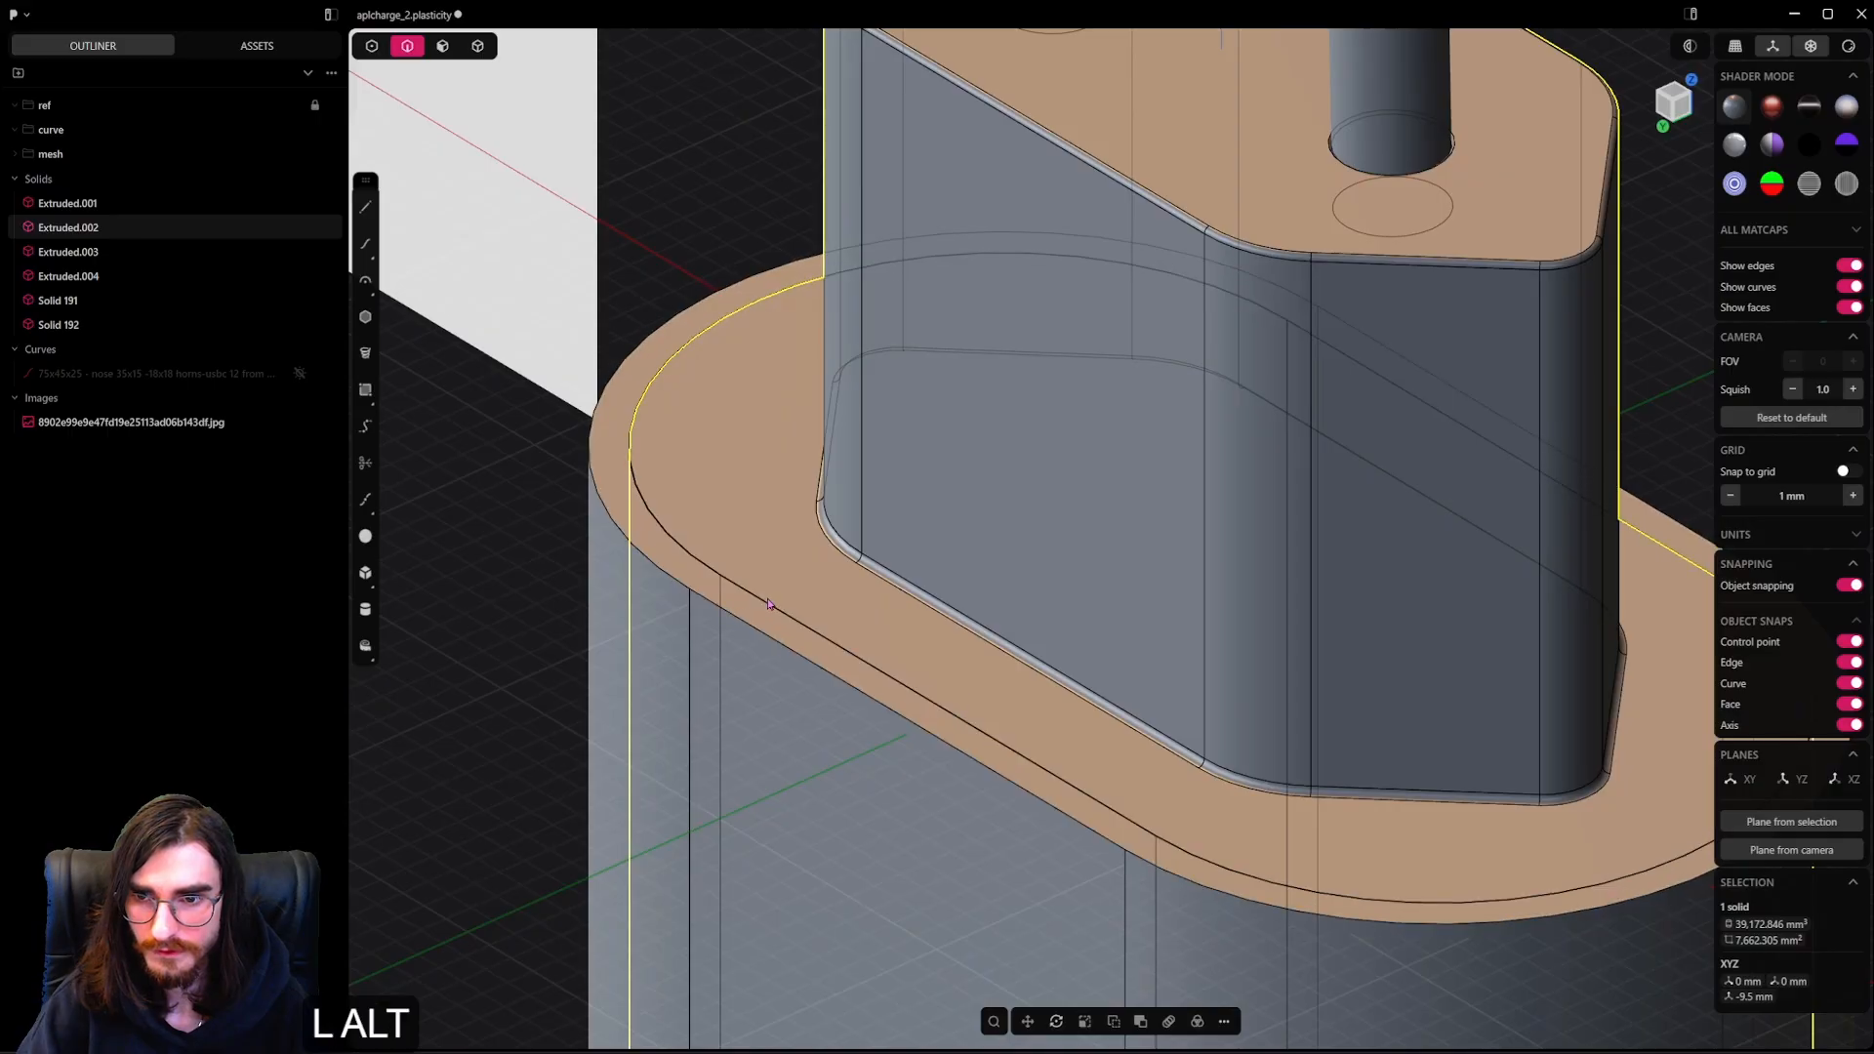
Add a small fillet around the outer edge of the inner body's top face
left_click(768, 605, "alt")
key("f")
scroll(769, 615, "up", 7)
middle_click_drag(1003, 735, 962, 718, "shift")
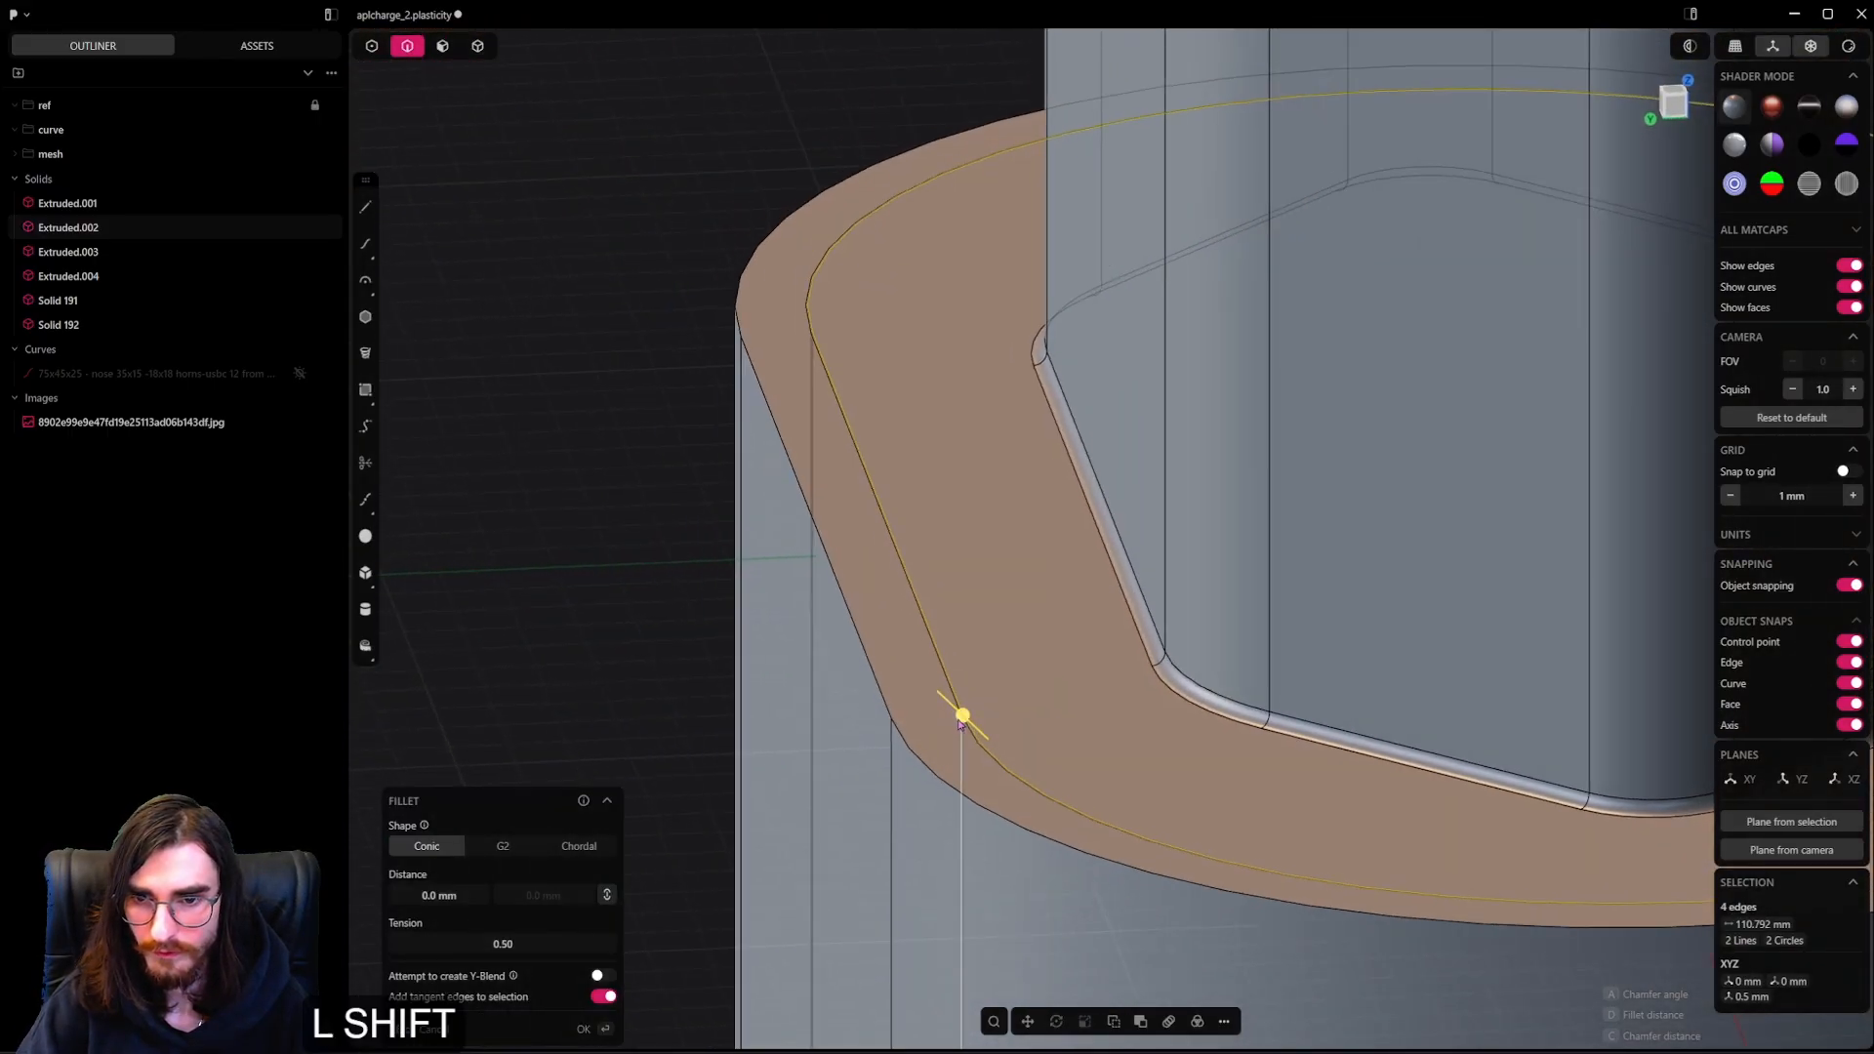
left_click(908, 725)
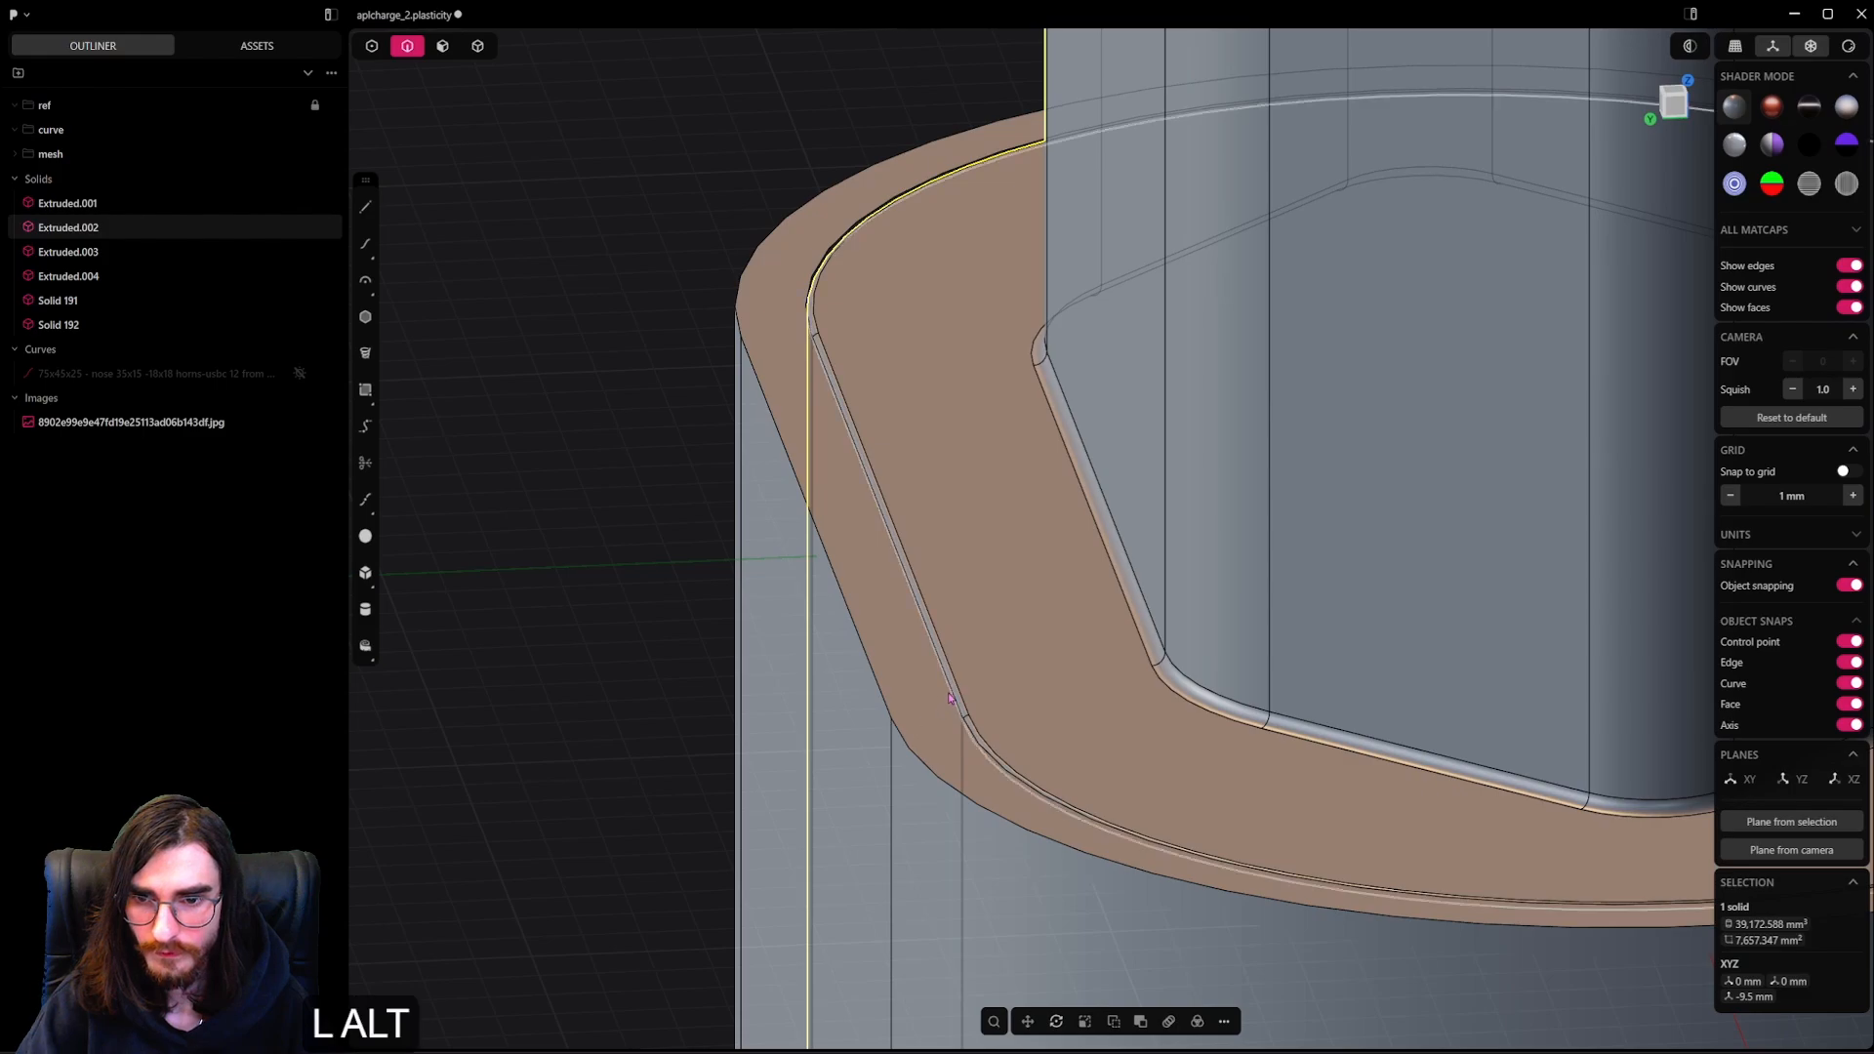
Add a small fillet to both the inner and outer top edges of the surrounding shell
left_click(948, 694, "alt")
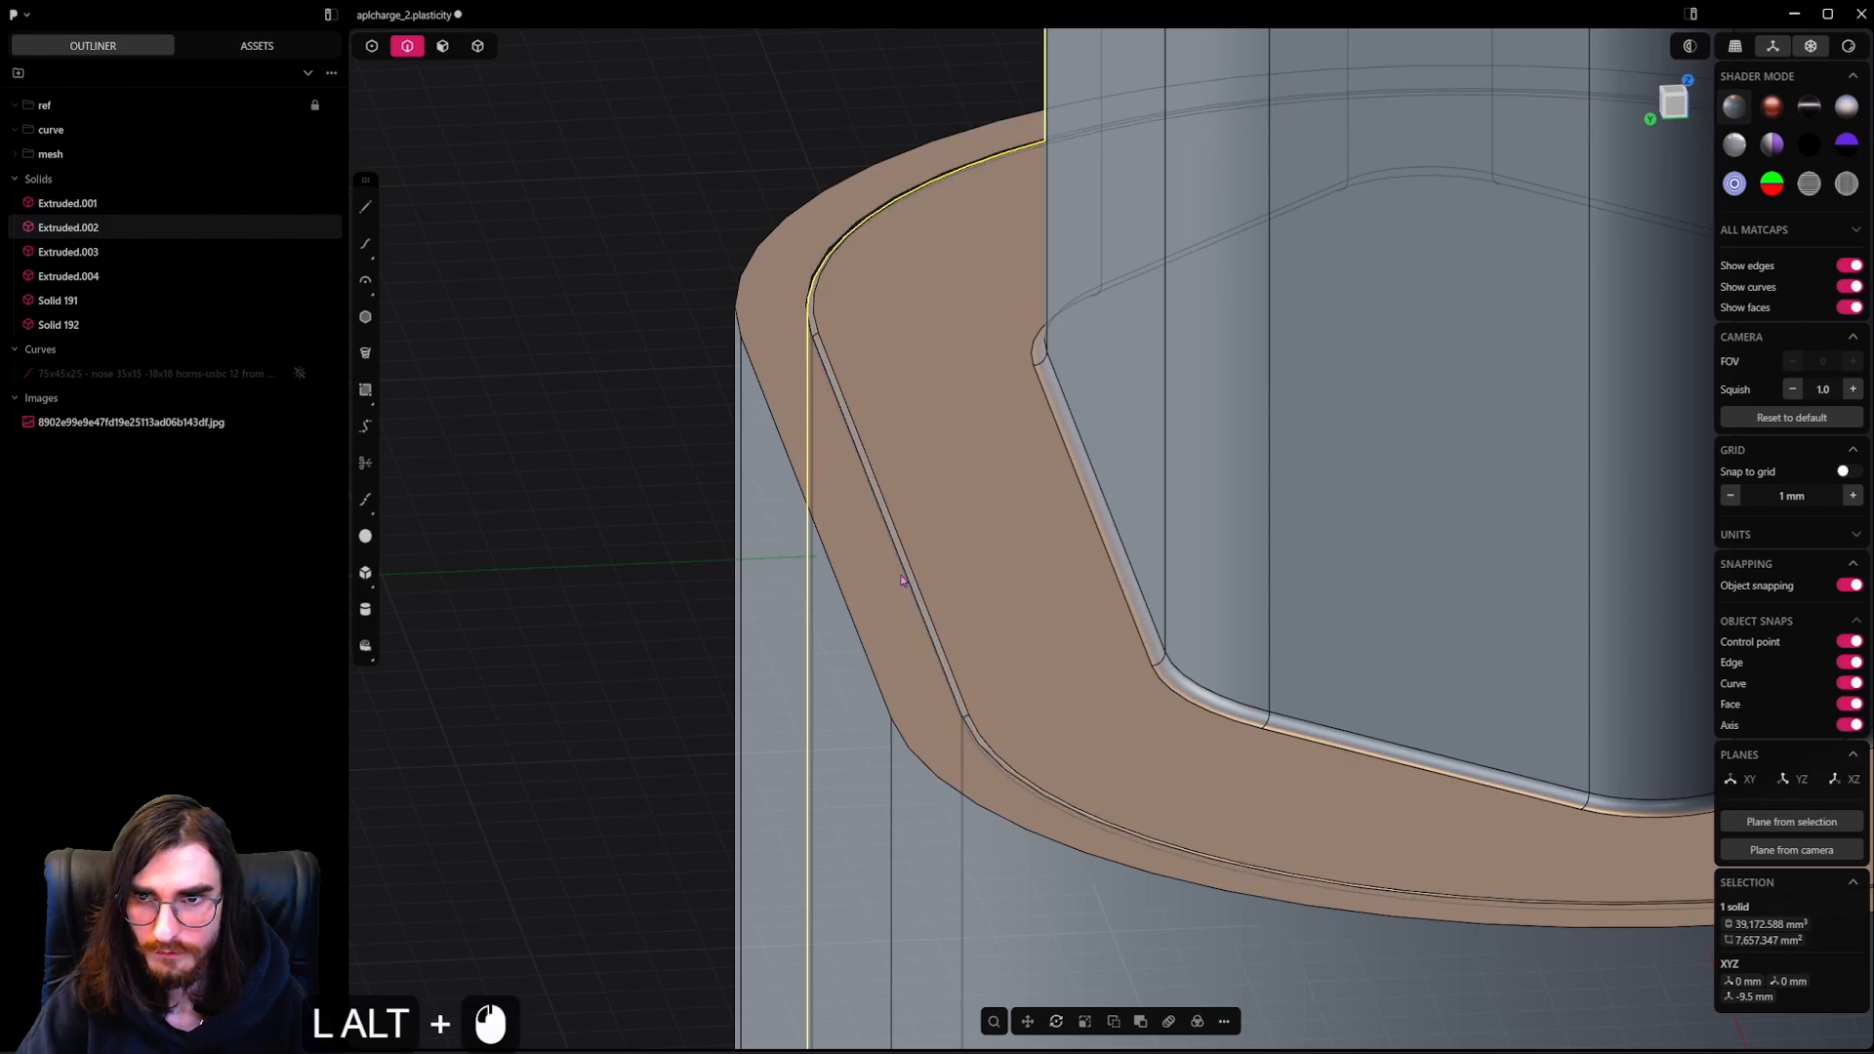
key("b")
middle_click_drag(897, 619, 827, 685)
left_click(828, 660, "alt+shift")
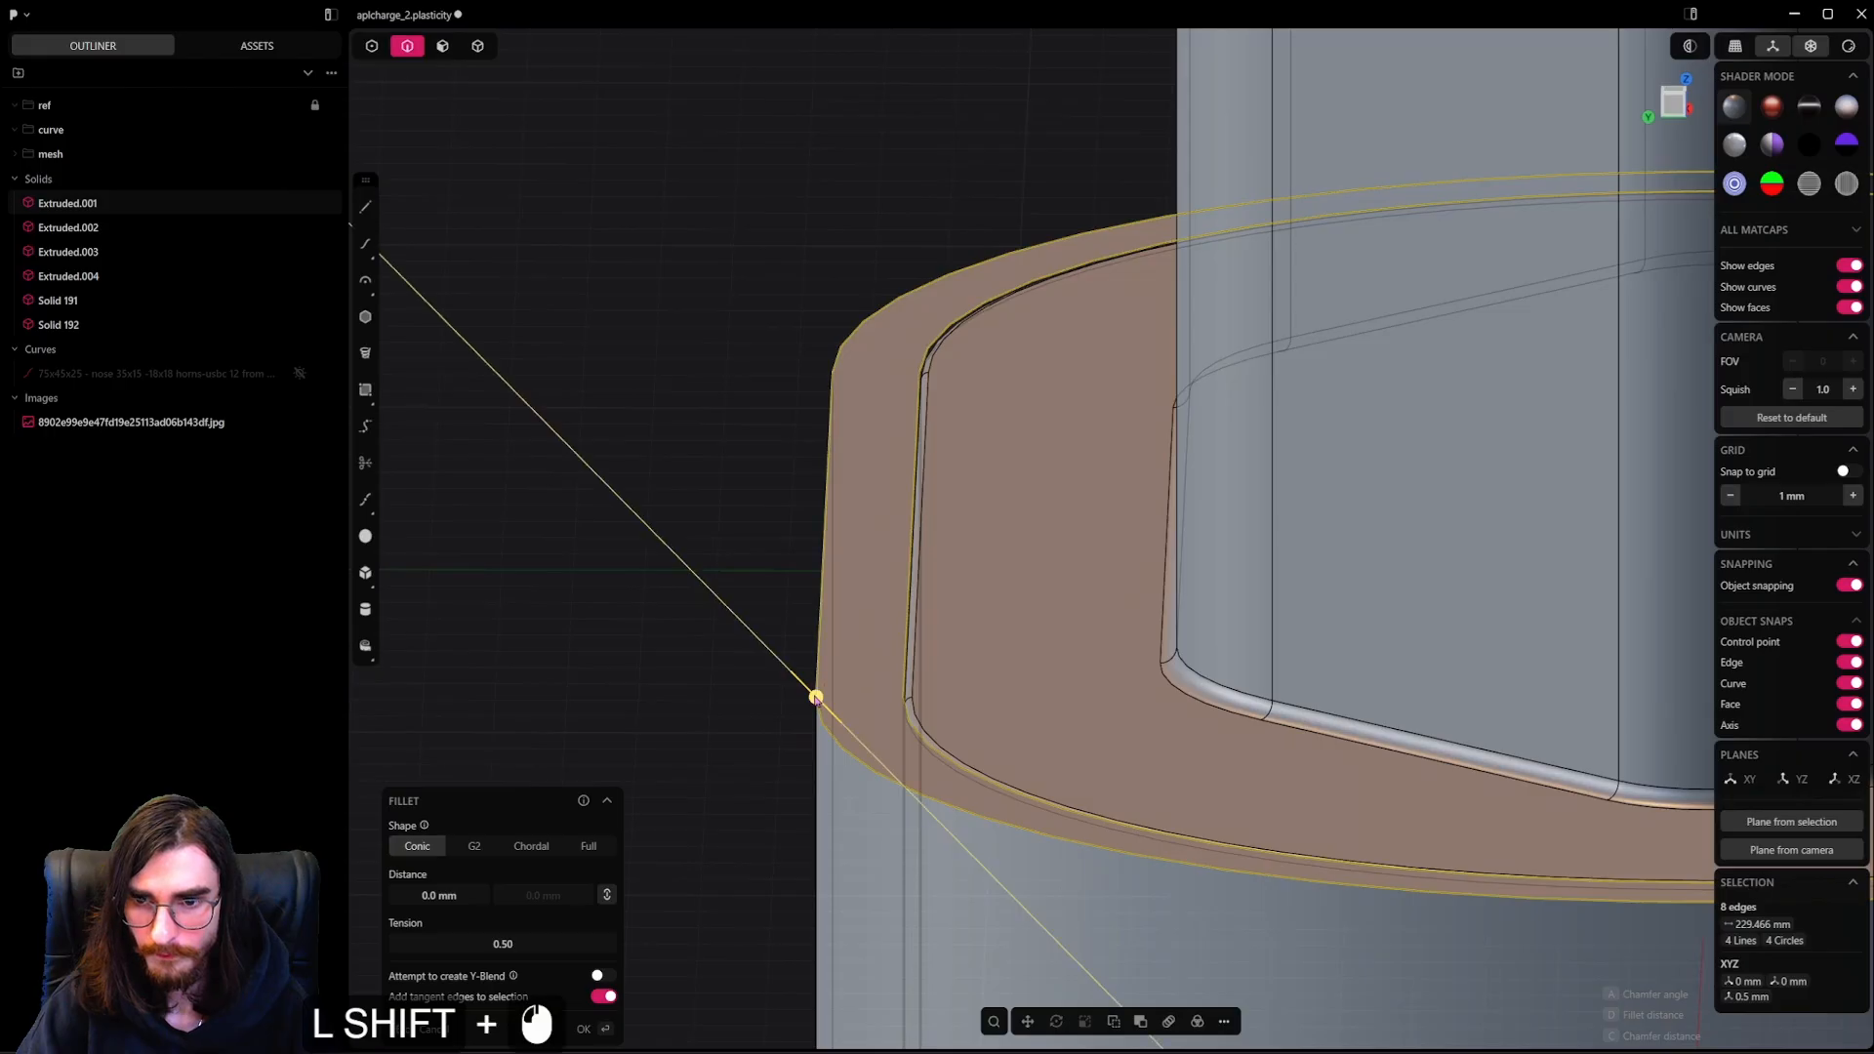
left_click_drag(816, 697, 766, 689)
right_click(728, 688)
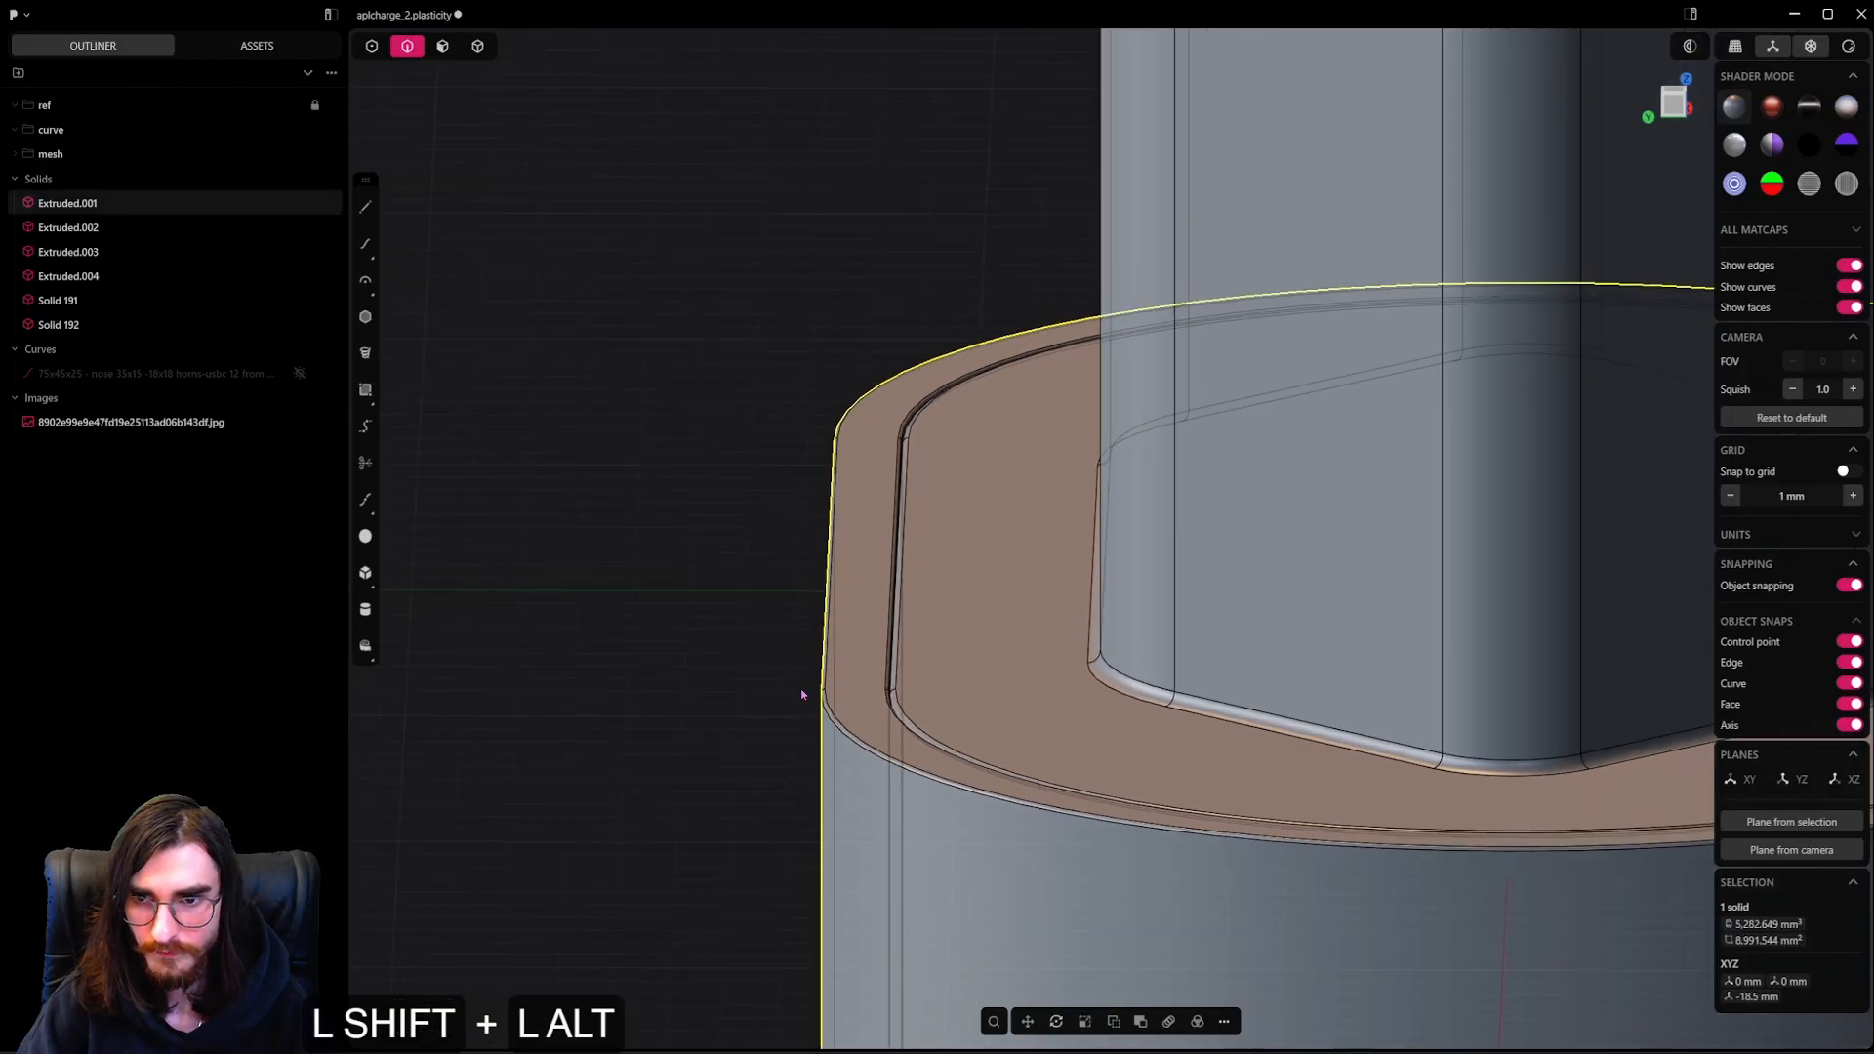
middle_click_drag(800, 688, 981, 677, "alt+shift")
scroll(1008, 677, "down", 10, "shift")
scroll(1036, 850, "down", 5, "shift")
middle_click_drag(1036, 850, 1142, 247, "shift")
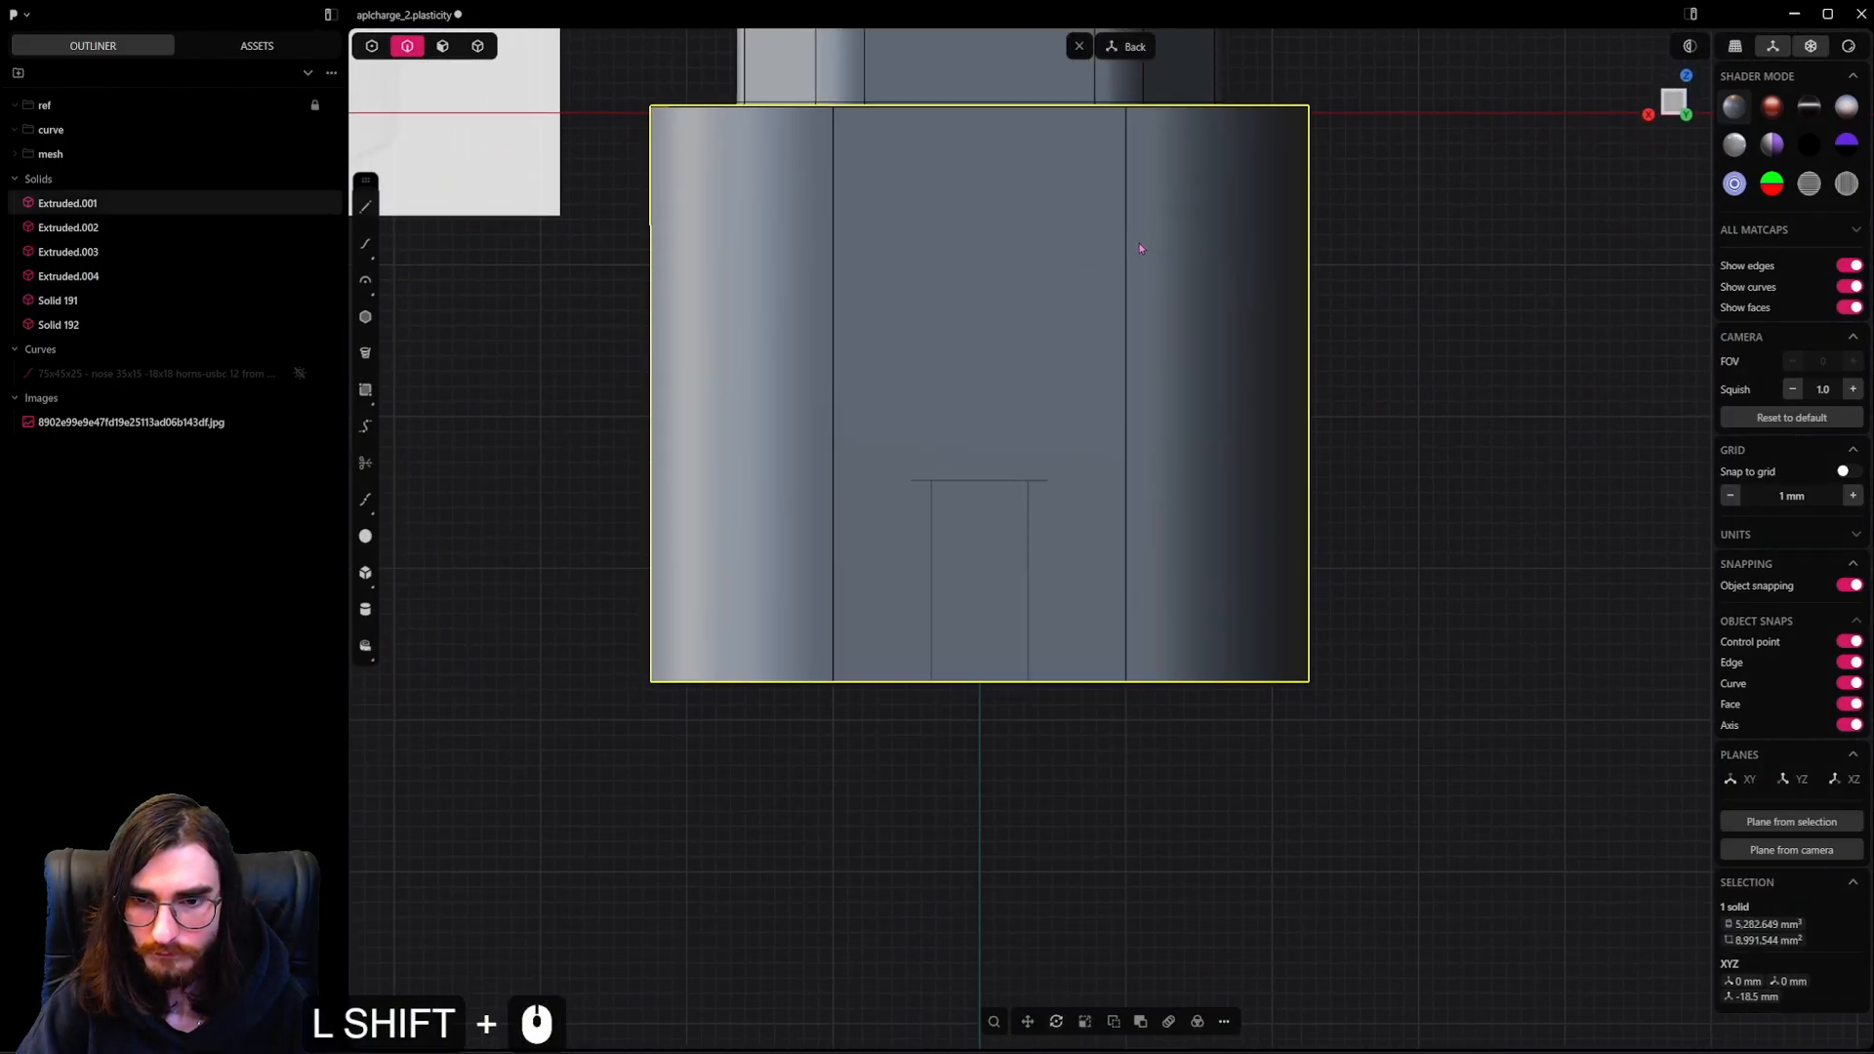
scroll(1051, 699, "up", 20)
middle_click_drag(1093, 623, 988, 488)
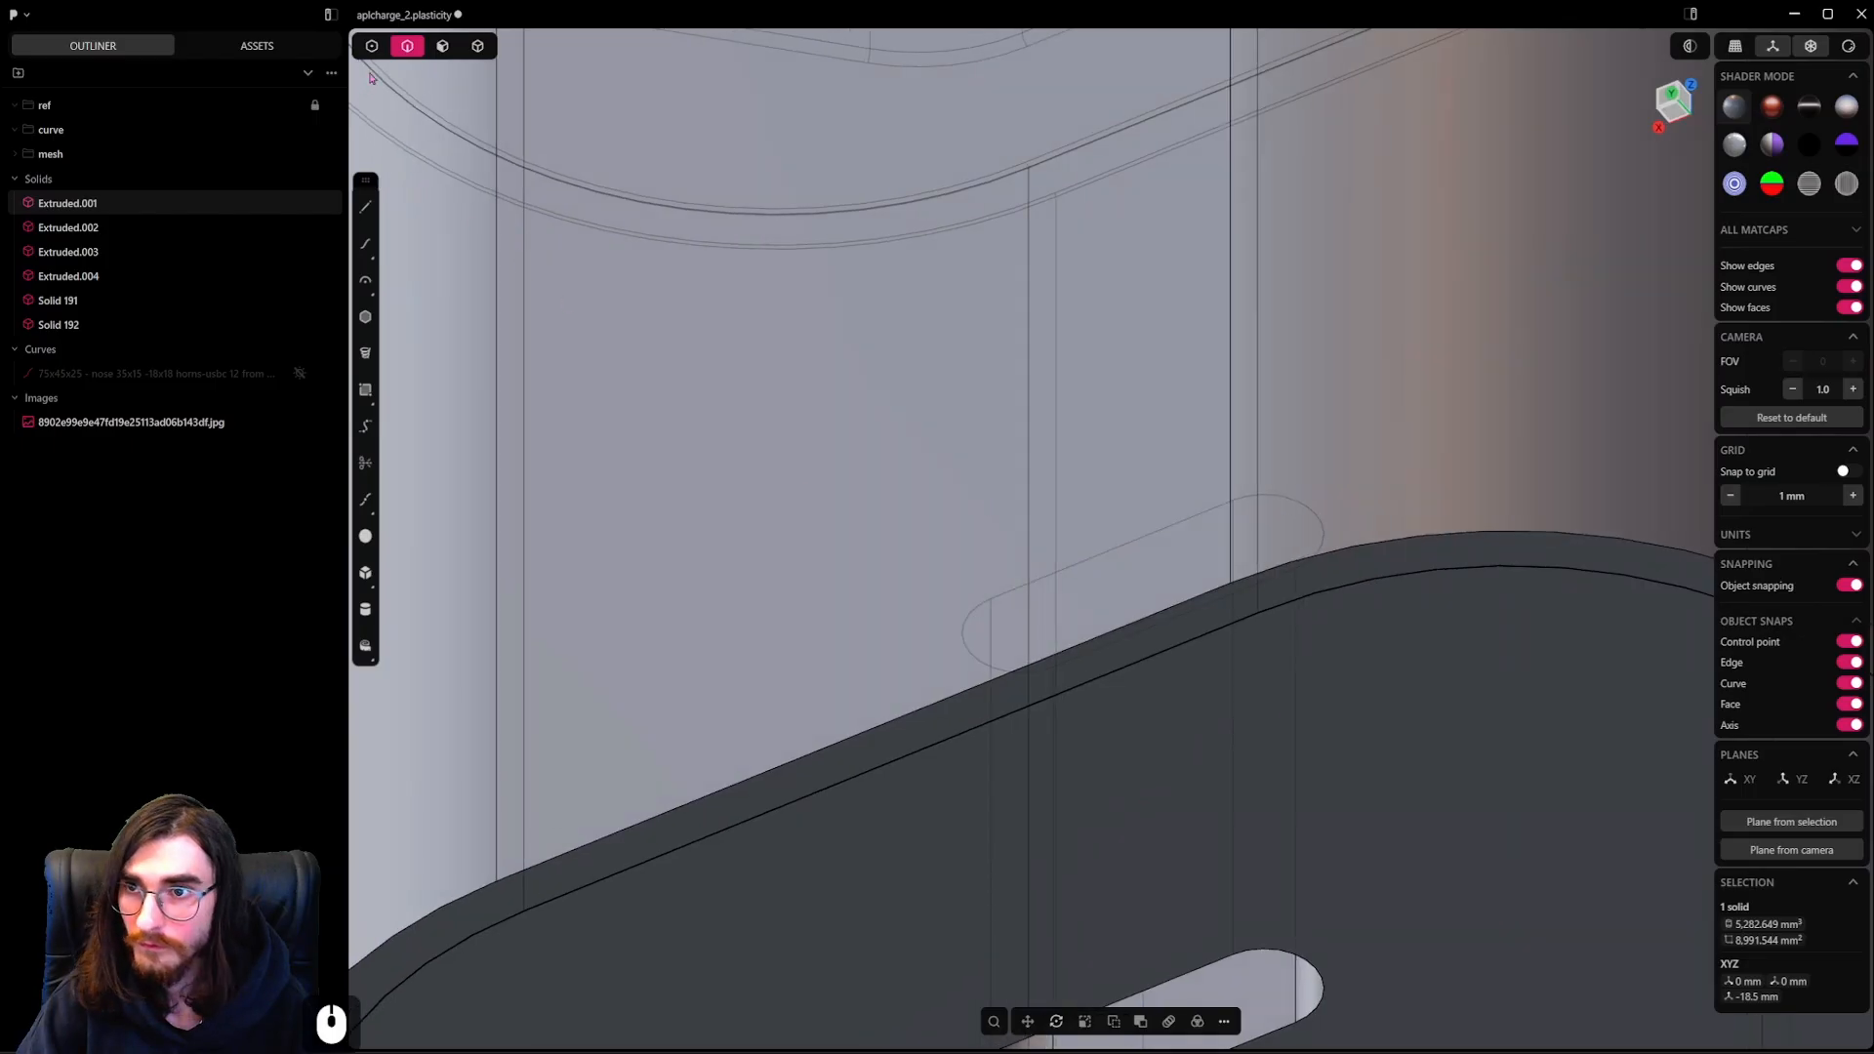
left_click(1039, 705, "alt")
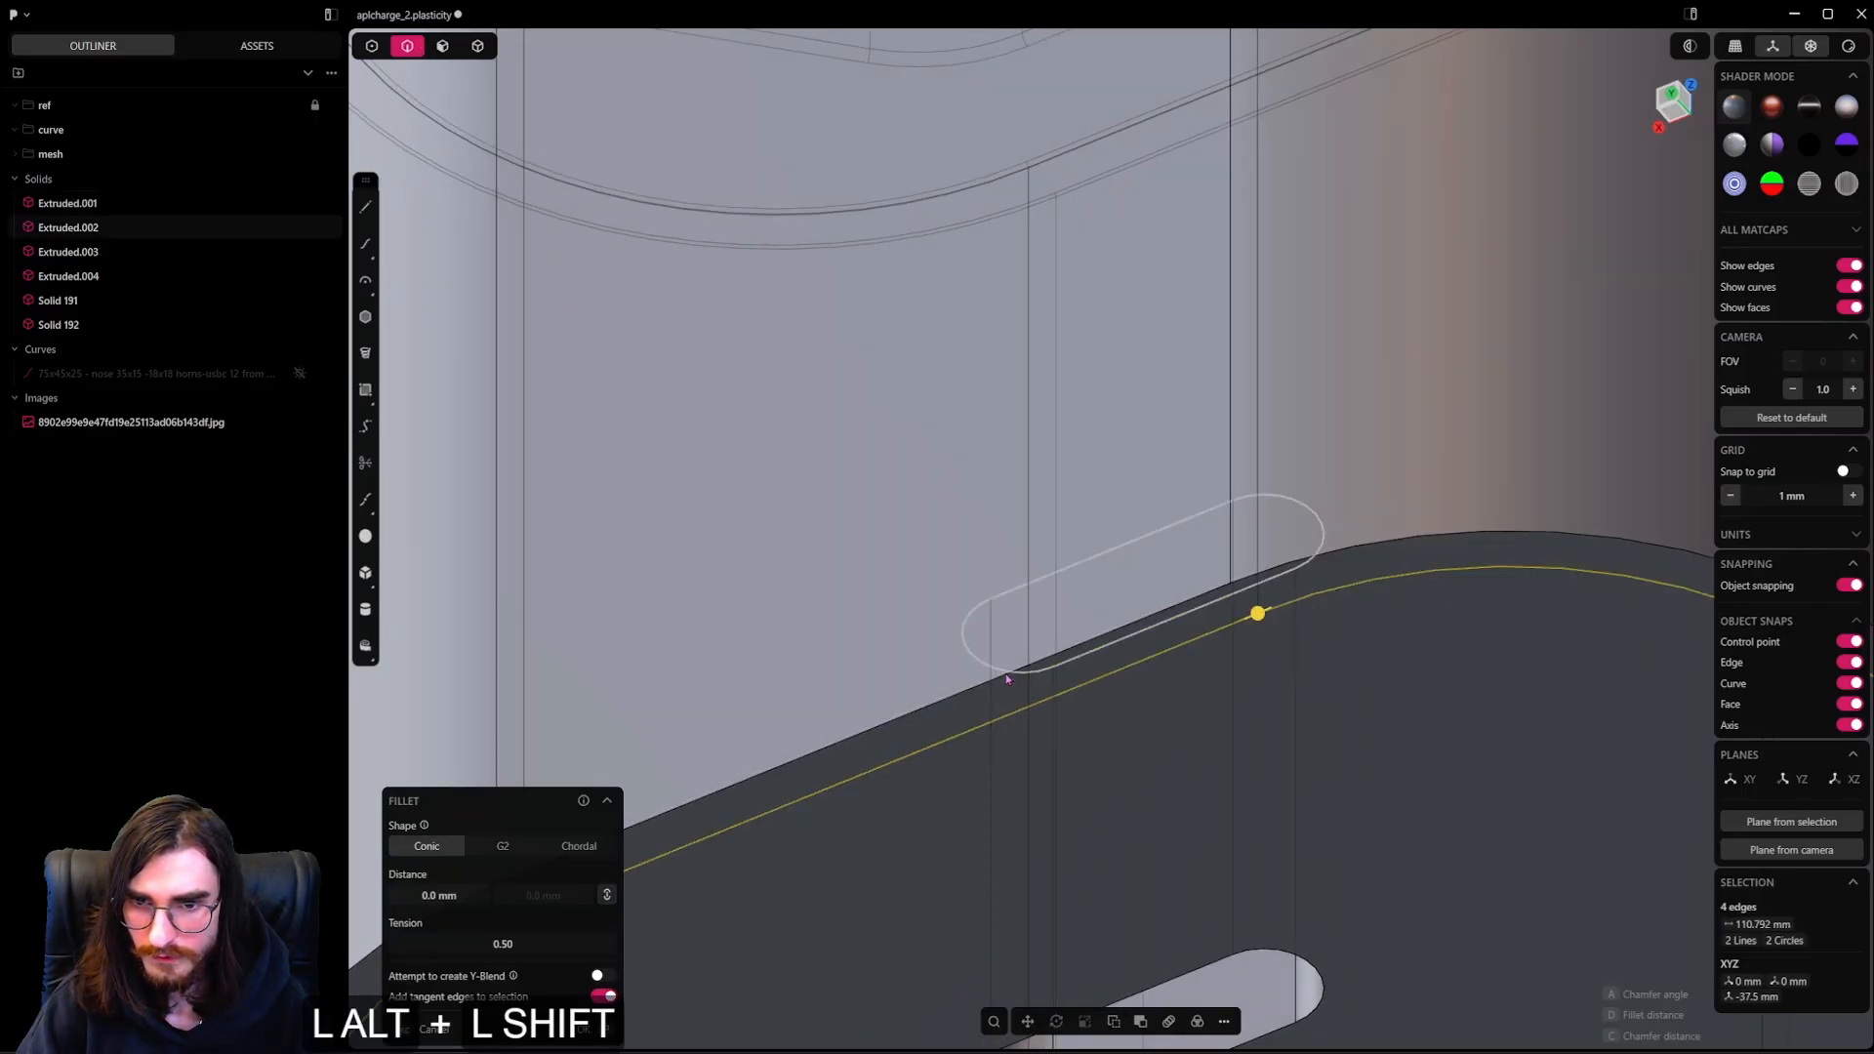
left_click(986, 688, "alt+shift")
scroll(987, 689, "down", 3)
middle_click_drag(987, 688, 833, 635)
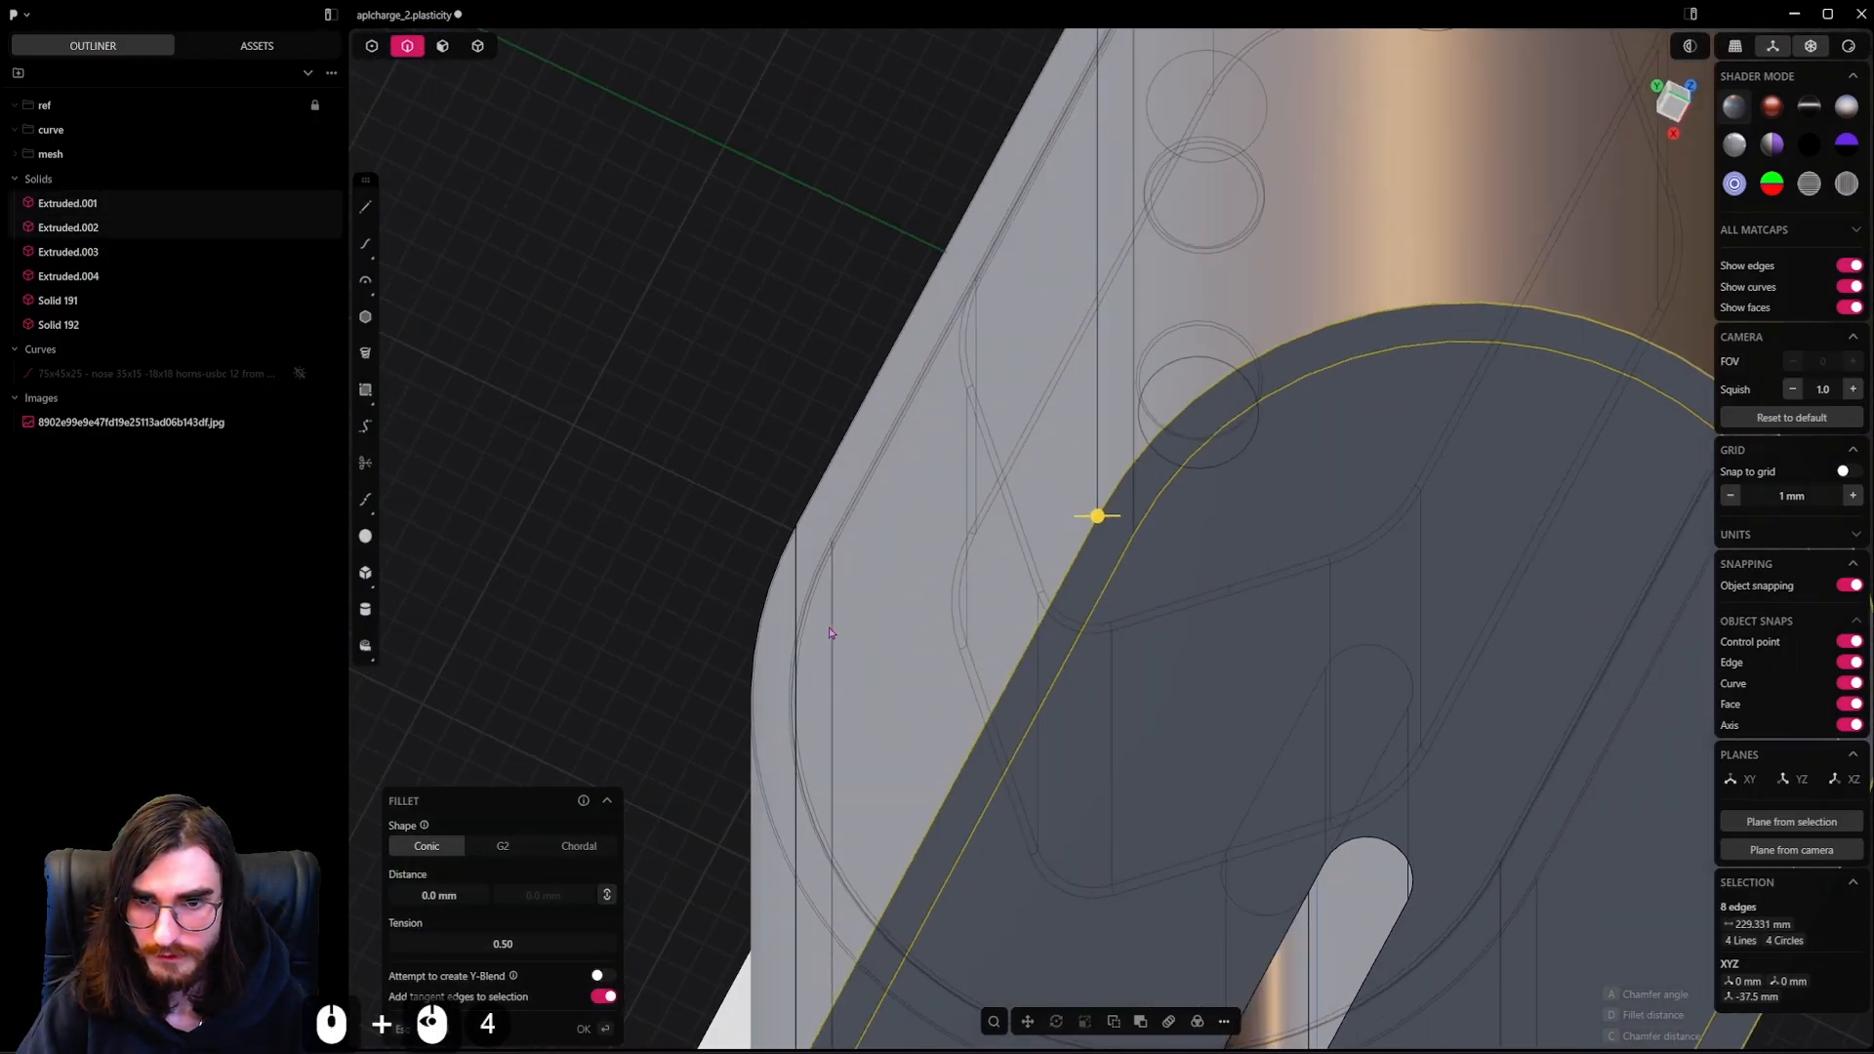
left_click(912, 695)
Fillet the inner body's bottom outer edge by 0.1 mm
middle_click_drag(912, 696, 1029, 691)
scroll(1075, 691, "up", 9)
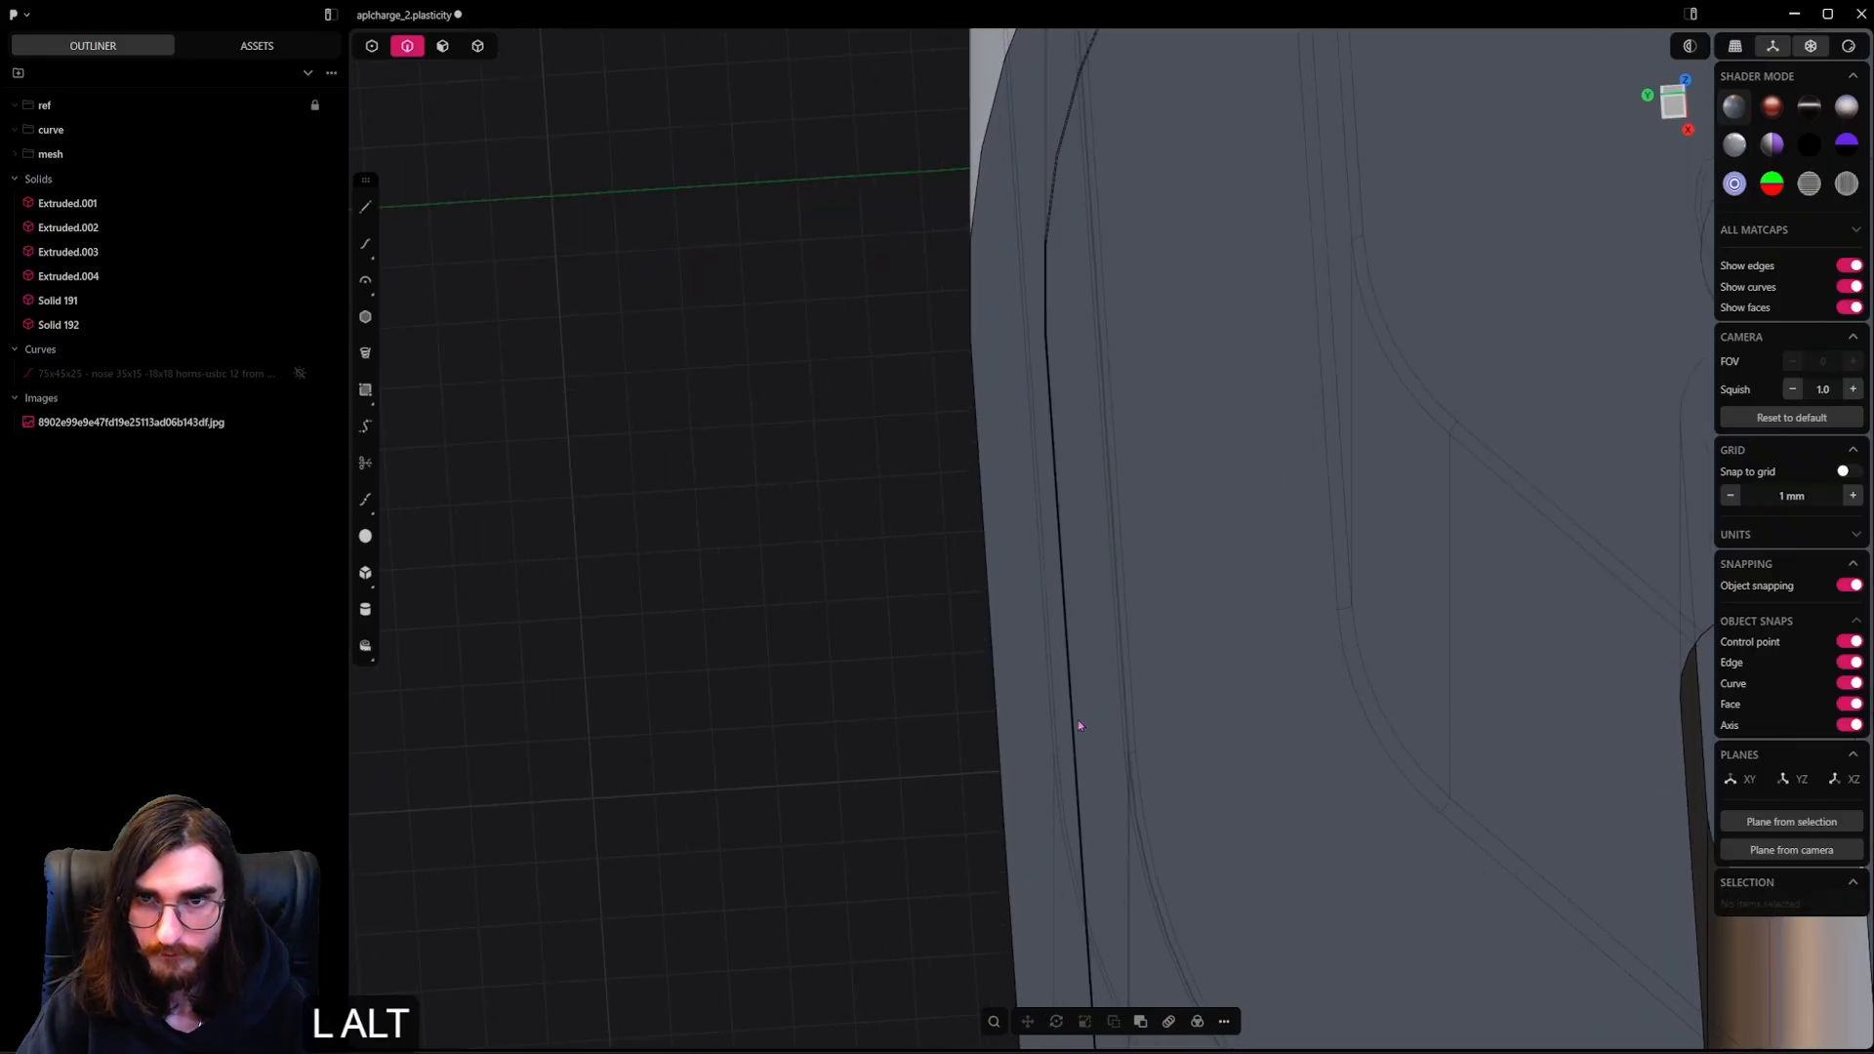
left_click(1073, 724, "alt")
left_click_drag(1033, 325, 976, 365, "alt+shift")
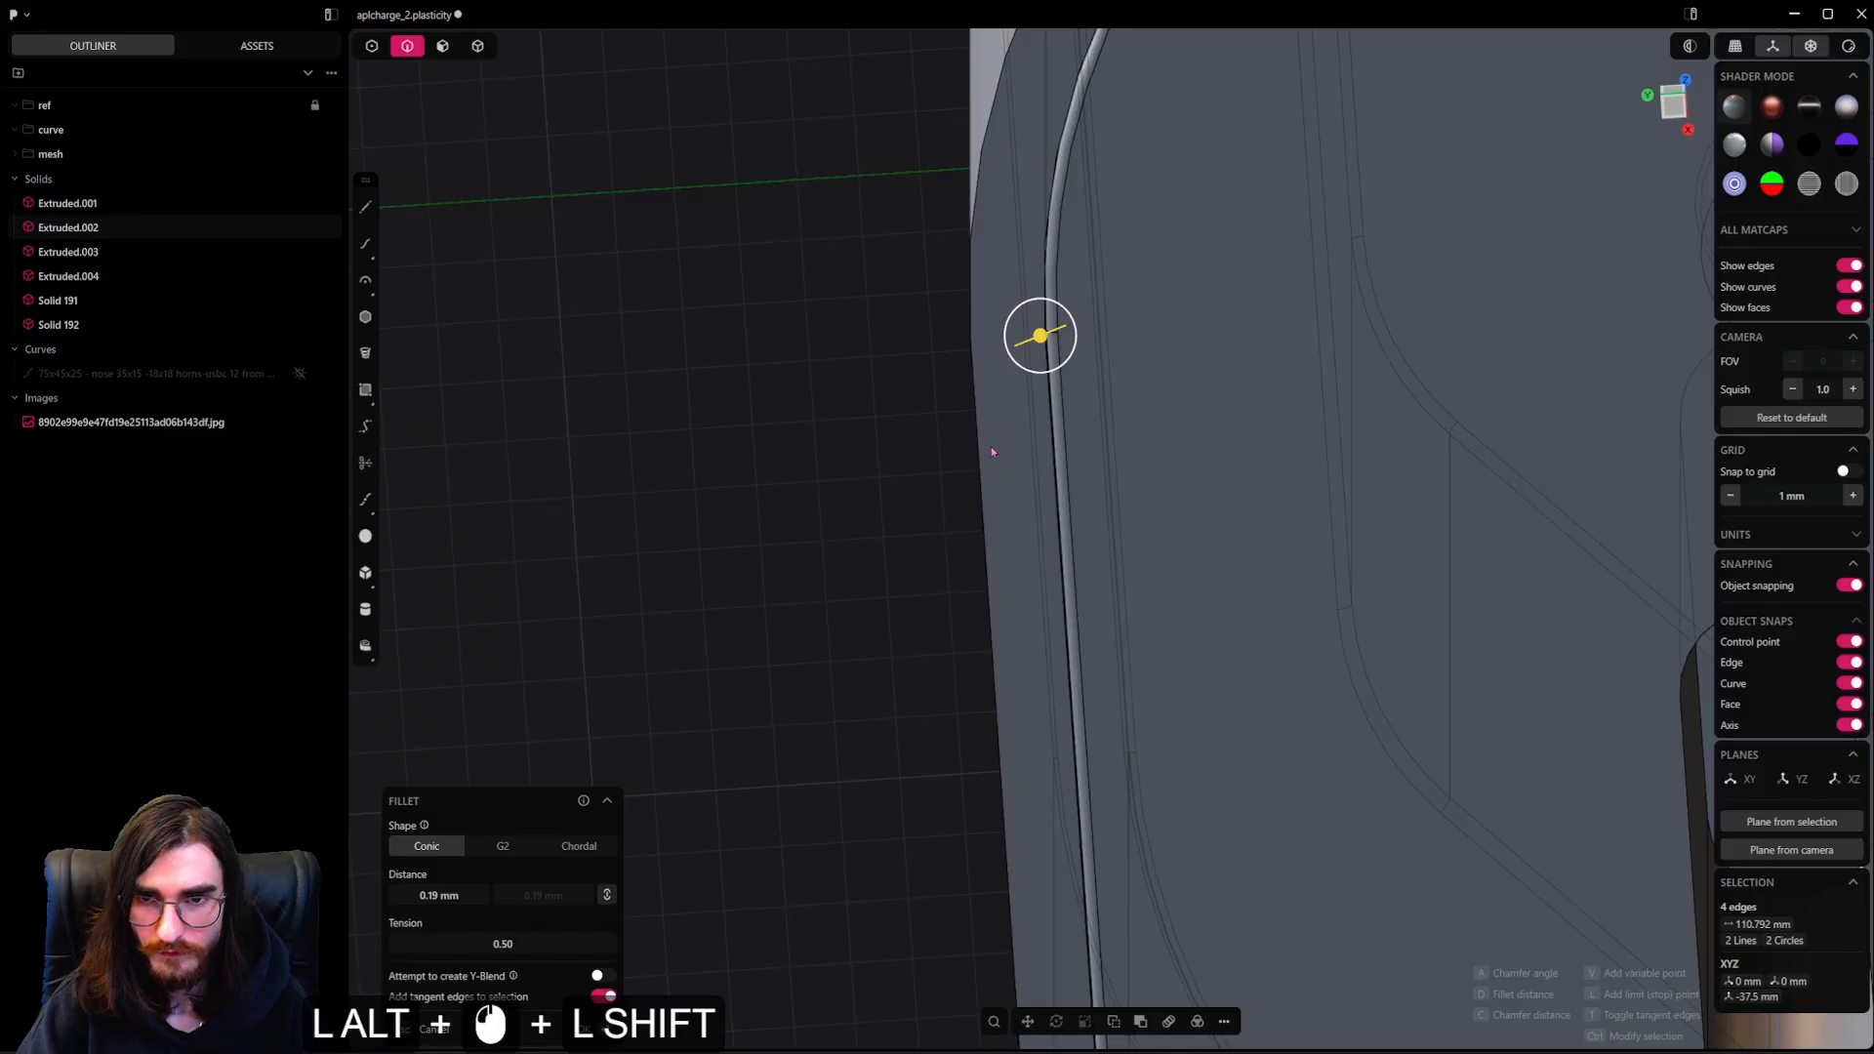
scroll(1025, 547, "down", 13, "alt+shift")
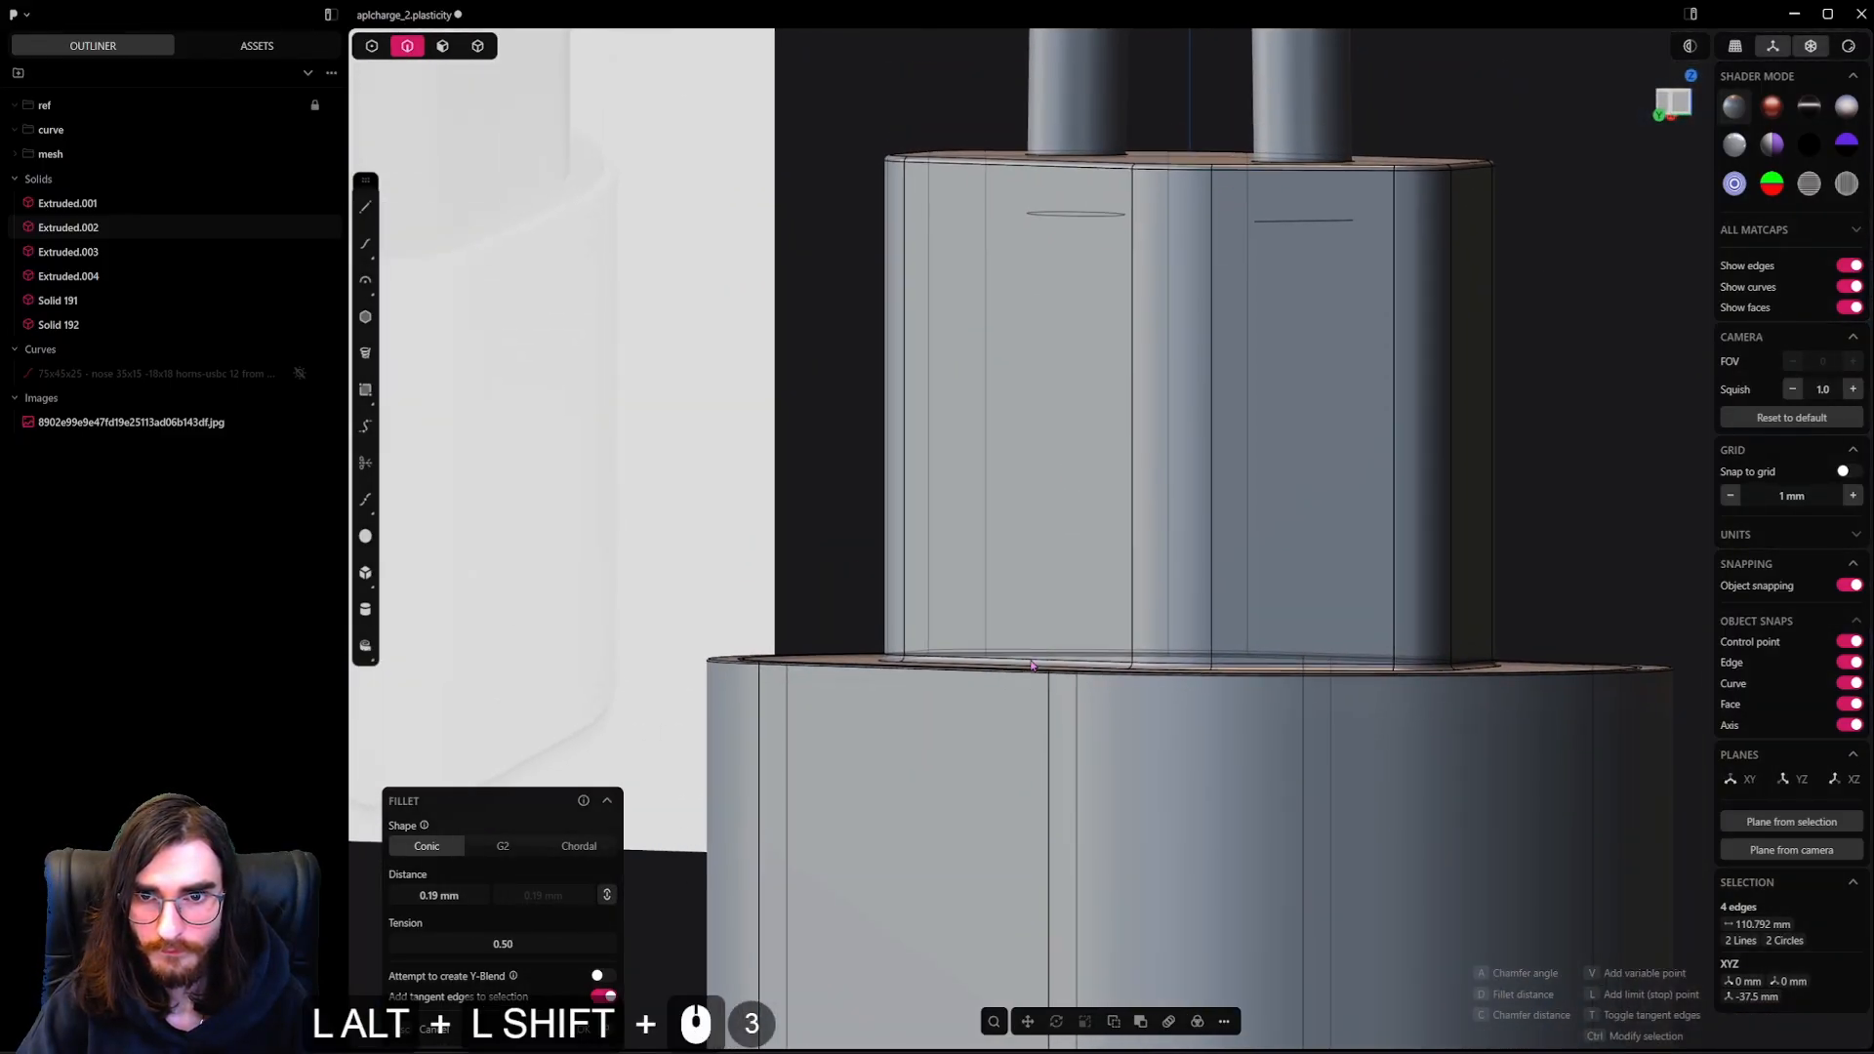
scroll(1033, 666, "up", 15, "alt")
scroll(1092, 666, "up", 4, "alt")
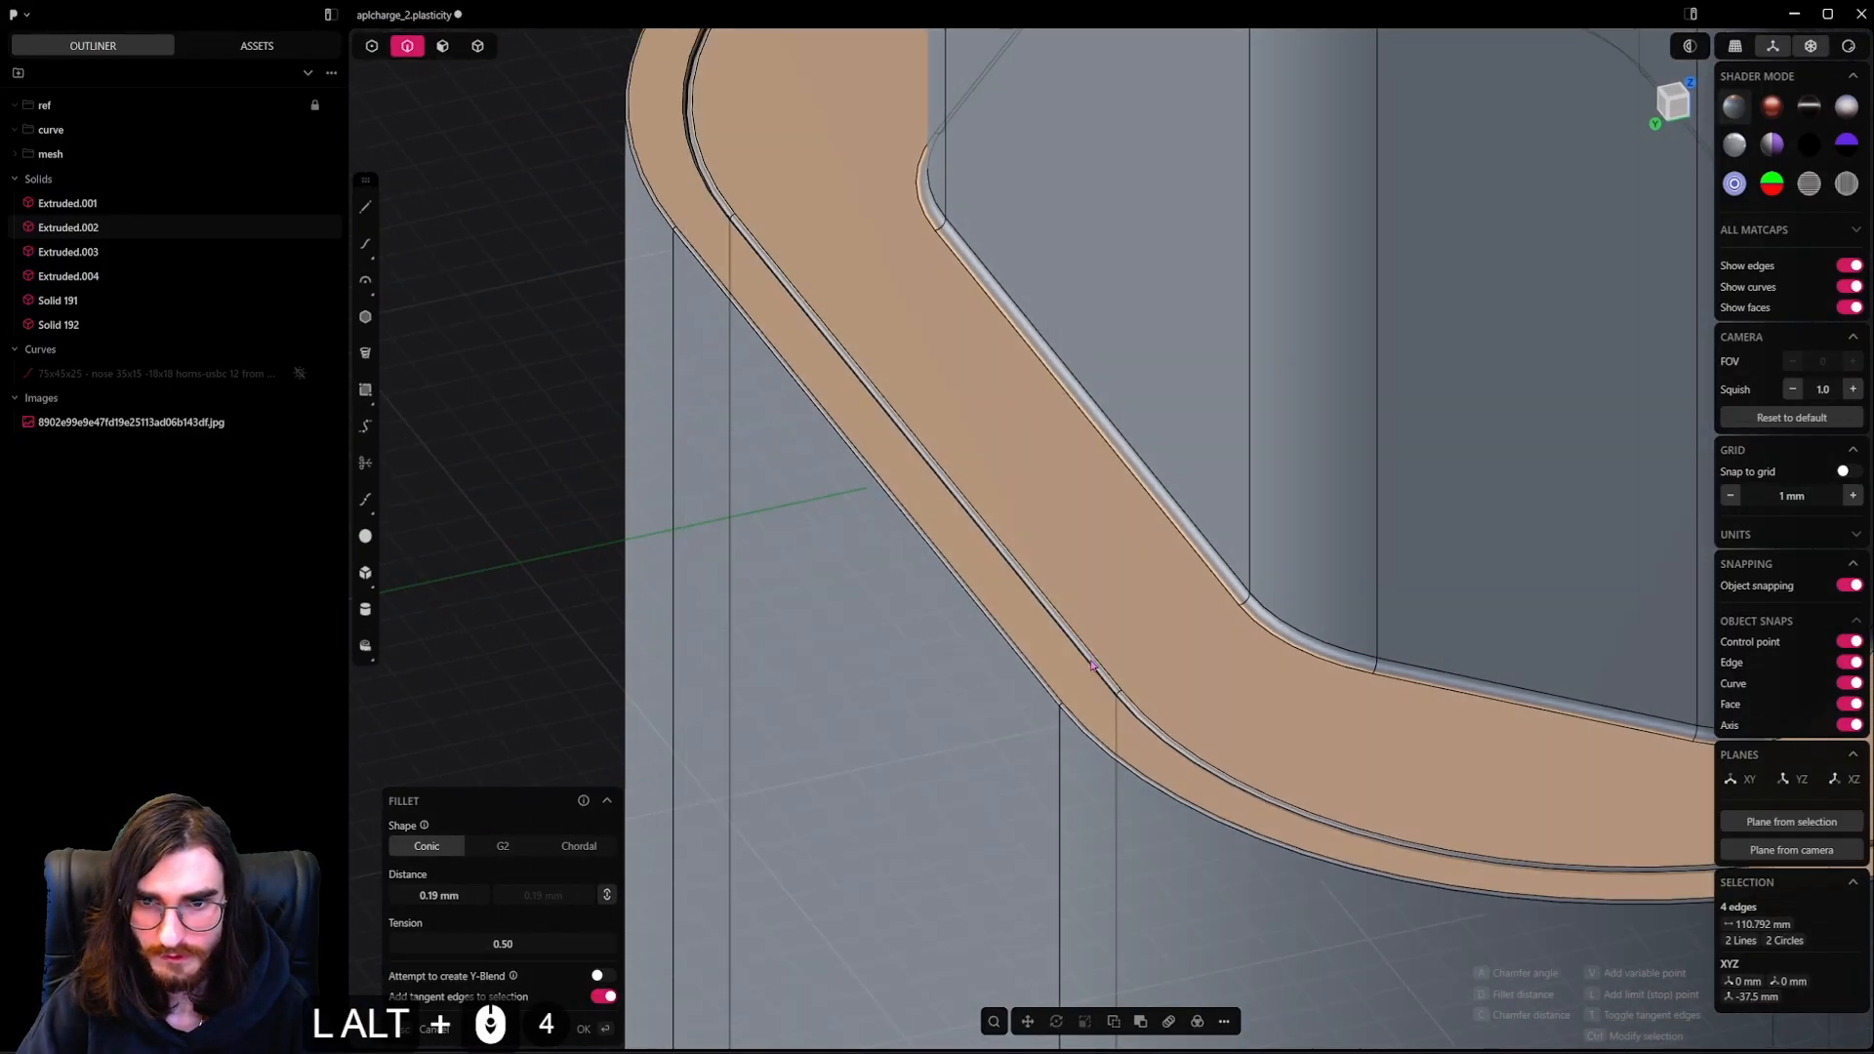
scroll(1092, 666, "down", 7, "alt")
middle_click_drag(1013, 774, 1005, 469, "alt")
middle_click_drag(1005, 684, 1001, 459, "alt+shift")
middle_click_drag(1001, 742, 996, 515, "alt+shift")
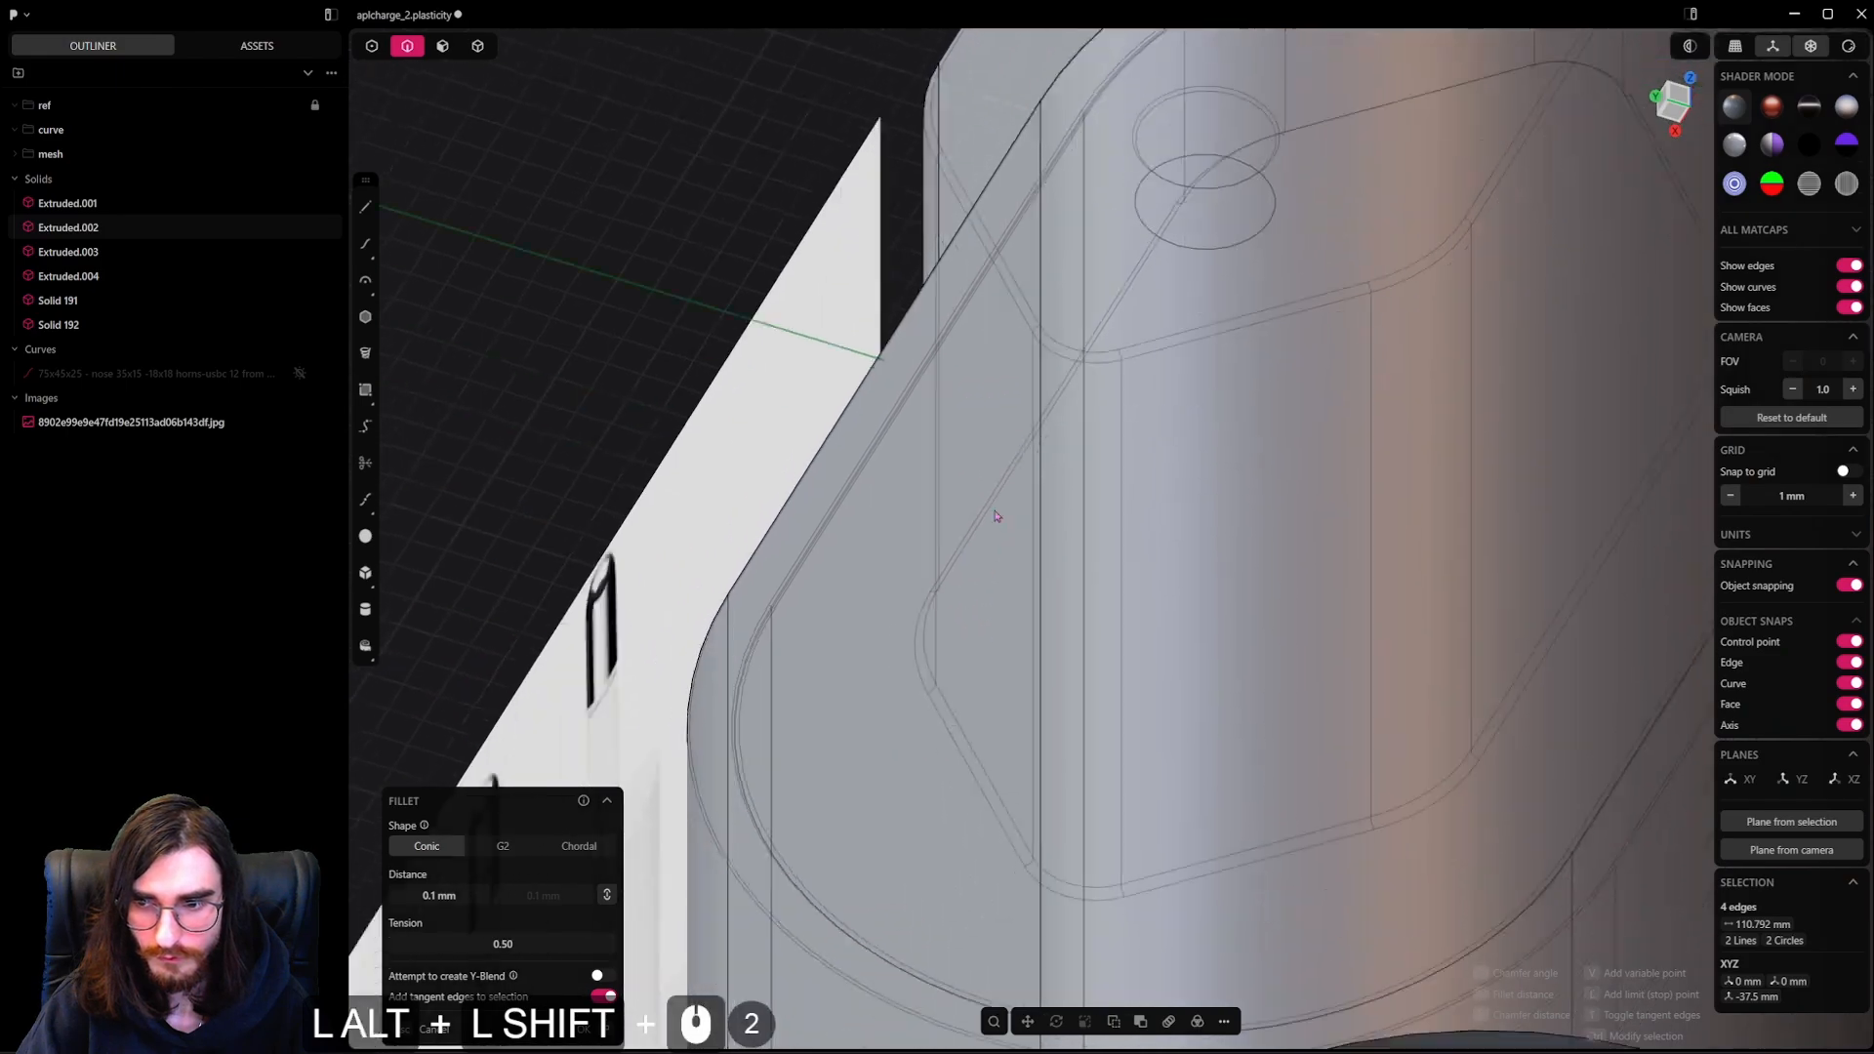
middle_click_drag(1054, 684, 1088, 390, "alt+shift")
key("Return")
Fillet both the outer and inner bottom edges of the surrounding shell by 0.15 mm
scroll(1116, 703, "up", 8, "alt")
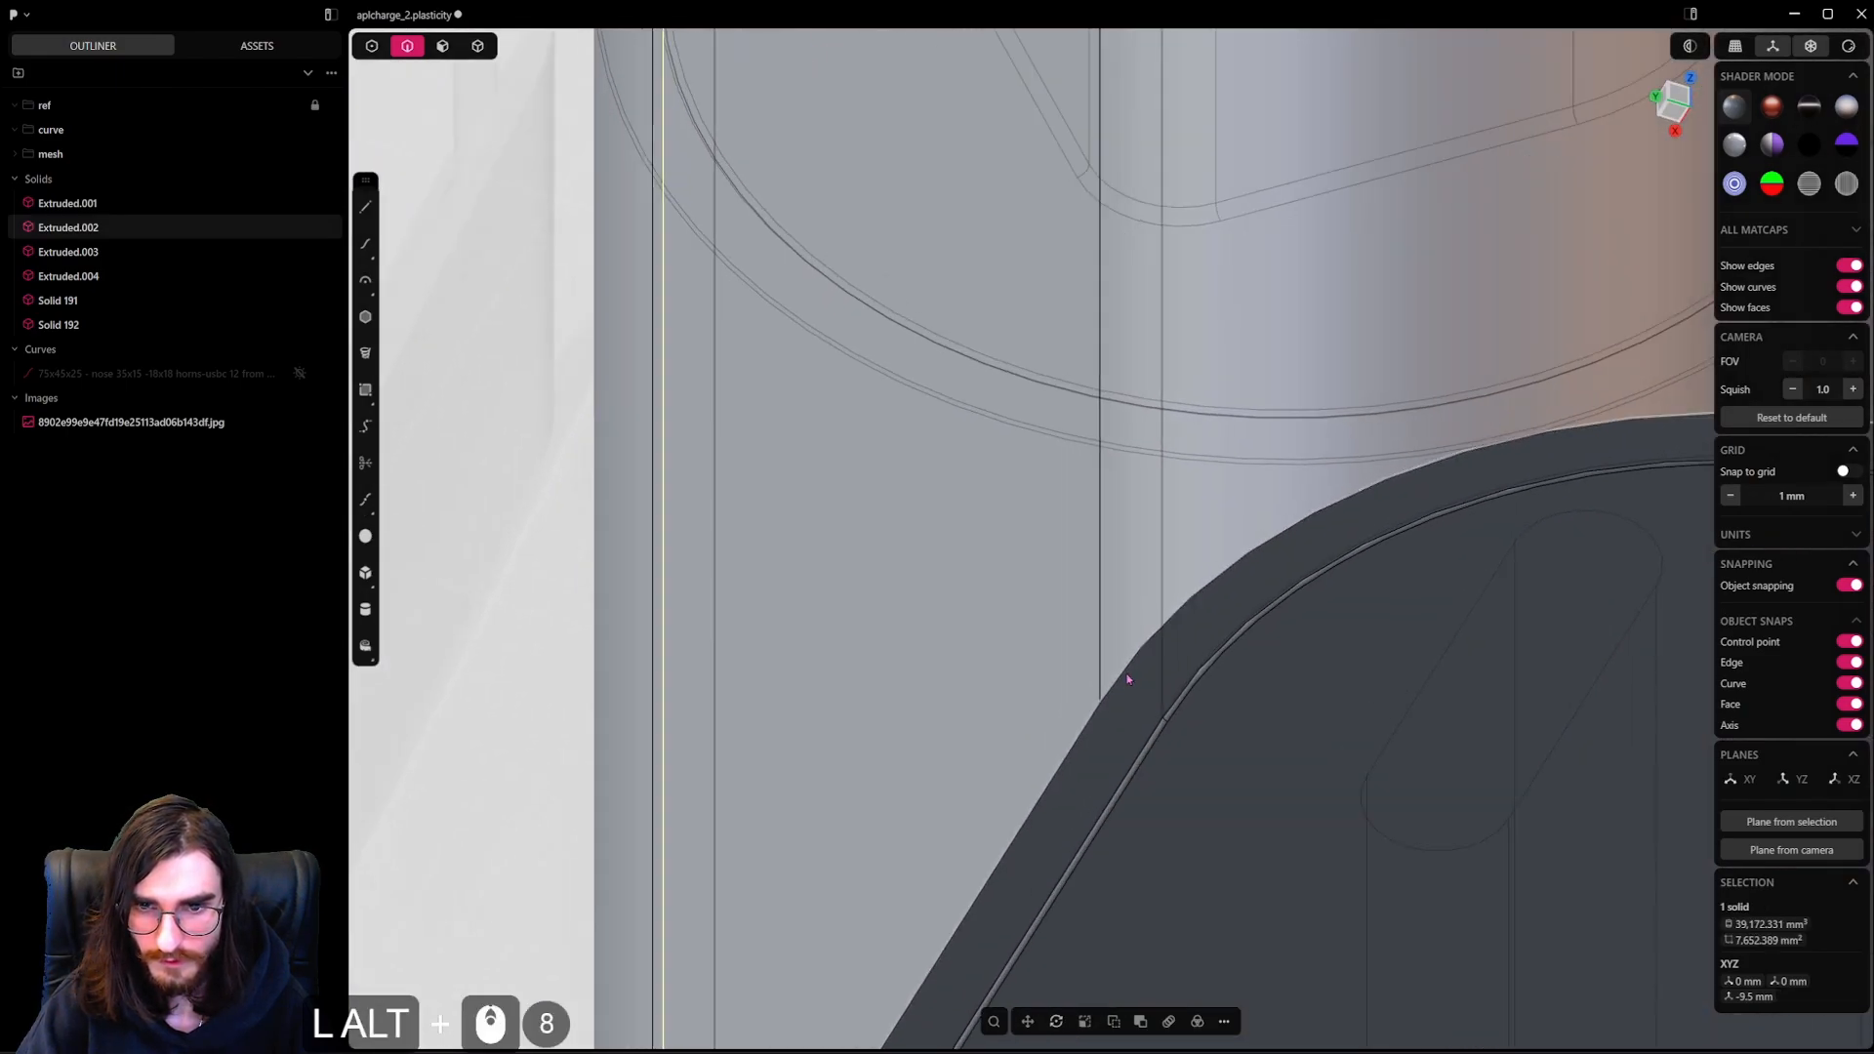
left_click(1123, 676)
key("b")
middle_click_drag(1113, 688, 1181, 736, "alt")
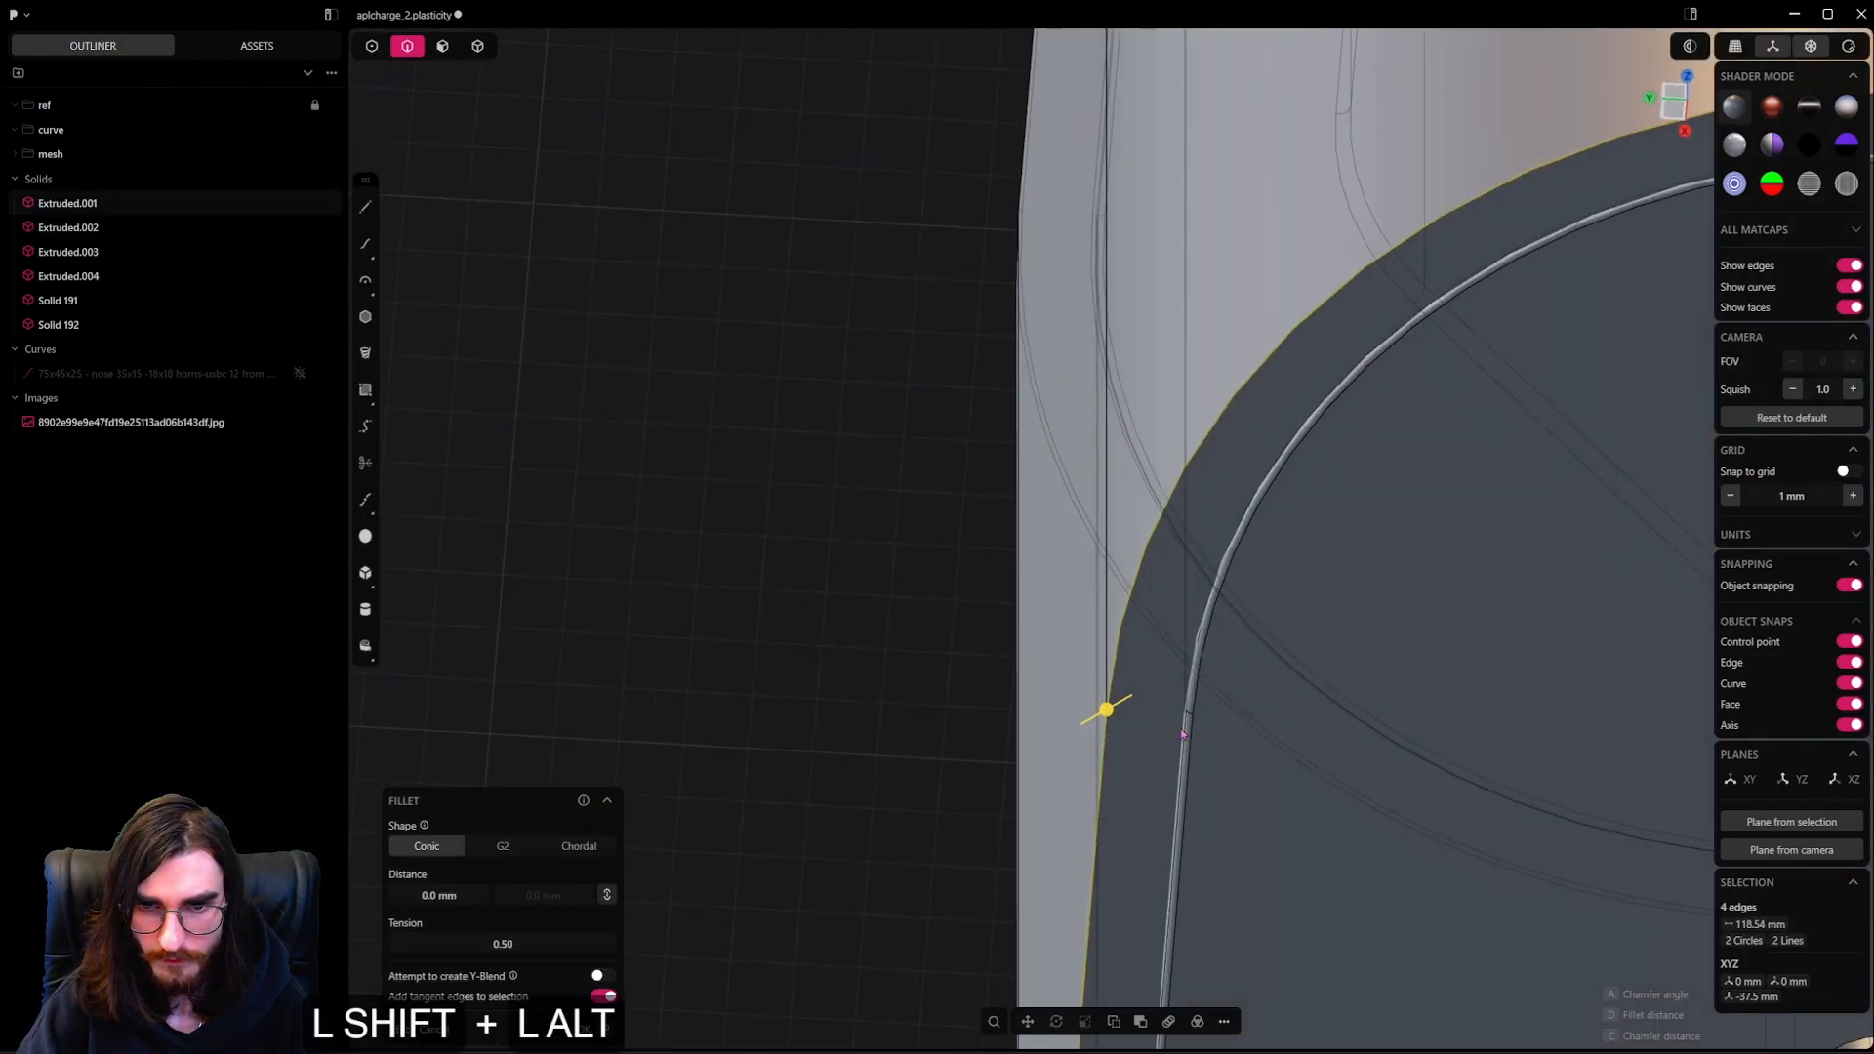
left_click_drag(1183, 717, 1245, 777, "shift")
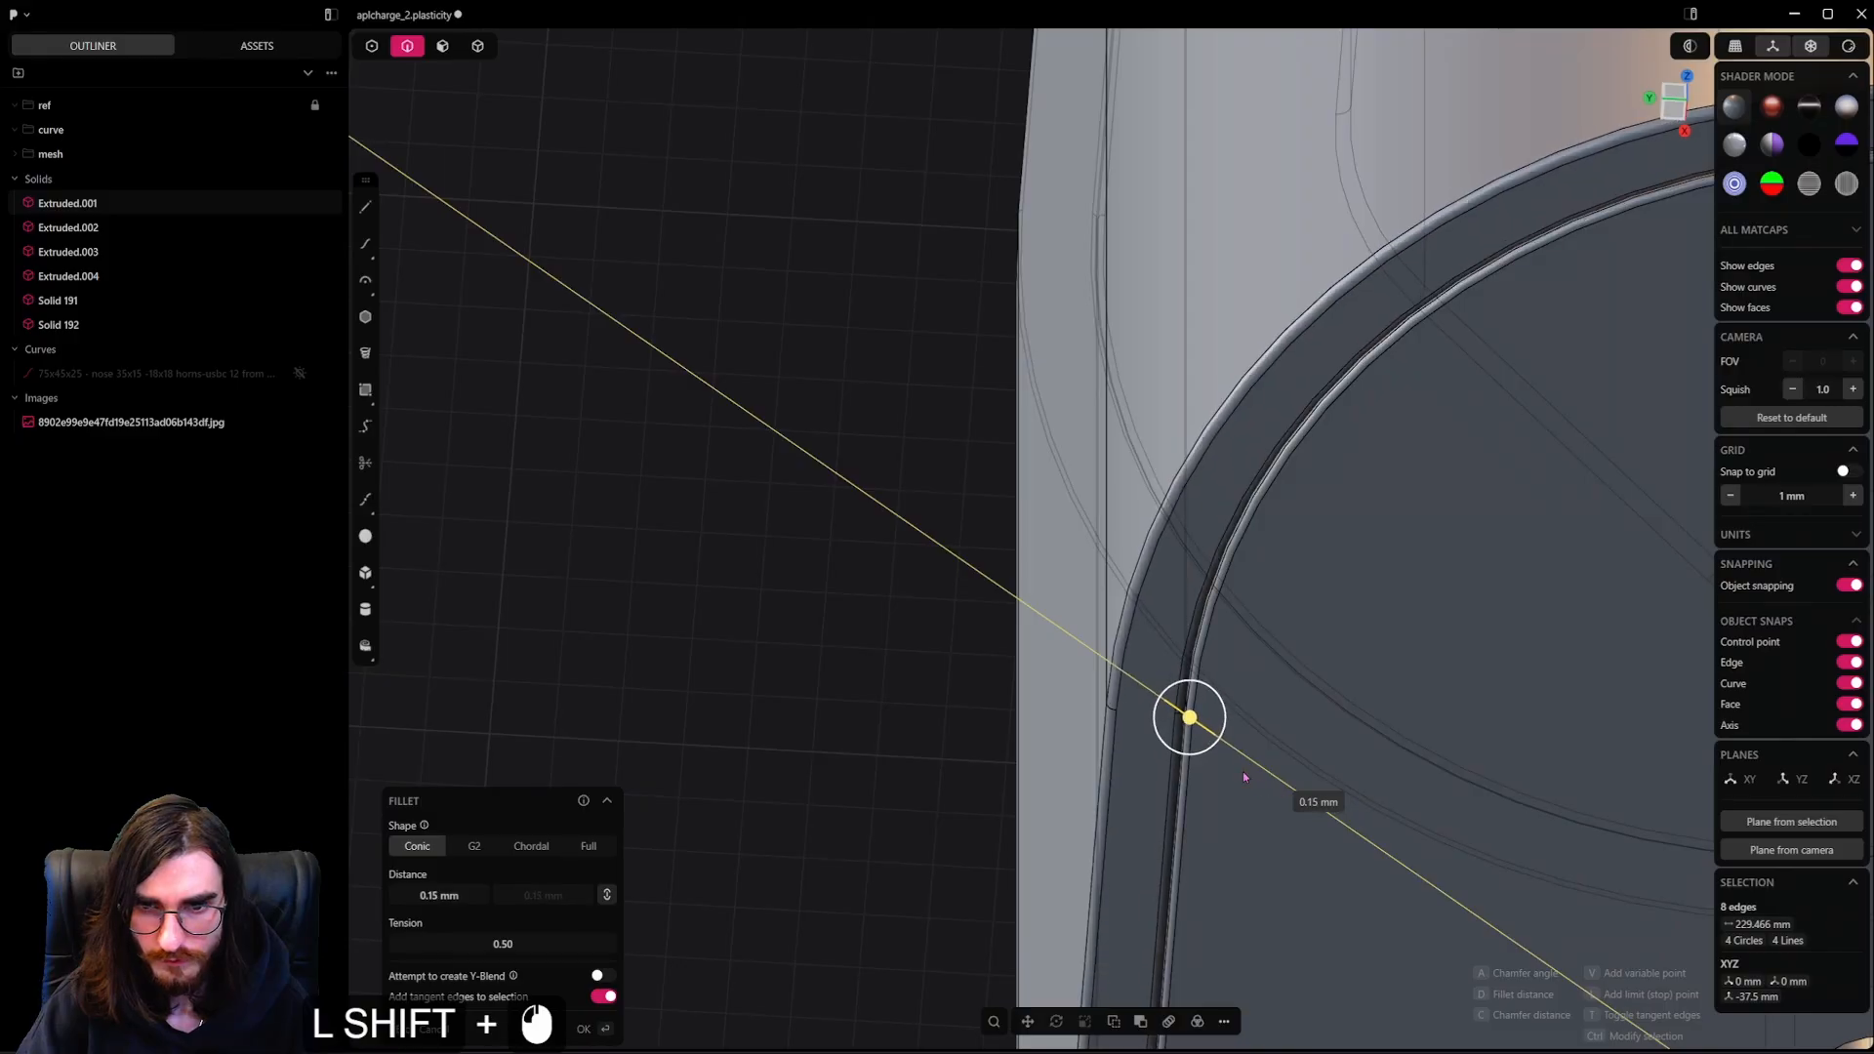
scroll(1107, 477, "down", 10)
middle_click_drag(1107, 477, 1133, 742)
middle_click_drag(1147, 431, 1146, 914, "shift")
middle_click_drag(1097, 230, 1097, 626, "shift")
scroll(1095, 626, "up", 20)
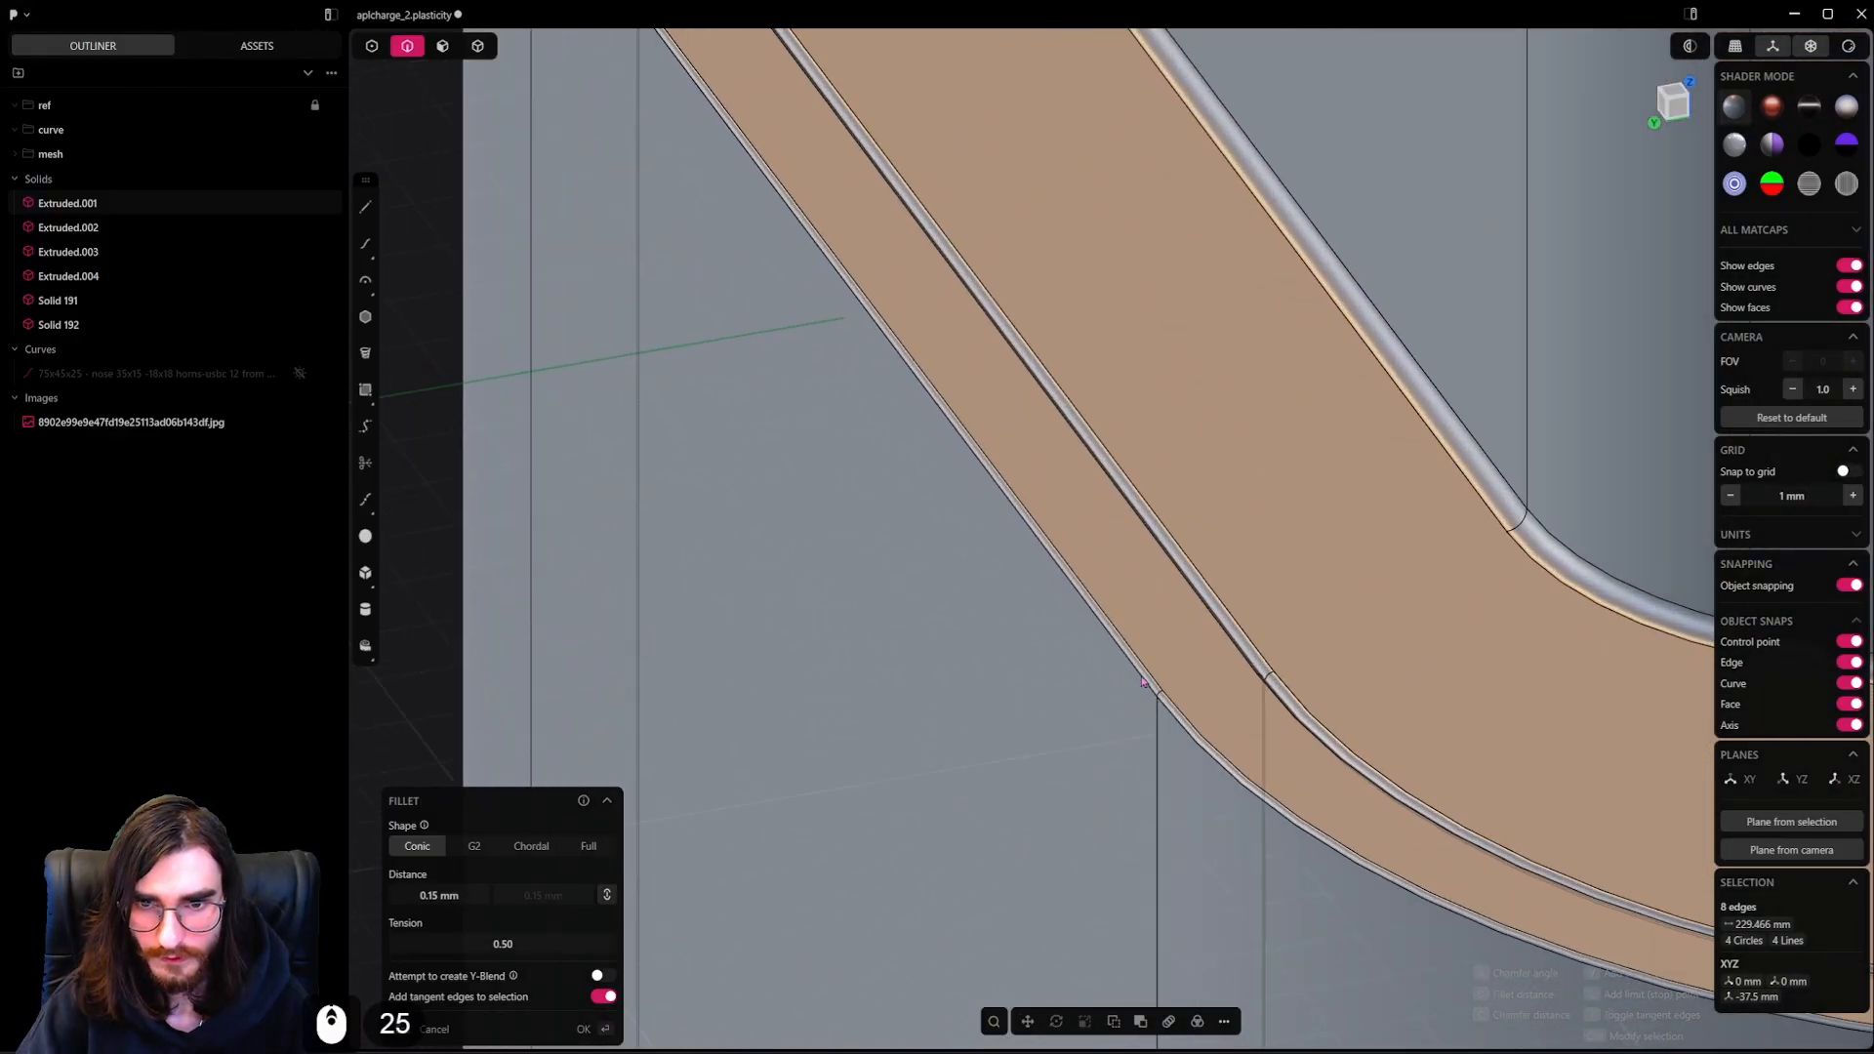
key("Return")
scroll(1127, 693, "down", 20)
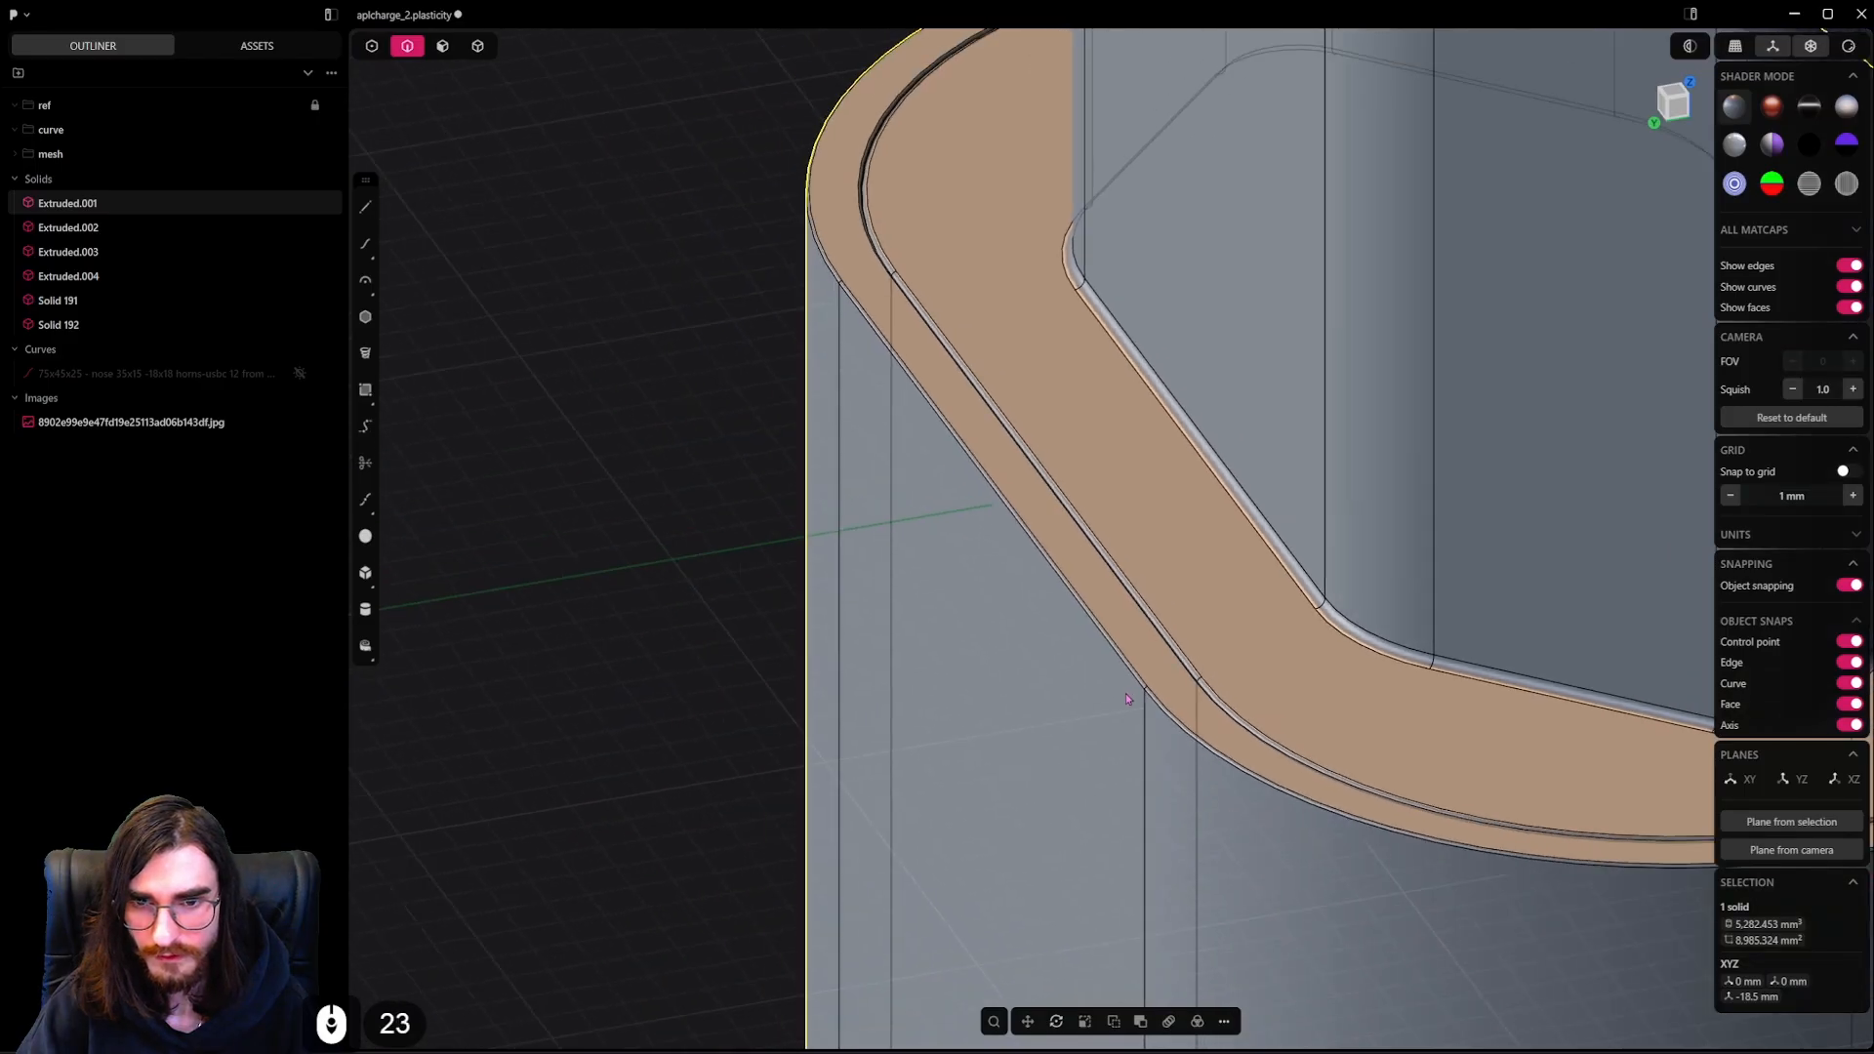
Offset the outline of the USB-C slot's floor face inward by about 1.1 mm to outline the connector tongue
scroll(1035, 792, "down", 4)
middle_click_drag(1035, 793, 1058, 419, "shift")
left_click(1133, 778)
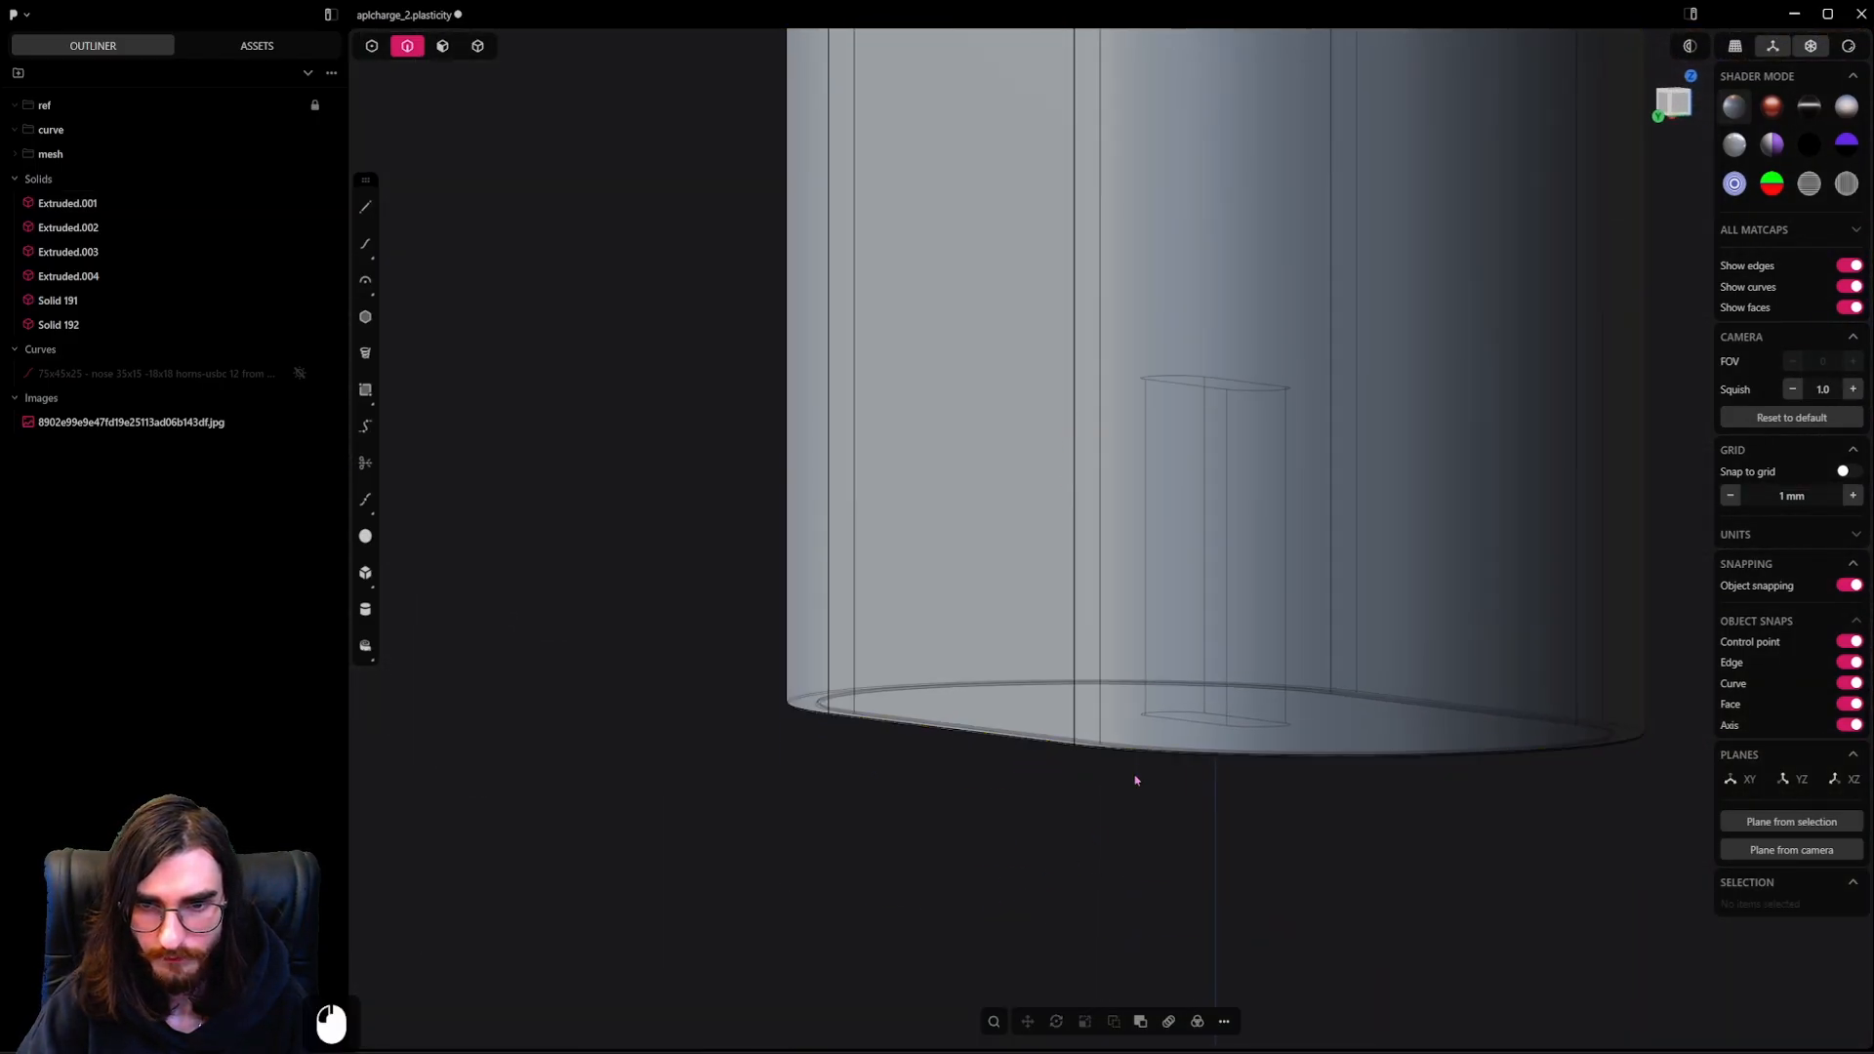
middle_click_drag(1134, 778, 1118, 527)
scroll(1168, 767, "up", 8)
scroll(1189, 766, "down", 3)
scroll(1205, 589, "down", 3)
middle_click_drag(1205, 590, 1253, 566, "shift")
scroll(1230, 720, "up", 6)
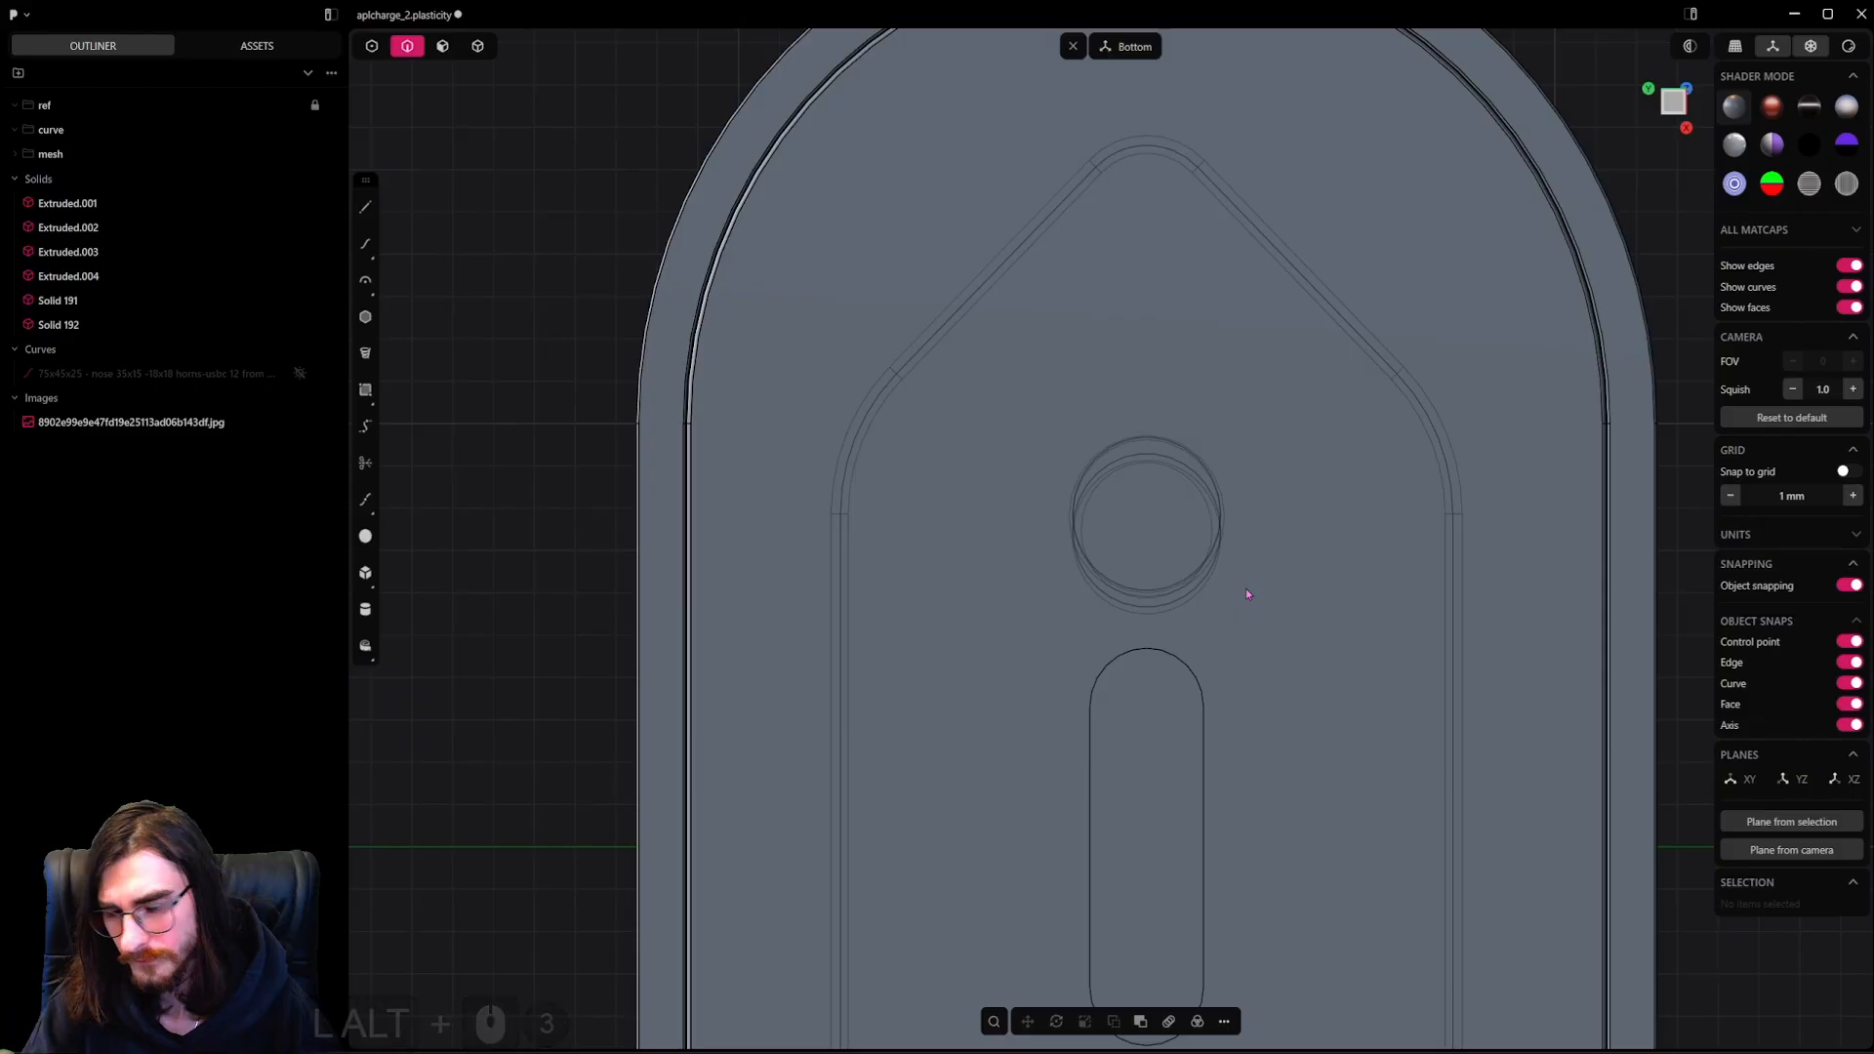
left_click(443, 54)
left_click(1176, 833)
middle_click_drag(1229, 859, 1277, 664, "shift")
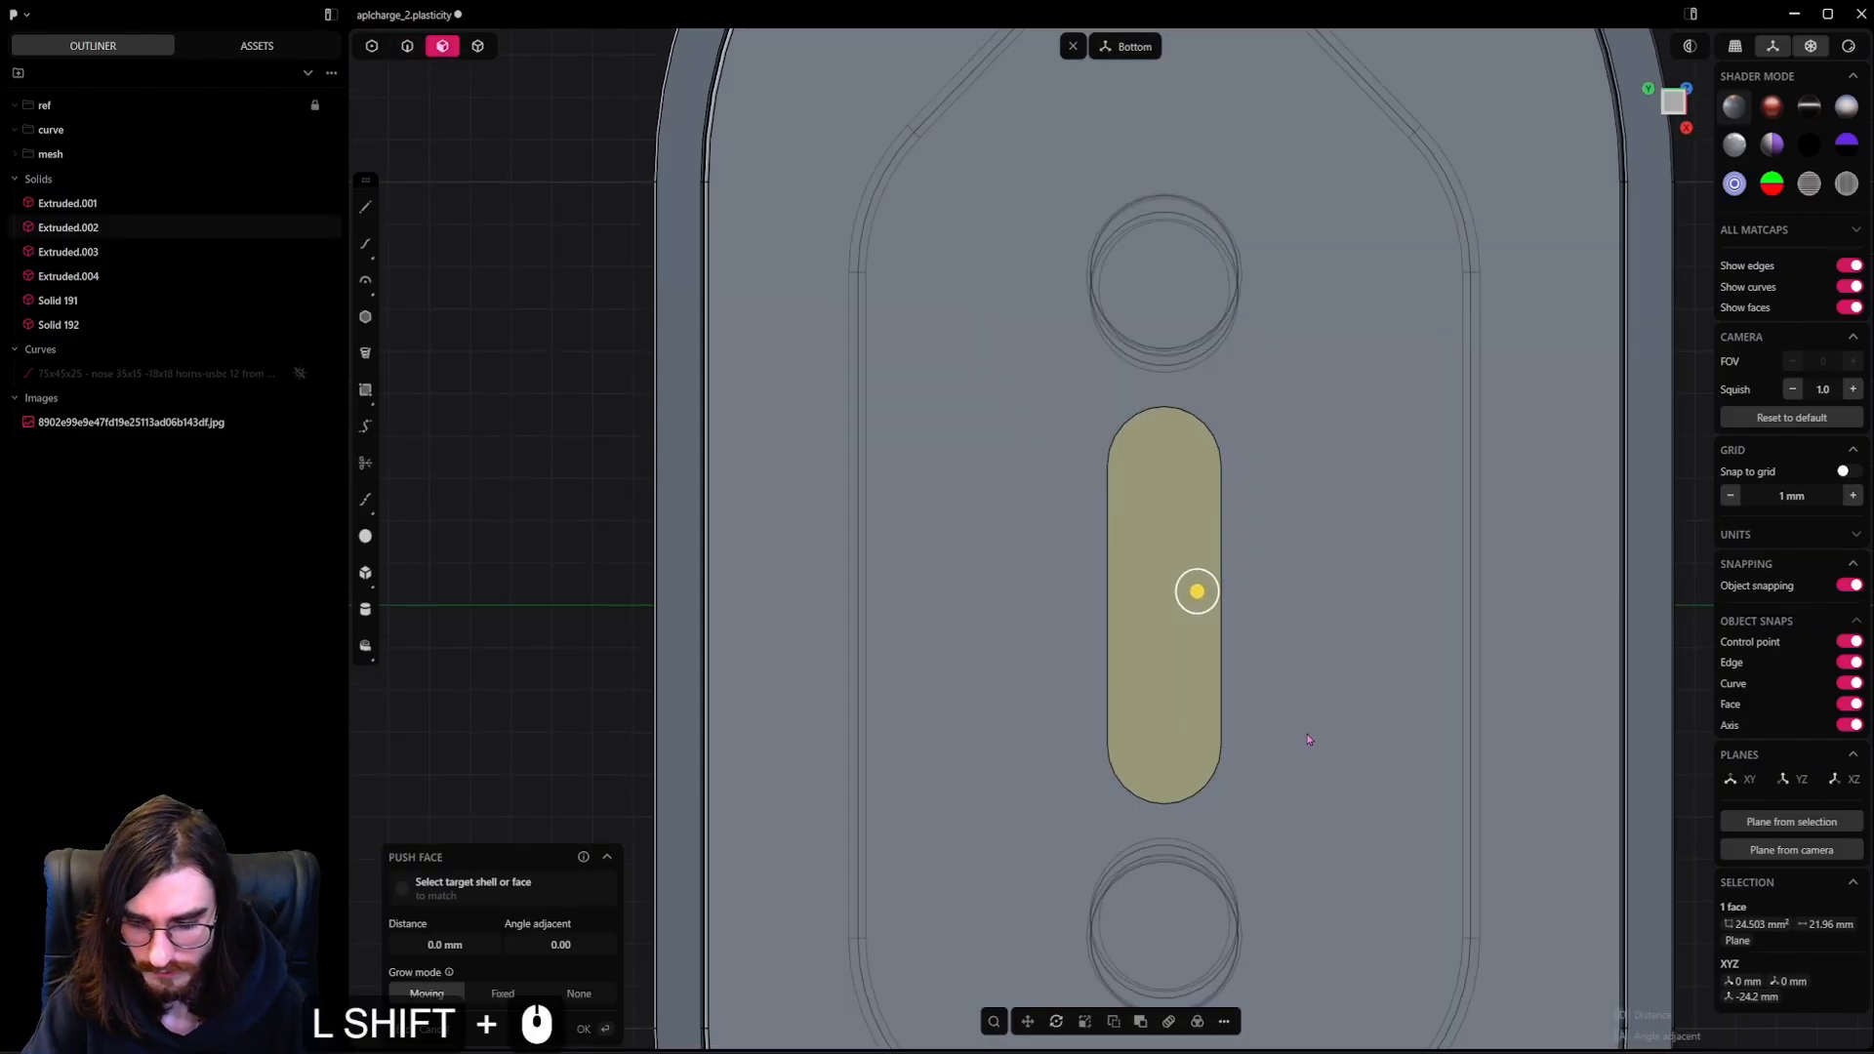
key("o")
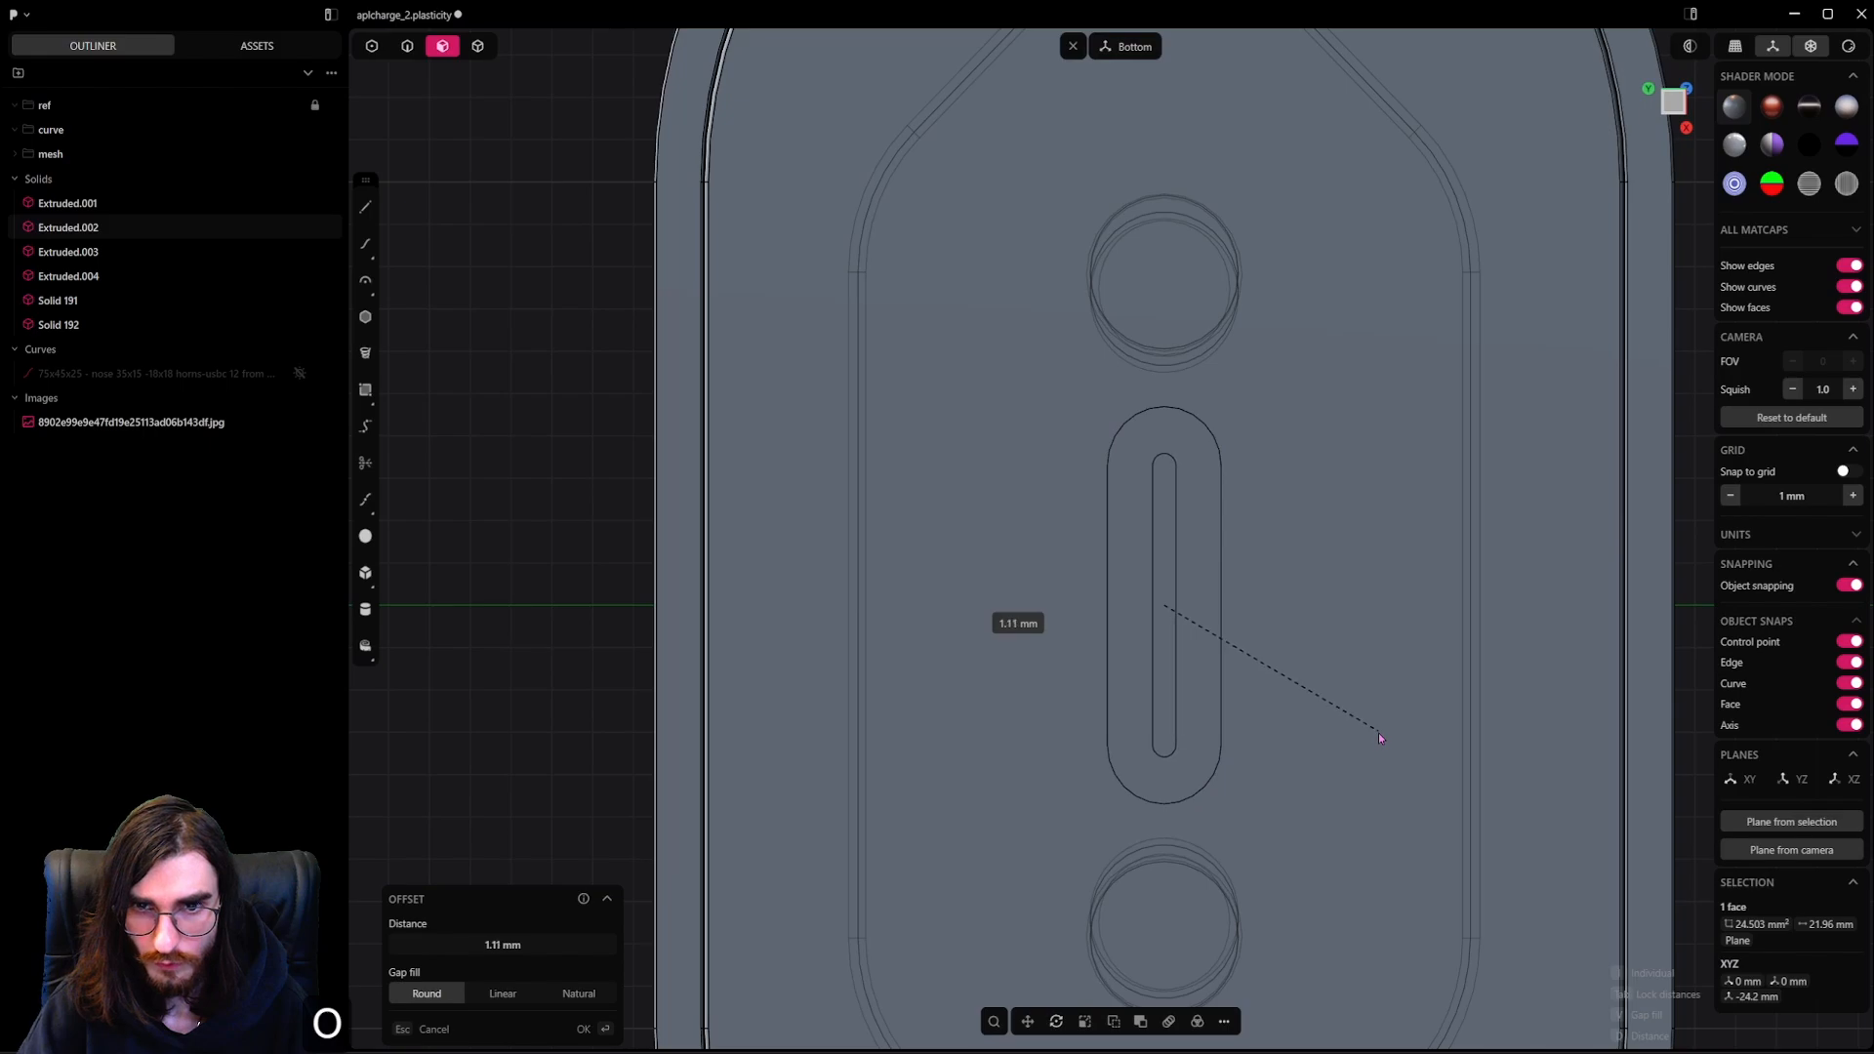
left_click(1383, 733)
Push the narrow inner face of the USB-C slot about 11 mm toward the opening to form the tongue
middle_click_drag(1200, 644, 1147, 625)
left_click_drag(1148, 625, 1120, 889)
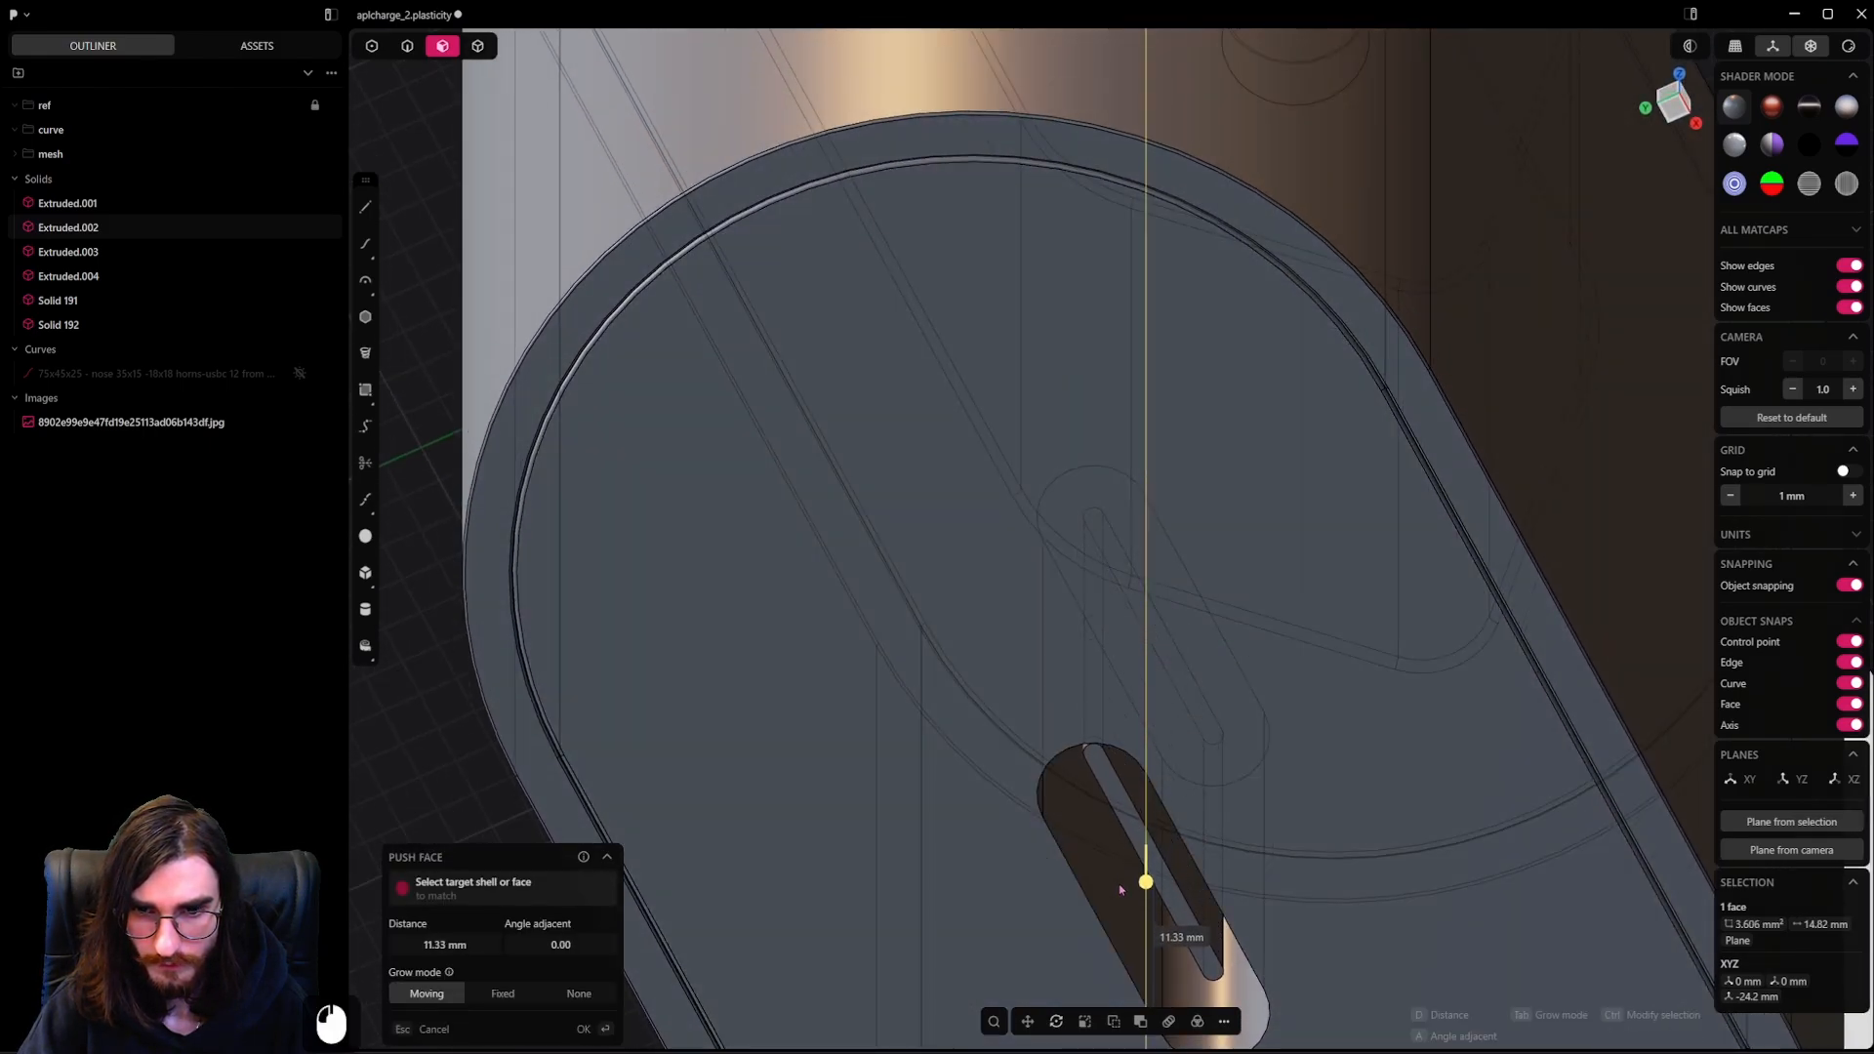
middle_click_drag(1175, 851, 617, 157, "shift")
Fillet the edge loop at the free end of the USB-C tongue by about 0.19 mm
left_click(406, 49)
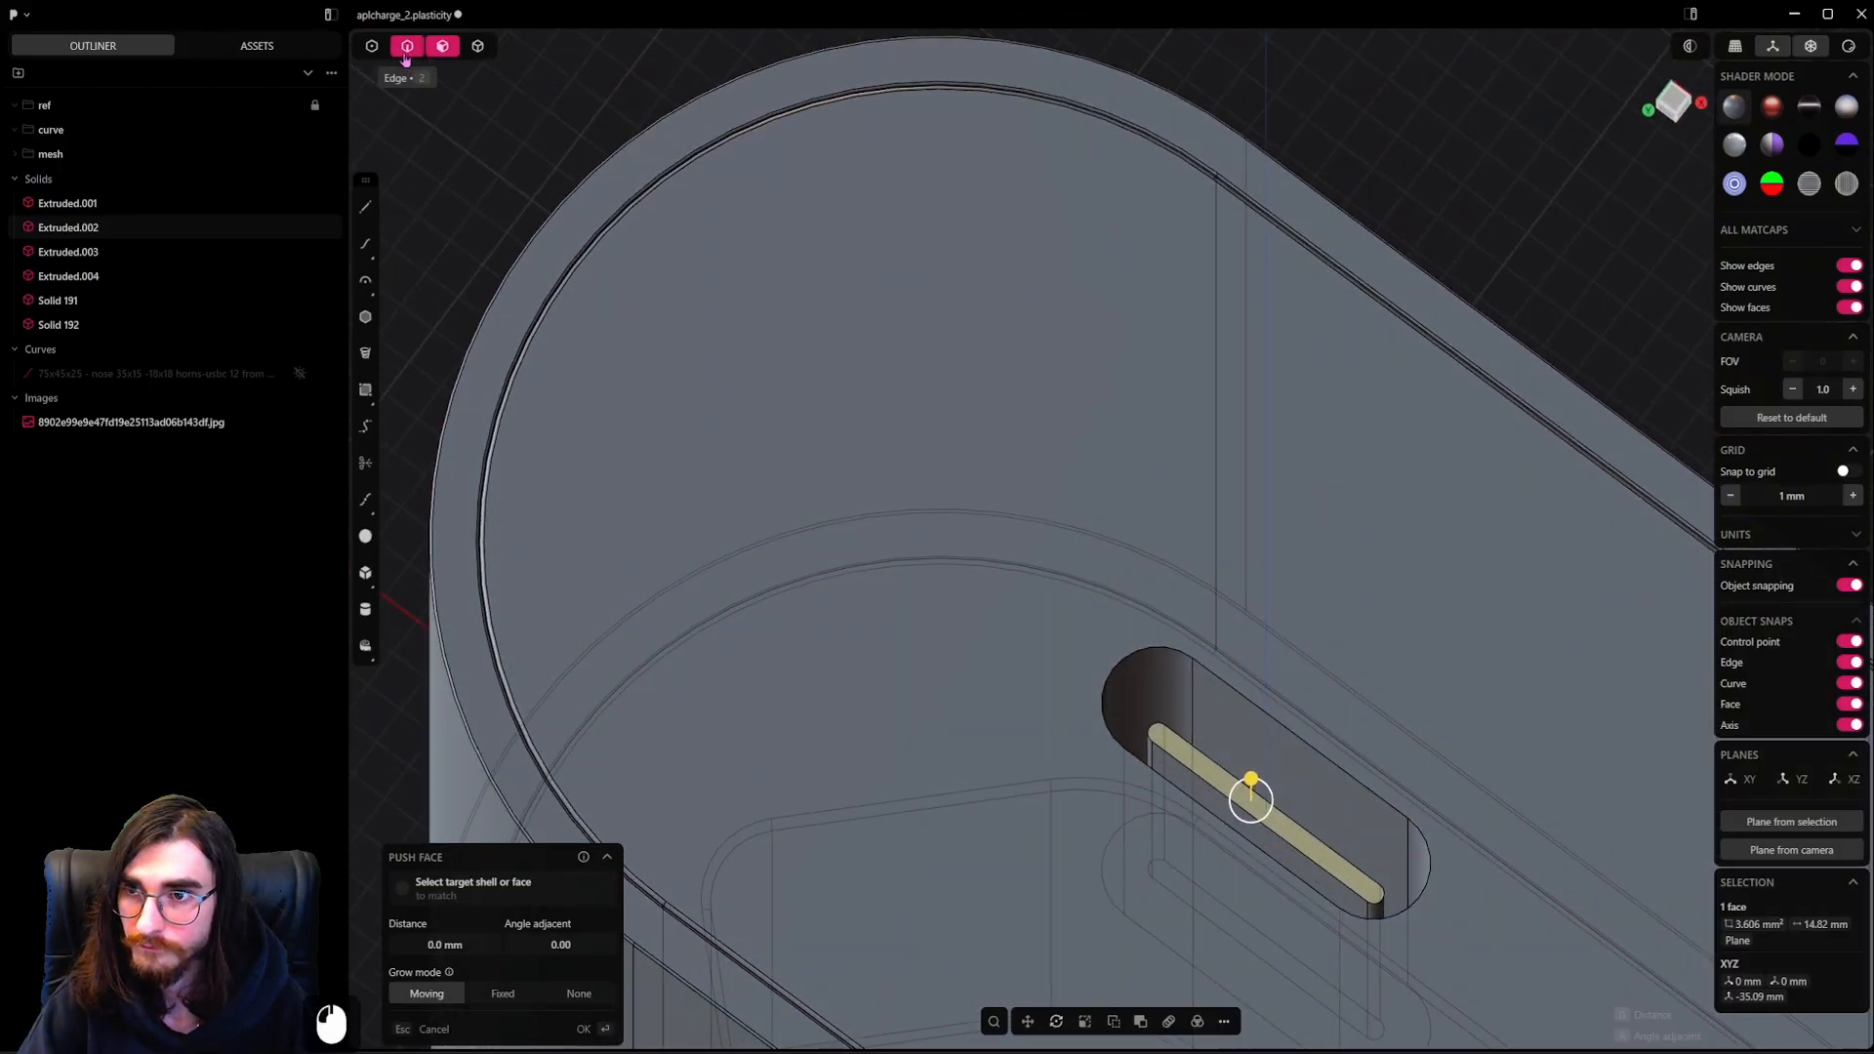
left_click(1213, 802, "alt")
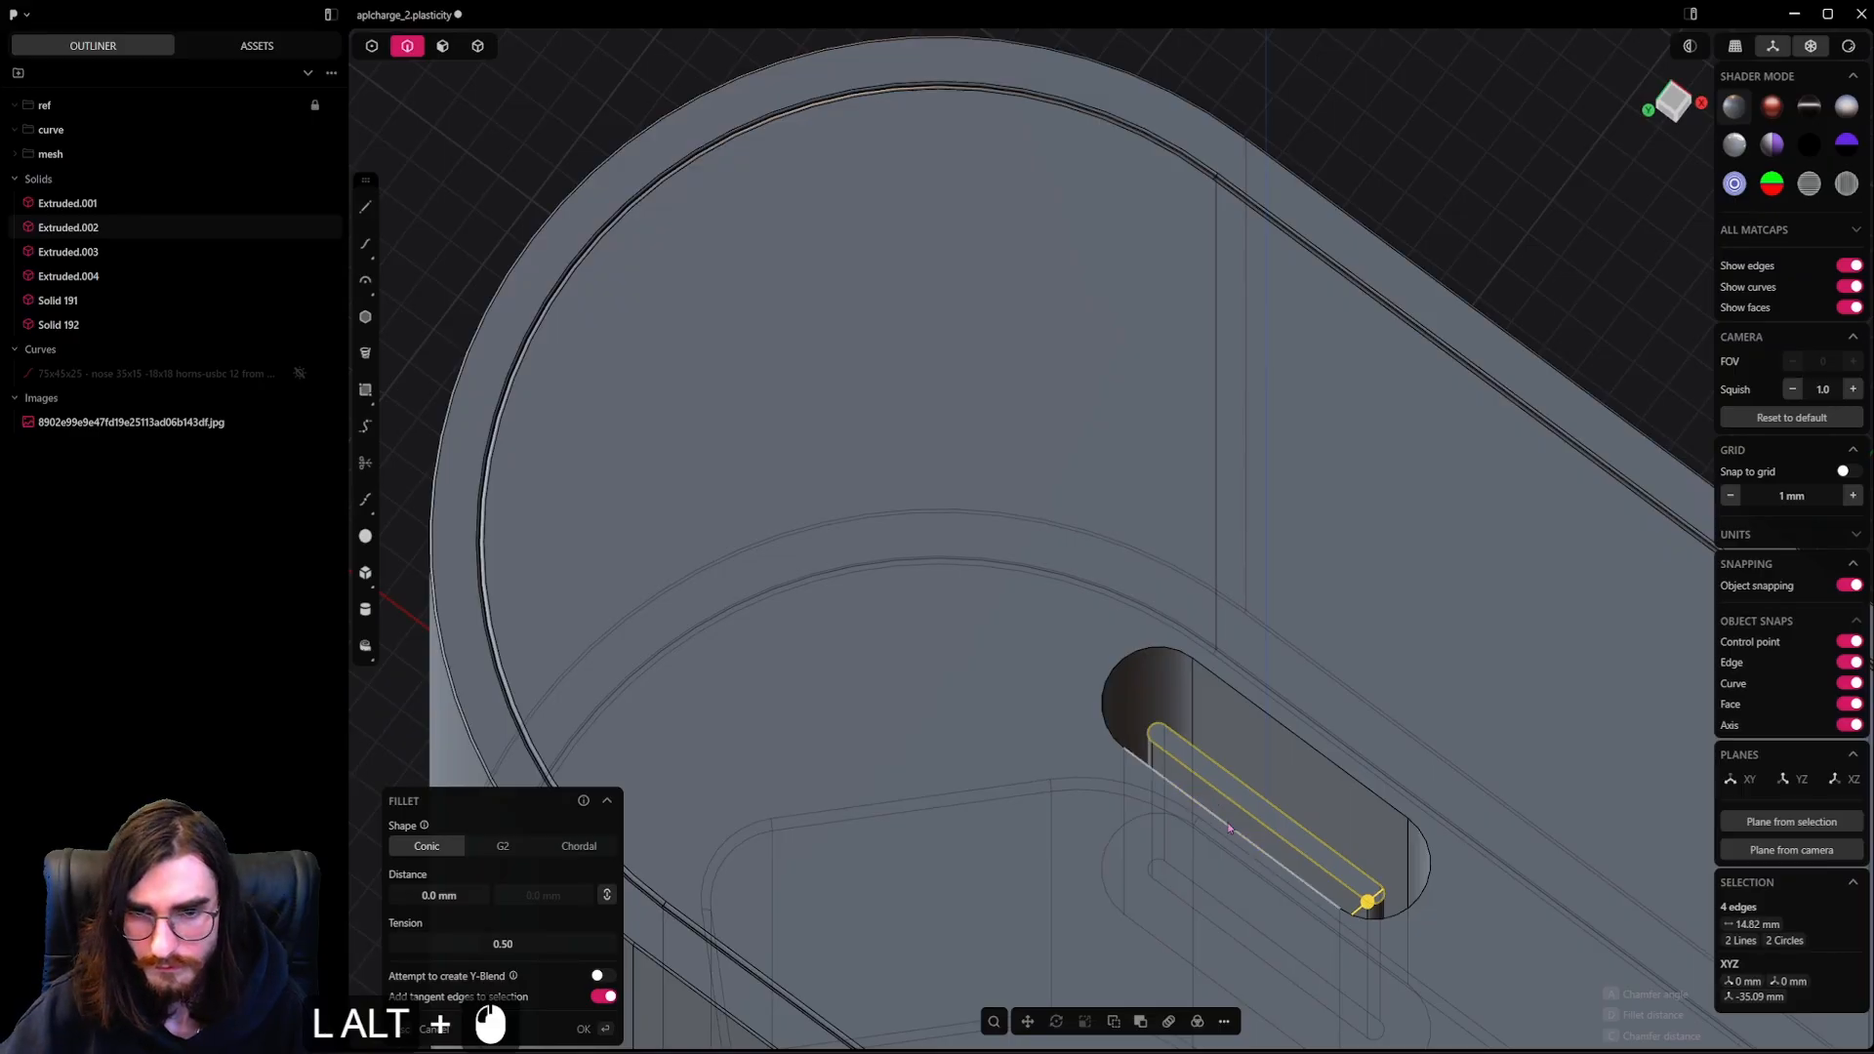
middle_click_drag(1229, 828, 1171, 922)
middle_click_drag(1328, 879, 1273, 692, "shift")
scroll(1298, 713, "up", 3)
left_click_drag(1316, 774, 1308, 774, "shift")
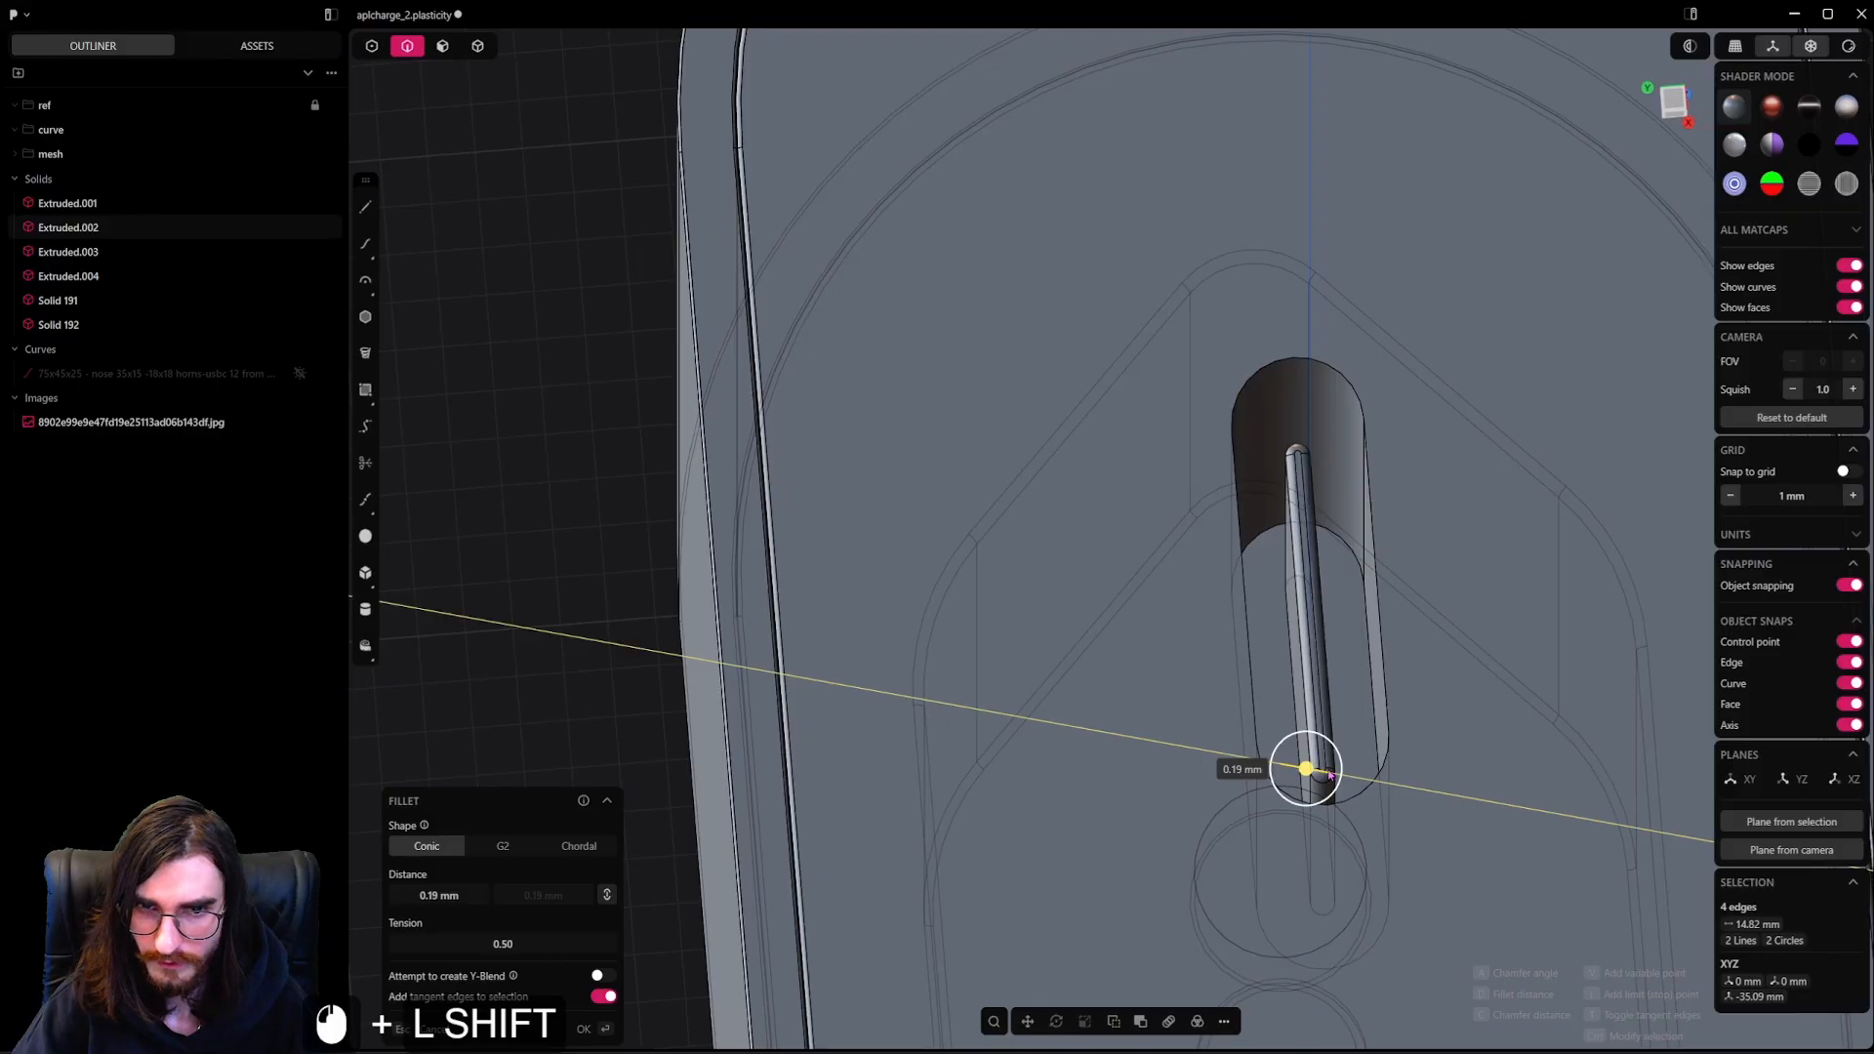
Chamfer the edge loop around the USB-C slot's opening by about 0.17 mm
left_click_drag(1330, 774, 1421, 740, "shift")
left_click(1387, 734, "alt")
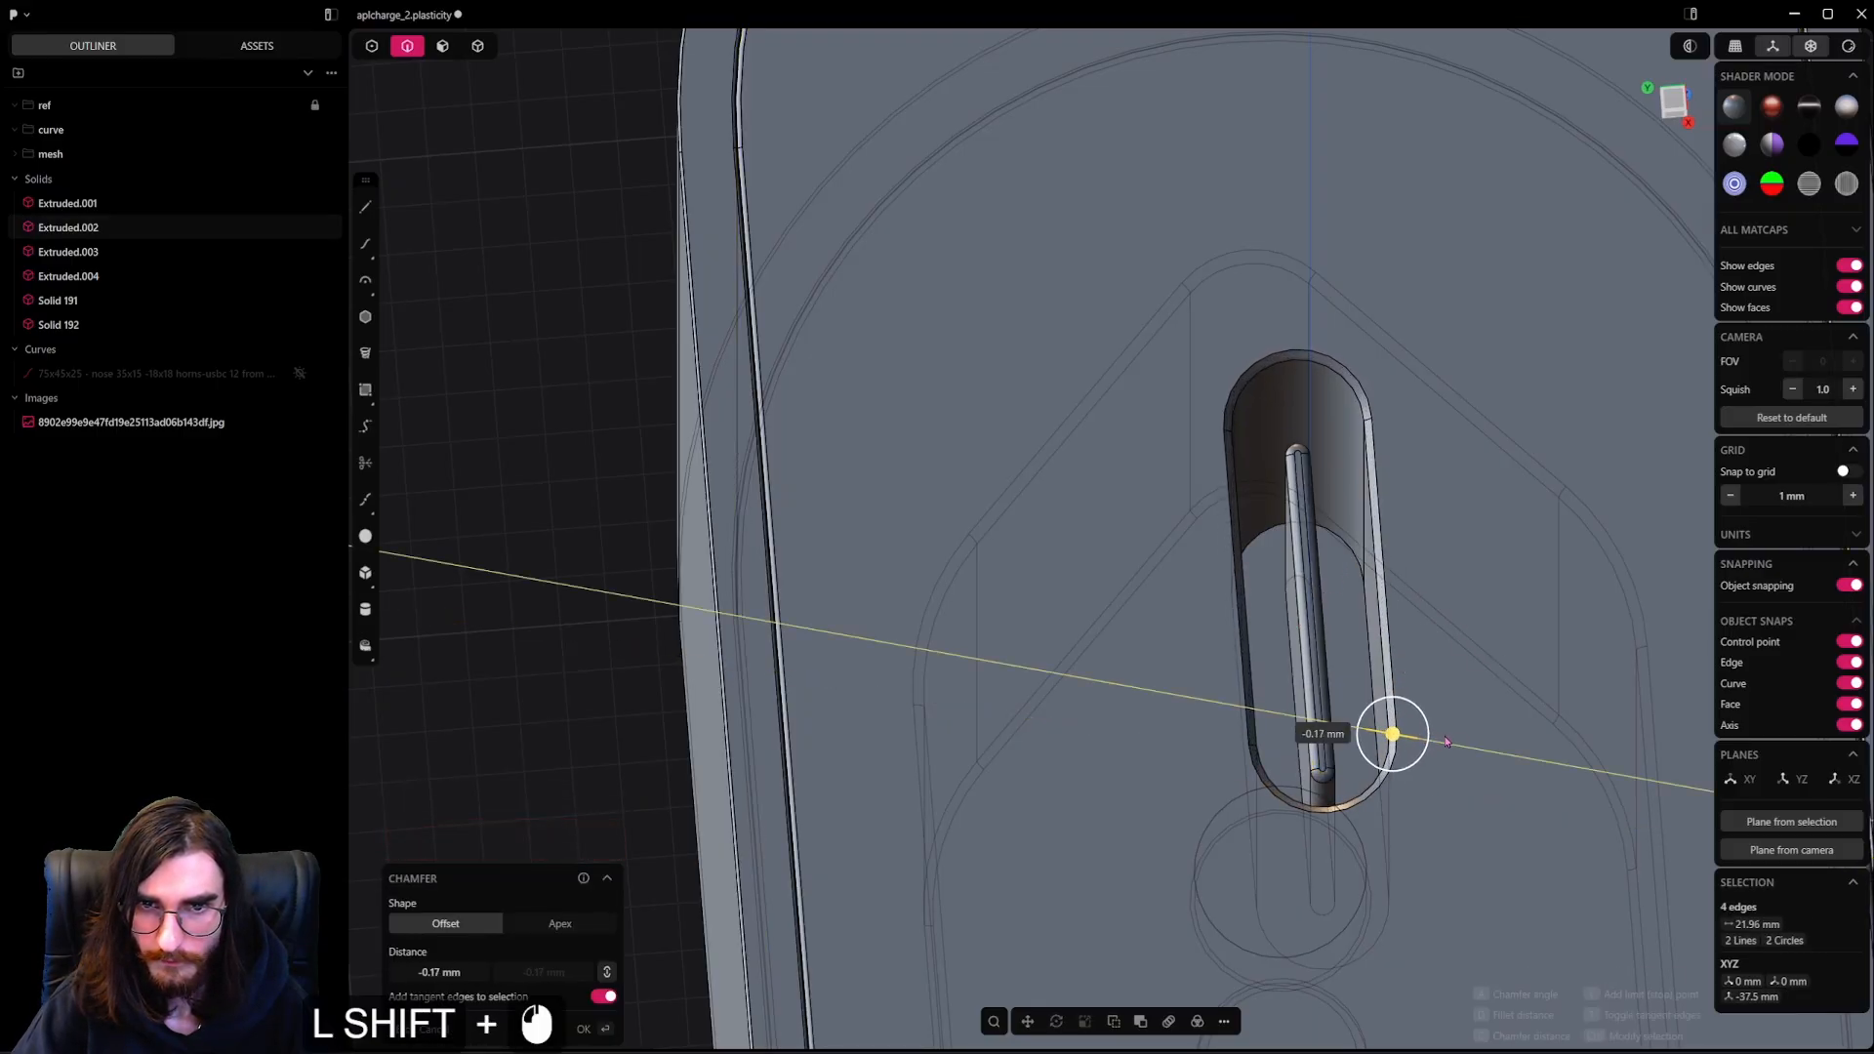
left_click(1196, 646)
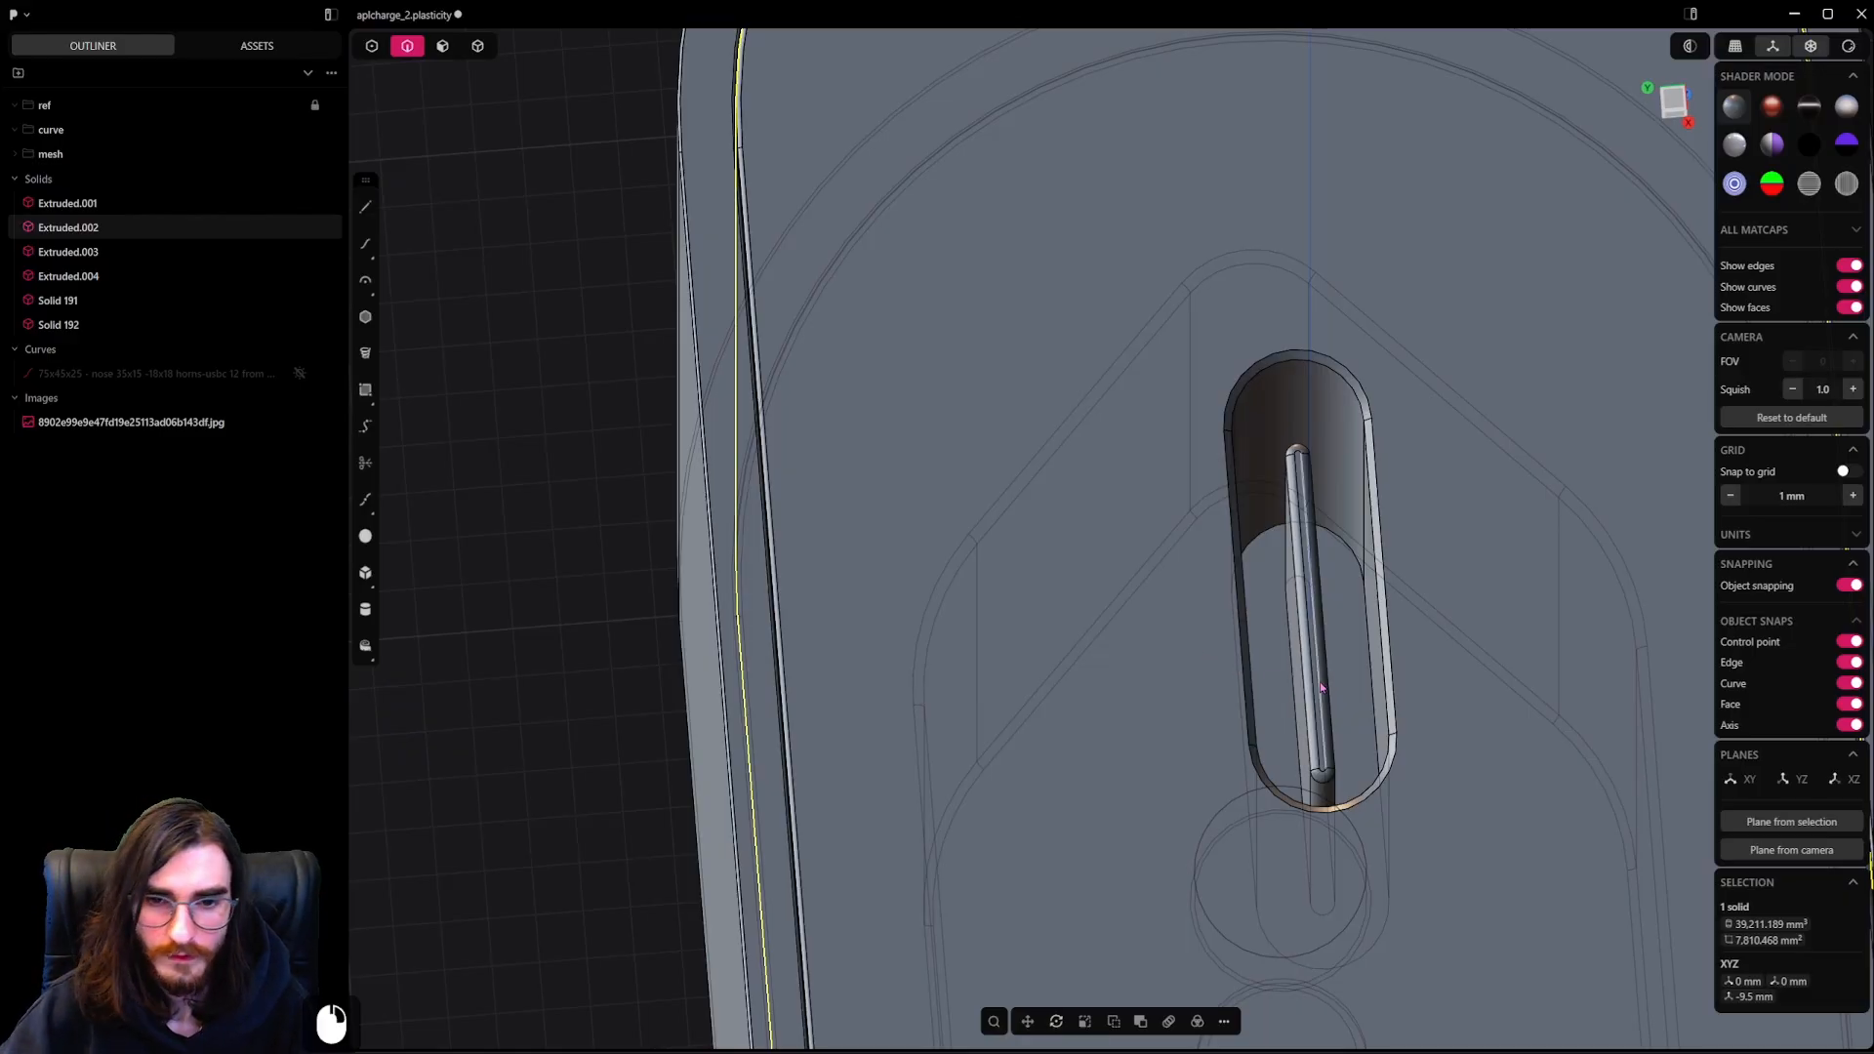
Examine the charger from below and from the side with its edges hidden, comparing it with the reference image
scroll(800, 613, "down", 5)
middle_click_drag(1314, 536, 1215, 391)
scroll(1494, 629, "down", 6)
left_click(1480, 518)
scroll(1216, 391, "down", 5)
middle_click_drag(1354, 572, 1067, 527)
key("6")
scroll(1261, 566, "down", 2)
middle_click_drag(1573, 573, 766, 222, "shift")
scroll(1136, 633, "up", 4)
middle_click_drag(1138, 632, 1105, 699)
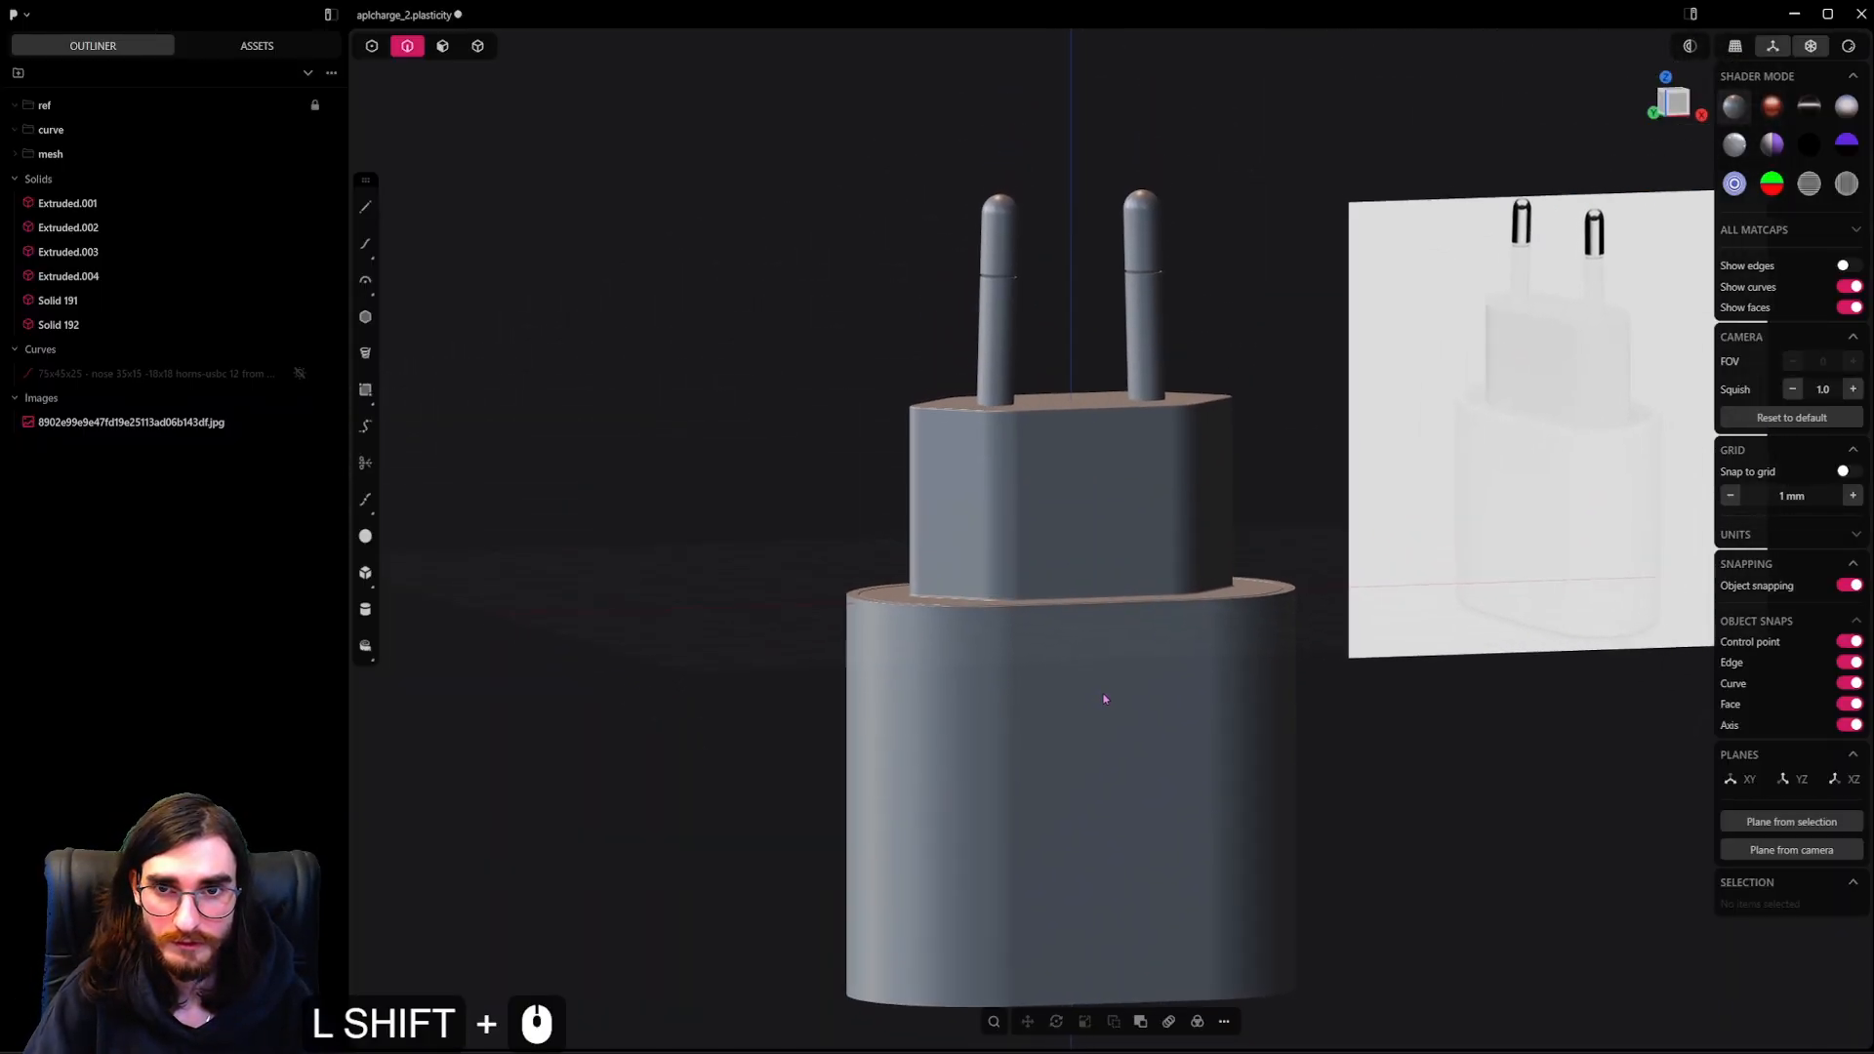
Try to fillet the lower edge of one pin's domed tip section by about 0.15 mm
left_click(478, 46)
scroll(1007, 188, "up", 20)
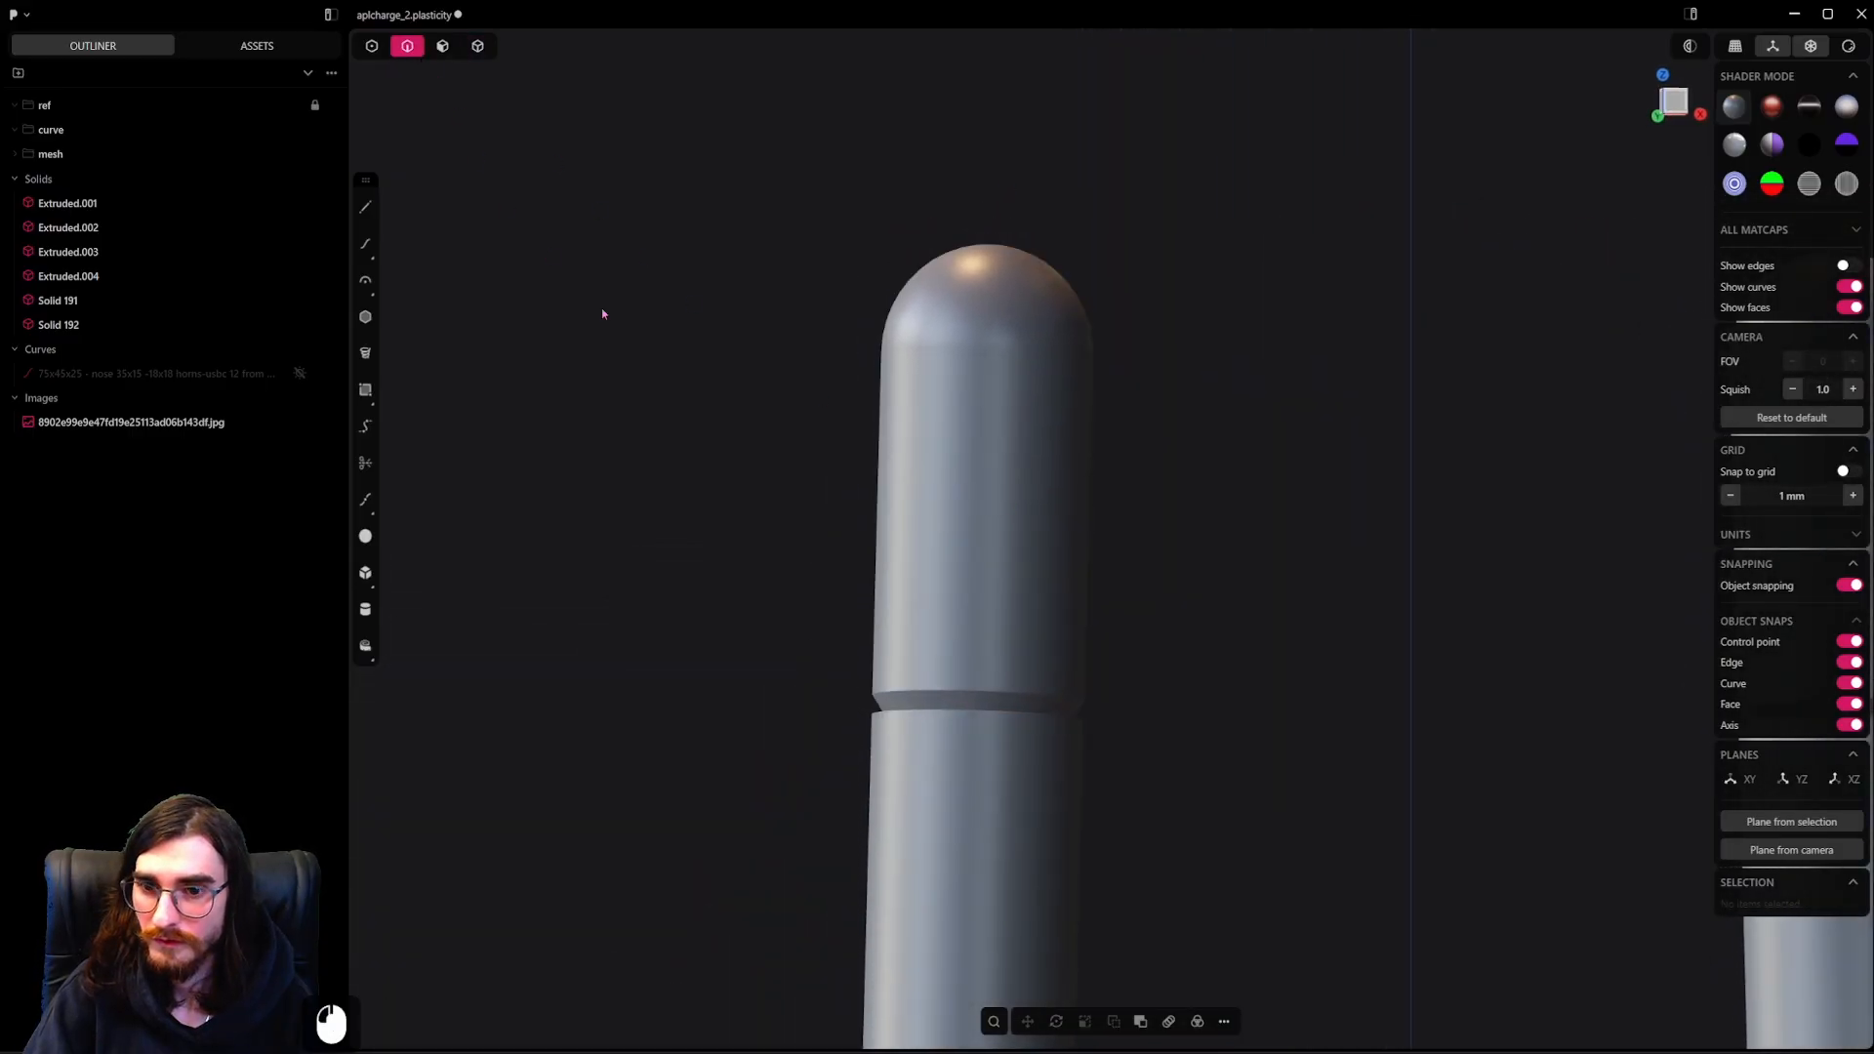
scroll(918, 557, "up", 5)
left_click(988, 730)
key("f")
scroll(1015, 740, "up", 5)
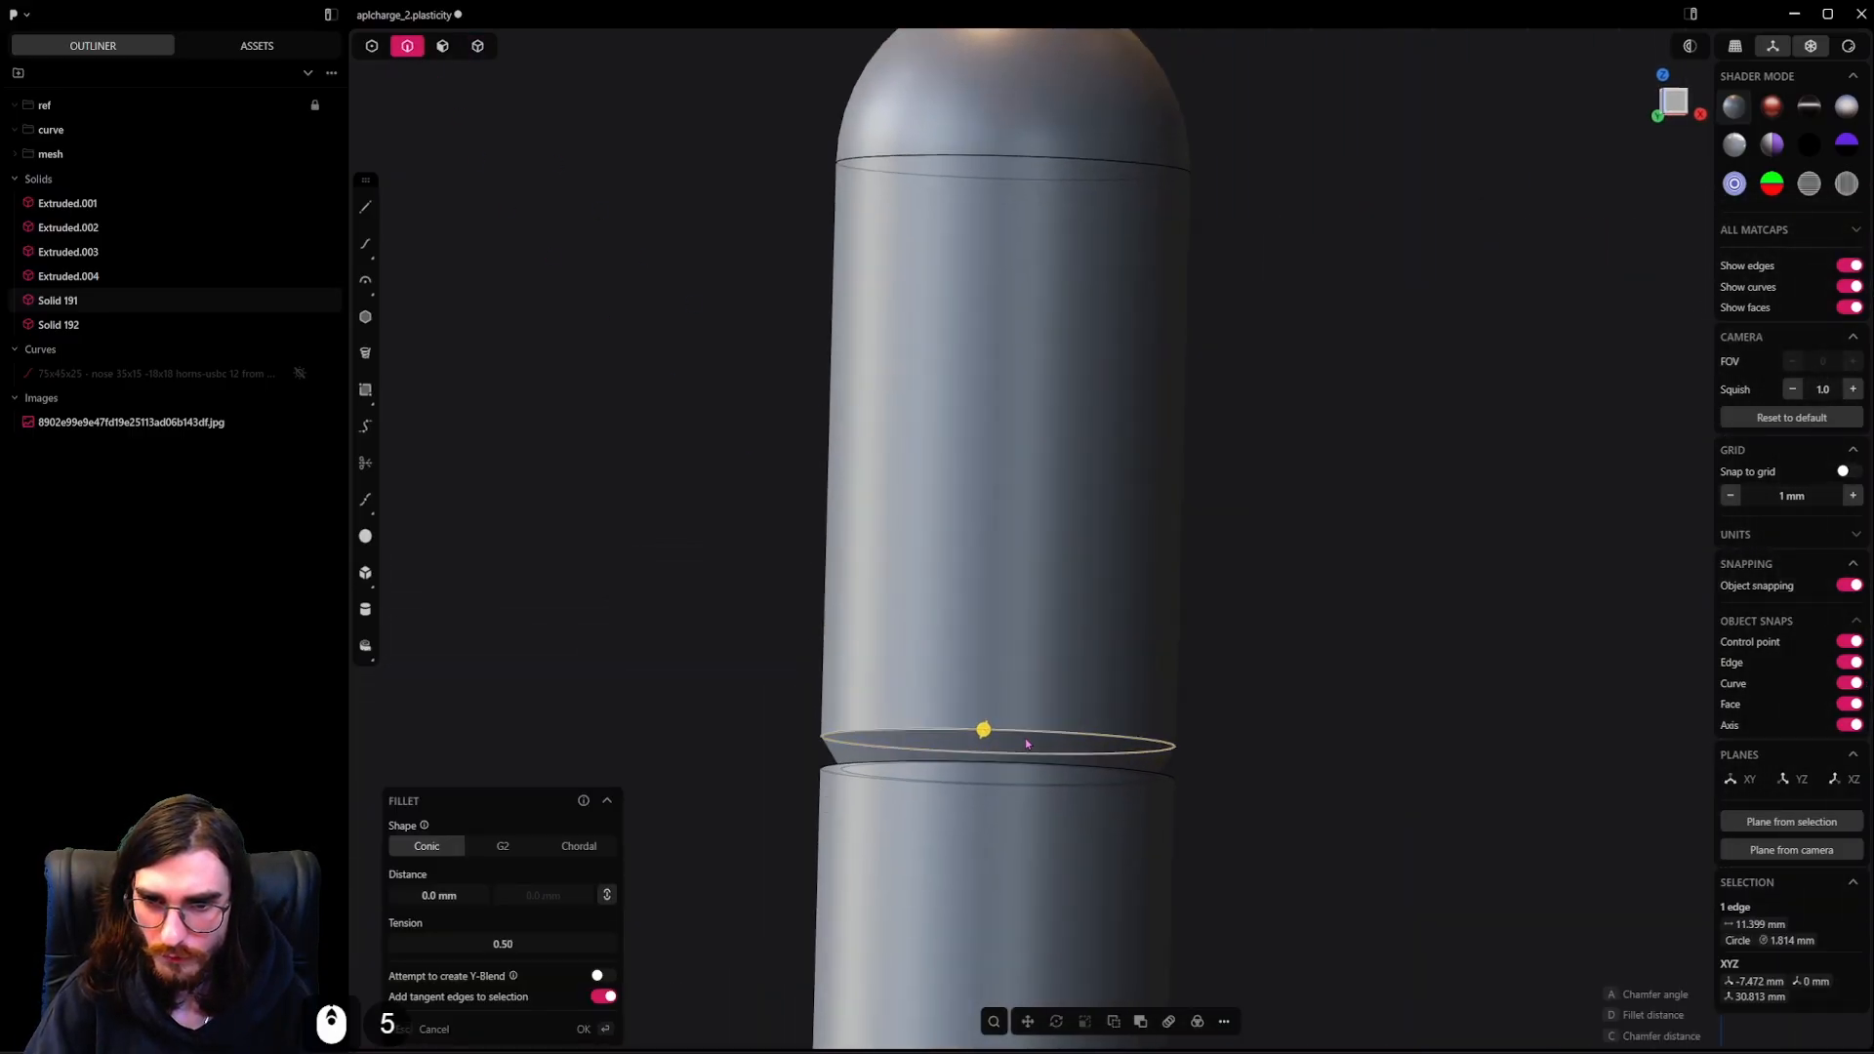
scroll(1025, 742, "up", 4)
middle_click_drag(1025, 742, 983, 749)
scroll(982, 746, "up", 4)
left_click_drag(976, 722, 968, 736, "shift")
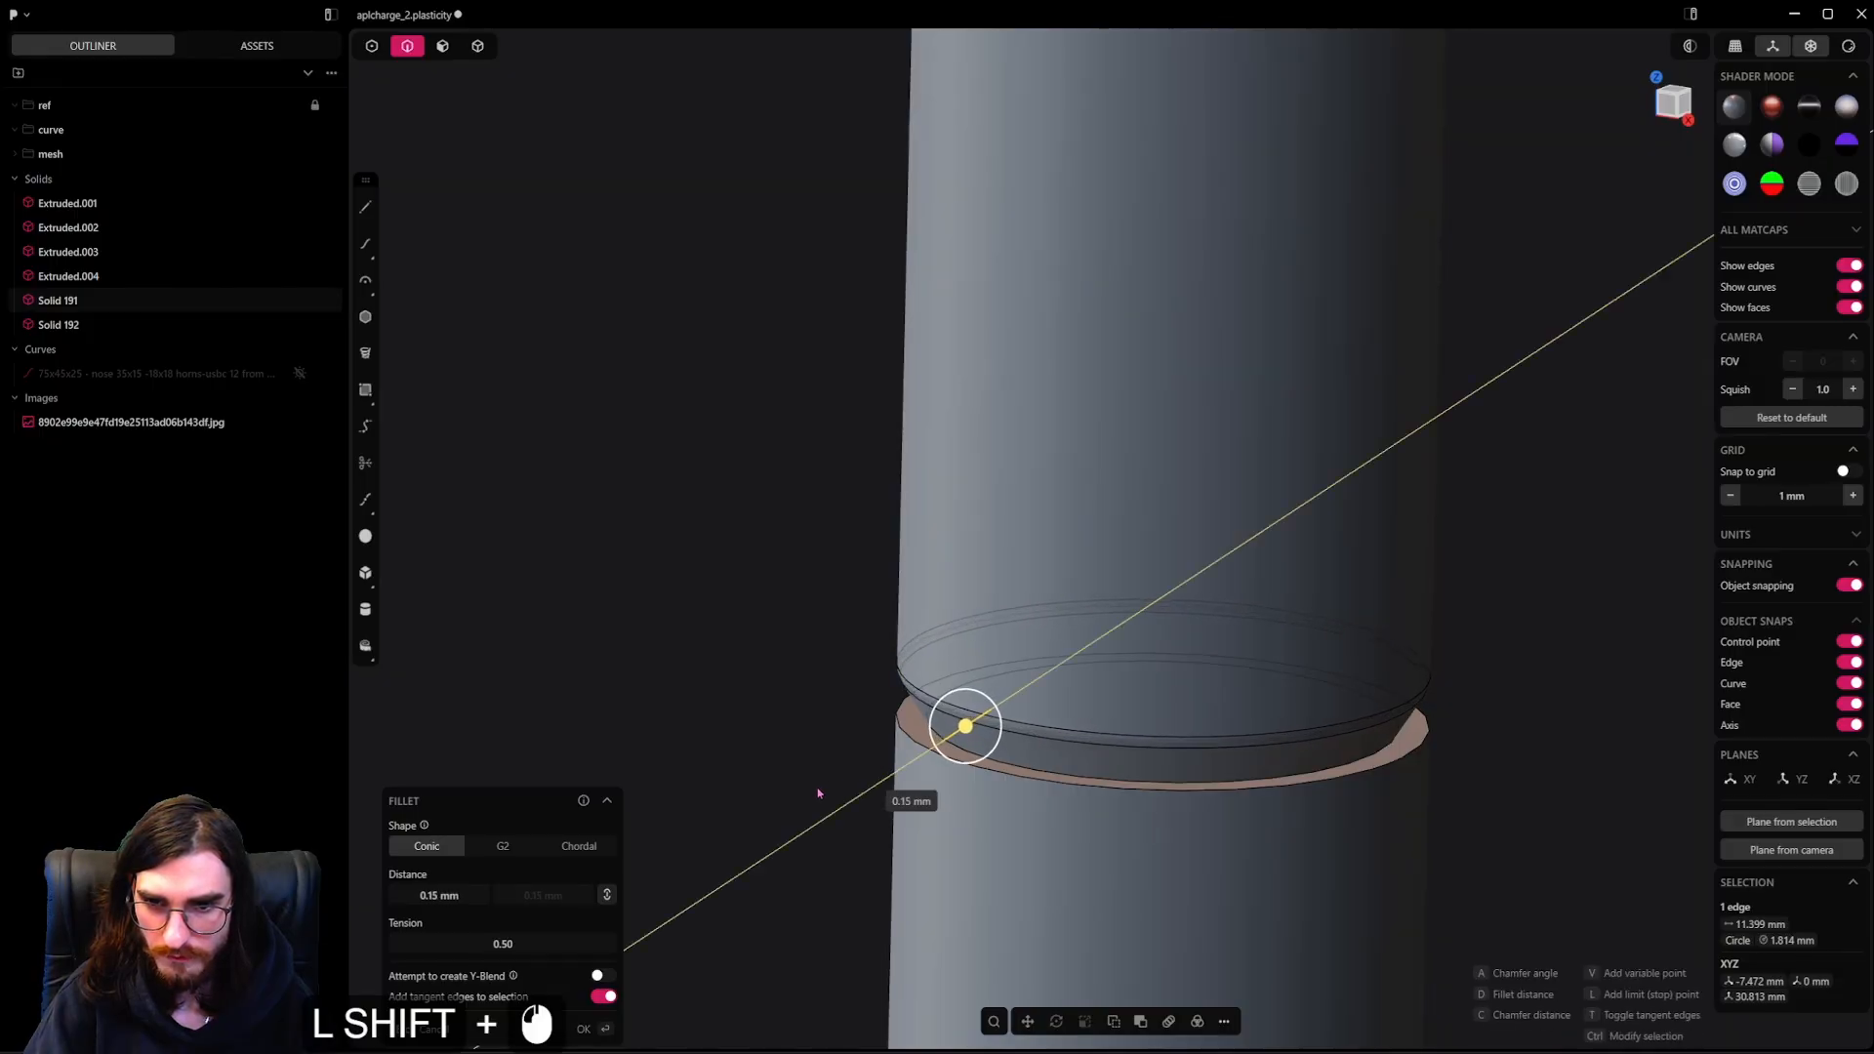
right_click(1113, 725)
scroll(1133, 718, "down", 20)
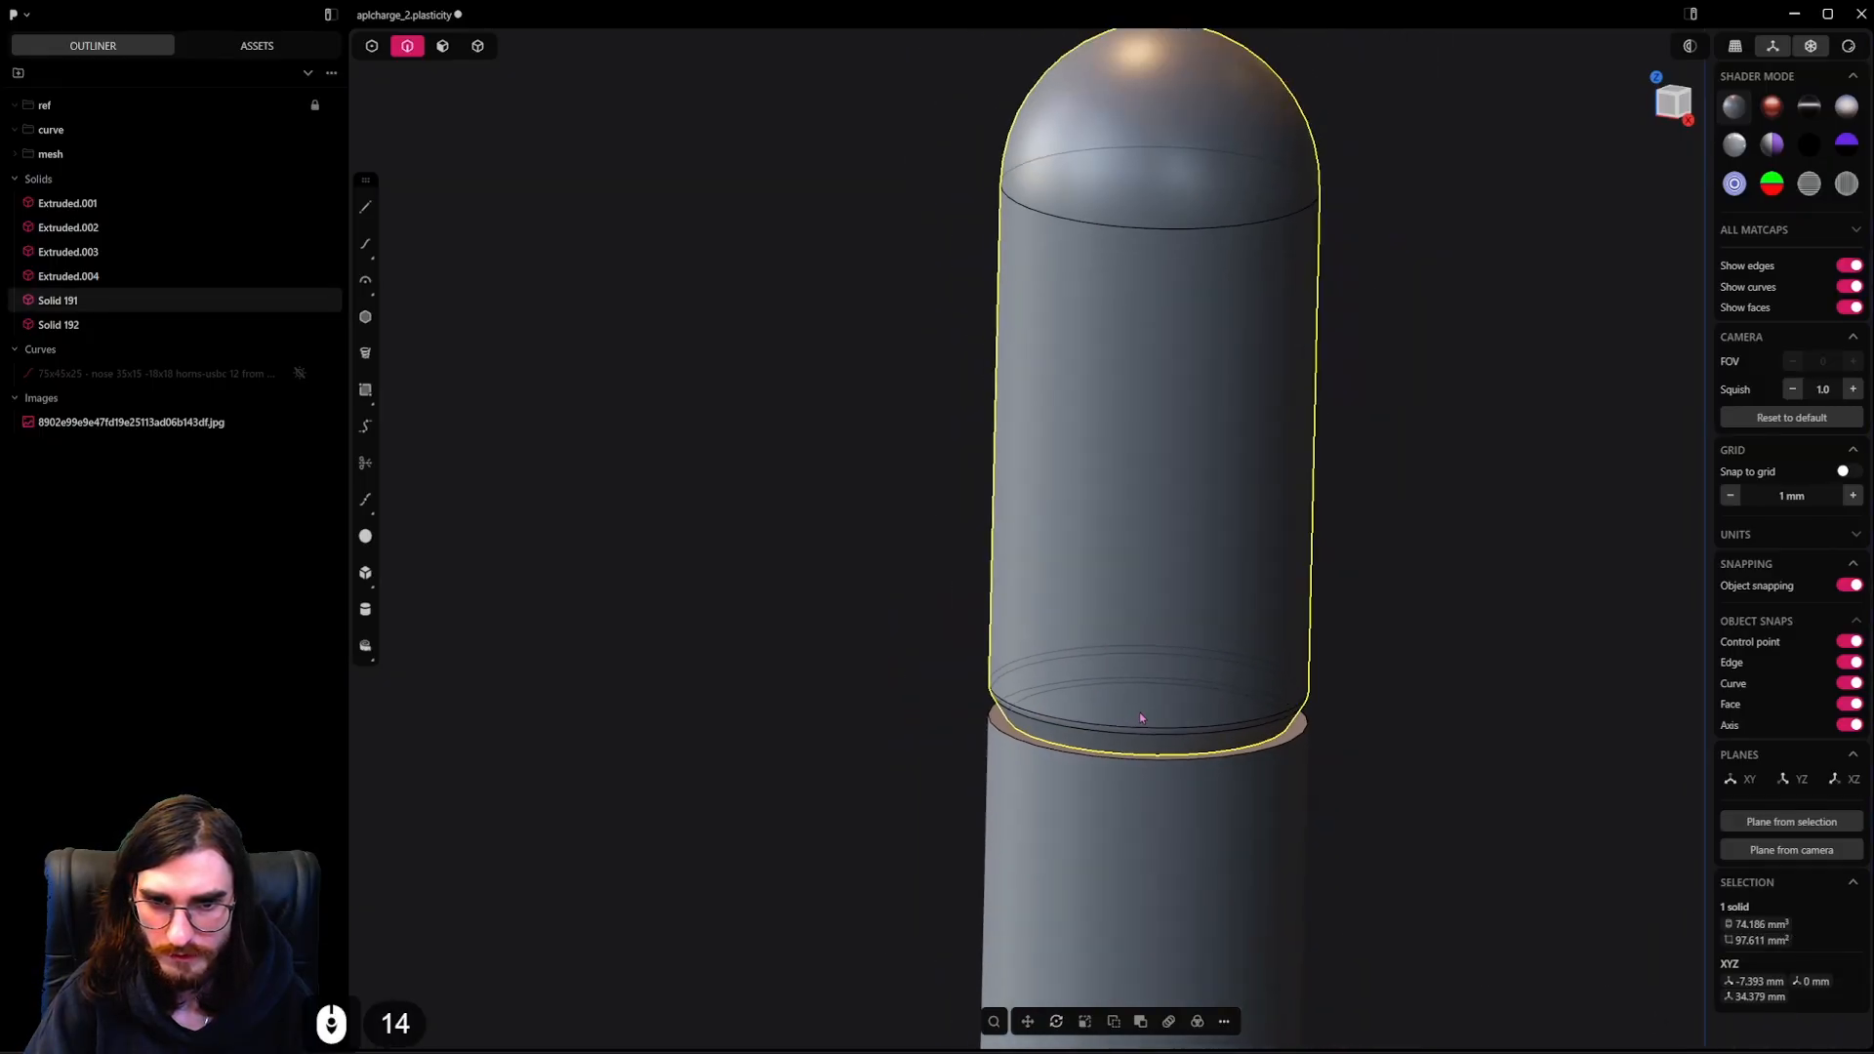
middle_click_drag(1142, 716, 988, 574, "shift")
key("ctrl+z")
Fillet the lower outer edges of both pins' domed tip sections together with a small radius
key("b")
middle_click_drag(1220, 617, 1083, 625, "shift")
left_click(1352, 648, "shift")
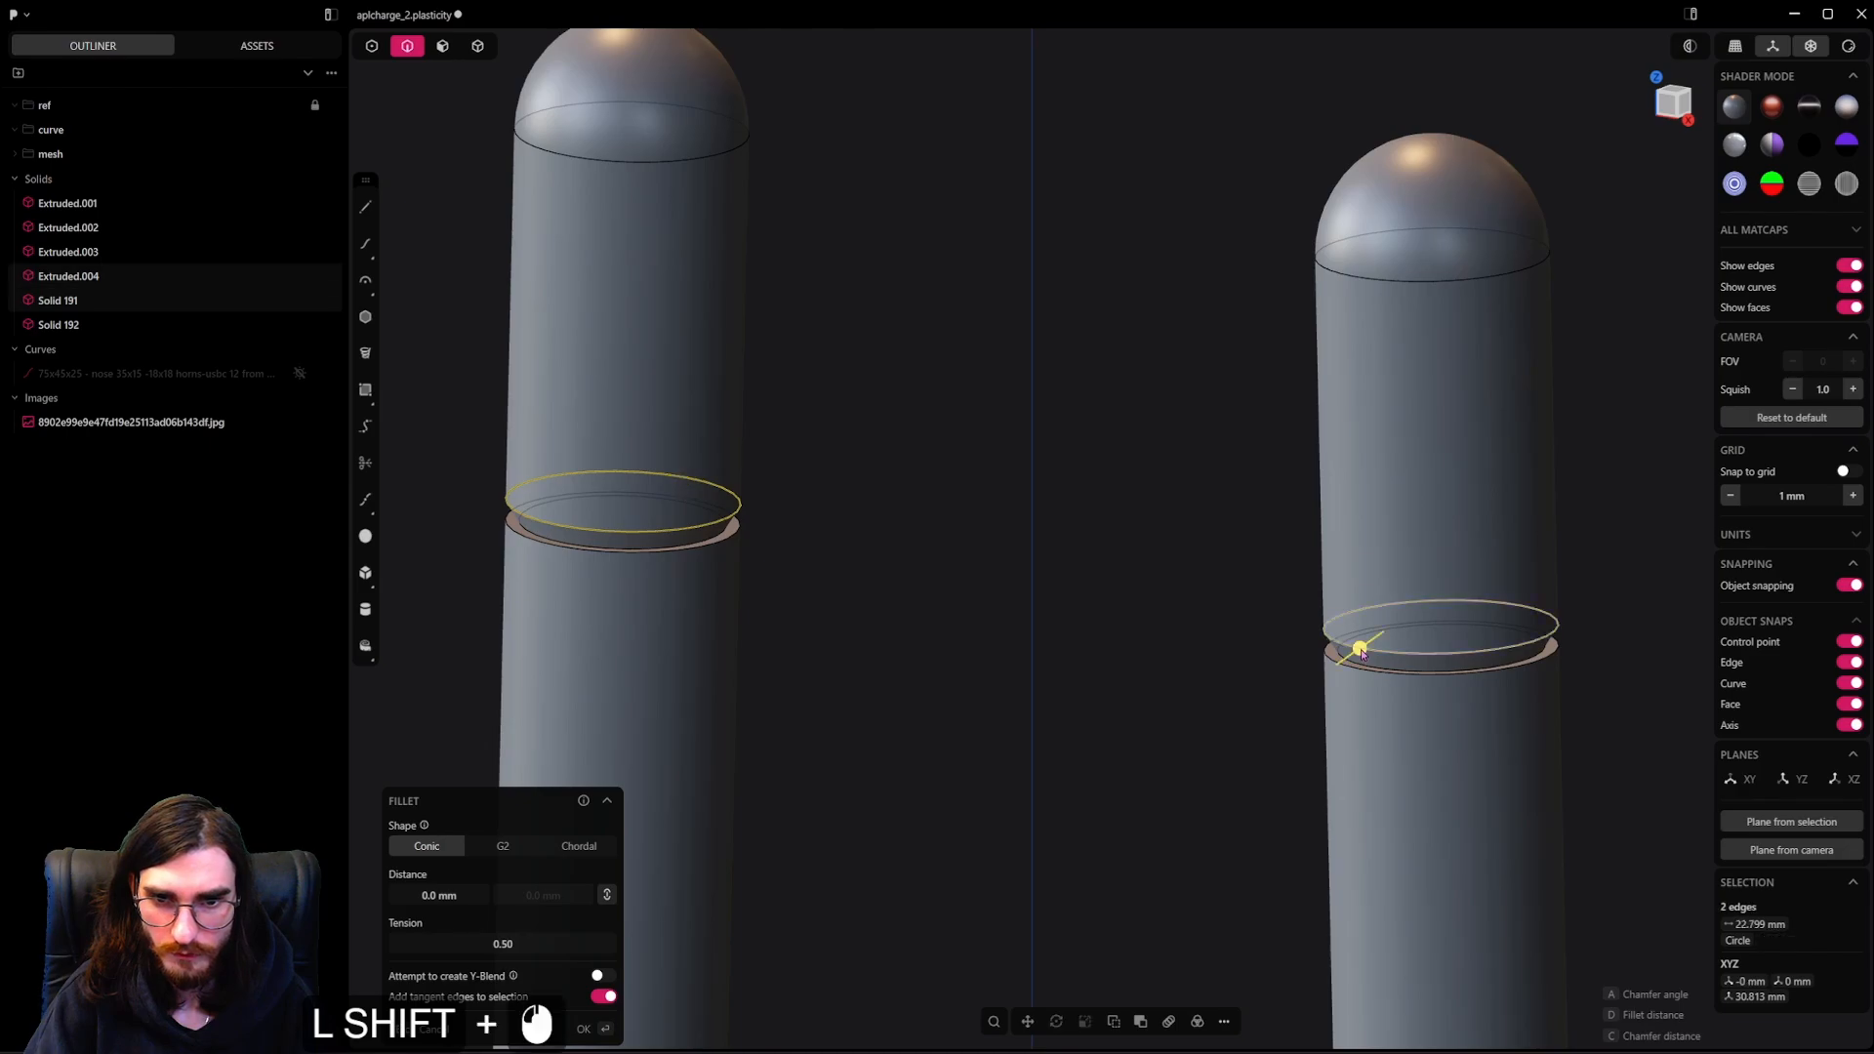
scroll(1359, 651, "up", 20)
left_click_drag(1363, 654, 1327, 665, "shift")
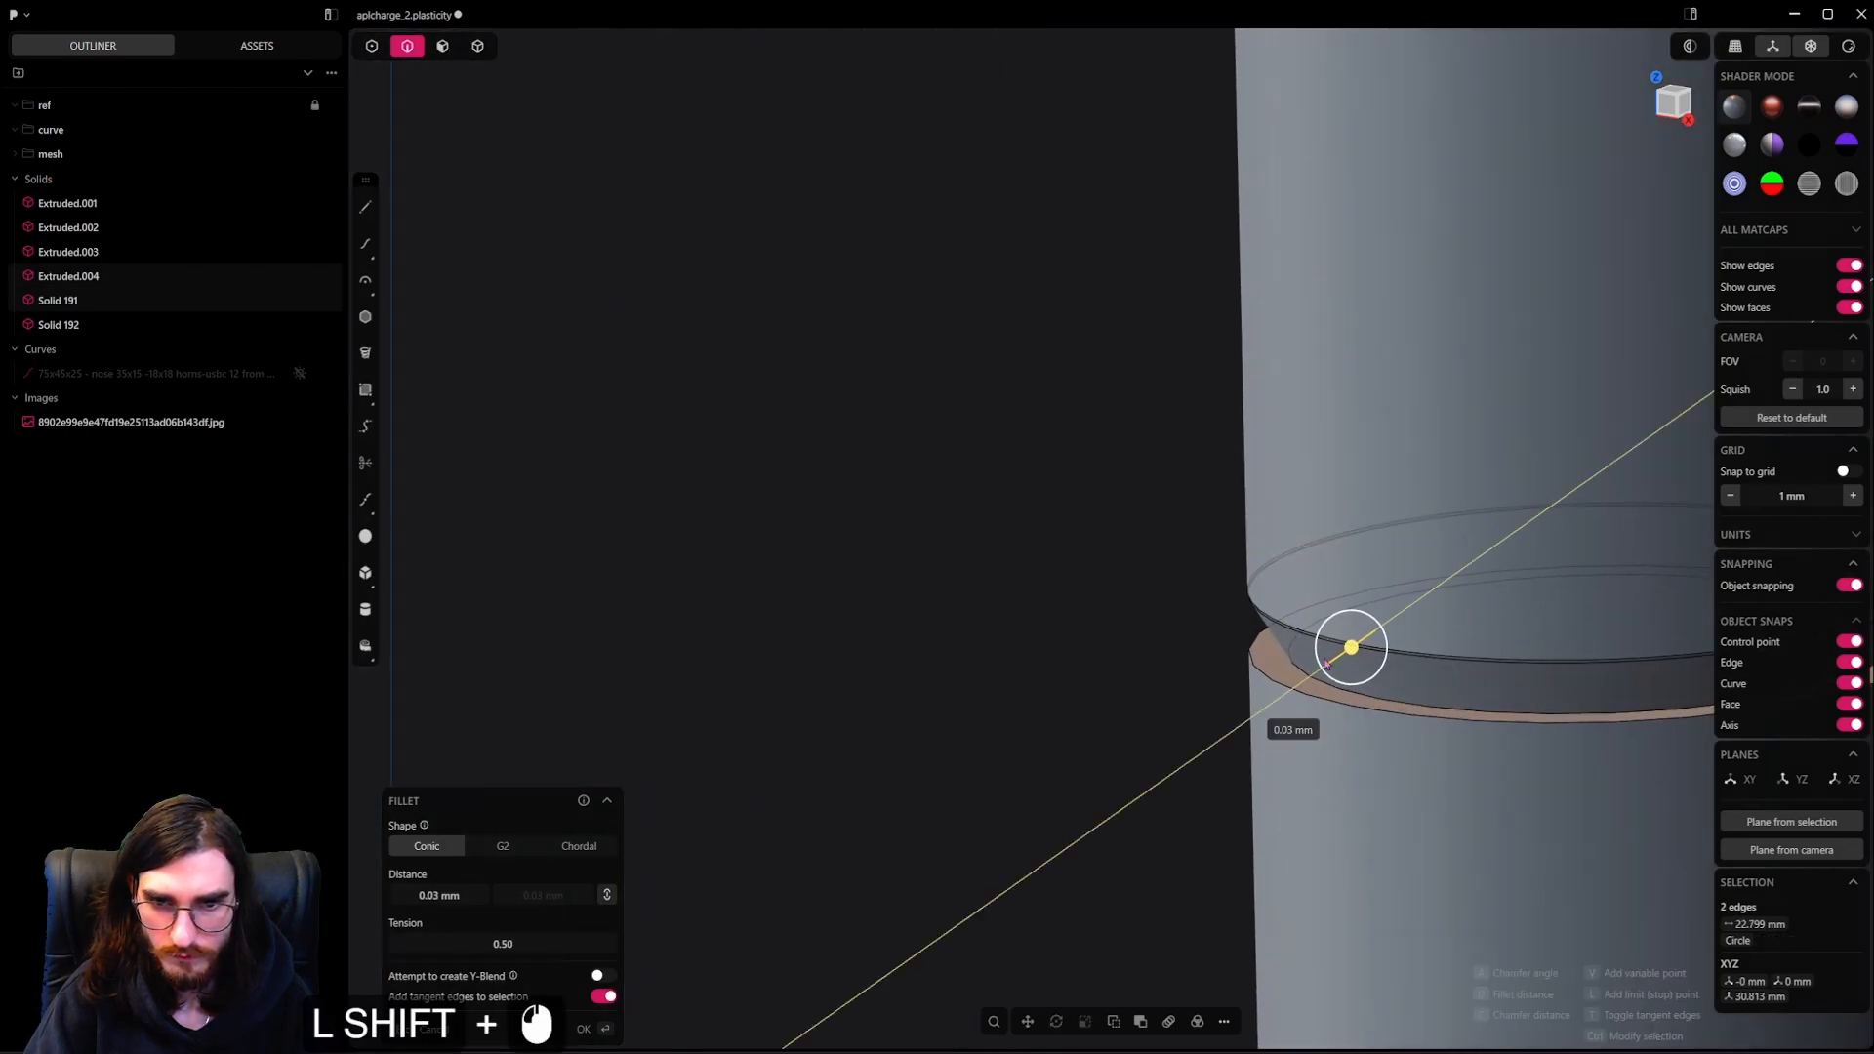
left_click_drag(1189, 712, 1196, 712, "shift")
right_click(1195, 712)
Fillet the upper outer edges of both lower pin shafts together, just below the tip grooves
left_click(1274, 681, "alt+shift")
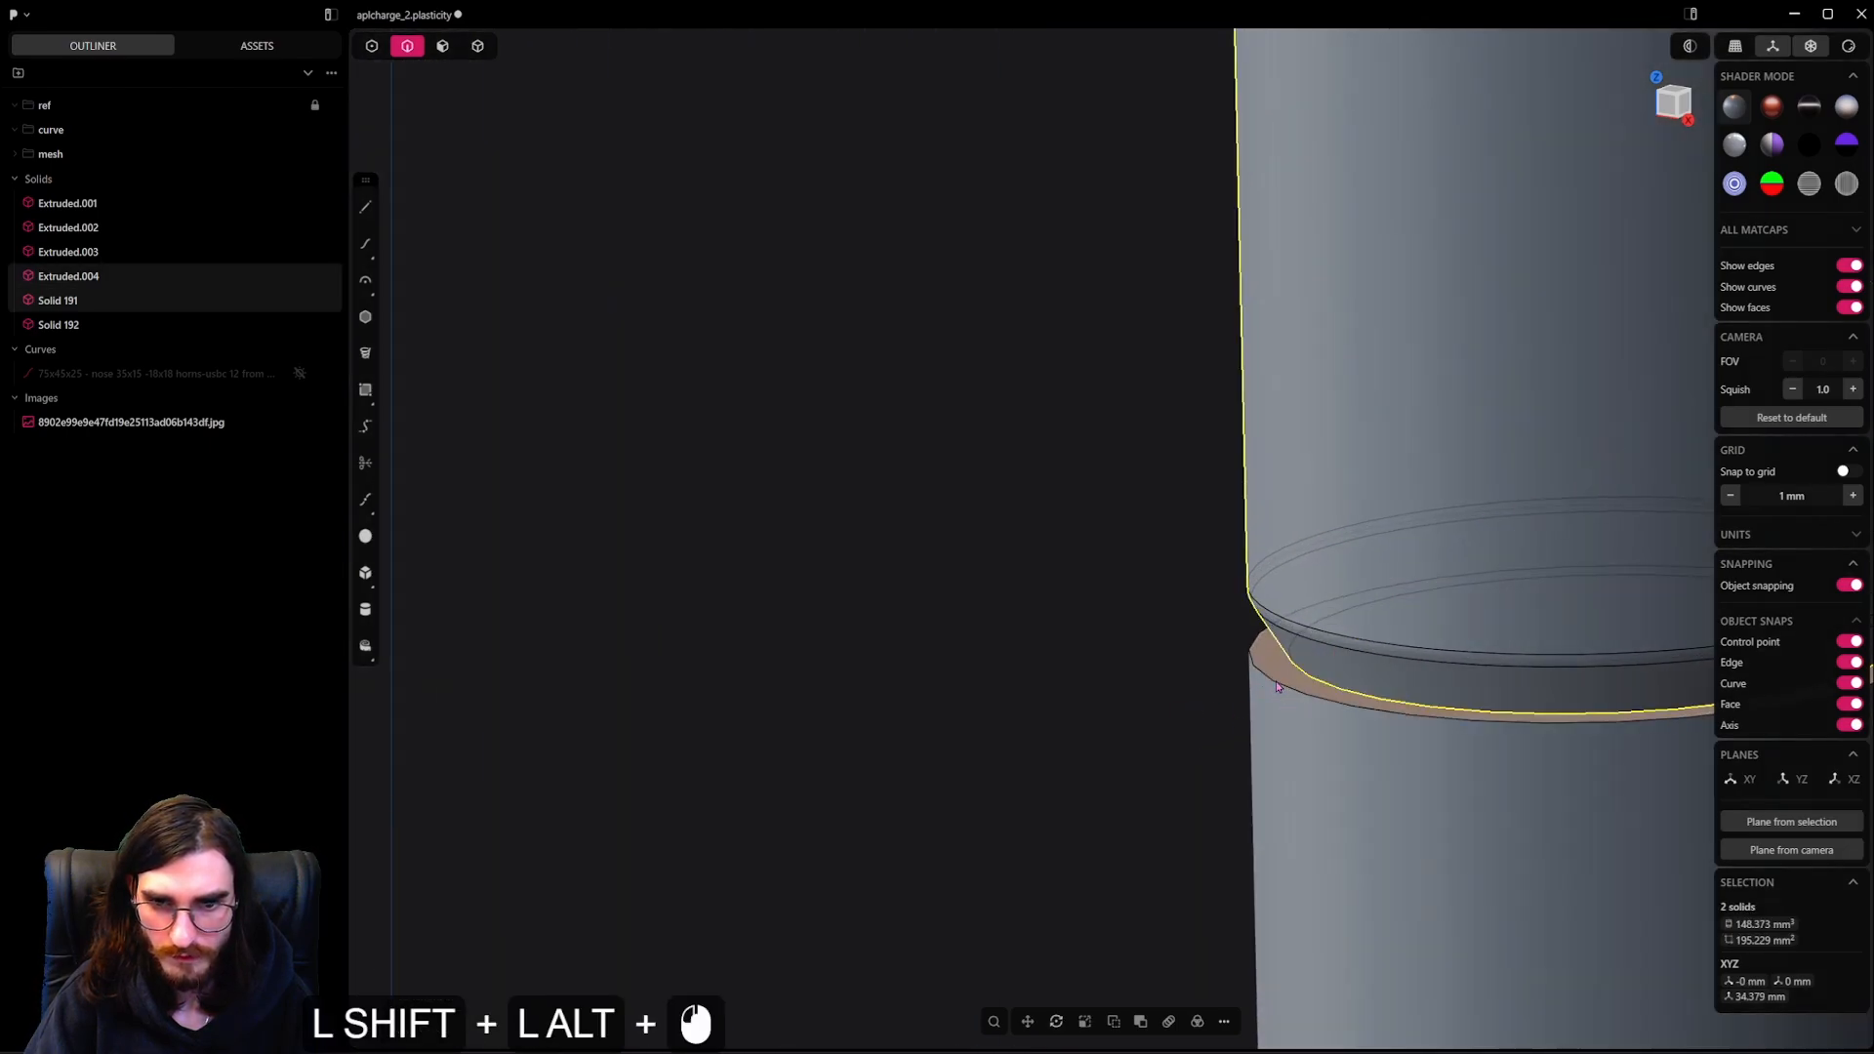
key("b")
scroll(1190, 684, "down", 7)
middle_click_drag(834, 656, 1191, 478, "shift")
middle_click_drag(689, 654, 1309, 576, "shift")
middle_click_drag(606, 554, 1009, 707, "shift")
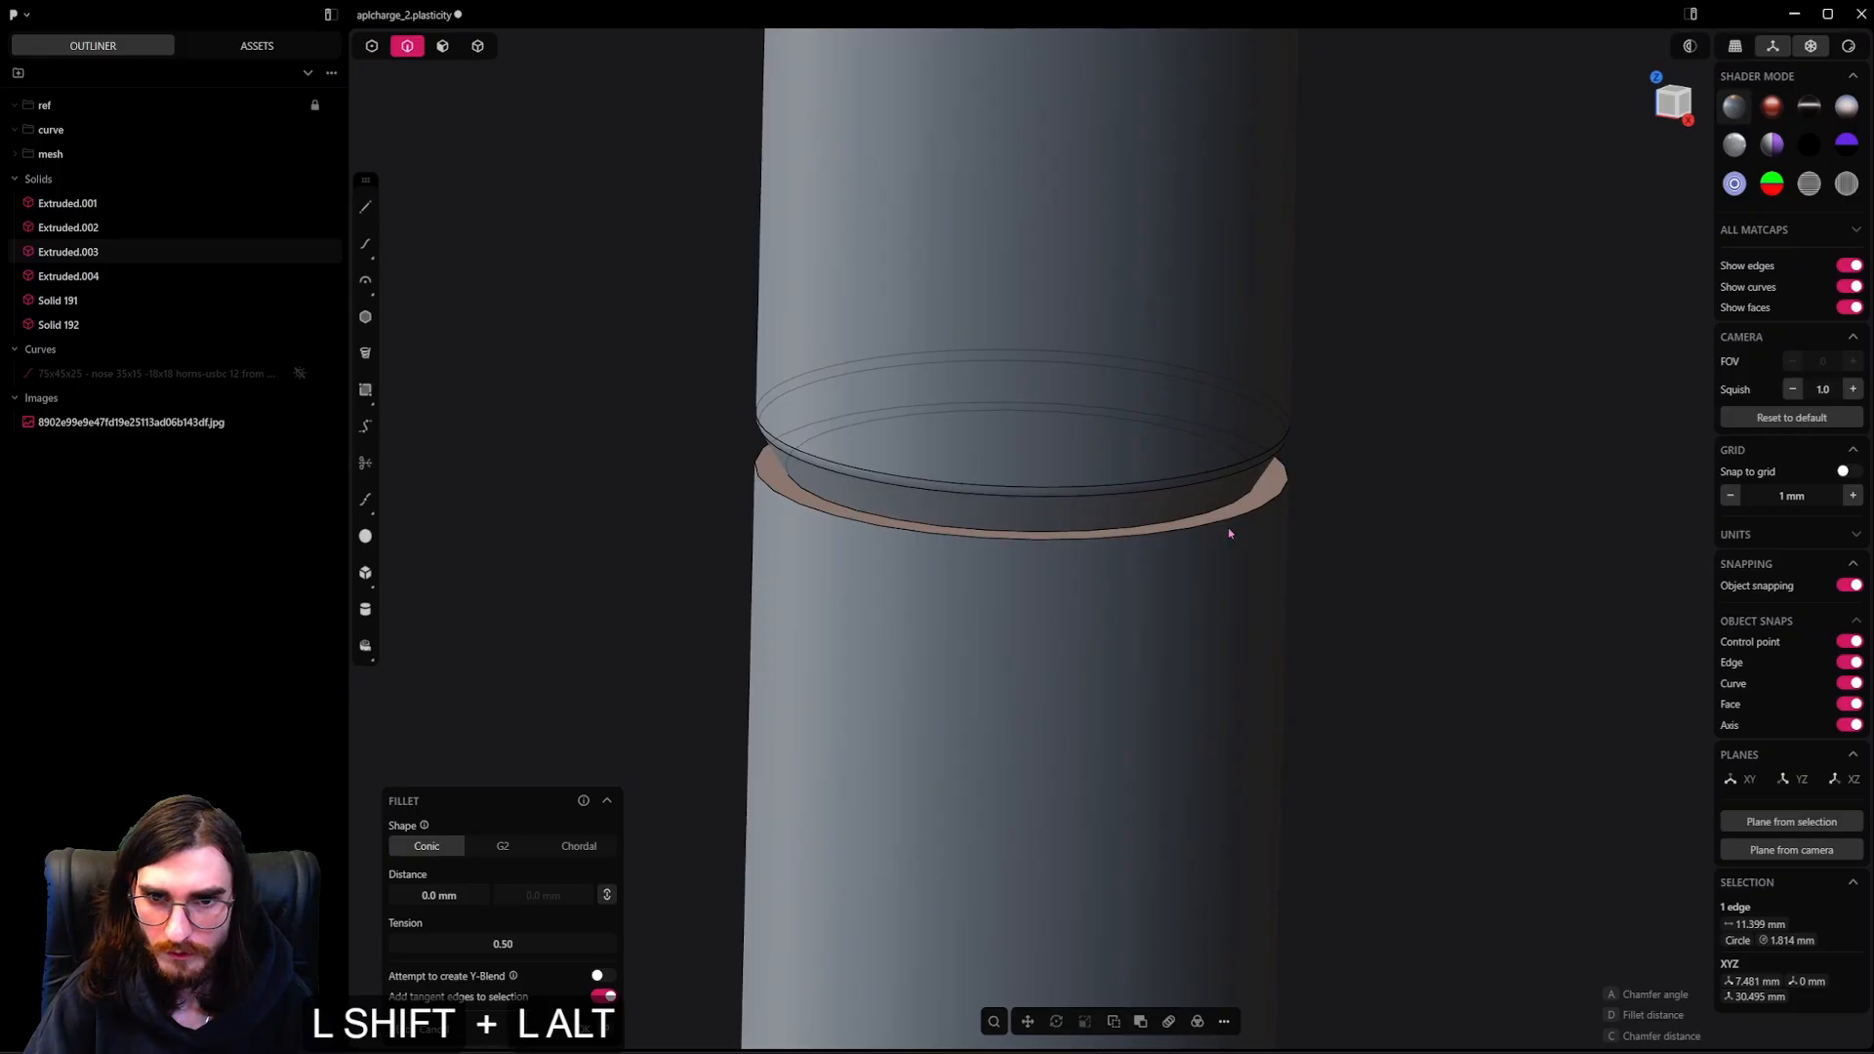
scroll(1244, 522, "up", 7)
left_click_drag(1239, 511, 1360, 469, "shift")
right_click(1360, 469)
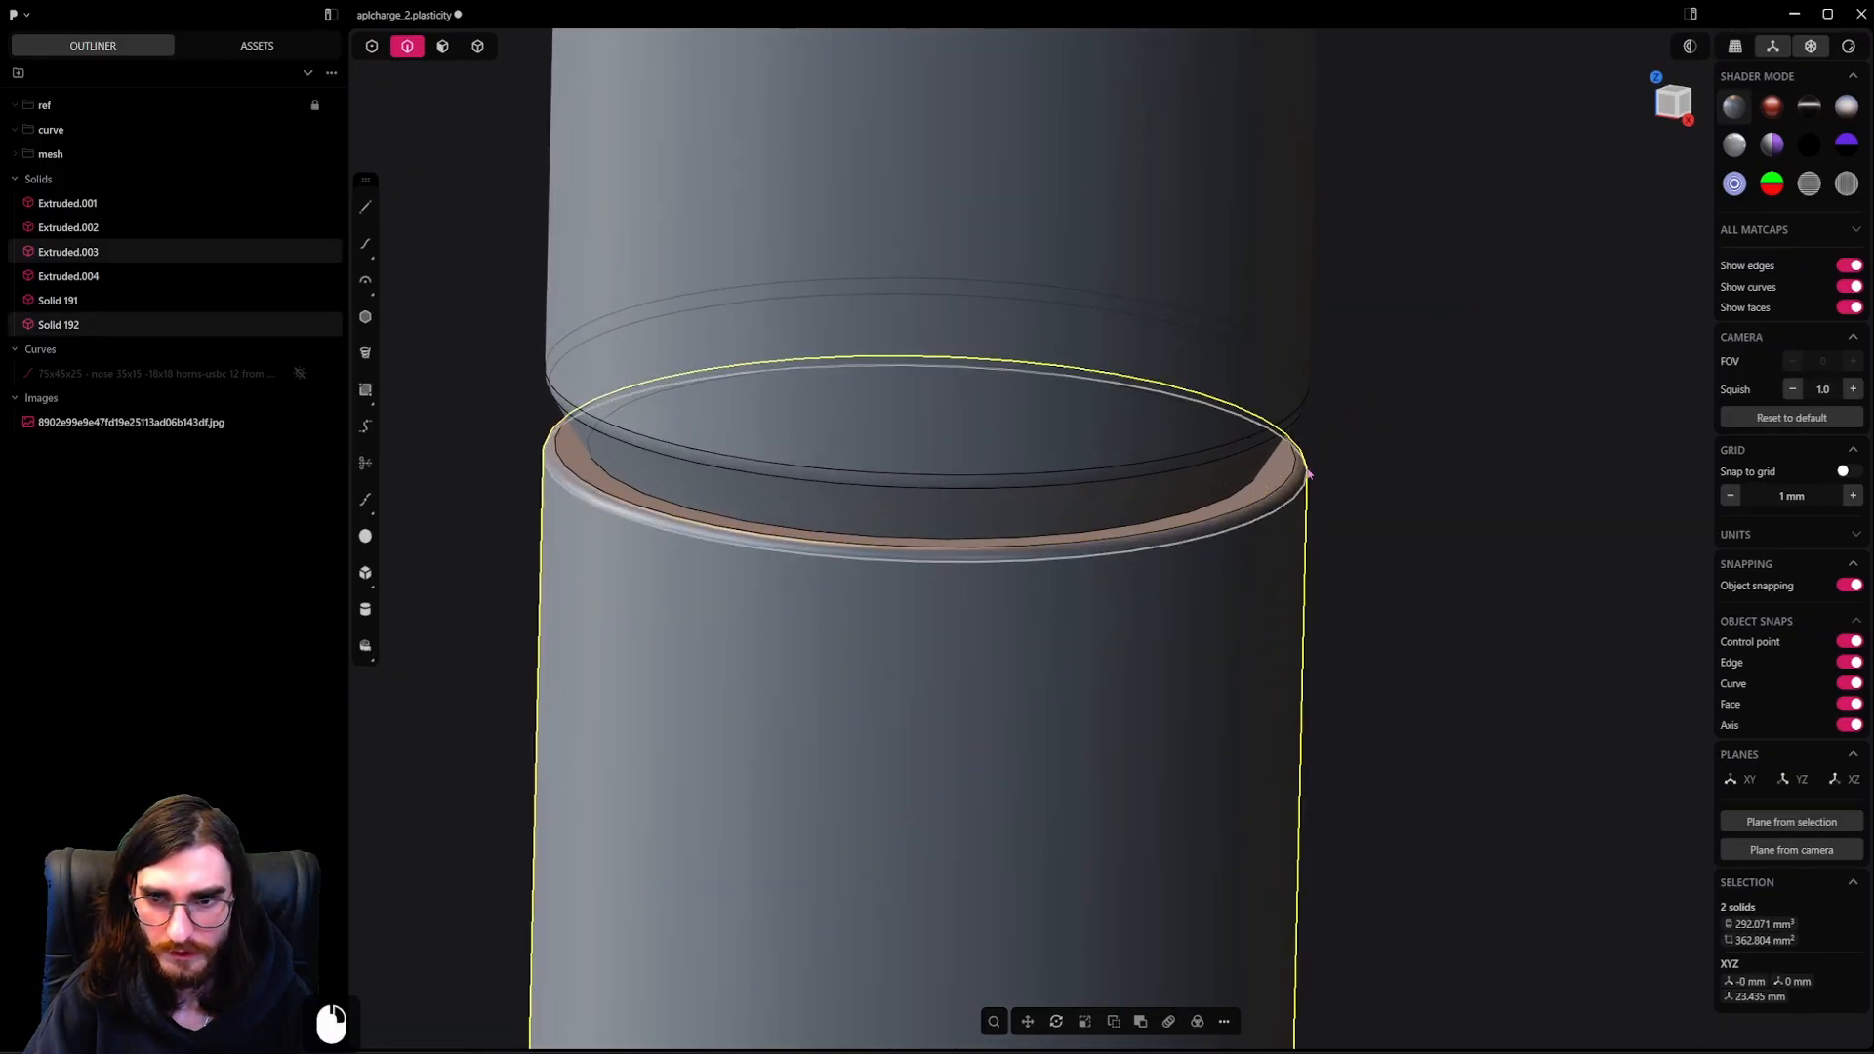
Examine the rounded pin grooves up close, and compare the whole charger with the reference image
scroll(1203, 584, "down", 6)
middle_click_drag(1203, 584, 773, 564, "shift")
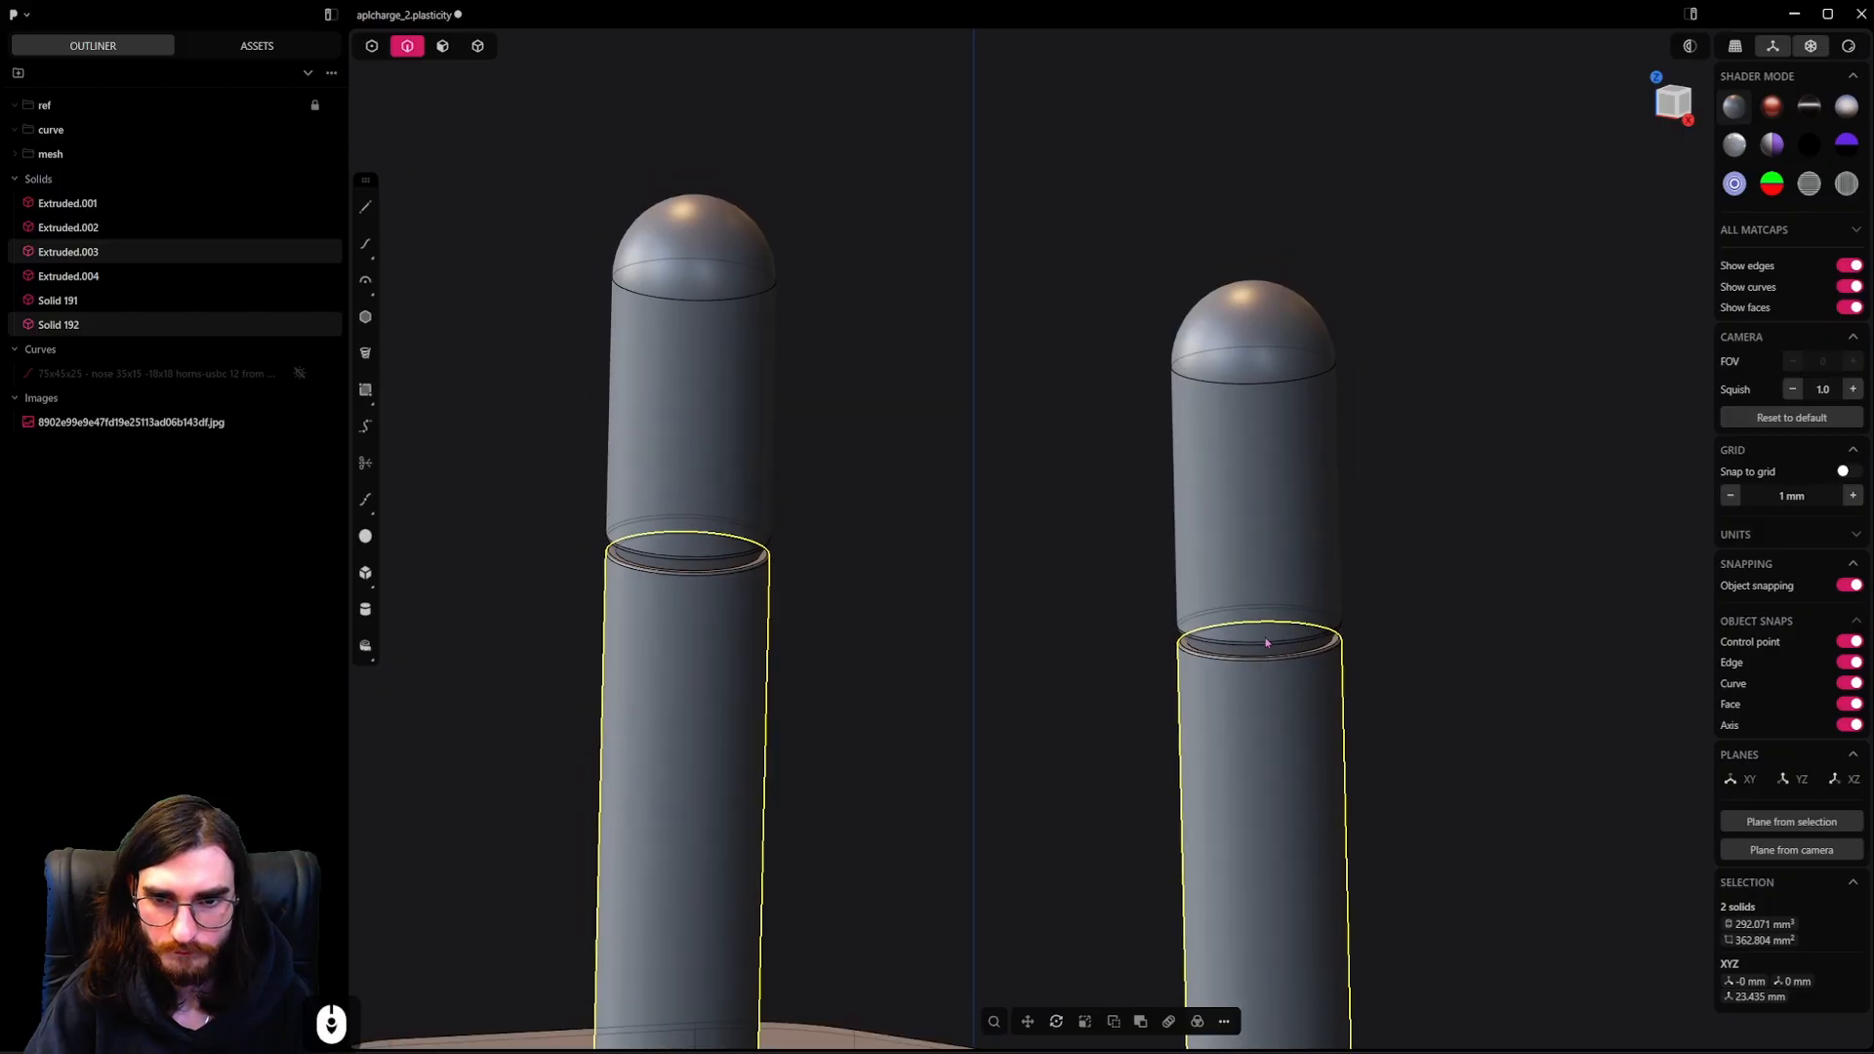
scroll(1290, 665, "up", 8)
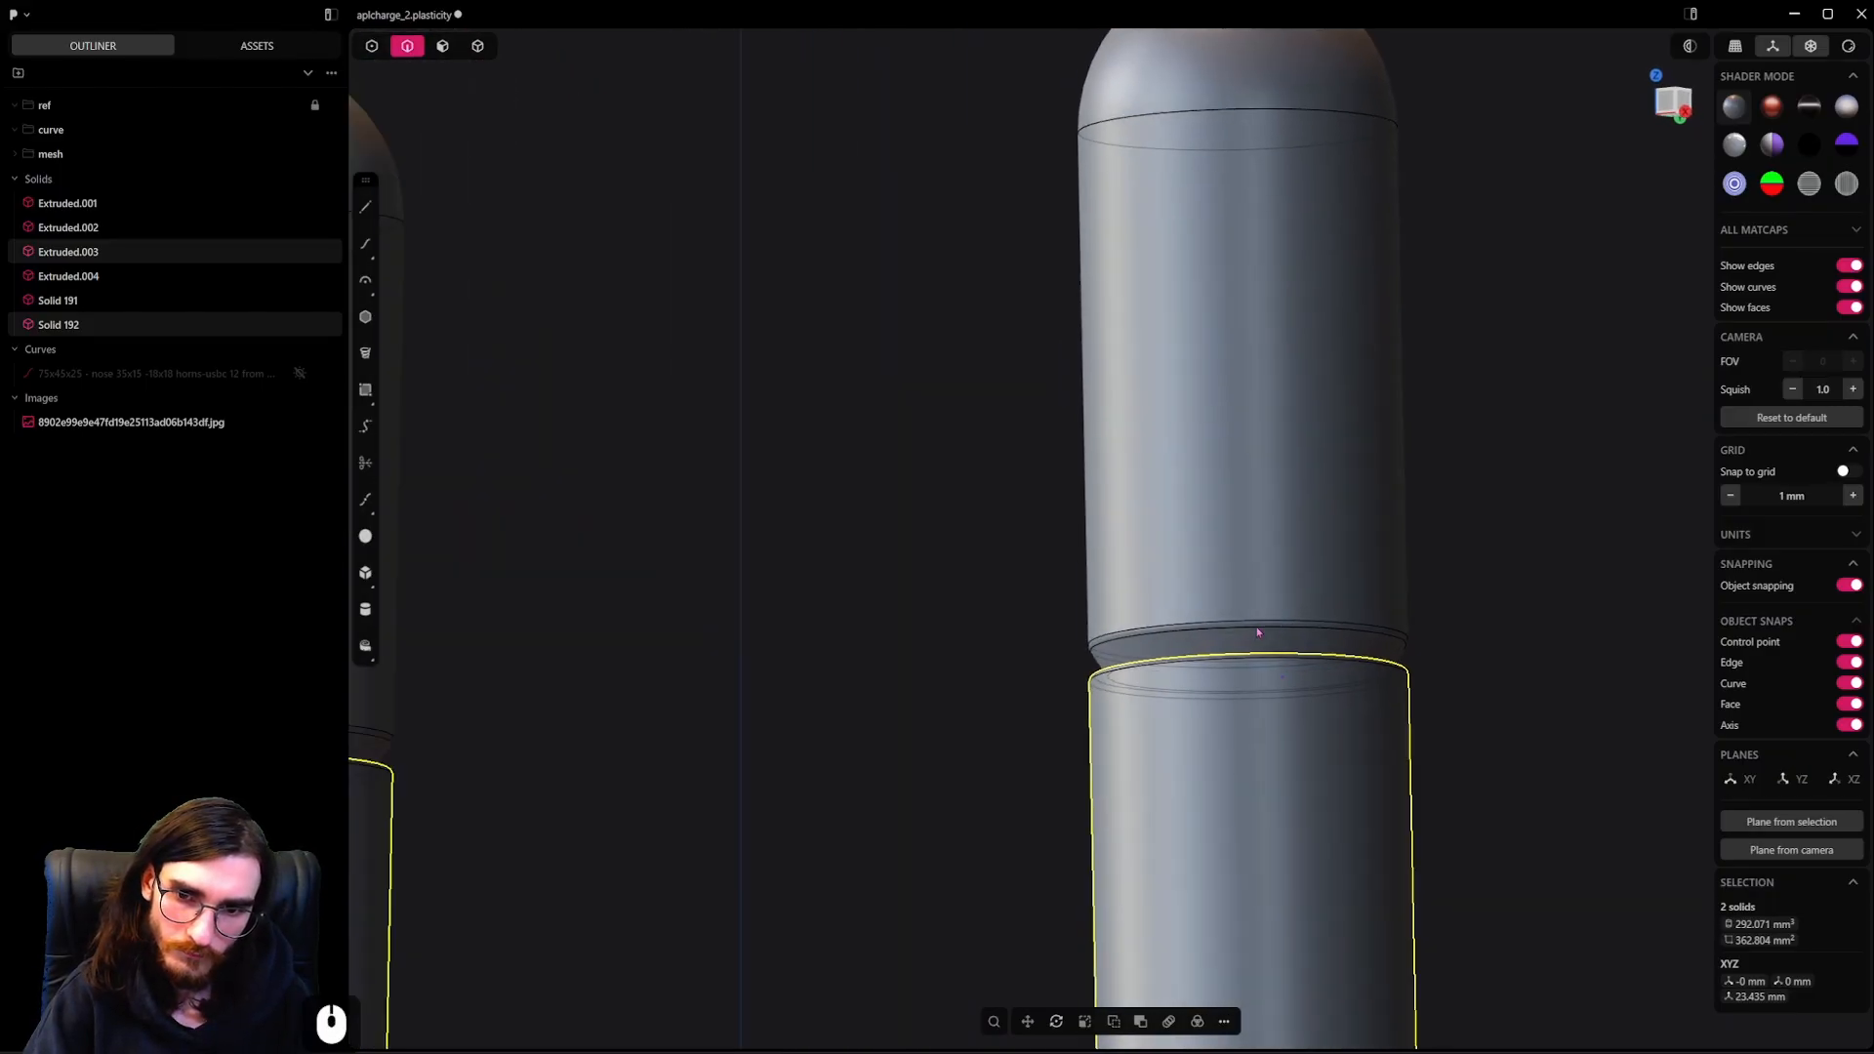
middle_click_drag(1259, 628, 1273, 664)
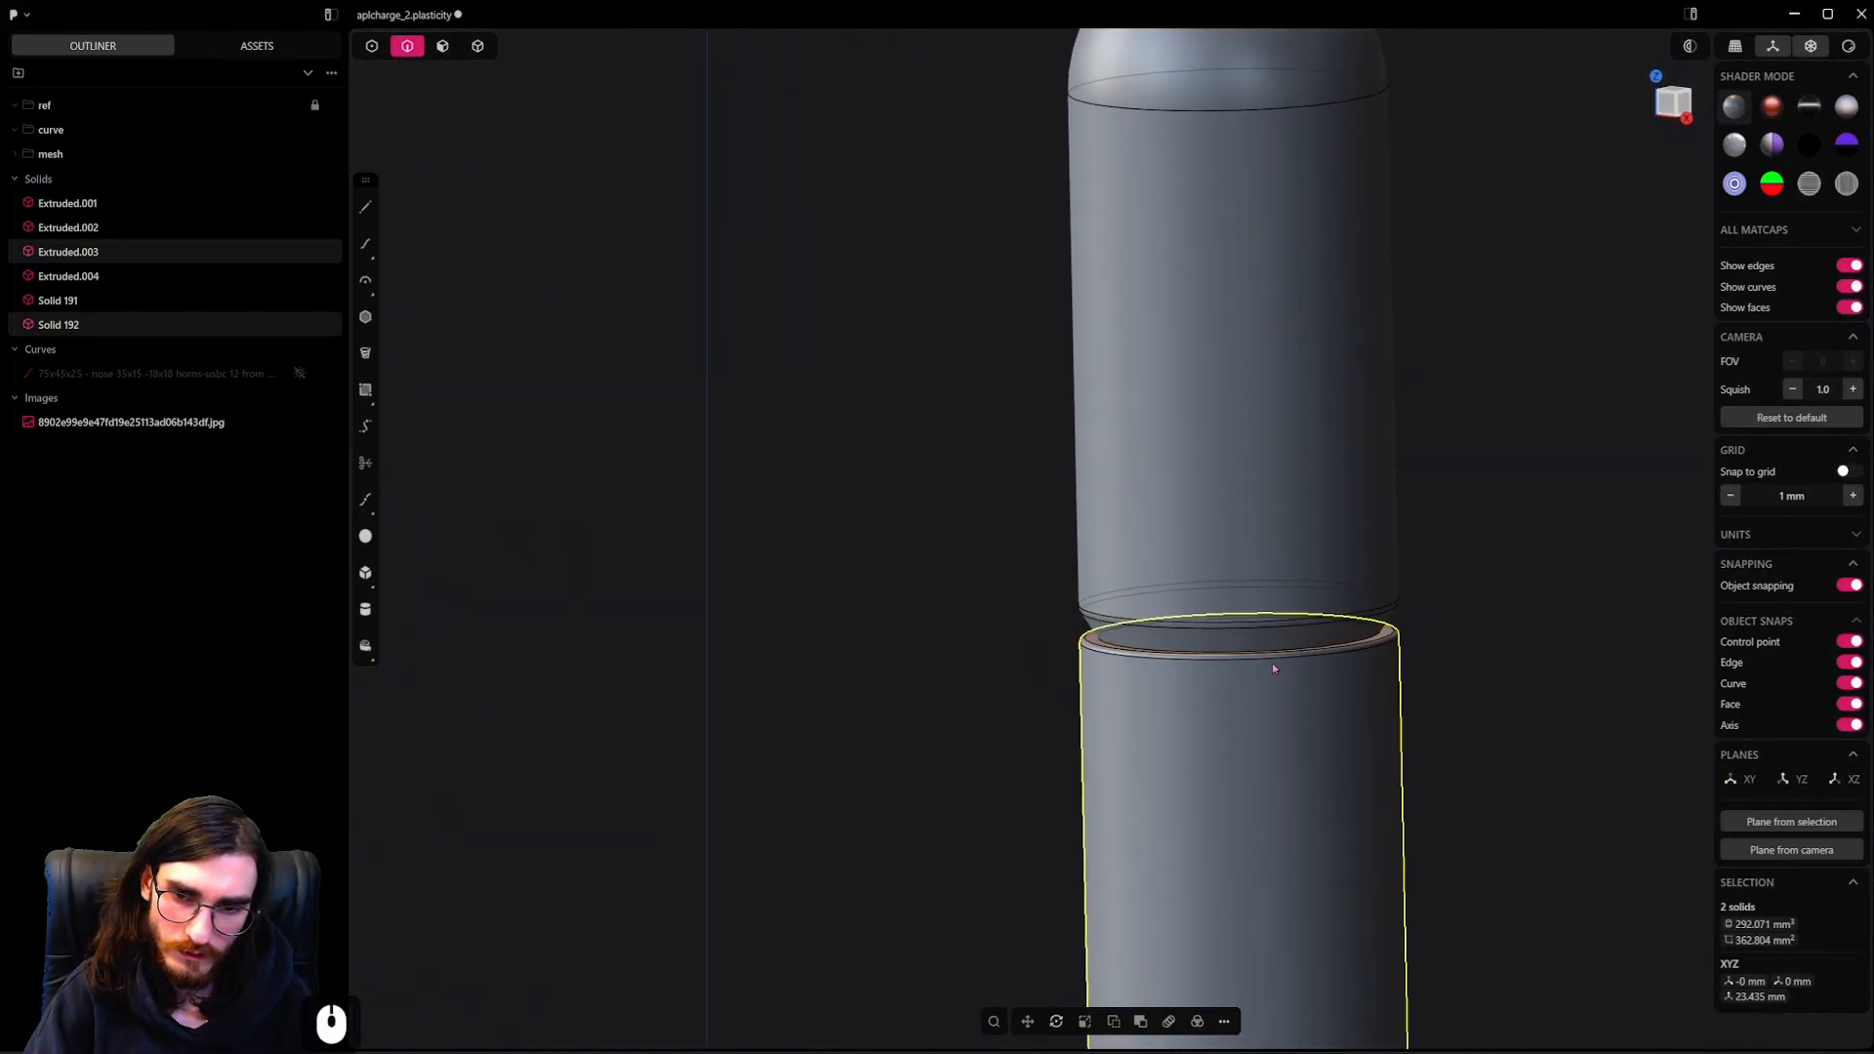
scroll(1273, 656, "down", 10)
scroll(1296, 627, "down", 10)
scroll(1234, 489, "down", 11)
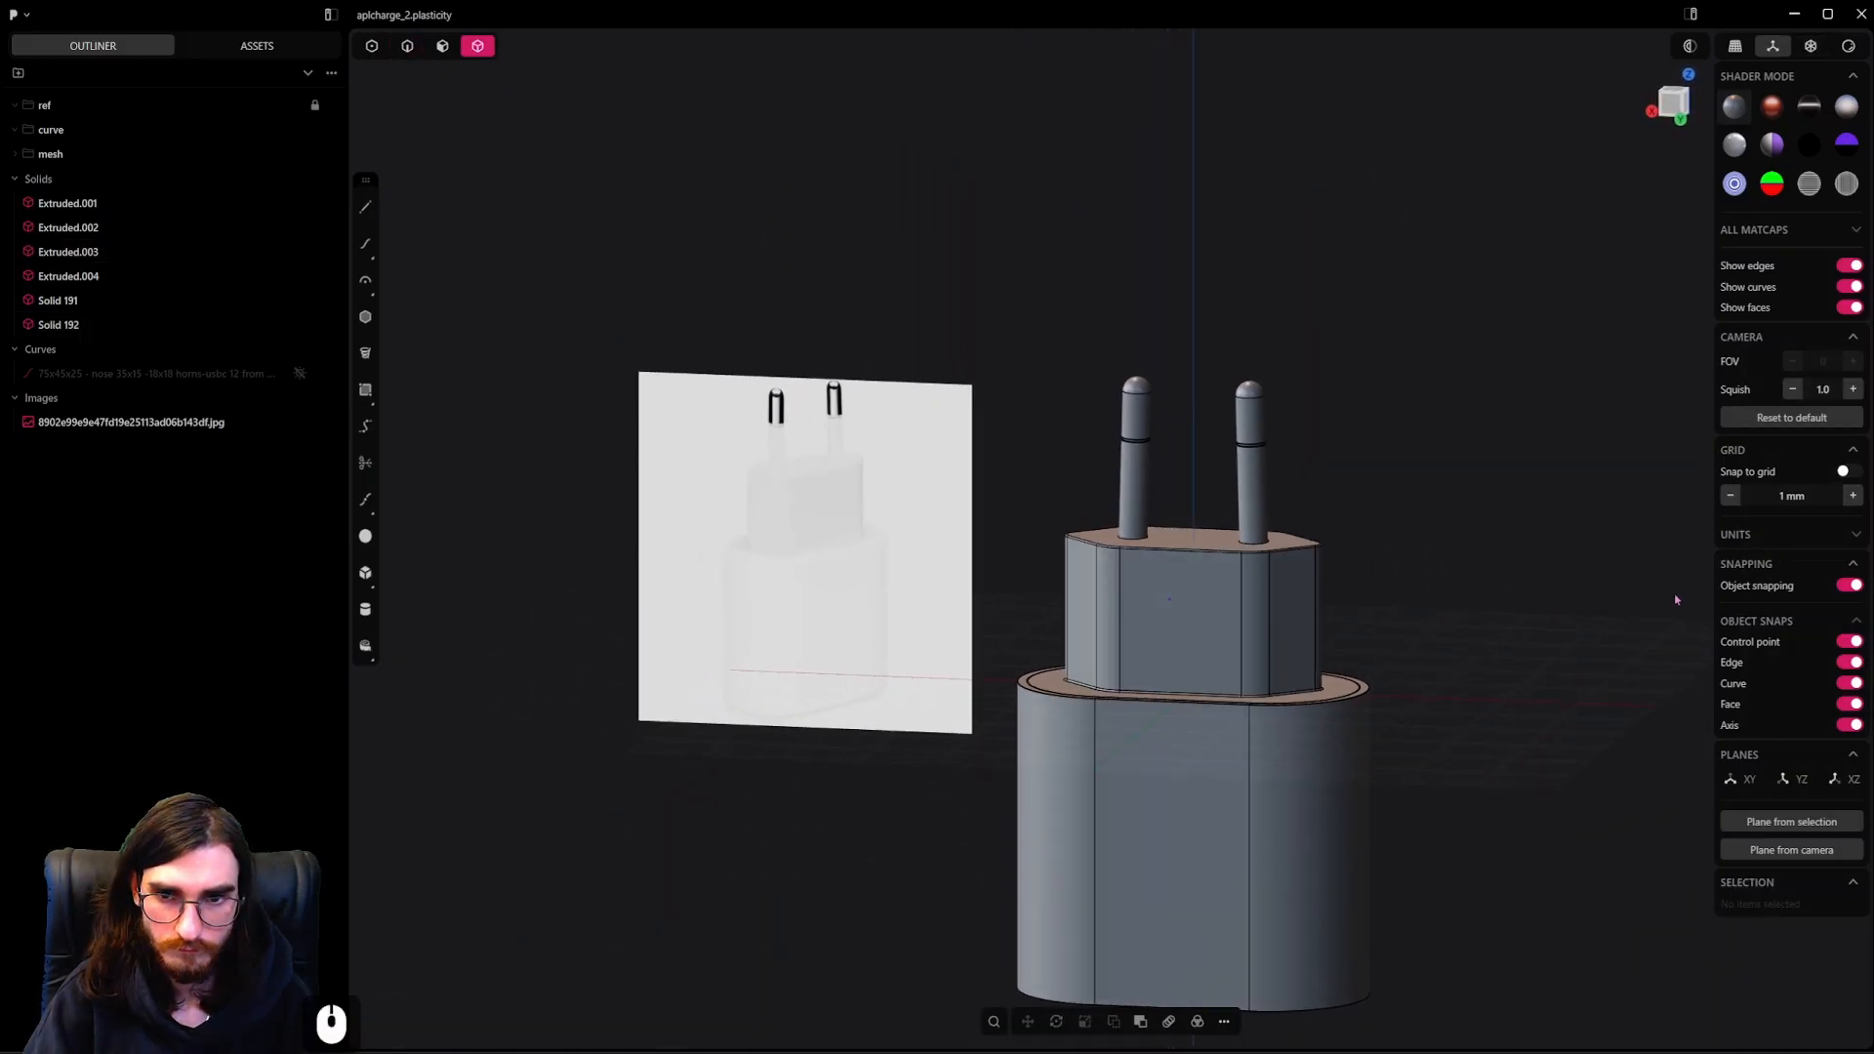
middle_click_drag(1673, 602, 1159, 562)
scroll(1188, 588, "down", 3)
scroll(1188, 631, "up", 3)
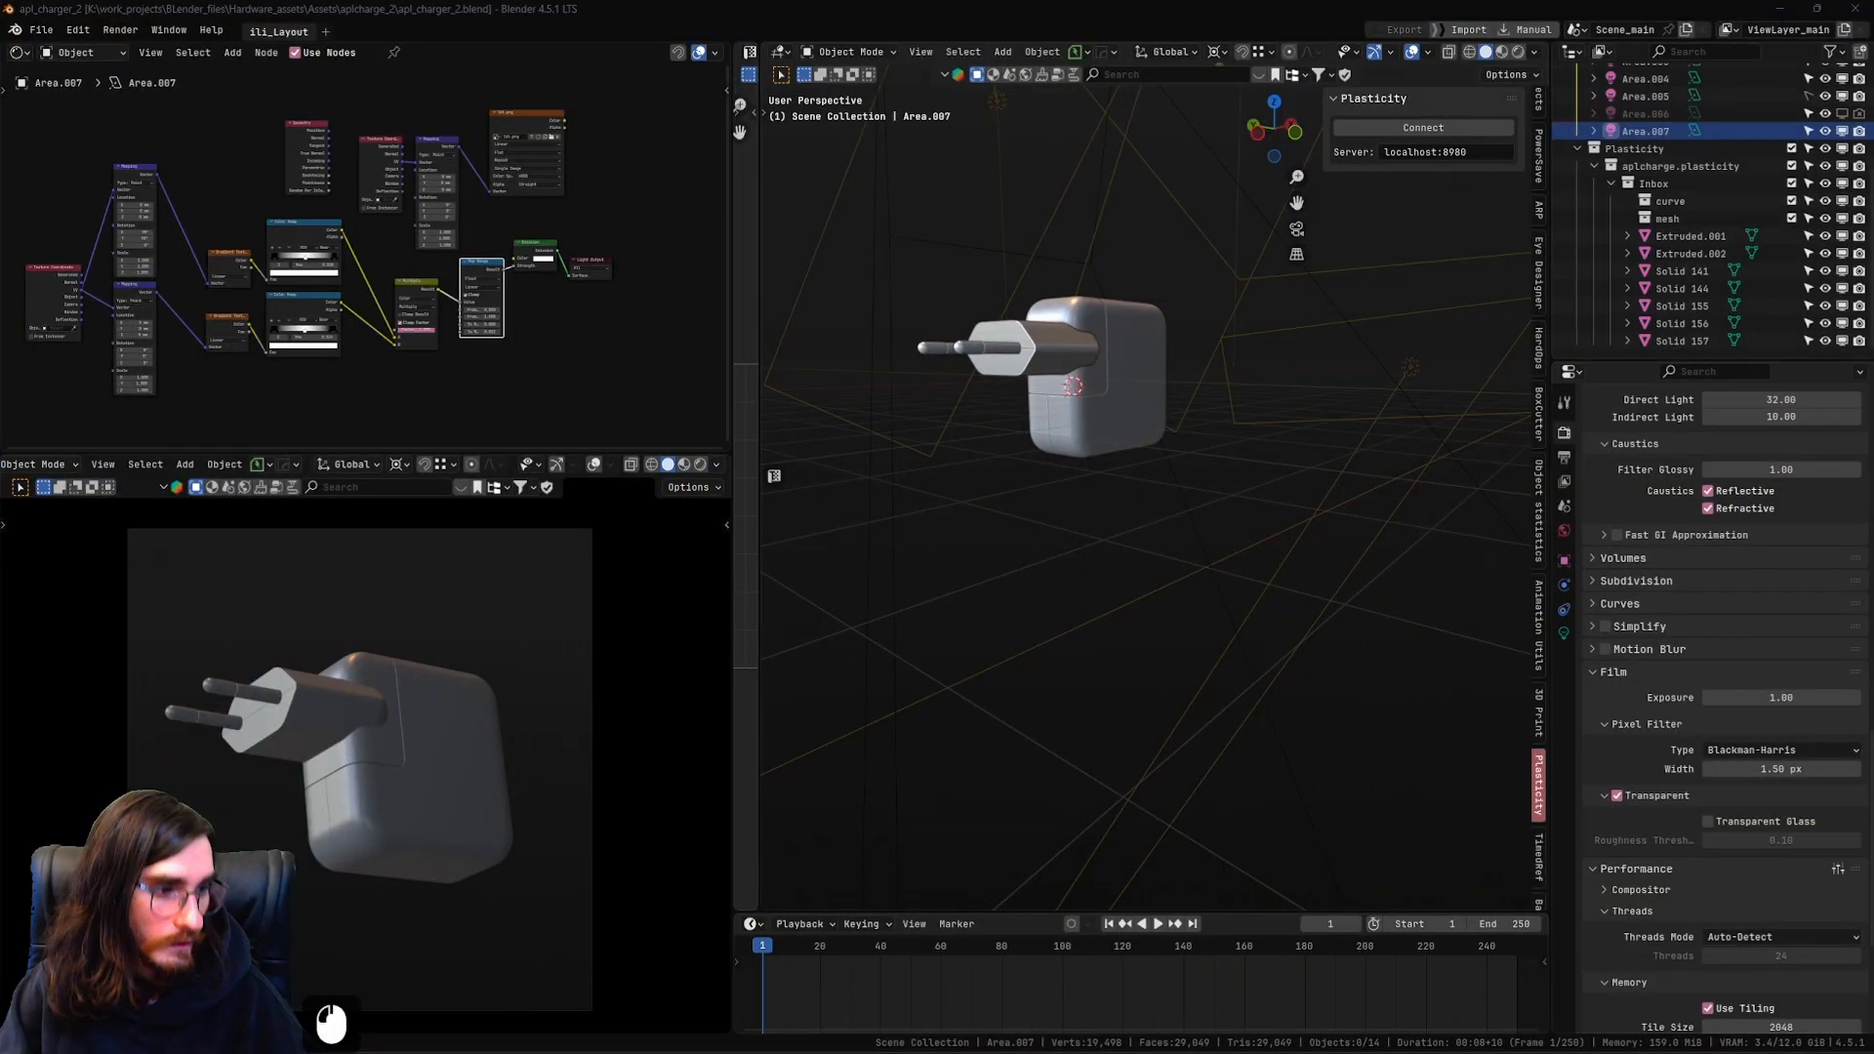
Switch to Blender and examine the existing charger model from several angles
scroll(894, 276, "down", 2)
middle_click_drag(966, 377, 1172, 452, "shift")
scroll(1149, 484, "up", 2)
scroll(1128, 430, "up", 8)
scroll(1126, 419, "down", 3)
scroll(1173, 452, "down", 2)
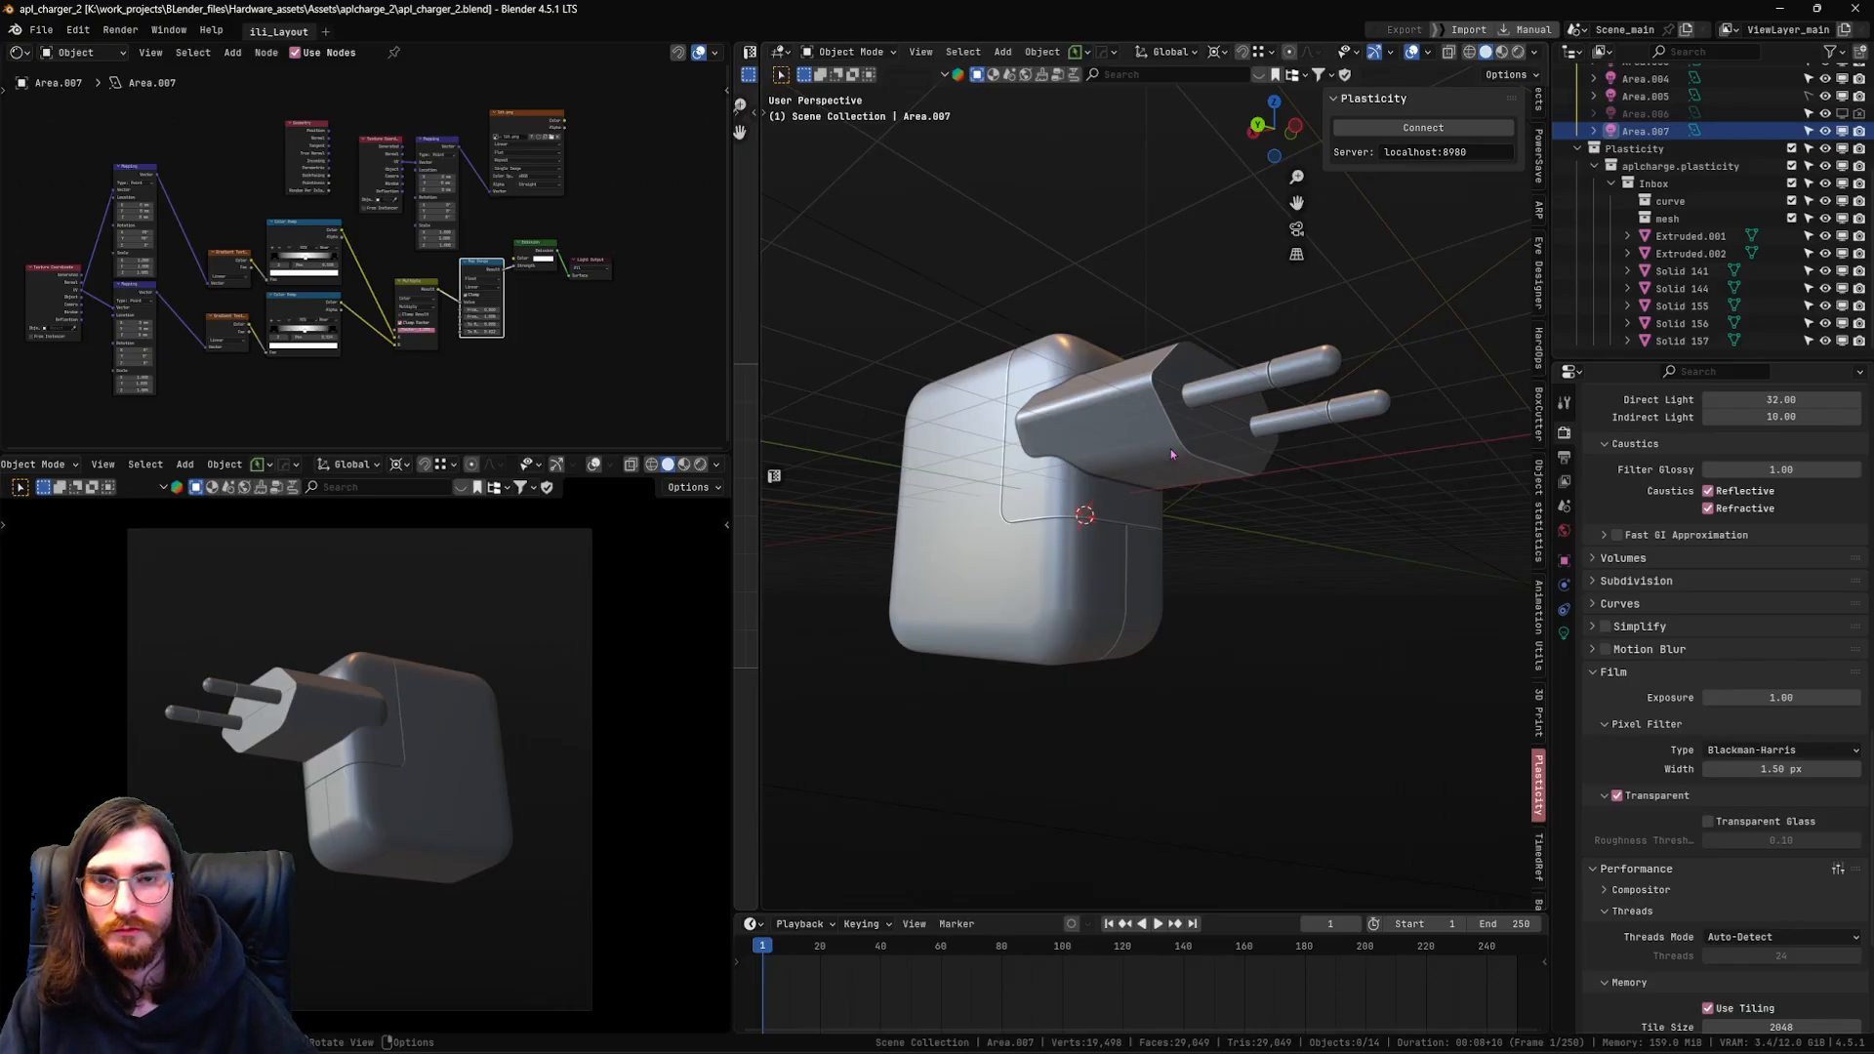
middle_click_drag(1173, 454, 937, 527, "shift")
scroll(1150, 489, "up", 1)
middle_click_drag(1078, 484, 1001, 536, "shift")
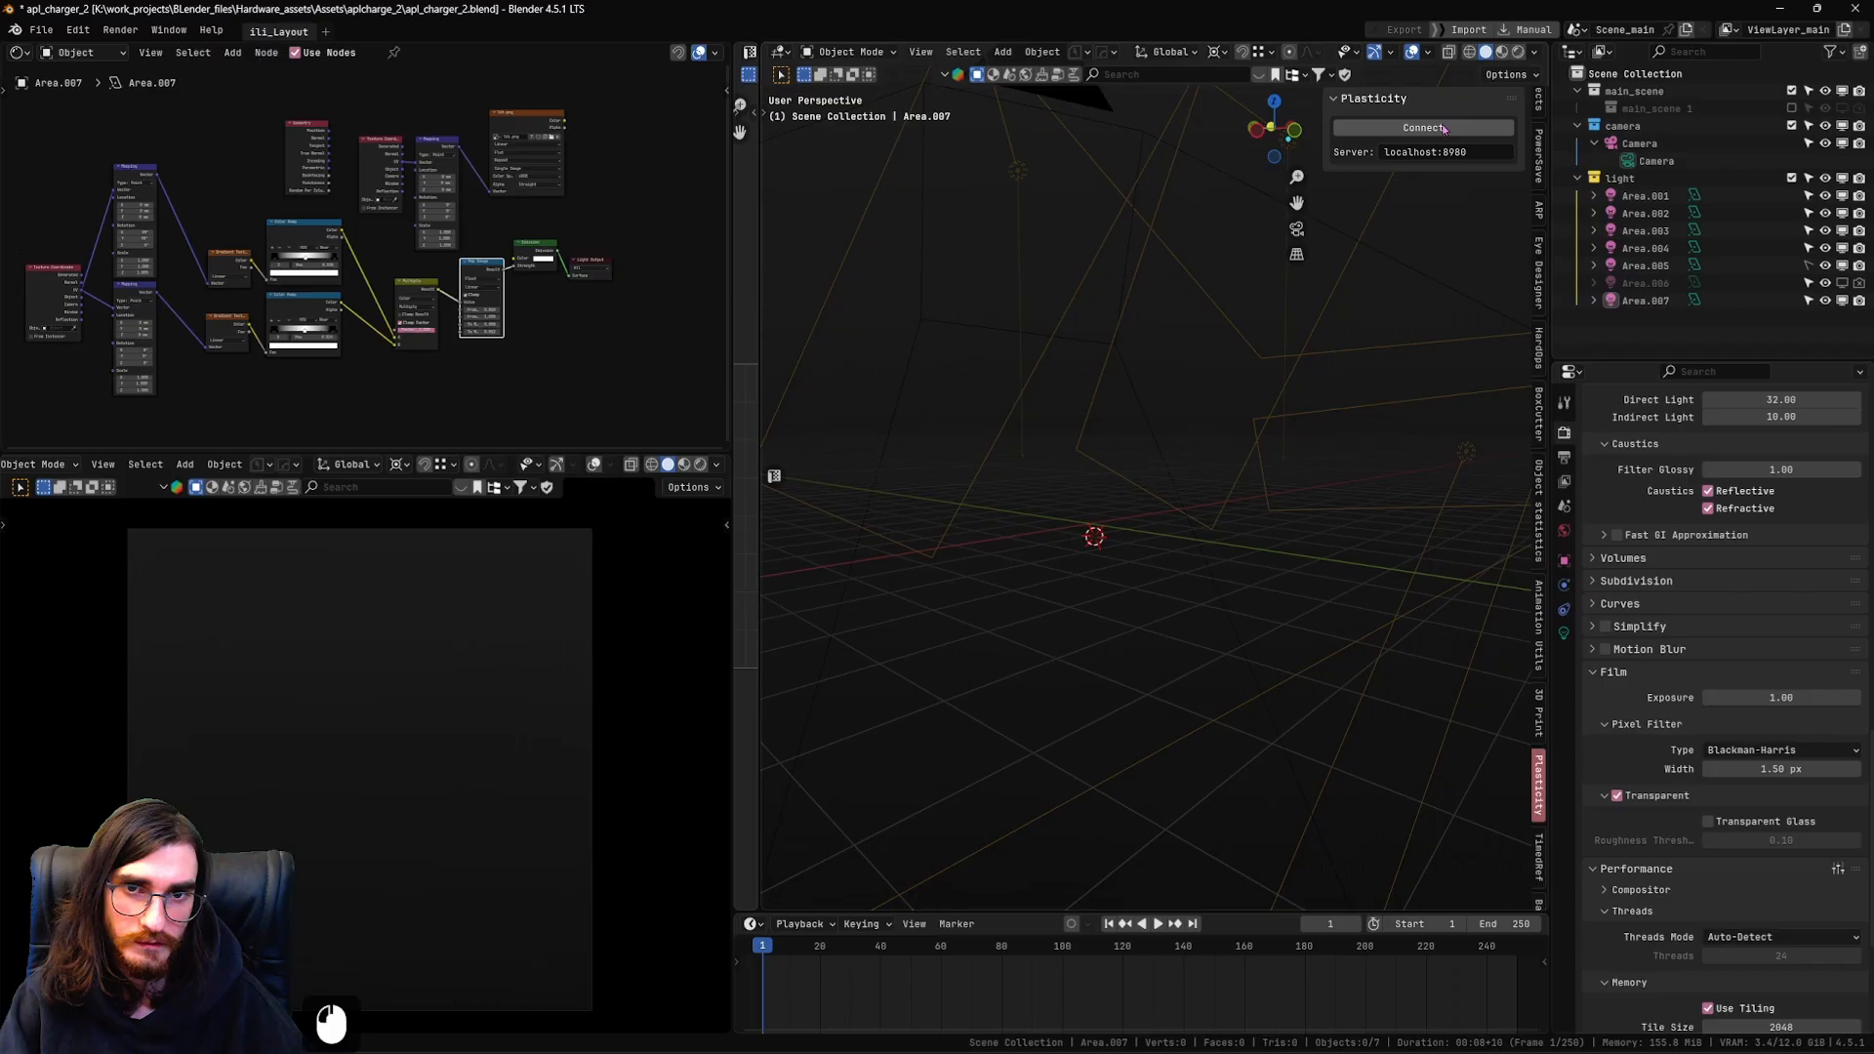
Connect to the Plasticity server at localhost:8980 and refresh to import the visible parts of aplcharge_2.plasticity
left_click(1422, 127)
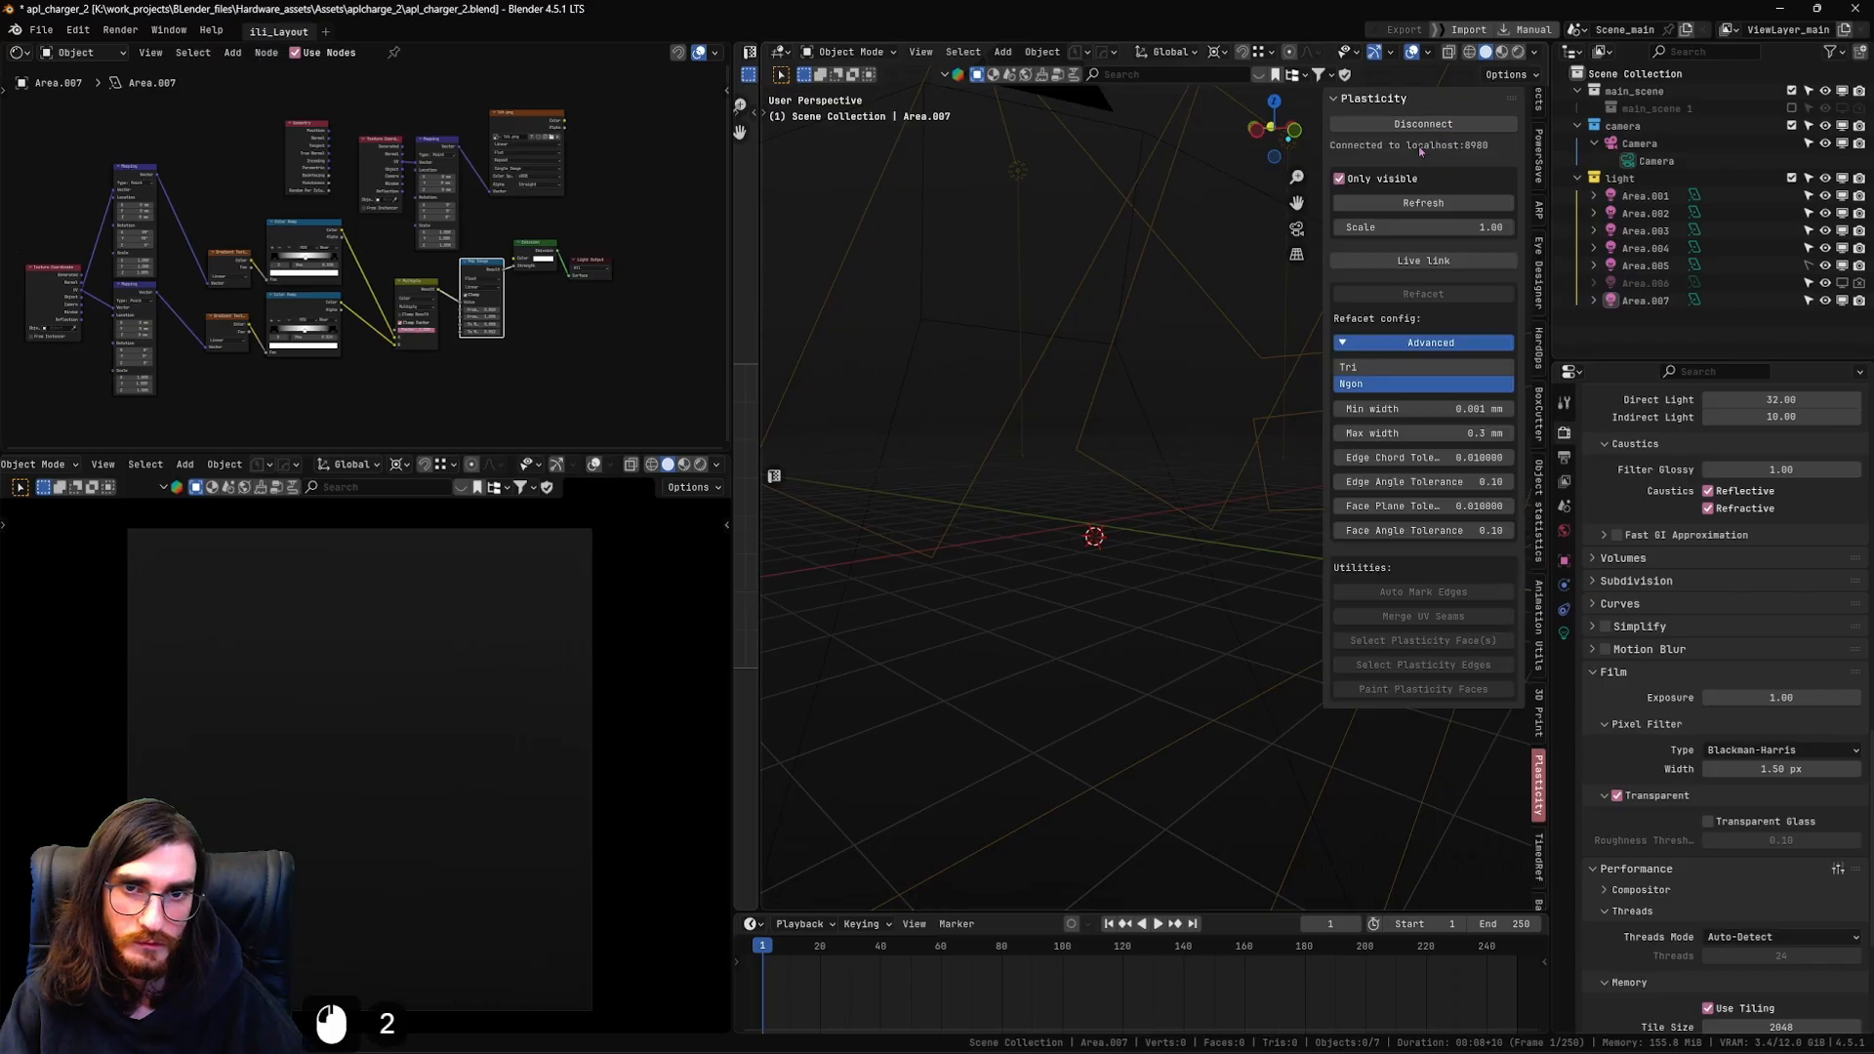
left_click(1433, 206)
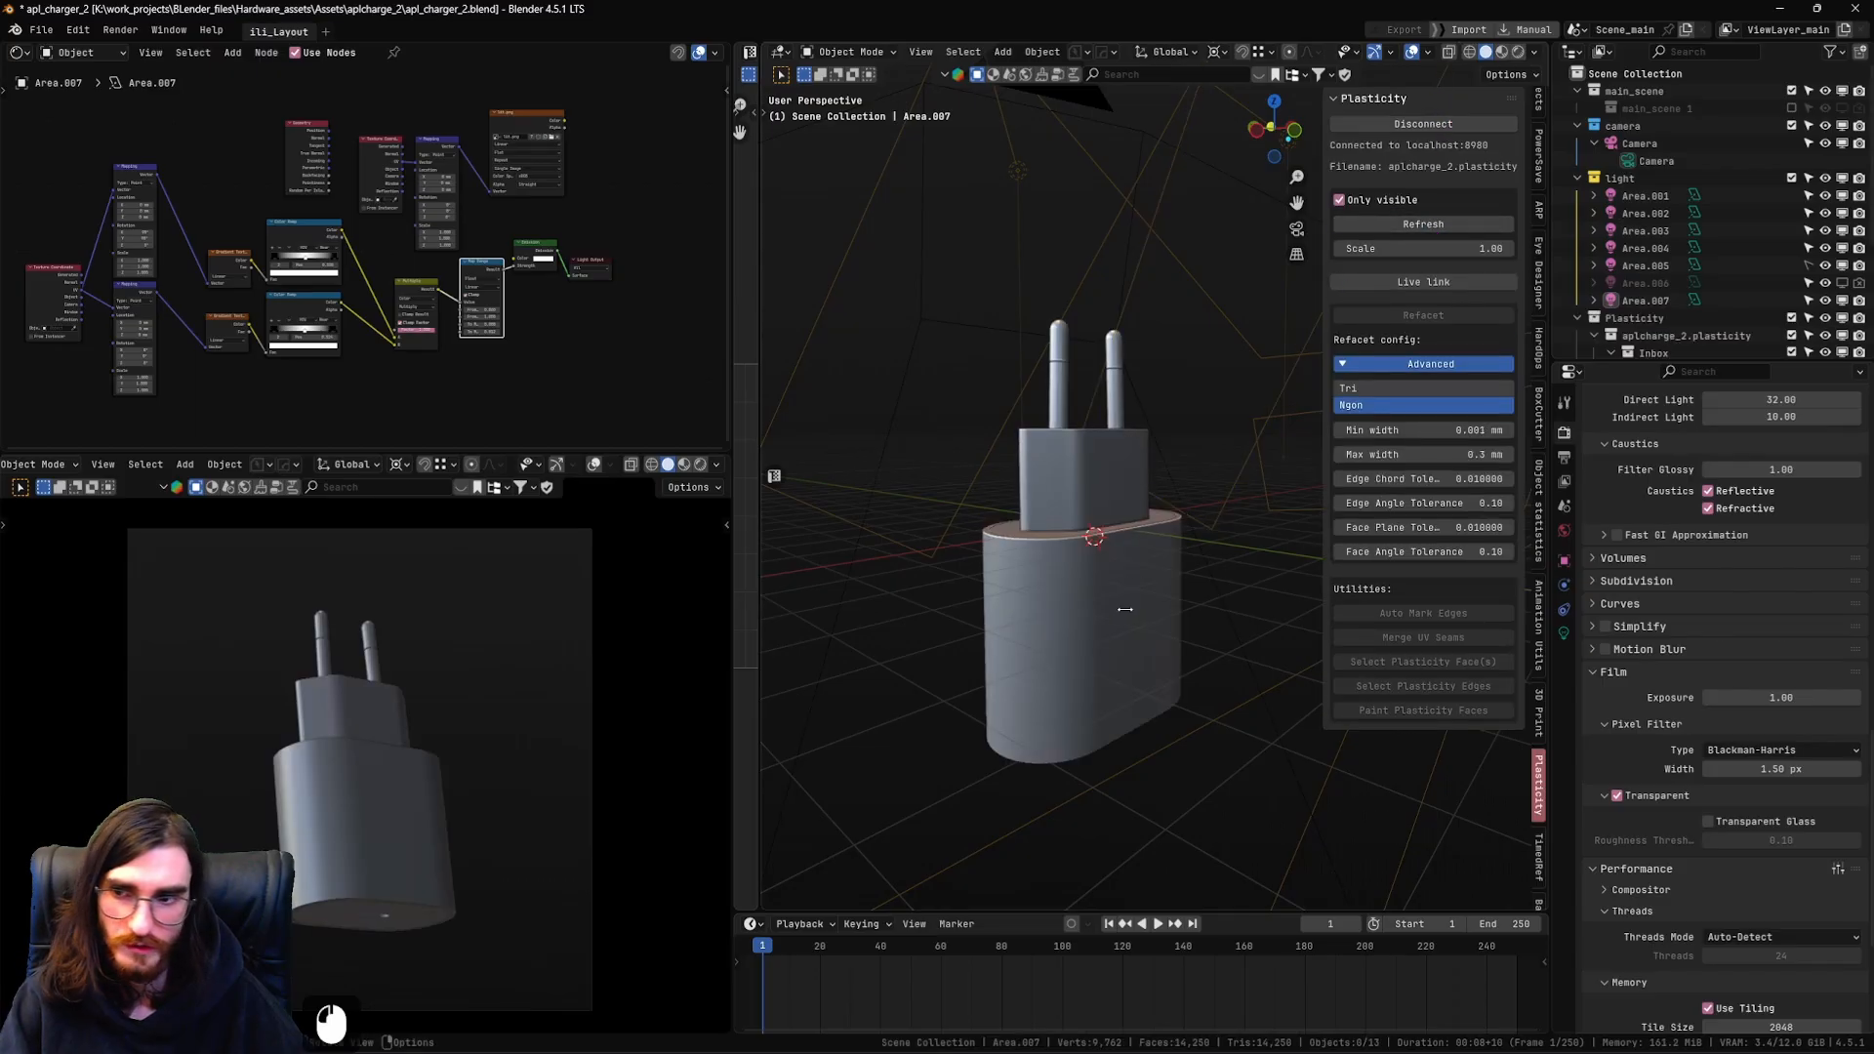
middle_click_drag(1125, 609, 1146, 528)
left_click(1222, 483)
left_click(1021, 394)
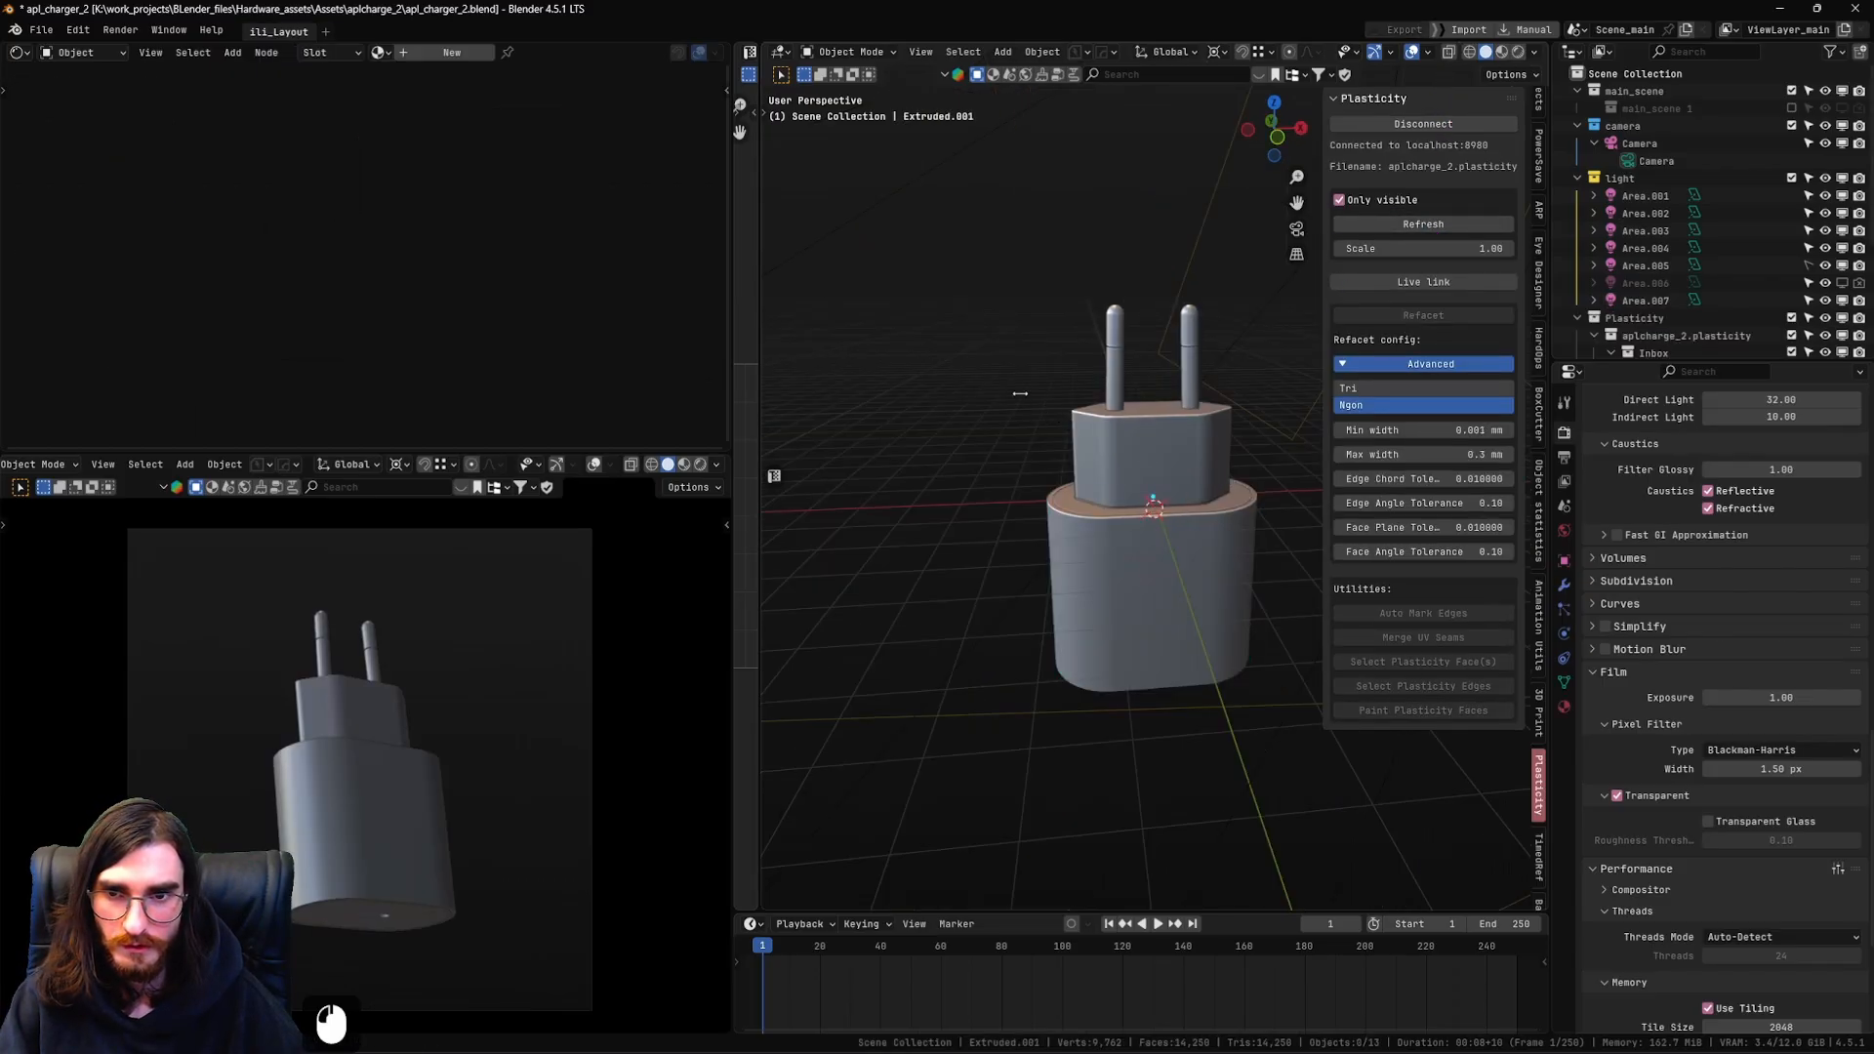
left_click(1065, 537)
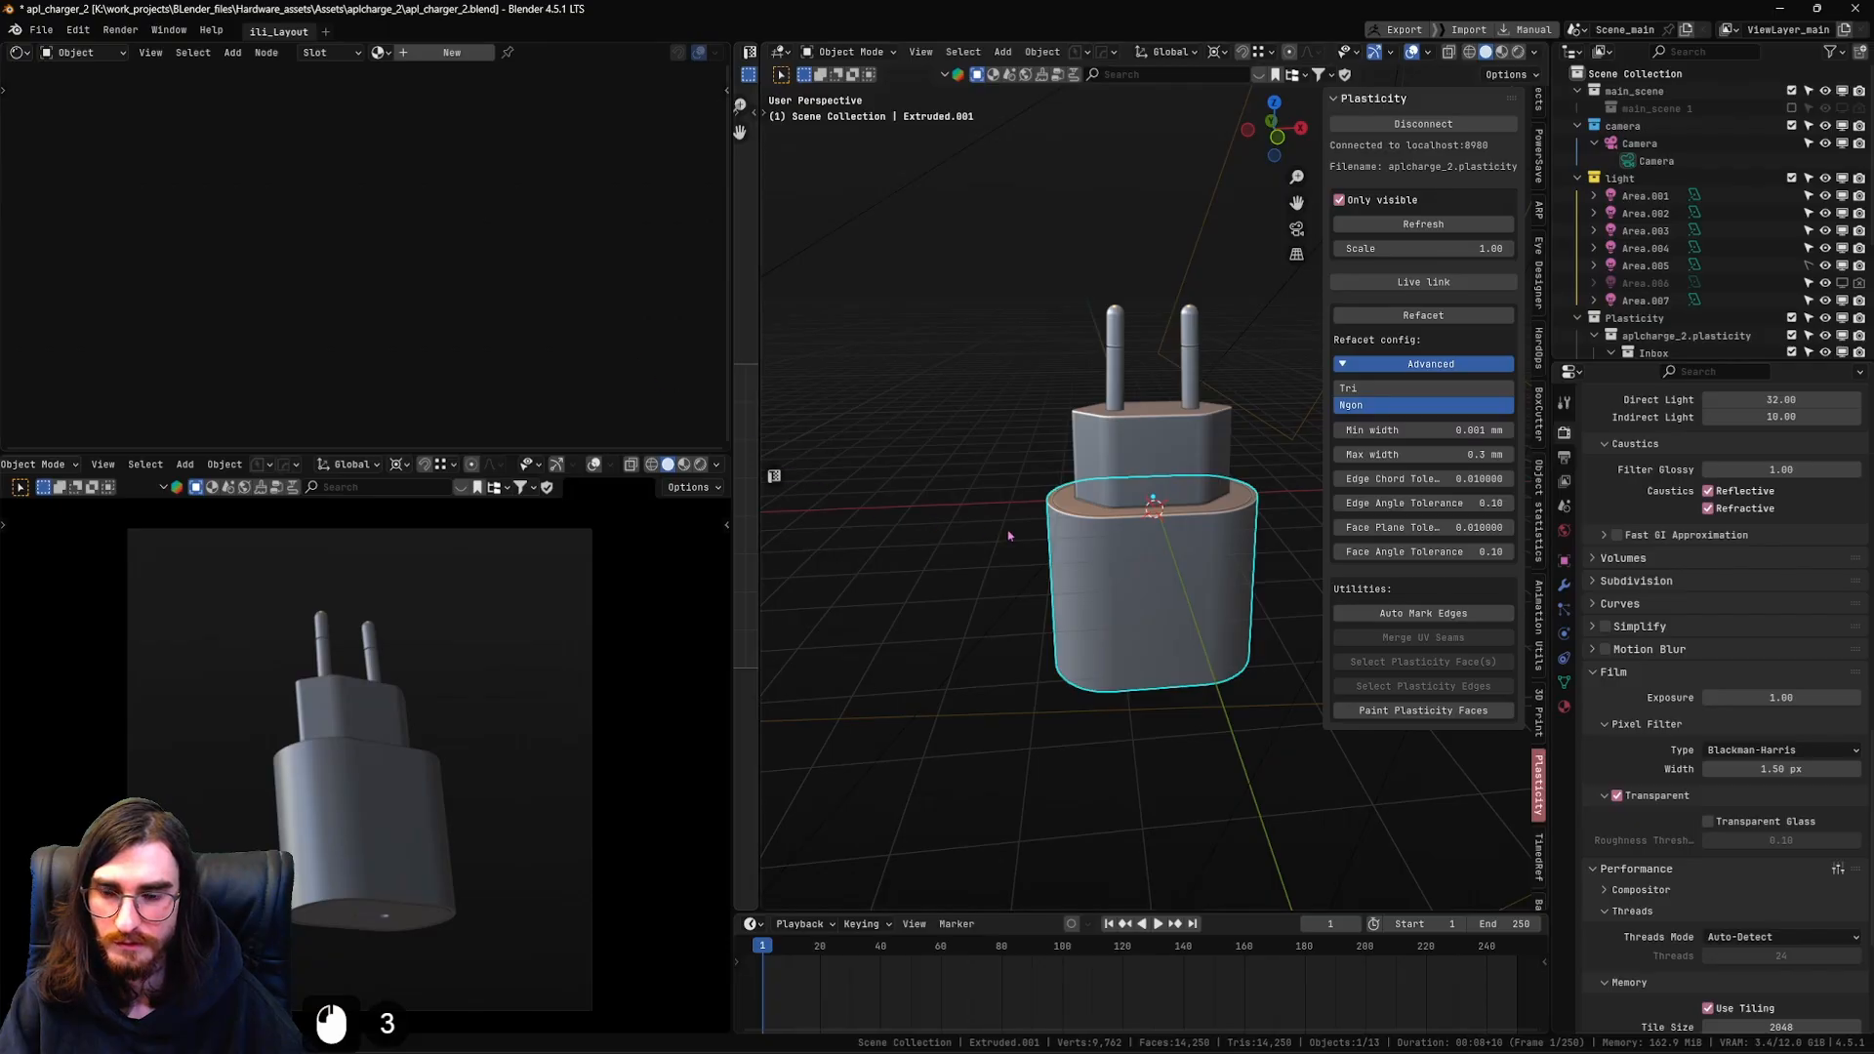
middle_click_drag(1116, 556, 1162, 590)
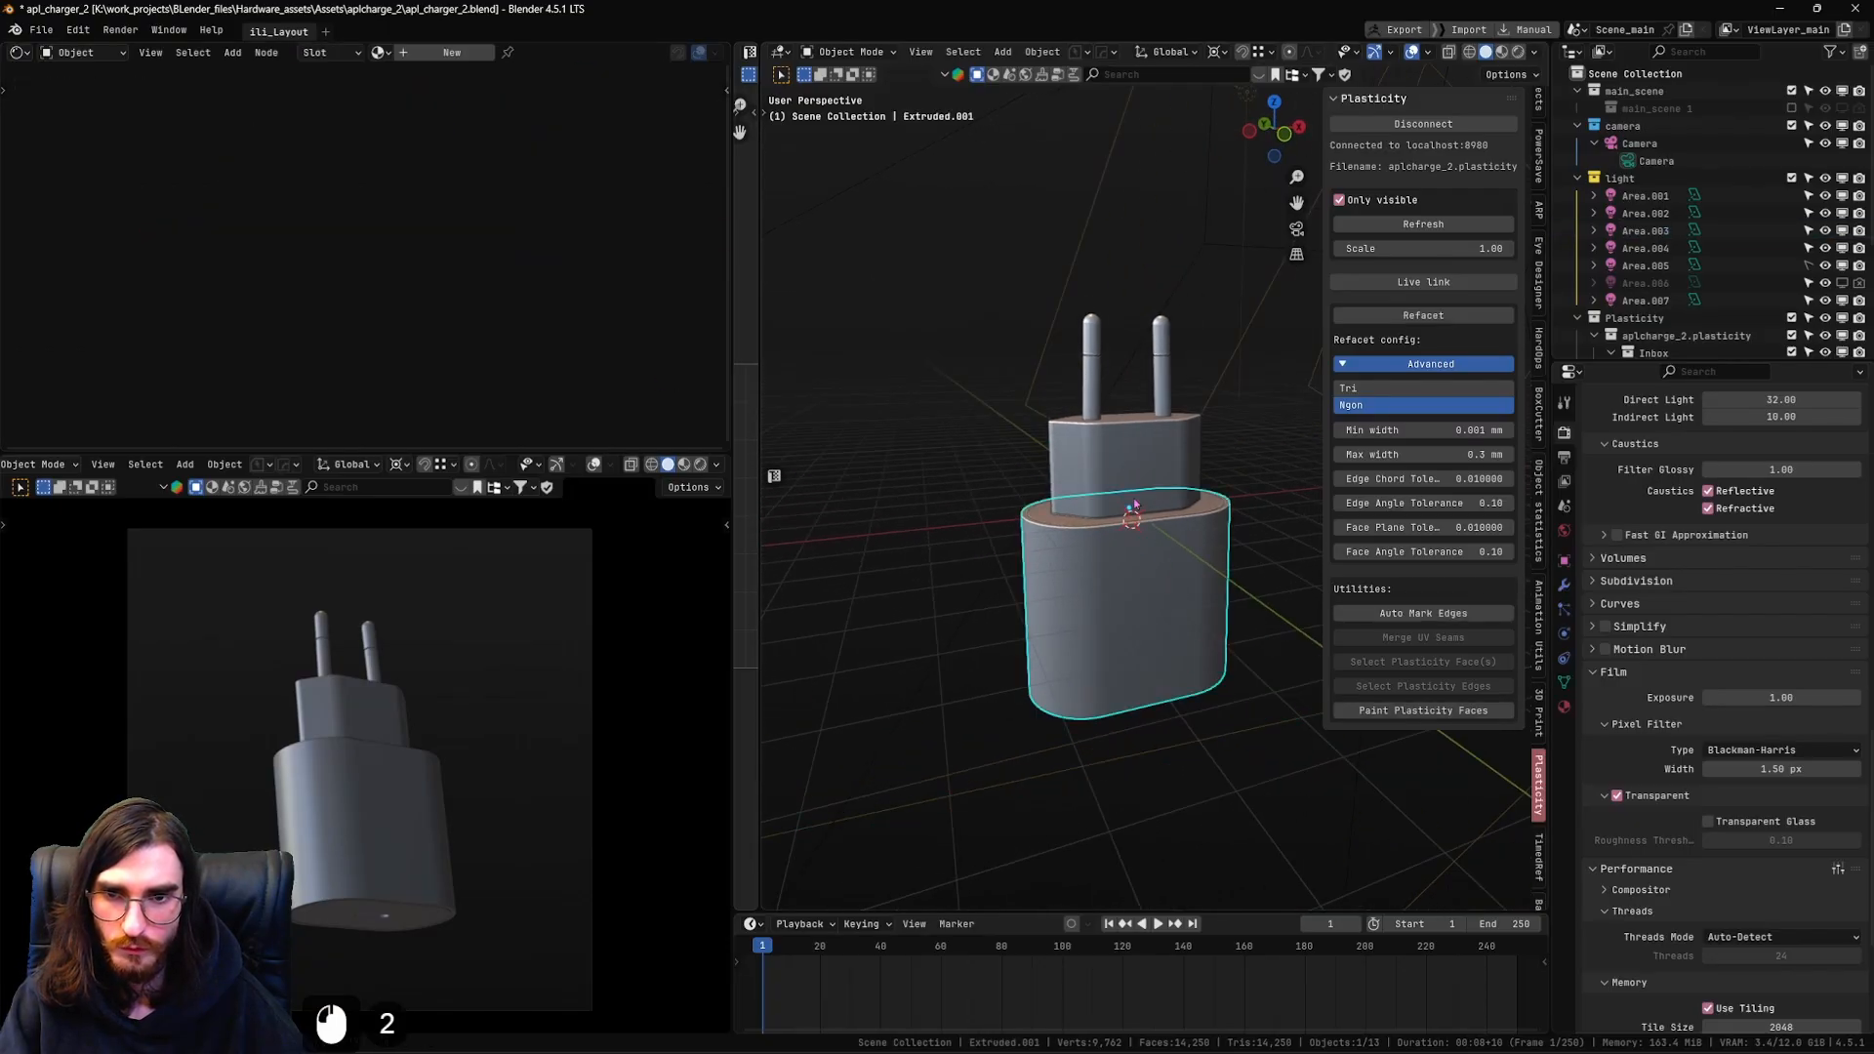
scroll(1249, 526, "up", 2)
left_click(1162, 320)
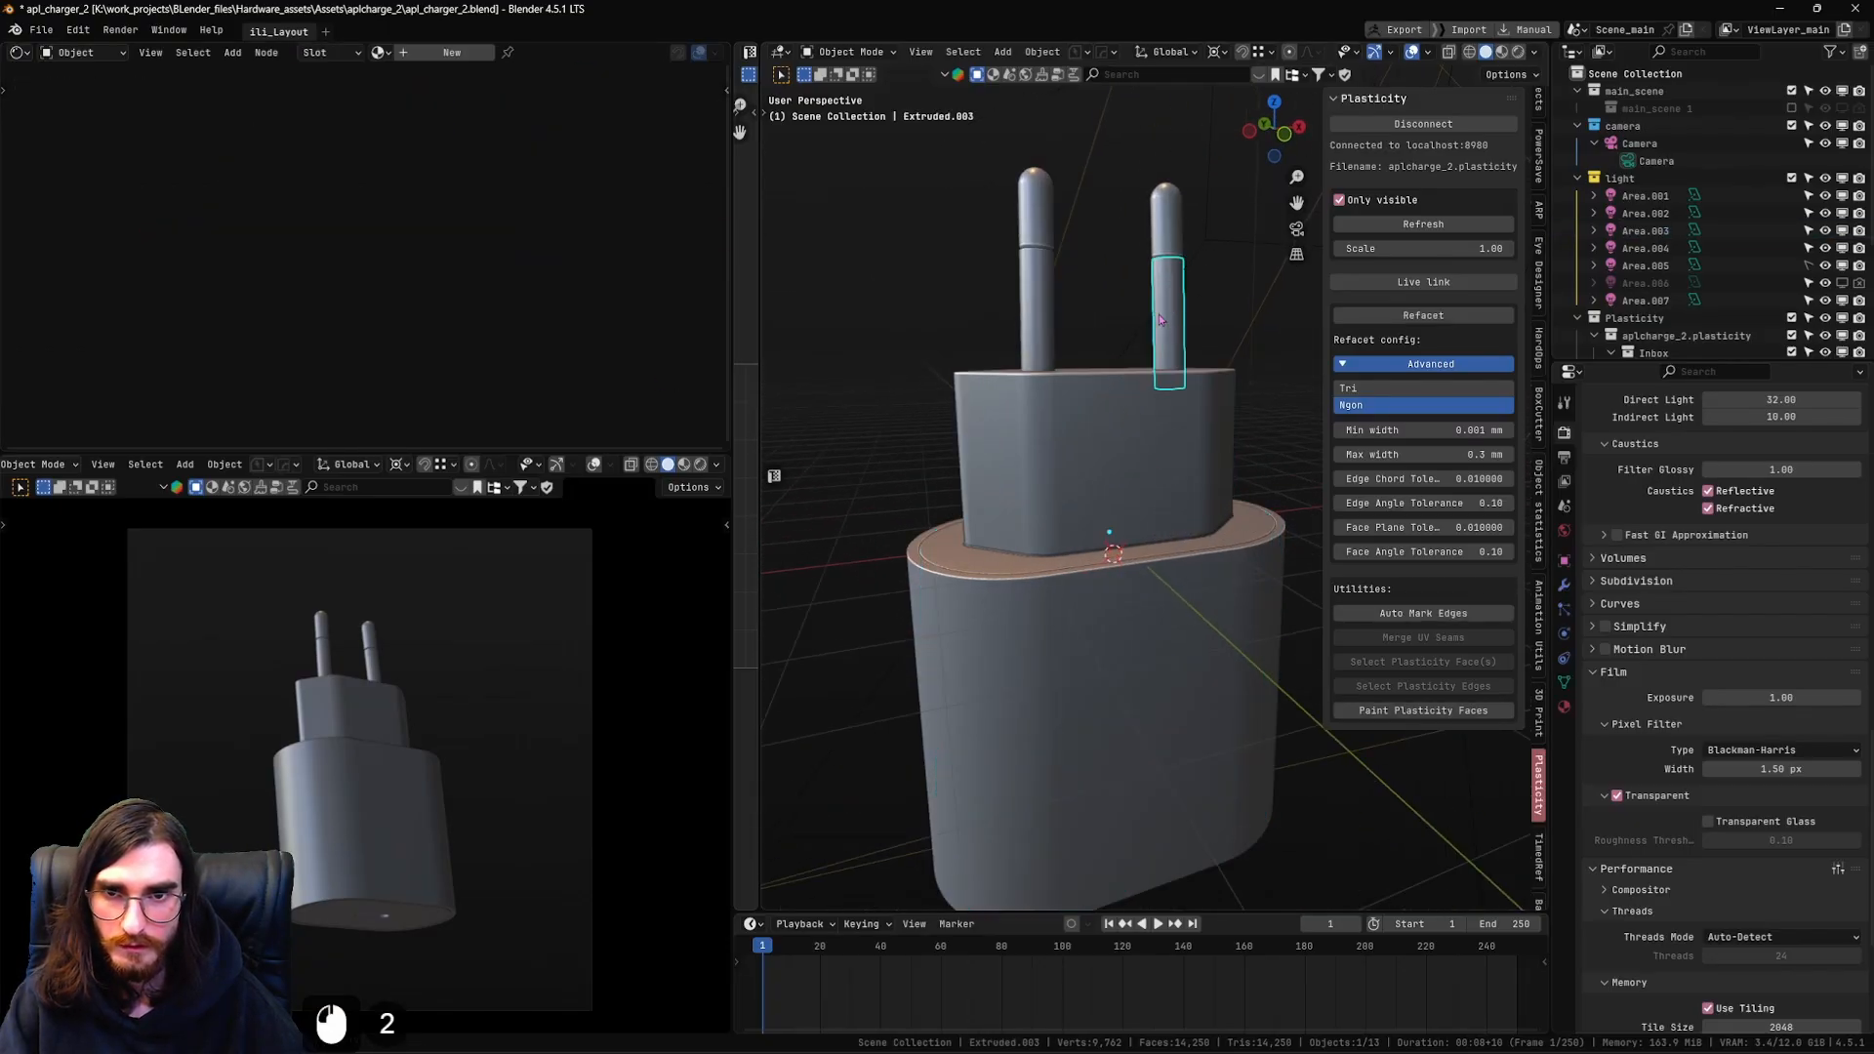
left_click(1146, 591)
middle_click_drag(1146, 591, 1119, 537, "shift")
Switch the camera view to rendered shading and frame the charger in it
left_click(701, 466)
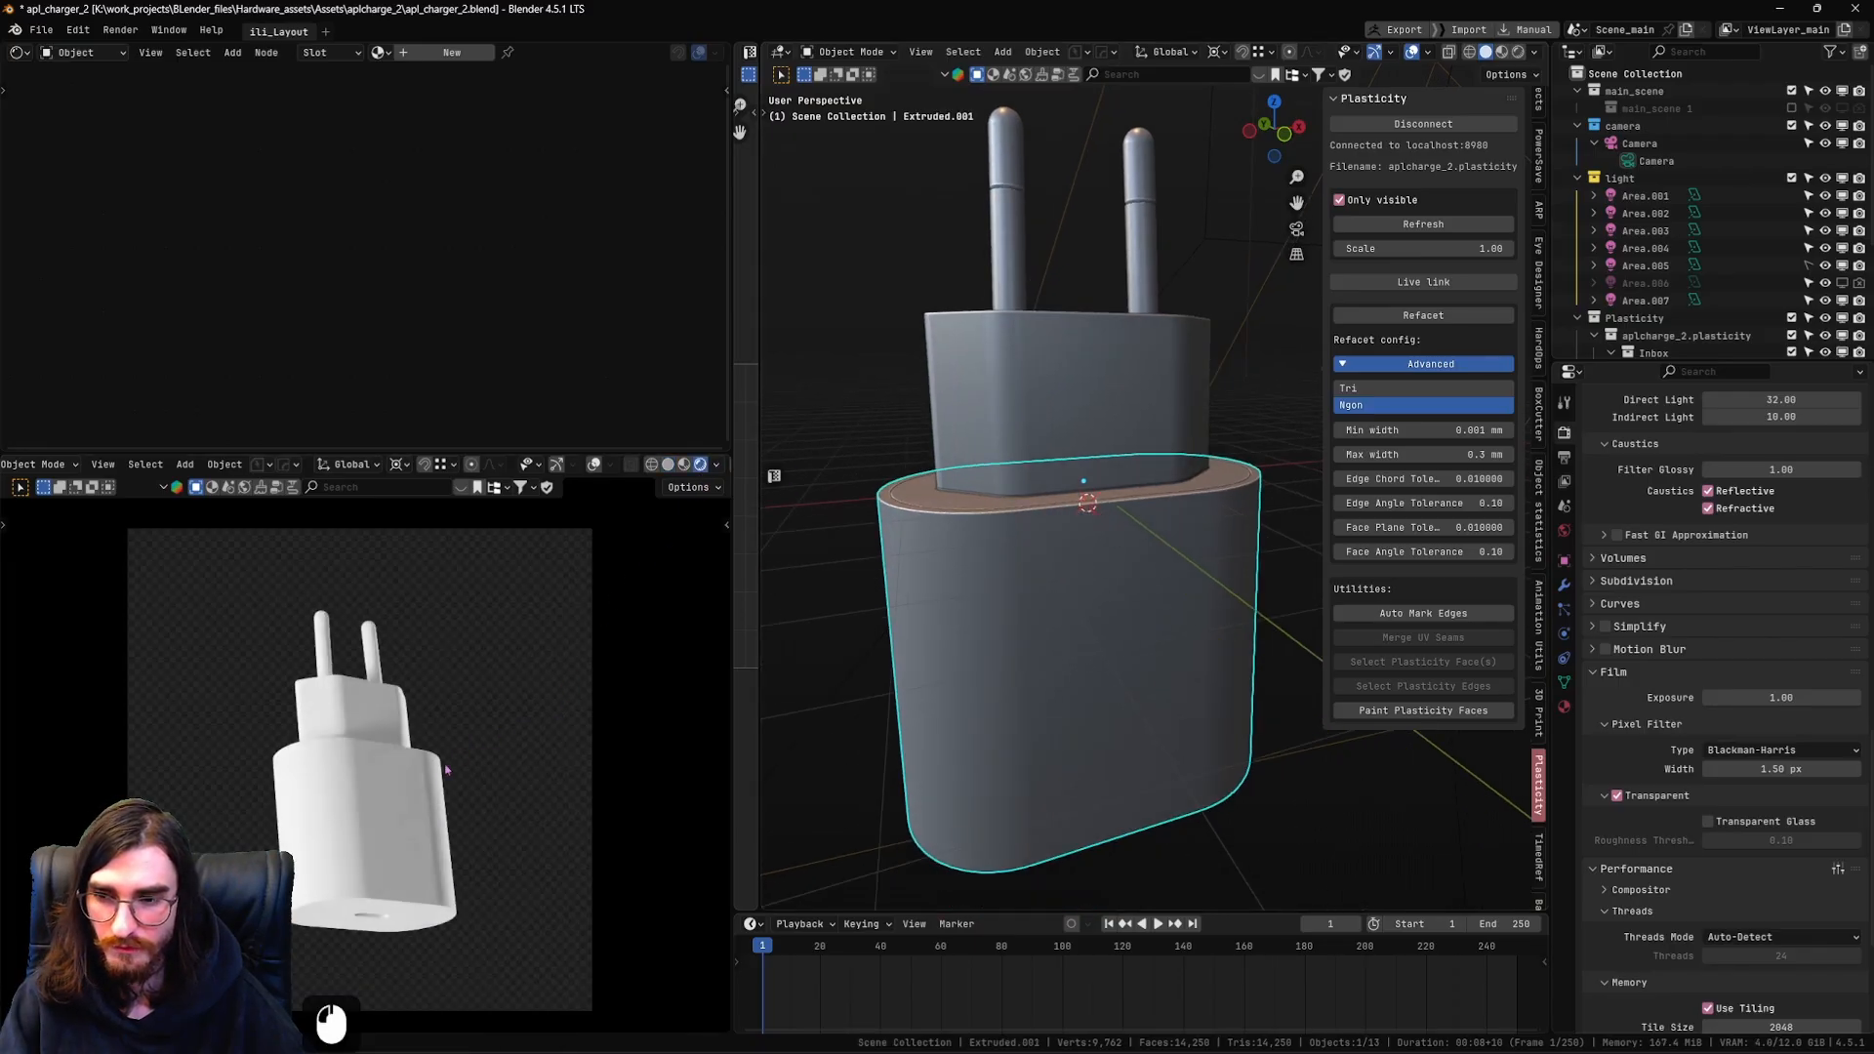
scroll(452, 824, "up", 4)
scroll(454, 827, "down", 4)
middle_click_drag(462, 706, 462, 628, "shift")
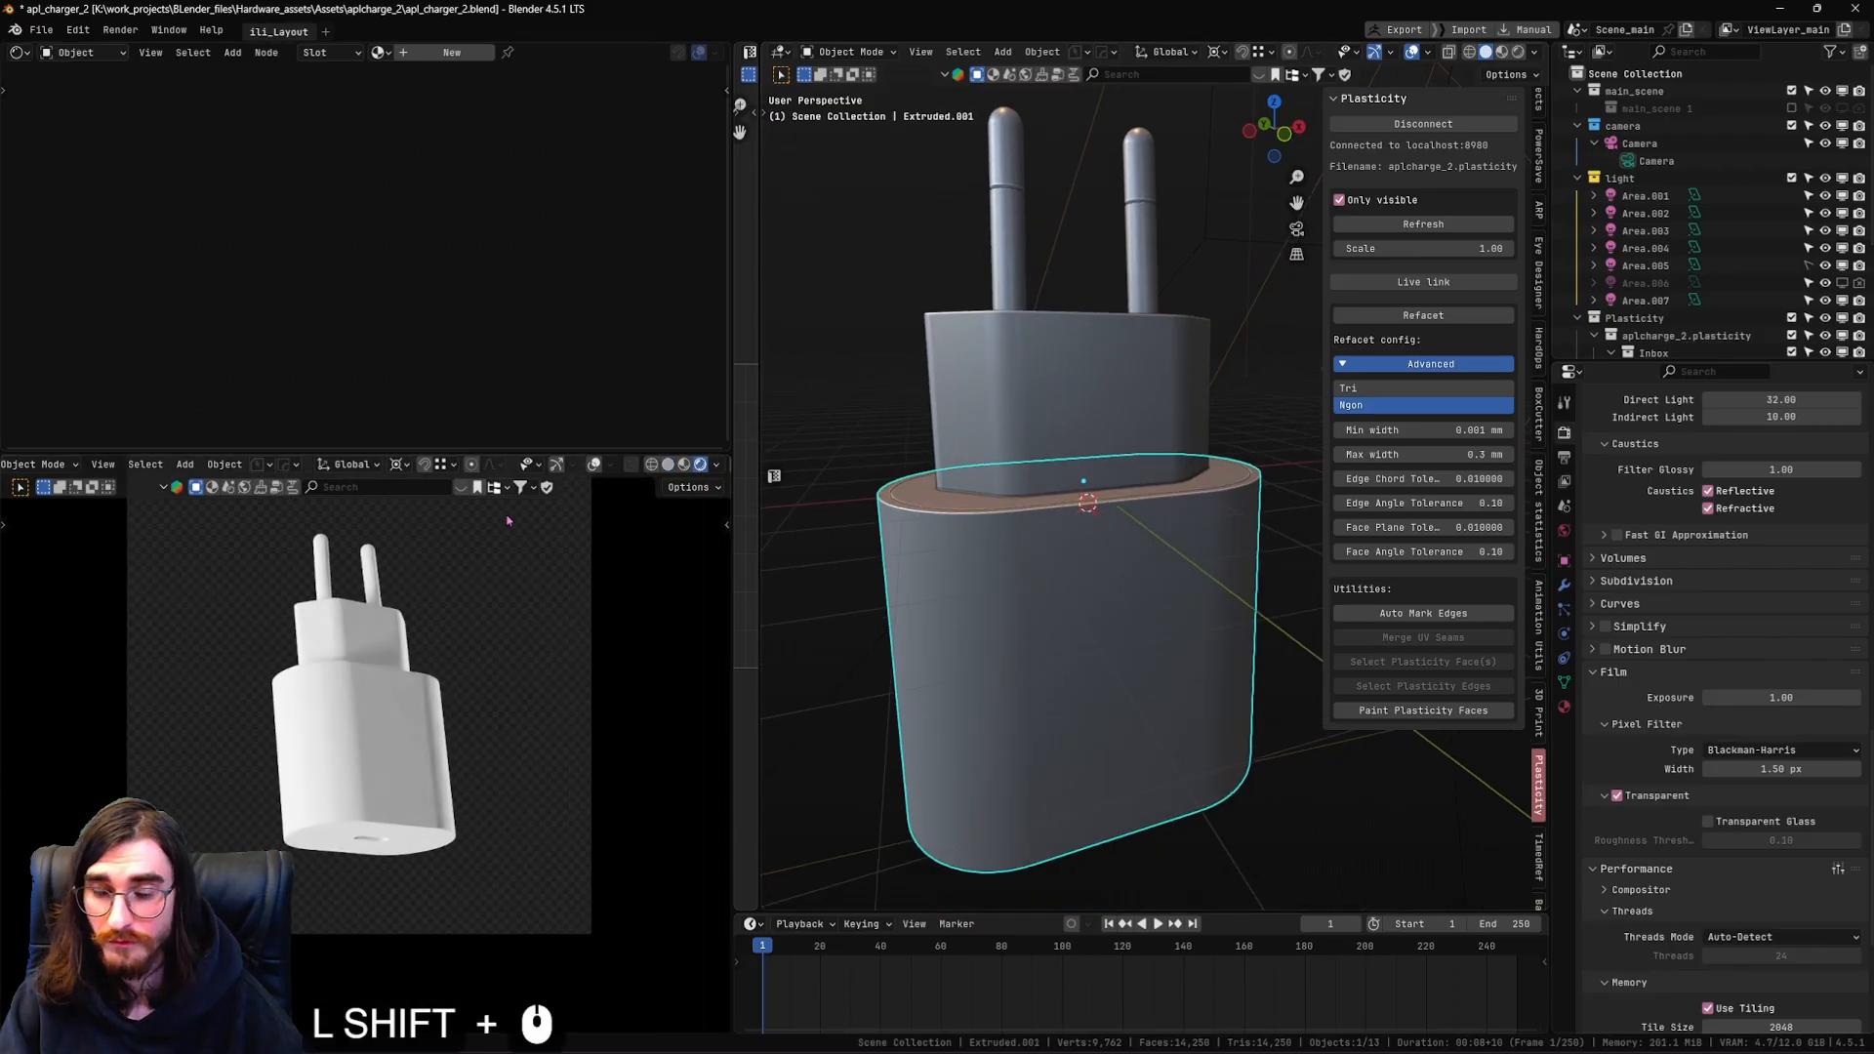
middle_click_drag(507, 521, 507, 540, "shift")
Assign the metal_2.001 material to one pin tip and link it to the other pin tip
left_click(1008, 149)
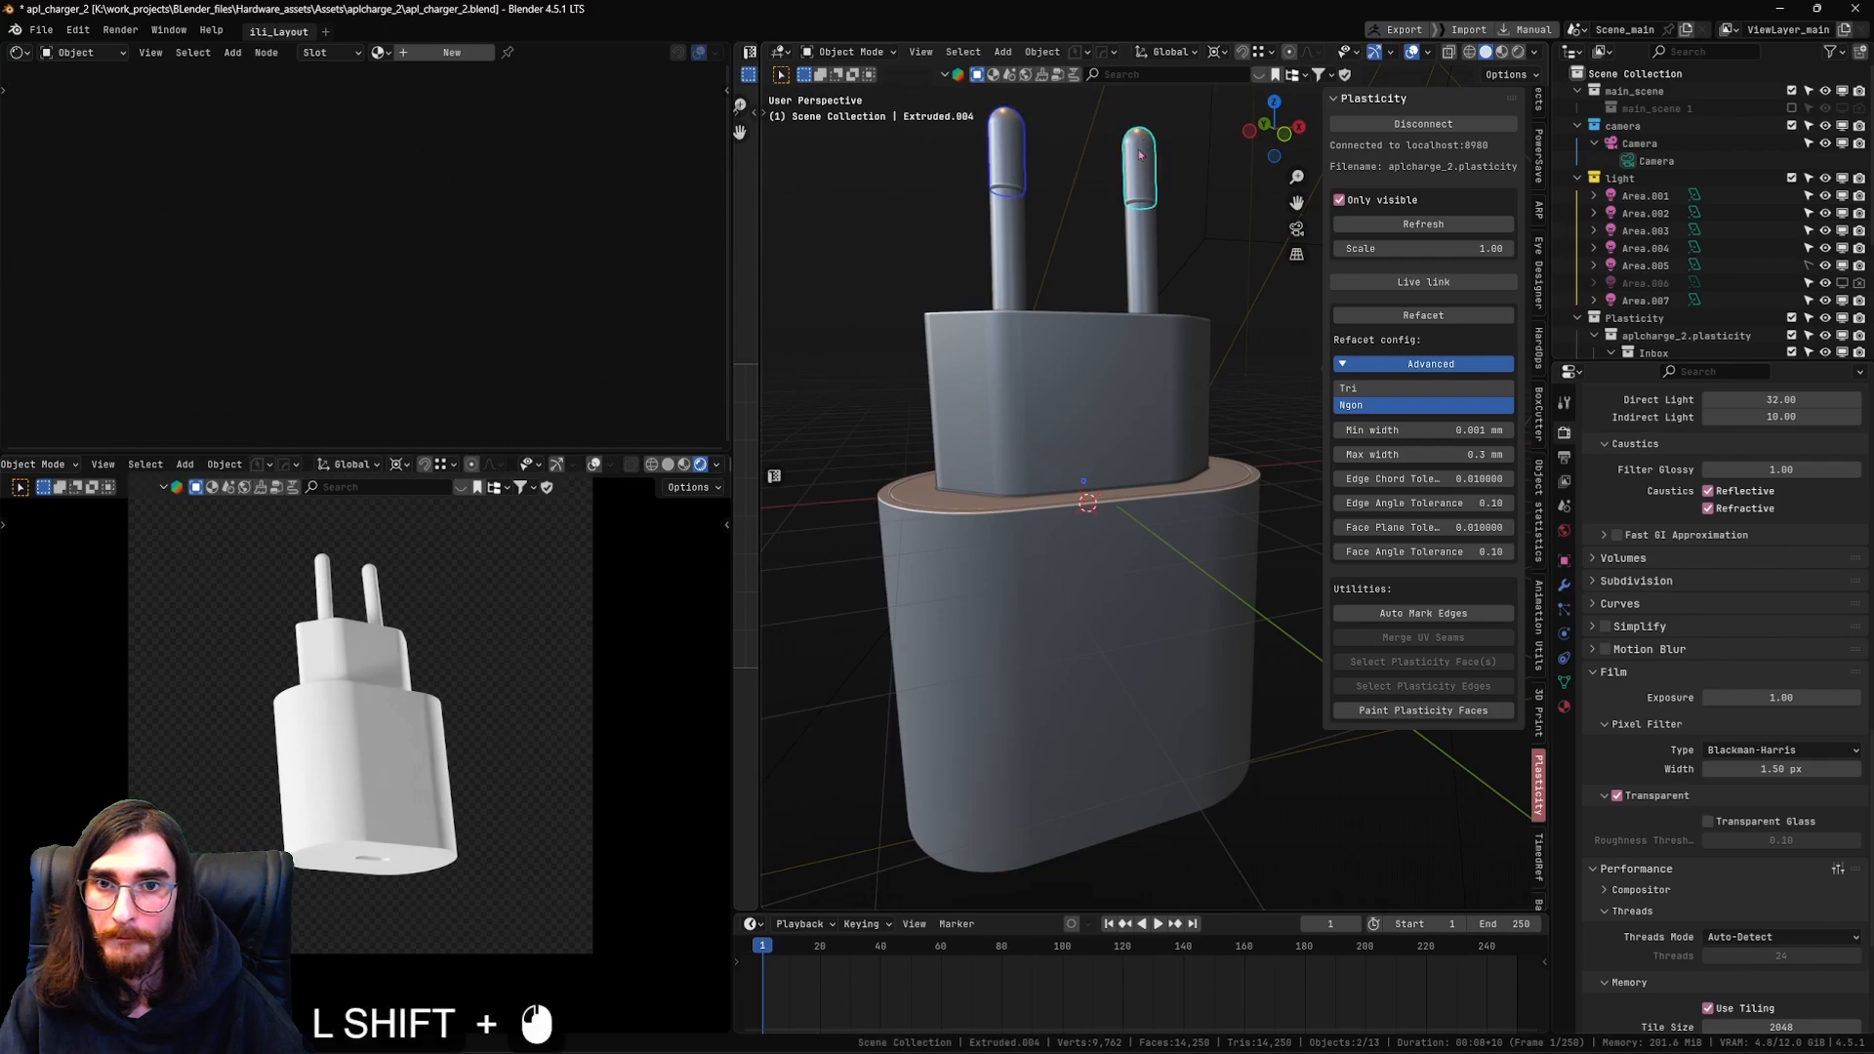
left_click(380, 52)
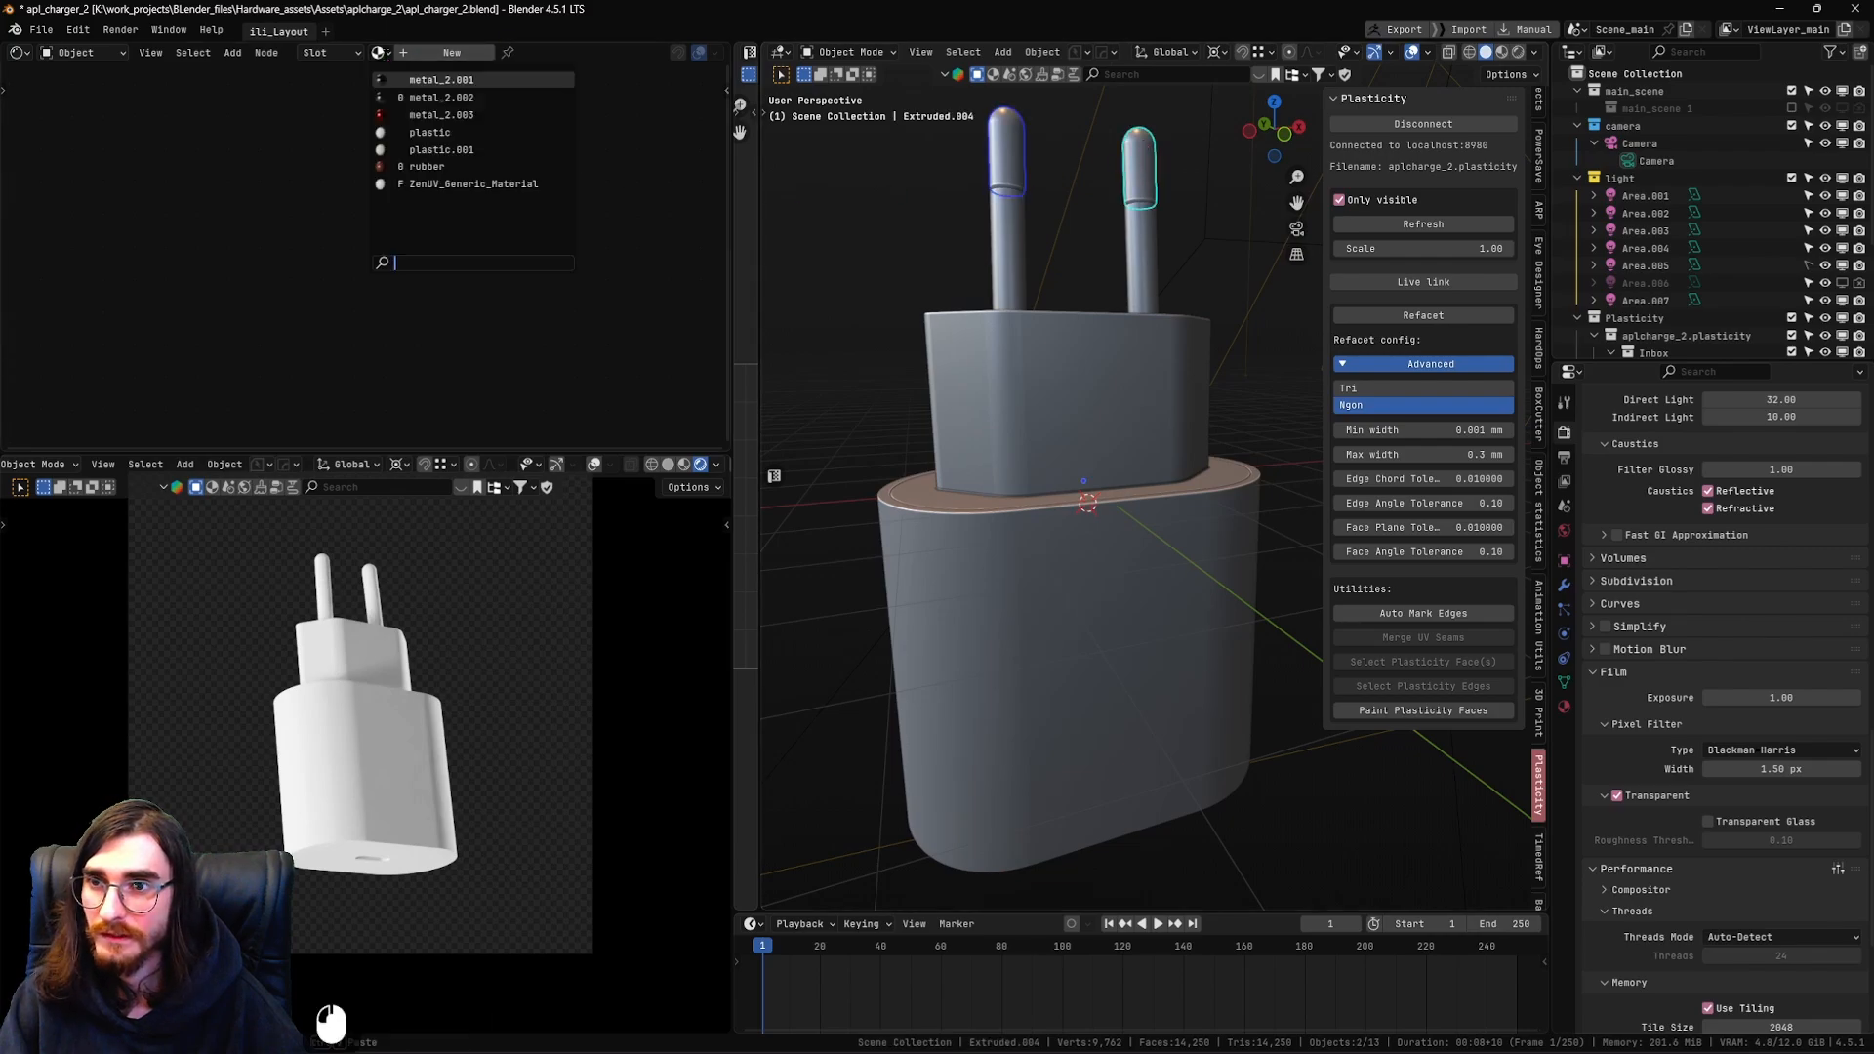
left_click(483, 79)
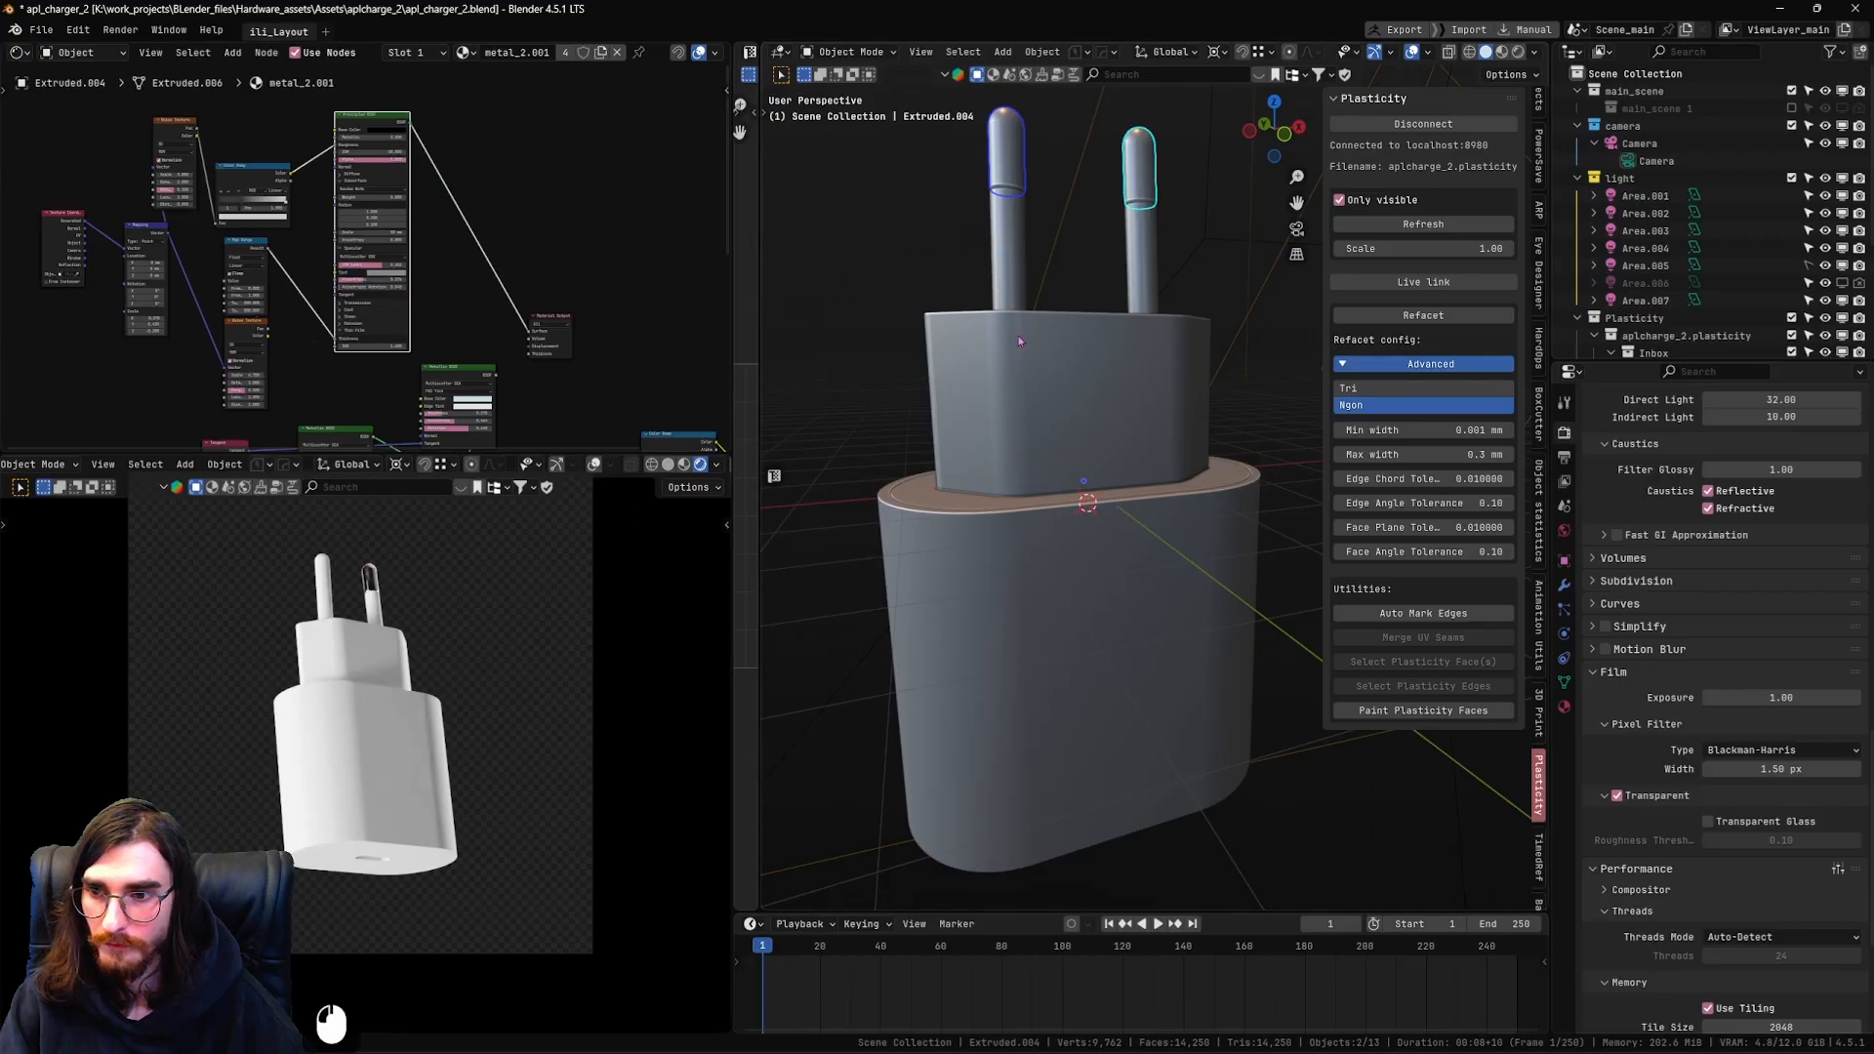
key("ctrl+l")
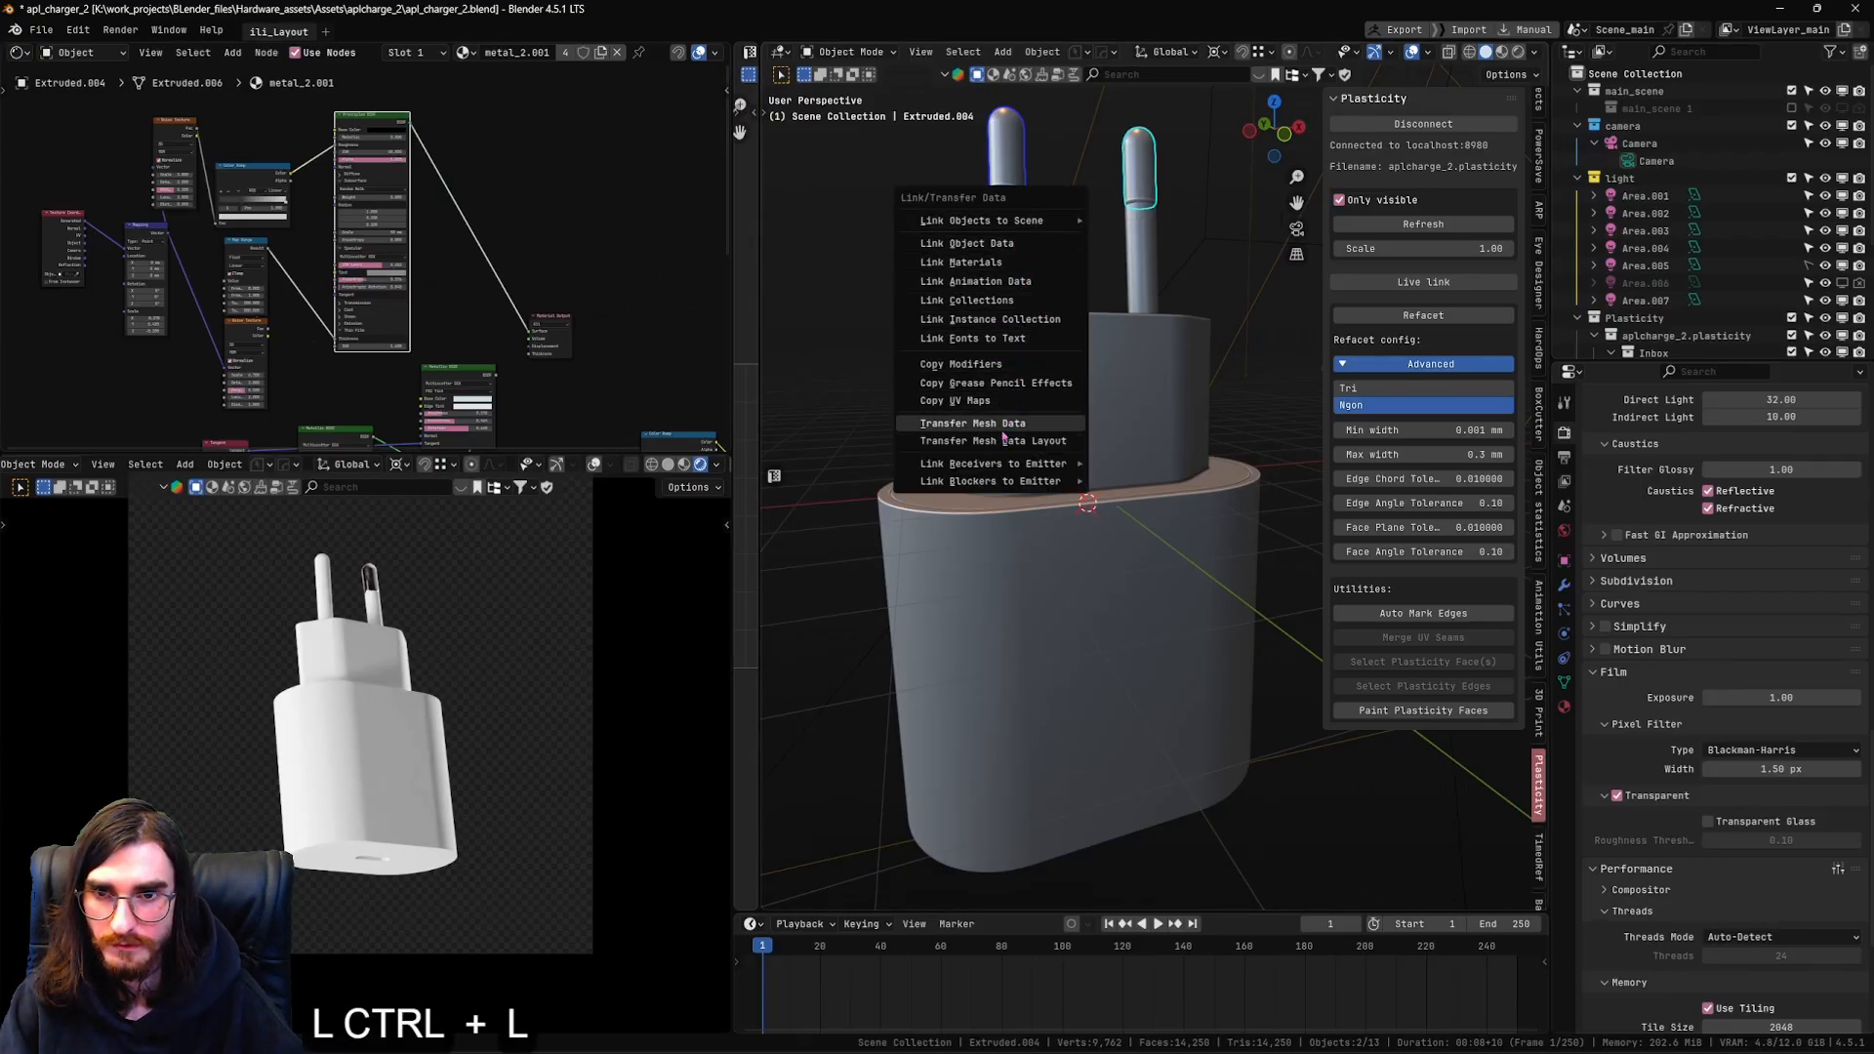
left_click(1013, 262)
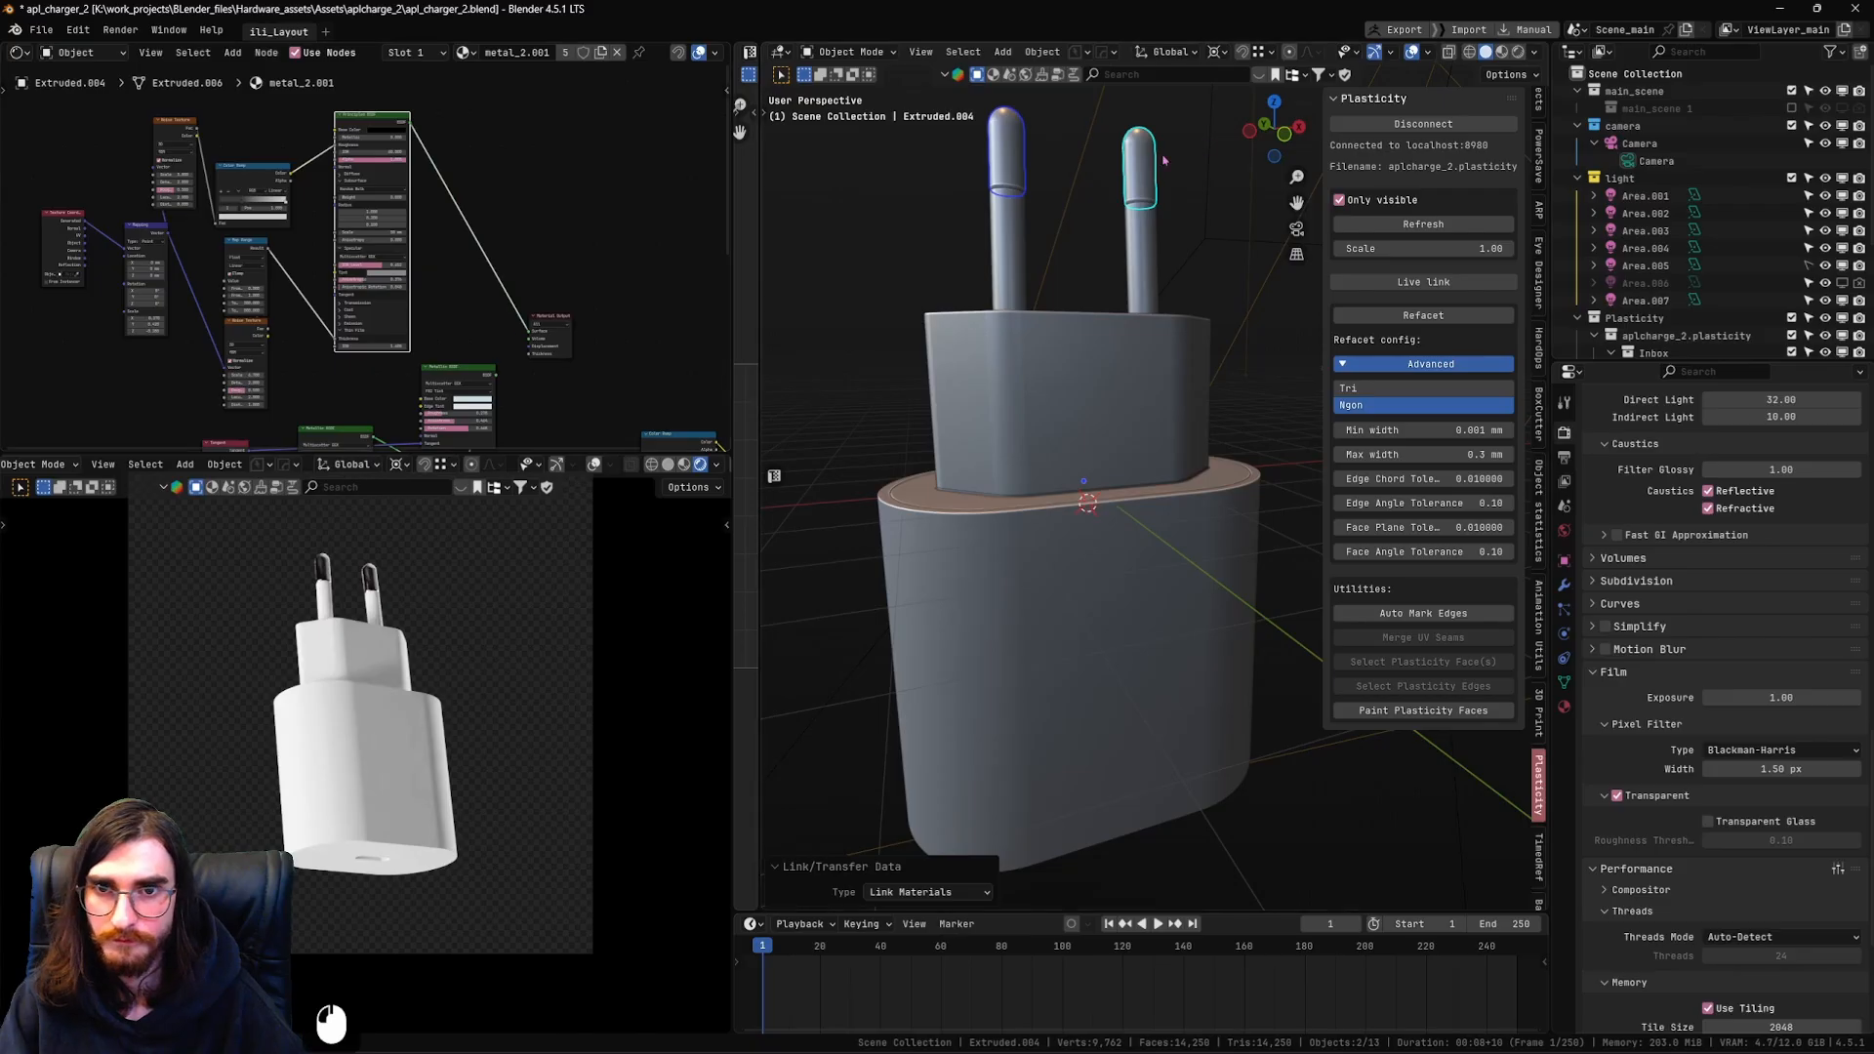
Assign the plastic material to the charger's outer shell
left_click(1134, 563)
left_click(378, 51, "shift")
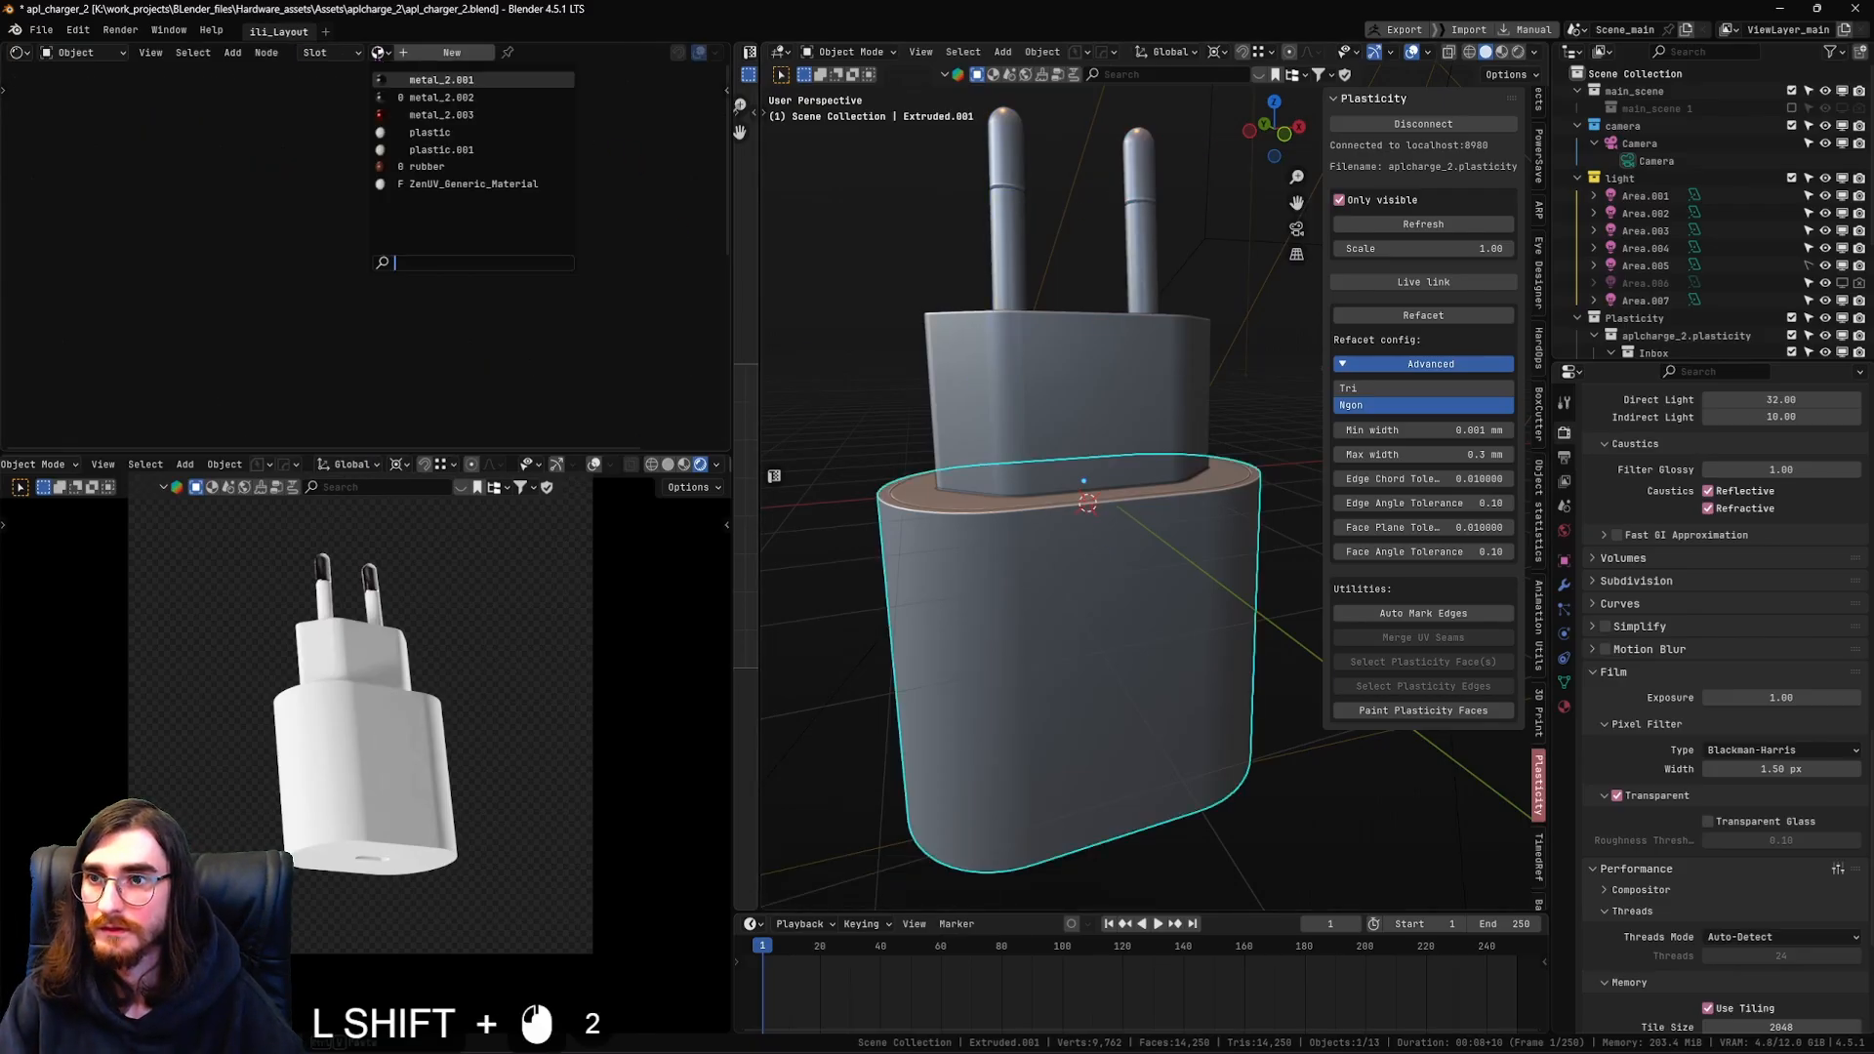
left_click(493, 135)
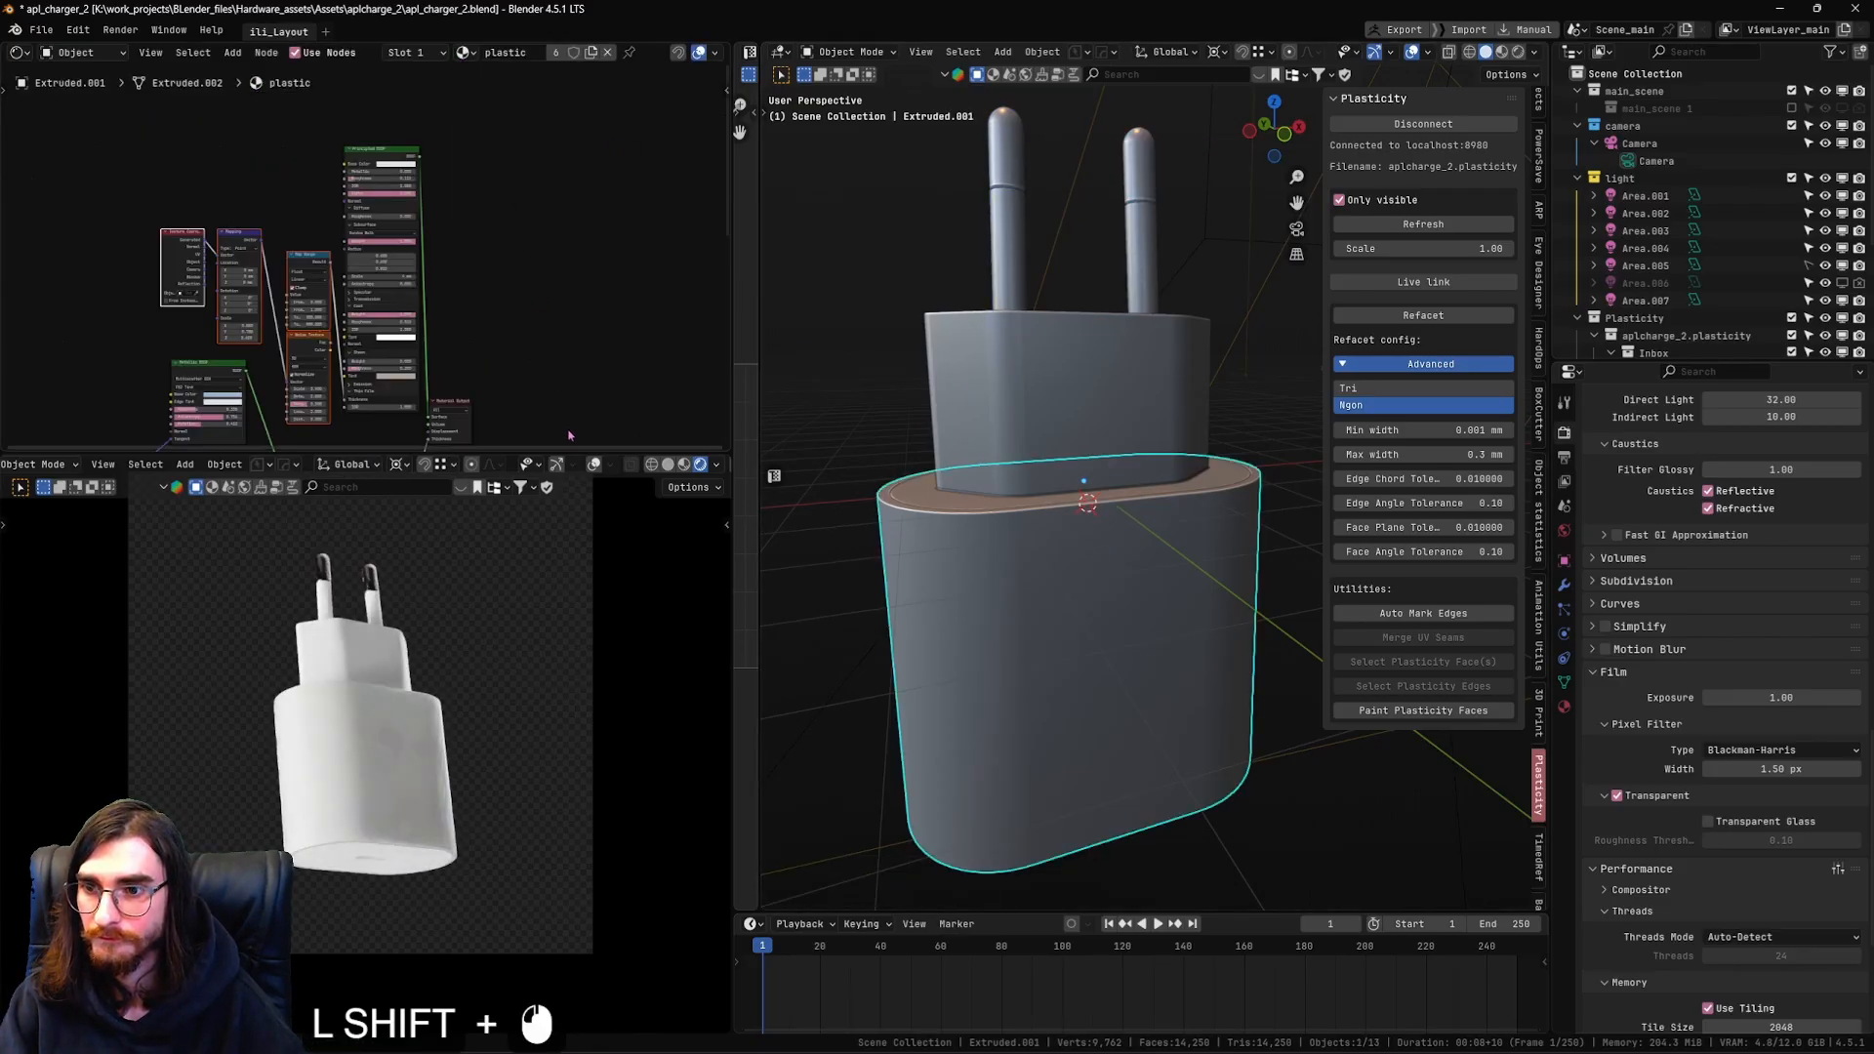
Assign the plastic.001 material to the plug base that carries the pins
left_click(1094, 451, "shift")
middle_click_drag(1107, 401, 1103, 504)
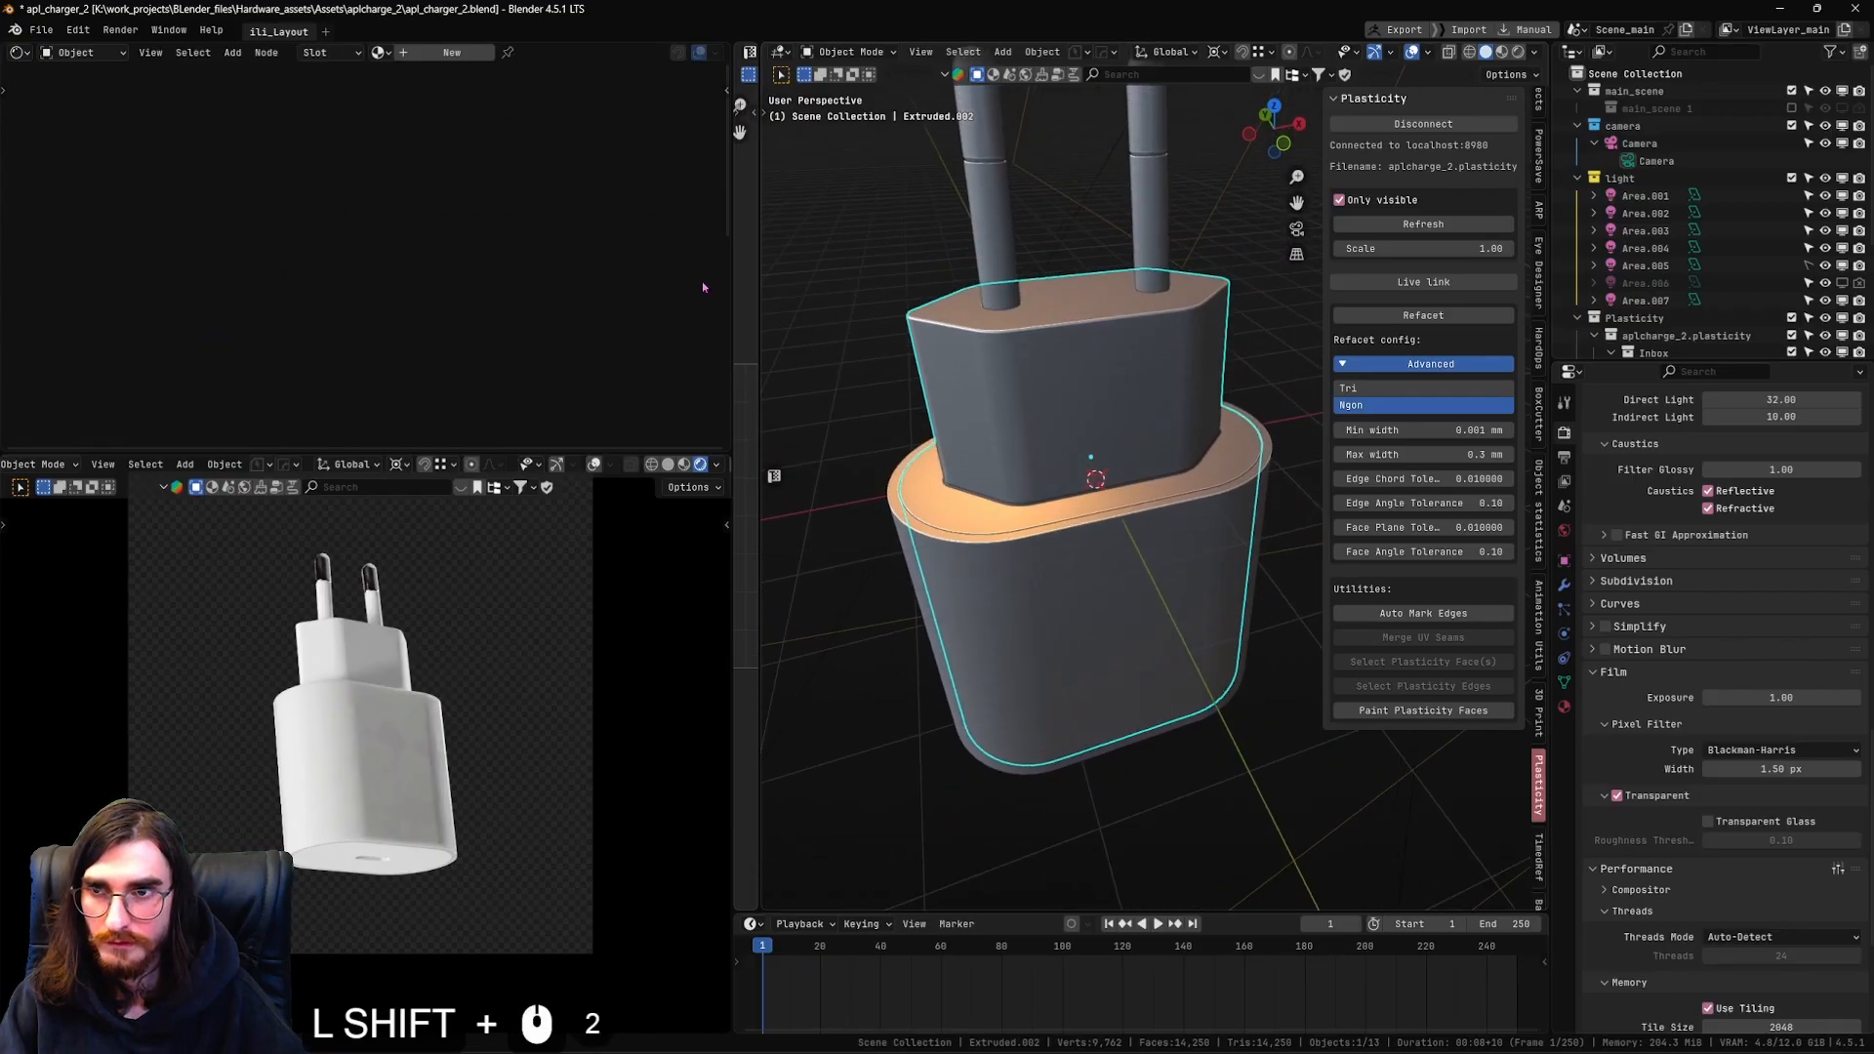
left_click(383, 52)
left_click(399, 96)
left_click(464, 53)
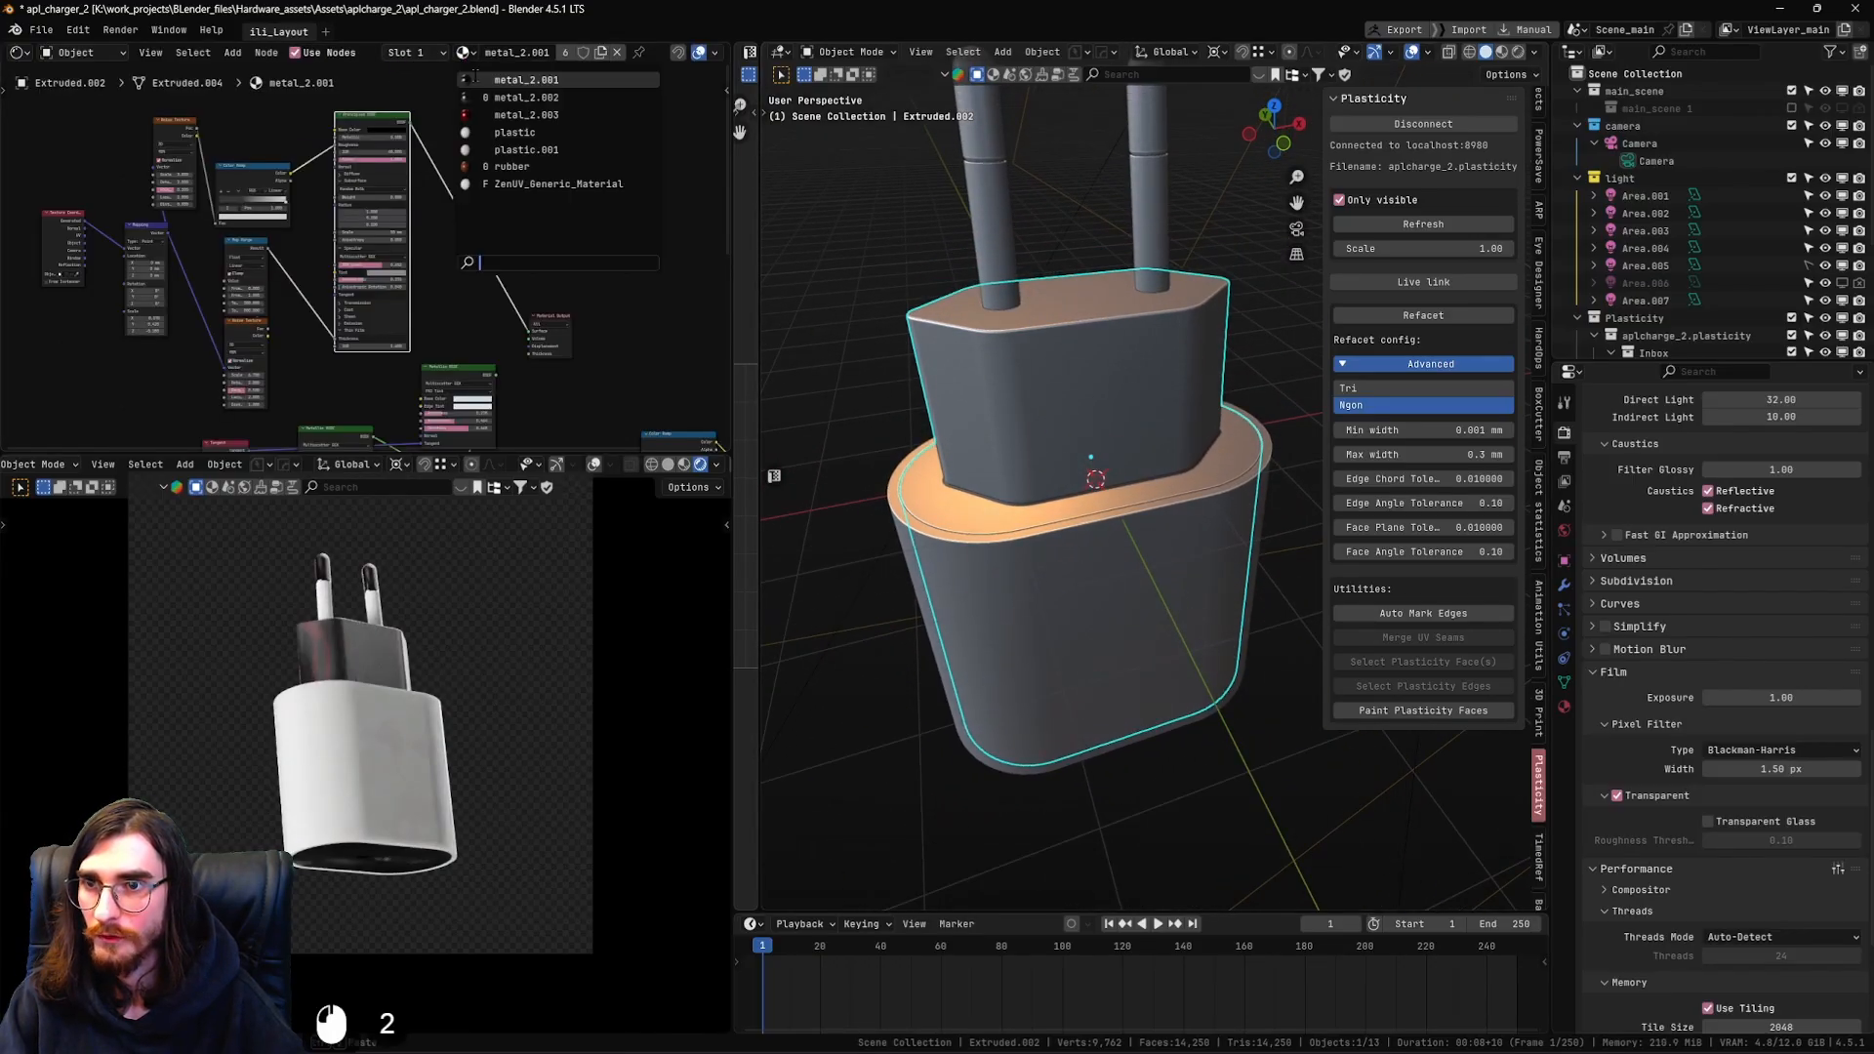
left_click(556, 132)
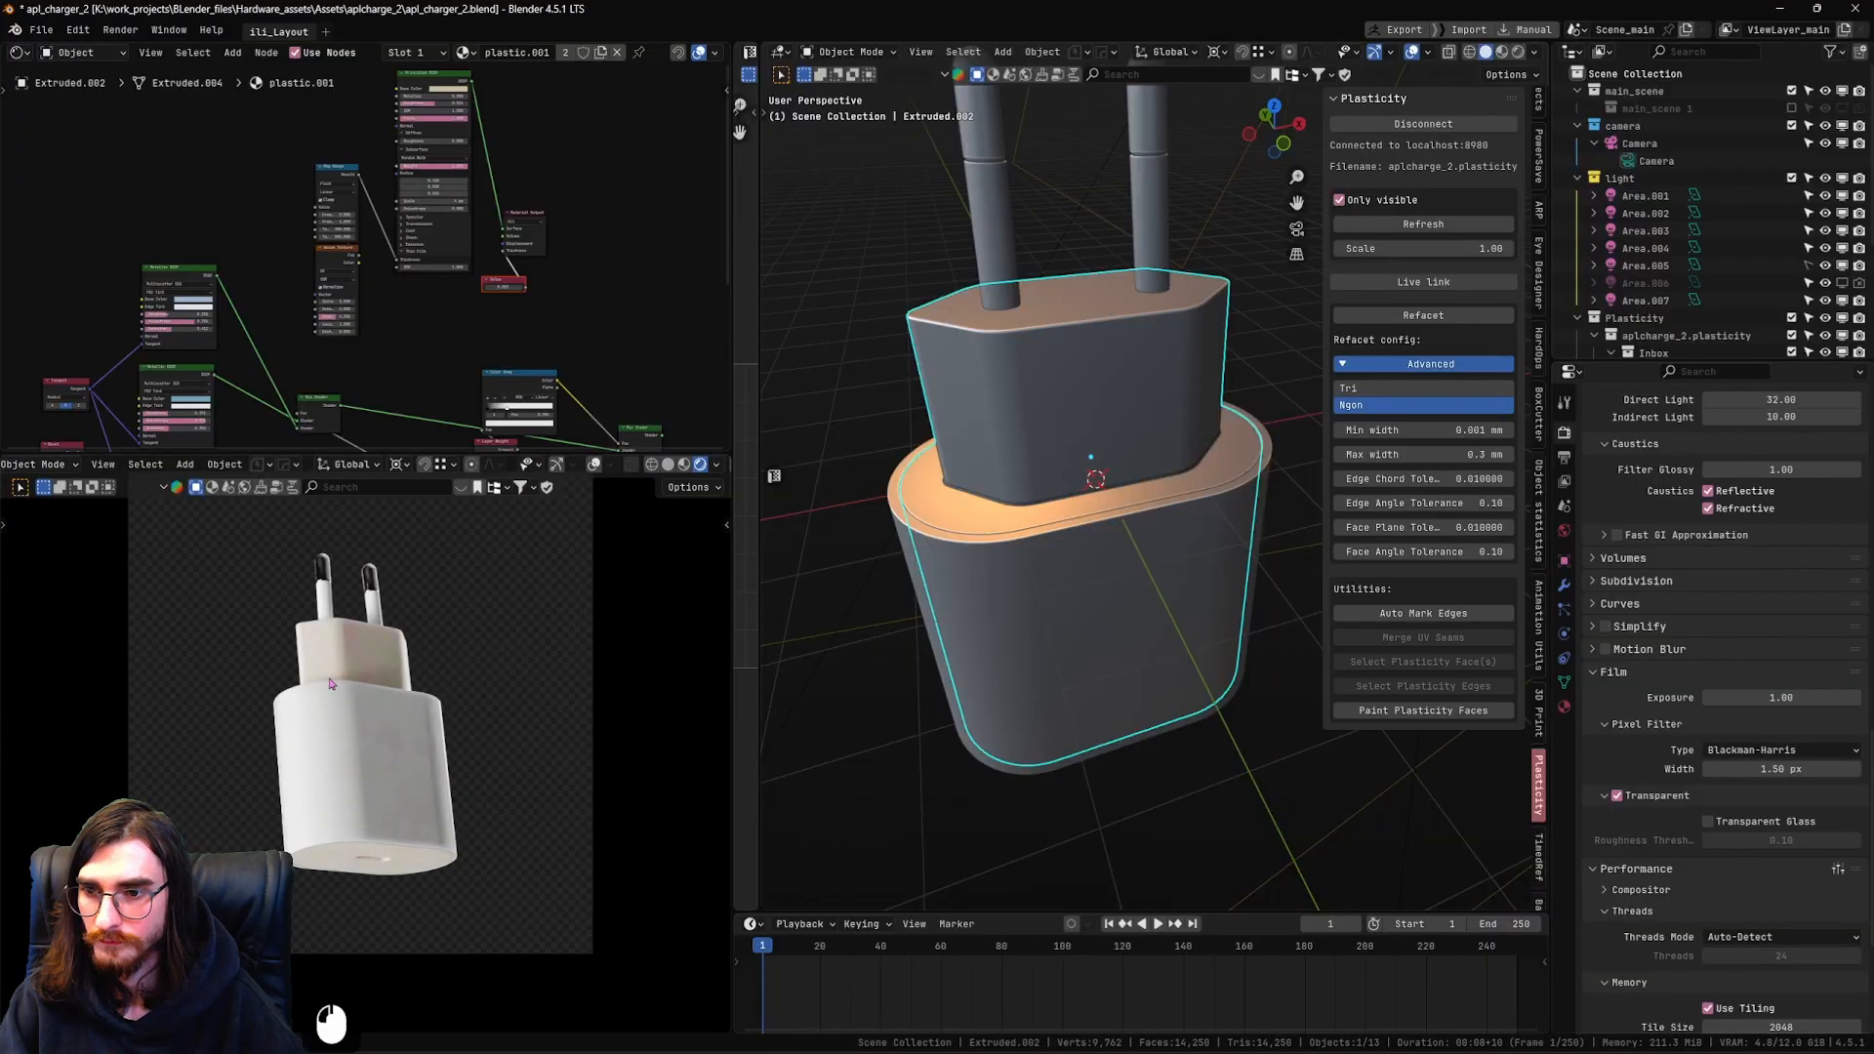
Link the plug base's plastic.001 material to both pin sleeves
left_click(1001, 396)
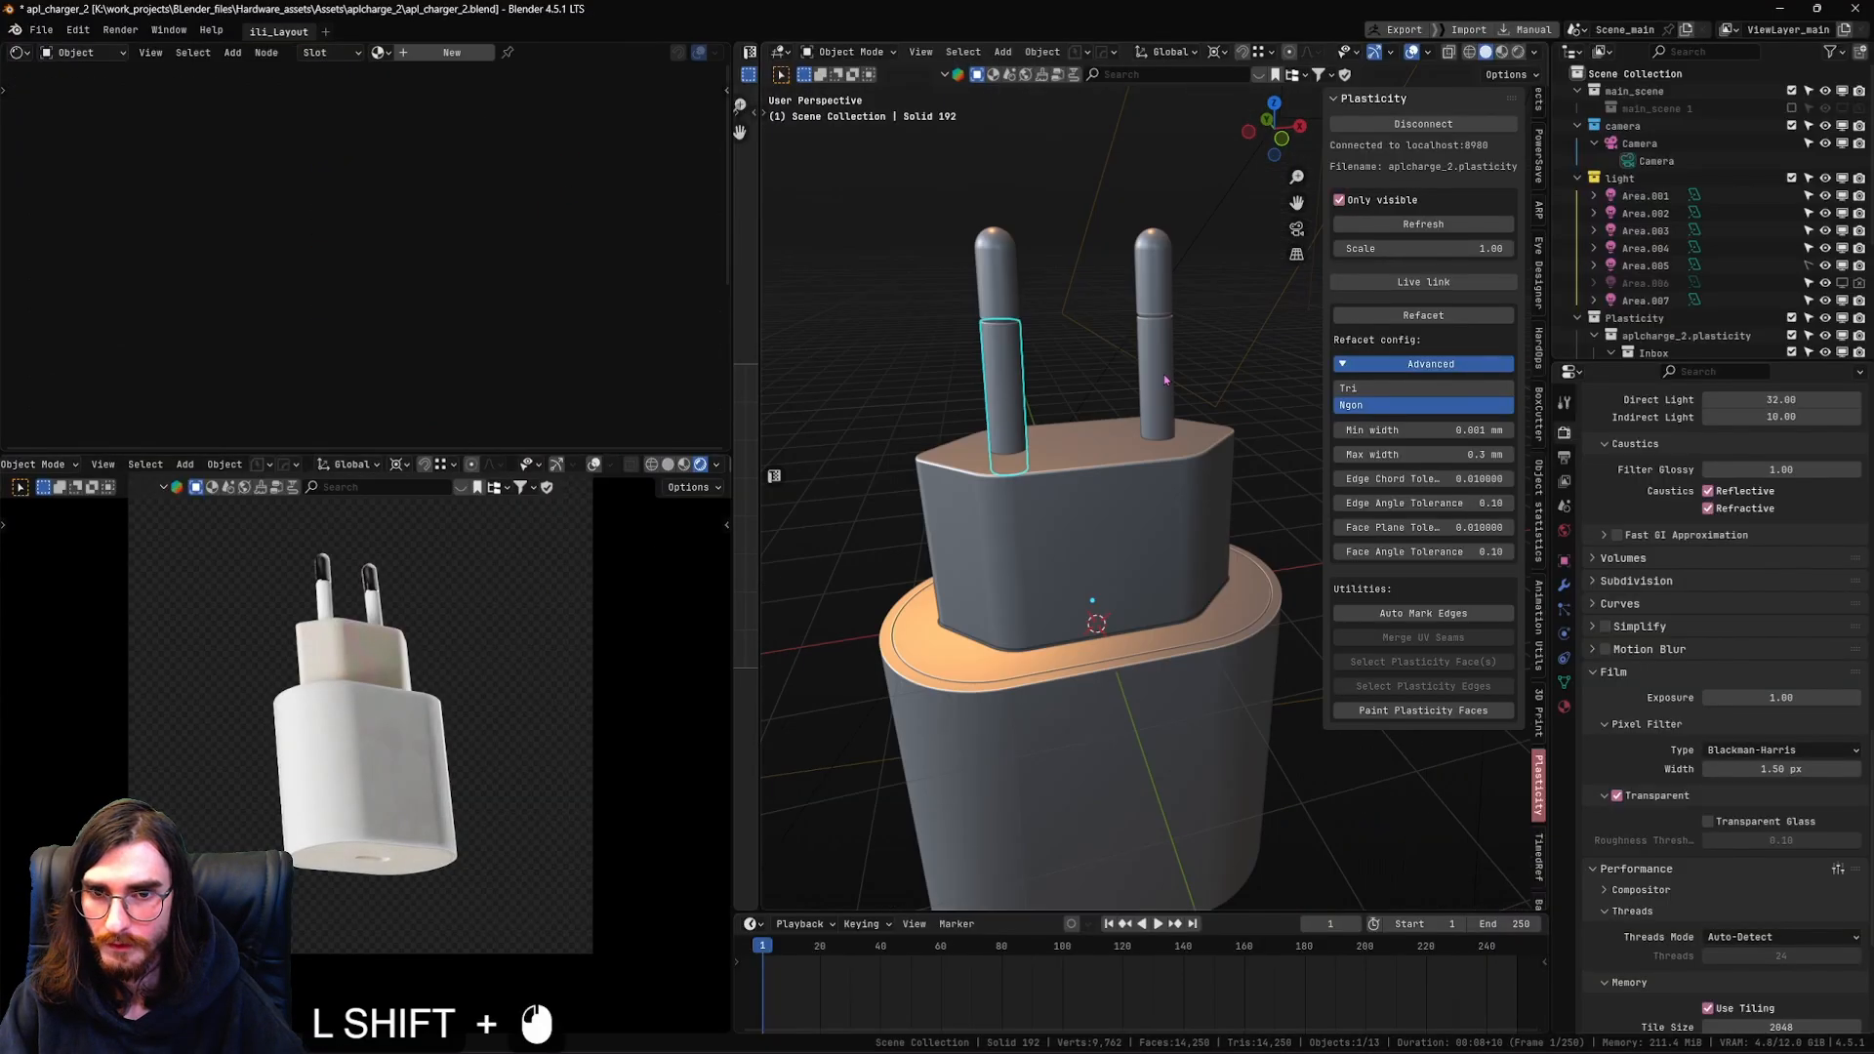
left_click(1155, 420, "shift")
middle_click_drag(1155, 468, 1125, 523)
left_click(1121, 528, "shift")
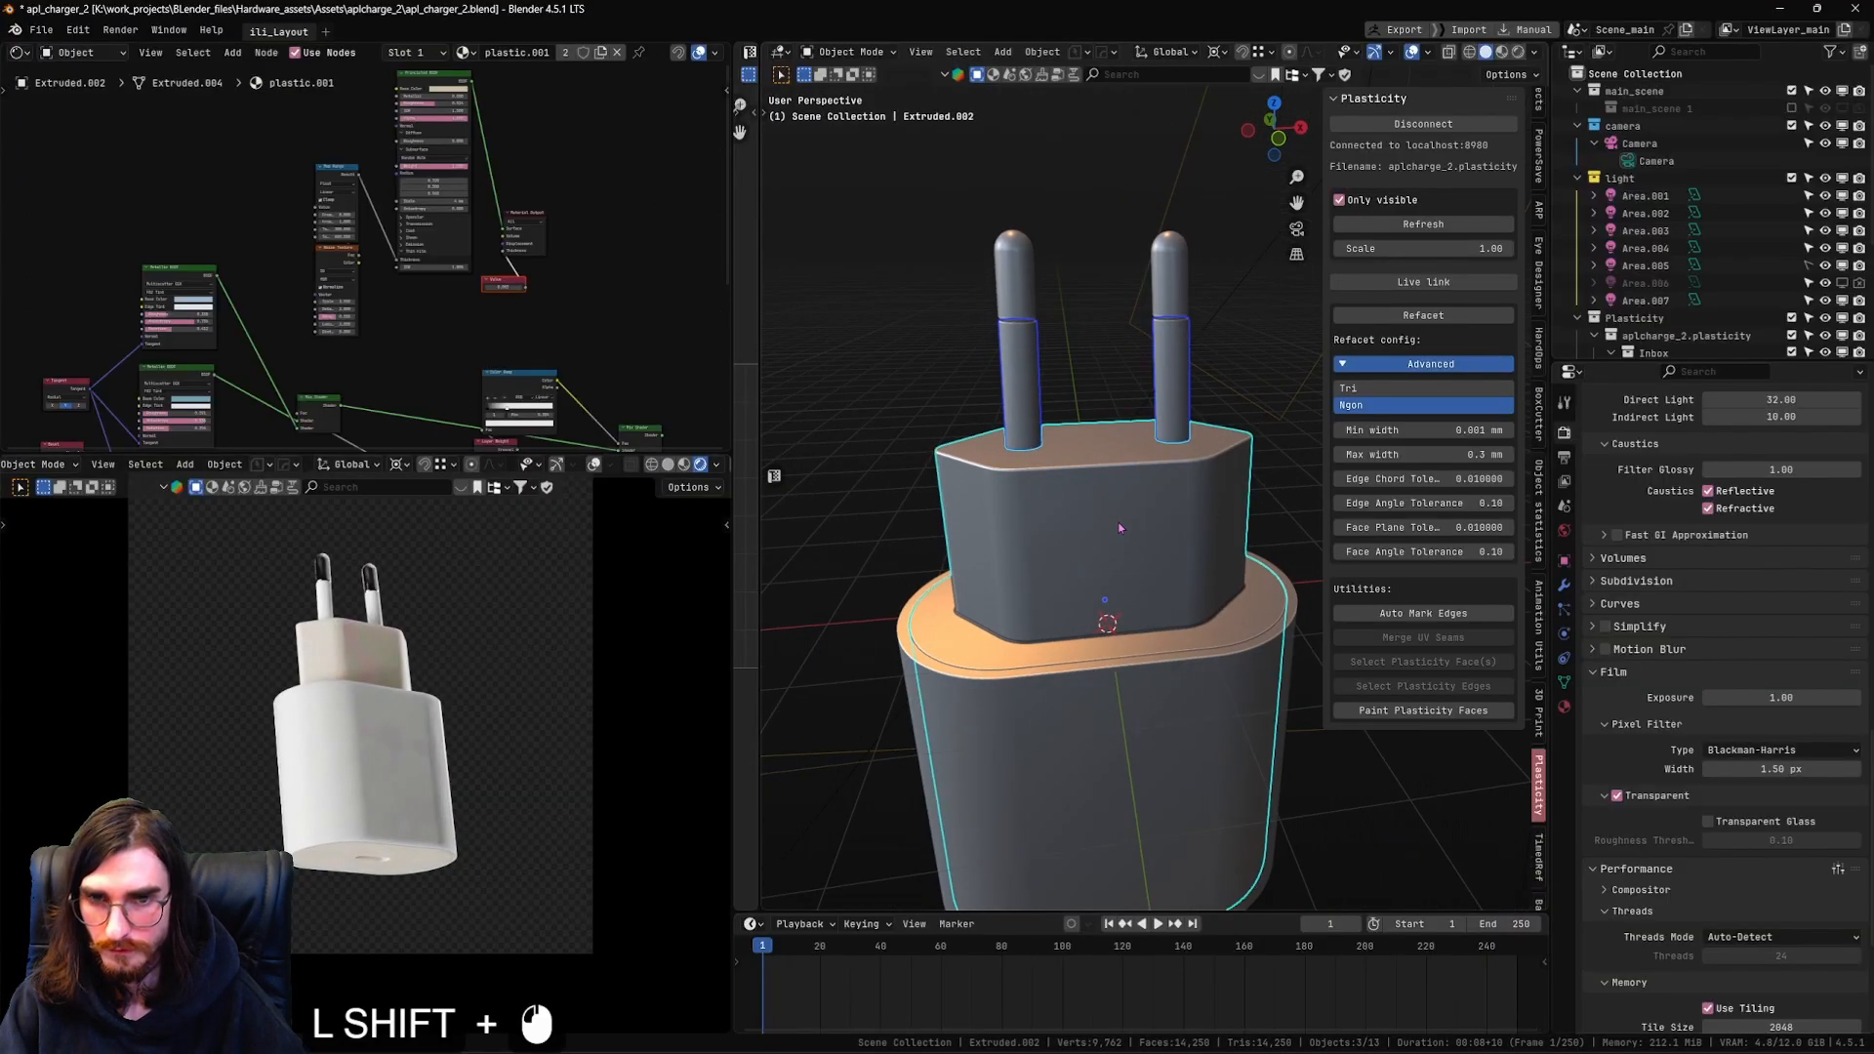
key("ctrl+l")
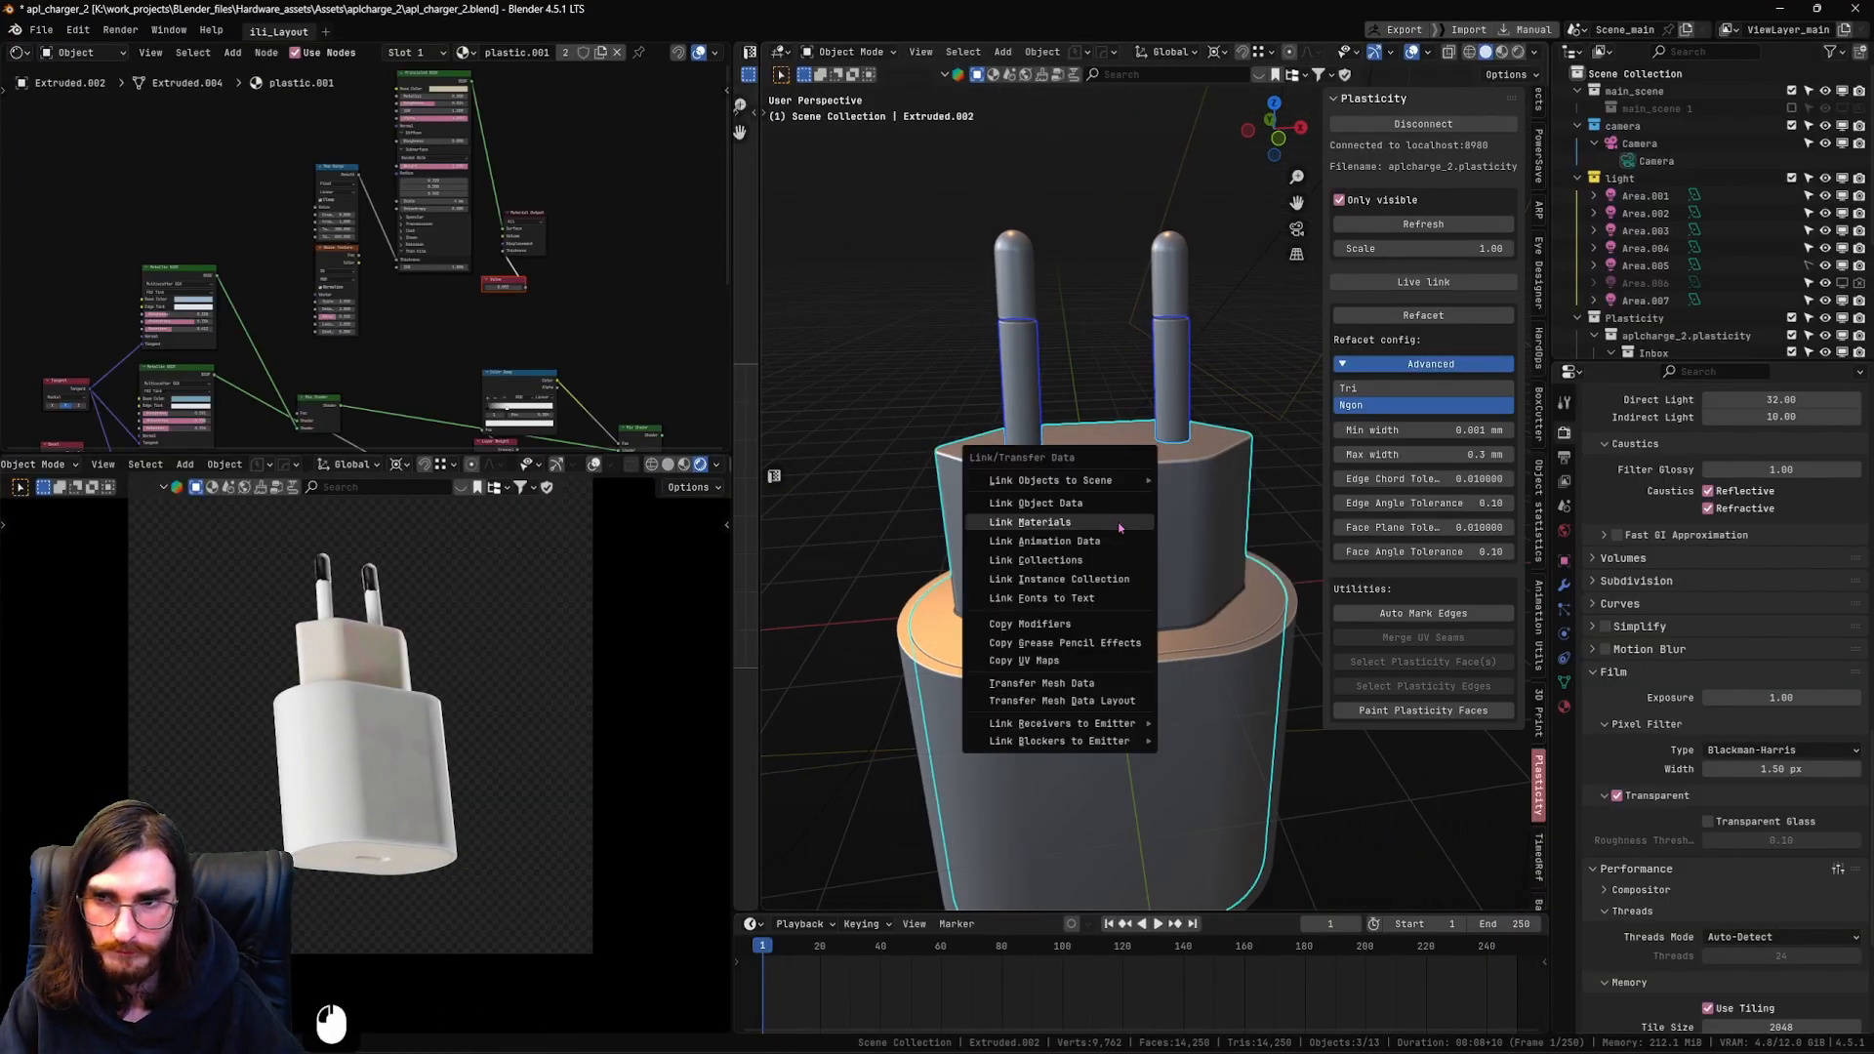
left_click(1121, 528)
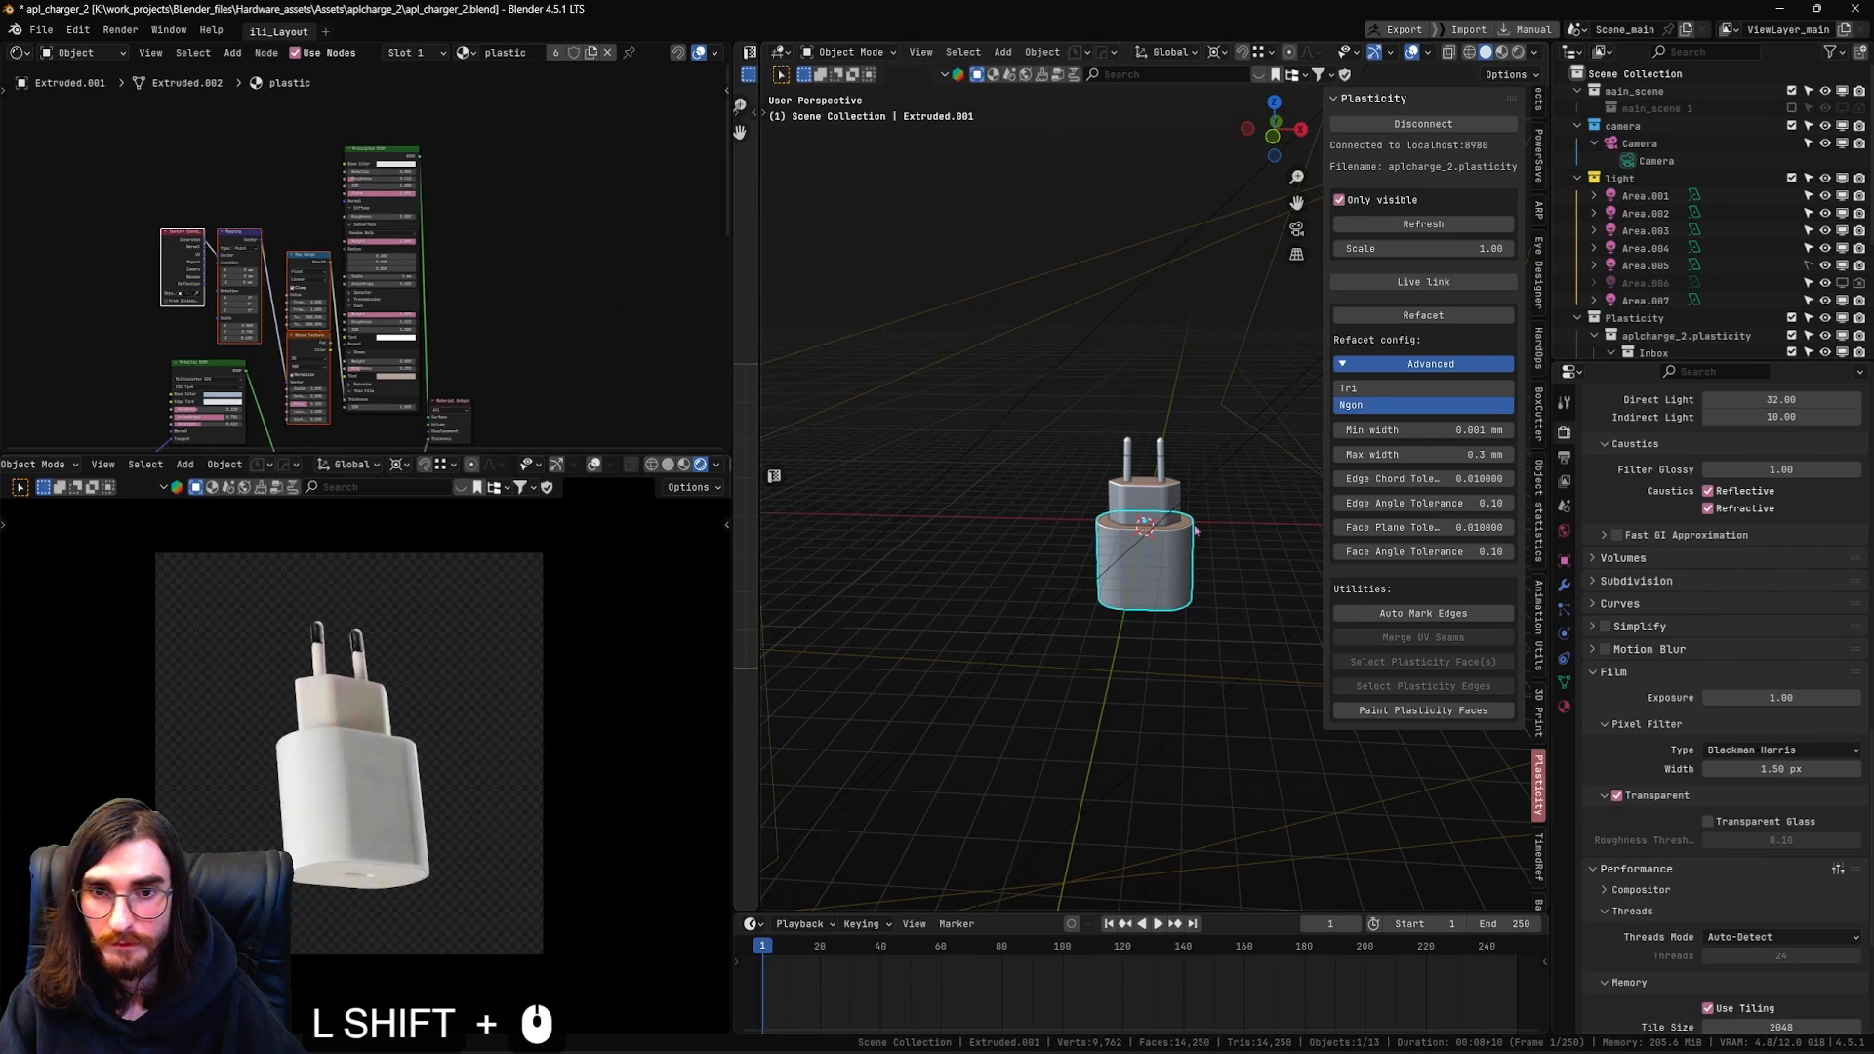
Select all the charger meshes with the outer shell active and parent them to the shell as Object
key("KP_Decimal")
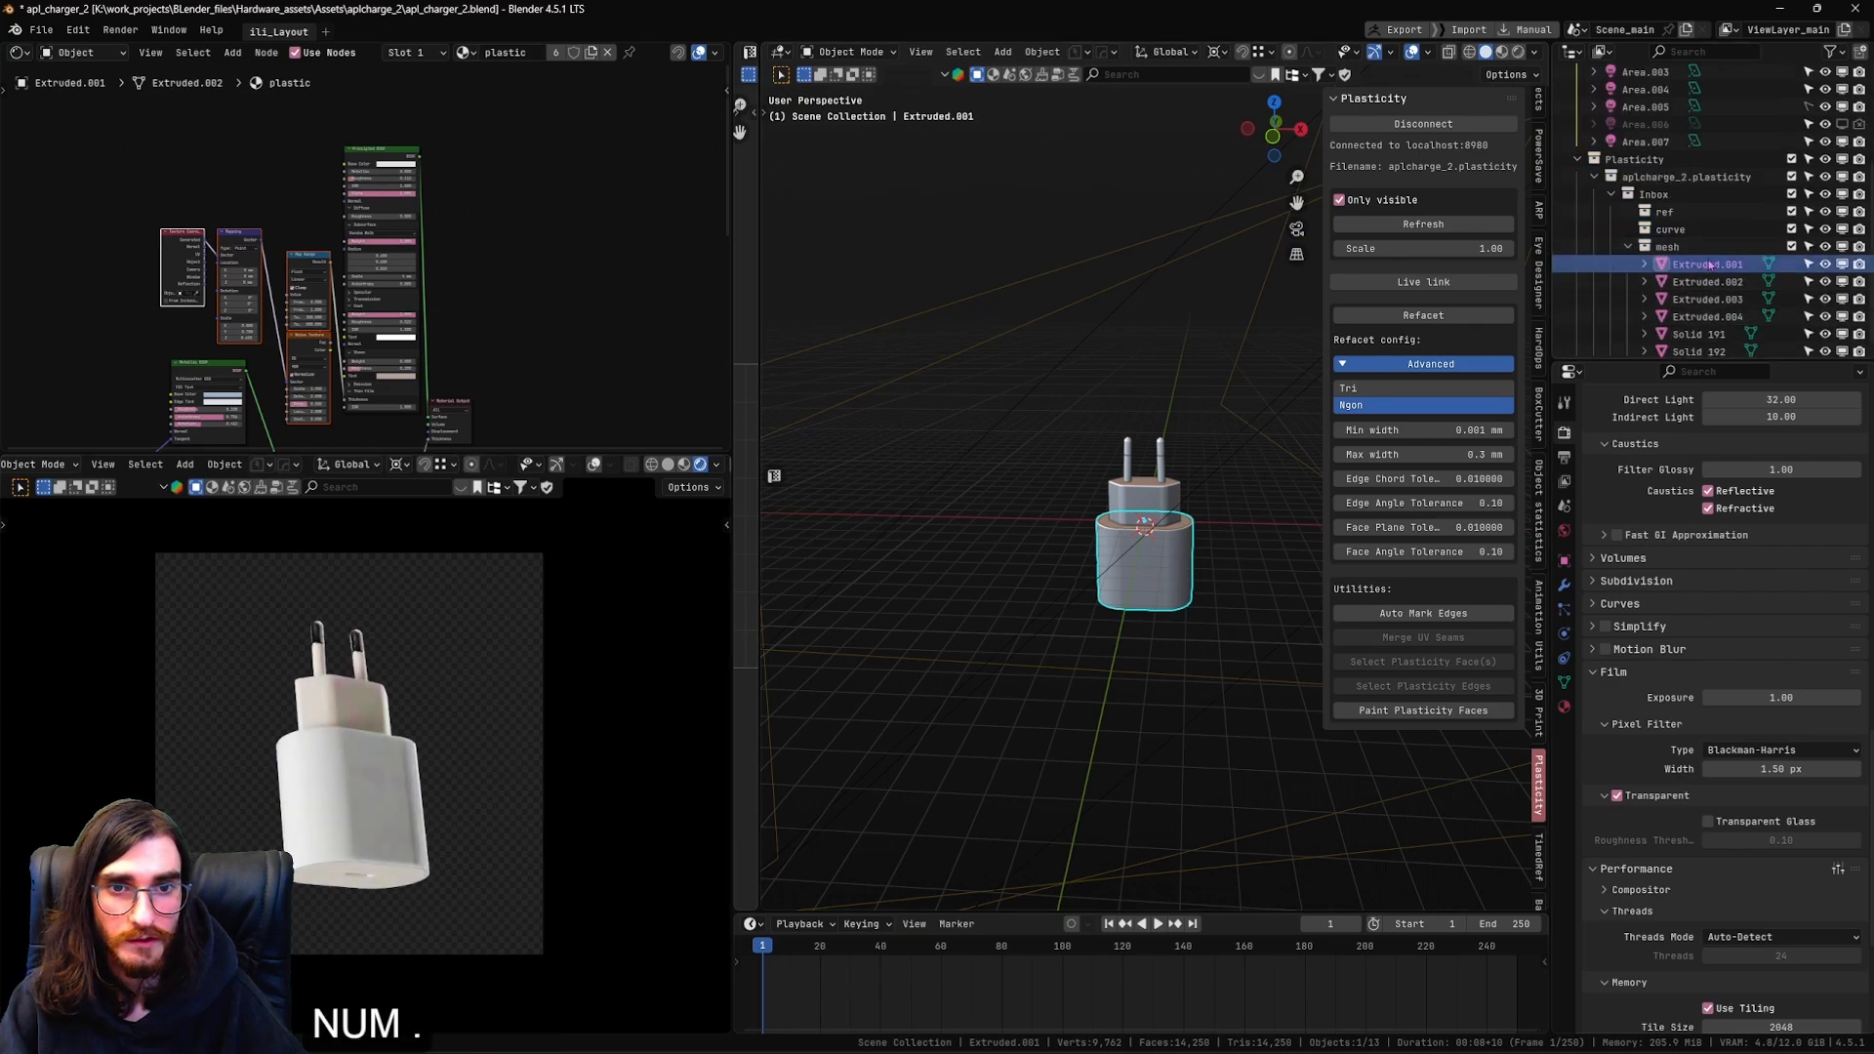
scroll(1710, 264, "down", 5)
left_click(1699, 340, "shift")
scroll(1216, 623, "up", 4)
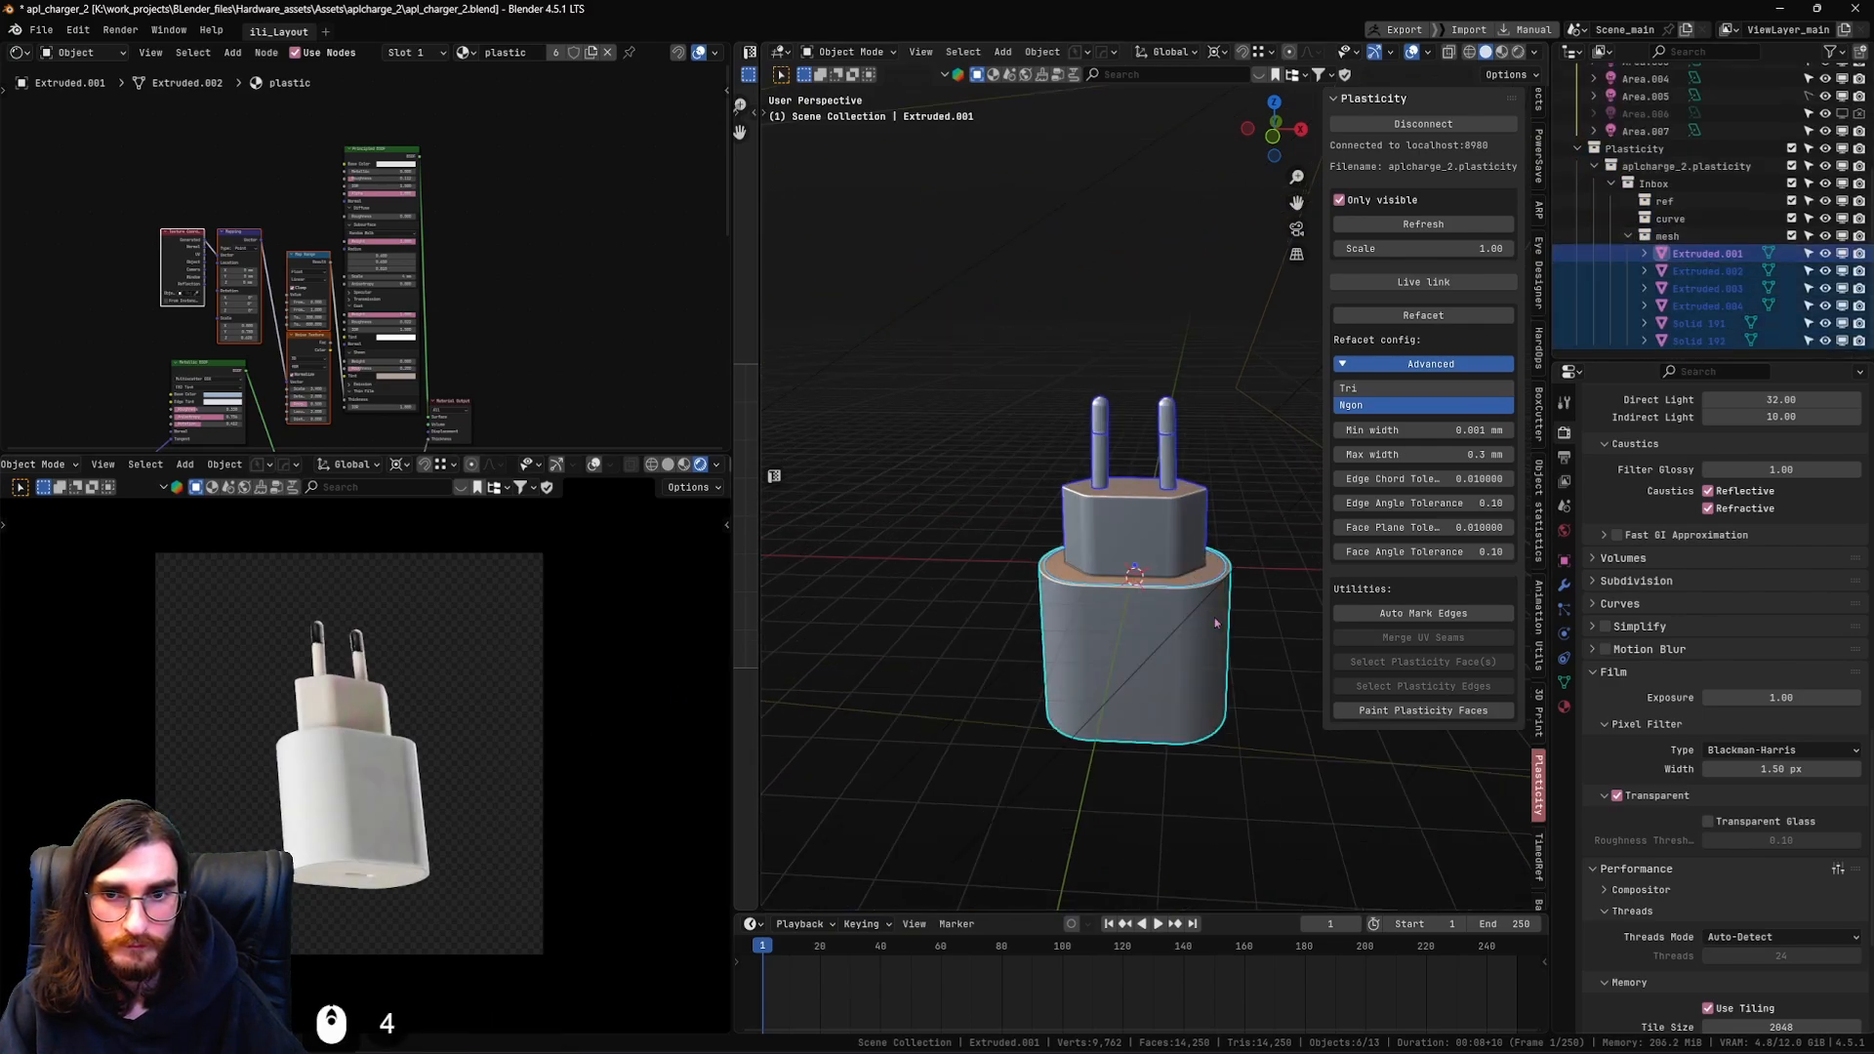
left_click(1217, 622, "shift")
left_click(1217, 623, "shift")
key("ctrl+p")
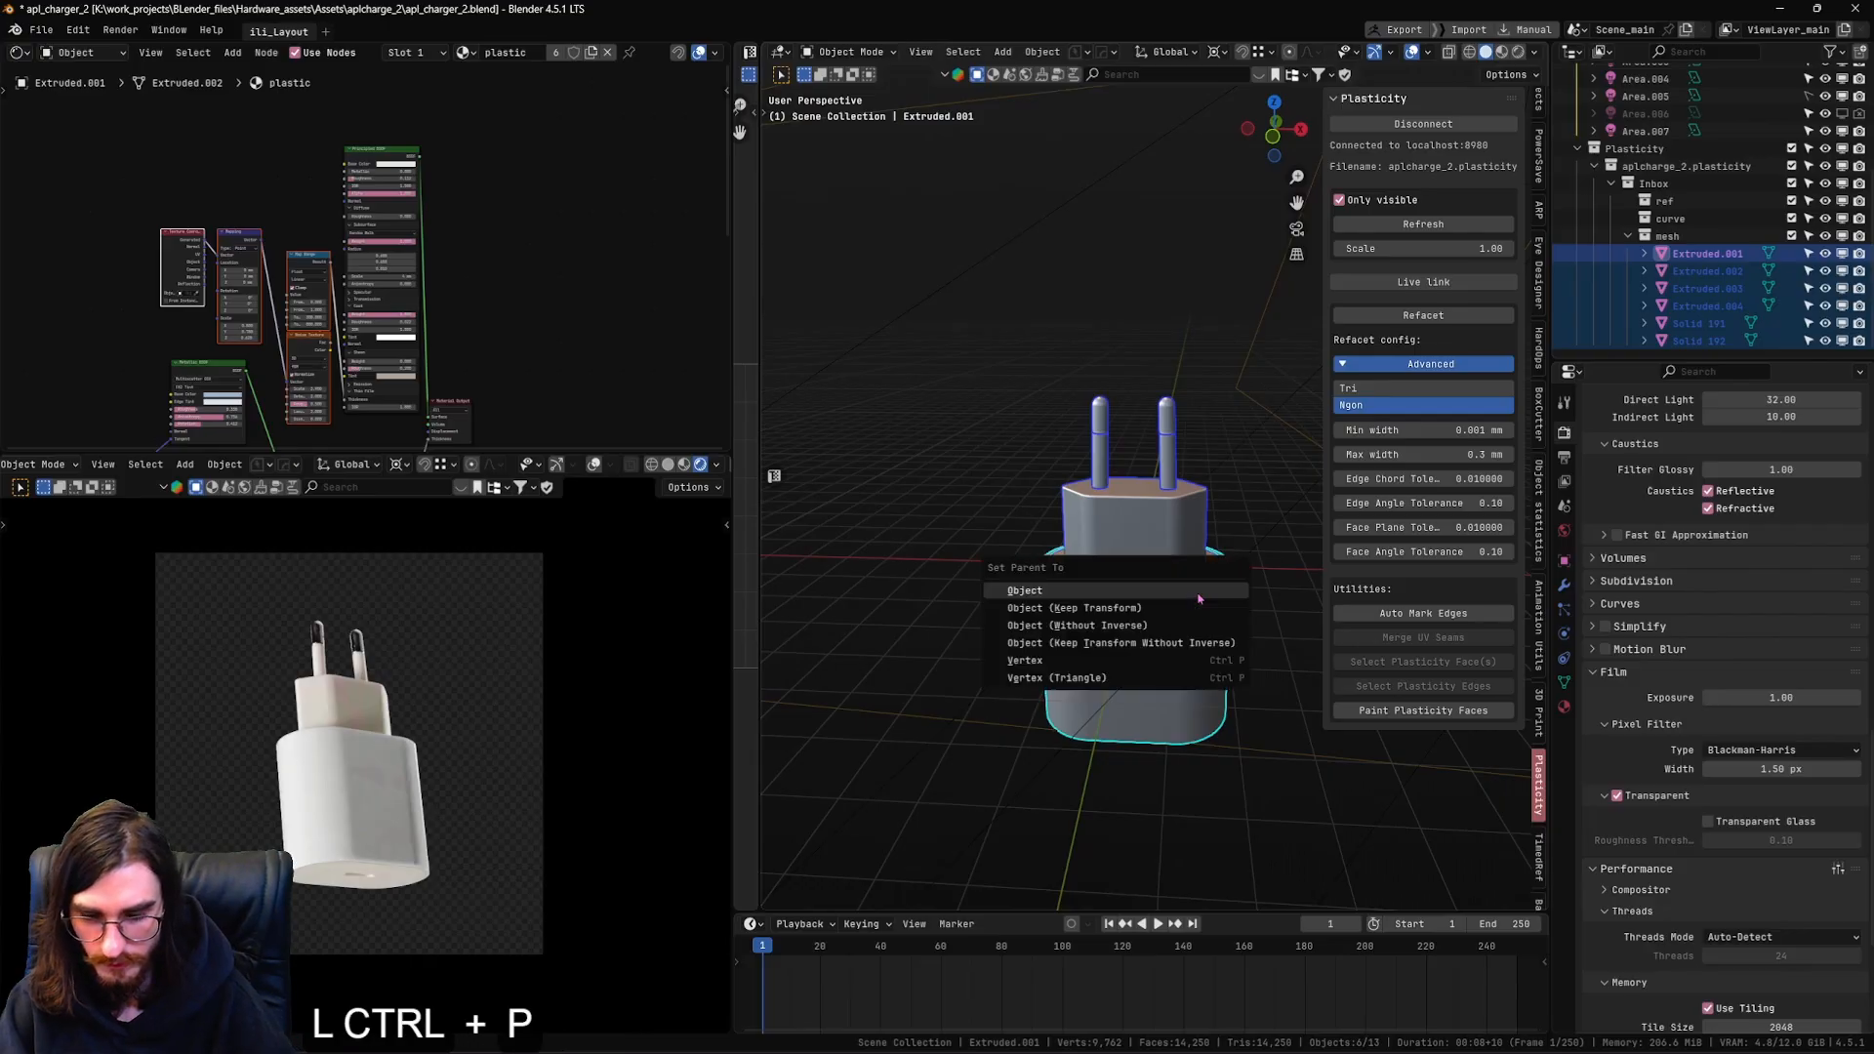
left_click(1199, 598)
Rotate the charger assembly about -83.4° in the front orthographic view so it lies on its side
scroll(1153, 682, "down", 4)
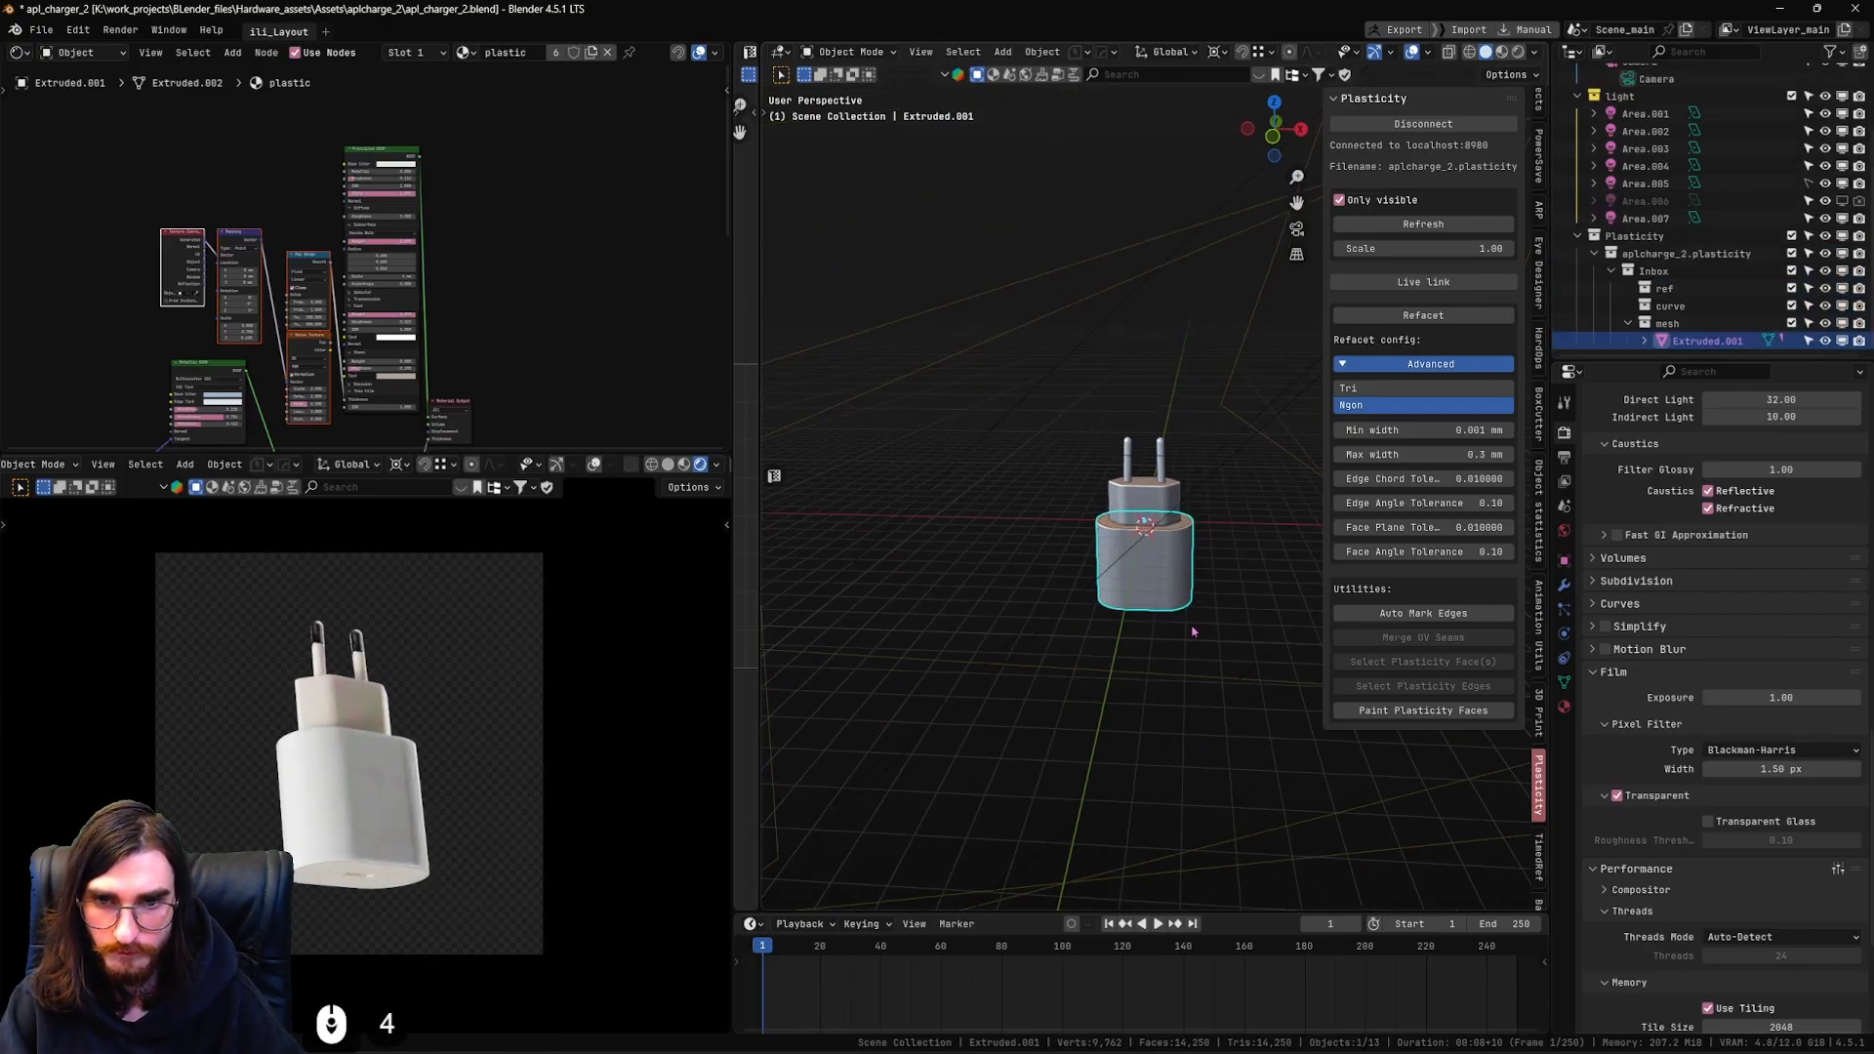
middle_click_drag(1153, 682, 1074, 625, "alt")
scroll(1074, 625, "up", 3)
key("r")
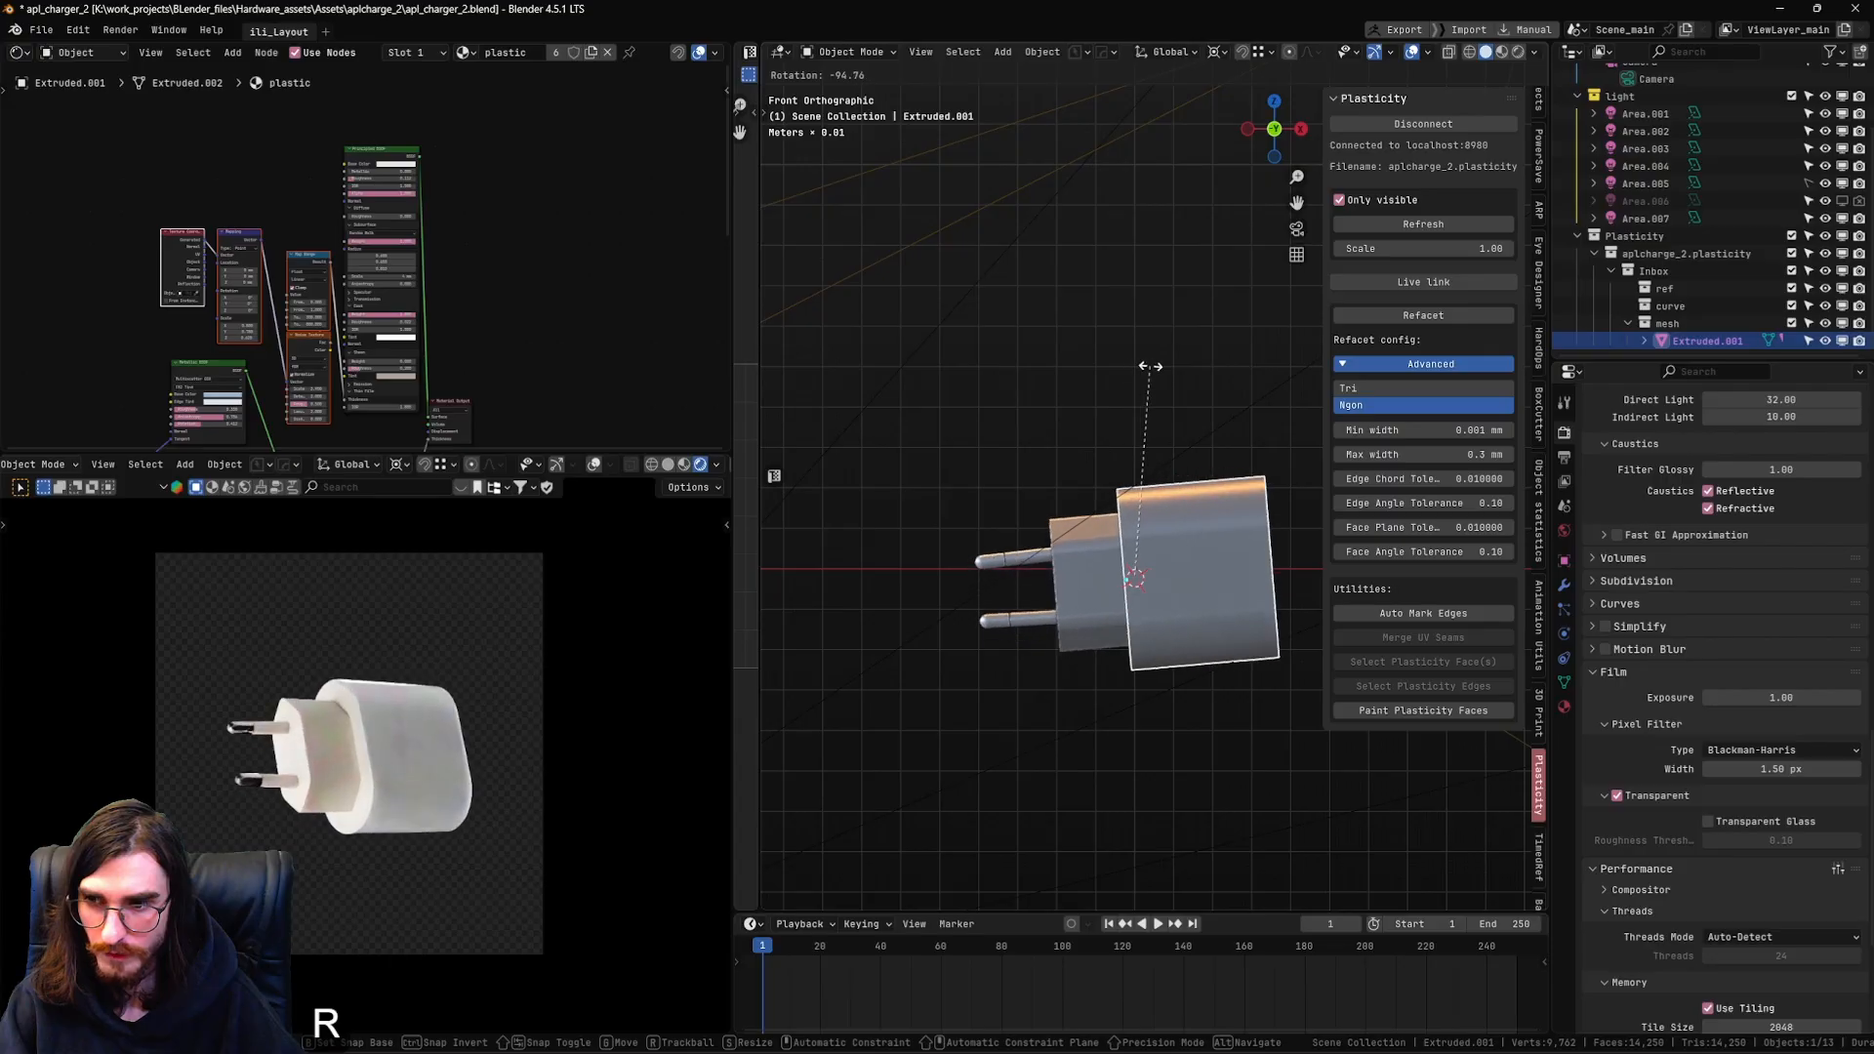
left_click(1199, 375)
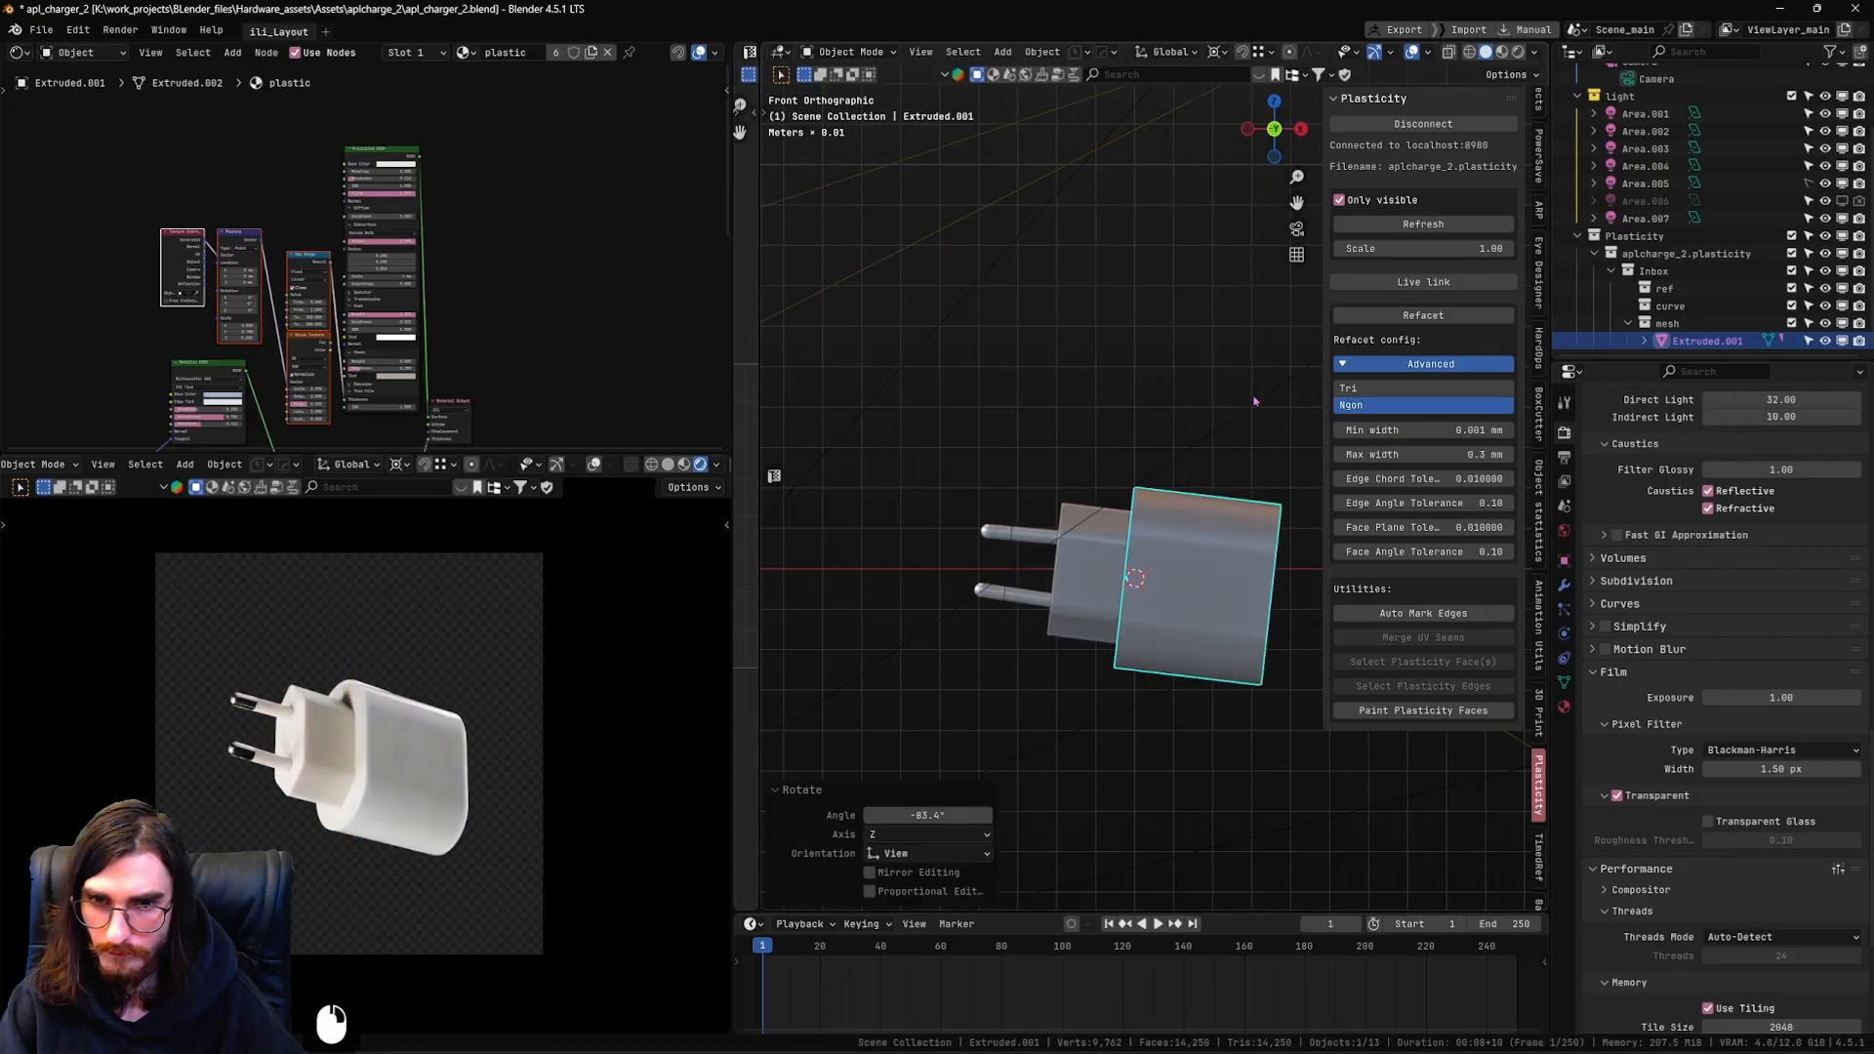
Select the camera and try rotating it around the global Z axis
scroll(1235, 416, "down", 6)
left_click(1263, 501)
key("r")
key("z")
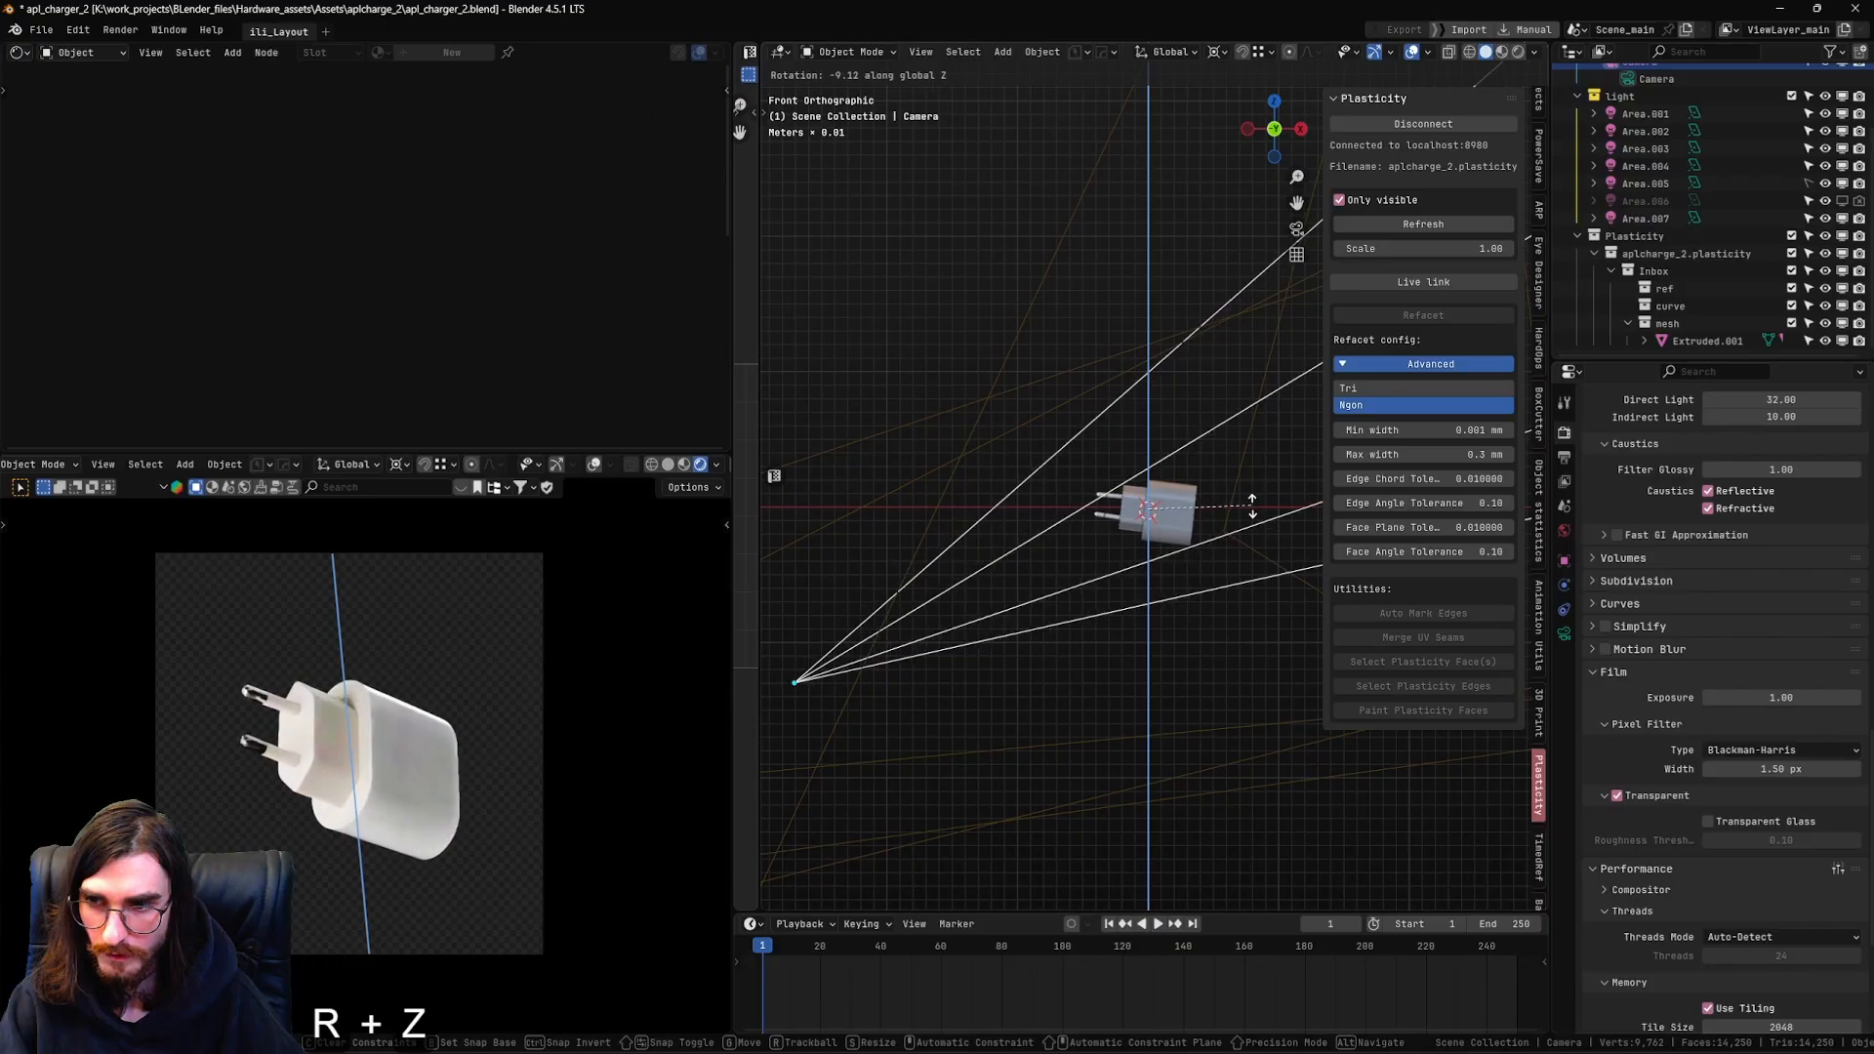
left_click(1224, 522)
Move the camera about 84 mm toward the charger along its local Z axis
middle_click_drag(1224, 522, 1159, 527, "shift")
key("g")
key("z")
key("z")
key("shift")
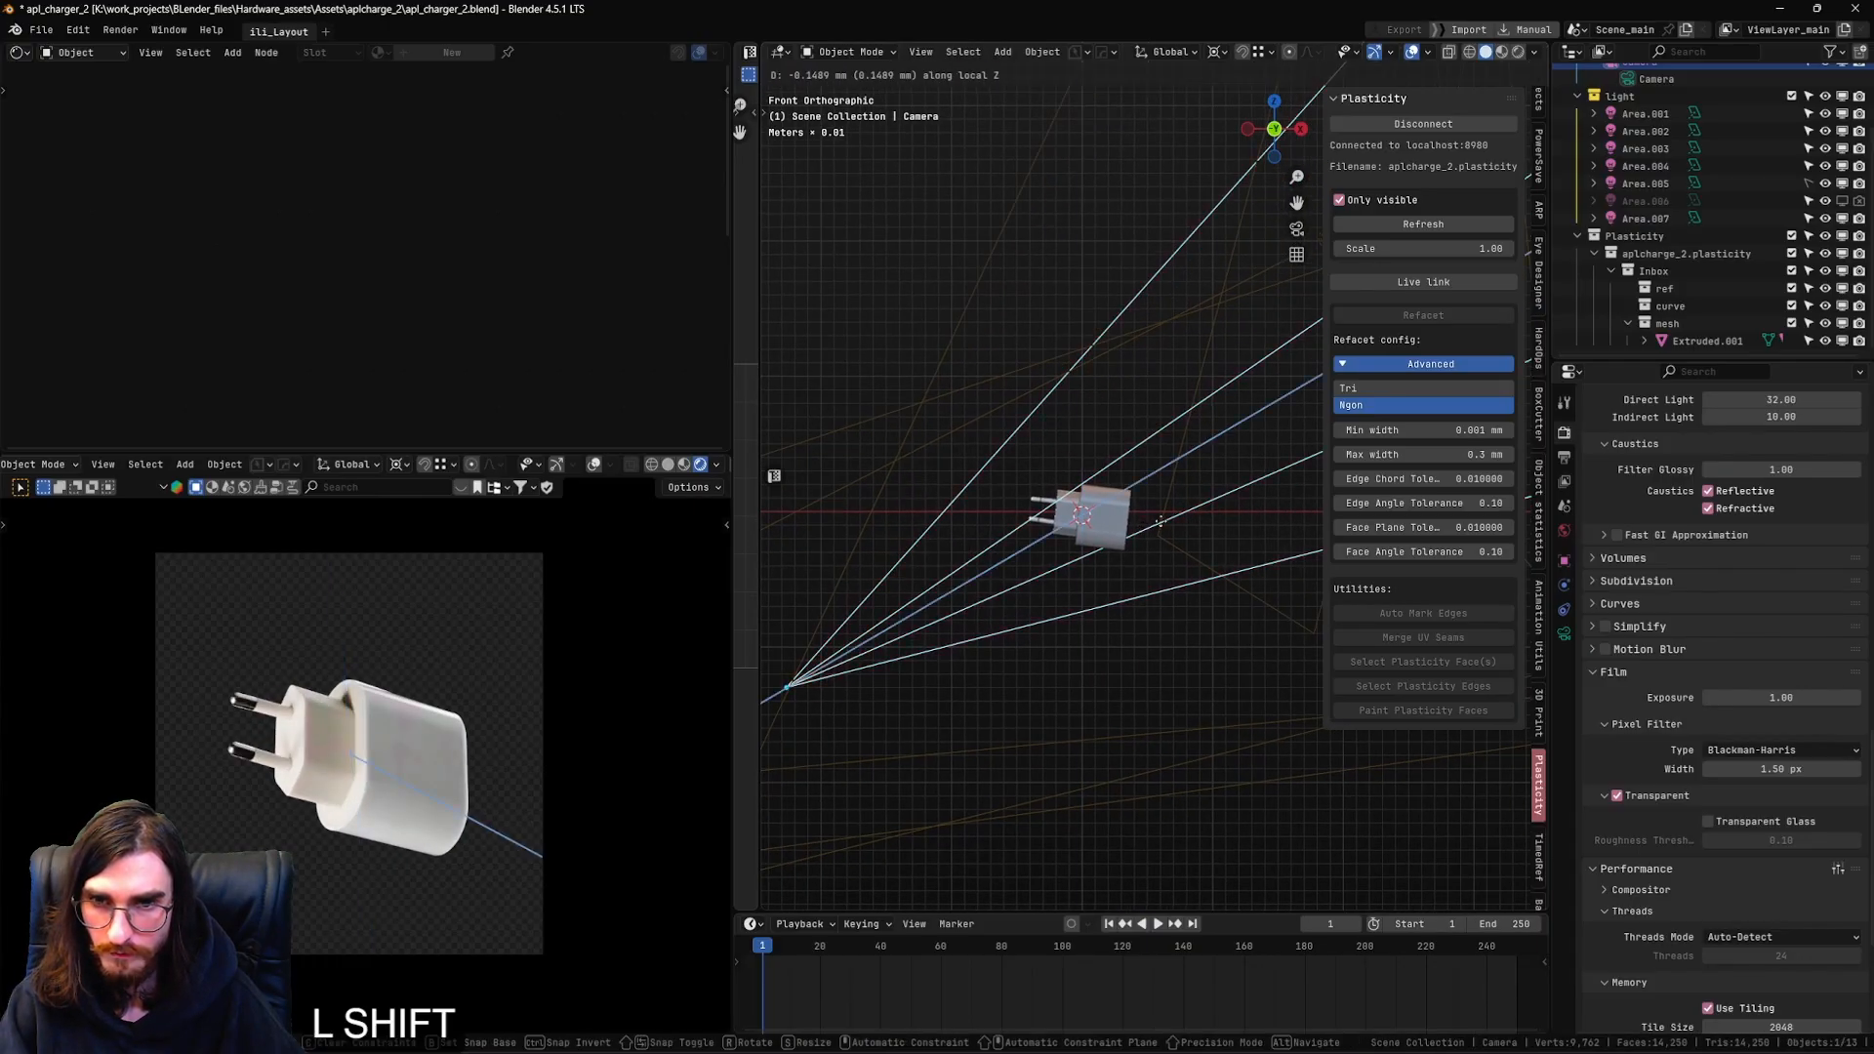
left_click(1096, 367, "shift")
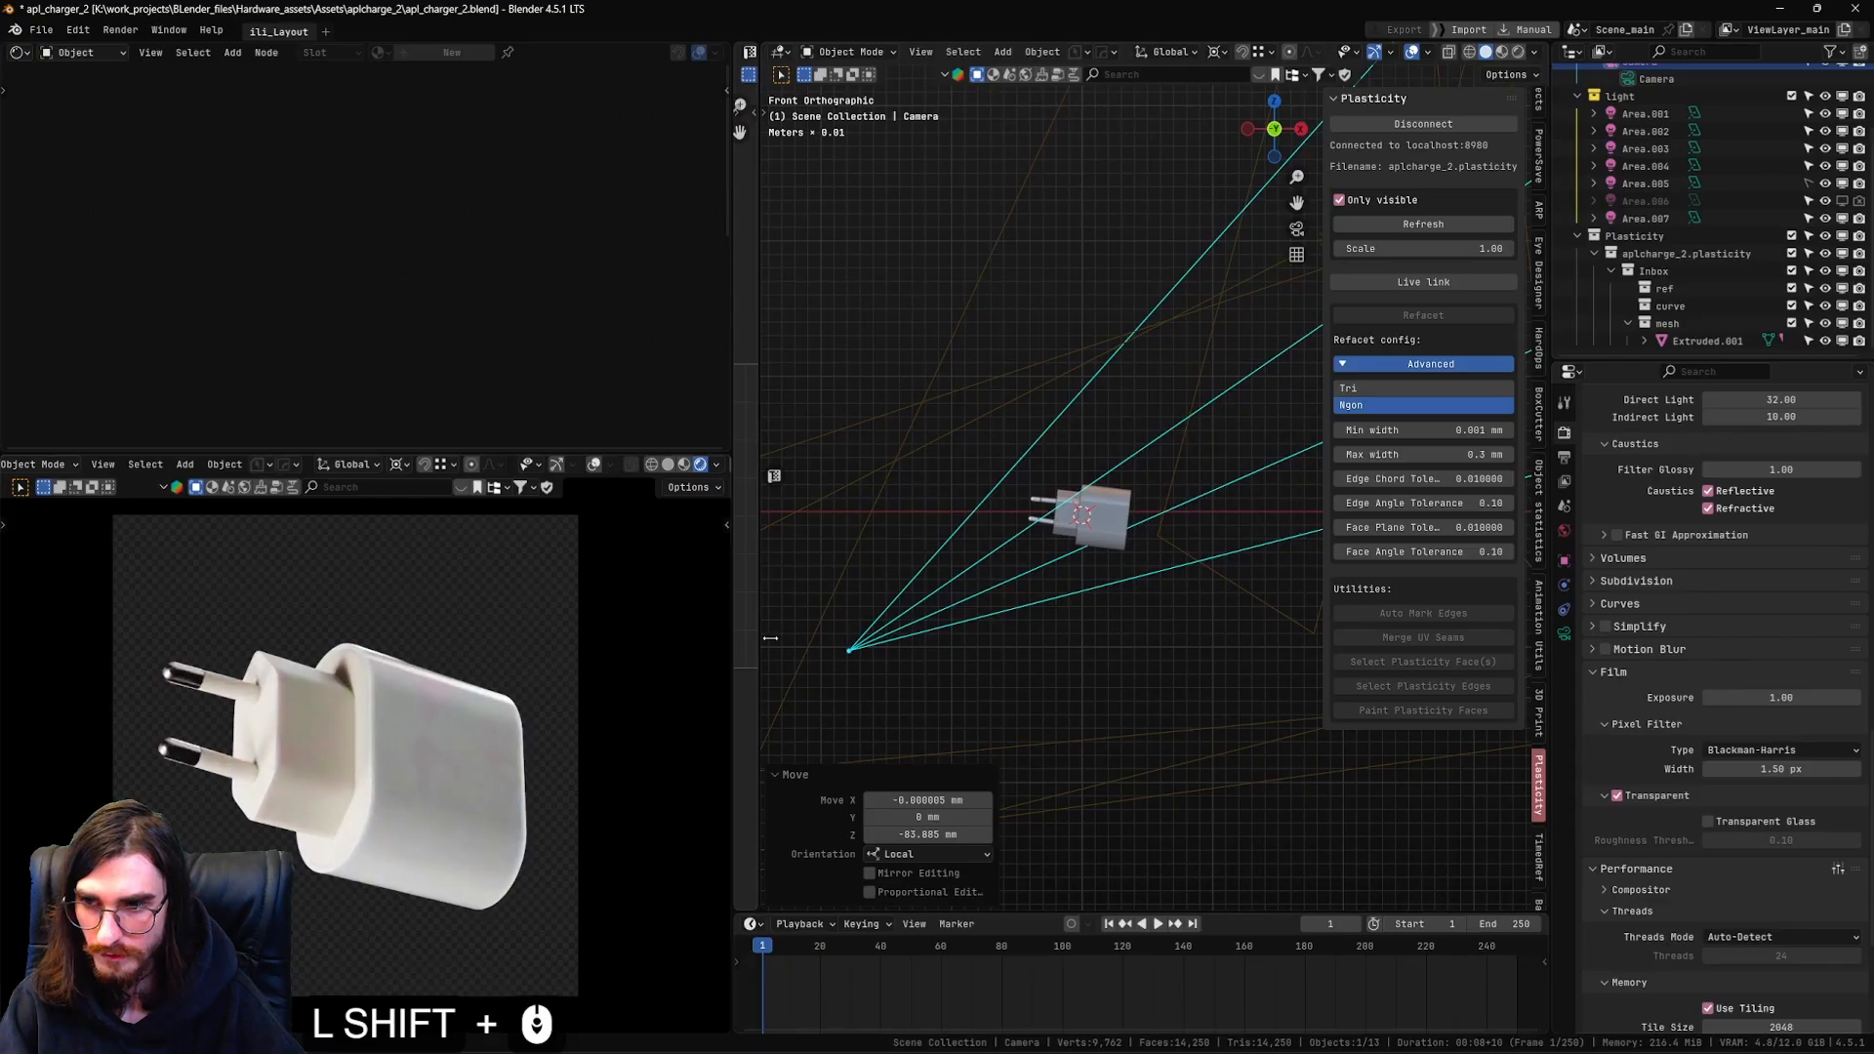
Select the charger's outer shell and enlarge the shader editor's area in height and width around its plastic material nodes
left_click(374, 792)
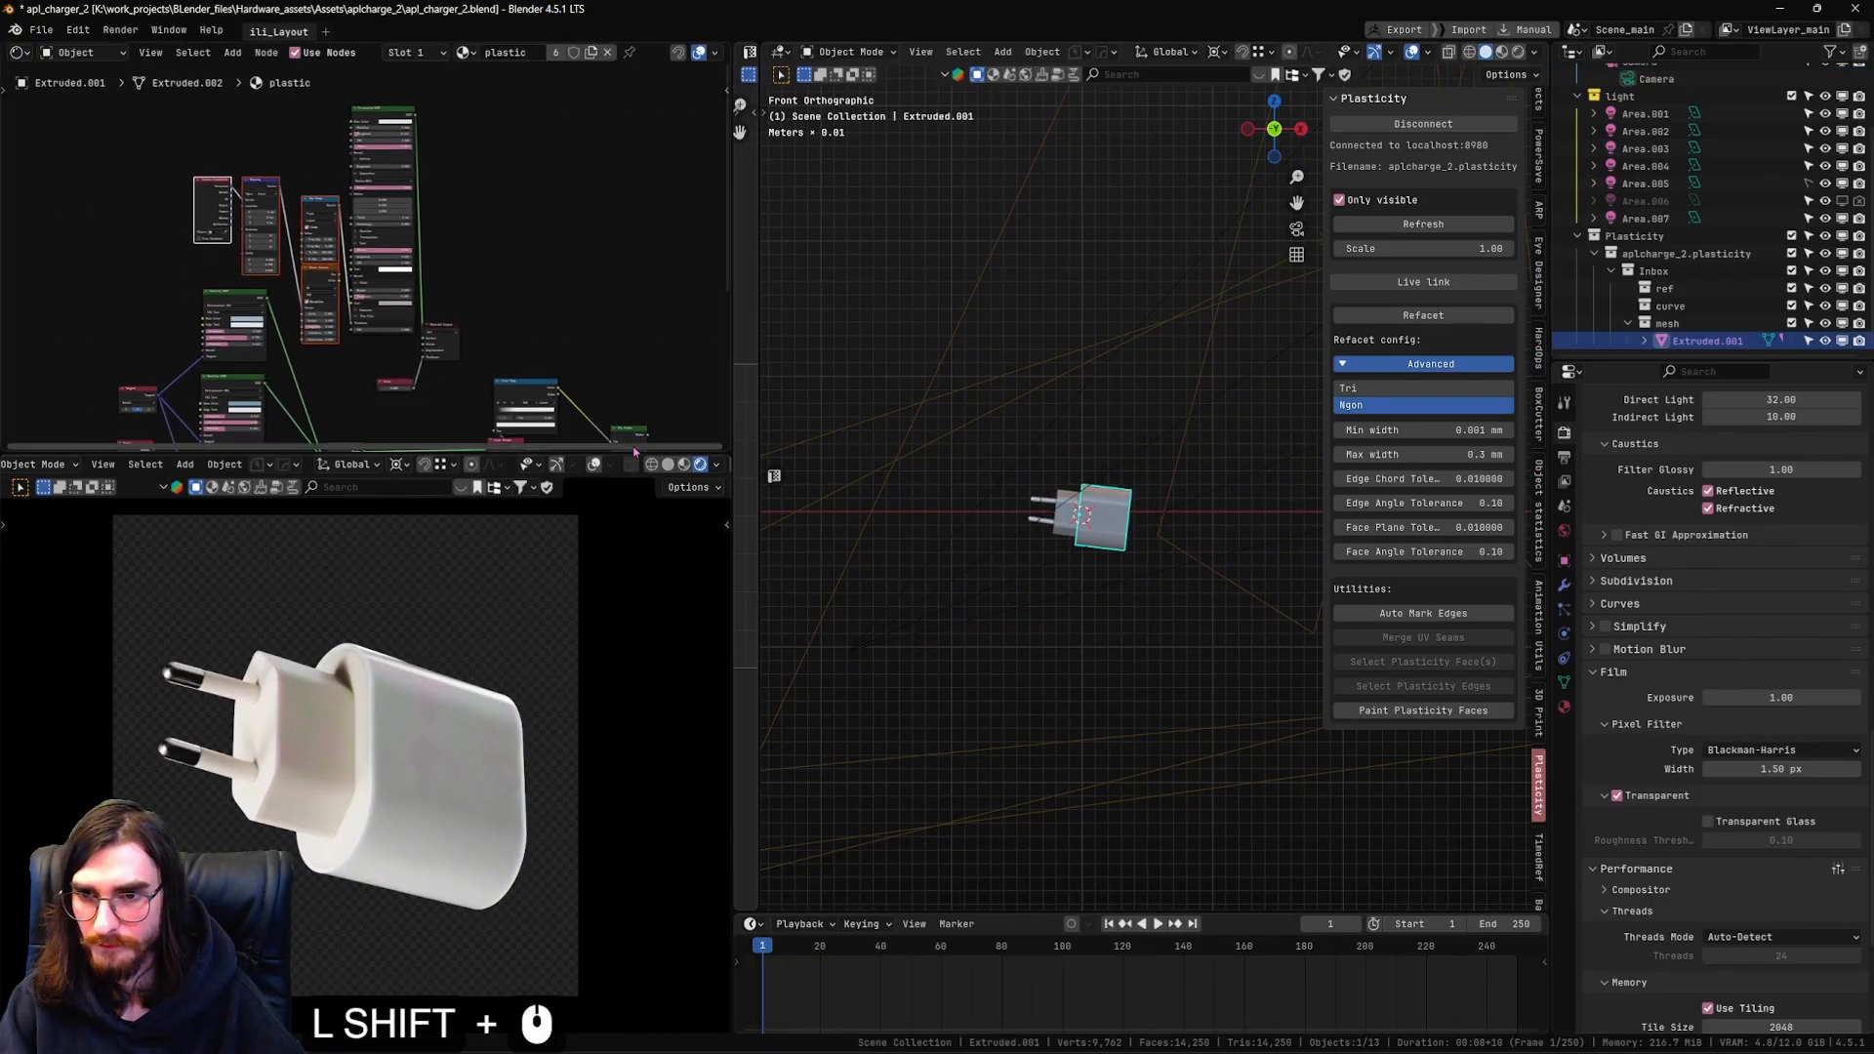
left_click_drag(602, 454, 603, 649)
scroll(624, 345, "up", 13)
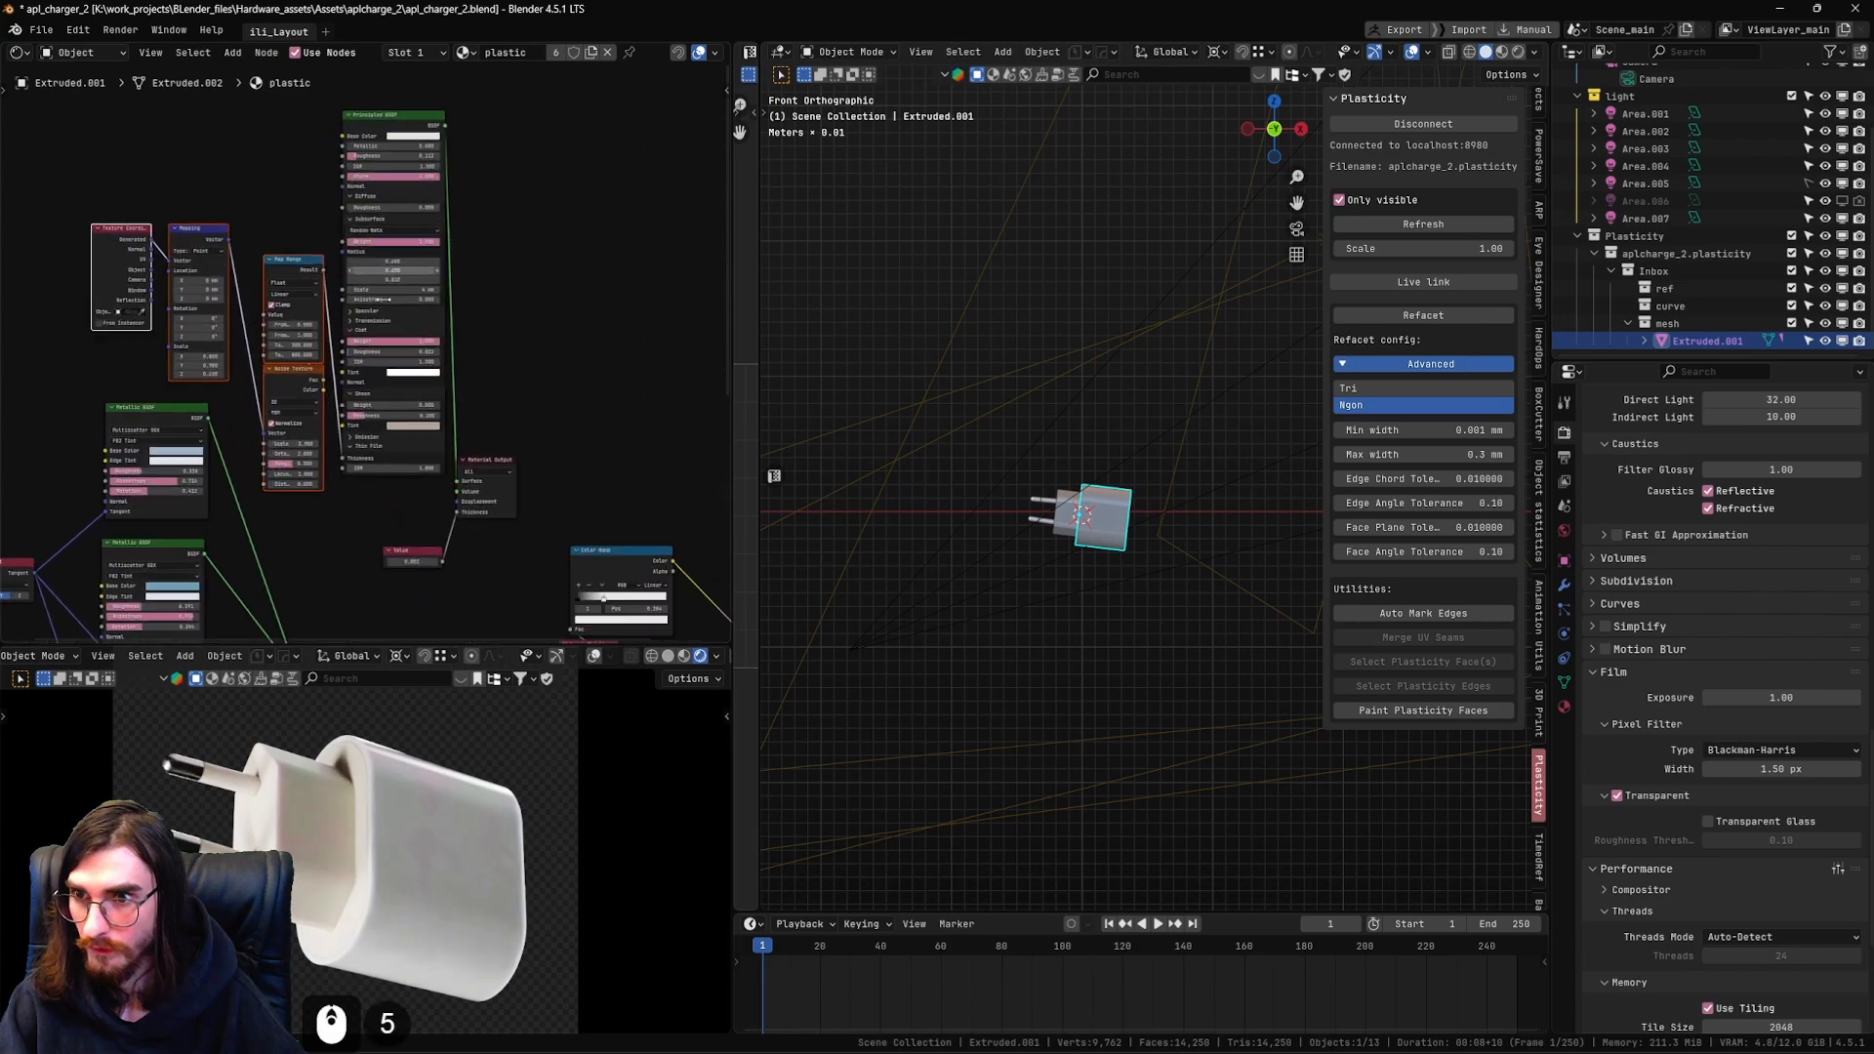
middle_click_drag(623, 345, 607, 418, "shift")
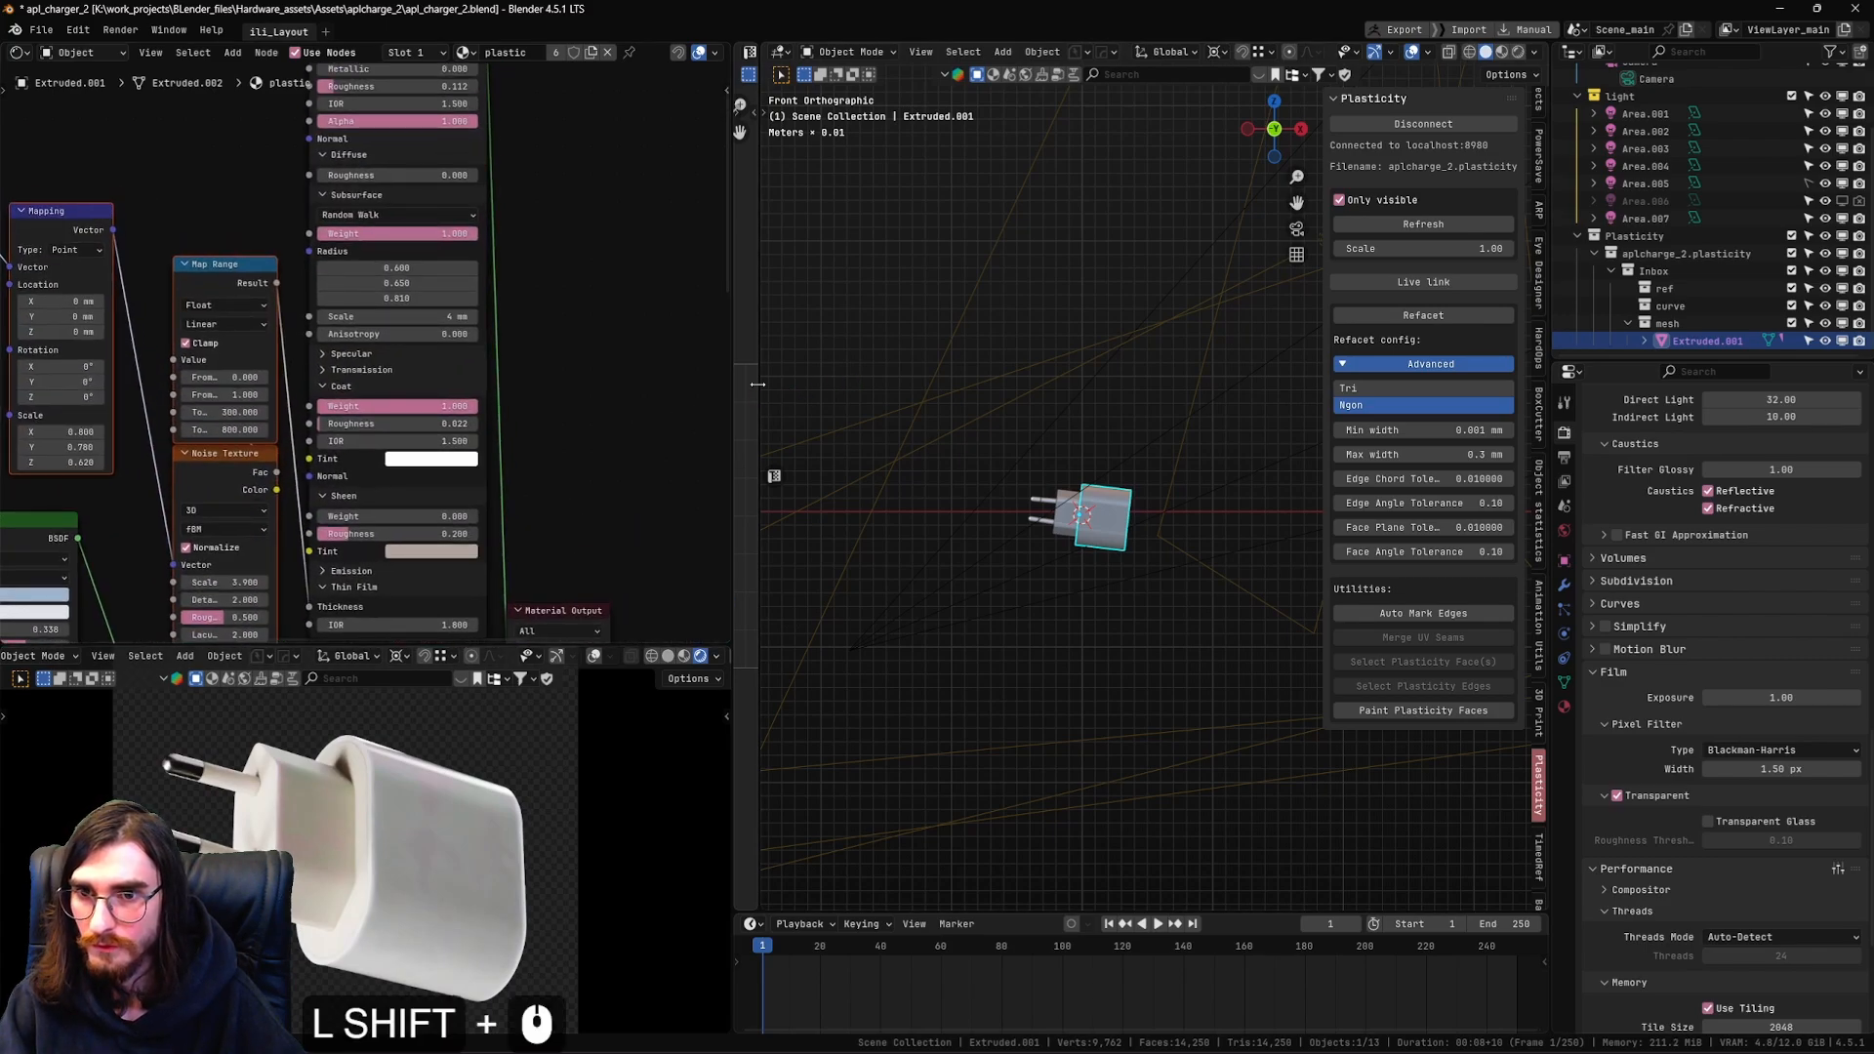
left_click_drag(757, 384, 878, 419)
middle_click_drag(847, 431, 829, 432, "shift")
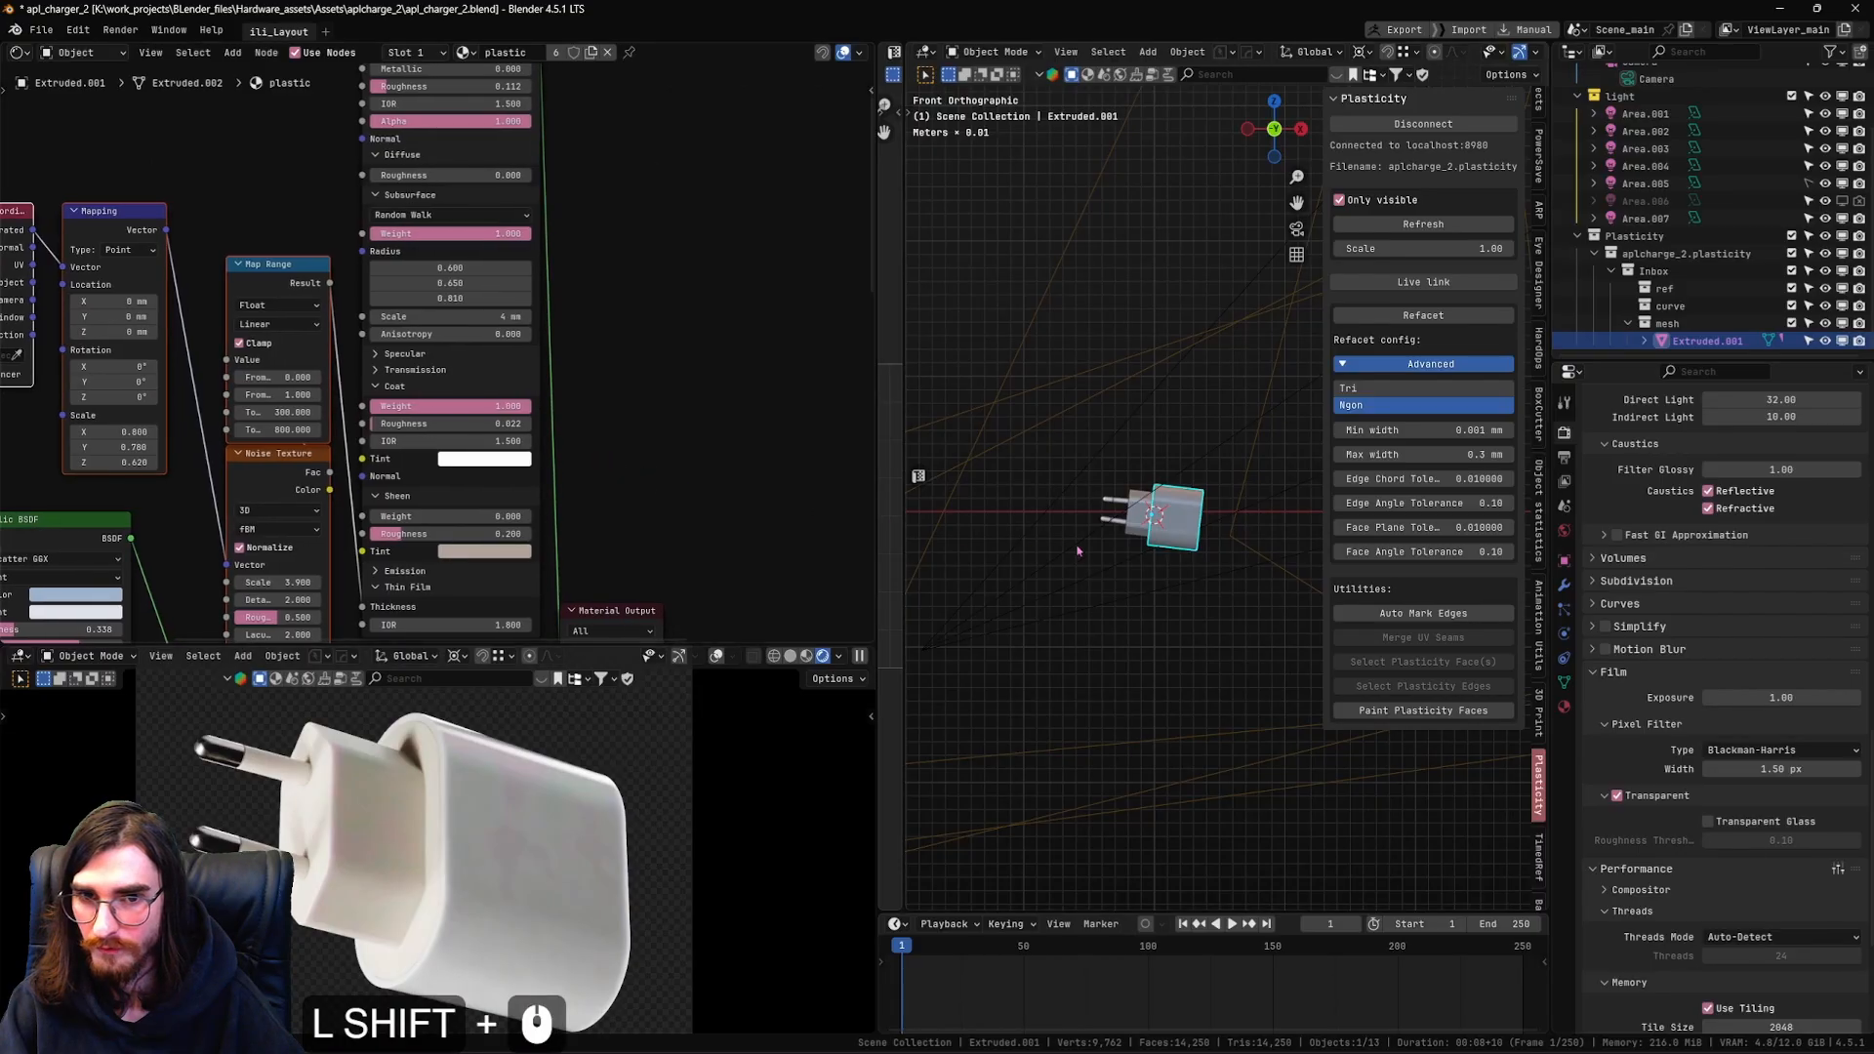
Examine the plastic material's thin film, Noise Texture and Map Range settings alongside a close-up of the rendered shell
left_click(386, 835)
middle_click_drag(618, 107, 512, 162, "shift")
left_click(1191, 532)
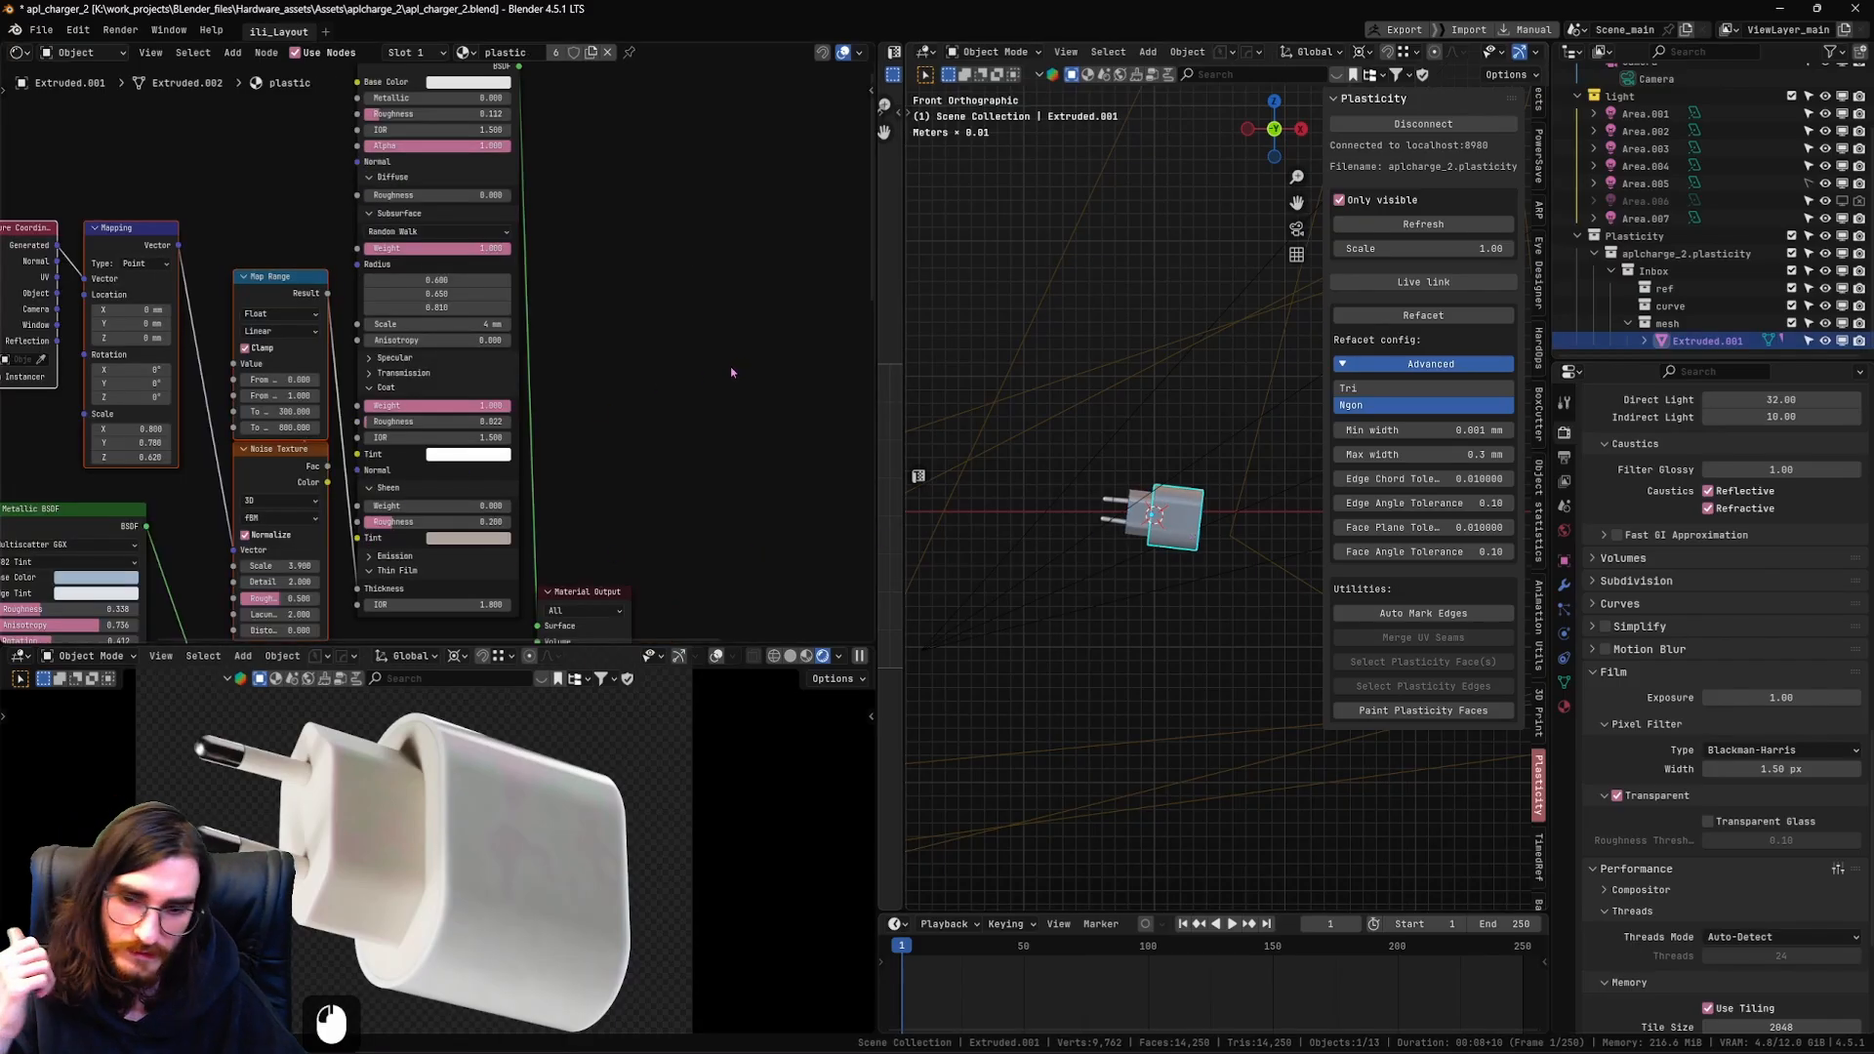
middle_click_drag(407, 609, 460, 575)
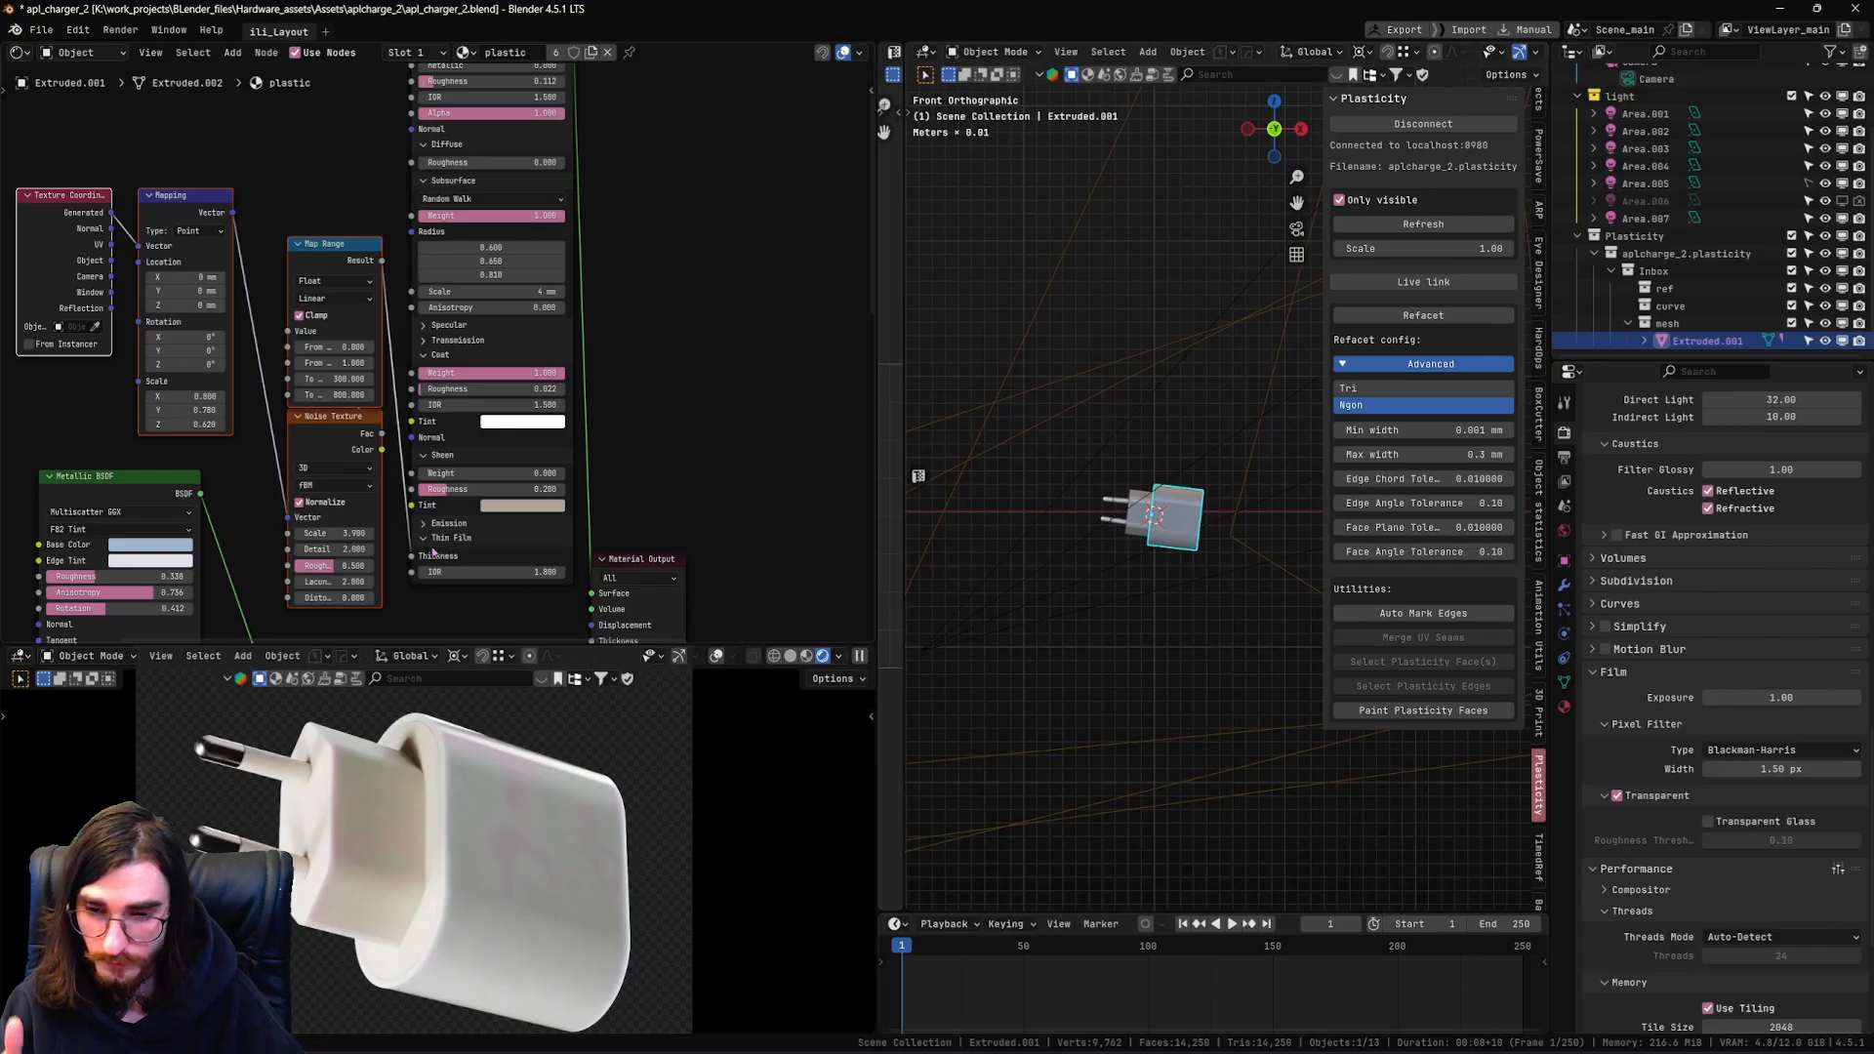
key("Return")
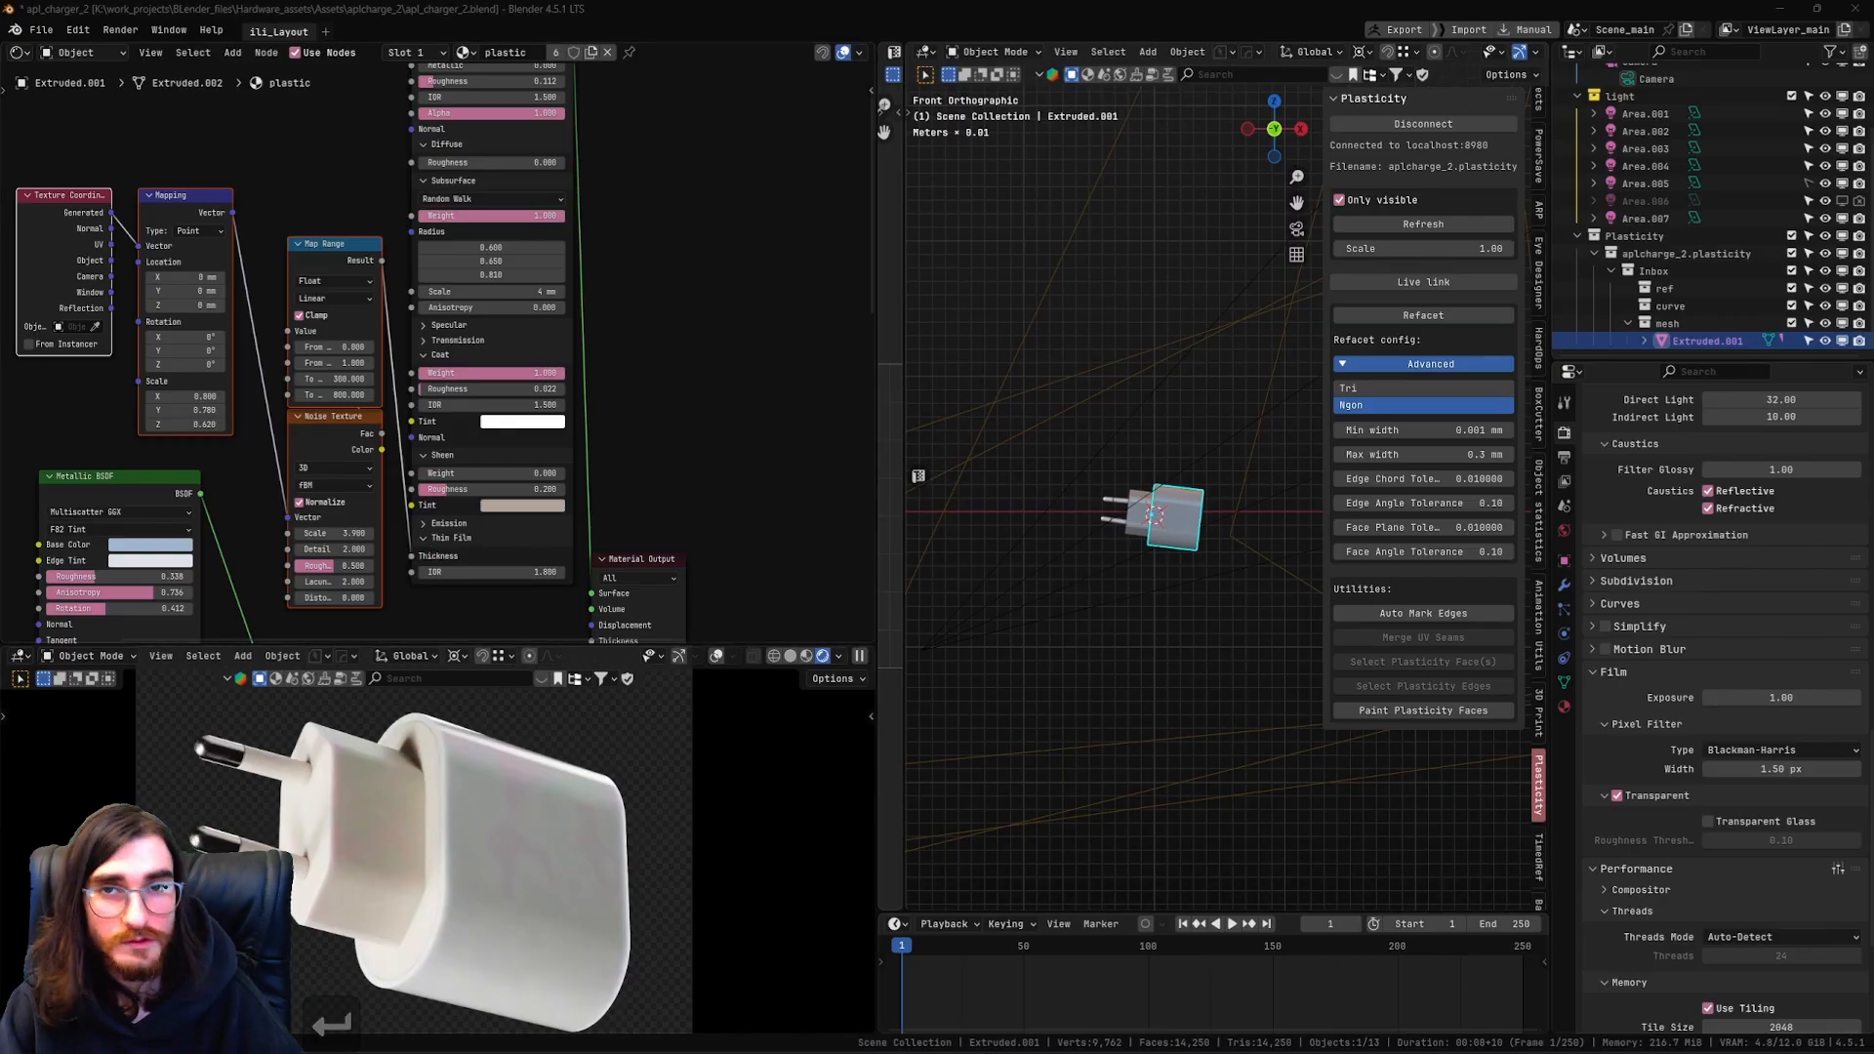
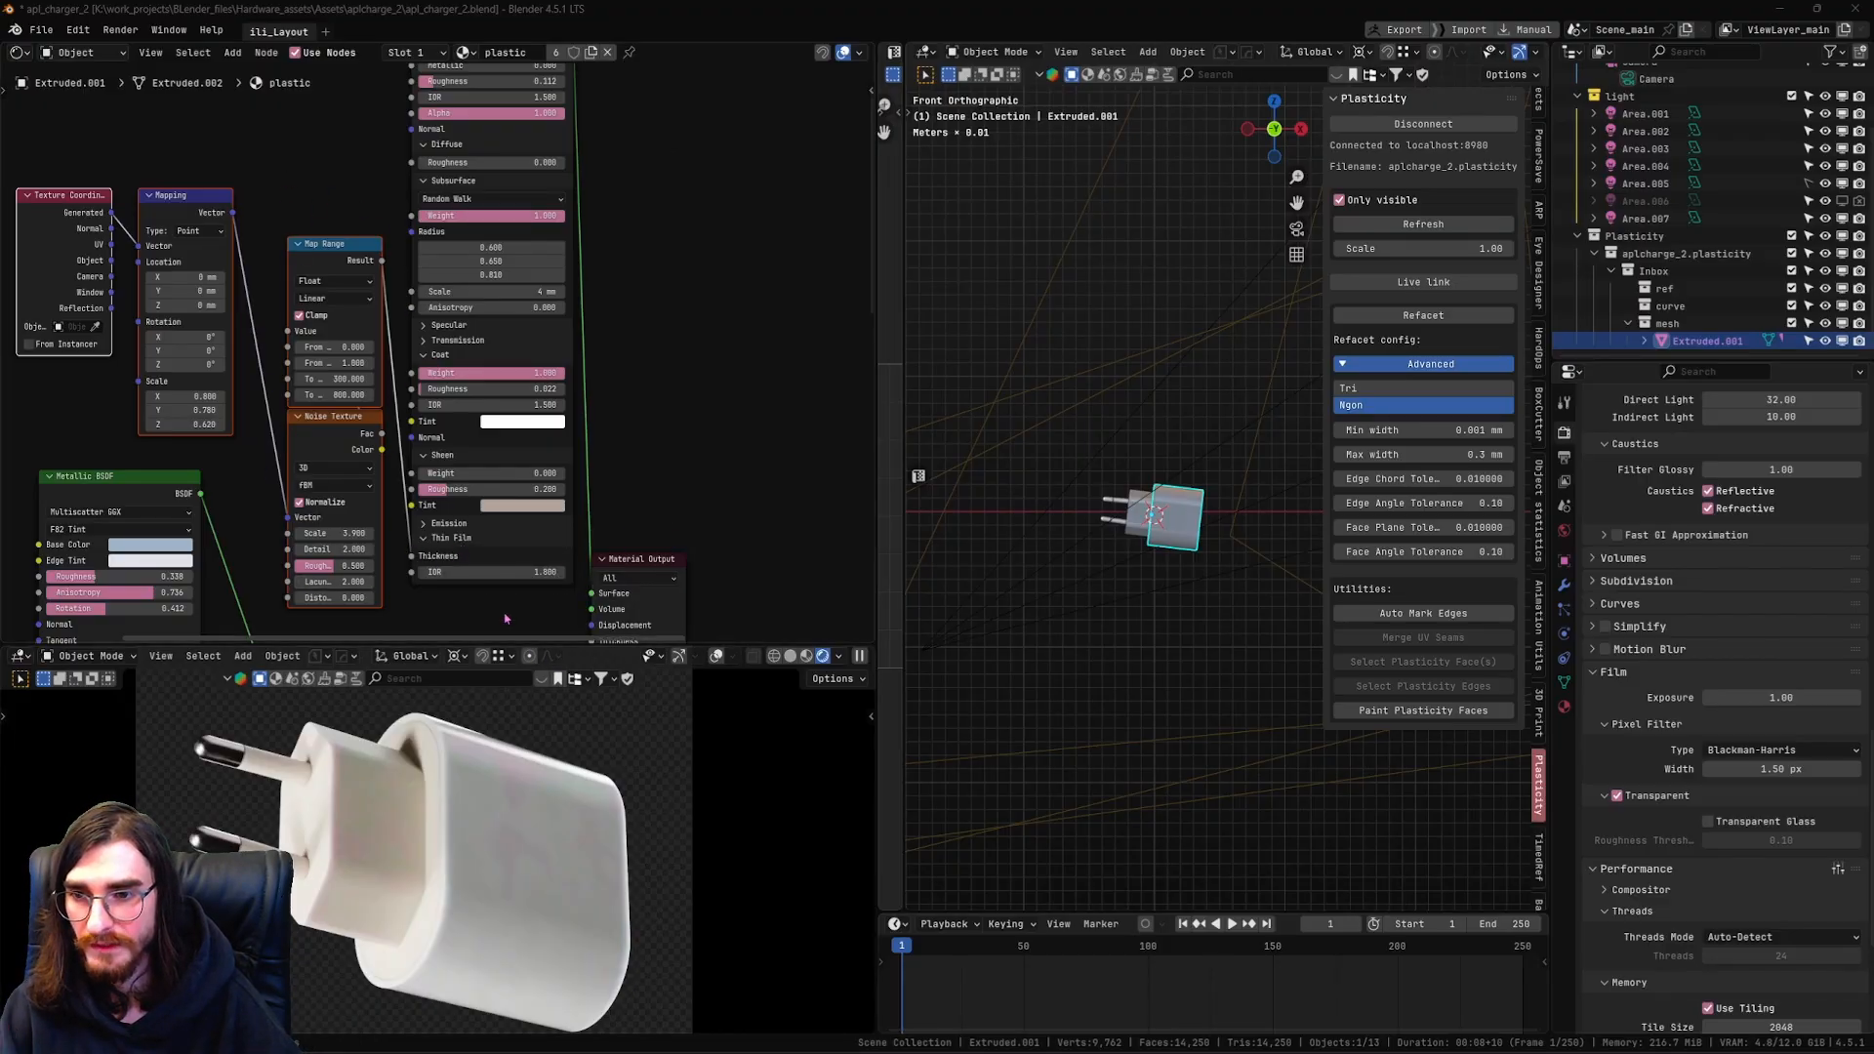
scroll(527, 508, "up", 3)
scroll(573, 870, "up", 5)
scroll(574, 870, "down", 1)
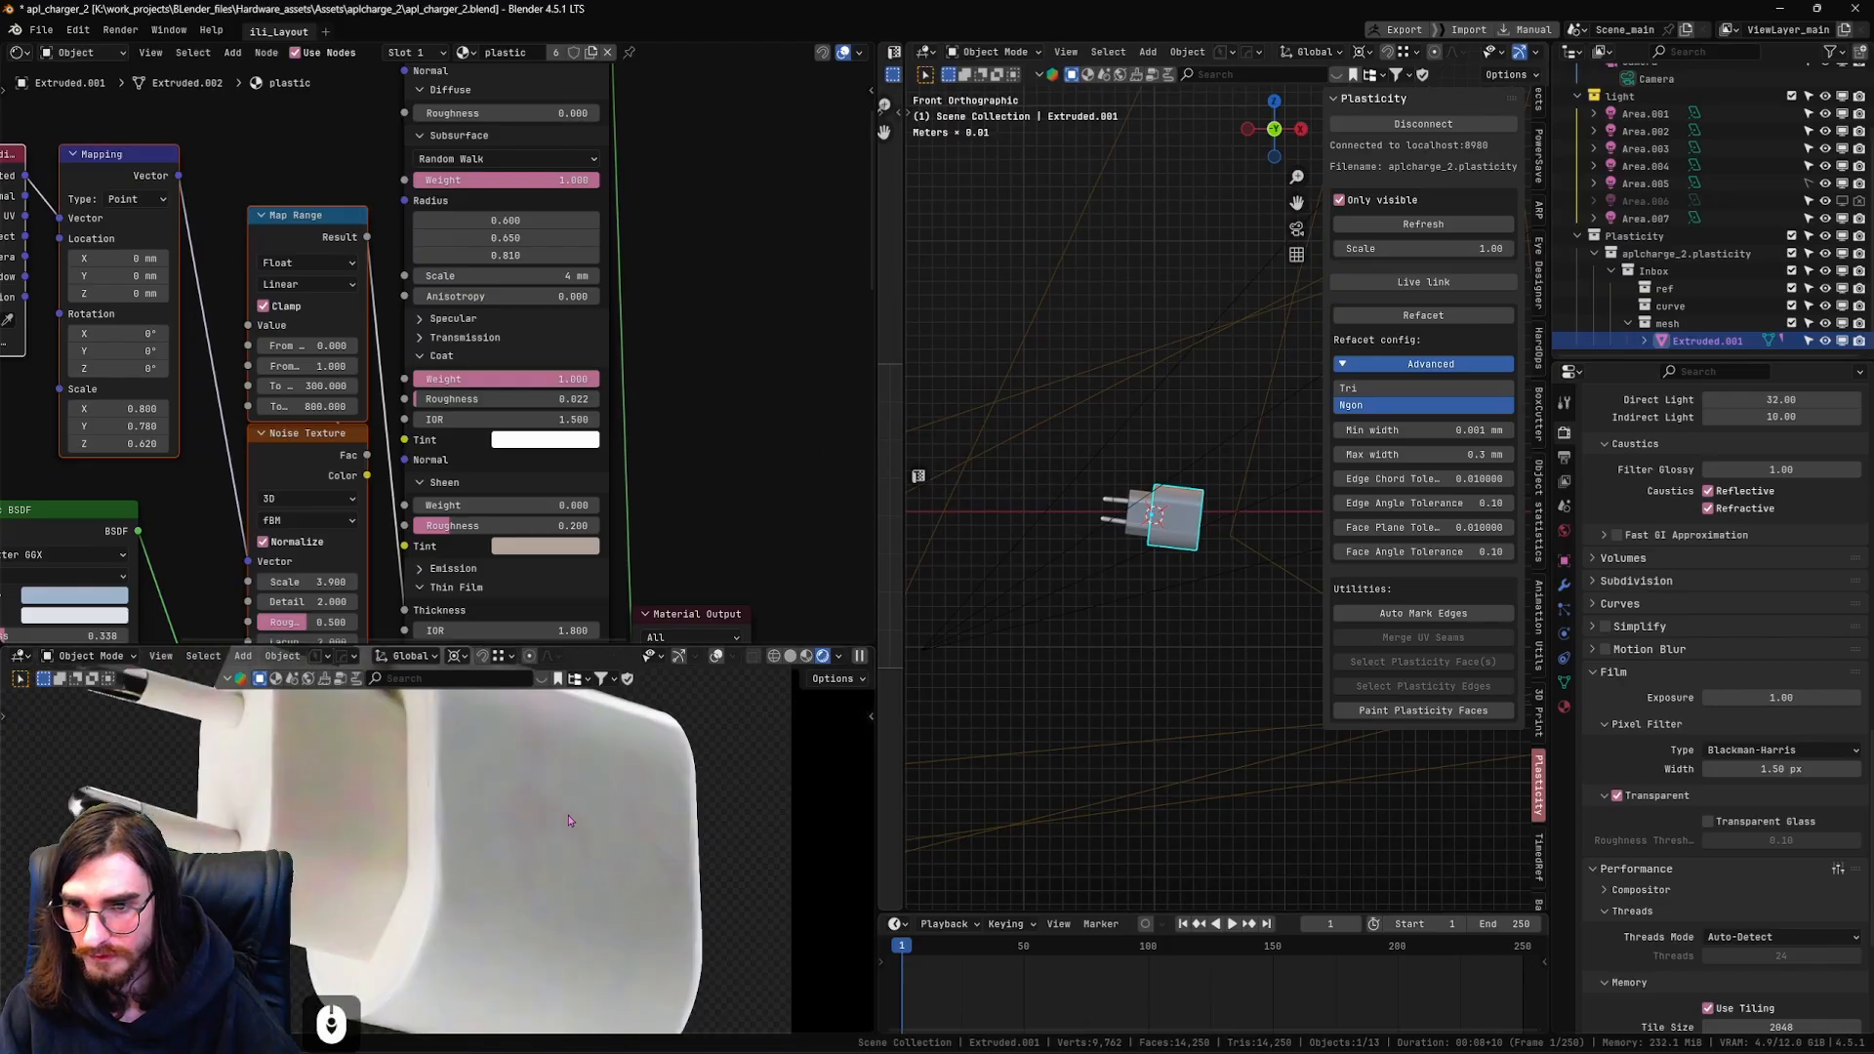
middle_click_drag(574, 870, 542, 859, "shift")
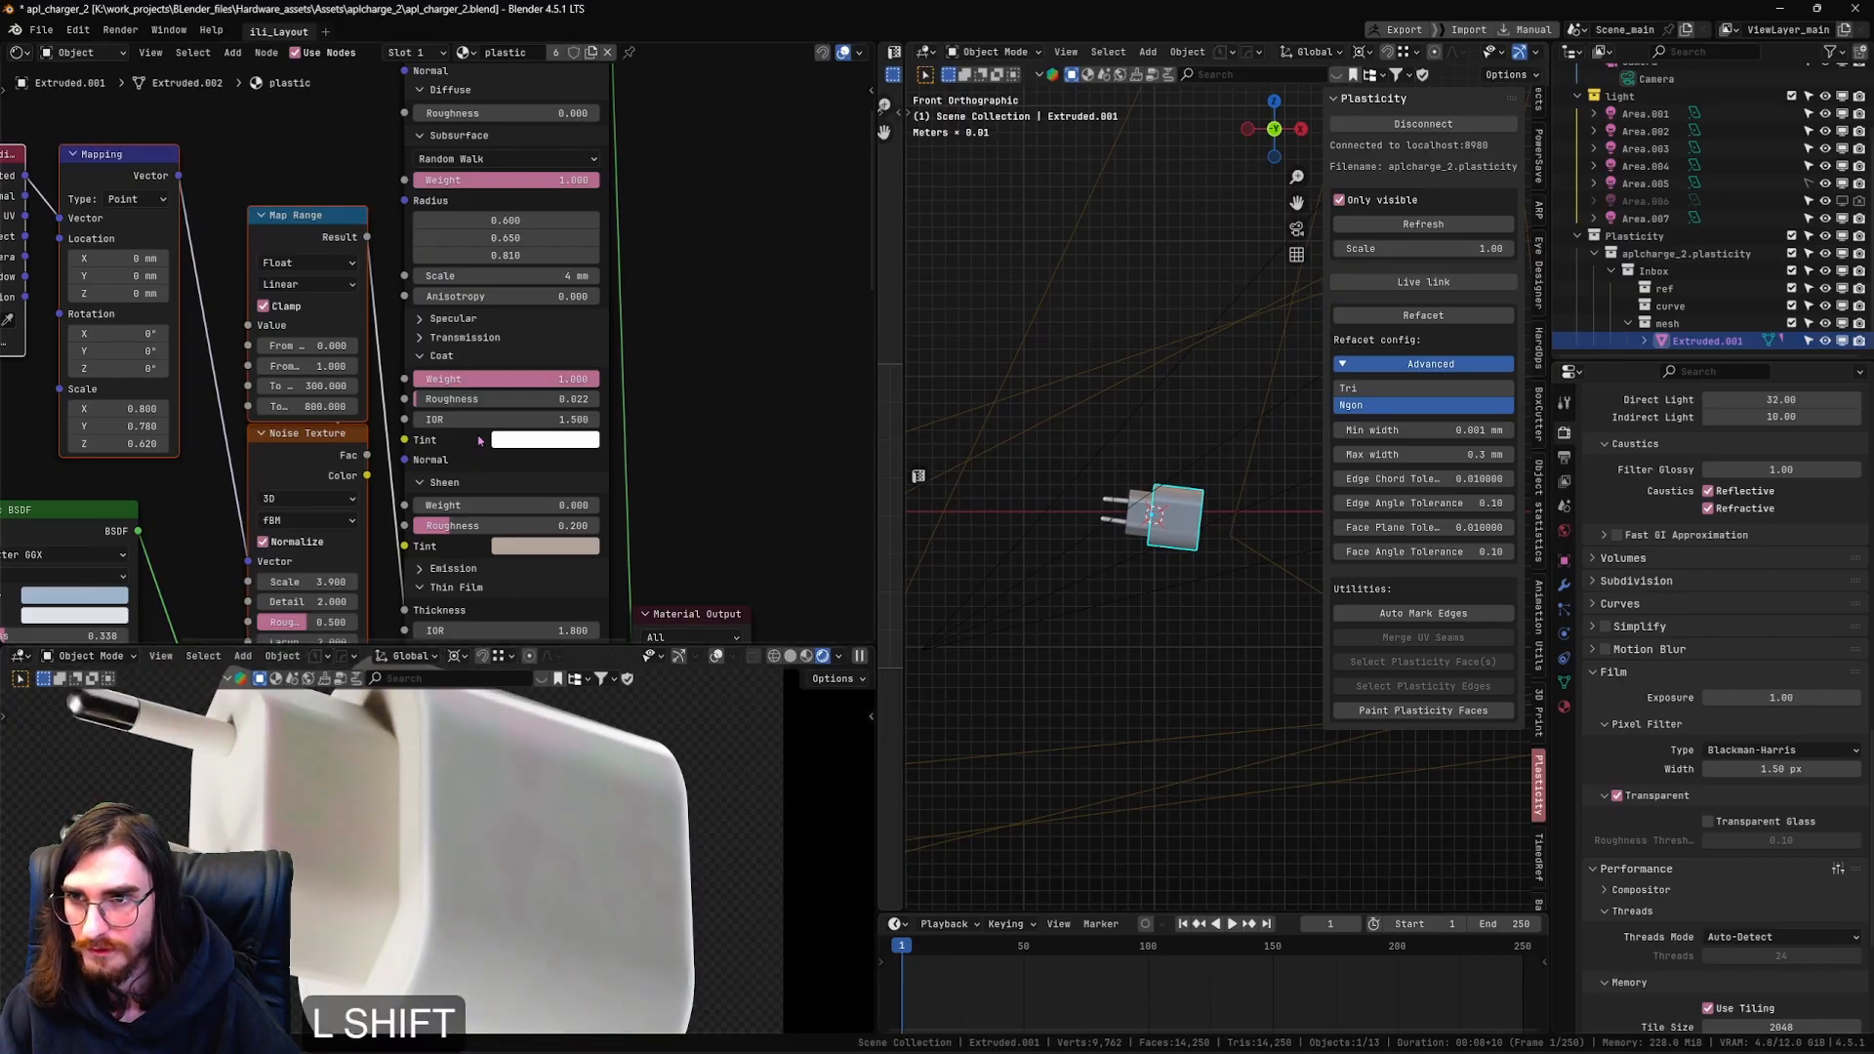
middle_click_drag(498, 547, 512, 487, "shift")
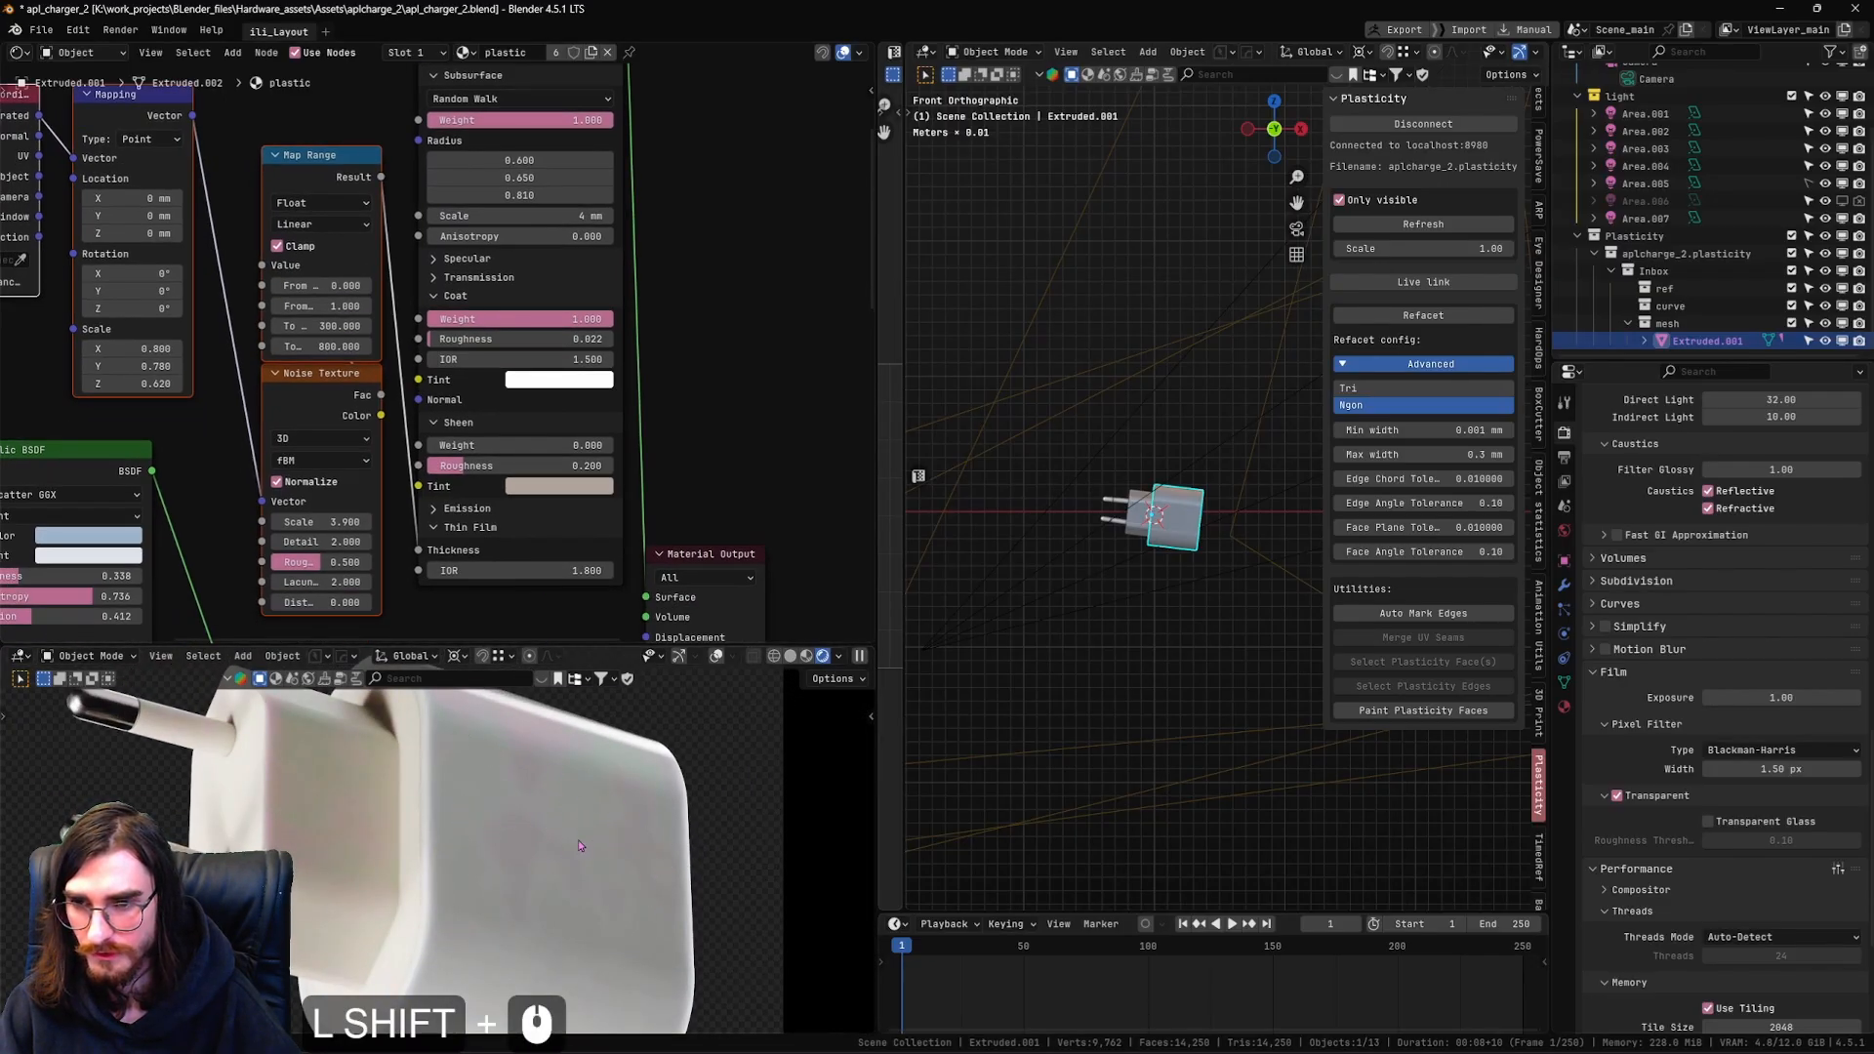
scroll(605, 865, "down", 1)
middle_click_drag(606, 865, 608, 865, "shift")
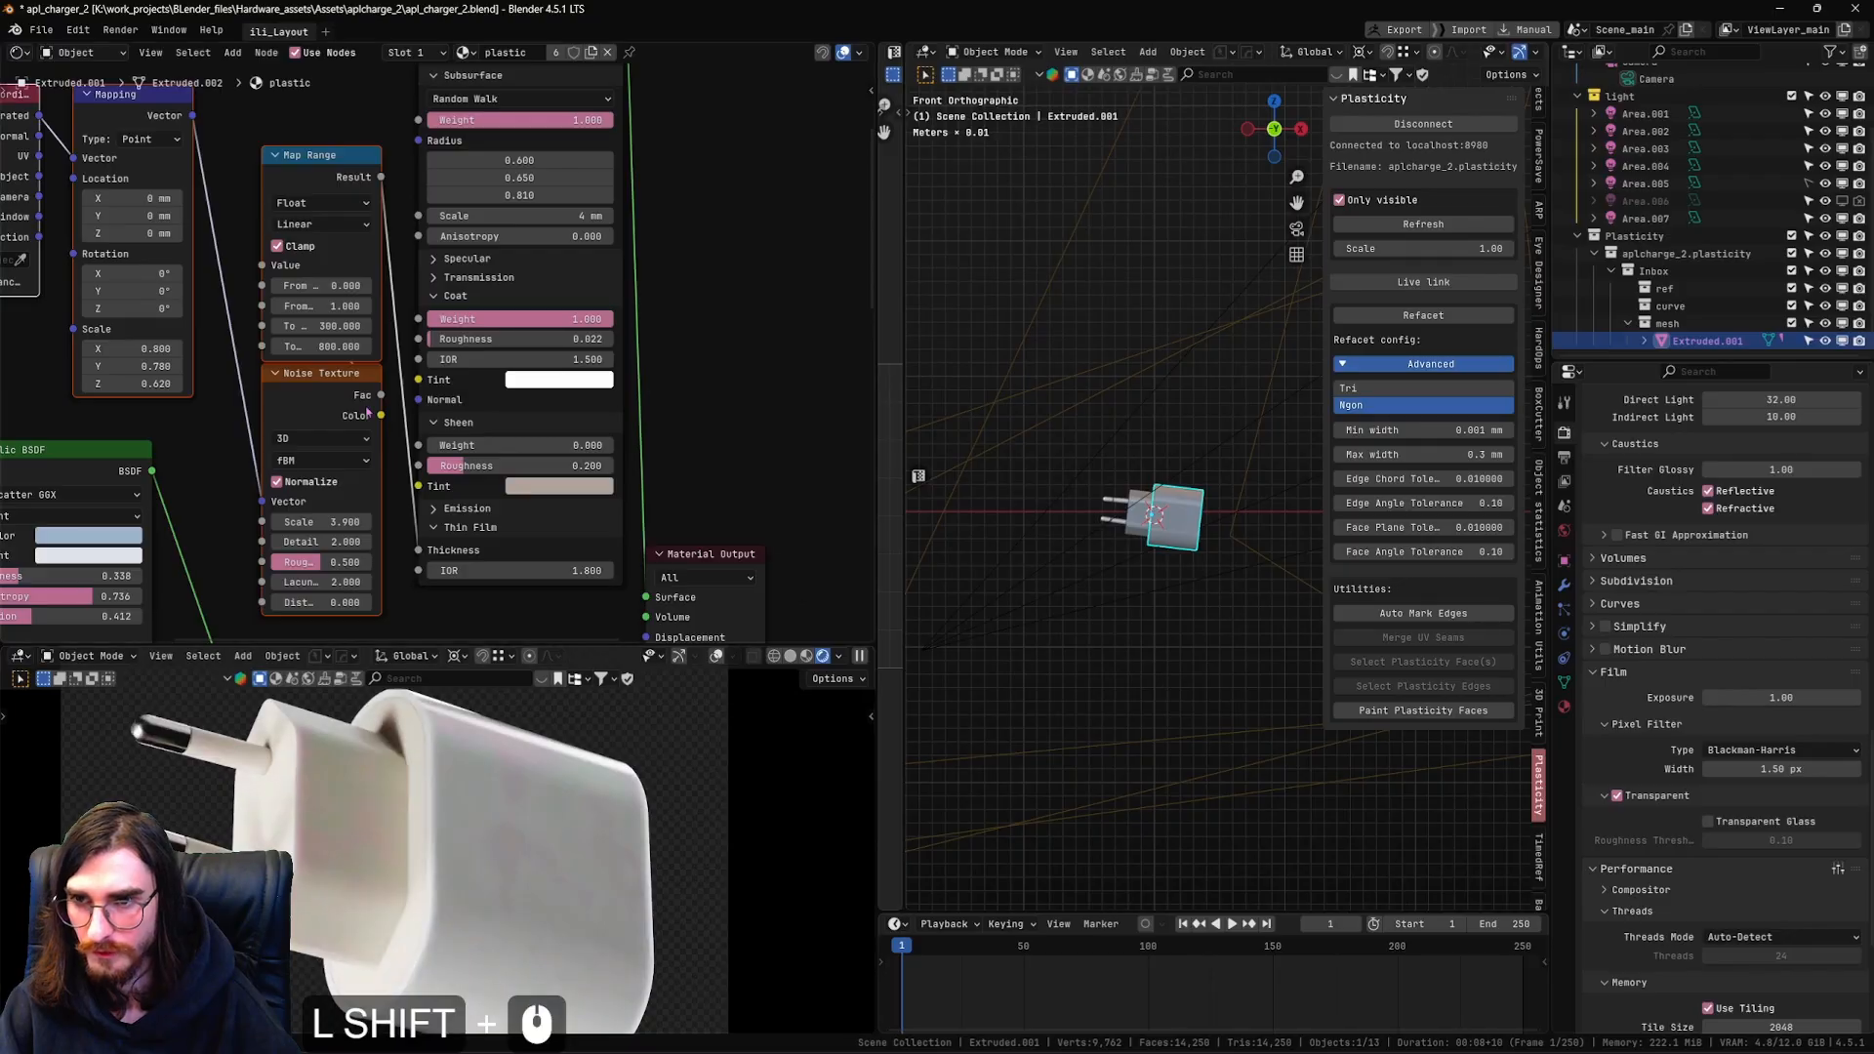
Try a thin film IOR of 2.900 on the plastic material in an enlarged render view and undo it
mouse_move(571, 571)
left_mouse_down()
mouse_move(683, 572)
mouse_move(583, 571)
left_mouse_up()
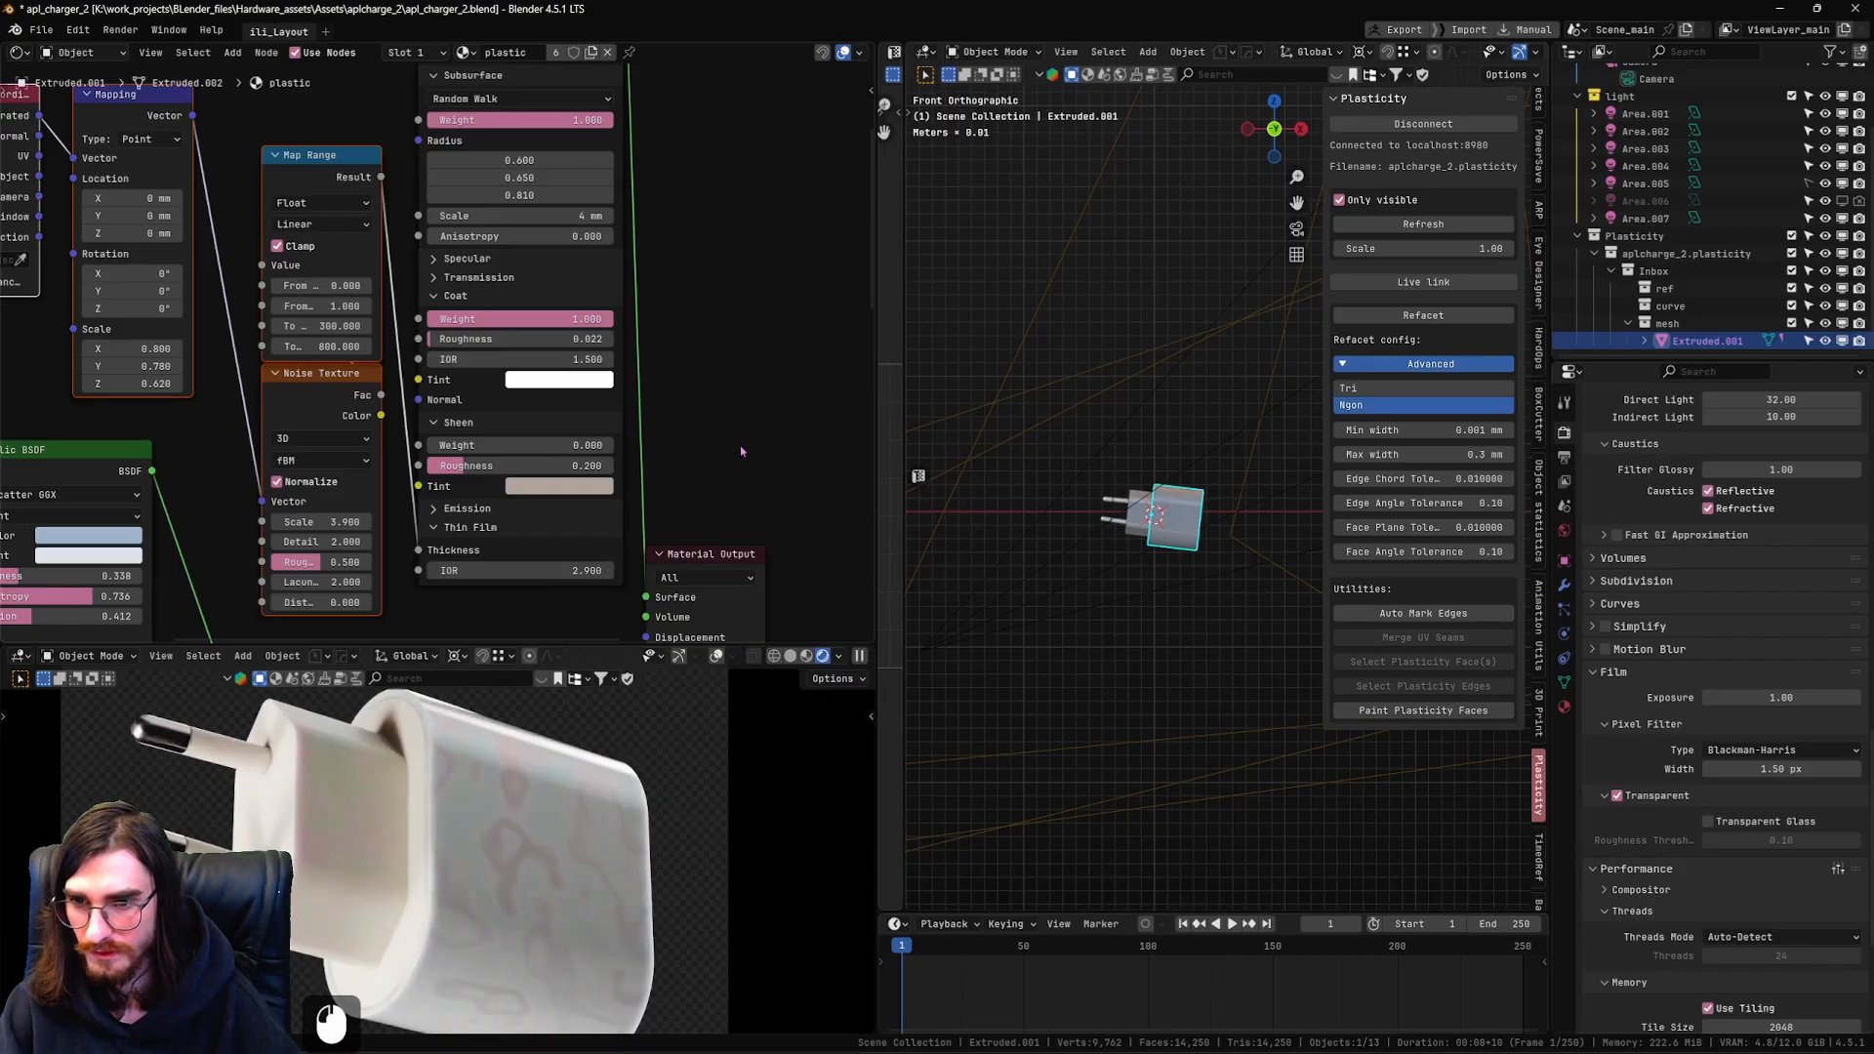
left_click_drag(576, 645, 586, 311)
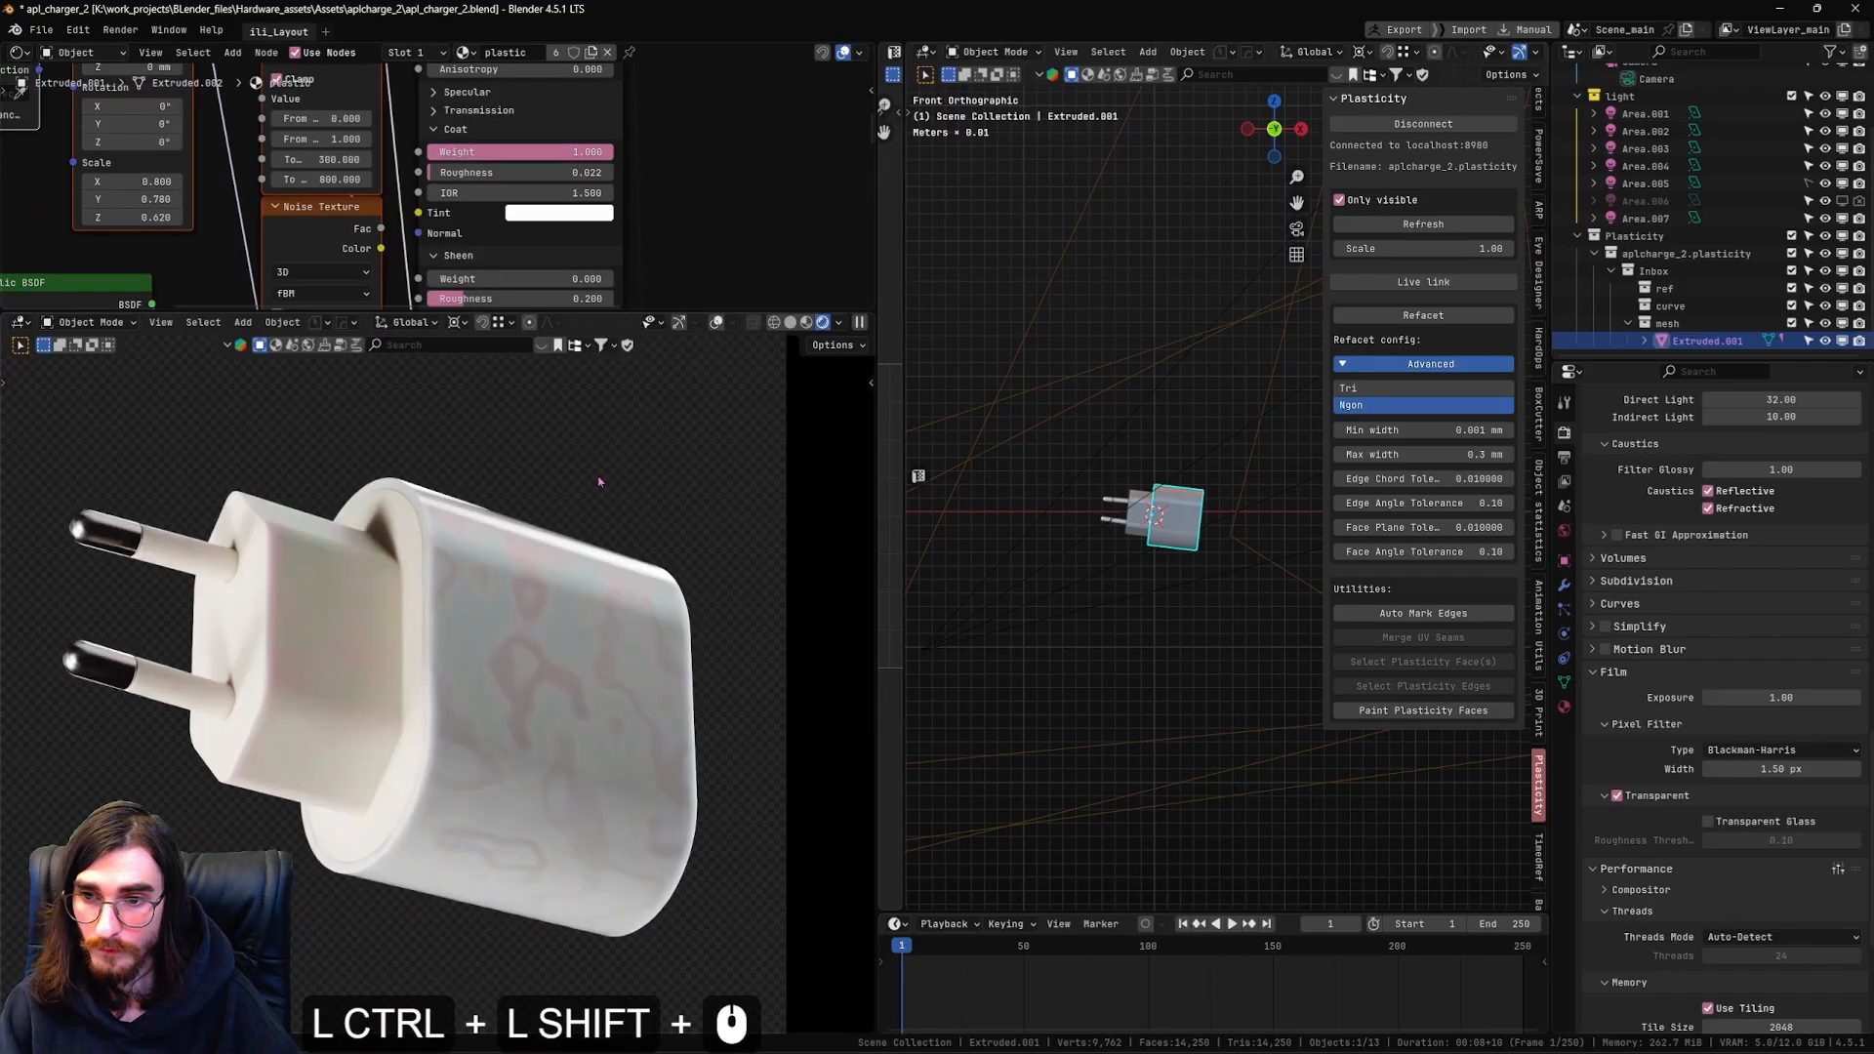
key("ctrl+z")
Make the shader editor taller and examine the Noise Texture and Map Range nodes feeding the plastic's thin film thickness
scroll(683, 260, "down", 4)
middle_click_drag(659, 263, 705, 242, "shift")
scroll(690, 168, "down", 1)
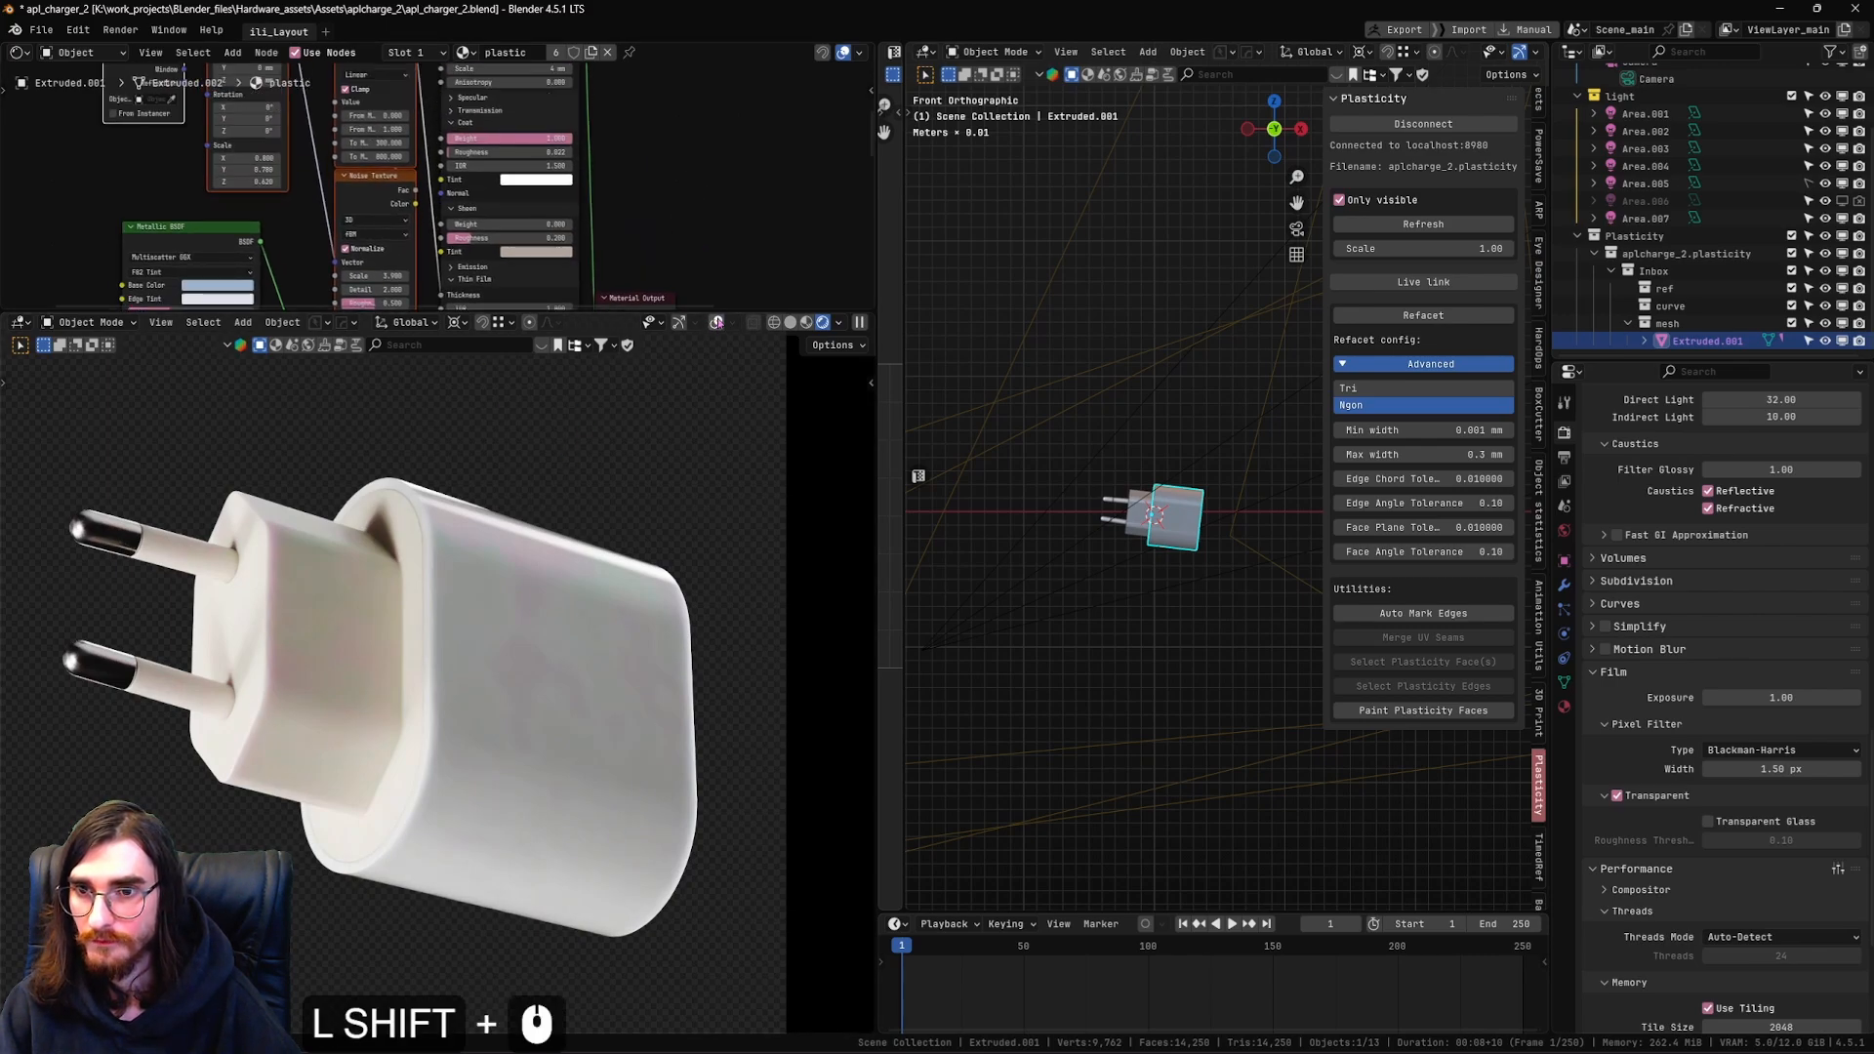
left_click_drag(716, 312, 684, 465)
middle_click_drag(507, 380, 549, 426, "shift")
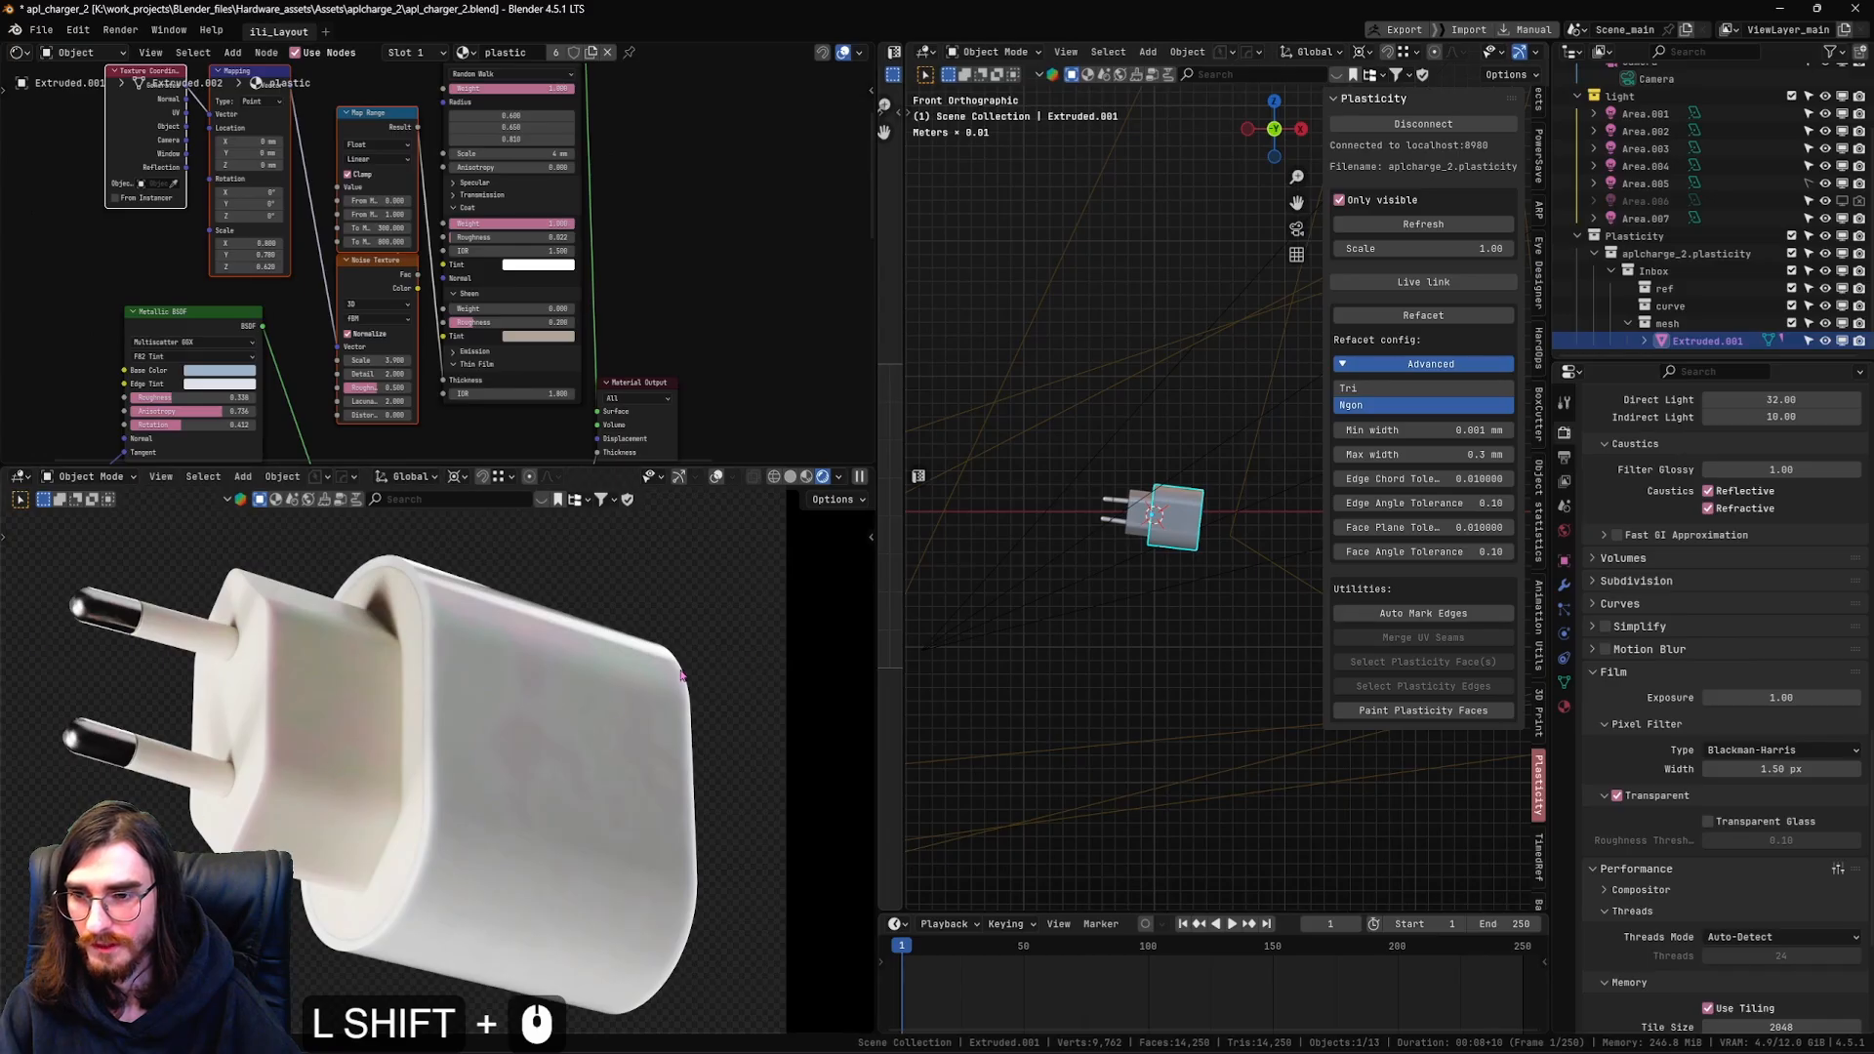
middle_click_drag(604, 328, 669, 336, "shift")
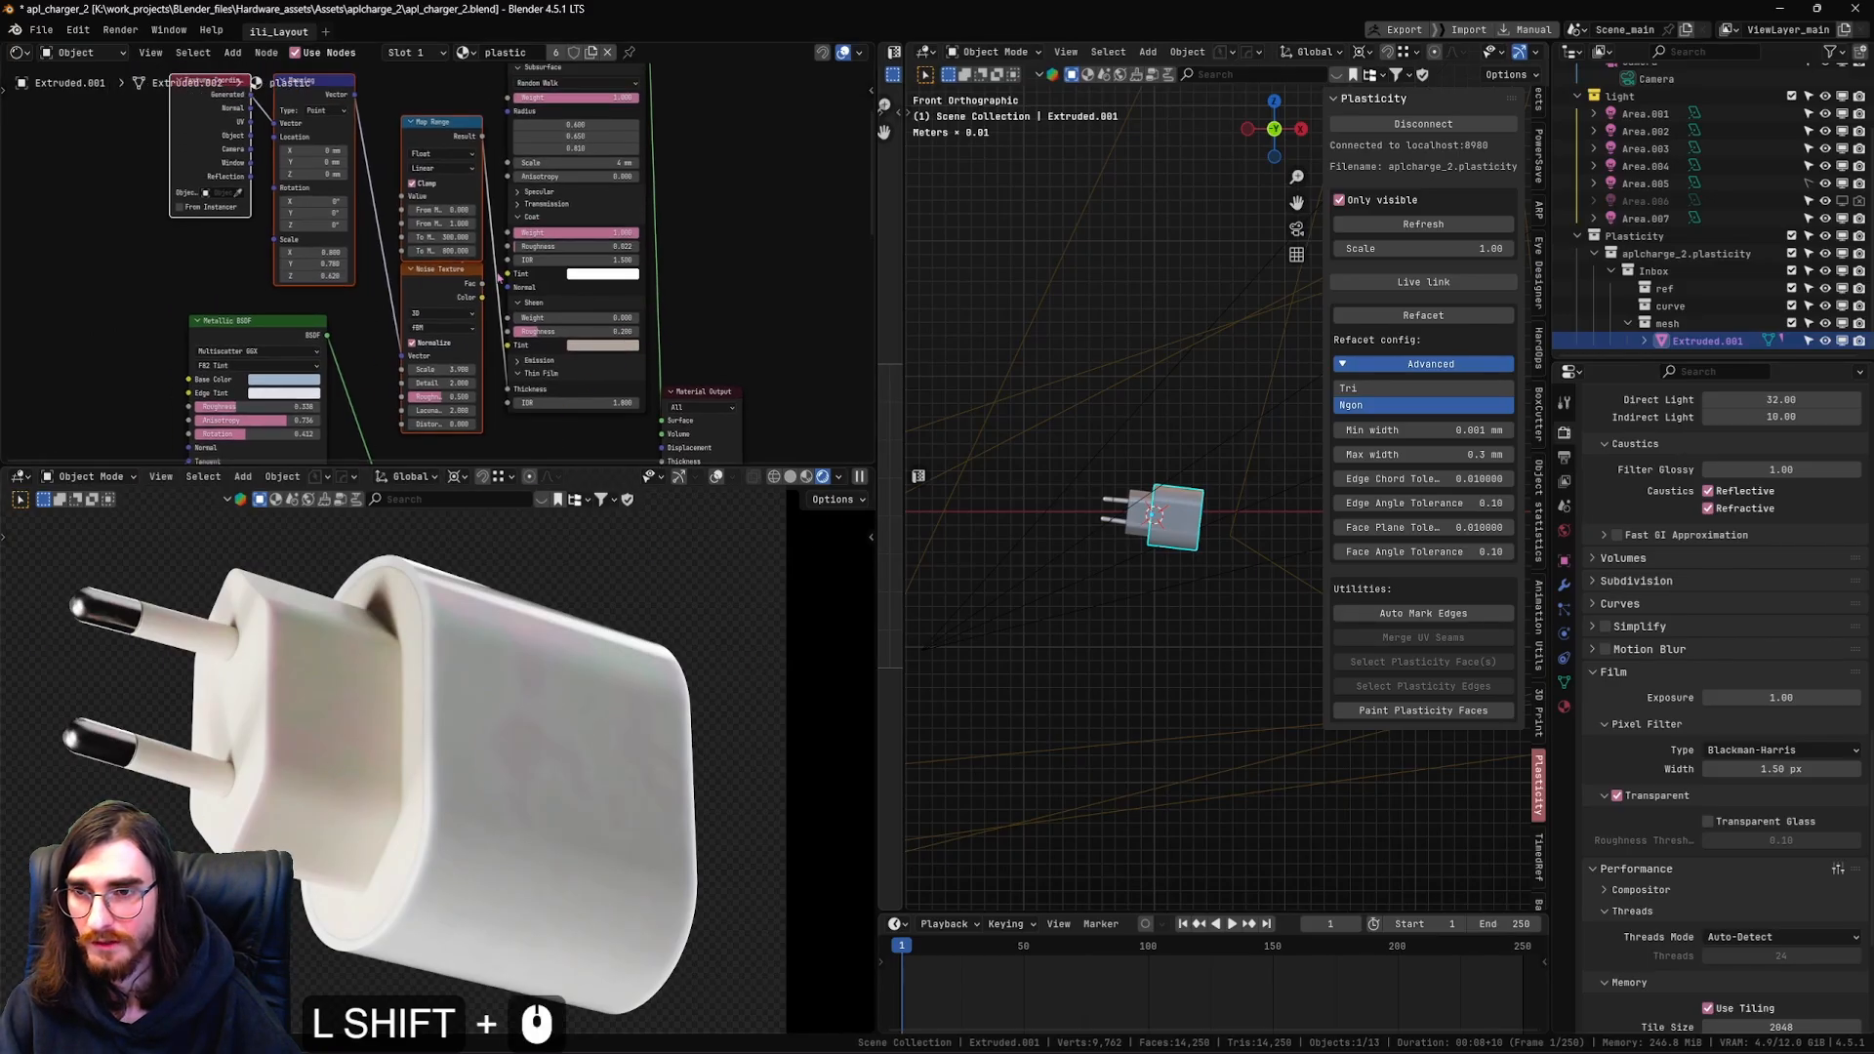
middle_click_drag(497, 278, 535, 286, "shift")
scroll(440, 273, "up", 4)
scroll(532, 273, "down", 3)
scroll(525, 257, "up", 2)
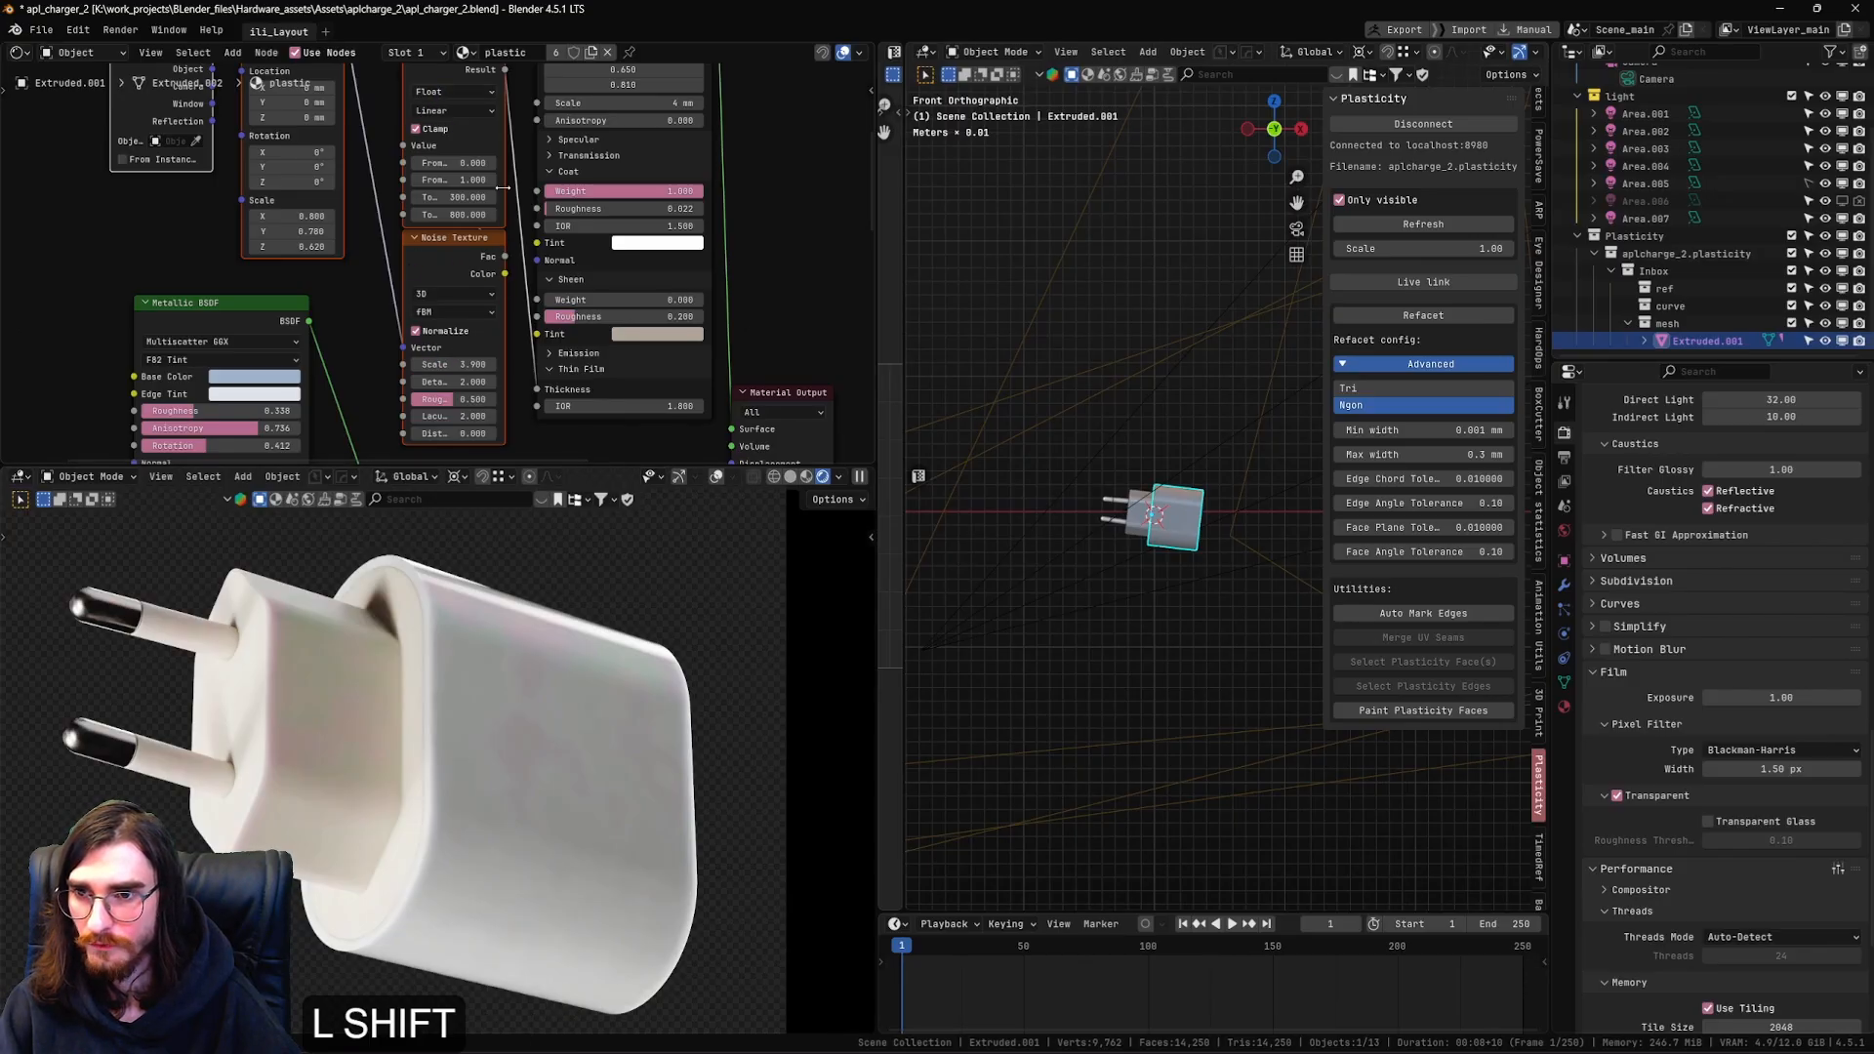
scroll(517, 362, "up", 3)
middle_click_drag(552, 386, 569, 284, "shift")
scroll(568, 284, "up", 2)
scroll(568, 284, "up", 1)
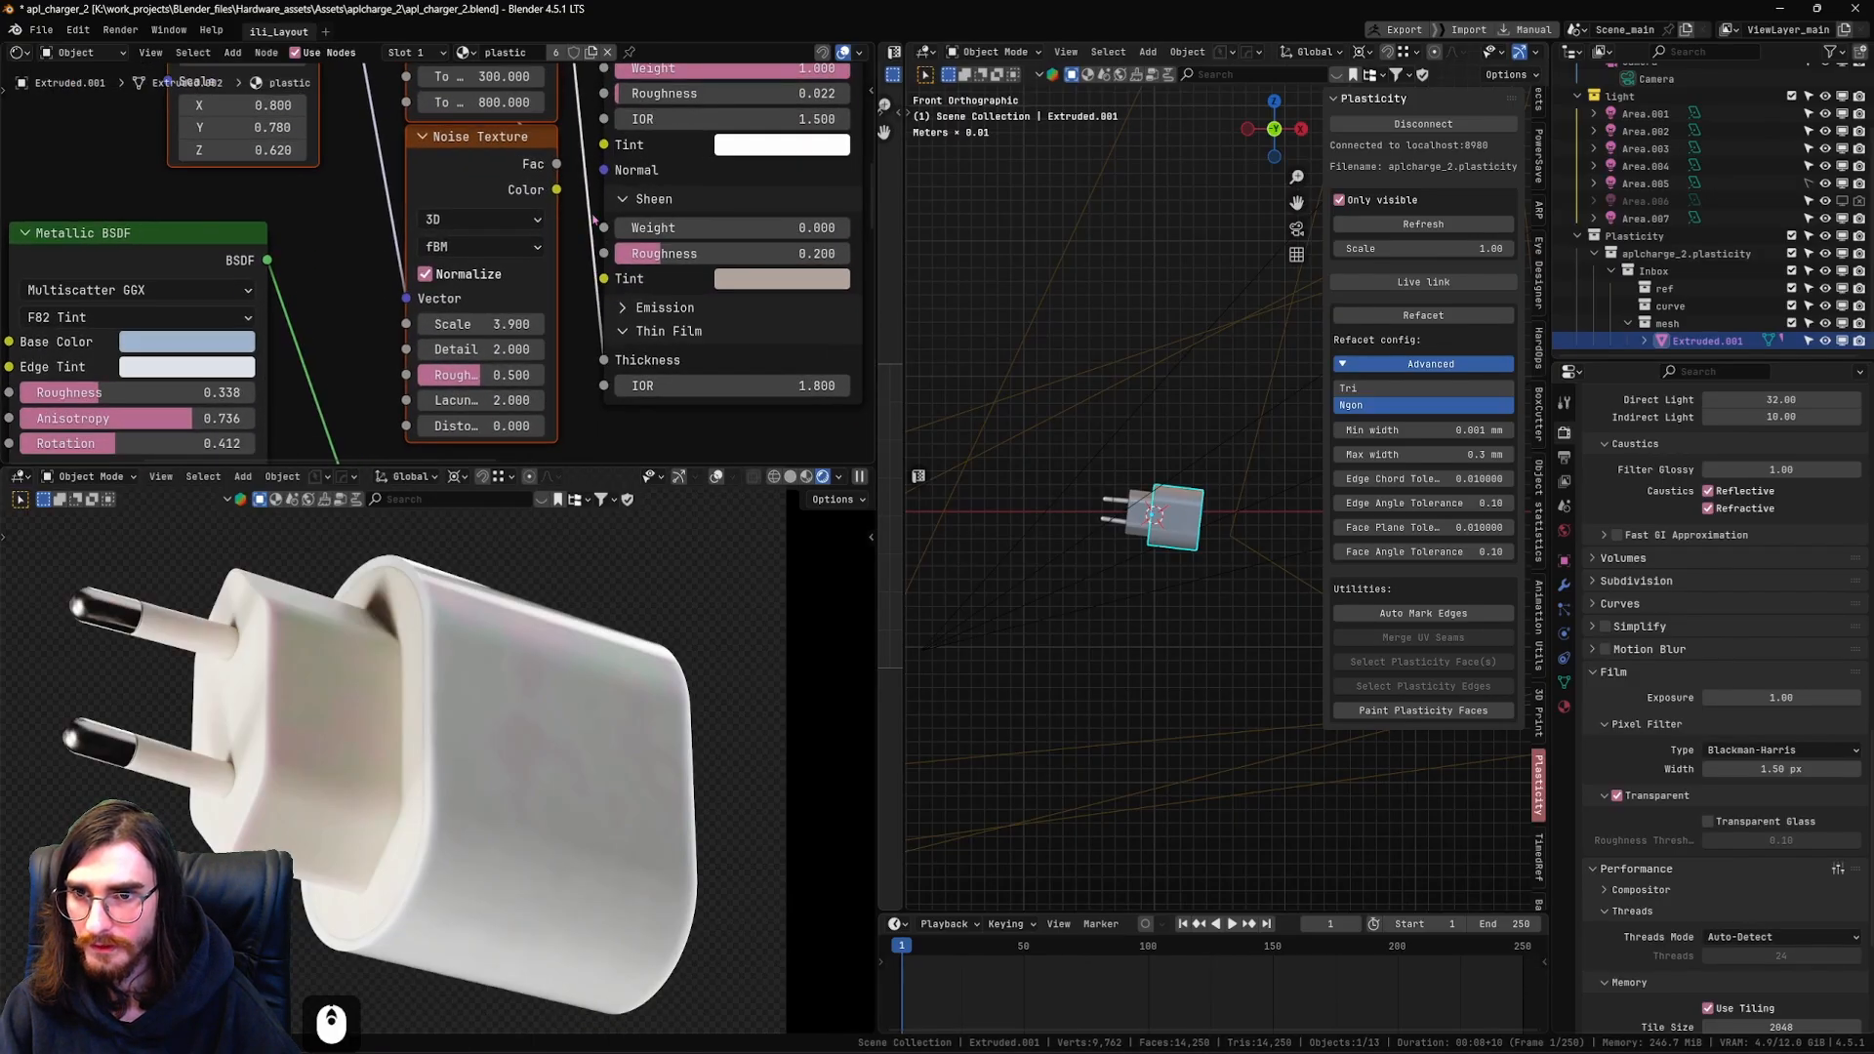
Rearrange the plastic material's Texture Coordinate, Mapping, Map Range and Noise Texture nodes to separate the coordinate nodes from the noise nodes
middle_click_drag(556, 186, 492, 449, "shift")
middle_click_drag(492, 237, 527, 237, "shift")
scroll(510, 252, "down", 6)
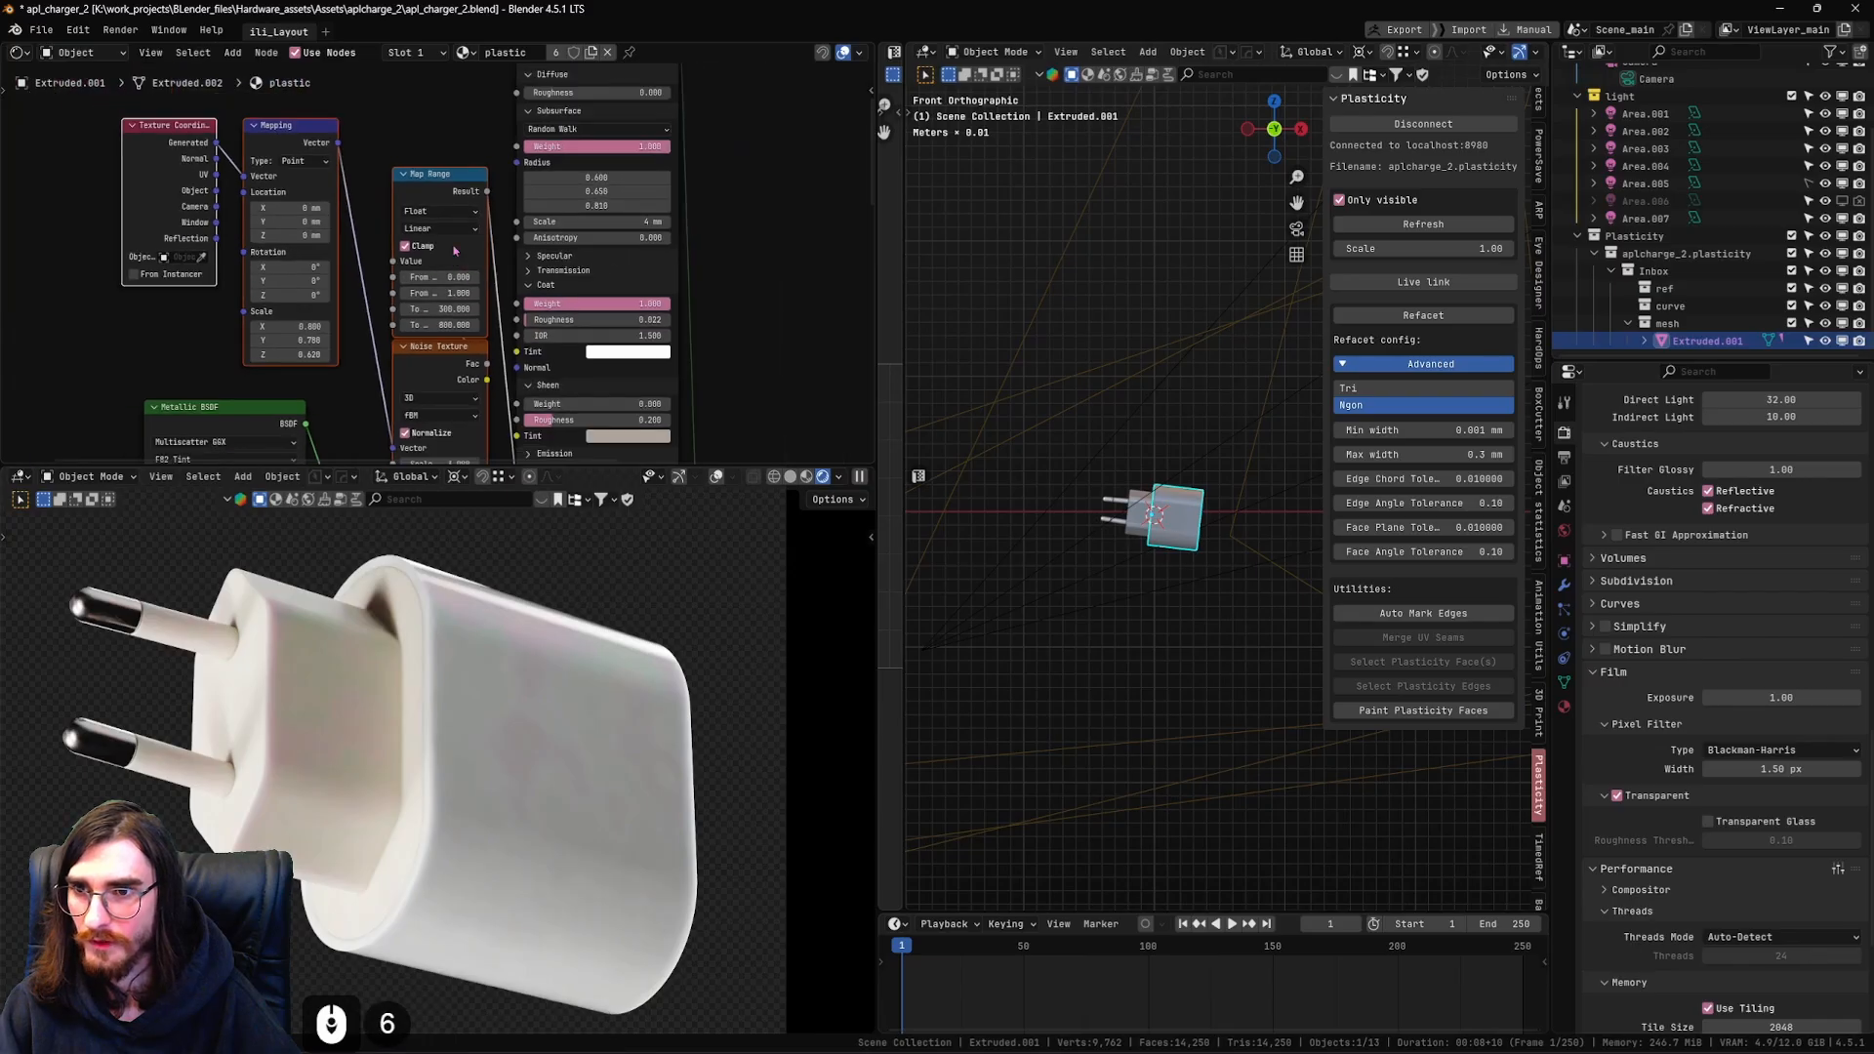
left_click_drag(444, 190, 304, 168)
left_click(391, 166)
left_click(300, 339, "shift")
left_click_drag(300, 339, 390, 322)
left_click(251, 337)
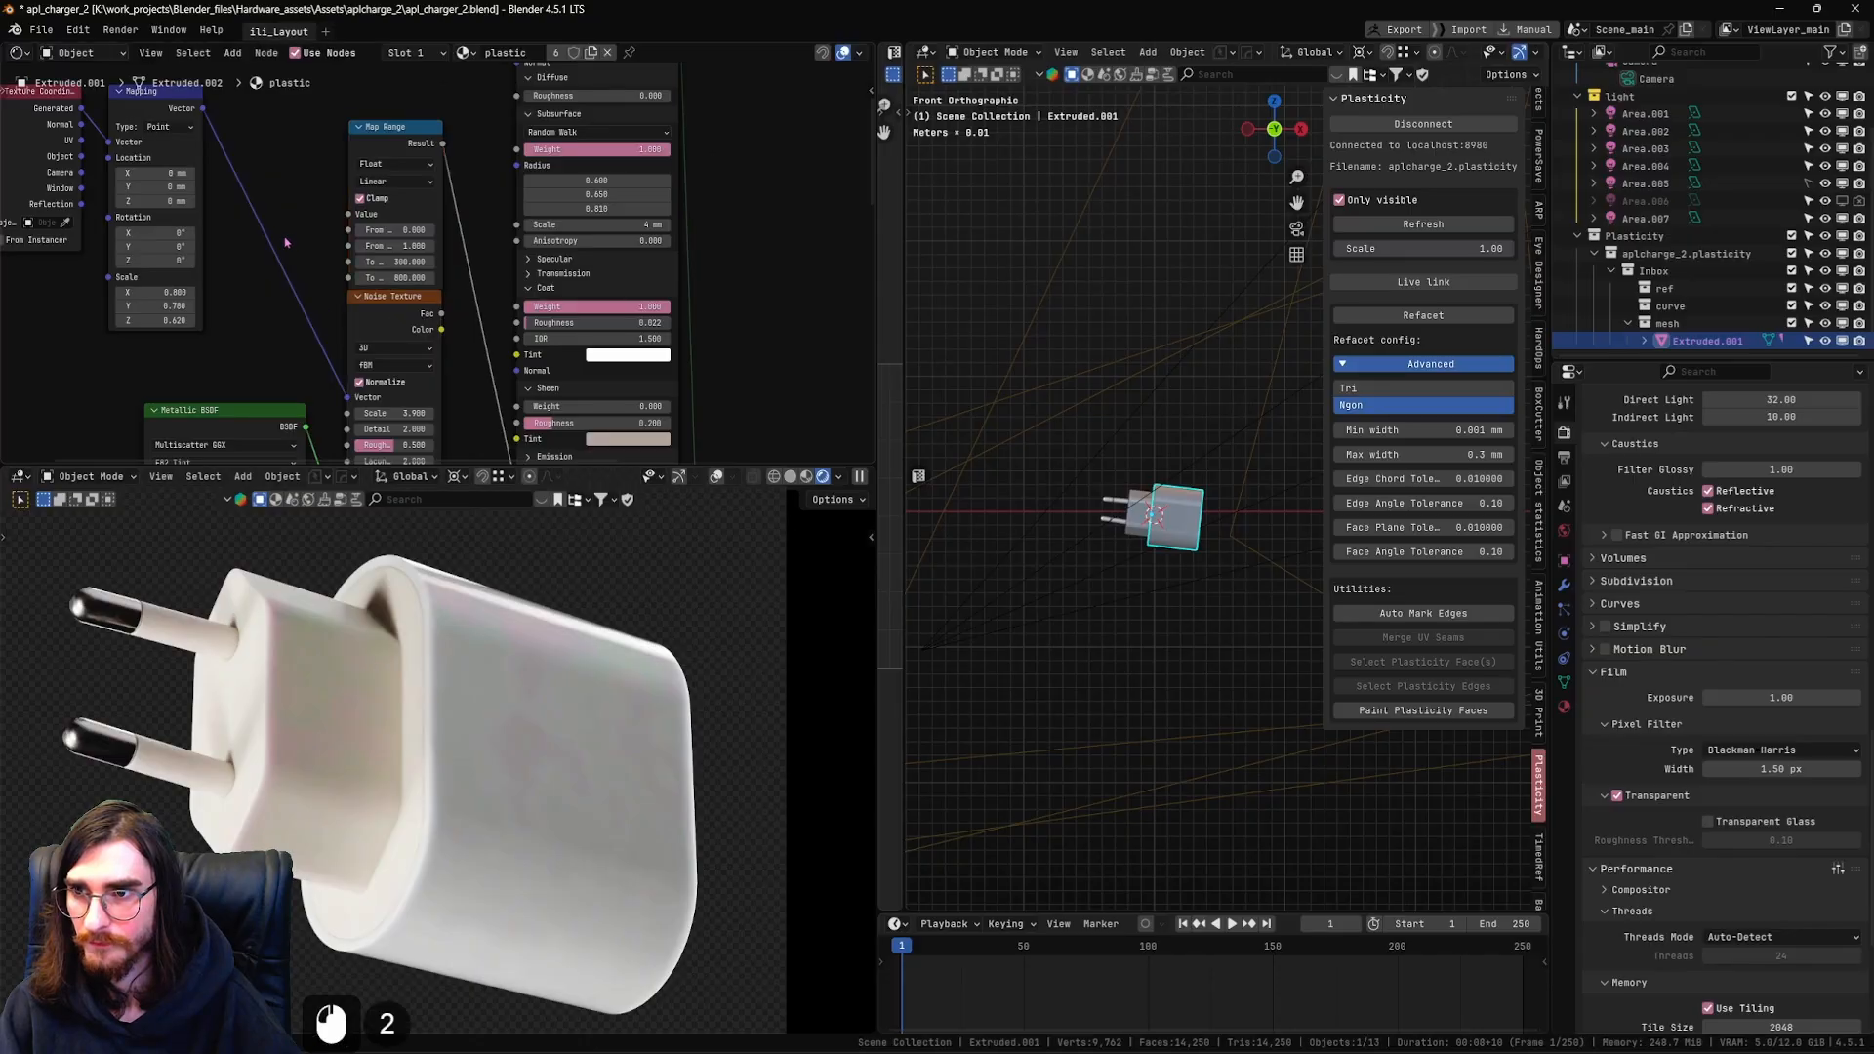
Try Object texture coordinates as the Mapping node's vector in the plastic material and switch back to Generated
scroll(449, 352, "up", 4)
middle_click_drag(252, 337, 488, 405, "shift")
scroll(497, 389, "up", 2)
scroll(497, 389, "down", 1)
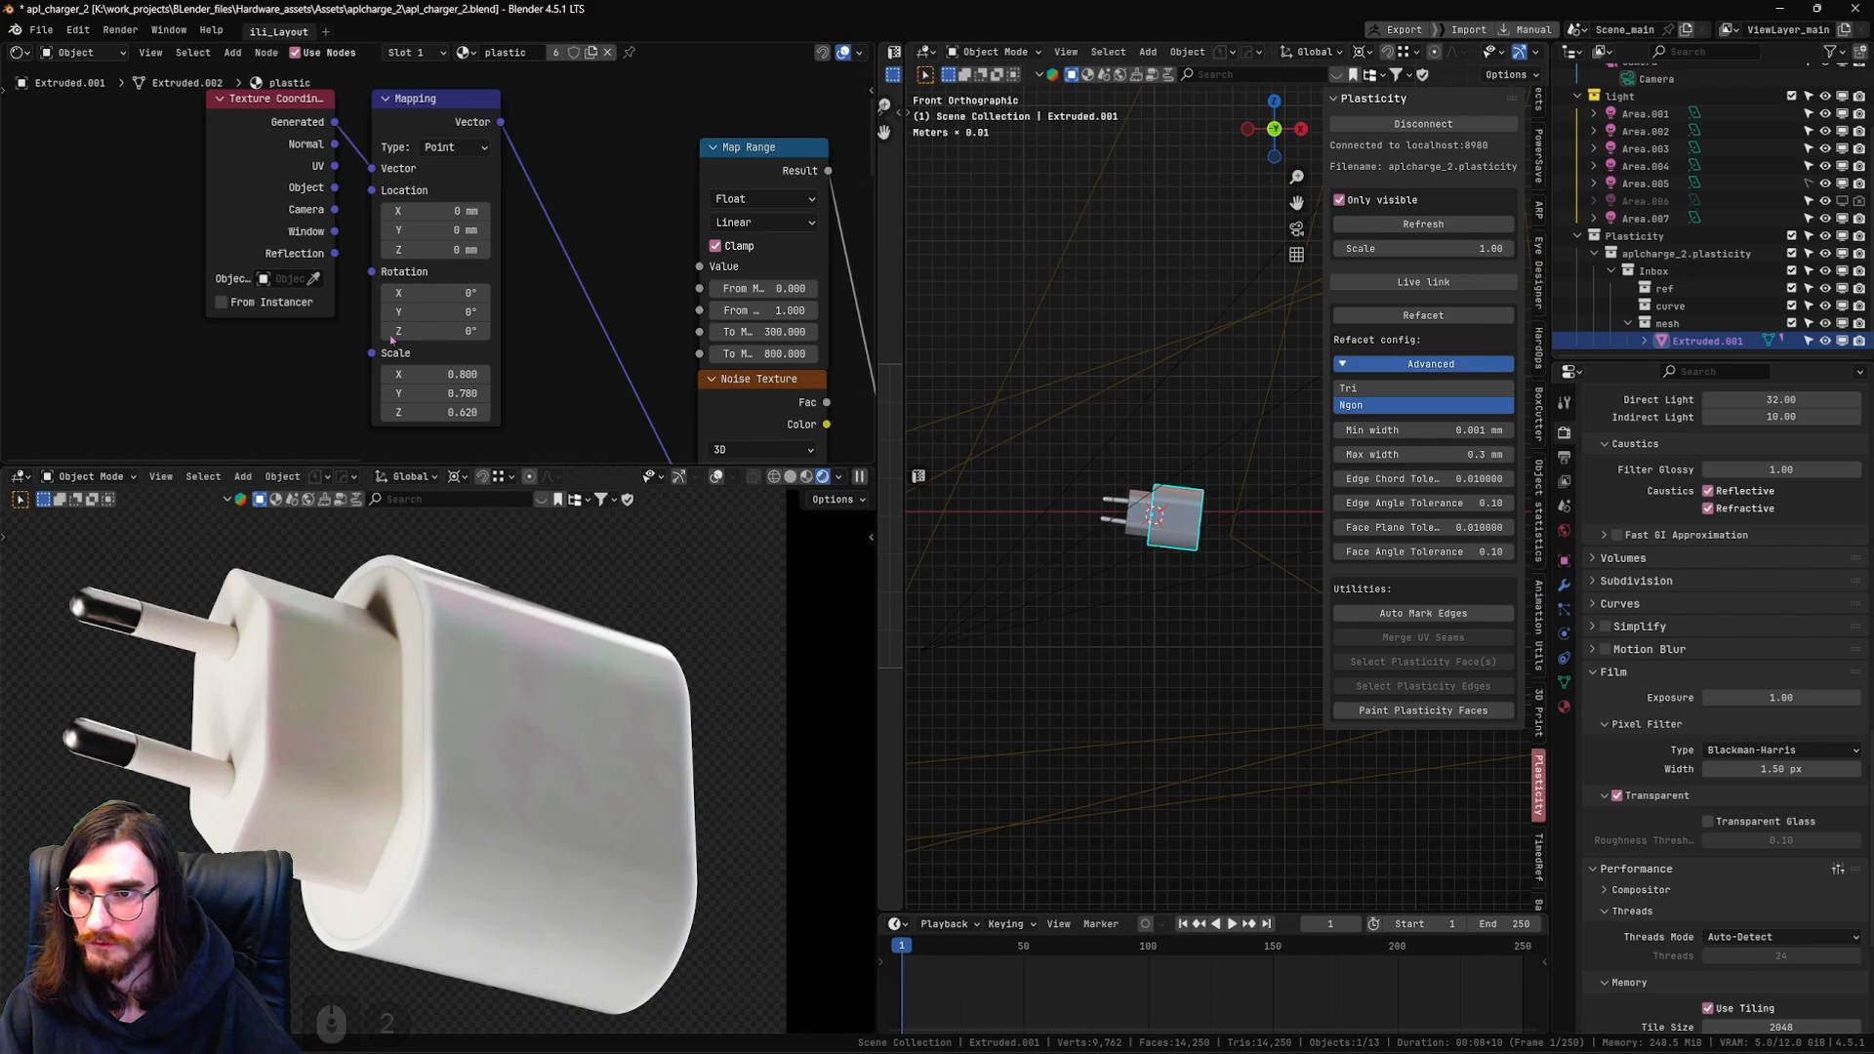
left_click_drag(335, 188, 359, 174)
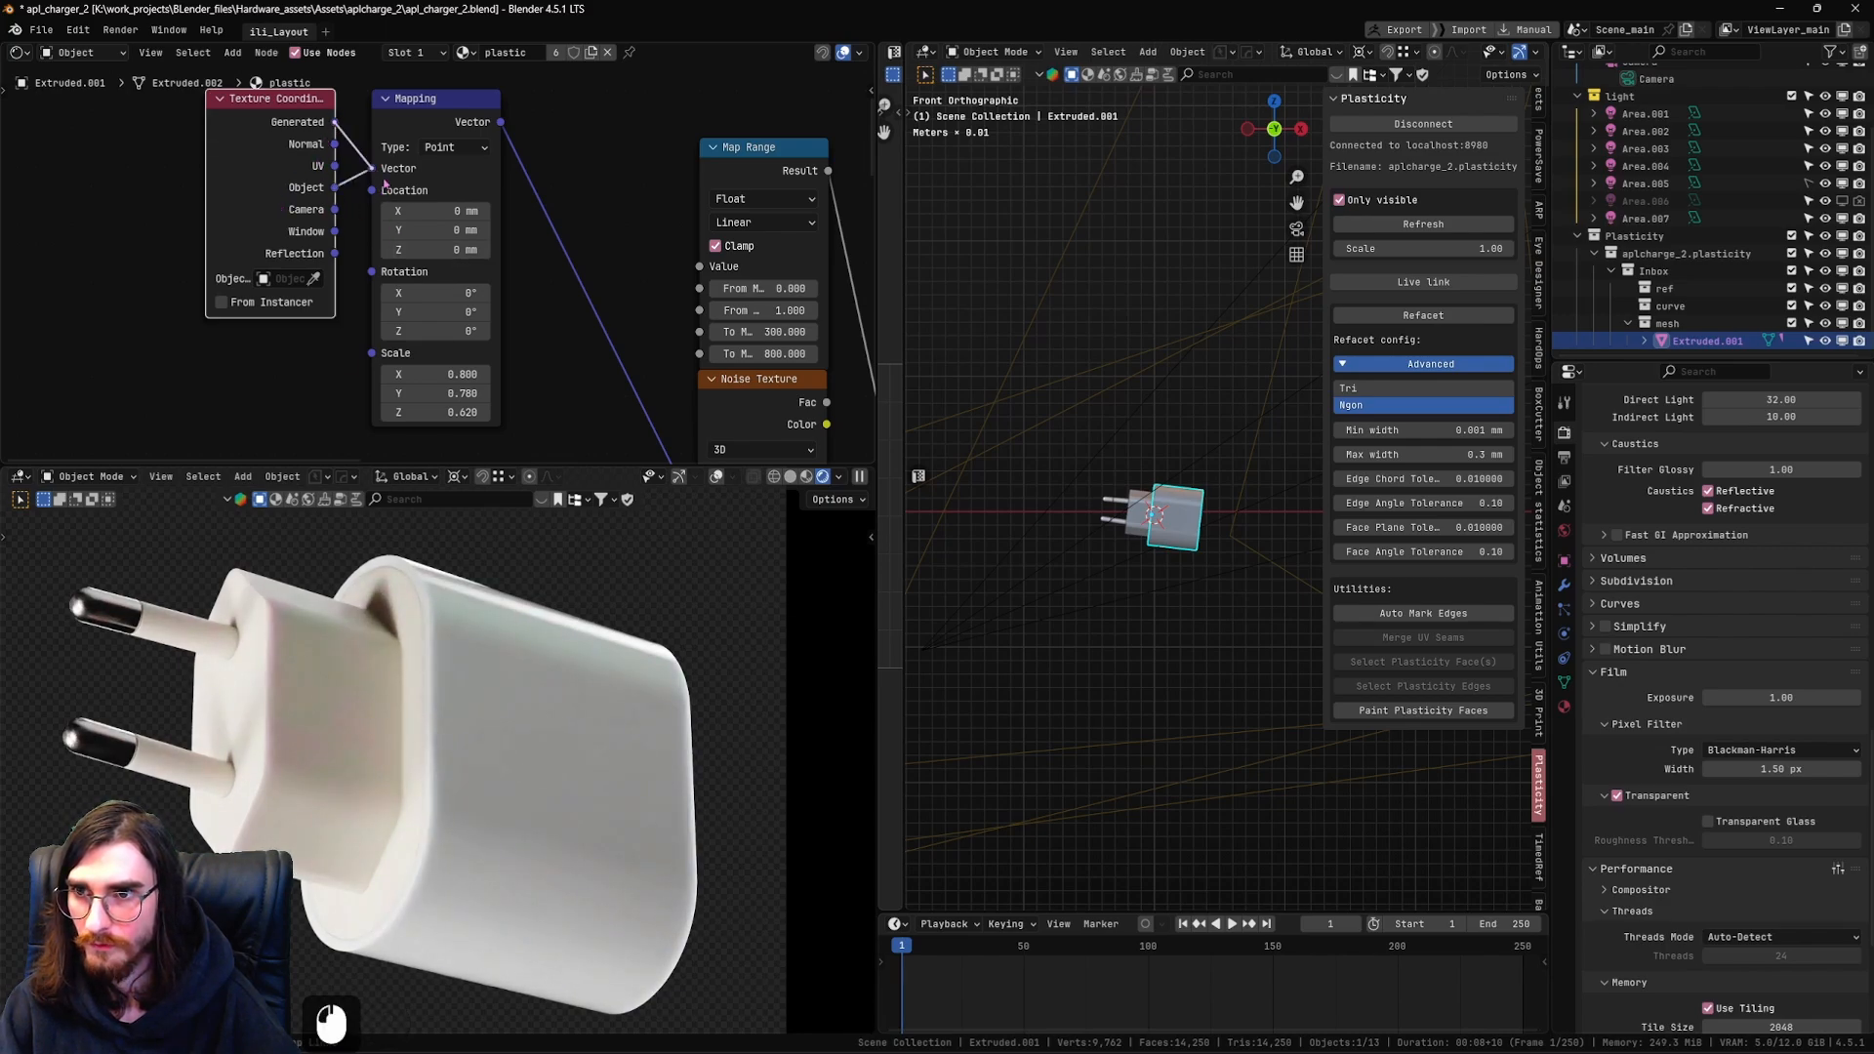
left_click_drag(383, 184, 374, 171)
Examine the plastic material's Principled BSDF settings from base color and roughness through subsurface, coat, sheen and thin film
scroll(435, 278, "down", 1)
middle_click_drag(586, 322, 558, 280, "shift")
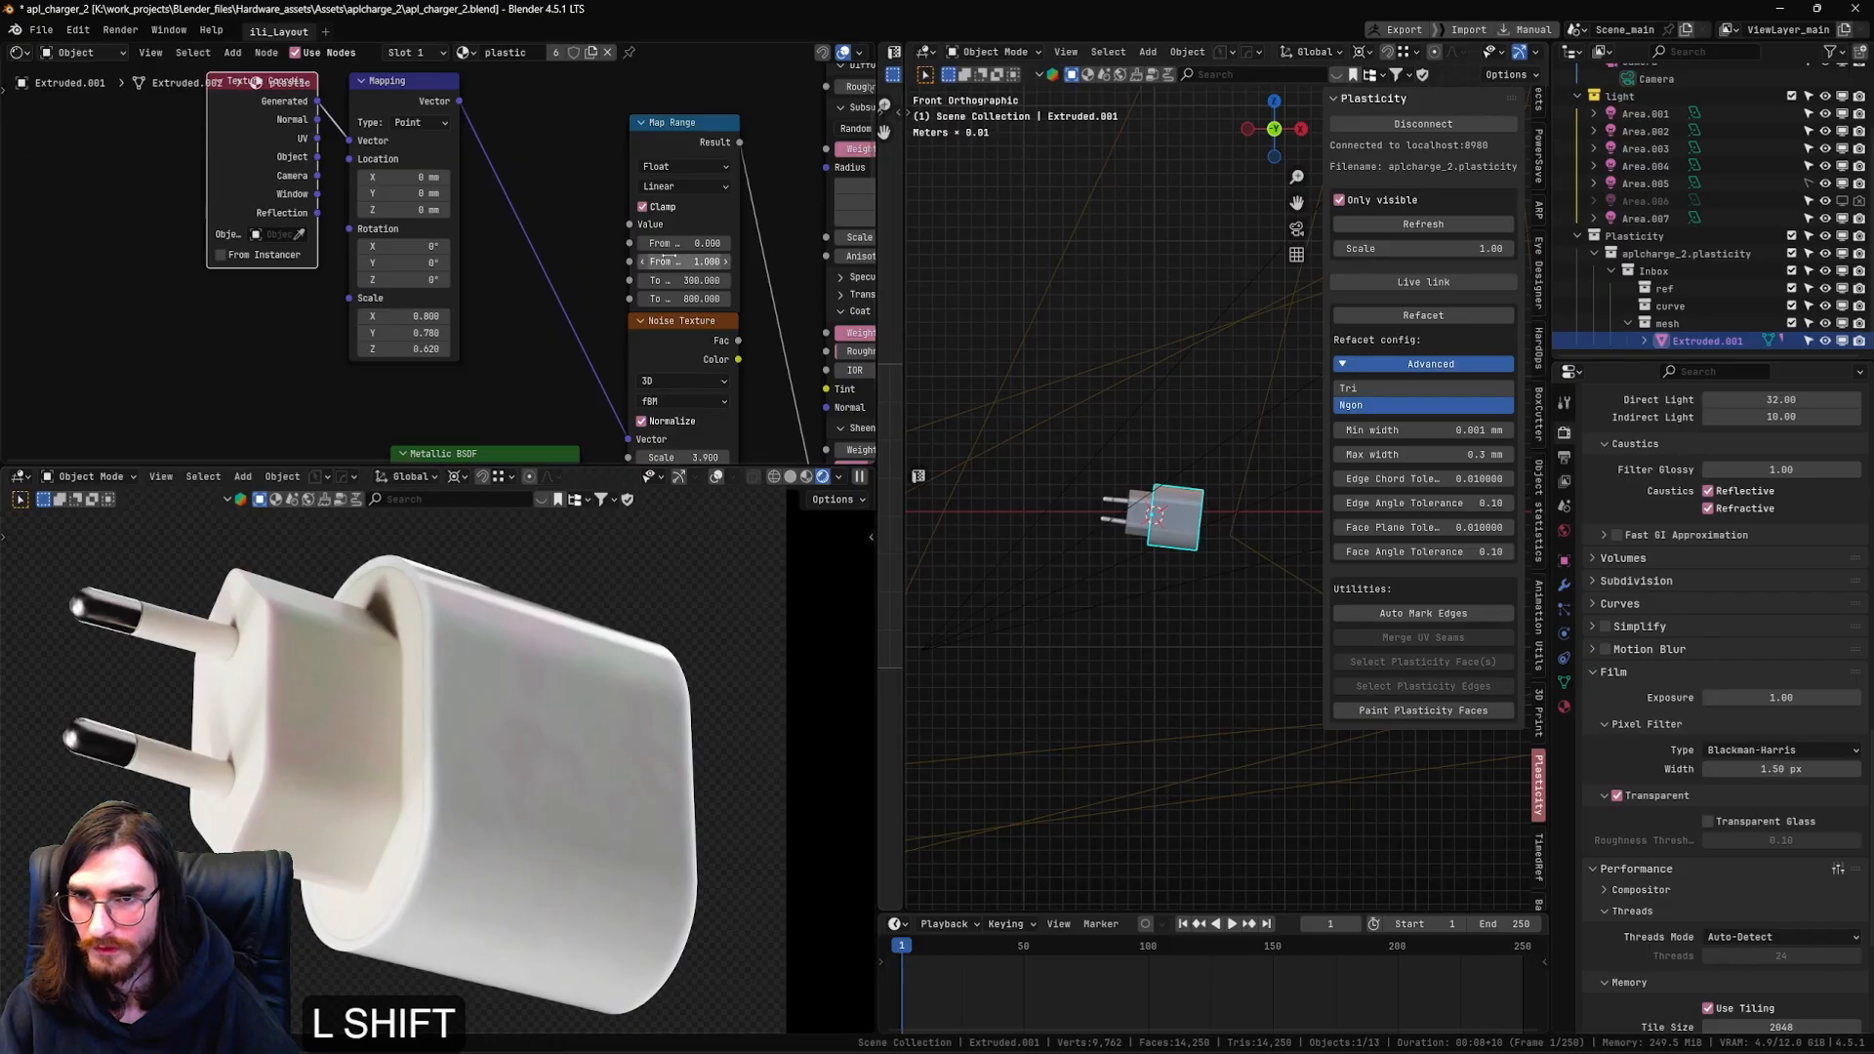
middle_click_drag(669, 255, 457, 166, "shift")
scroll(553, 280, "down", 1)
middle_click_drag(552, 280, 389, 205, "shift")
middle_click_drag(646, 263, 577, 293, "shift")
scroll(572, 158, "down", 1)
middle_click_drag(571, 158, 569, 400, "shift")
middle_click_drag(592, 153, 594, 158, "shift")
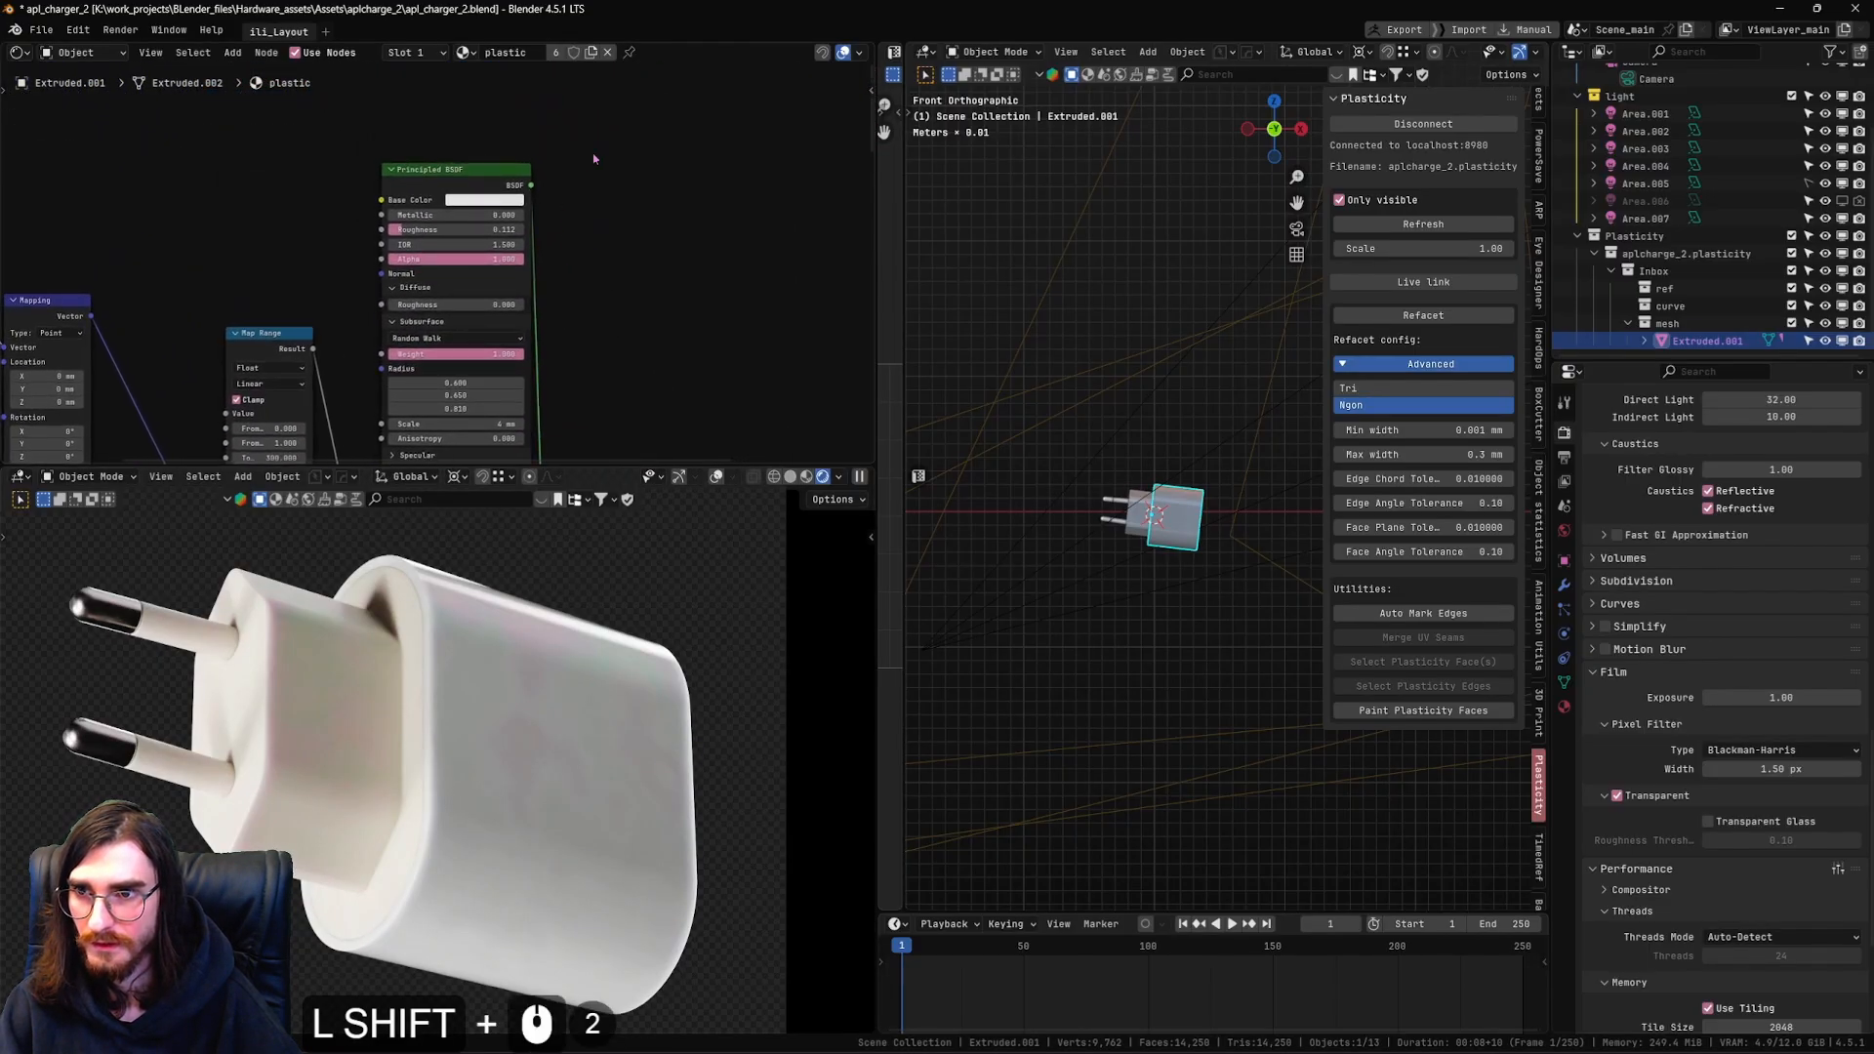
scroll(594, 158, "up", 7)
middle_click_drag(707, 214, 705, 249, "shift")
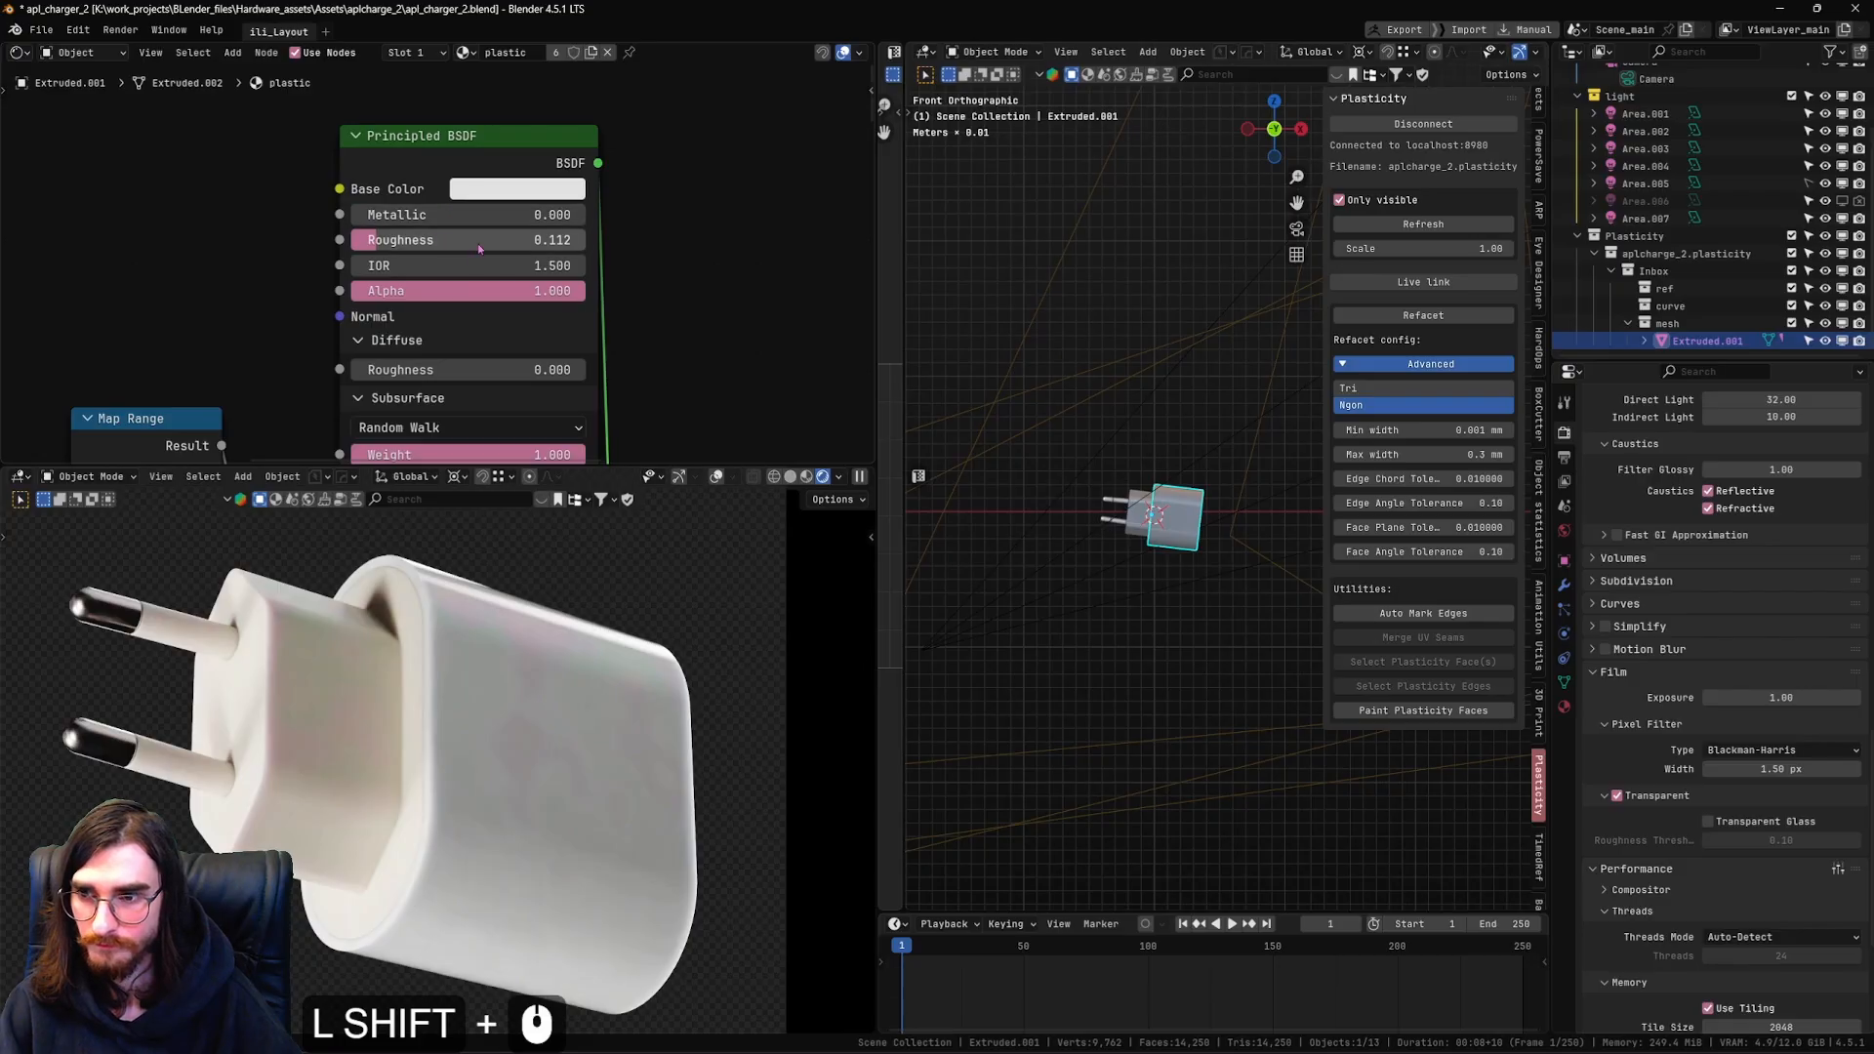
middle_click_drag(528, 357, 510, 259, "shift")
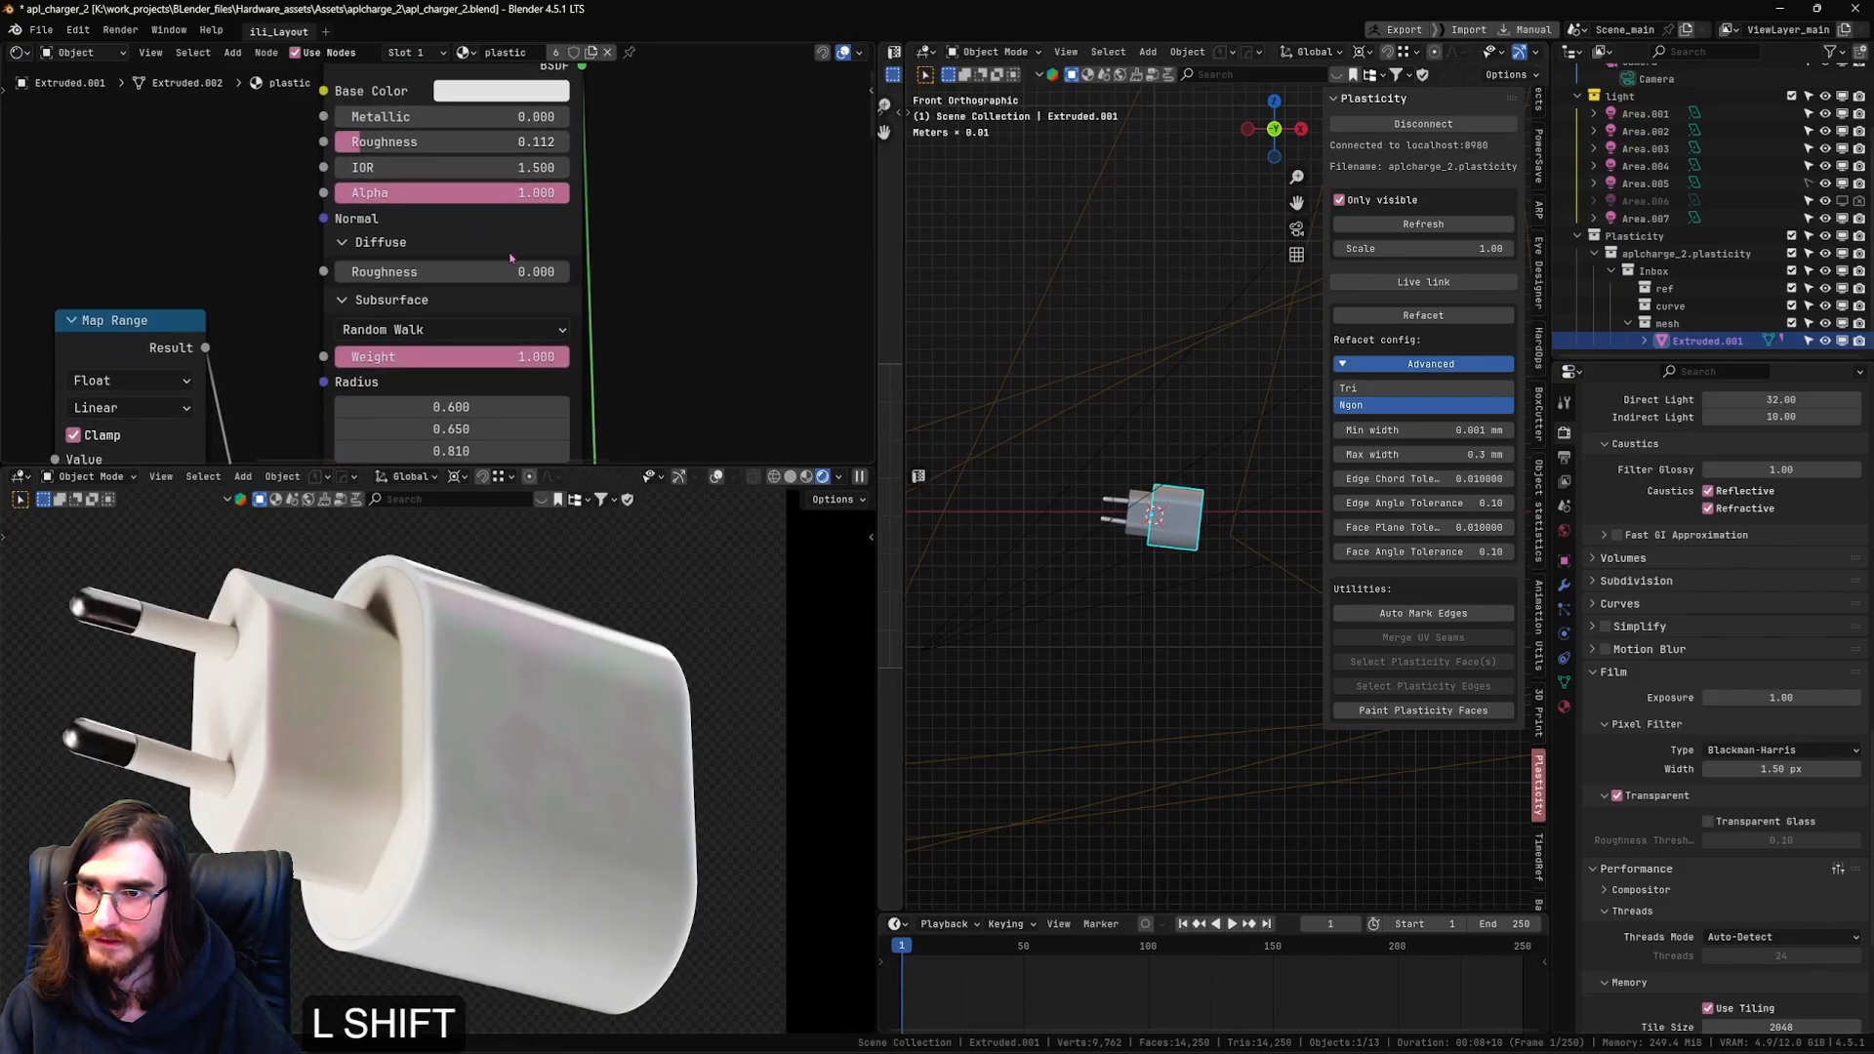
scroll(509, 258, "down", 3, "shift")
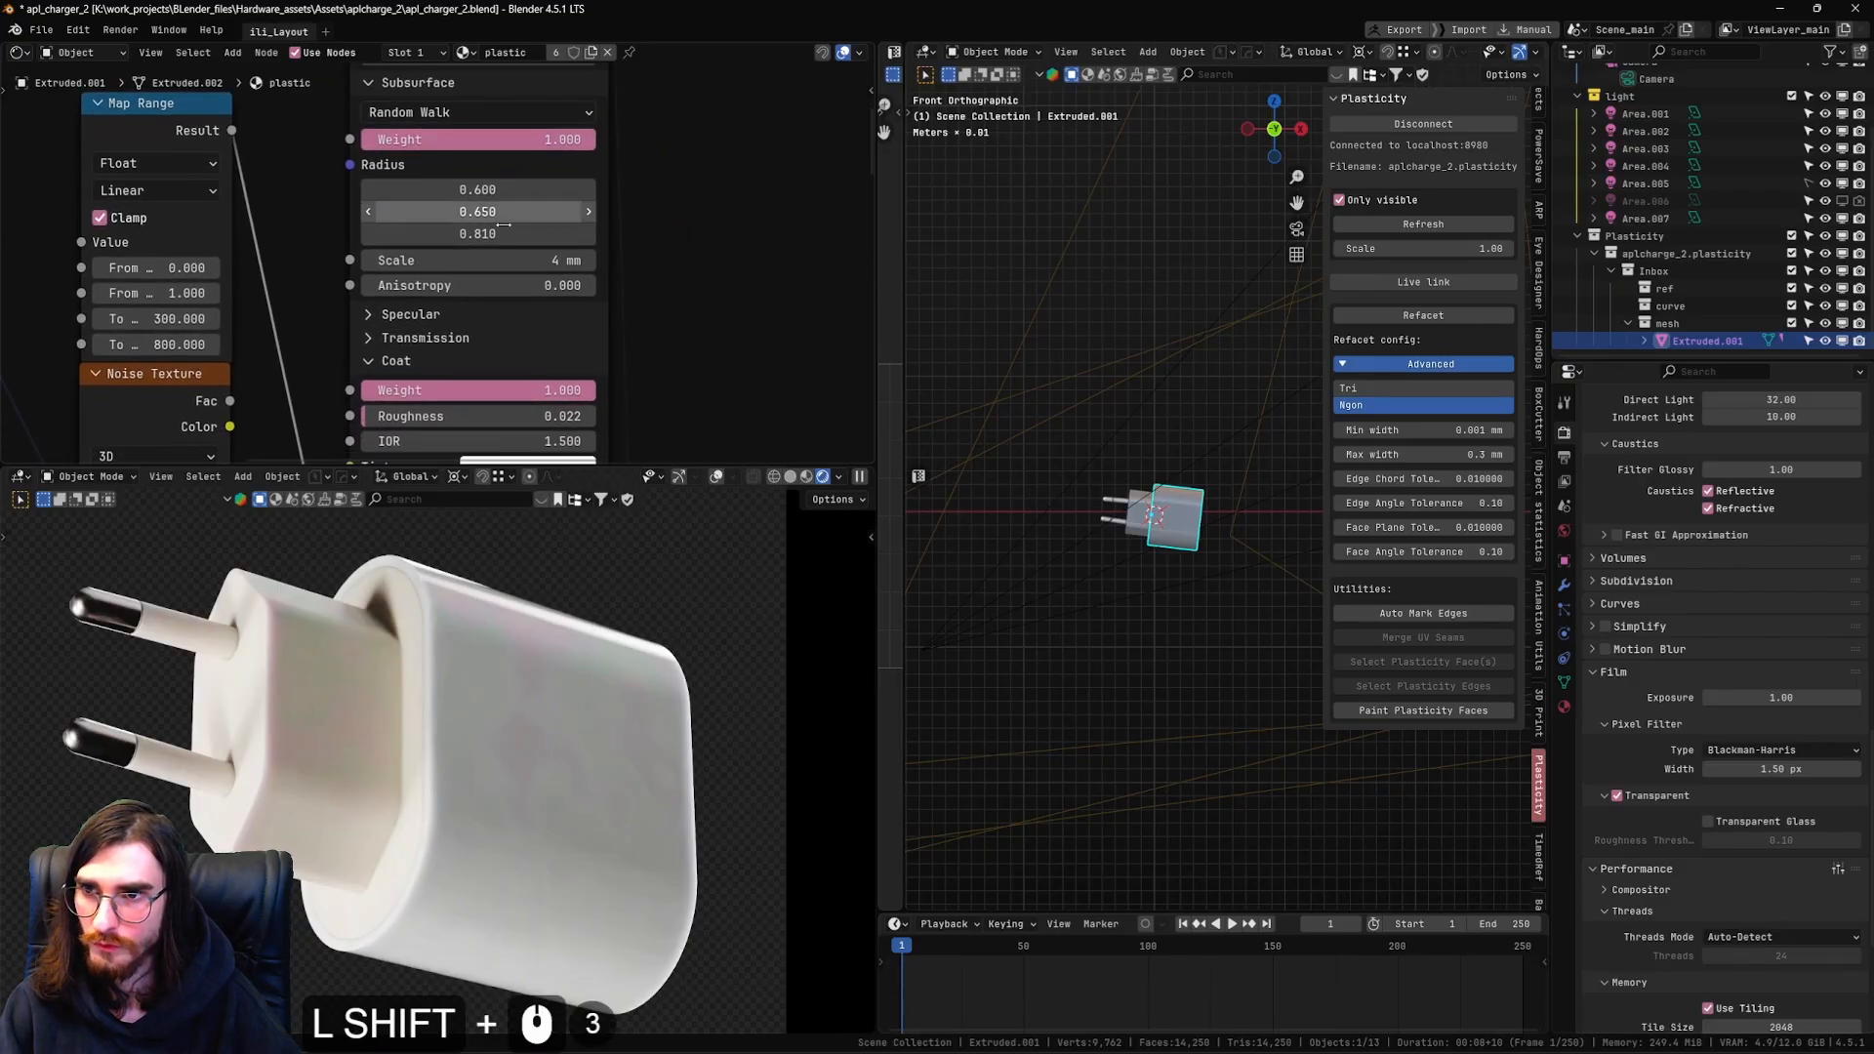
middle_click_drag(690, 308, 696, 293, "shift")
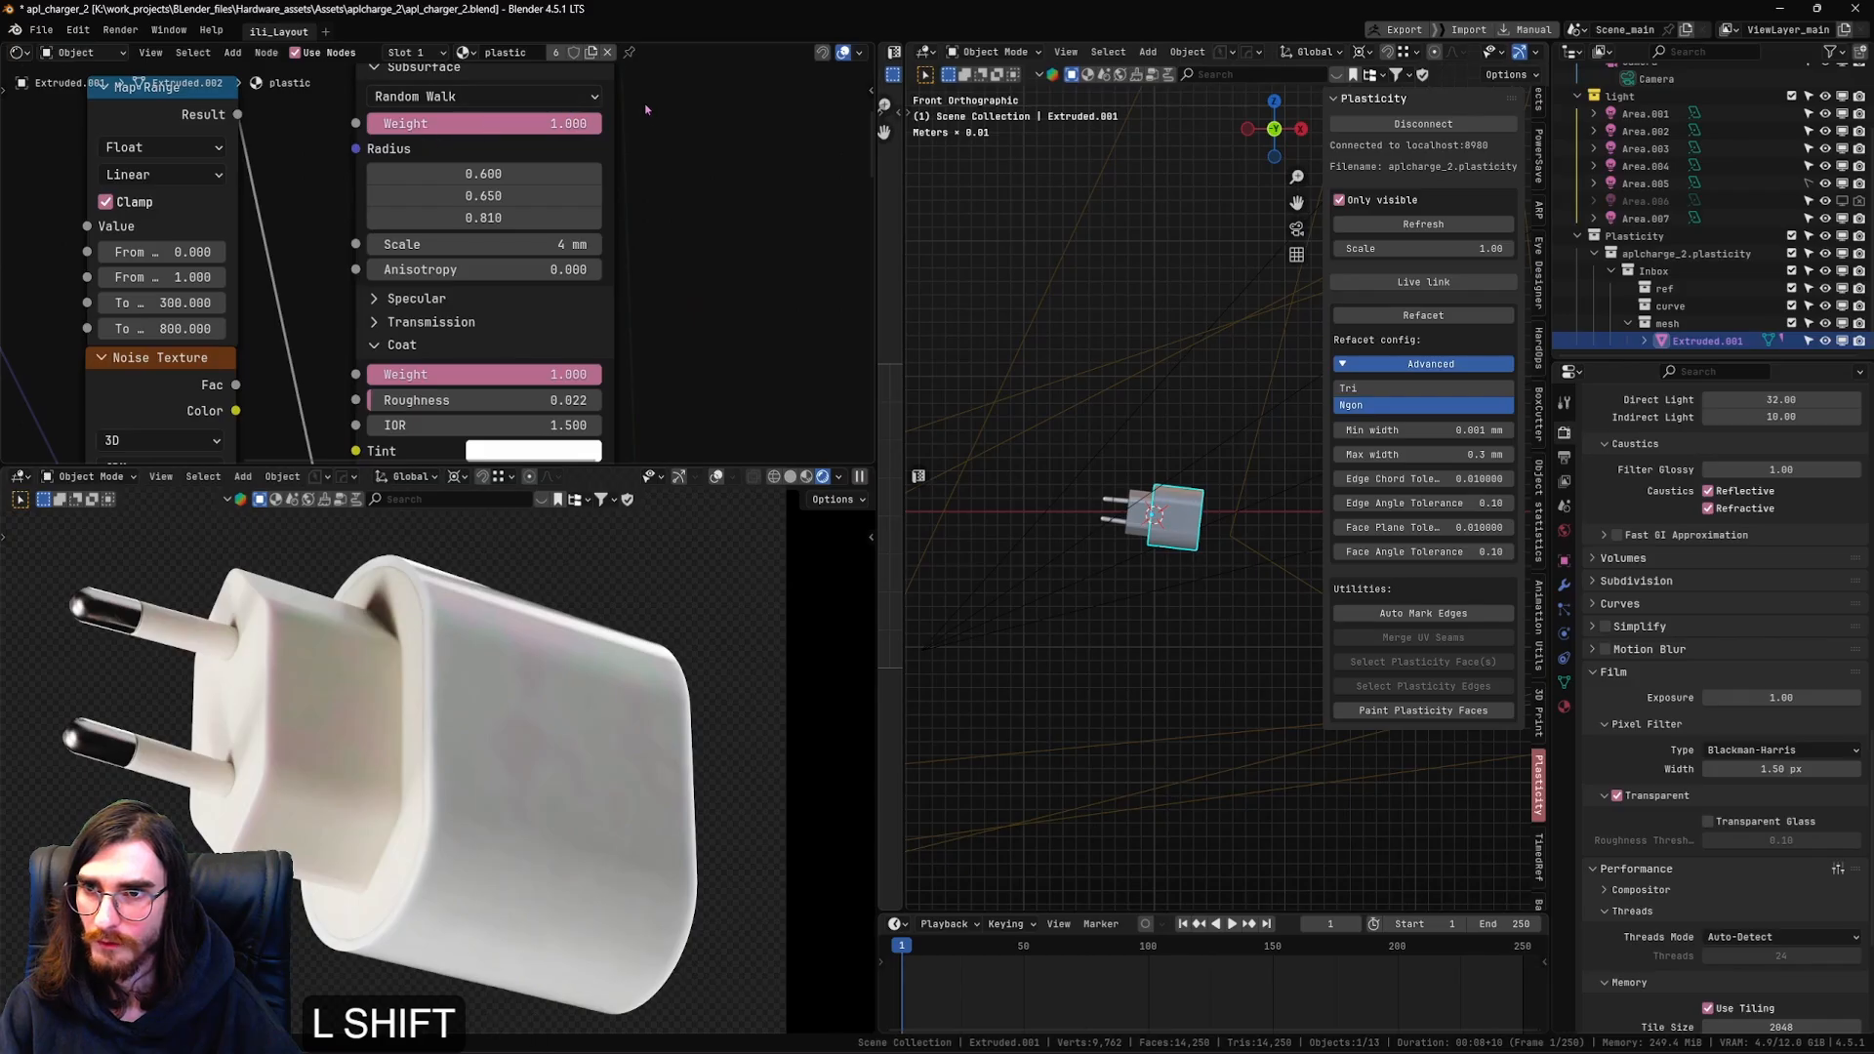
middle_click_drag(645, 109, 639, 135, "shift")
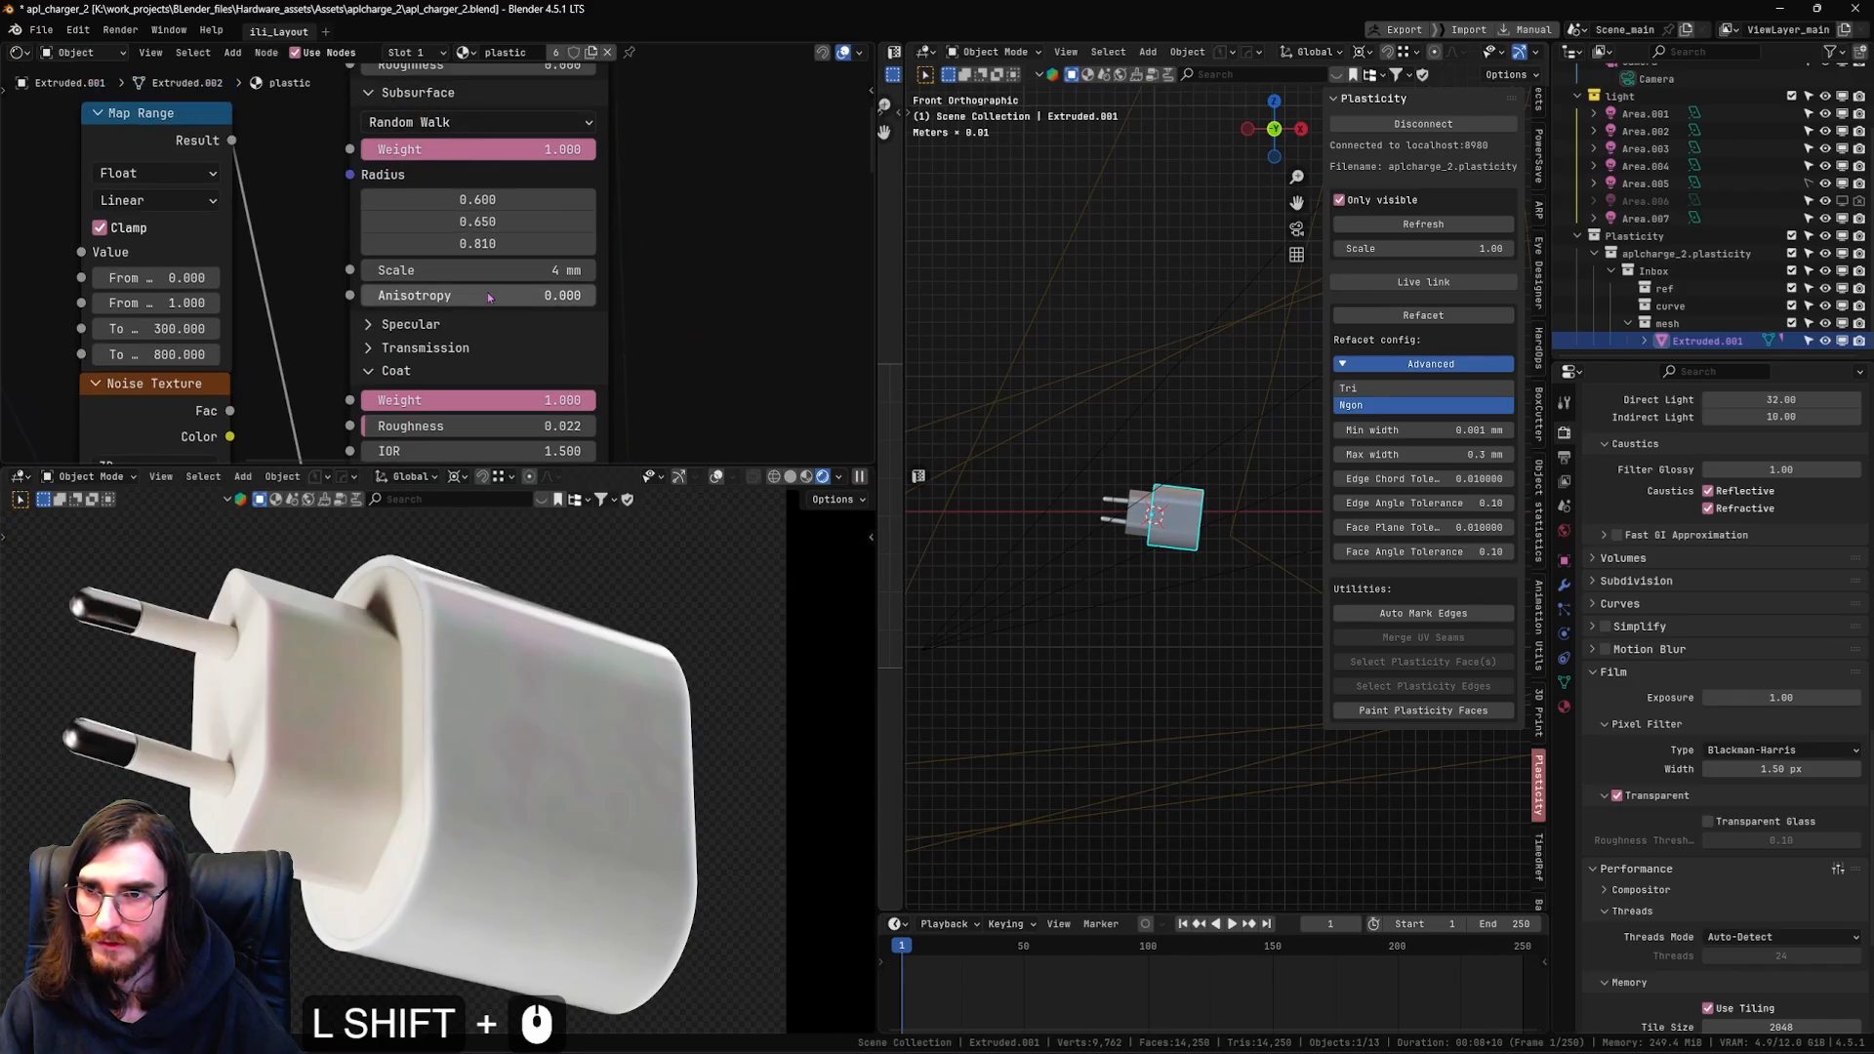
scroll(765, 172, "down", 1, "shift")
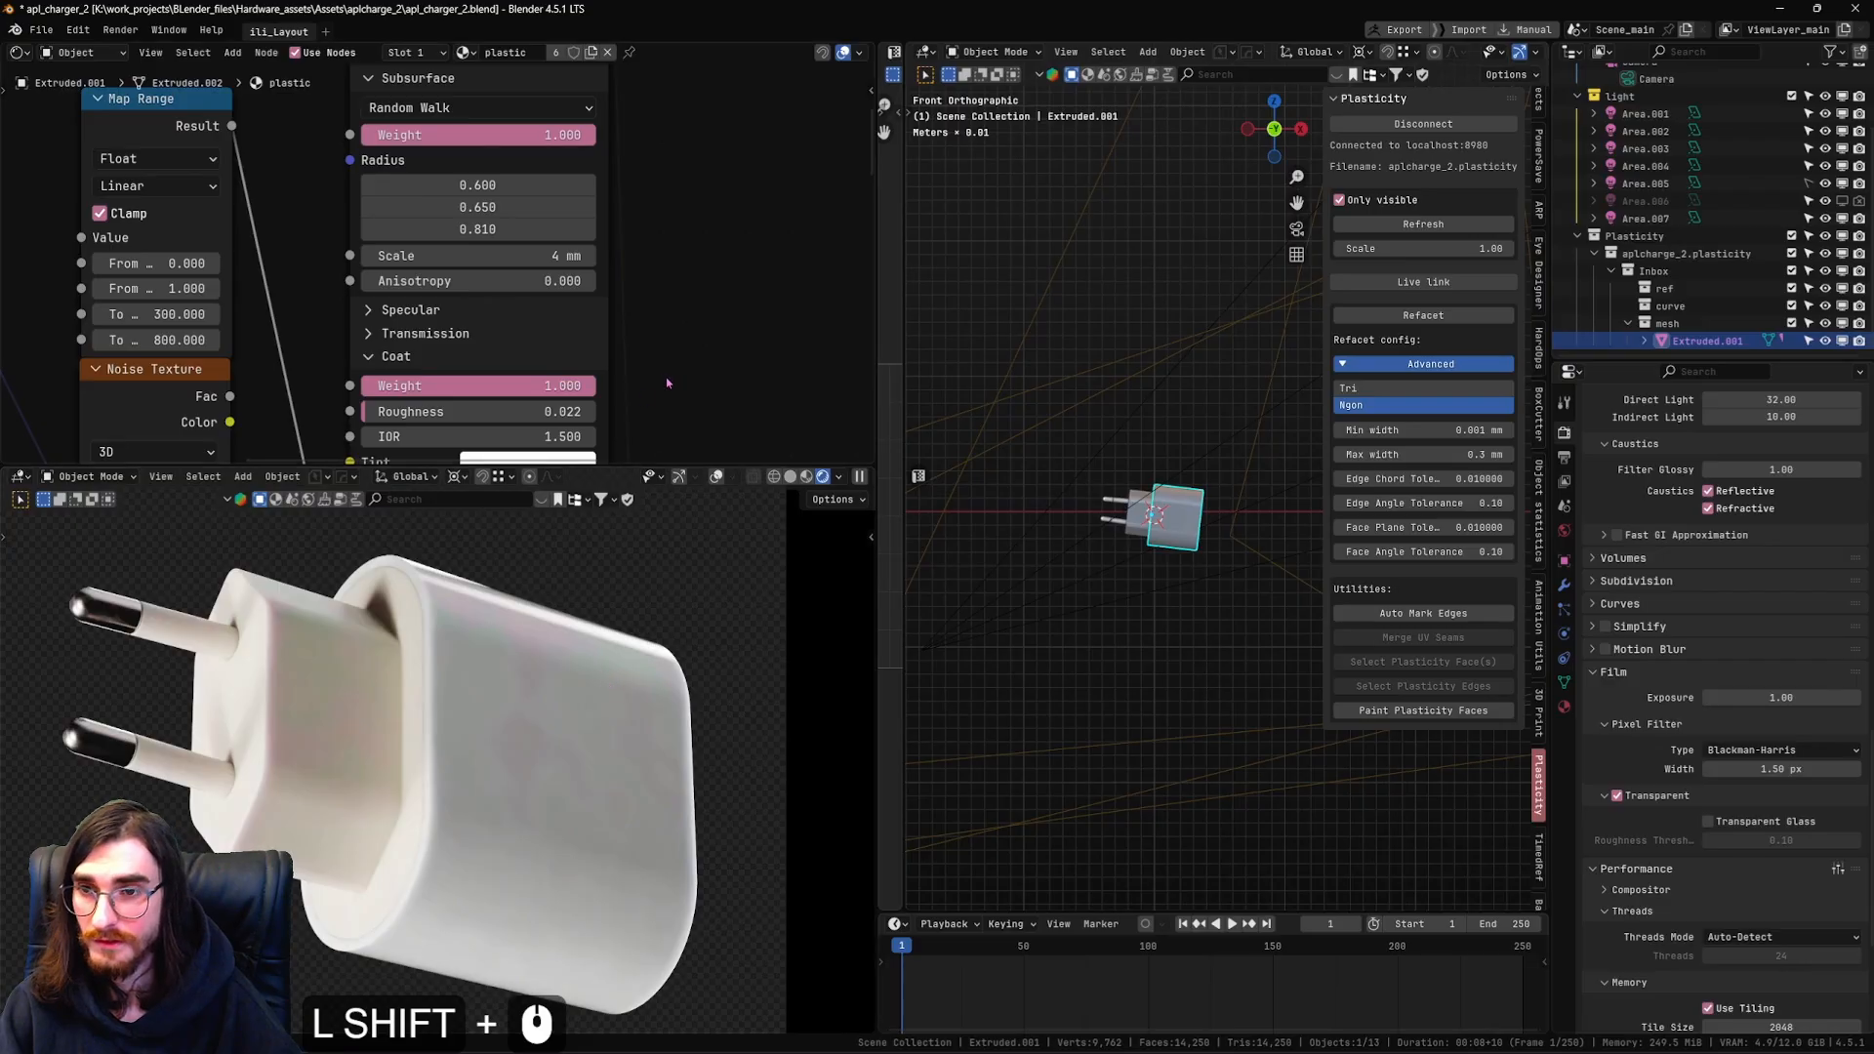
middle_click_drag(666, 383, 659, 216, "shift")
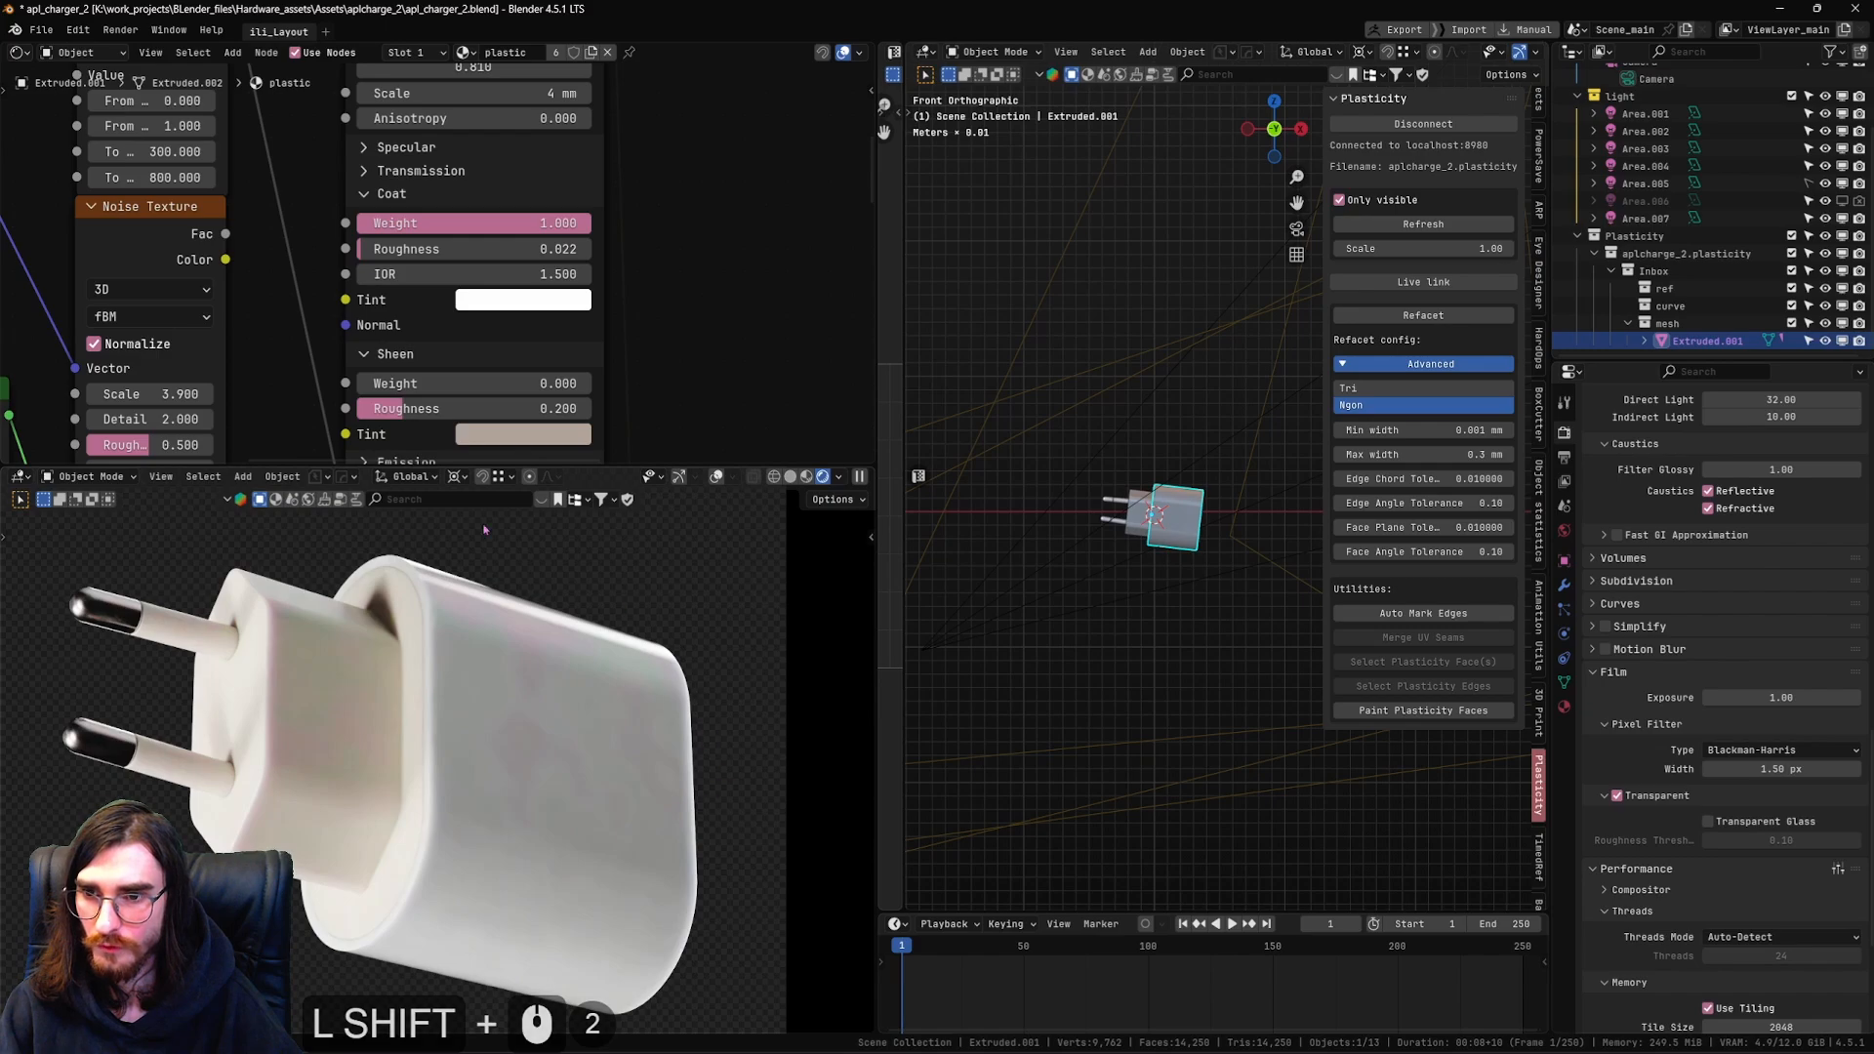
middle_click_drag(682, 349, 750, 249, "shift")
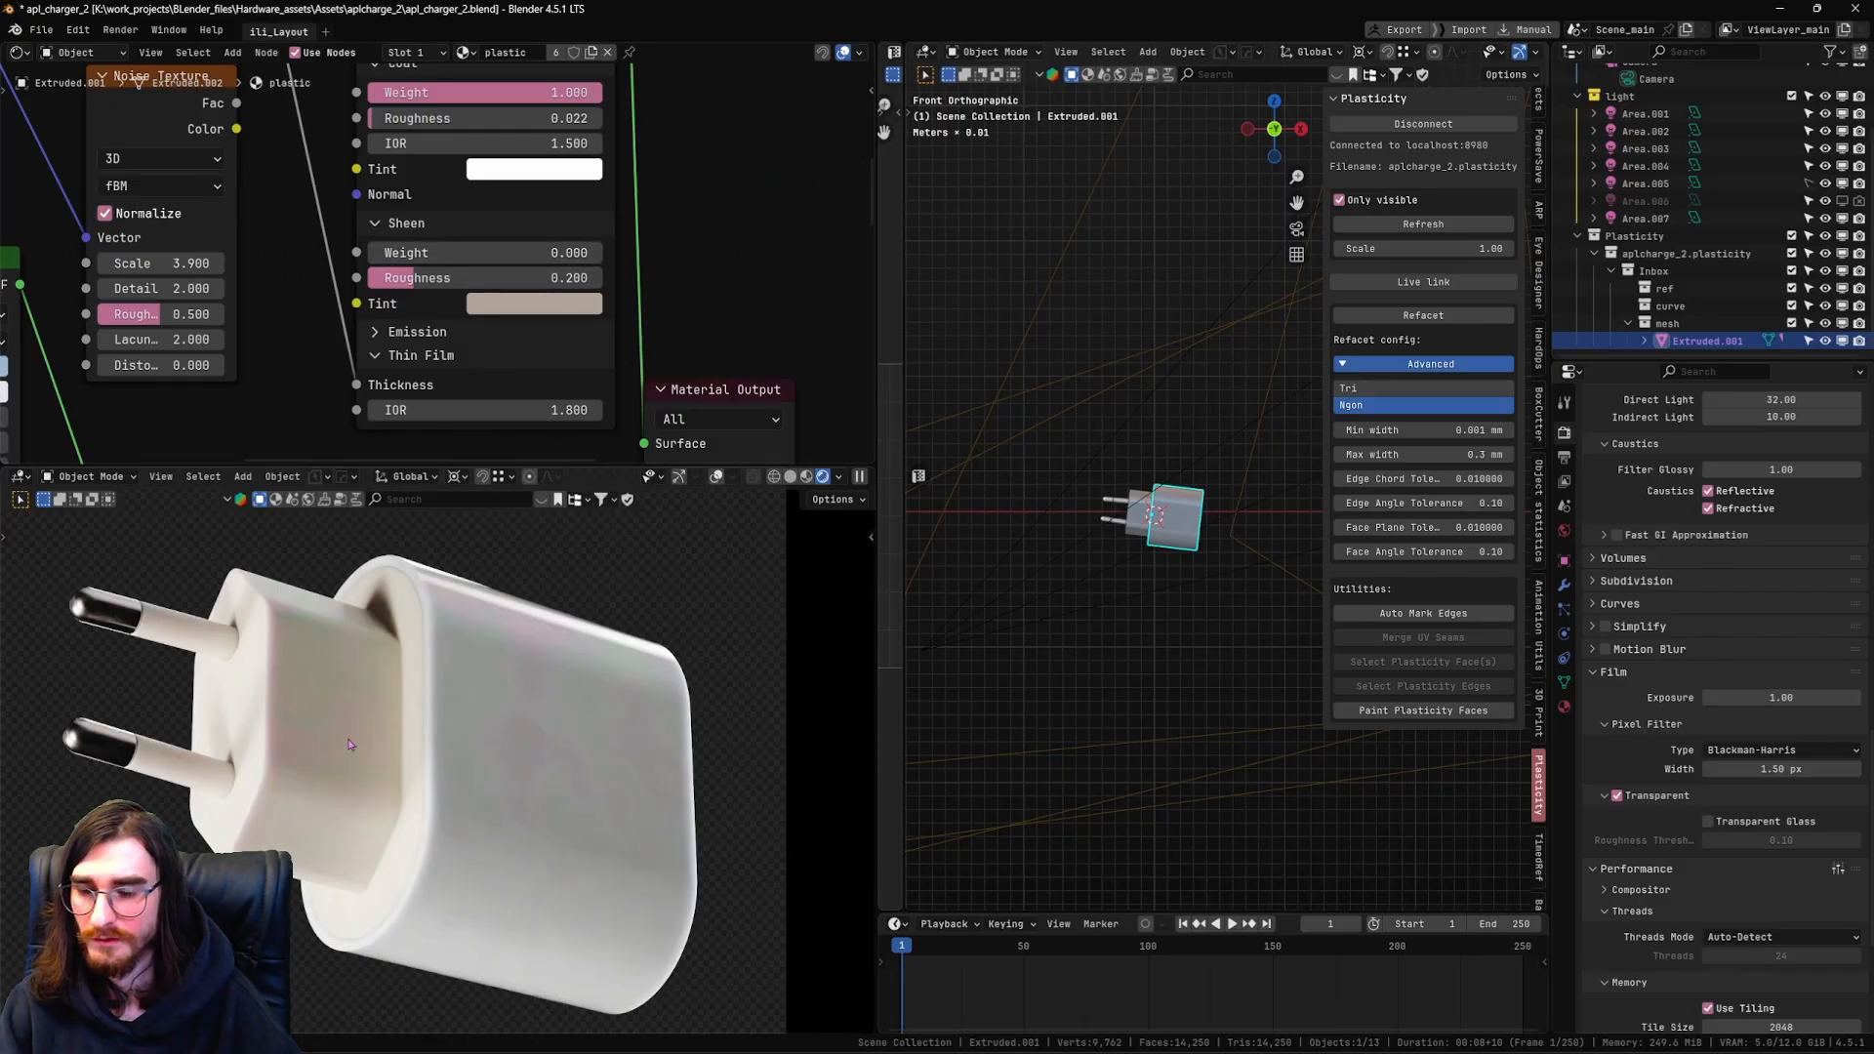
Move the plastic material's Value node closer to the Material Output's Thickness input
scroll(677, 243, "down", 9)
middle_click_drag(652, 209, 573, 185, "shift")
scroll(652, 285, "down", 1)
scroll(494, 381, "up", 8)
middle_click_drag(494, 414, 511, 310, "shift")
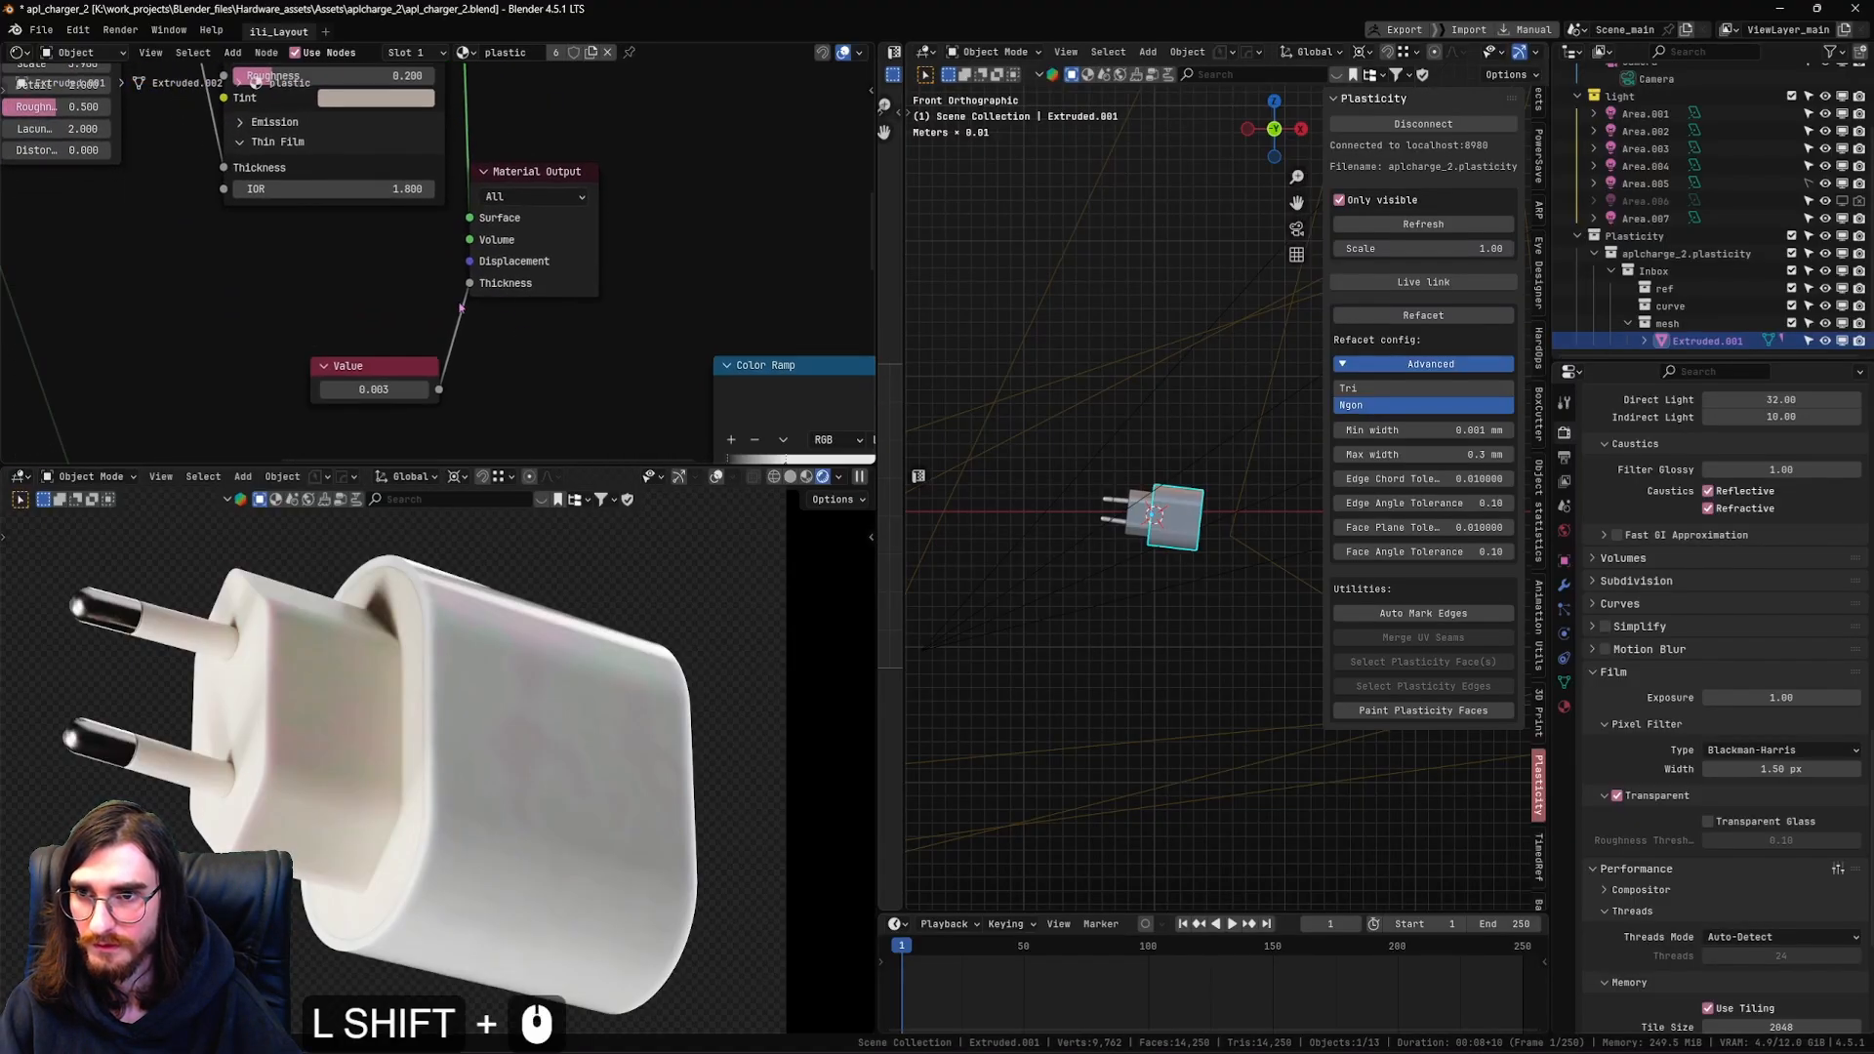
left_click_drag(417, 404, 410, 349)
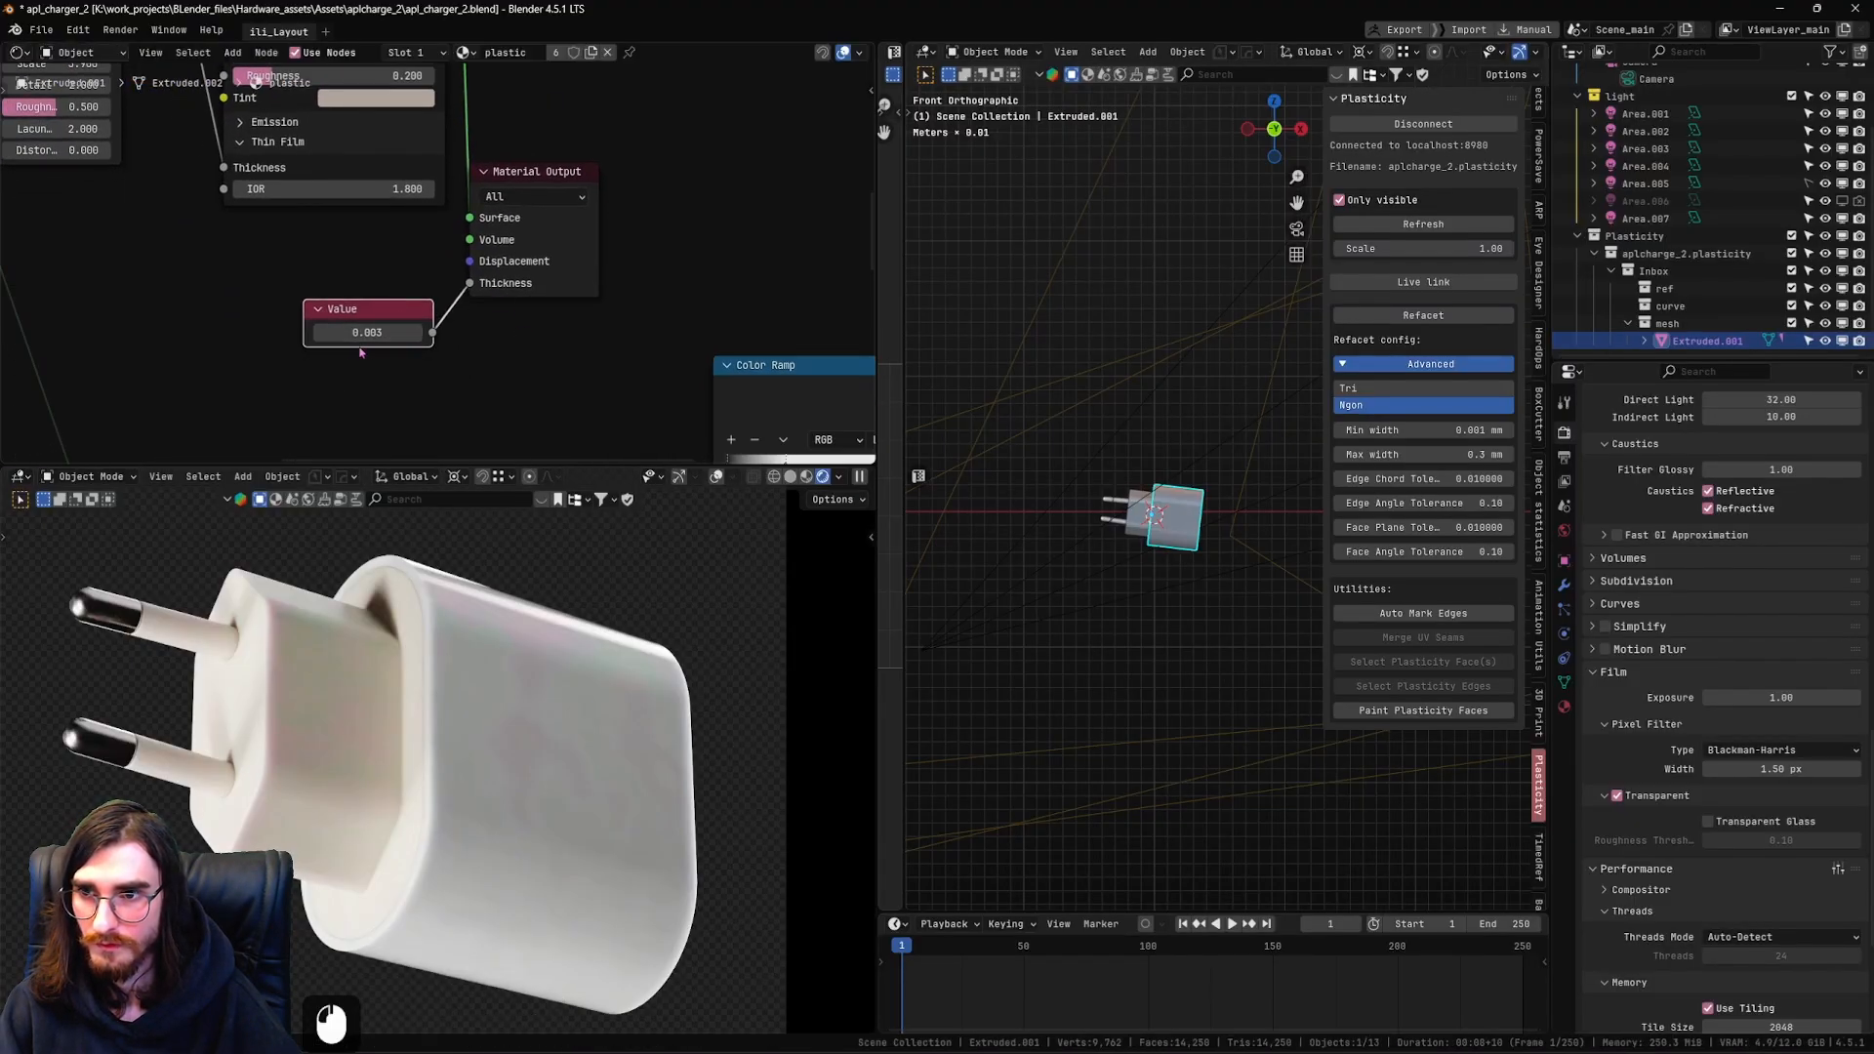
scroll(444, 361, "up", 2)
scroll(448, 362, "down", 8)
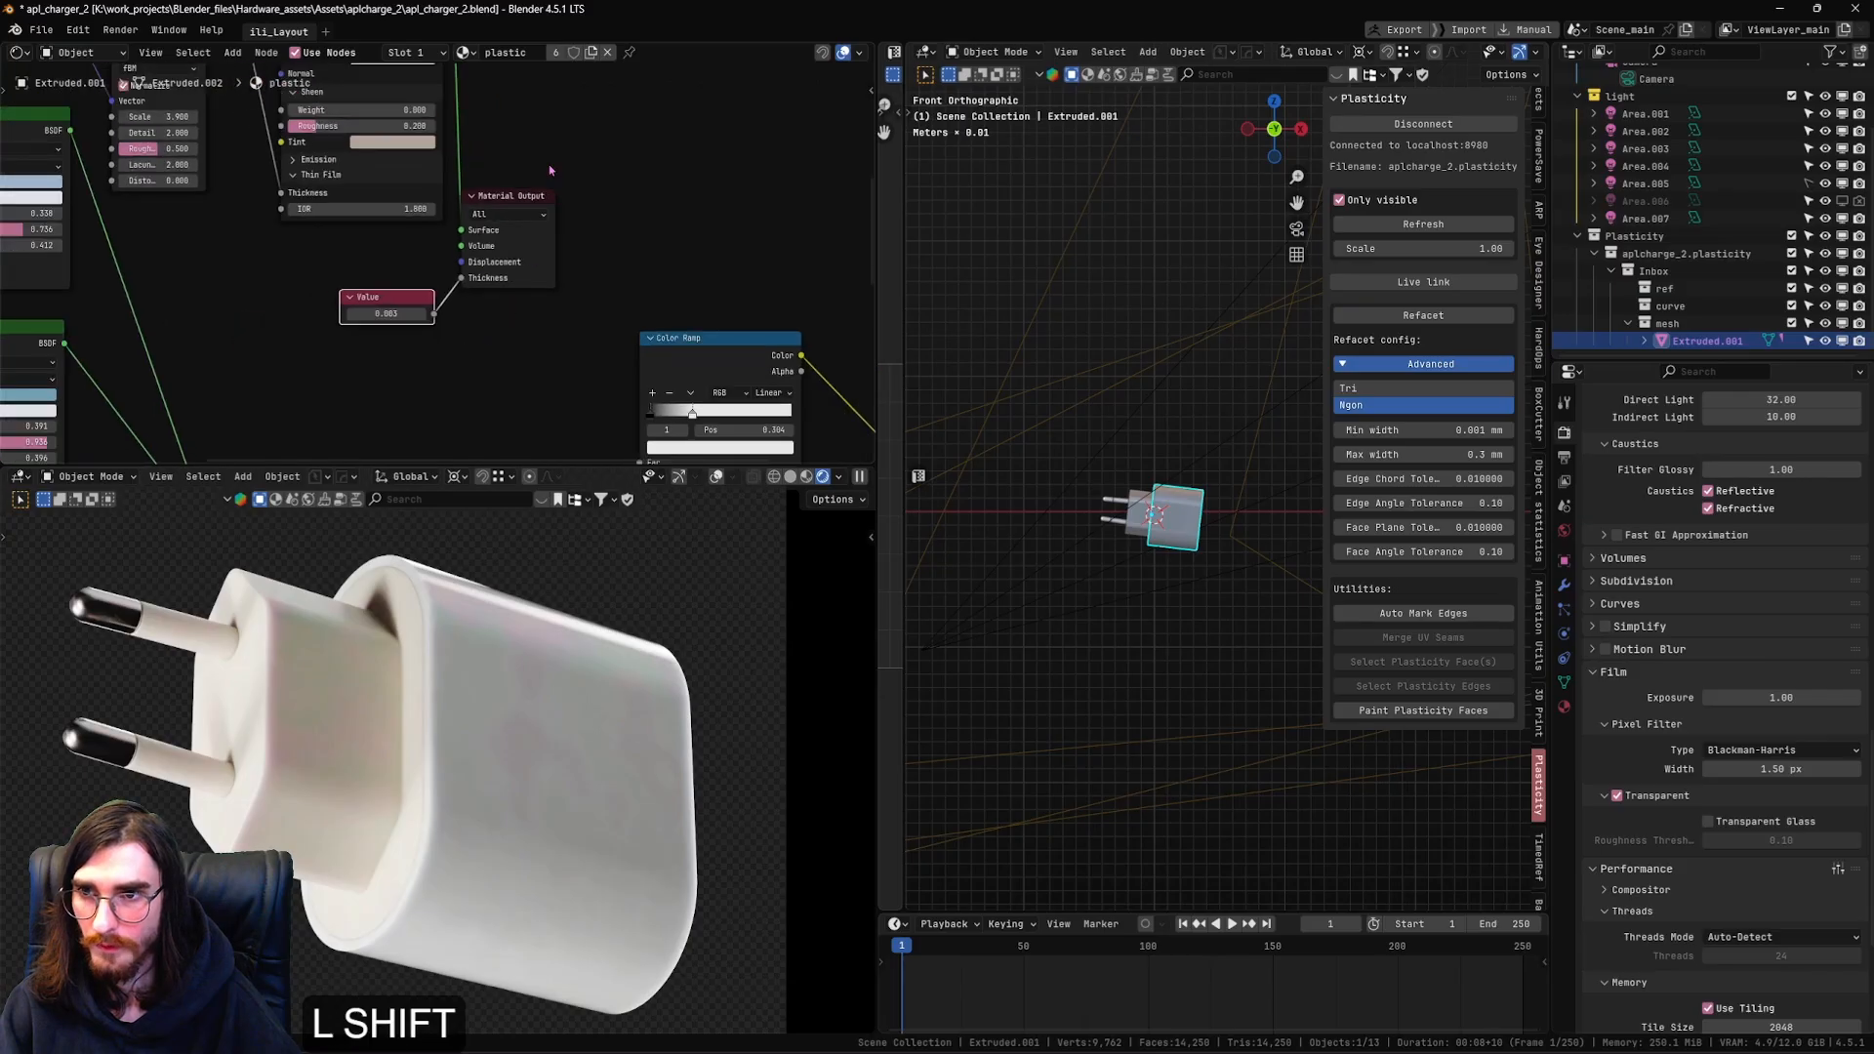
Select the charger's upper metal pin and frame its metal_2.001 nodes alongside a close-up of the rendered pin tip
scroll(581, 147, "down", 2)
middle_click_drag(581, 142, 580, 305, "shift")
scroll(586, 210, "down", 2)
scroll(610, 264, "down", 2)
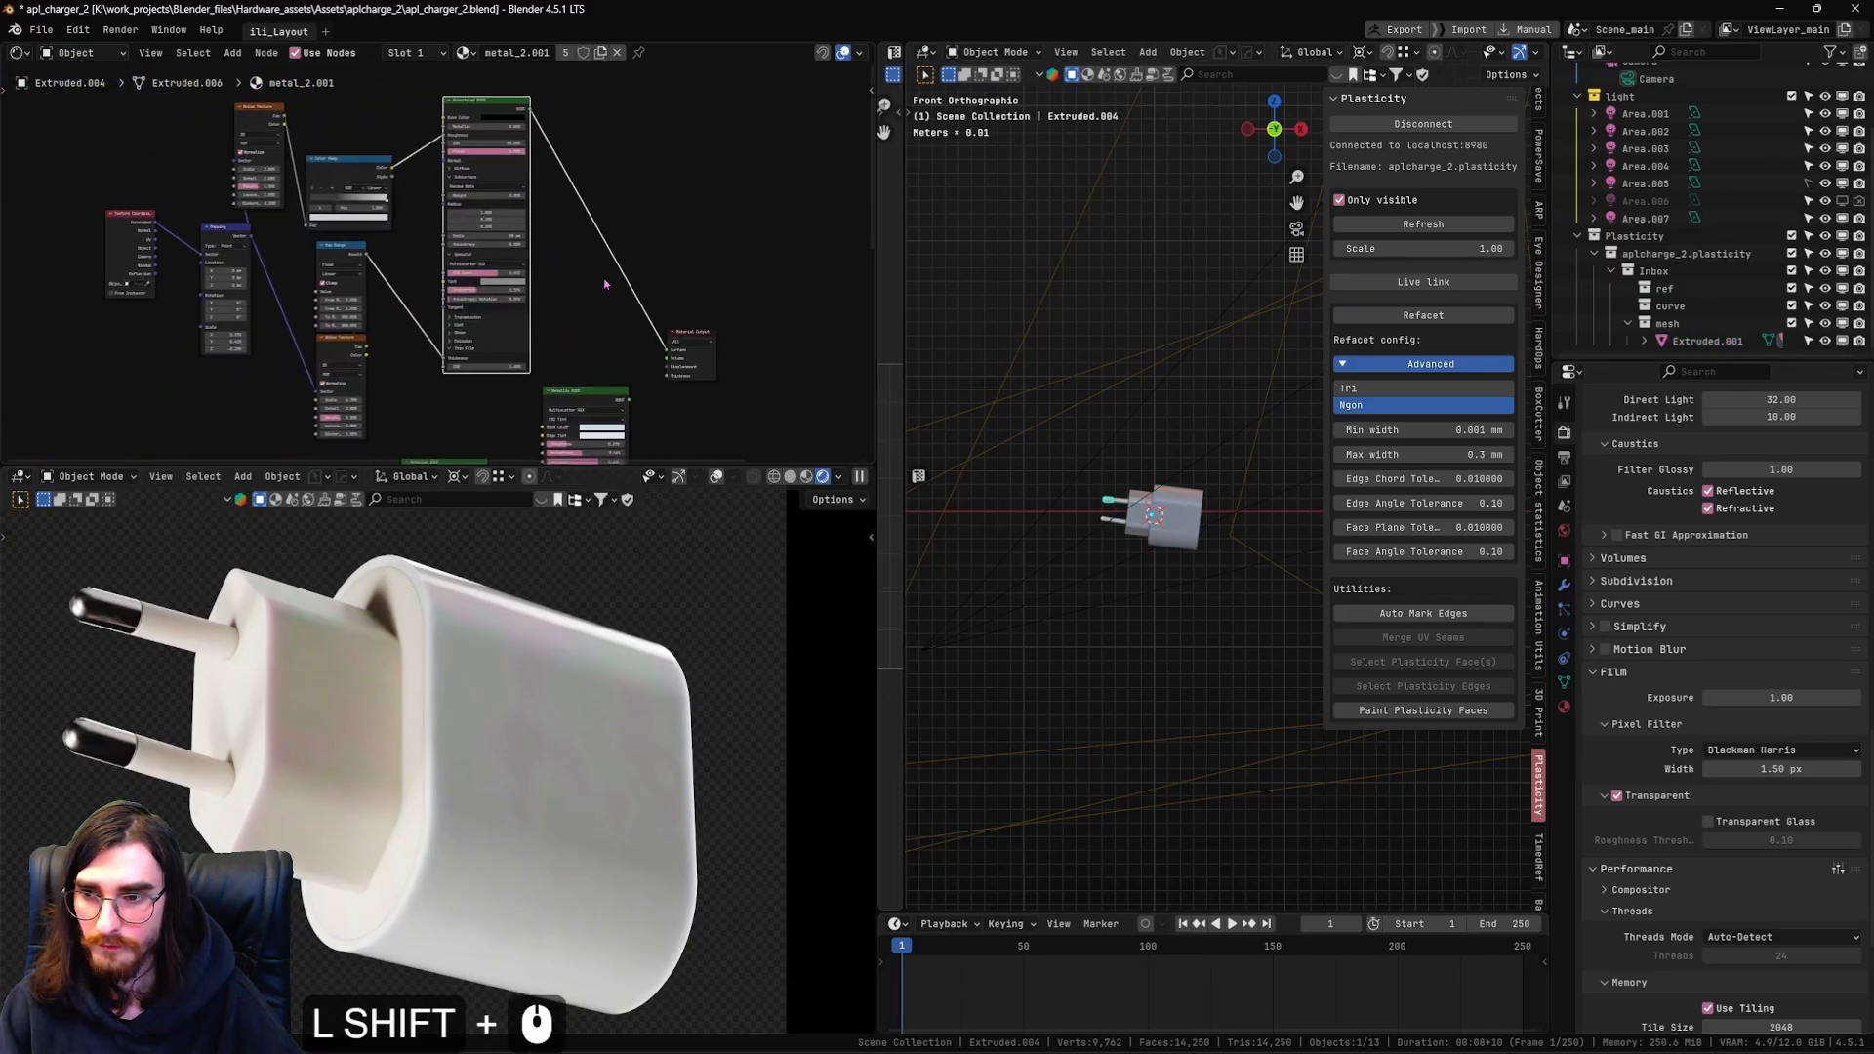
scroll(605, 284, "up", 2)
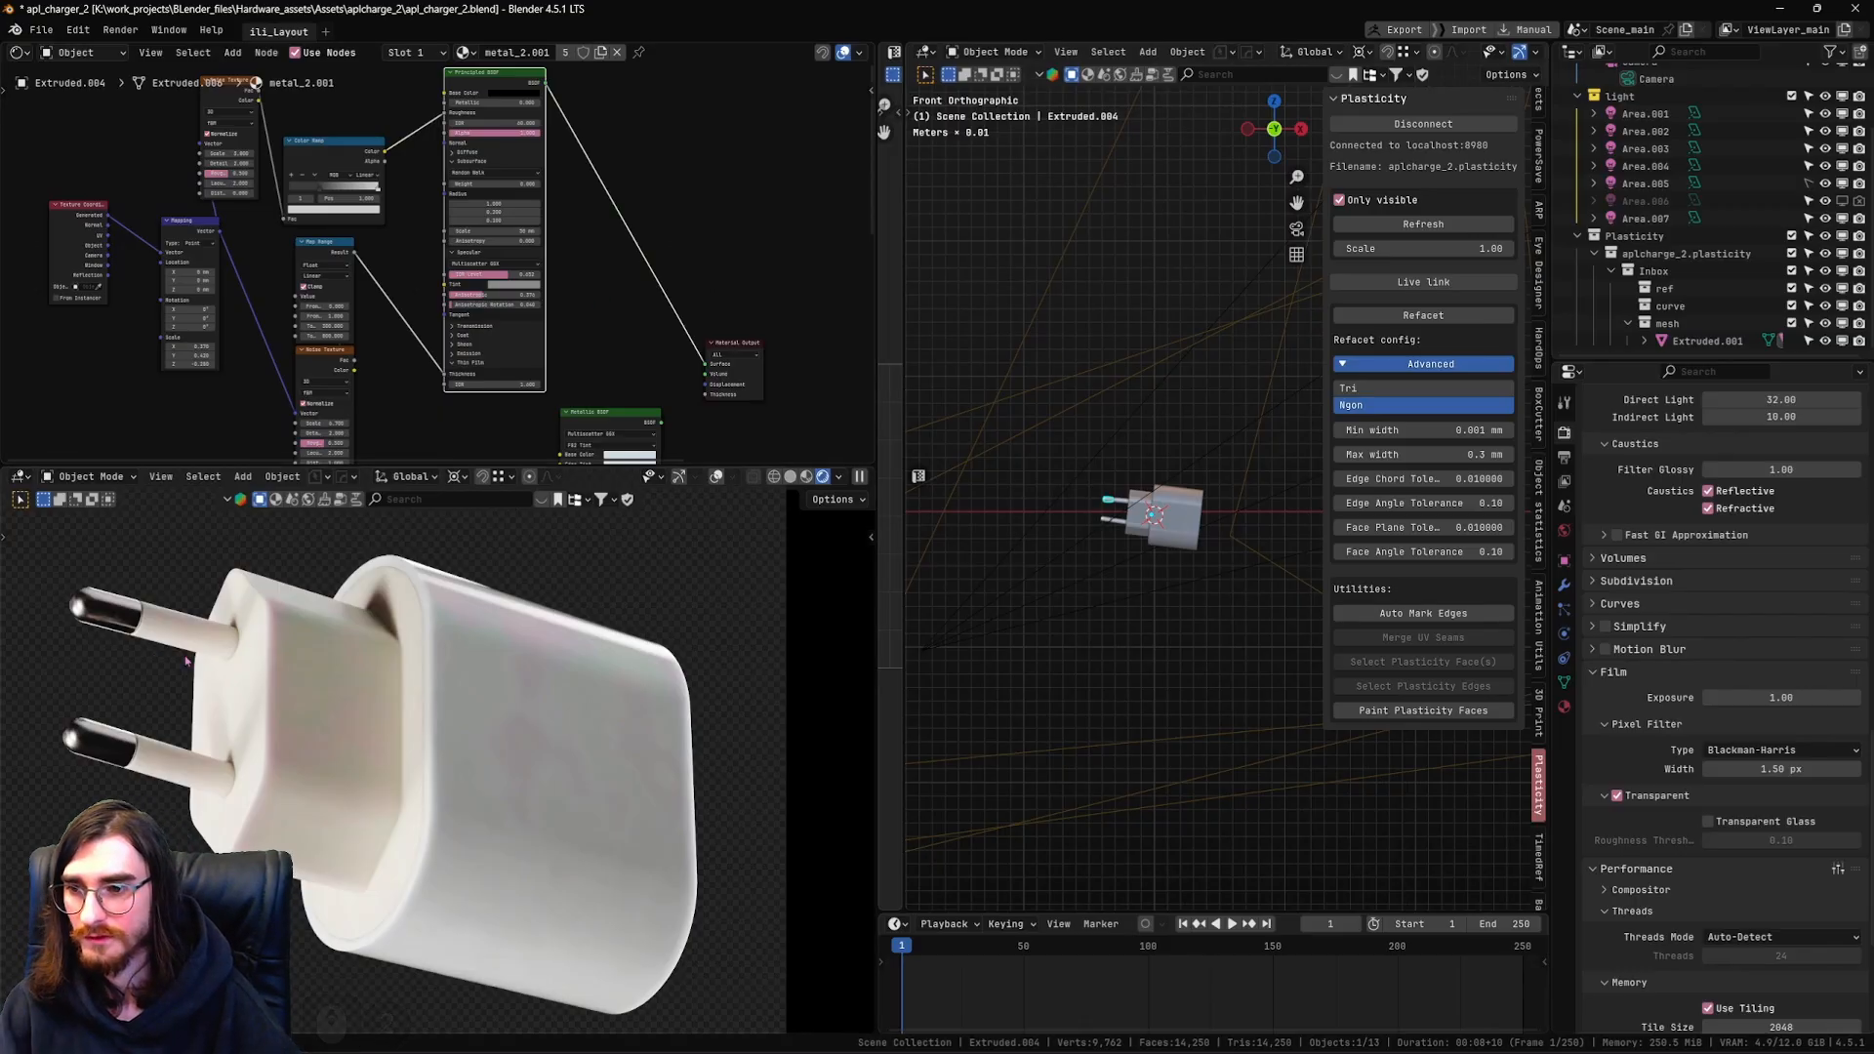
middle_click_drag(189, 632, 312, 739, "shift")
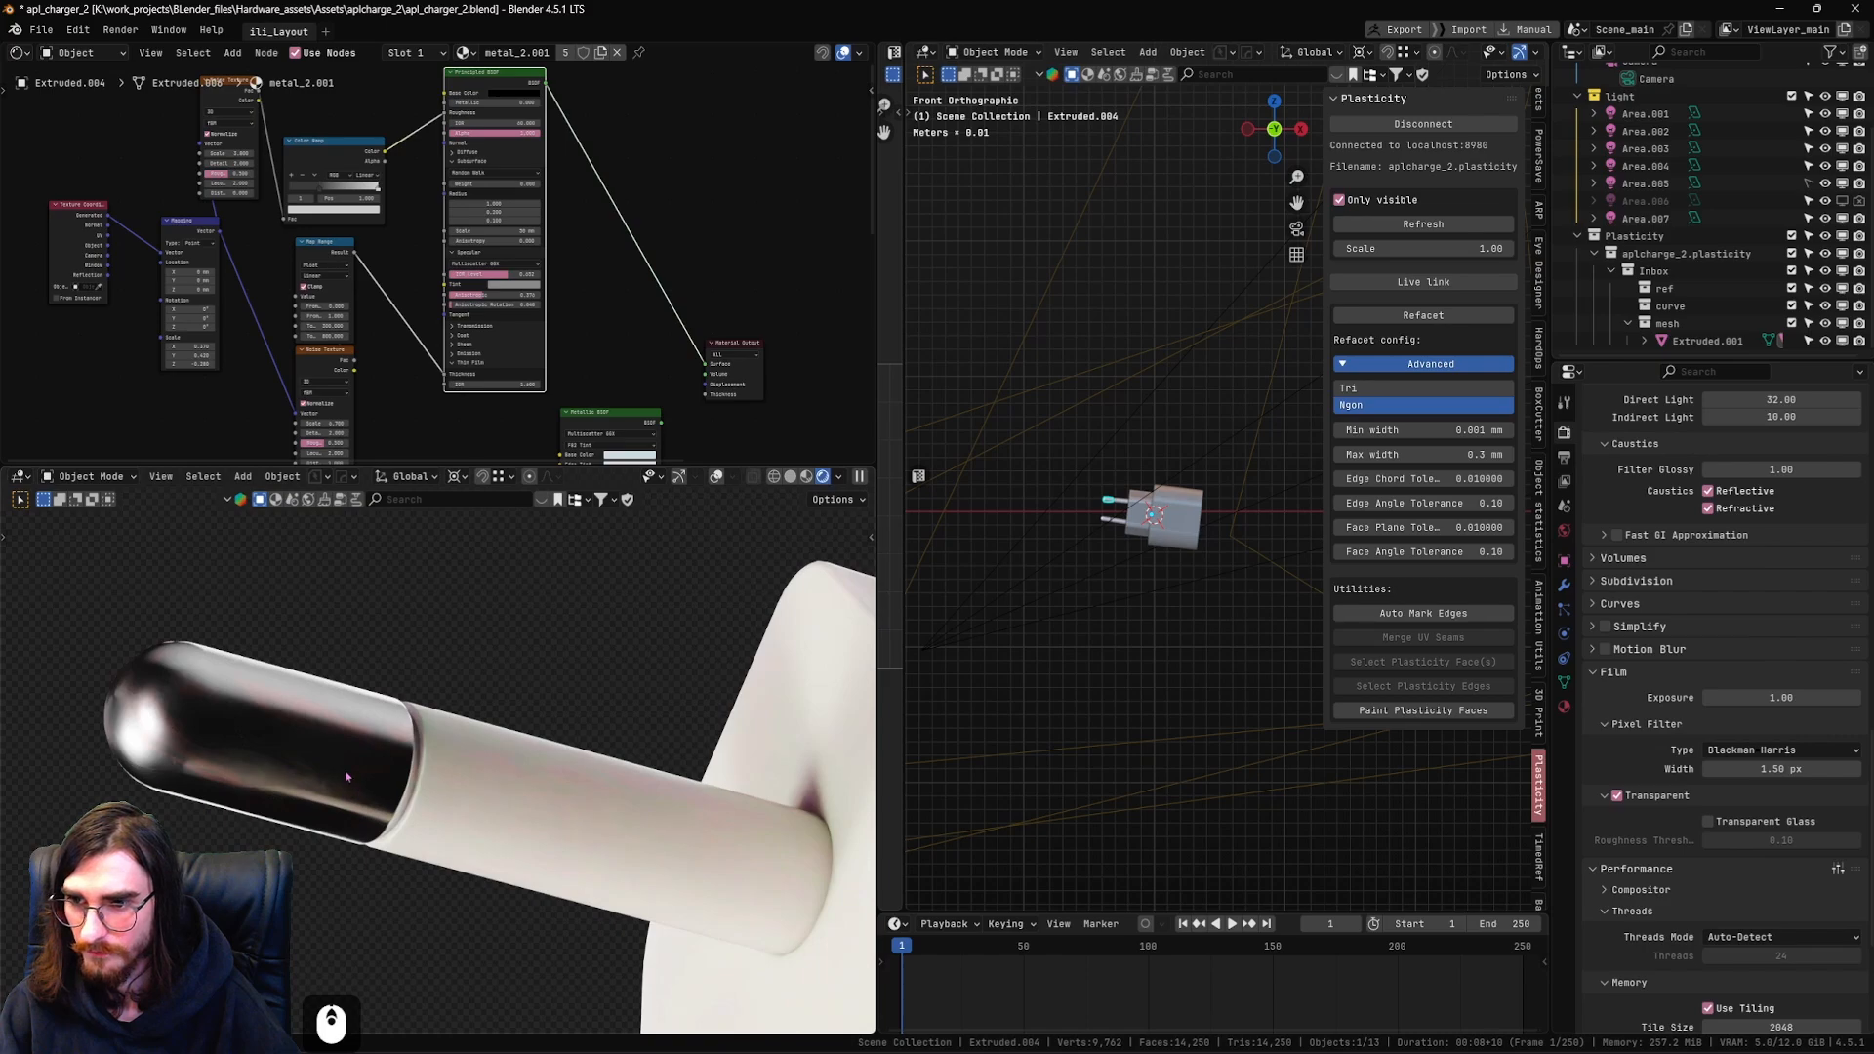
middle_click_drag(693, 375, 648, 376, "shift")
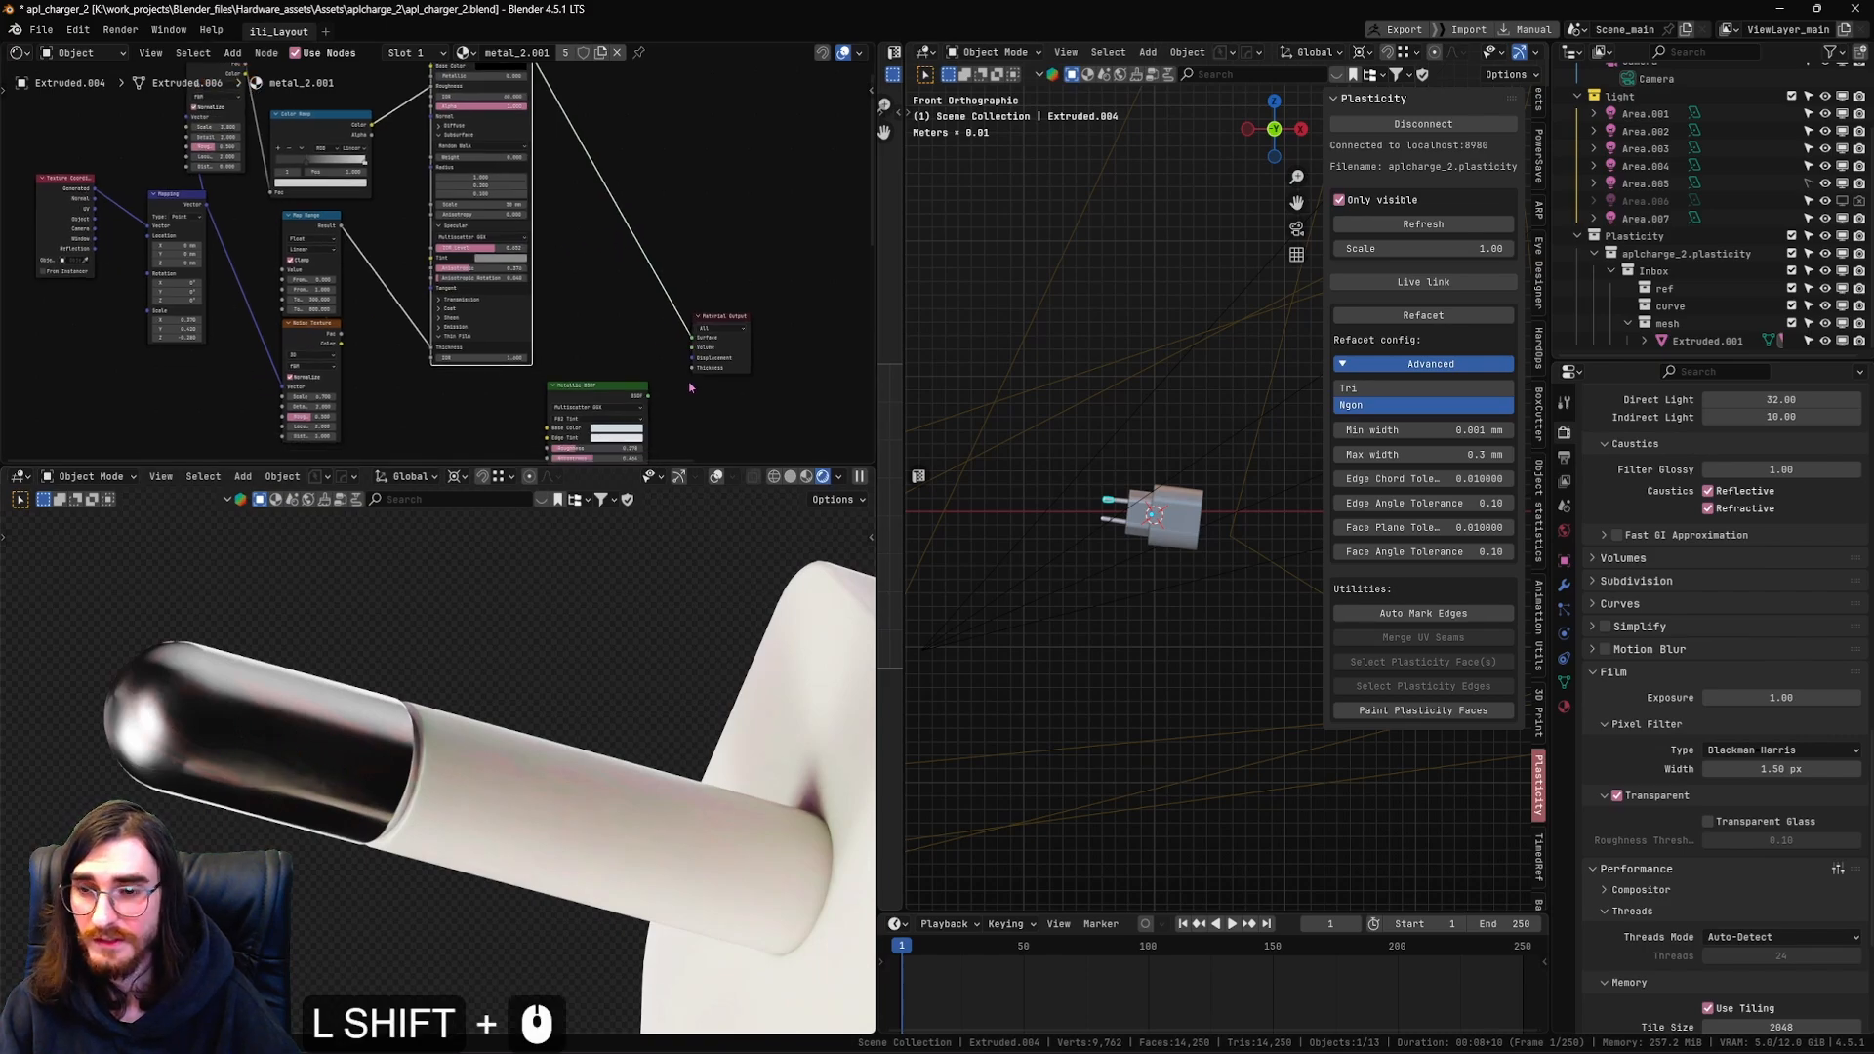
Try the Metallic BSDF as the pin material's surface shader and reconnect the Principled BSDF
scroll(603, 376, "up", 1)
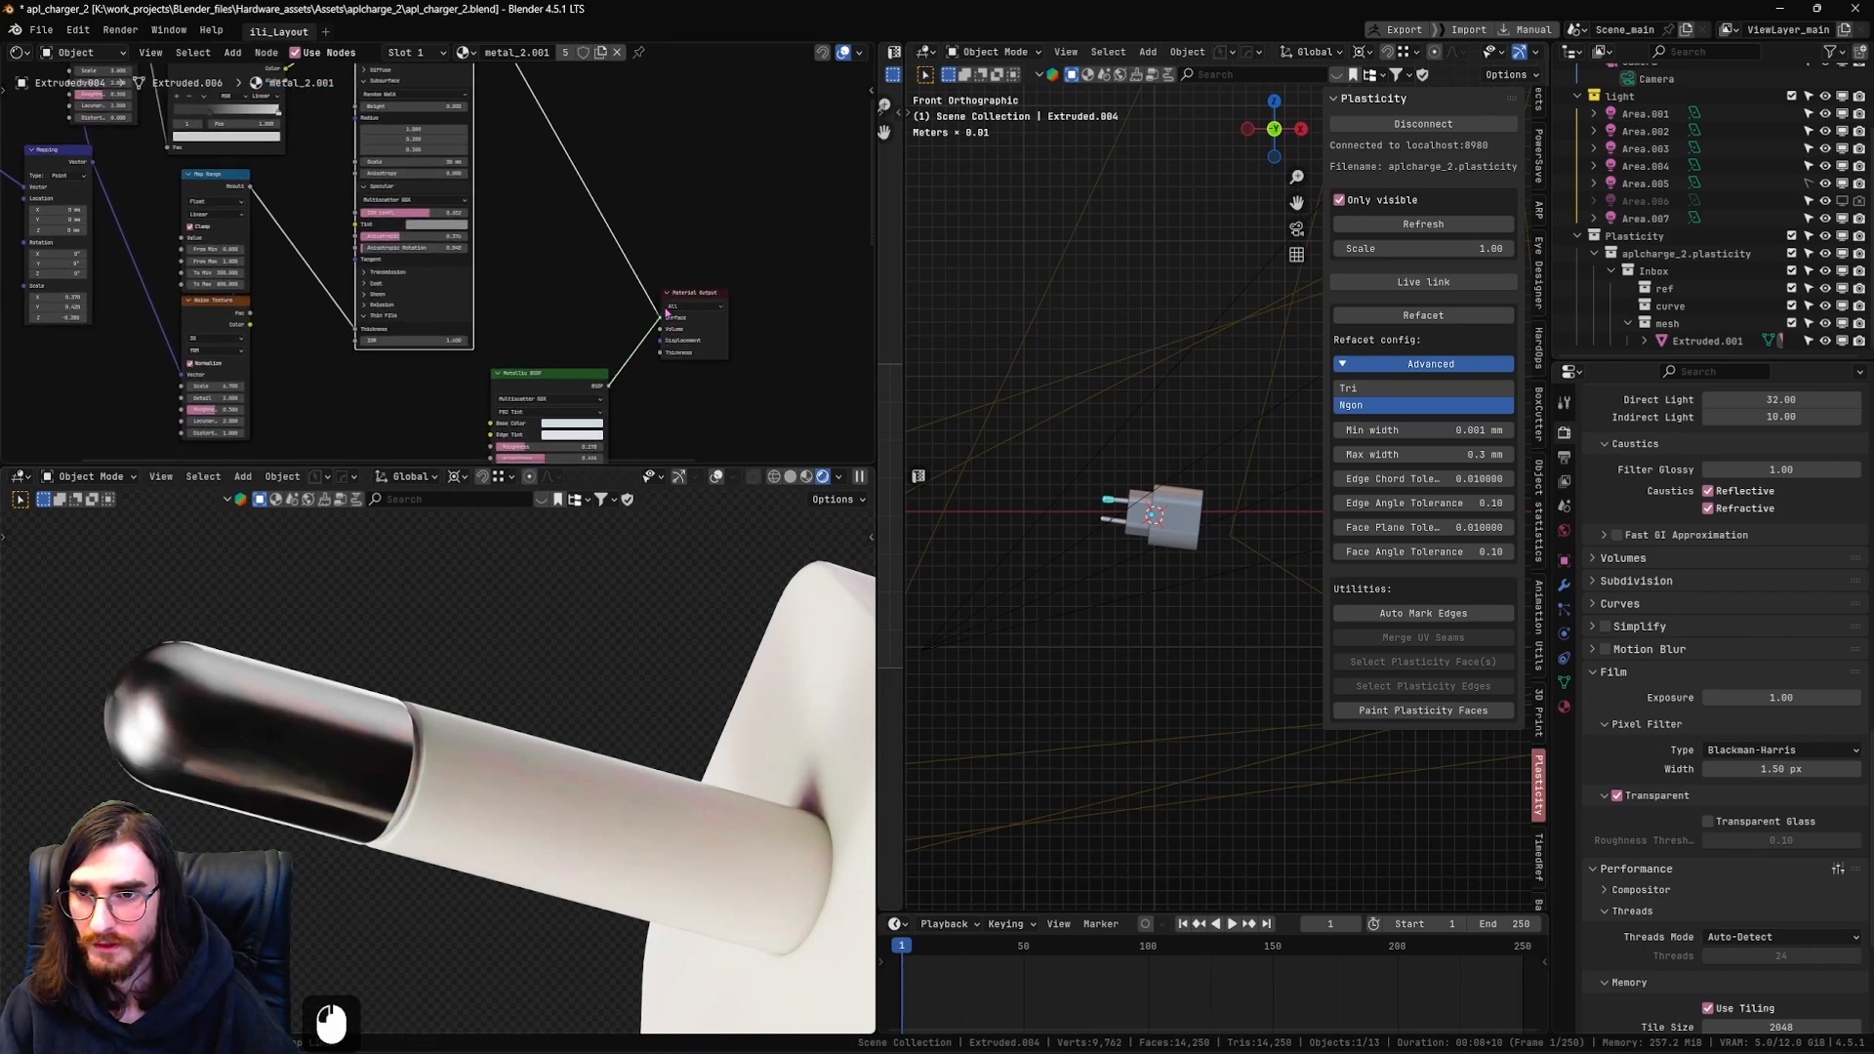
scroll(438, 837, "down", 8)
middle_click_drag(437, 837, 328, 734, "shift")
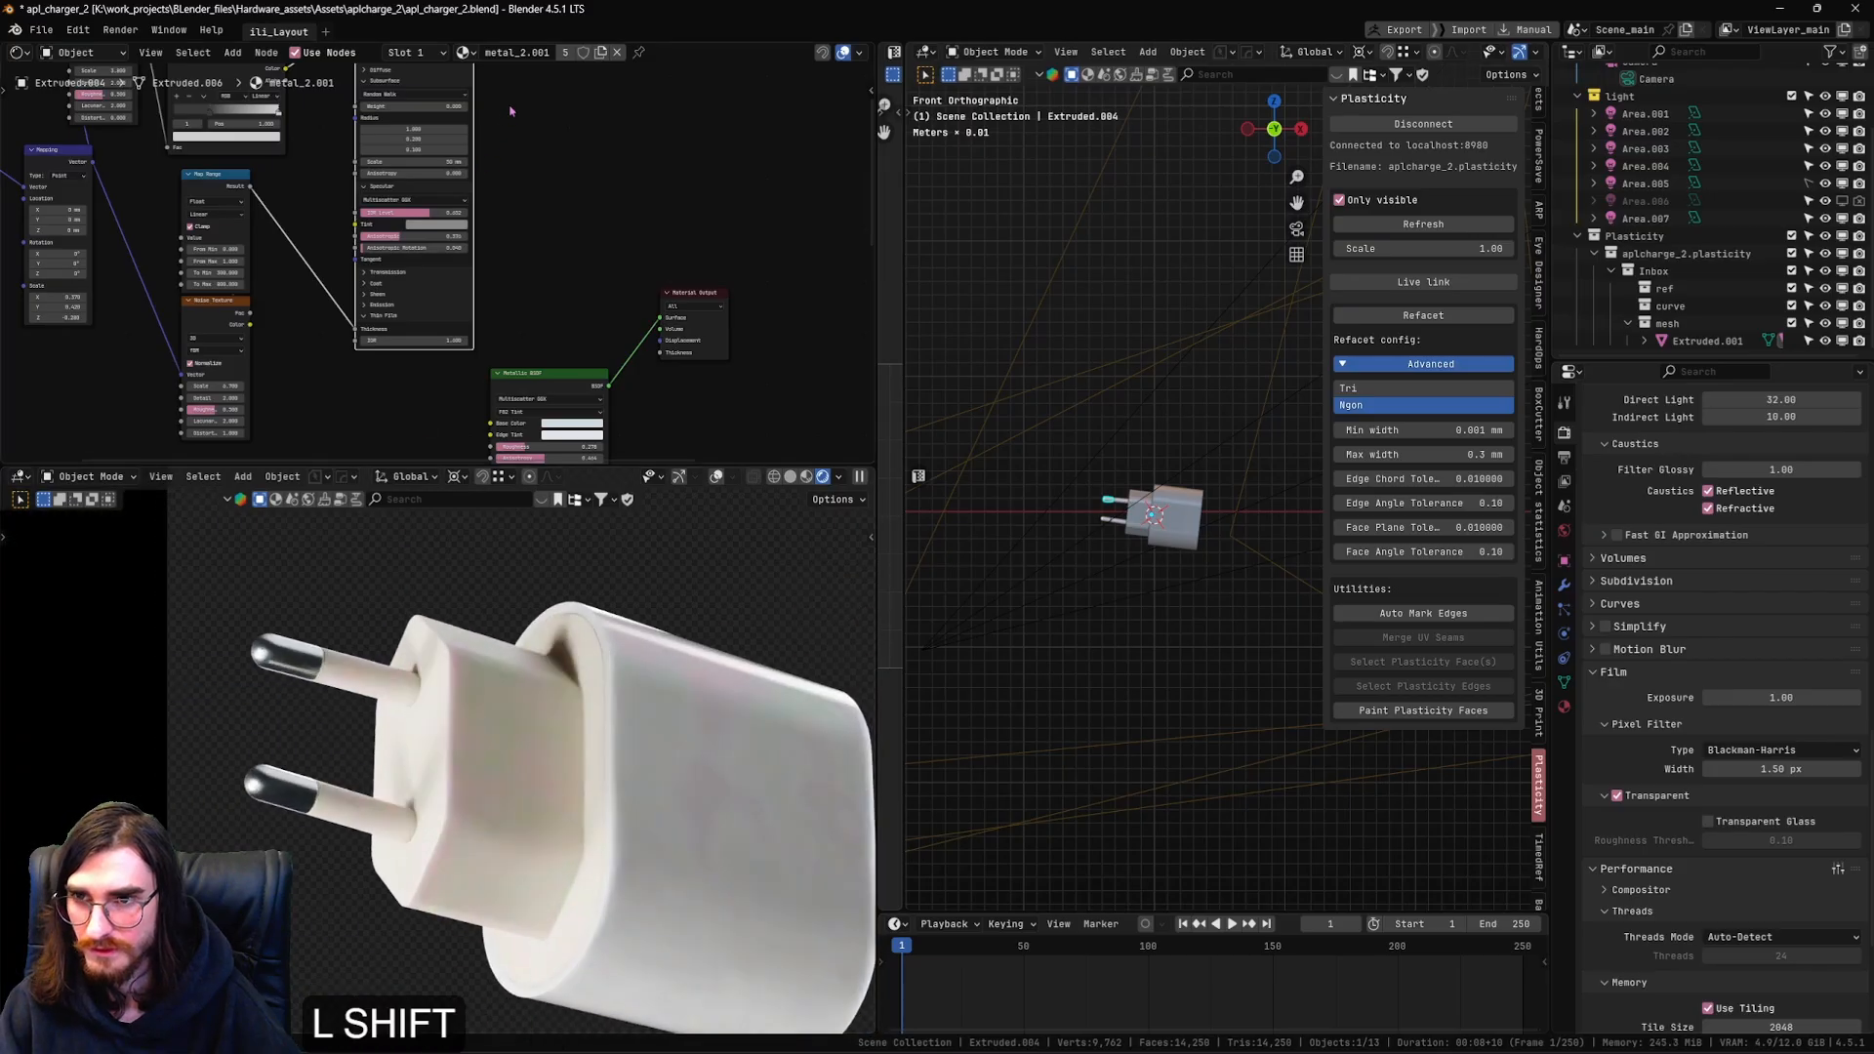
middle_click_drag(514, 80, 500, 168)
scroll(500, 168, "down", 1)
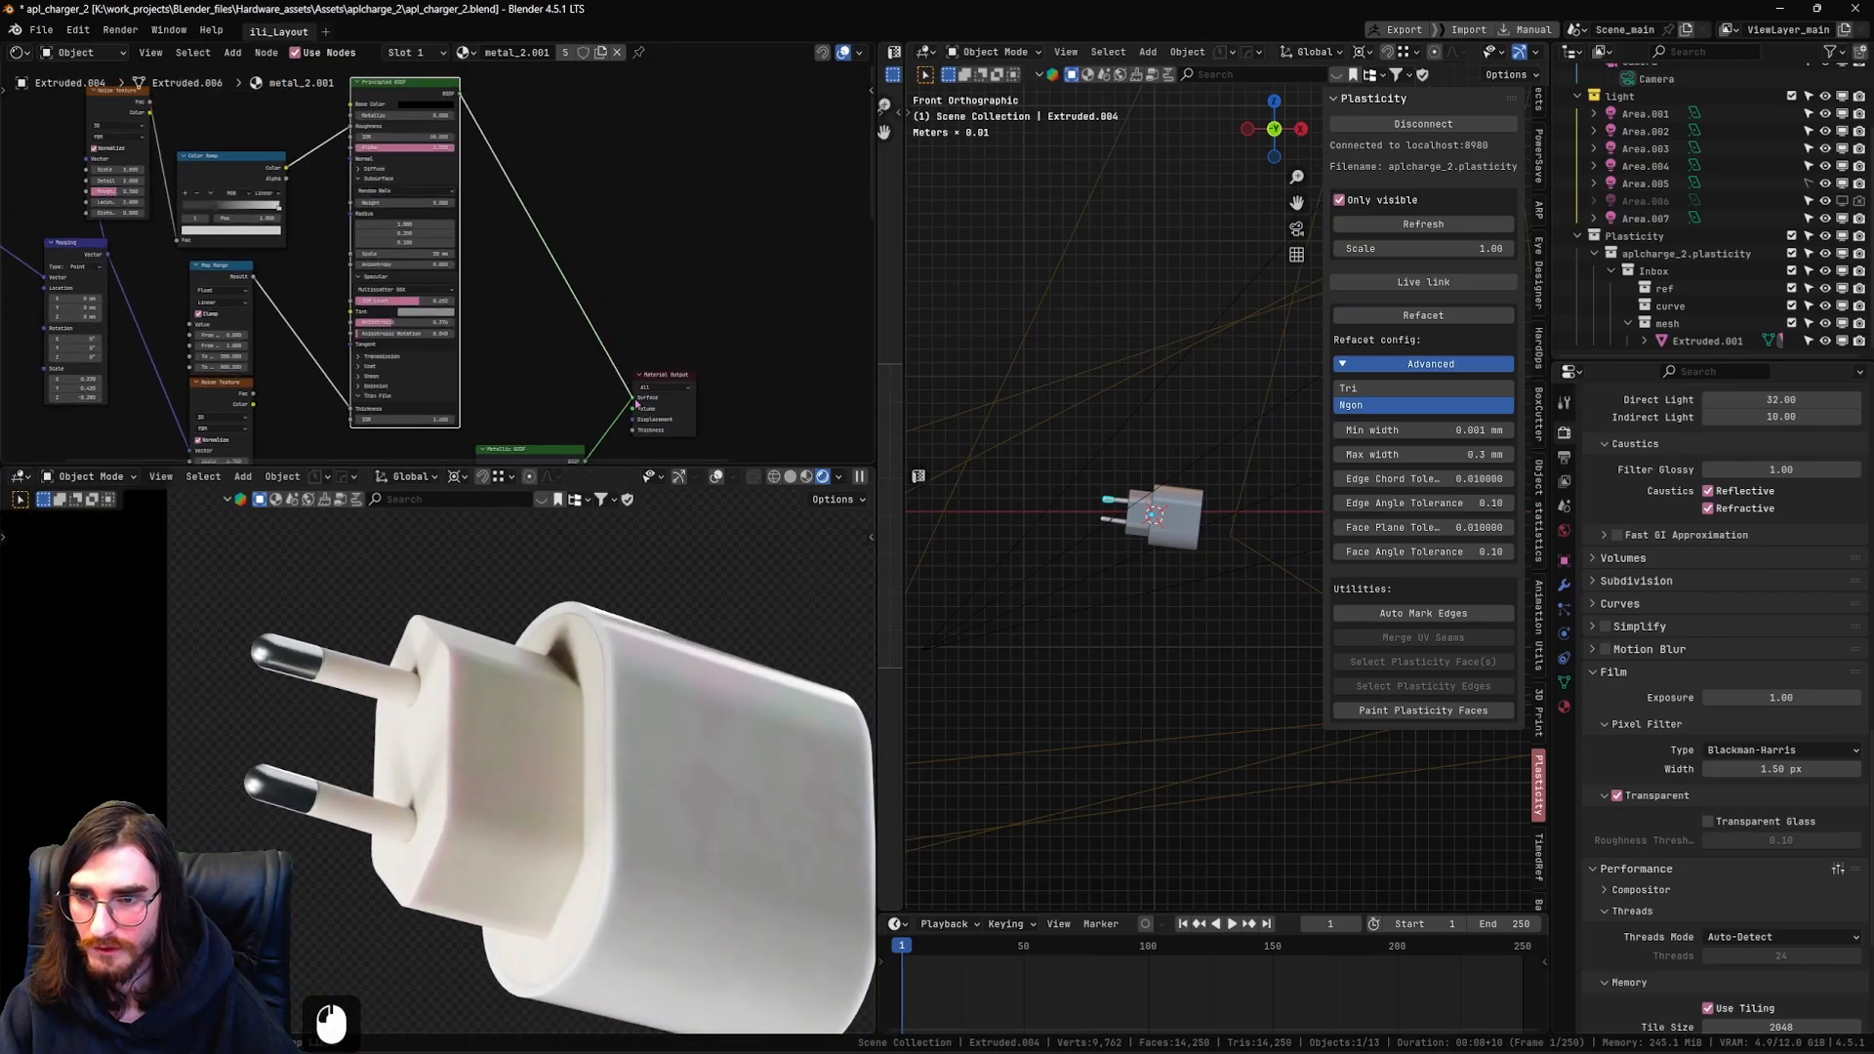
Try a thin film IOR of 1.720 on the pin's metal material in a closer render view and undo it
scroll(327, 714, "up", 4)
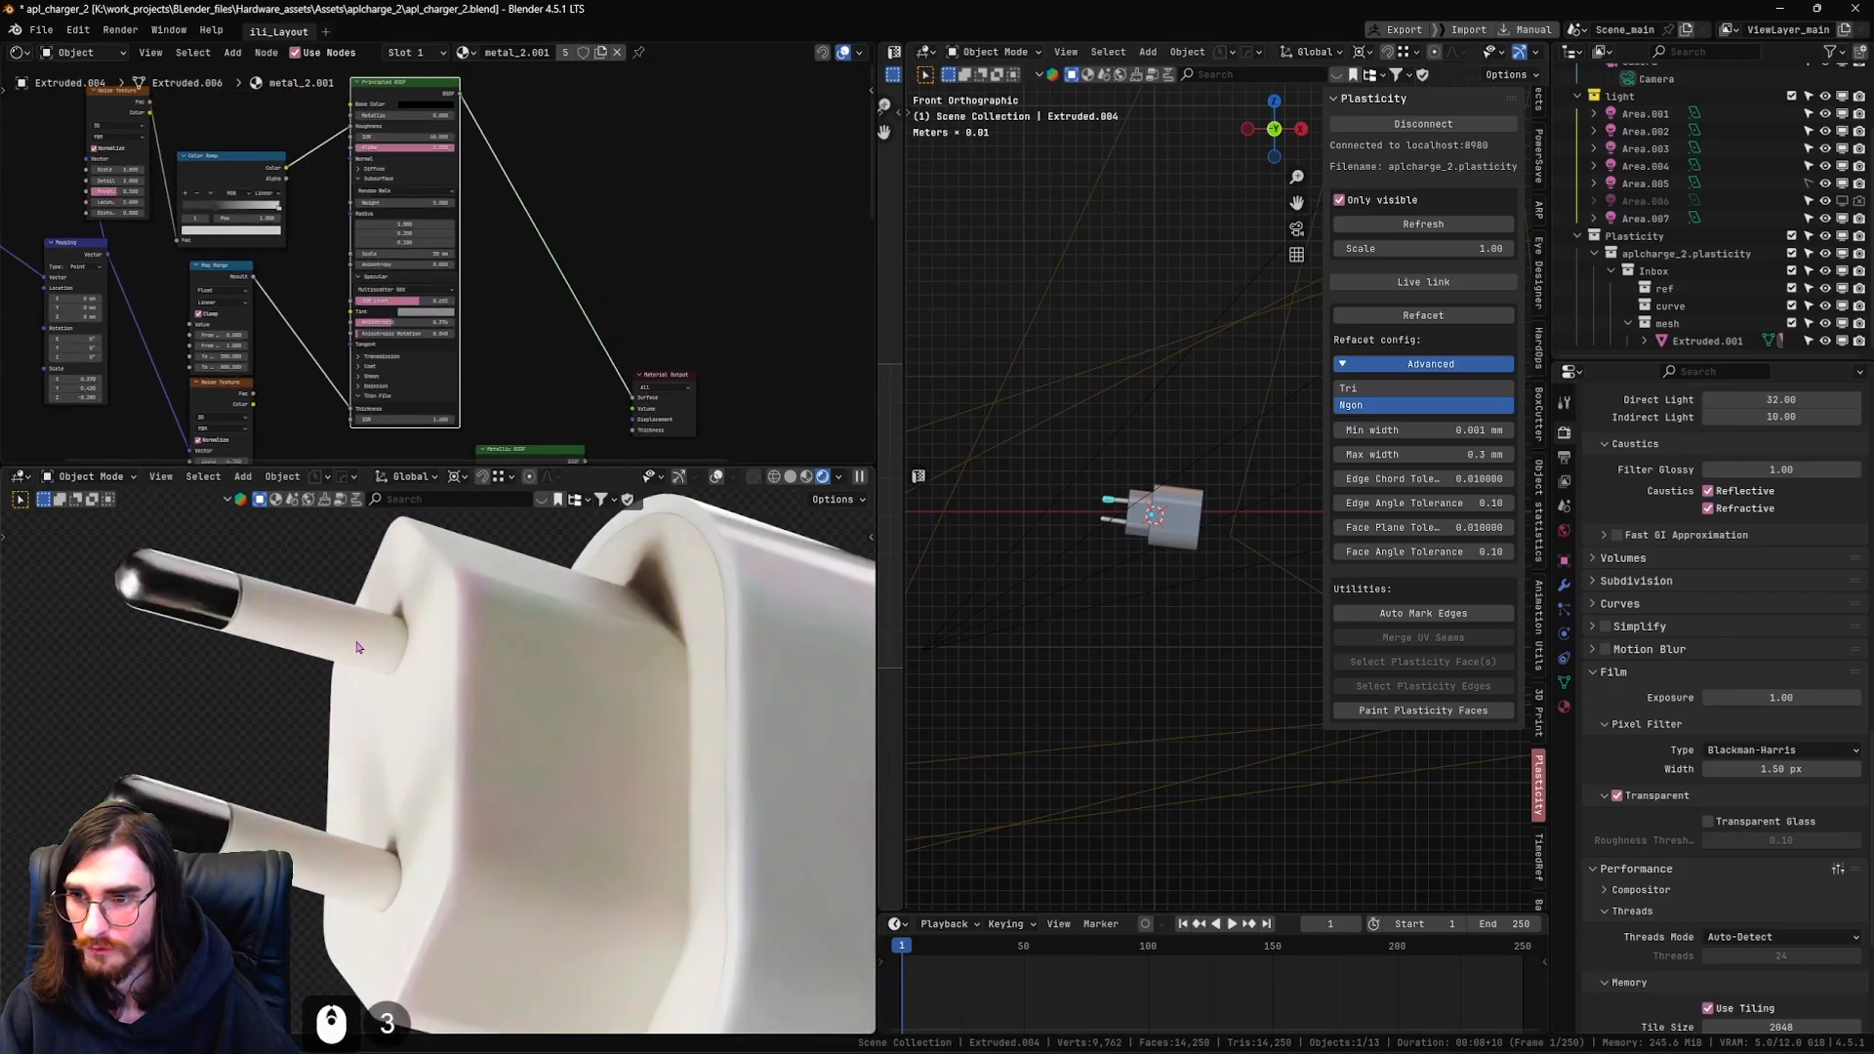
middle_click_drag(327, 714, 303, 683, "shift")
scroll(491, 260, "up", 4)
middle_click_drag(490, 260, 783, 142, "shift")
scroll(545, 375, "up", 3)
middle_click_drag(545, 375, 383, 326, "shift")
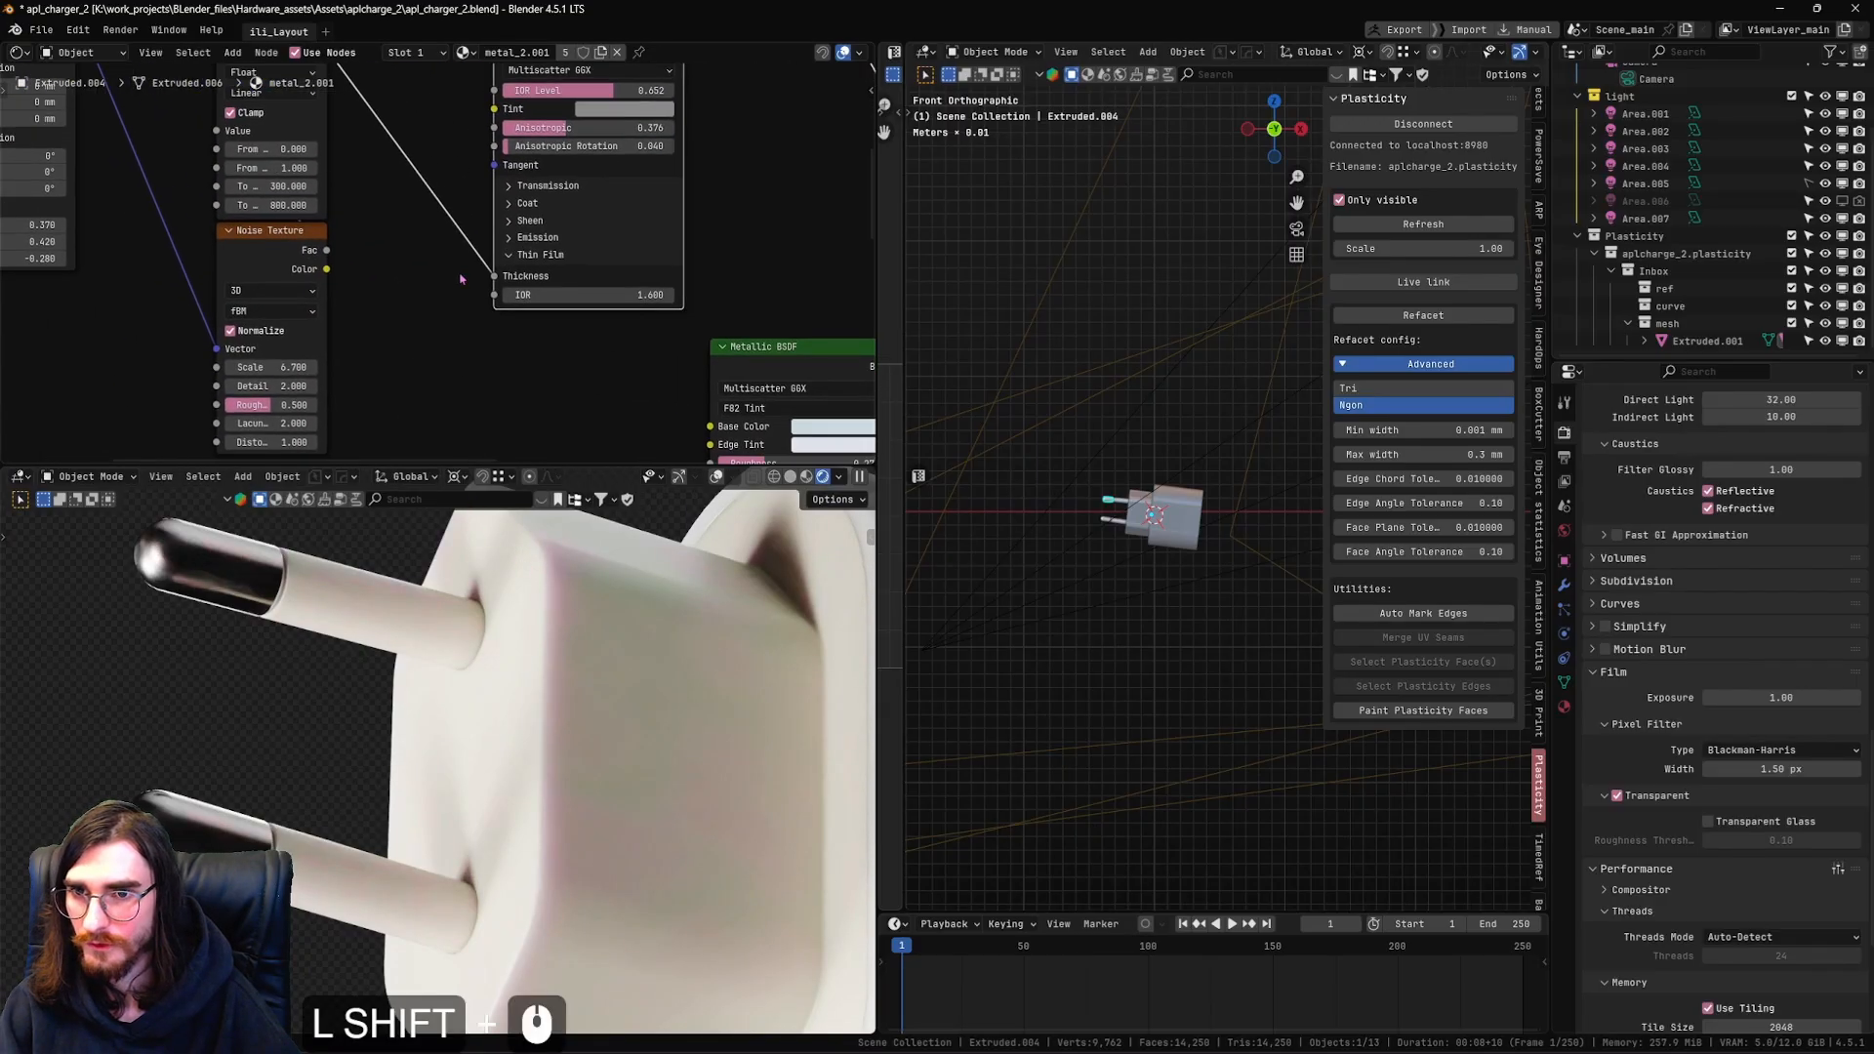
scroll(384, 326, "up", 3)
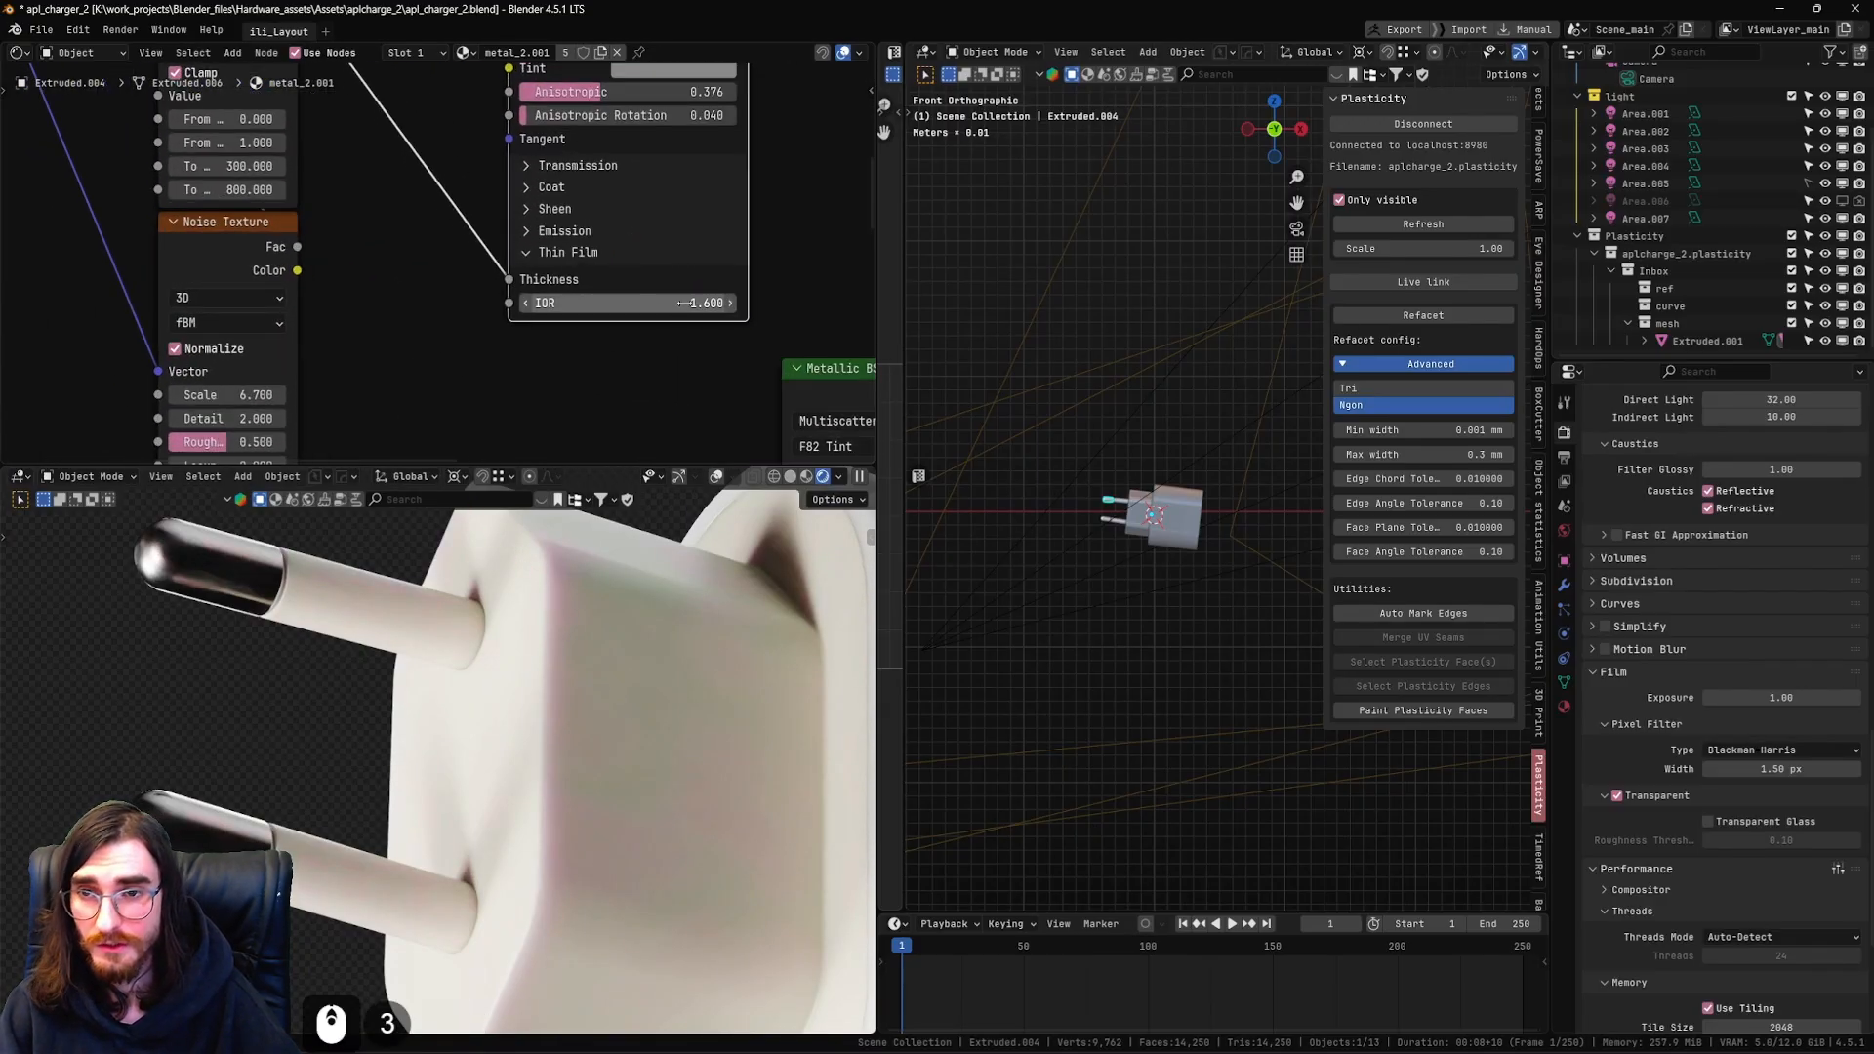
scroll(552, 375, "down", 3)
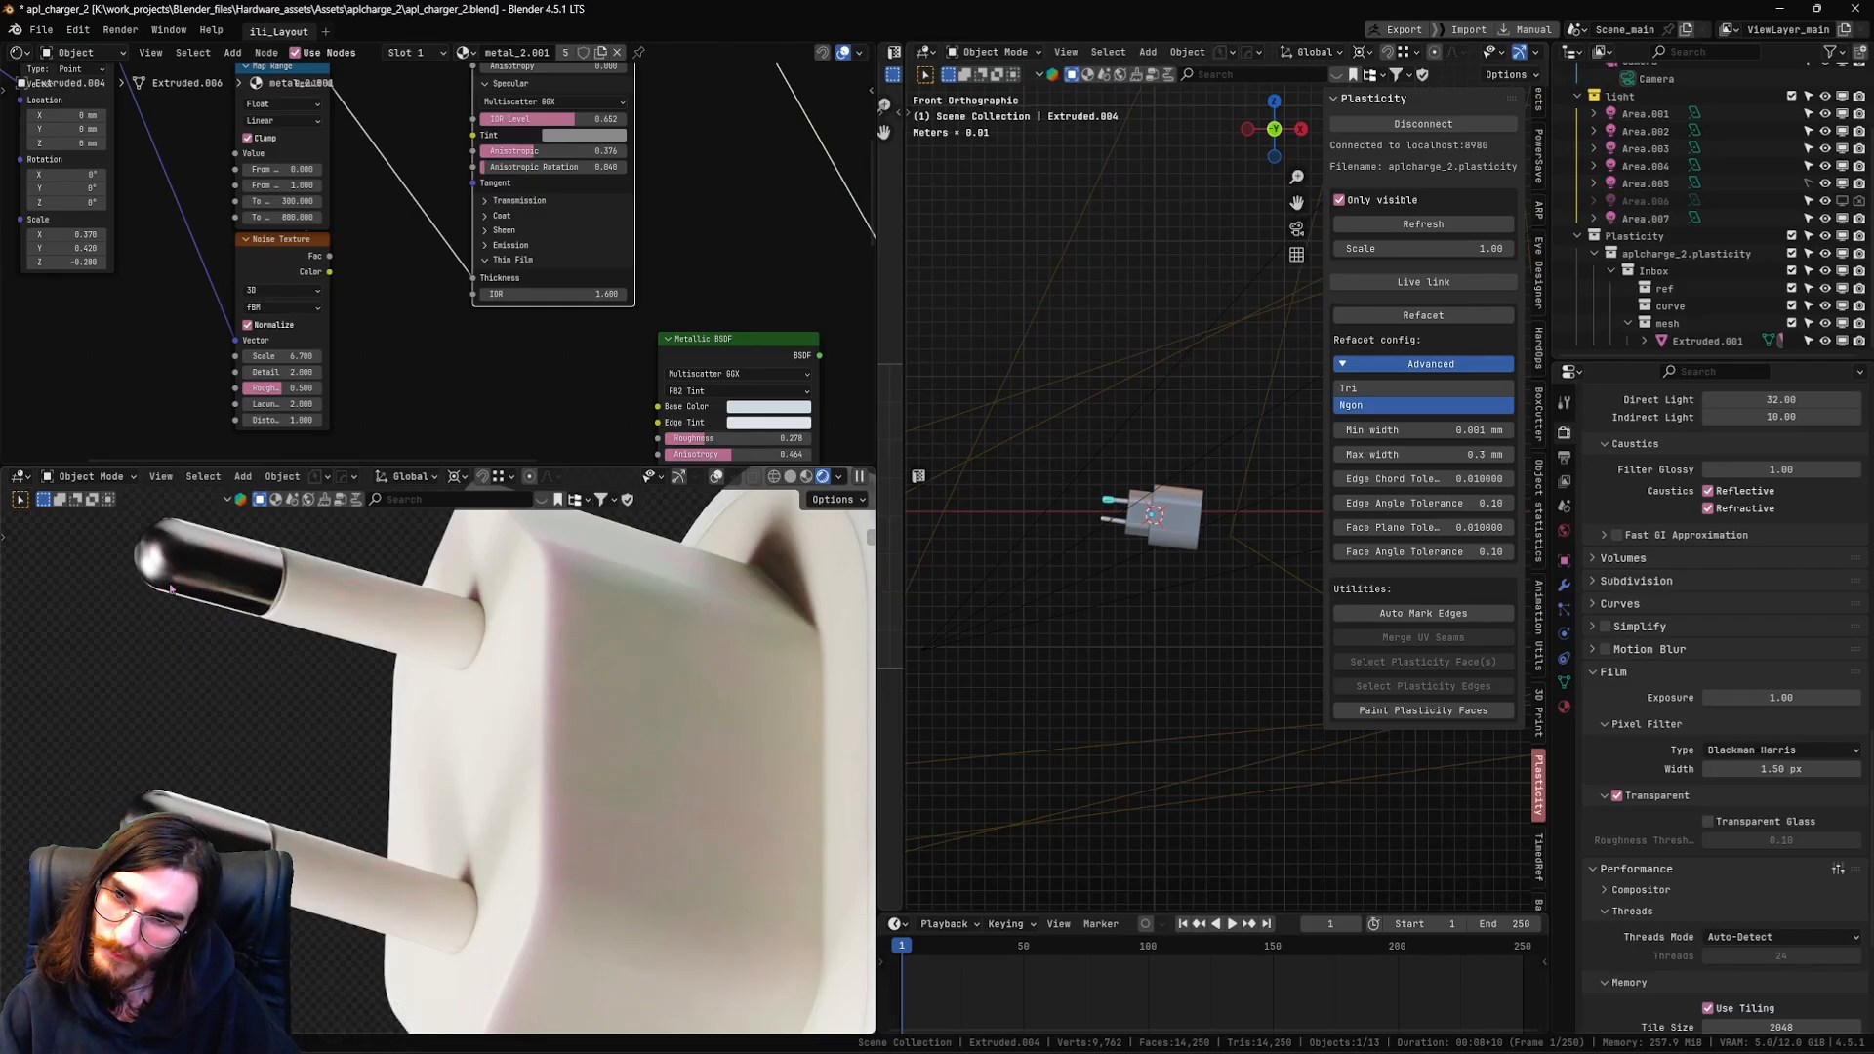
scroll(596, 305, "up", 4)
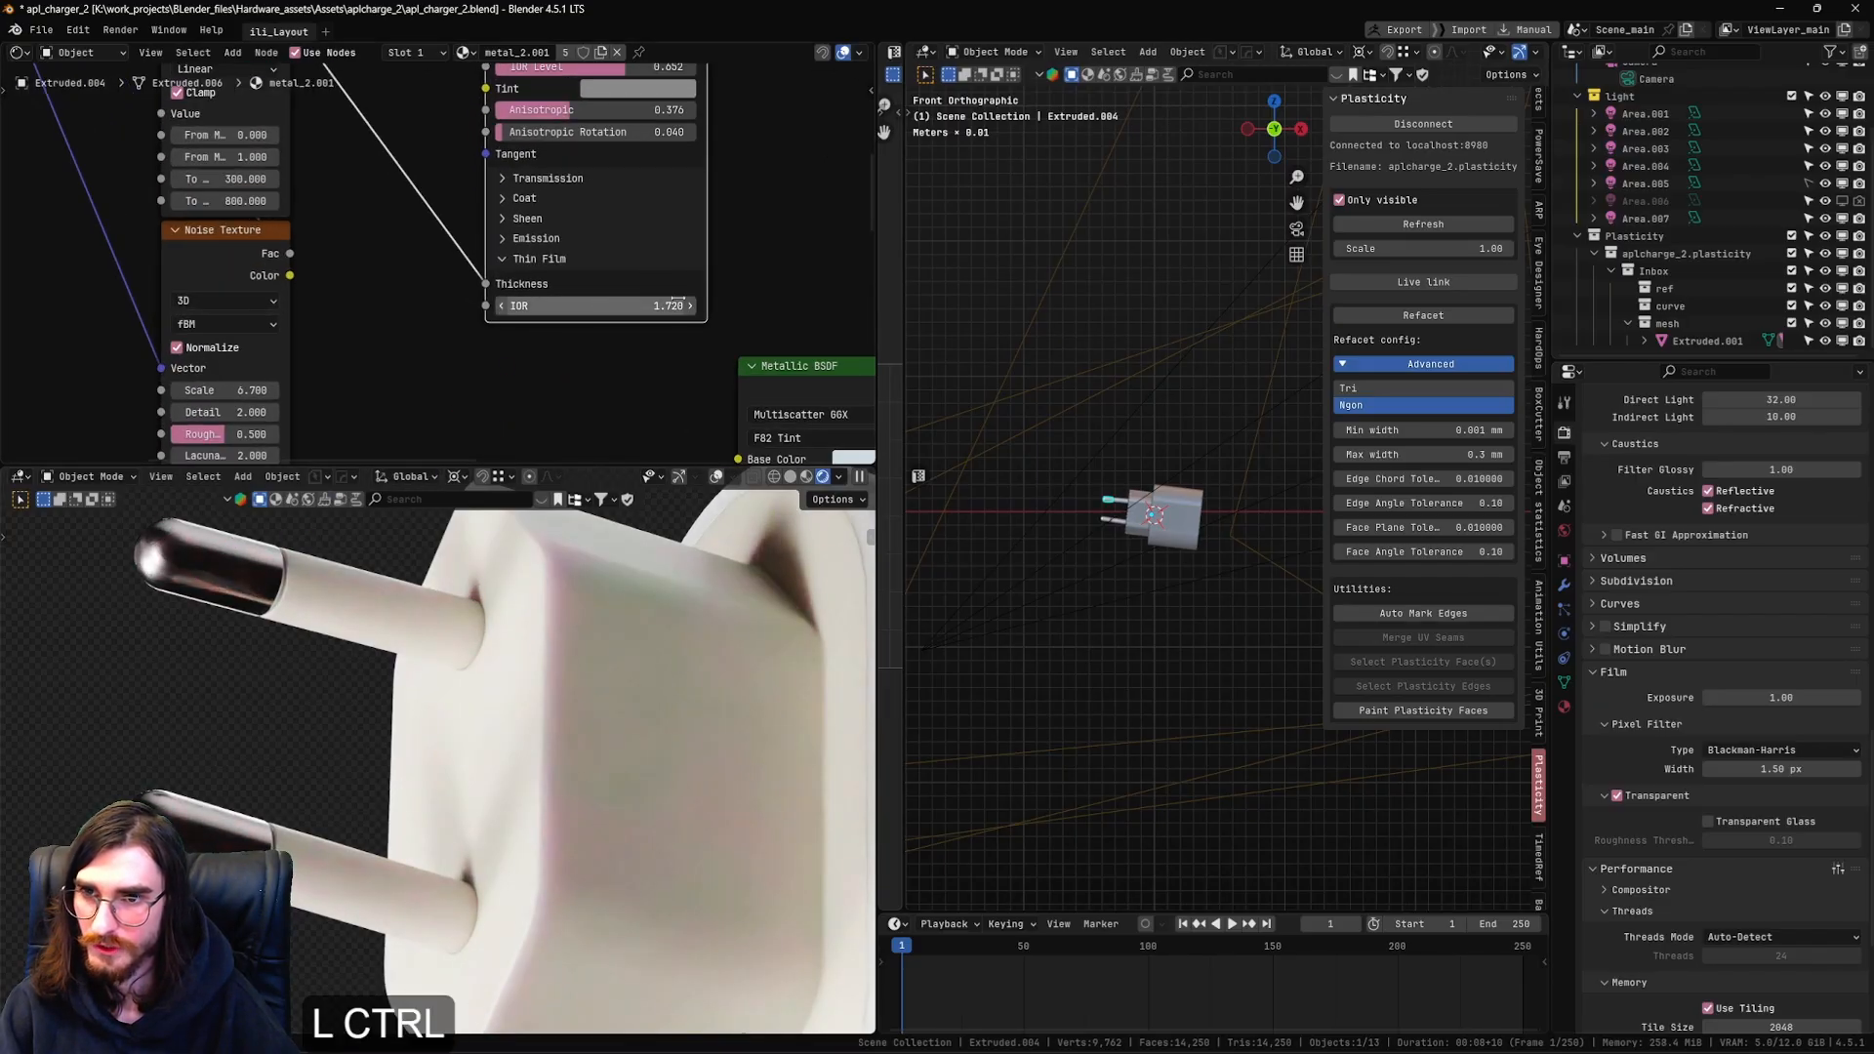
key("ctrl+z")
Move the metal material's Map Range node aside to inspect its noise connection and put it back above the Noise Texture
middle_click_drag(313, 492, 327, 430, "shift")
middle_click_drag(331, 308, 488, 153, "shift")
scroll(406, 387, "down", 2)
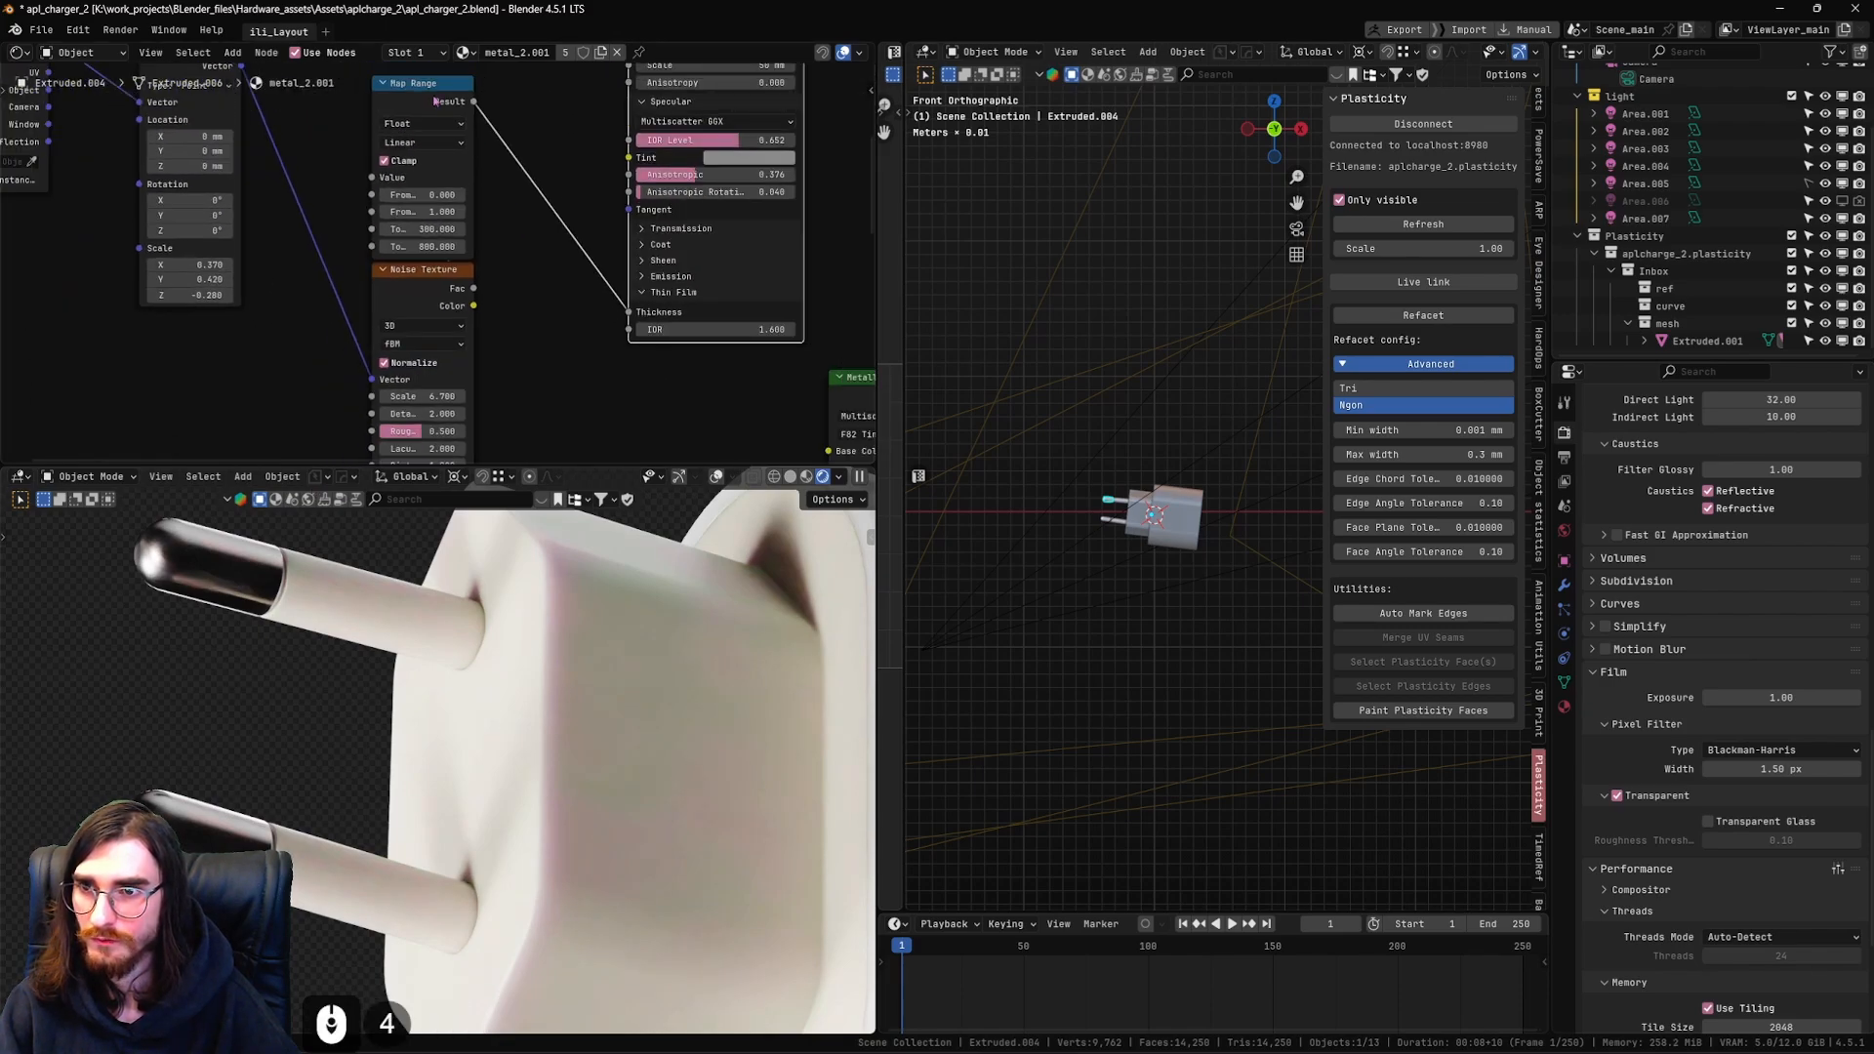
left_click_drag(430, 74, 557, 275)
scroll(523, 166, "up", 7)
middle_click_drag(555, 220, 521, 317, "shift")
scroll(417, 348, "down", 4)
scroll(417, 347, "down", 2)
left_click_drag(540, 328, 418, 114)
scroll(502, 326, "down", 4)
middle_click_drag(501, 326, 544, 270)
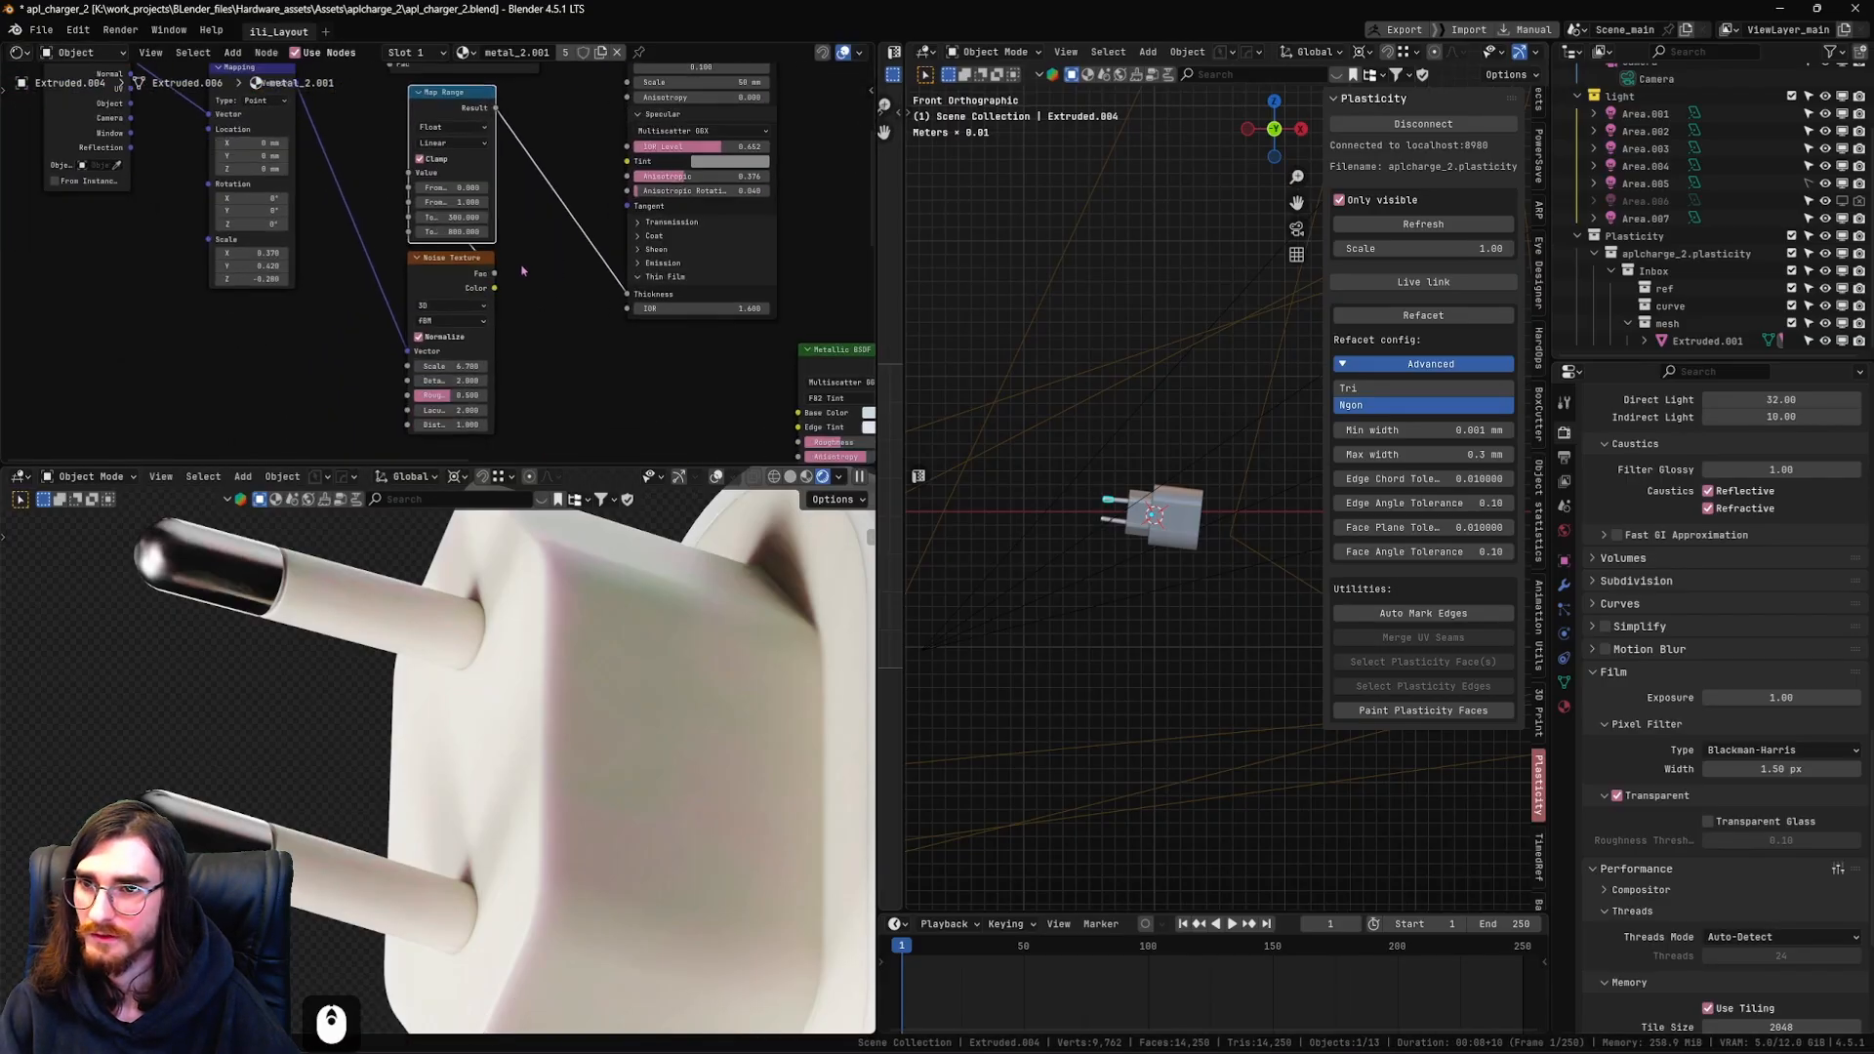
Nudge the metal material's lower Noise Texture node and examine its settings, the Mapping, the Color Ramp and the Principled BSDF
scroll(446, 263, "up", 4)
left_click_drag(446, 262, 437, 260)
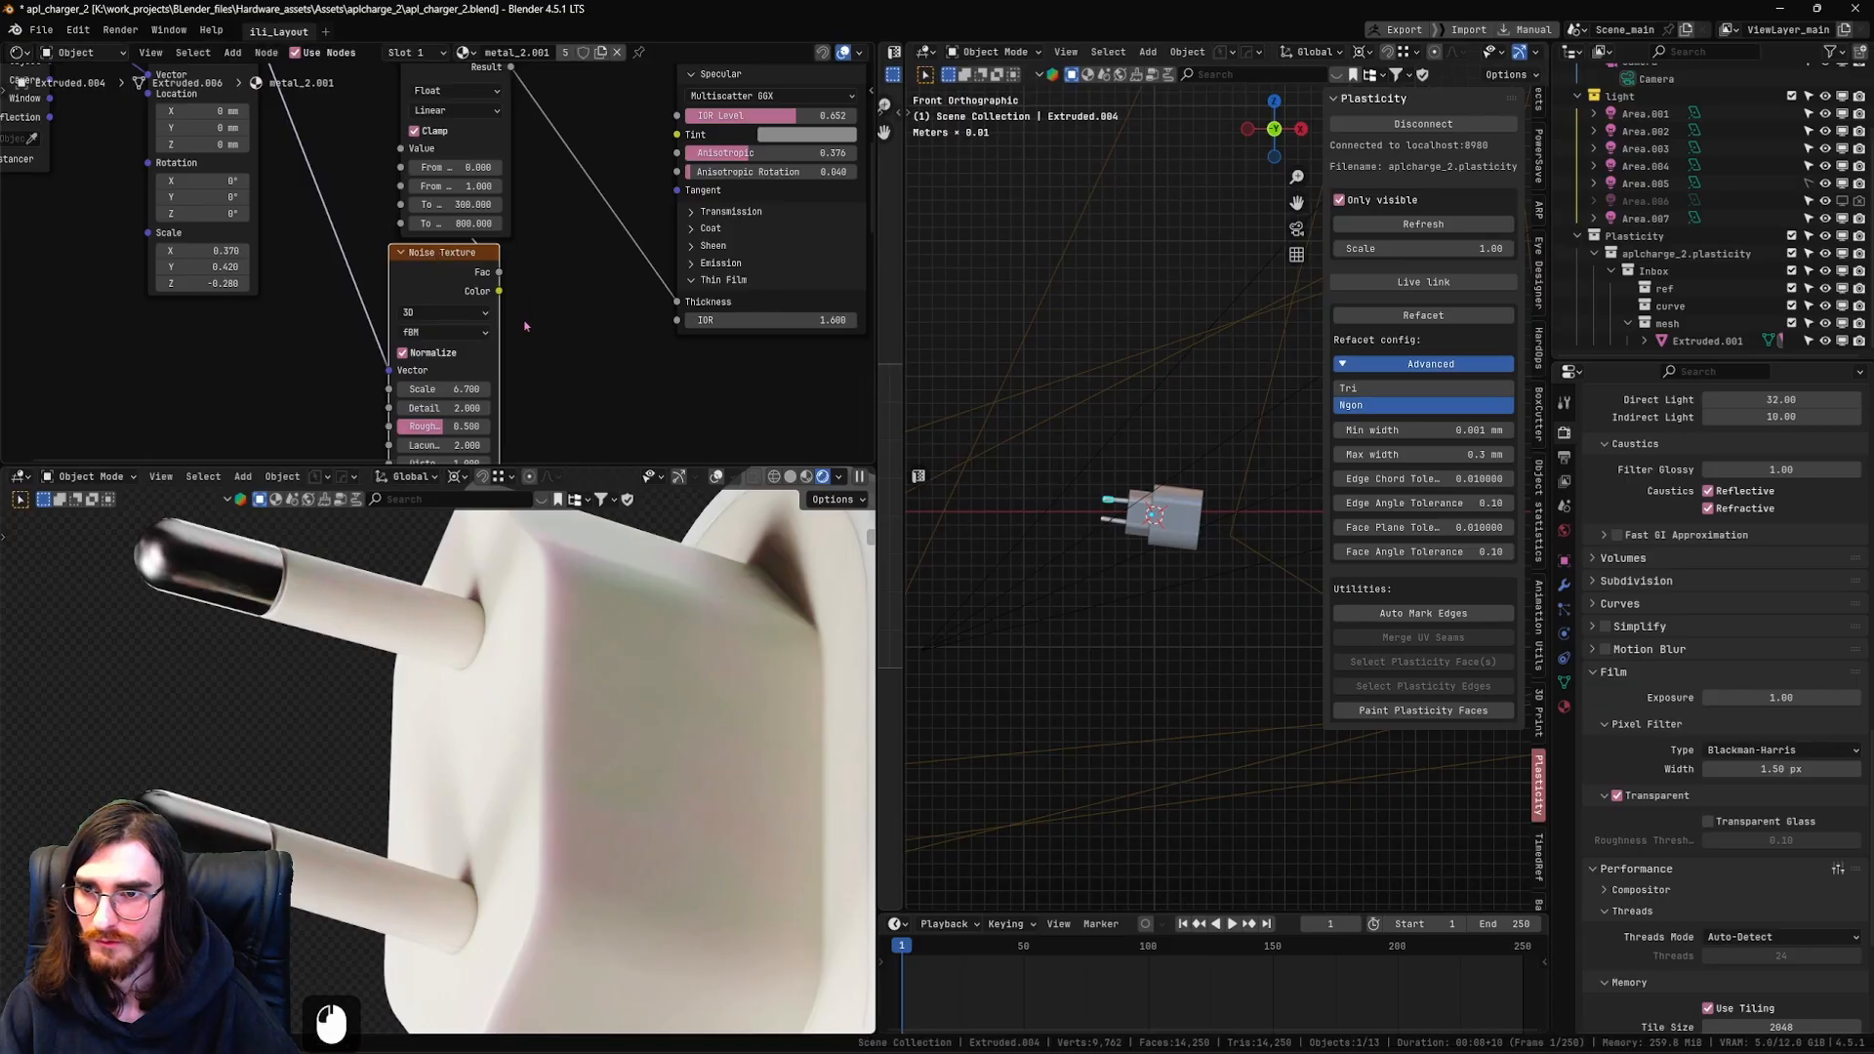
middle_click_drag(527, 318, 542, 246, "shift")
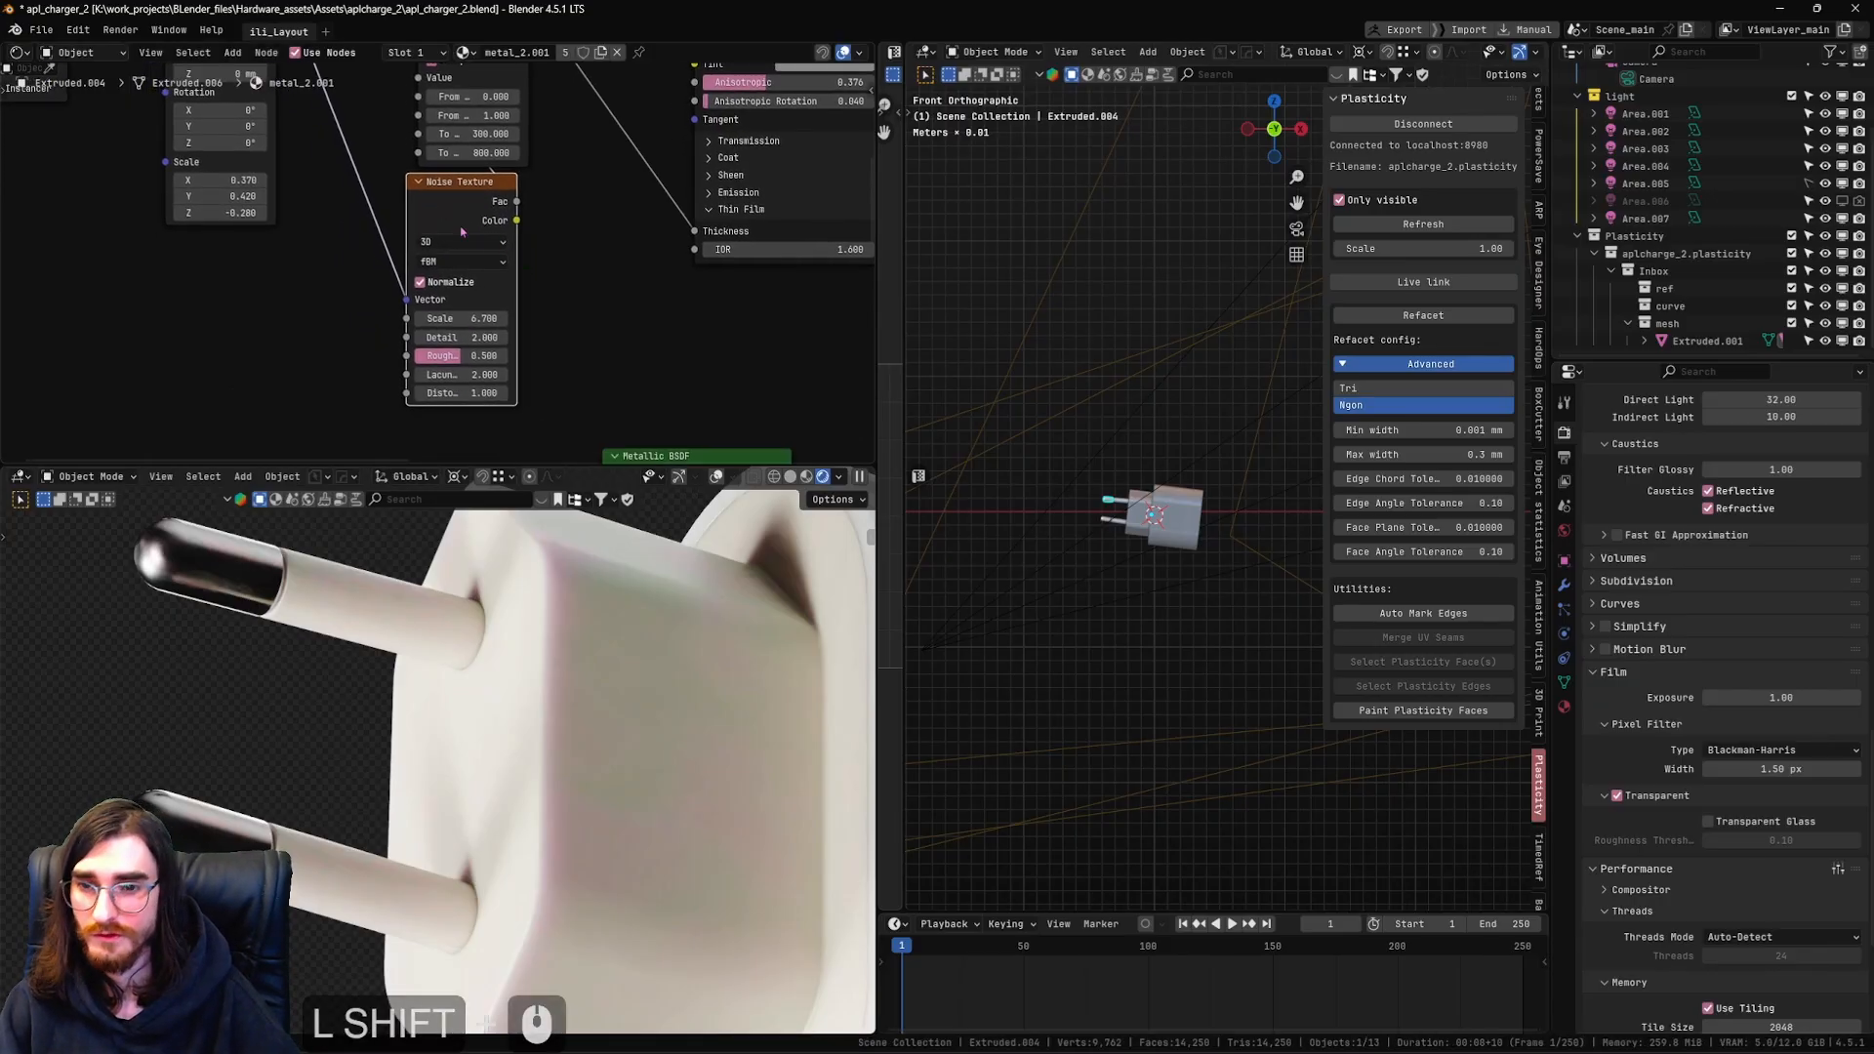
scroll(570, 176, "down", 2)
middle_click_drag(359, 190, 609, 368, "shift")
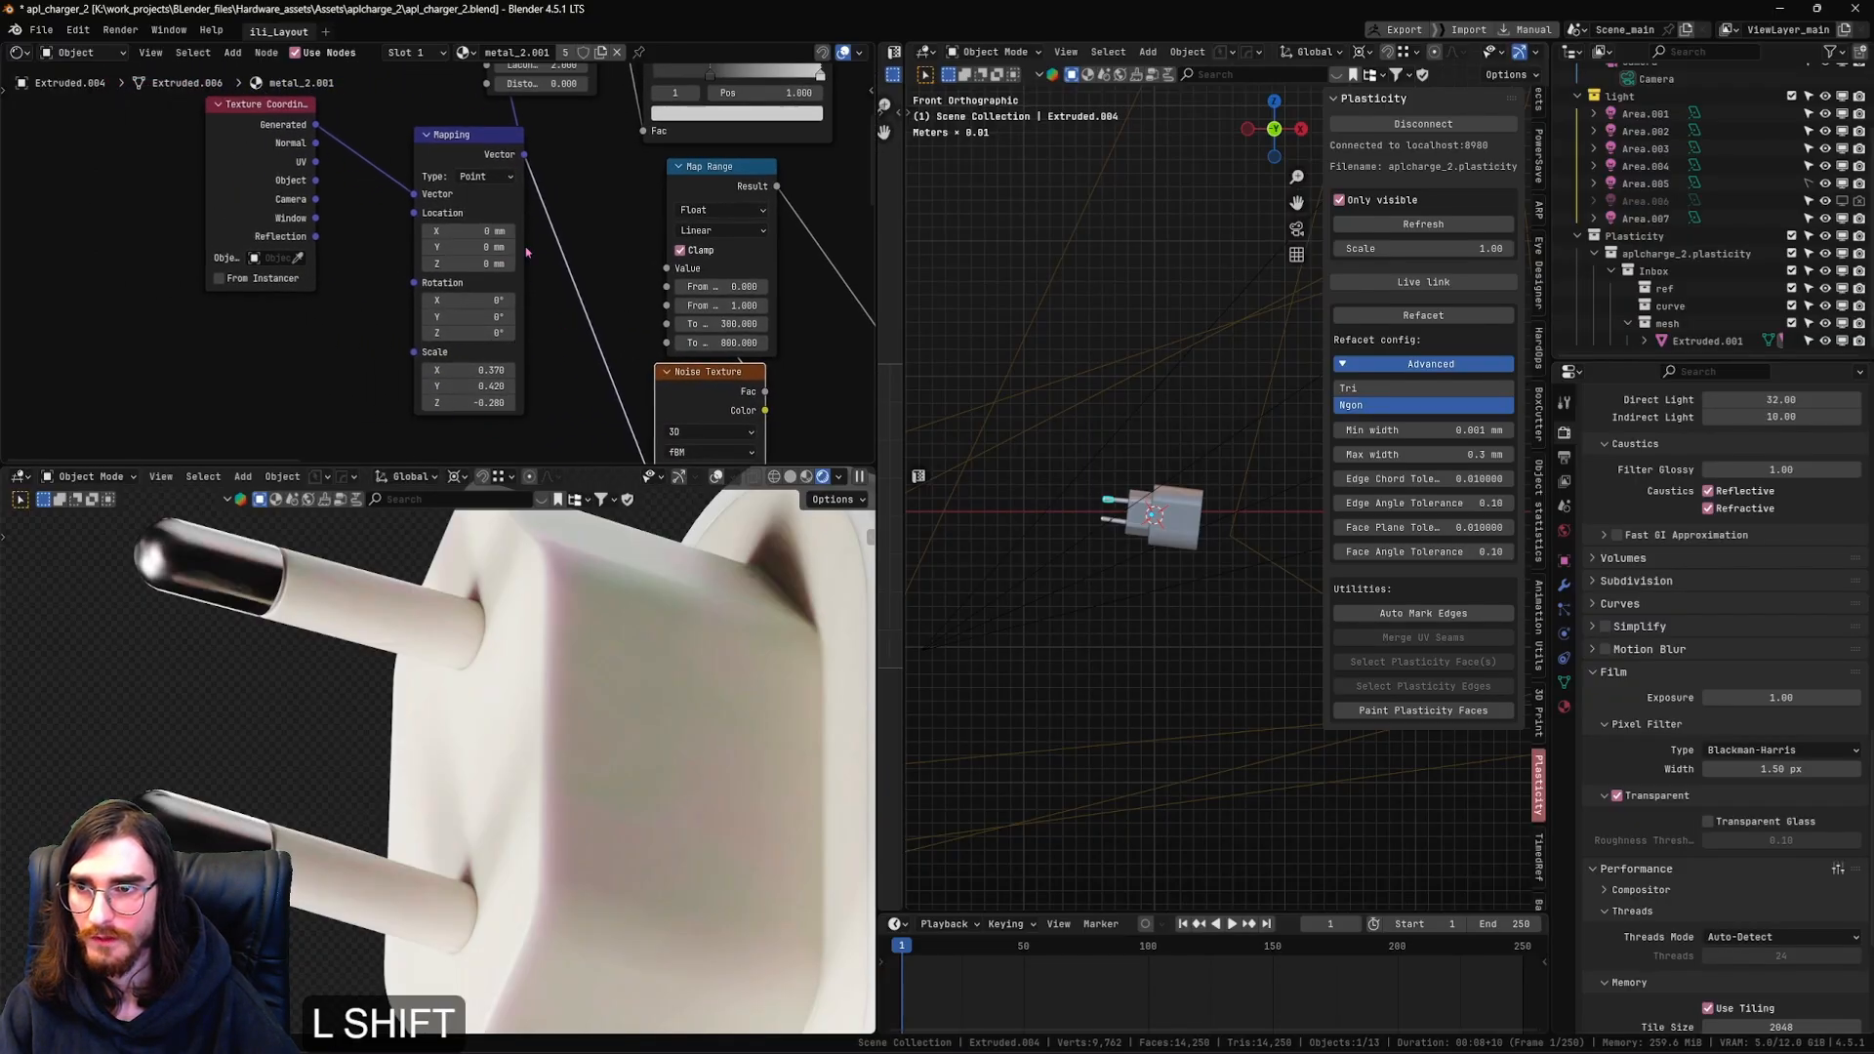
middle_click_drag(527, 252, 322, 381, "shift")
middle_click_drag(655, 269, 469, 360, "shift")
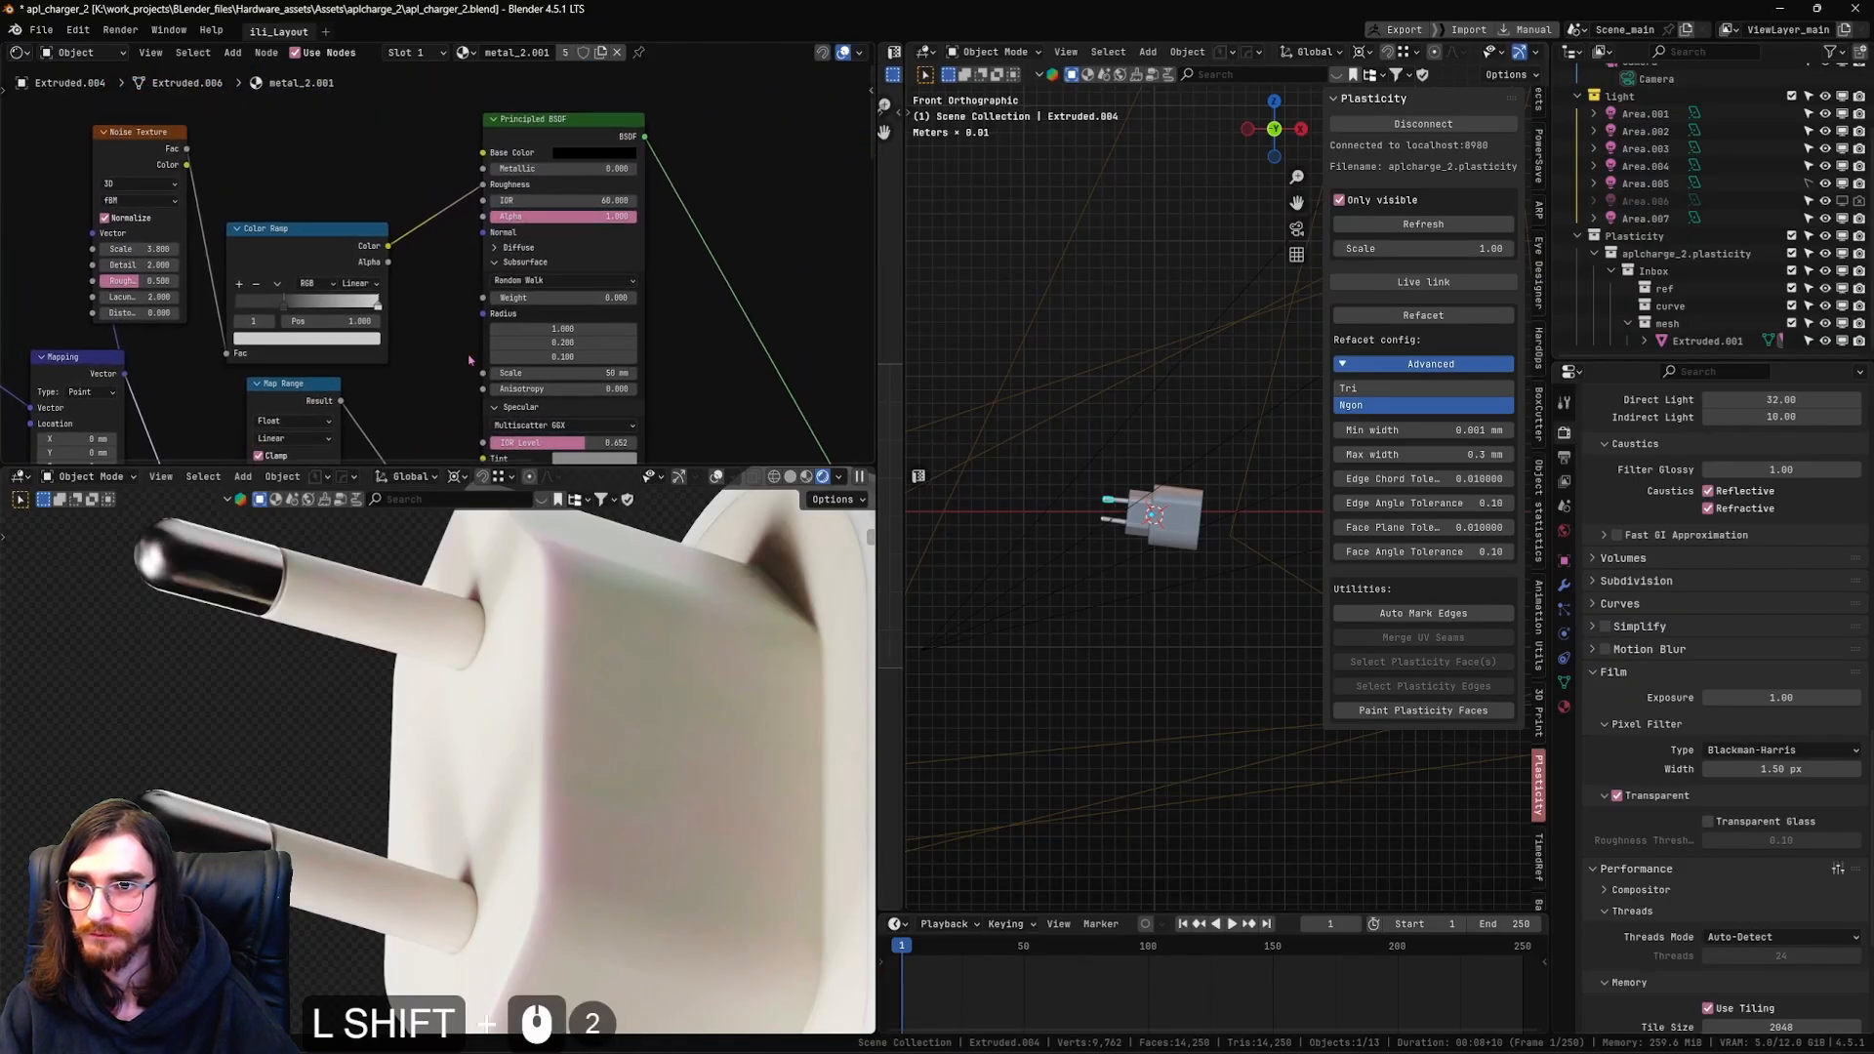
Reposition the metal material's Color Ramp and upper Noise Texture nodes so they sit side by side before the Principled BSDF
left_click_drag(328, 243, 344, 159)
left_click_drag(130, 138, 170, 175)
middle_click_drag(528, 431, 614, 77, "shift")
scroll(426, 264, "up", 3)
scroll(426, 263, "down", 3)
middle_click_drag(391, 146, 439, 342, "shift")
middle_click_drag(382, 133, 383, 338, "shift")
Examine the upper Noise Texture's settings, the Color Ramp and its link to the Principled BSDF's roughness
scroll(384, 337, "up", 4)
scroll(385, 338, "up", 2)
middle_click_drag(272, 433, 289, 361, "shift")
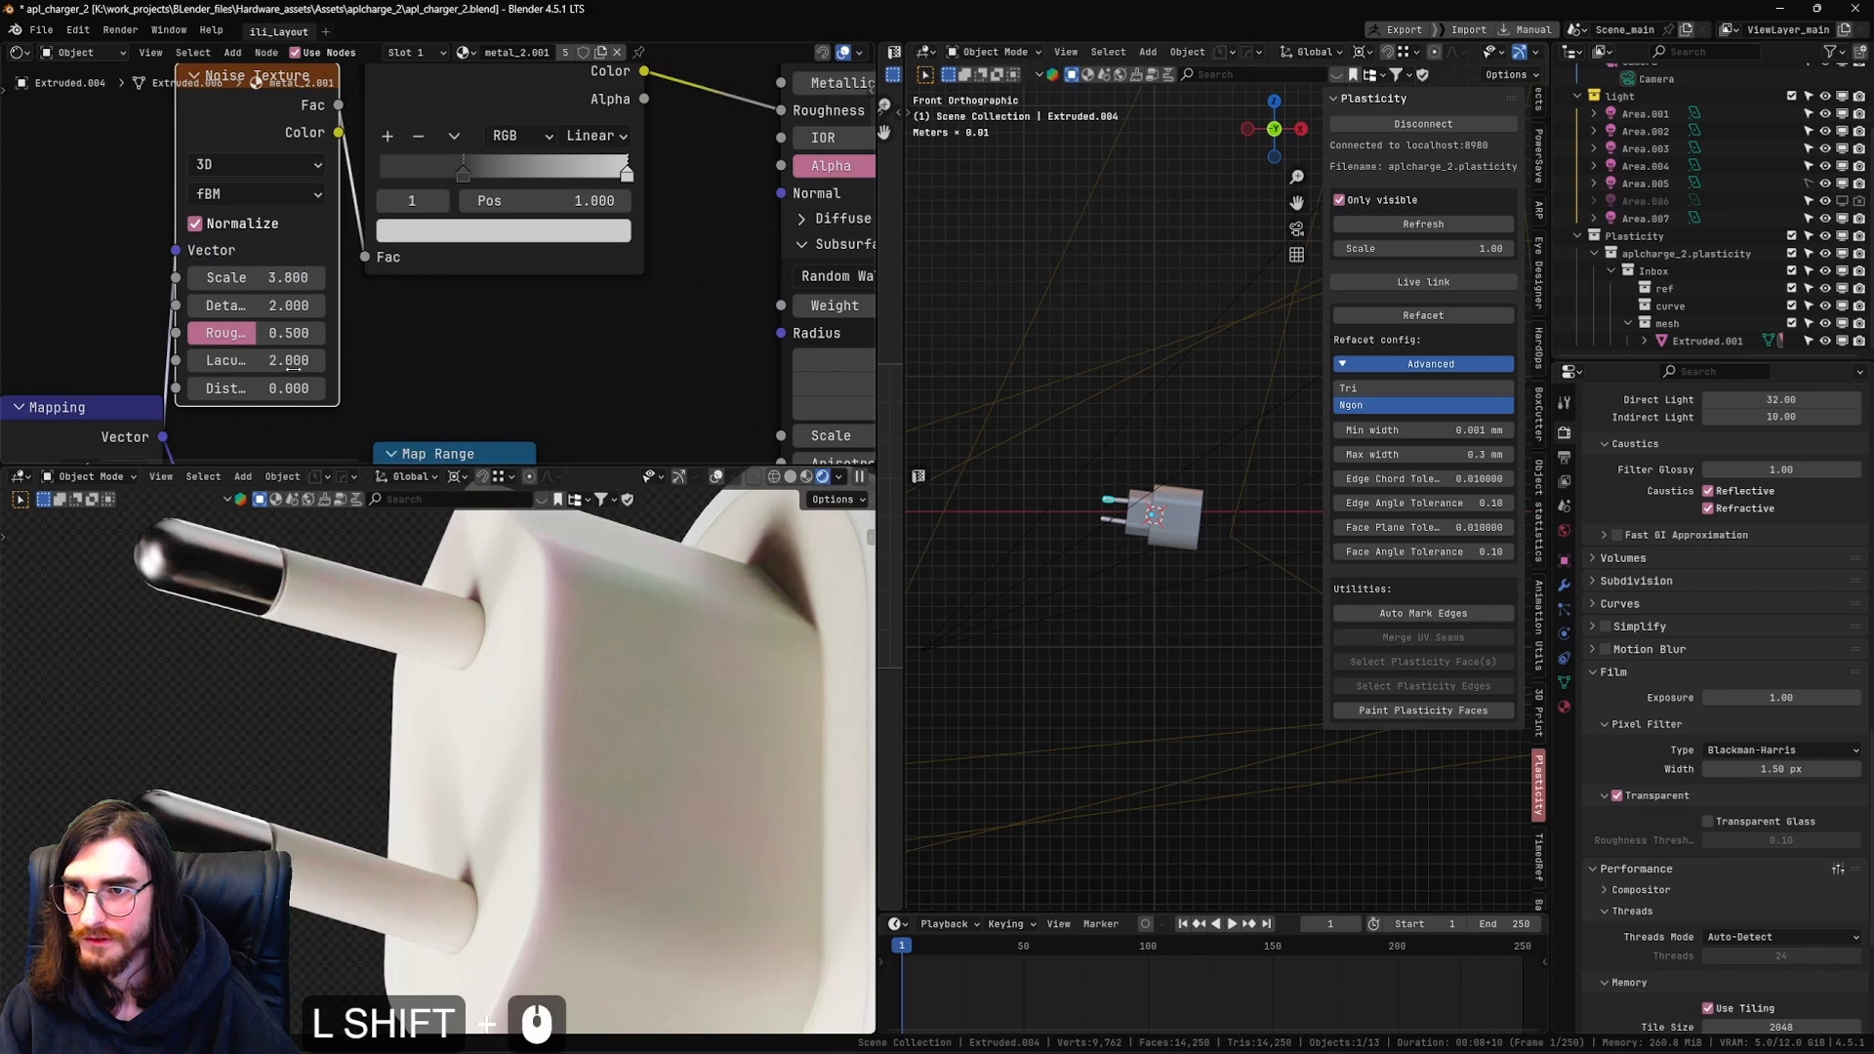
scroll(507, 291, "up", 1)
scroll(513, 166, "down", 2)
middle_click_drag(517, 148, 412, 278, "shift")
scroll(410, 277, "up", 2)
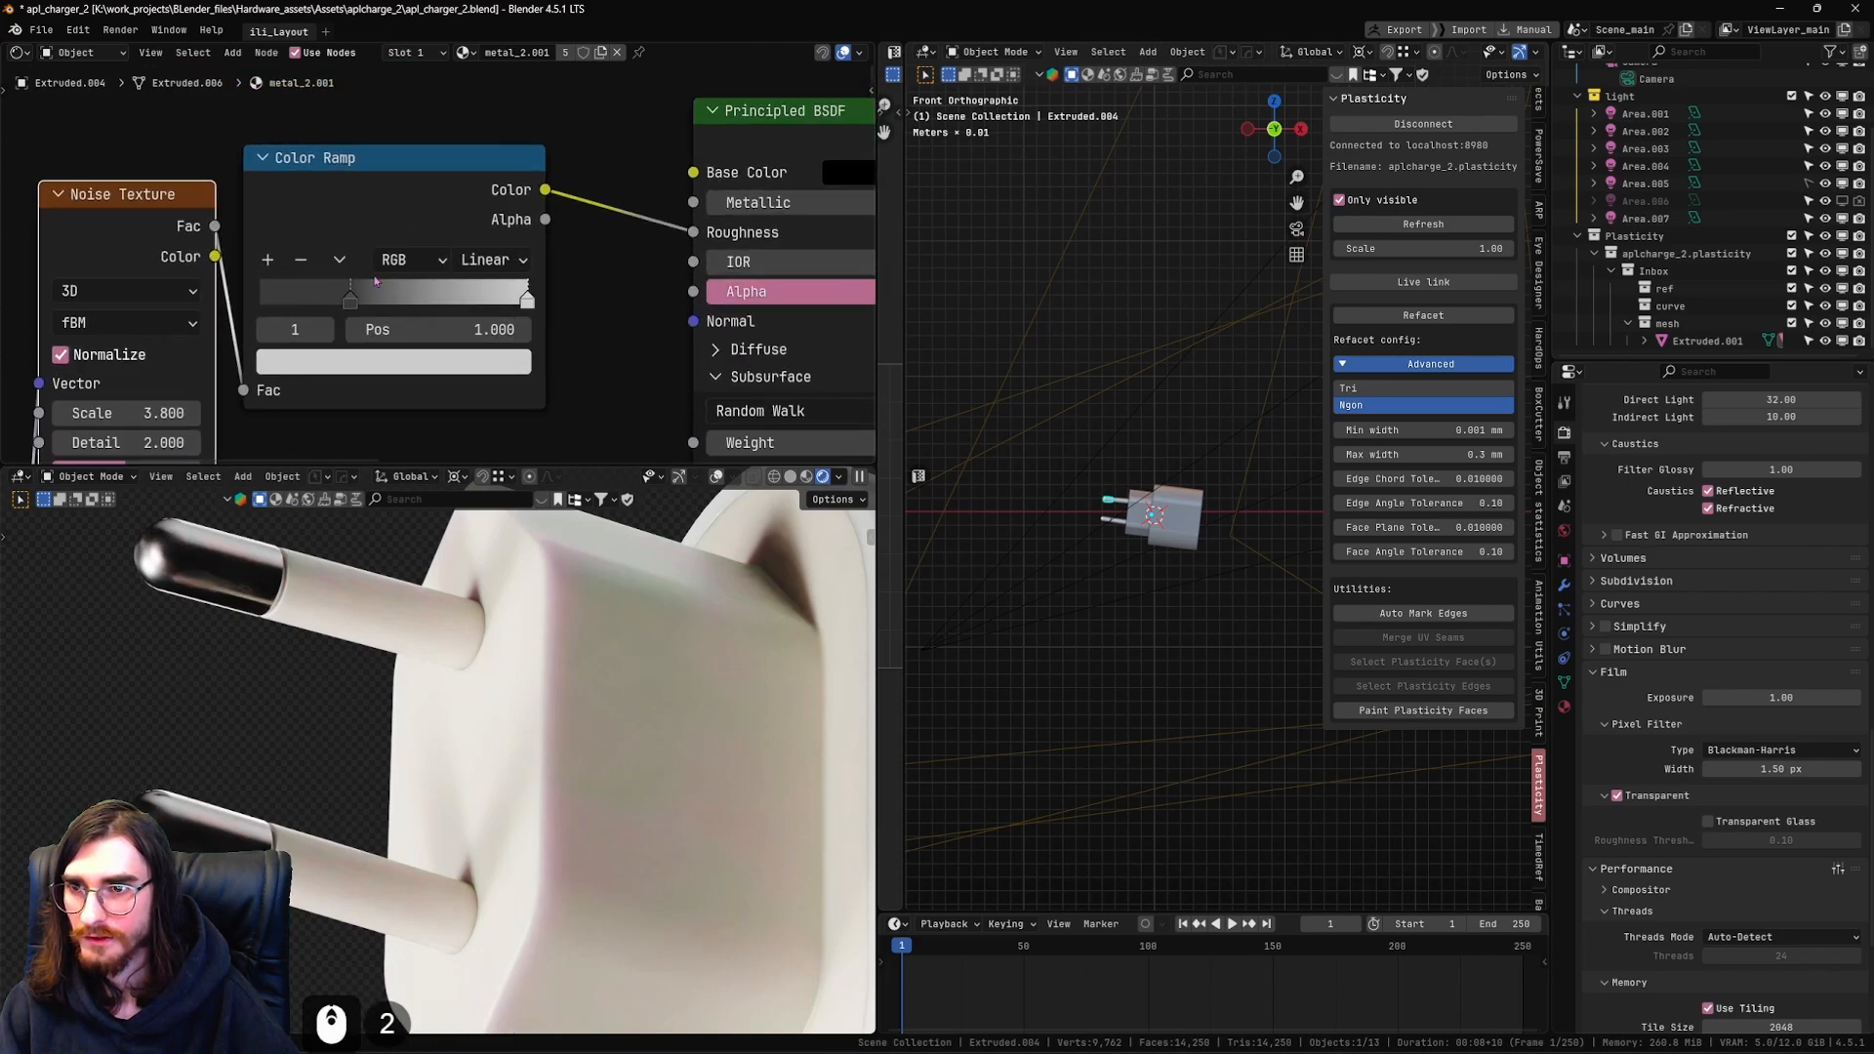
middle_click_drag(559, 325, 601, 332, "shift")
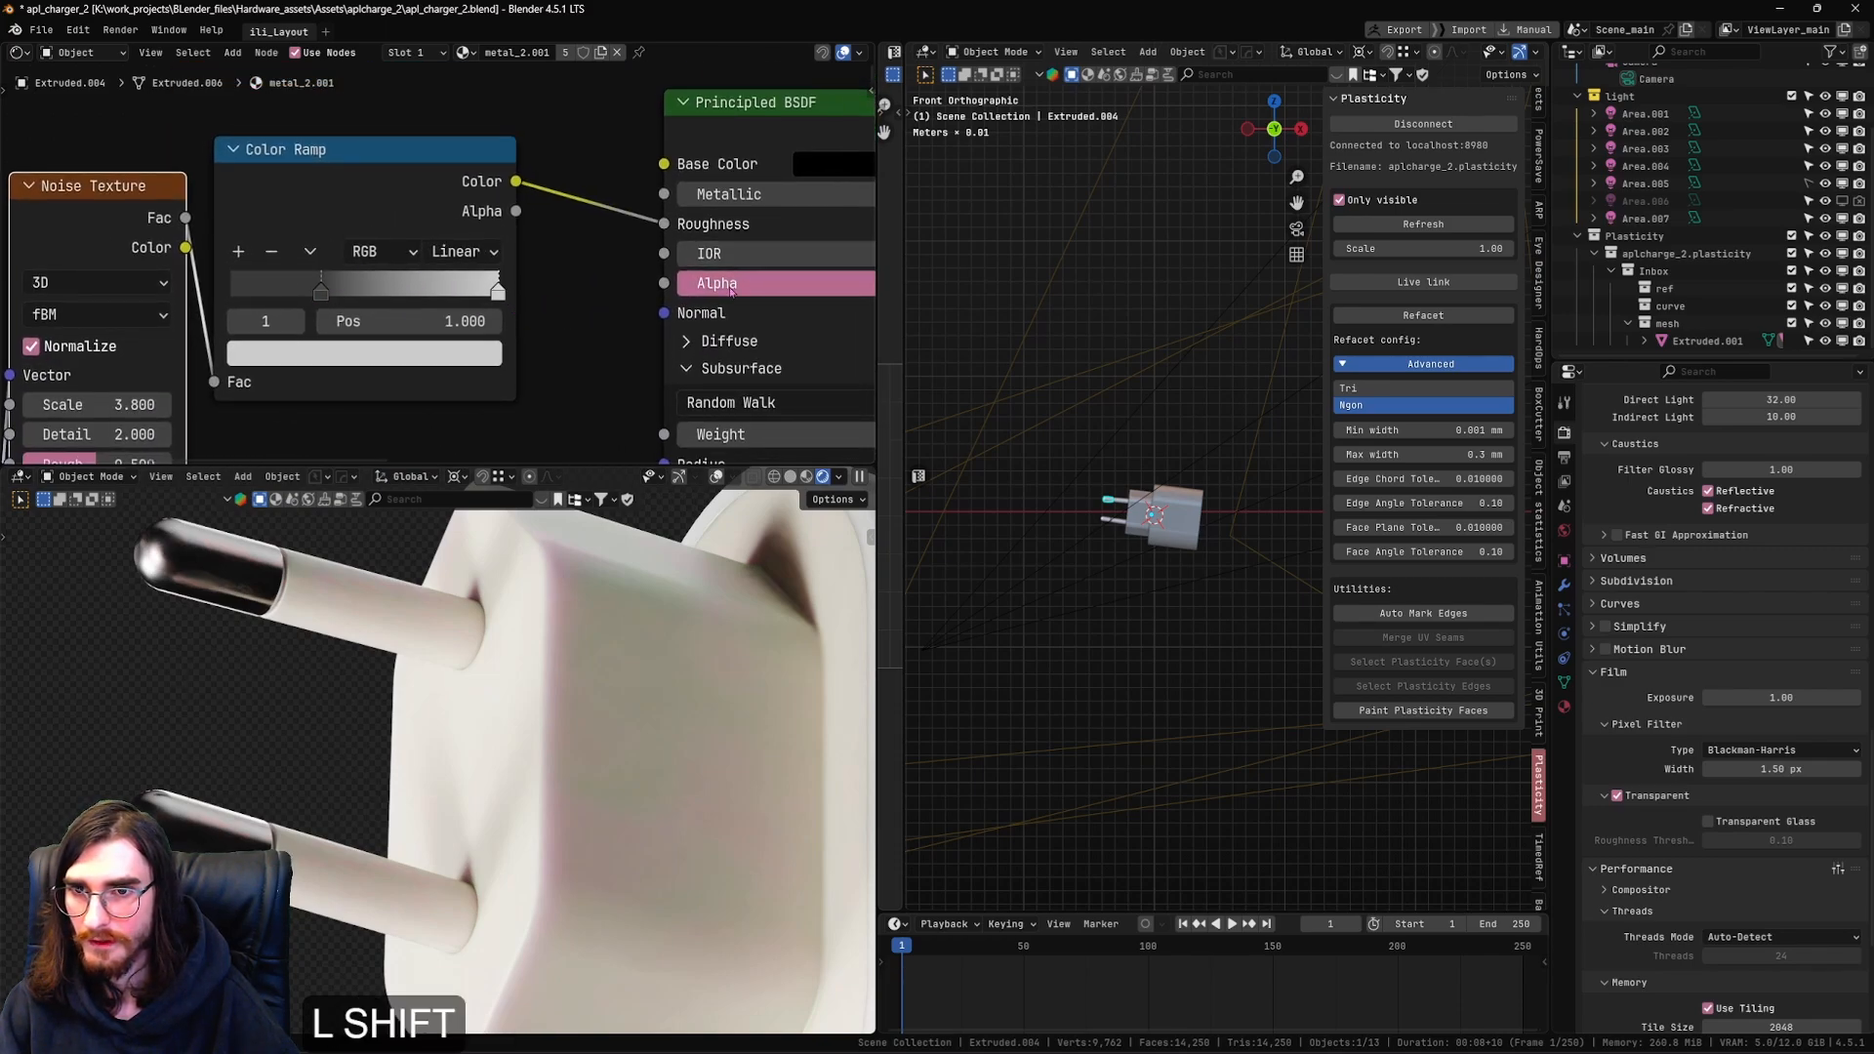
middle_click_drag(732, 291, 560, 229, "shift")
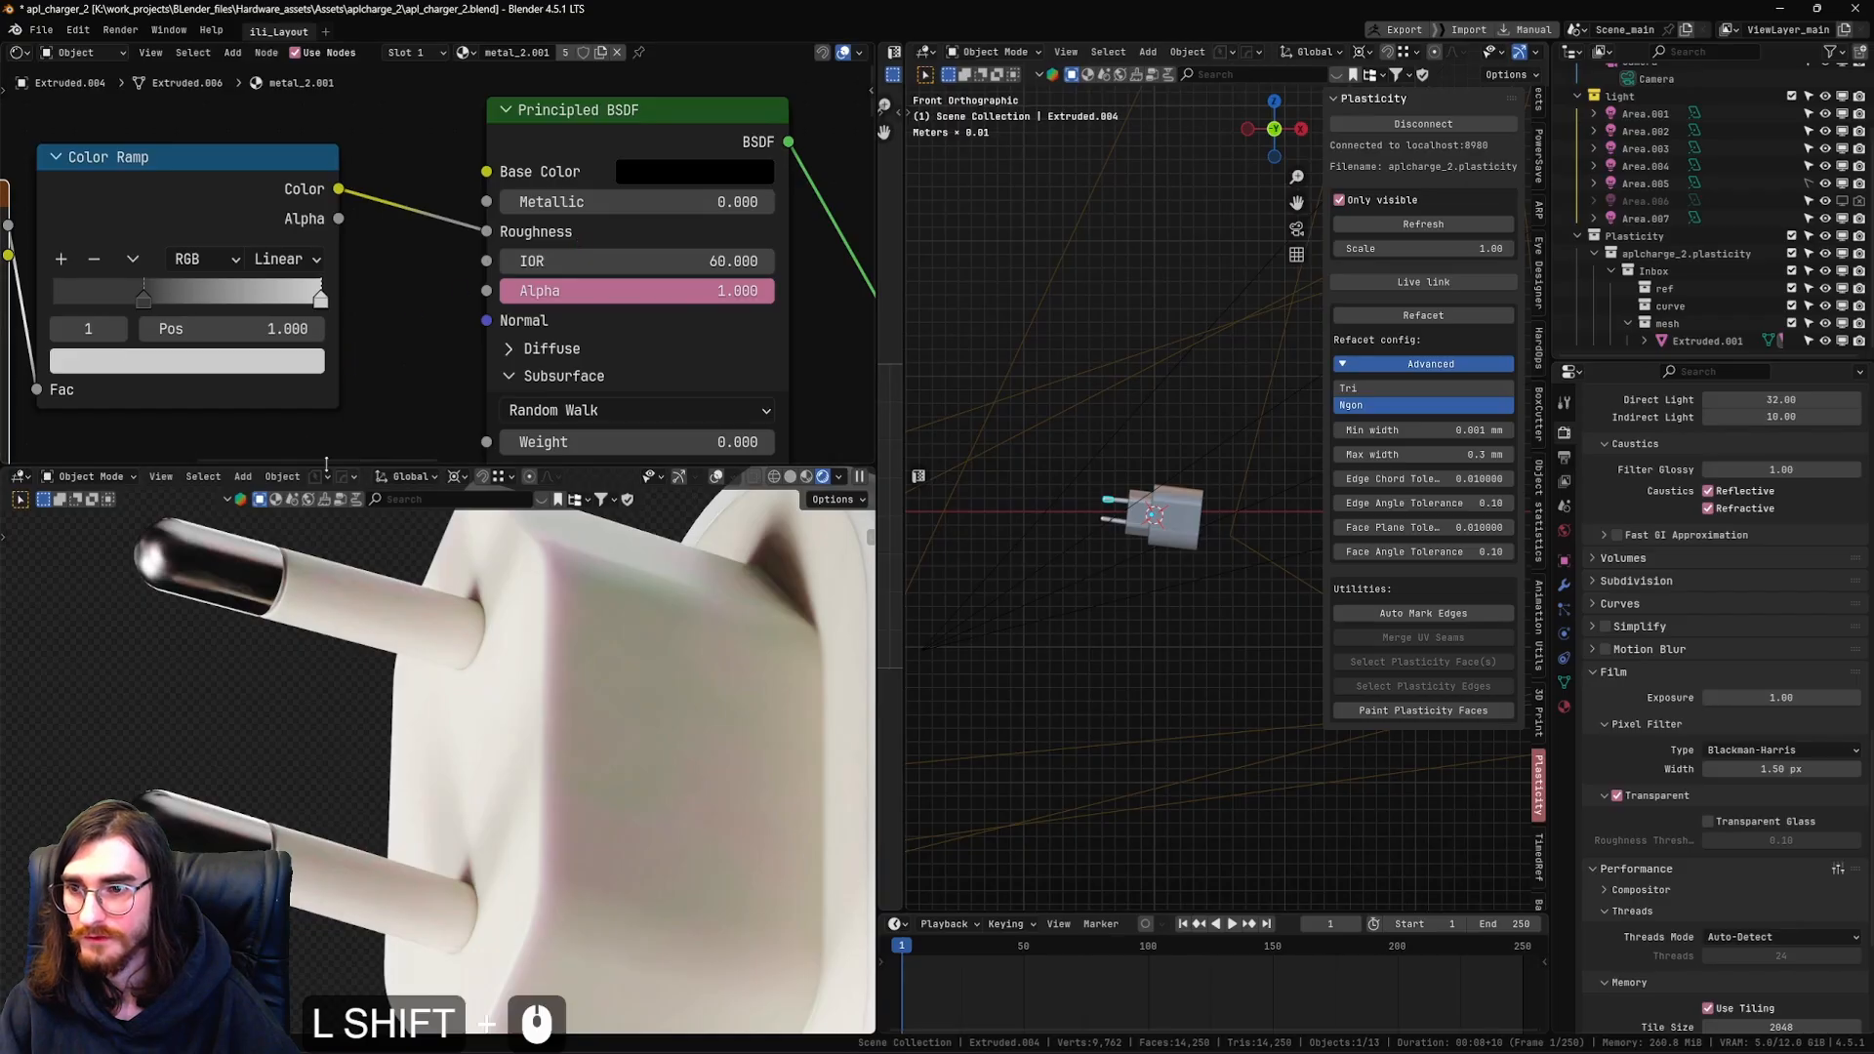
Try the roughness Color Ramp's dark stop at position 0.228 and undo it
middle_click_drag(359, 339, 472, 305, "shift")
left_click_drag(260, 262, 212, 295)
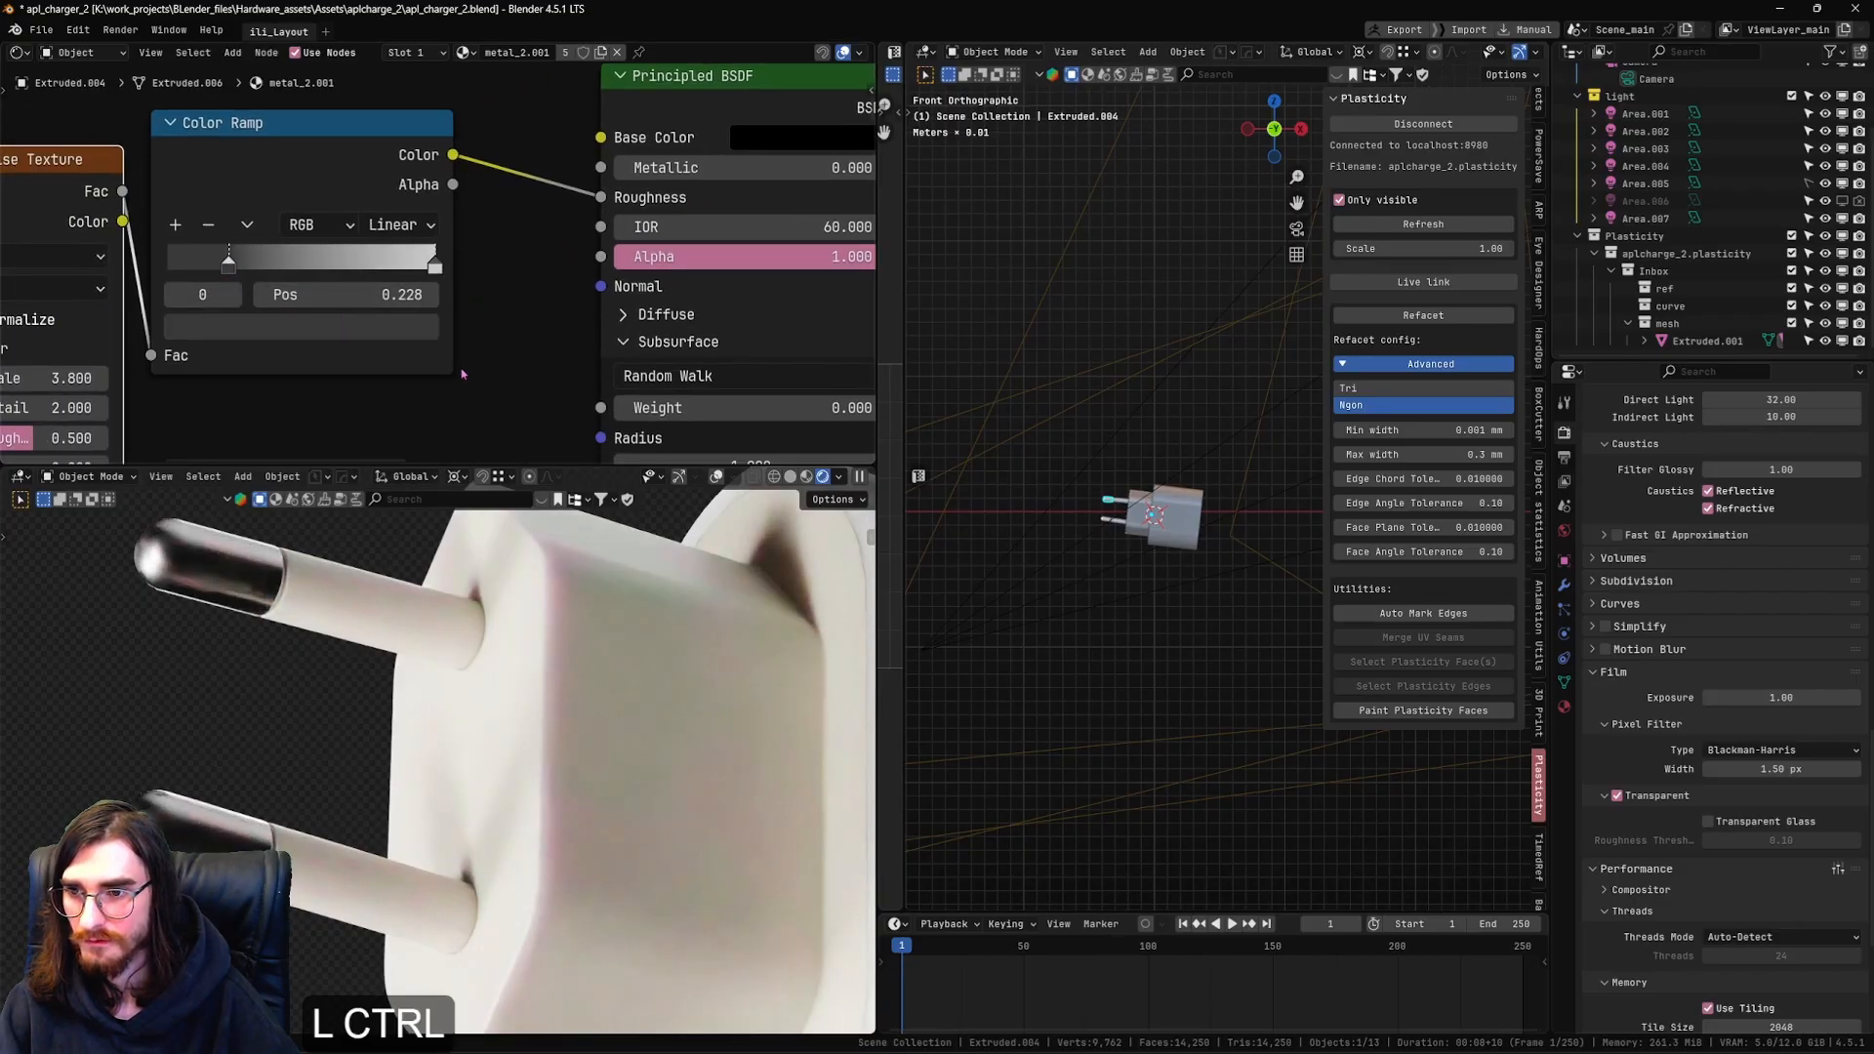
key("ctrl+z")
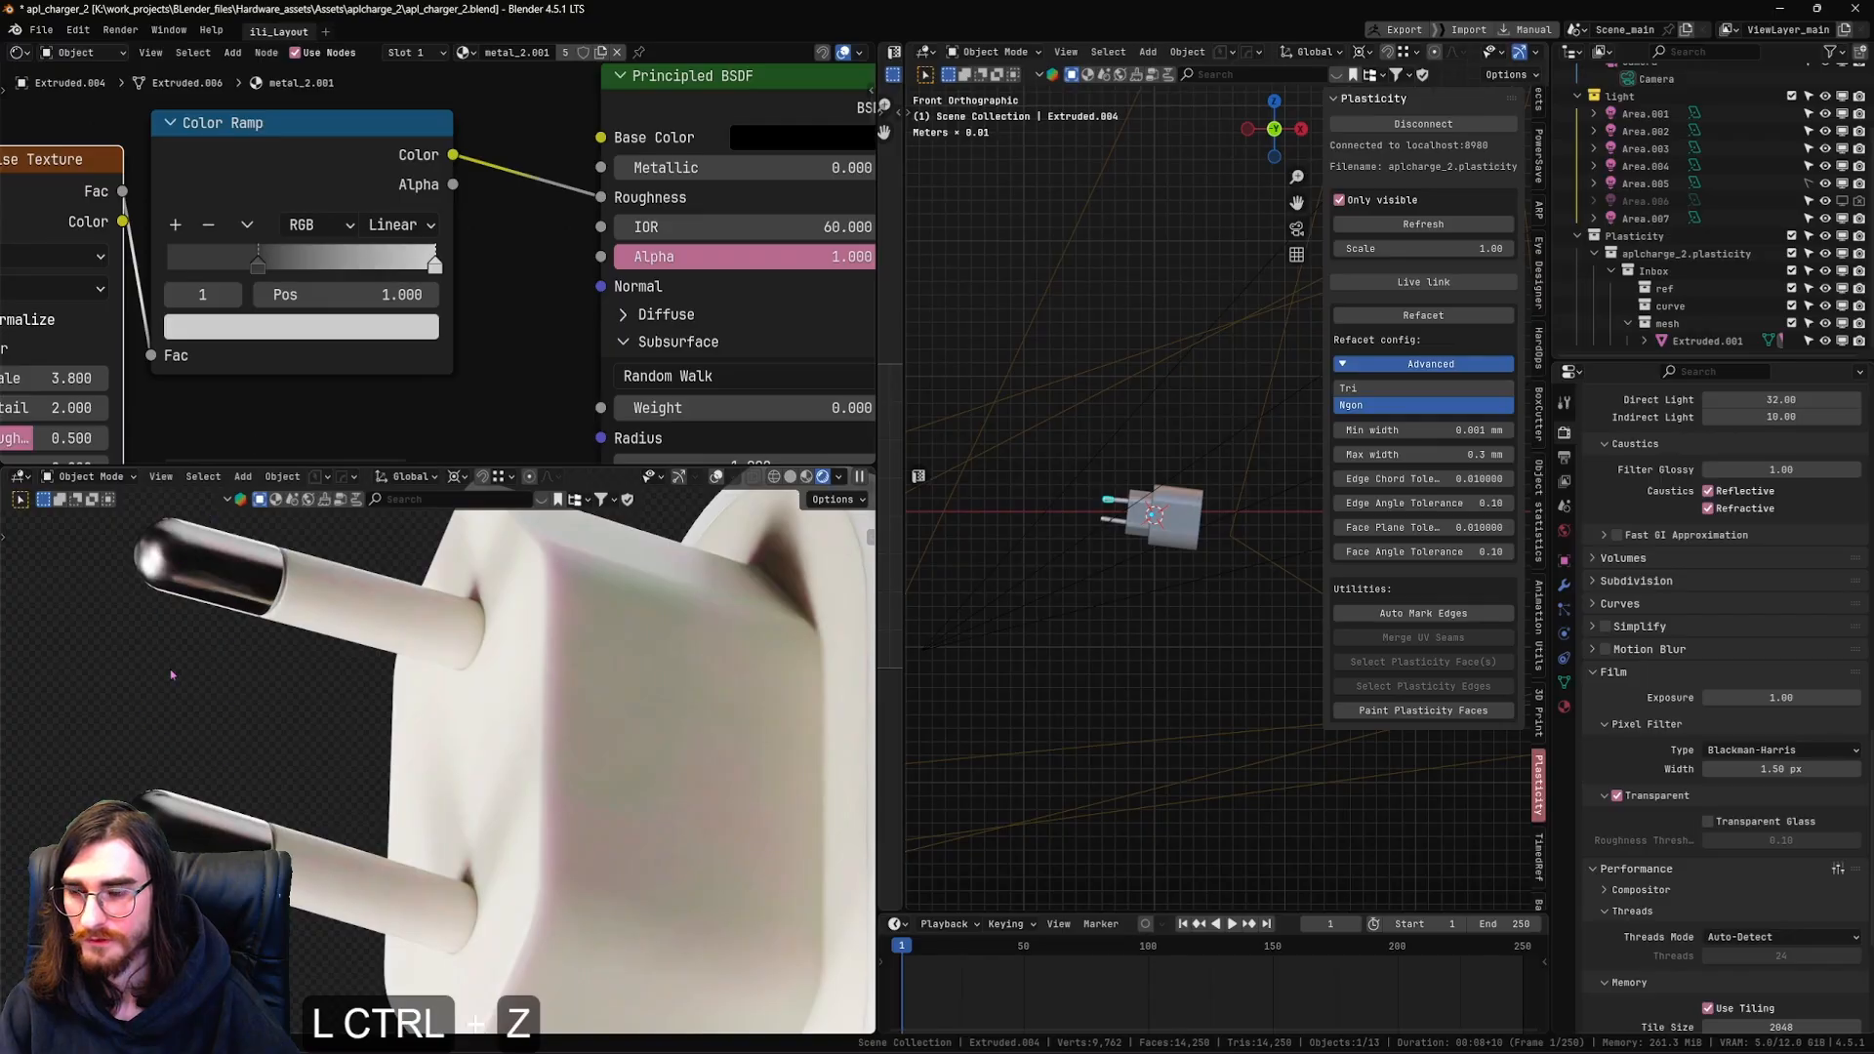
Try an IOR of 1.000 on the metal material's Principled BSDF and undo it
scroll(292, 293, "down", 3)
middle_click_drag(293, 293, 234, 312, "shift")
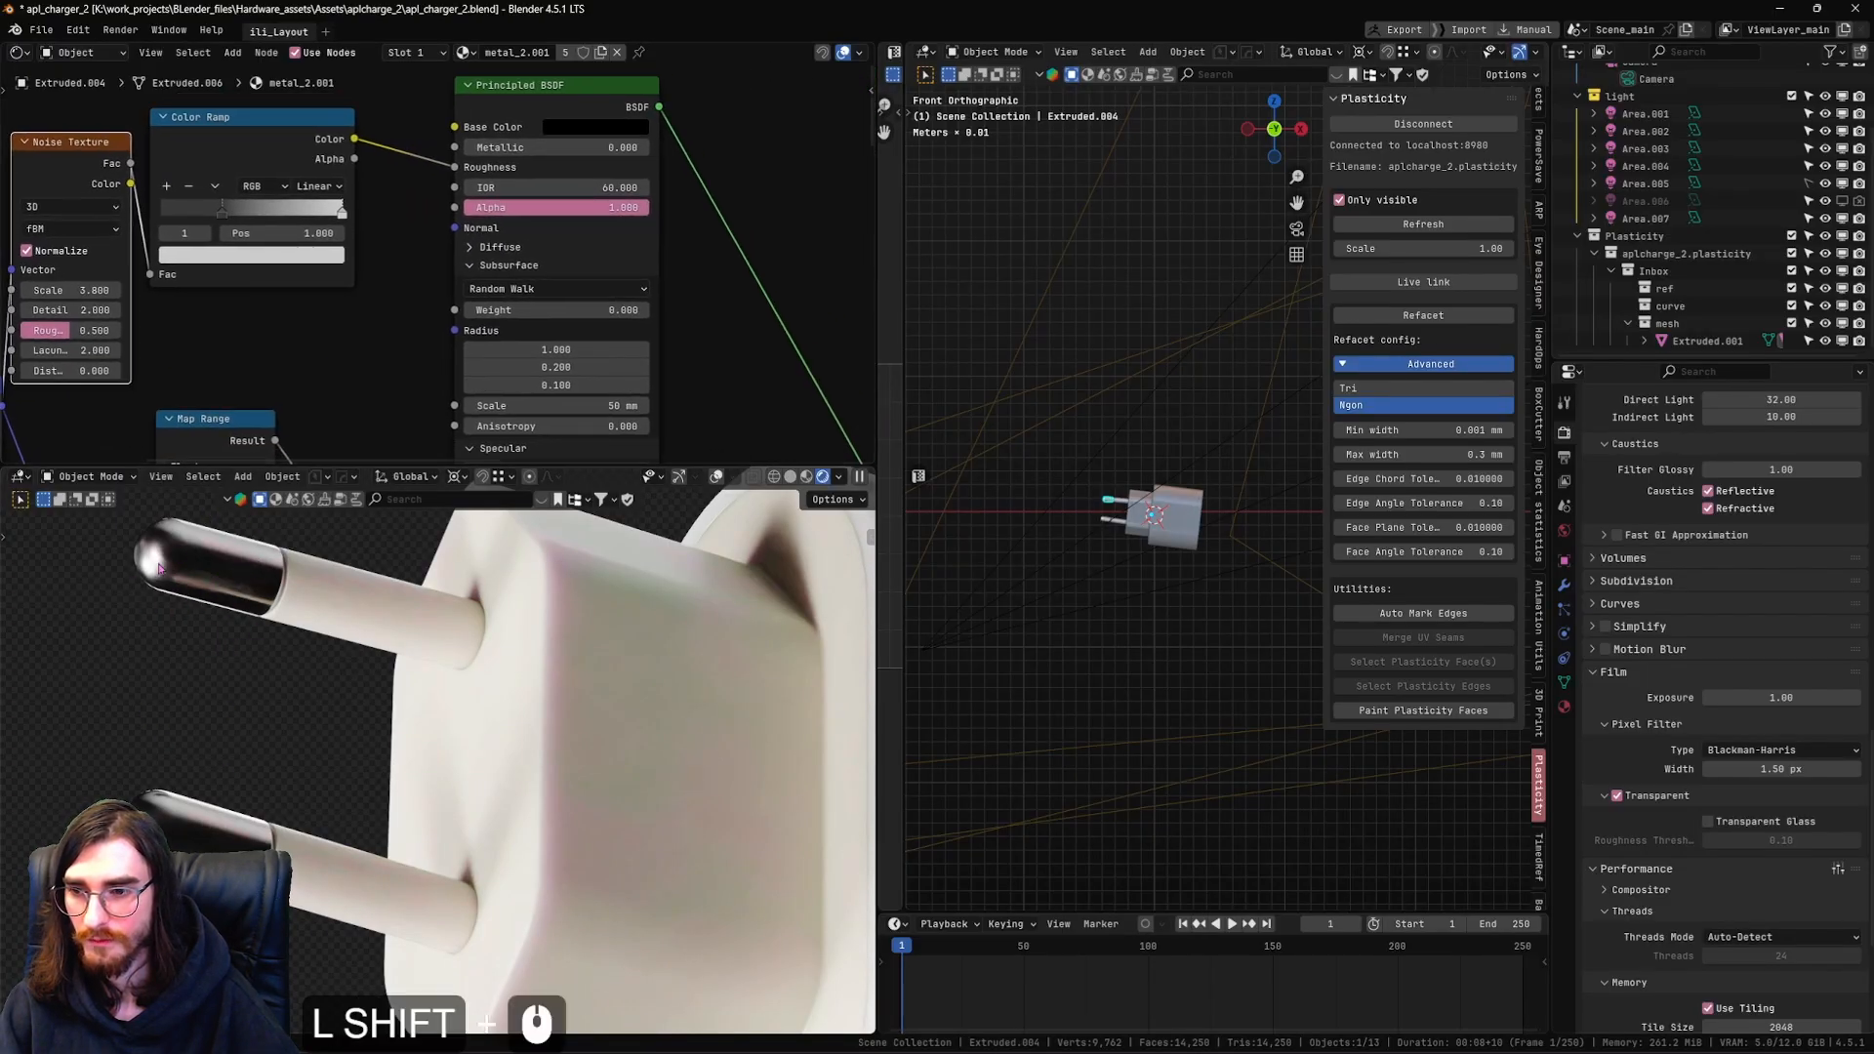
middle_click_drag(493, 235, 405, 264, "shift")
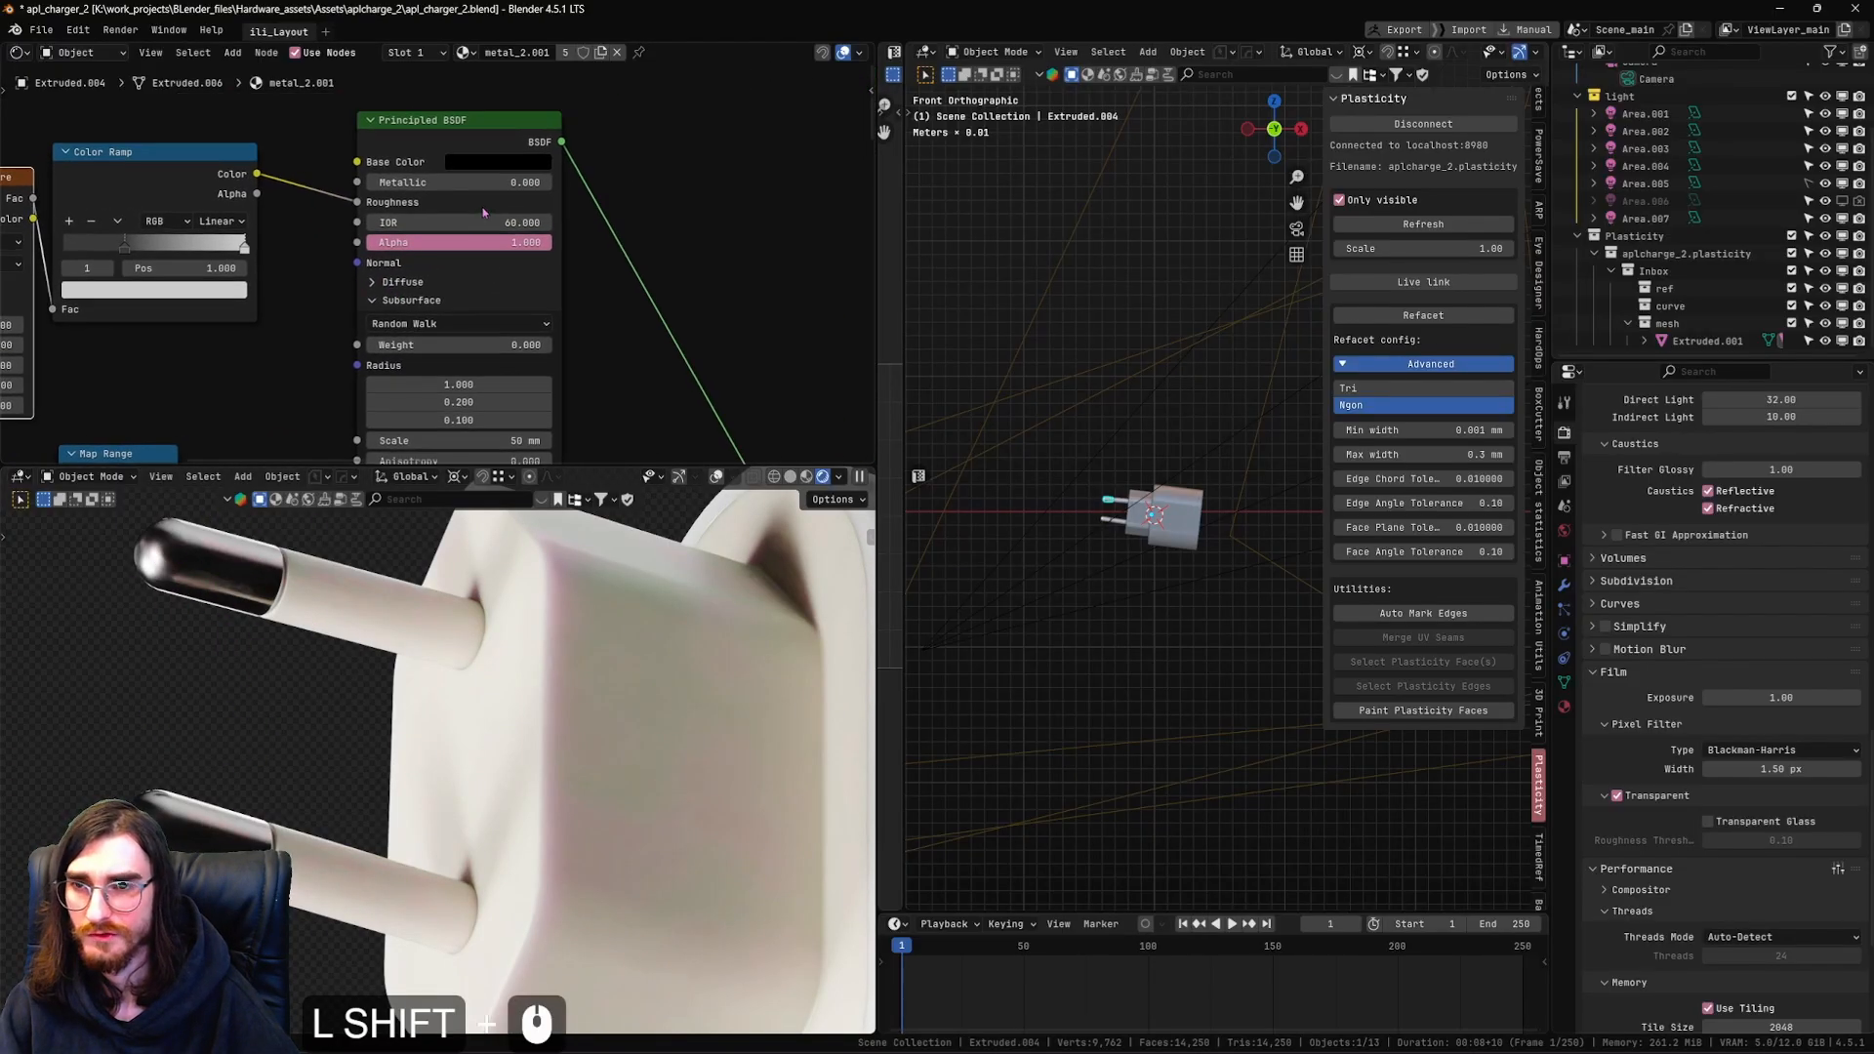
scroll(581, 205, "up", 2)
scroll(617, 213, "up", 1)
middle_click_drag(617, 213, 614, 224, "shift")
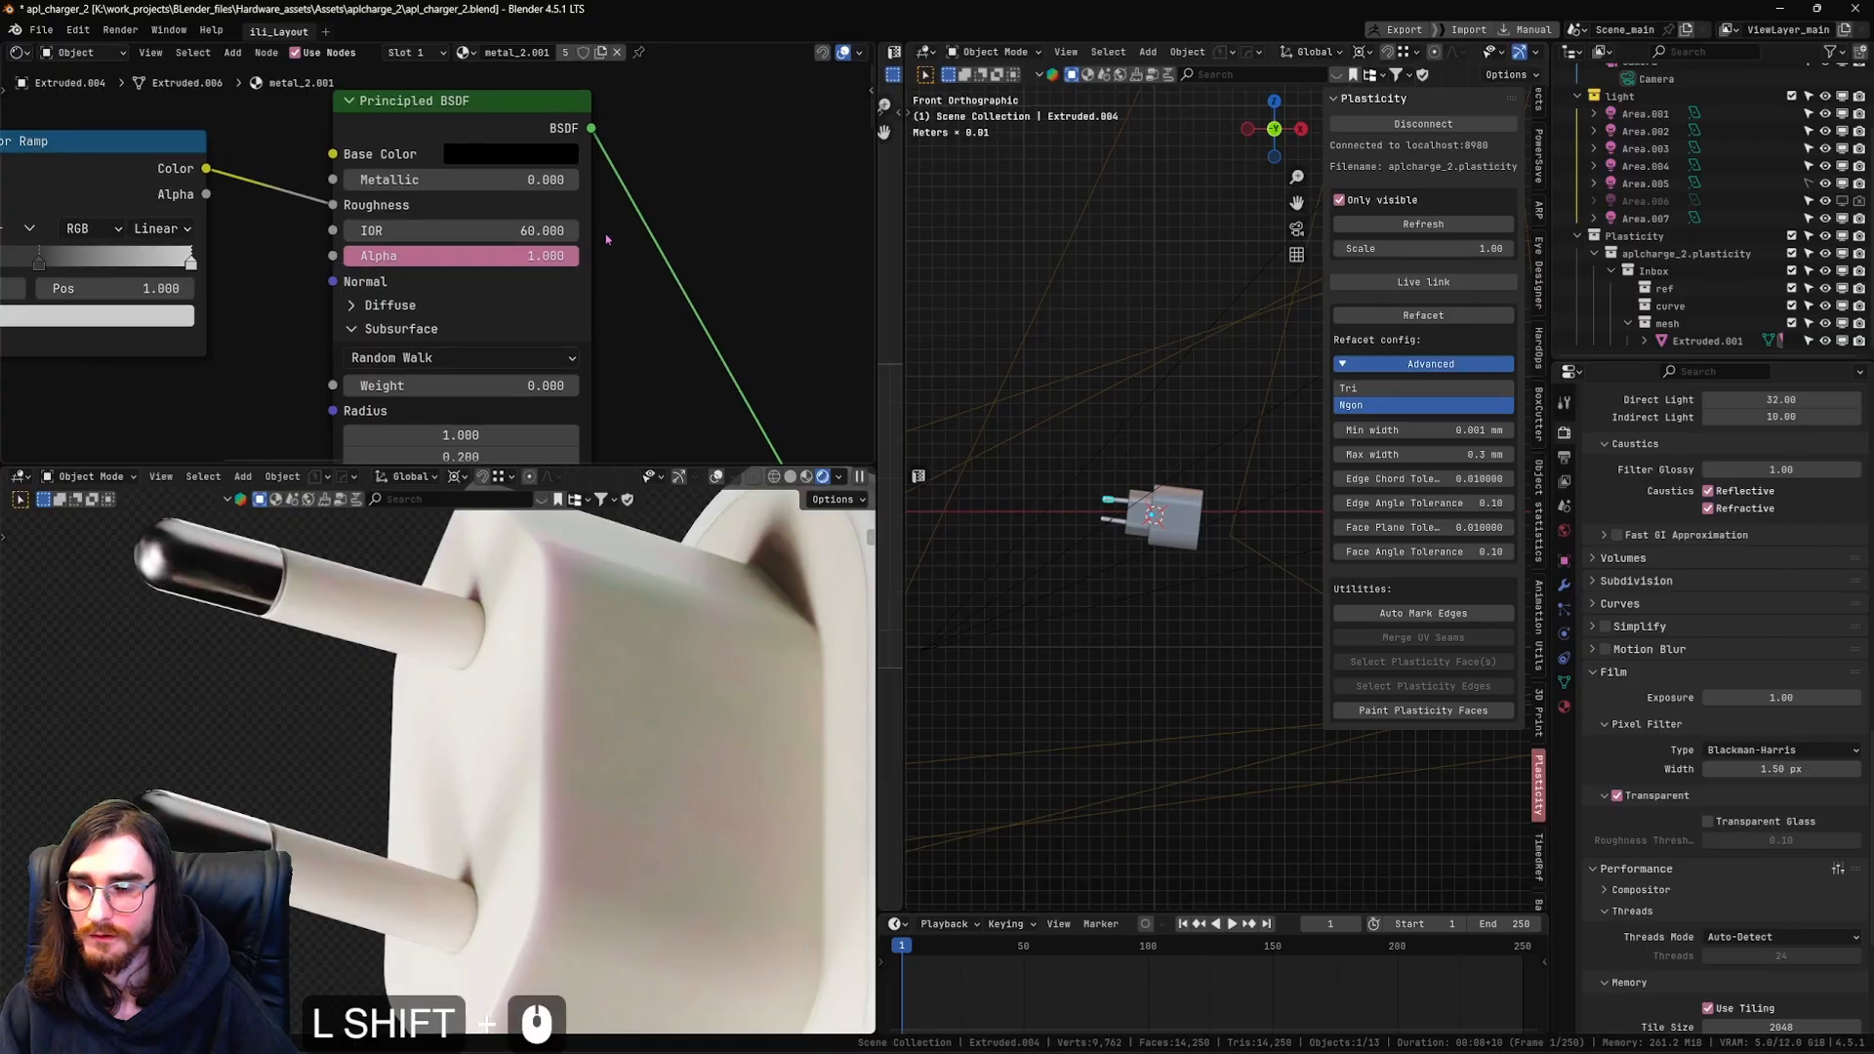
left_click(535, 230)
left_click(621, 322)
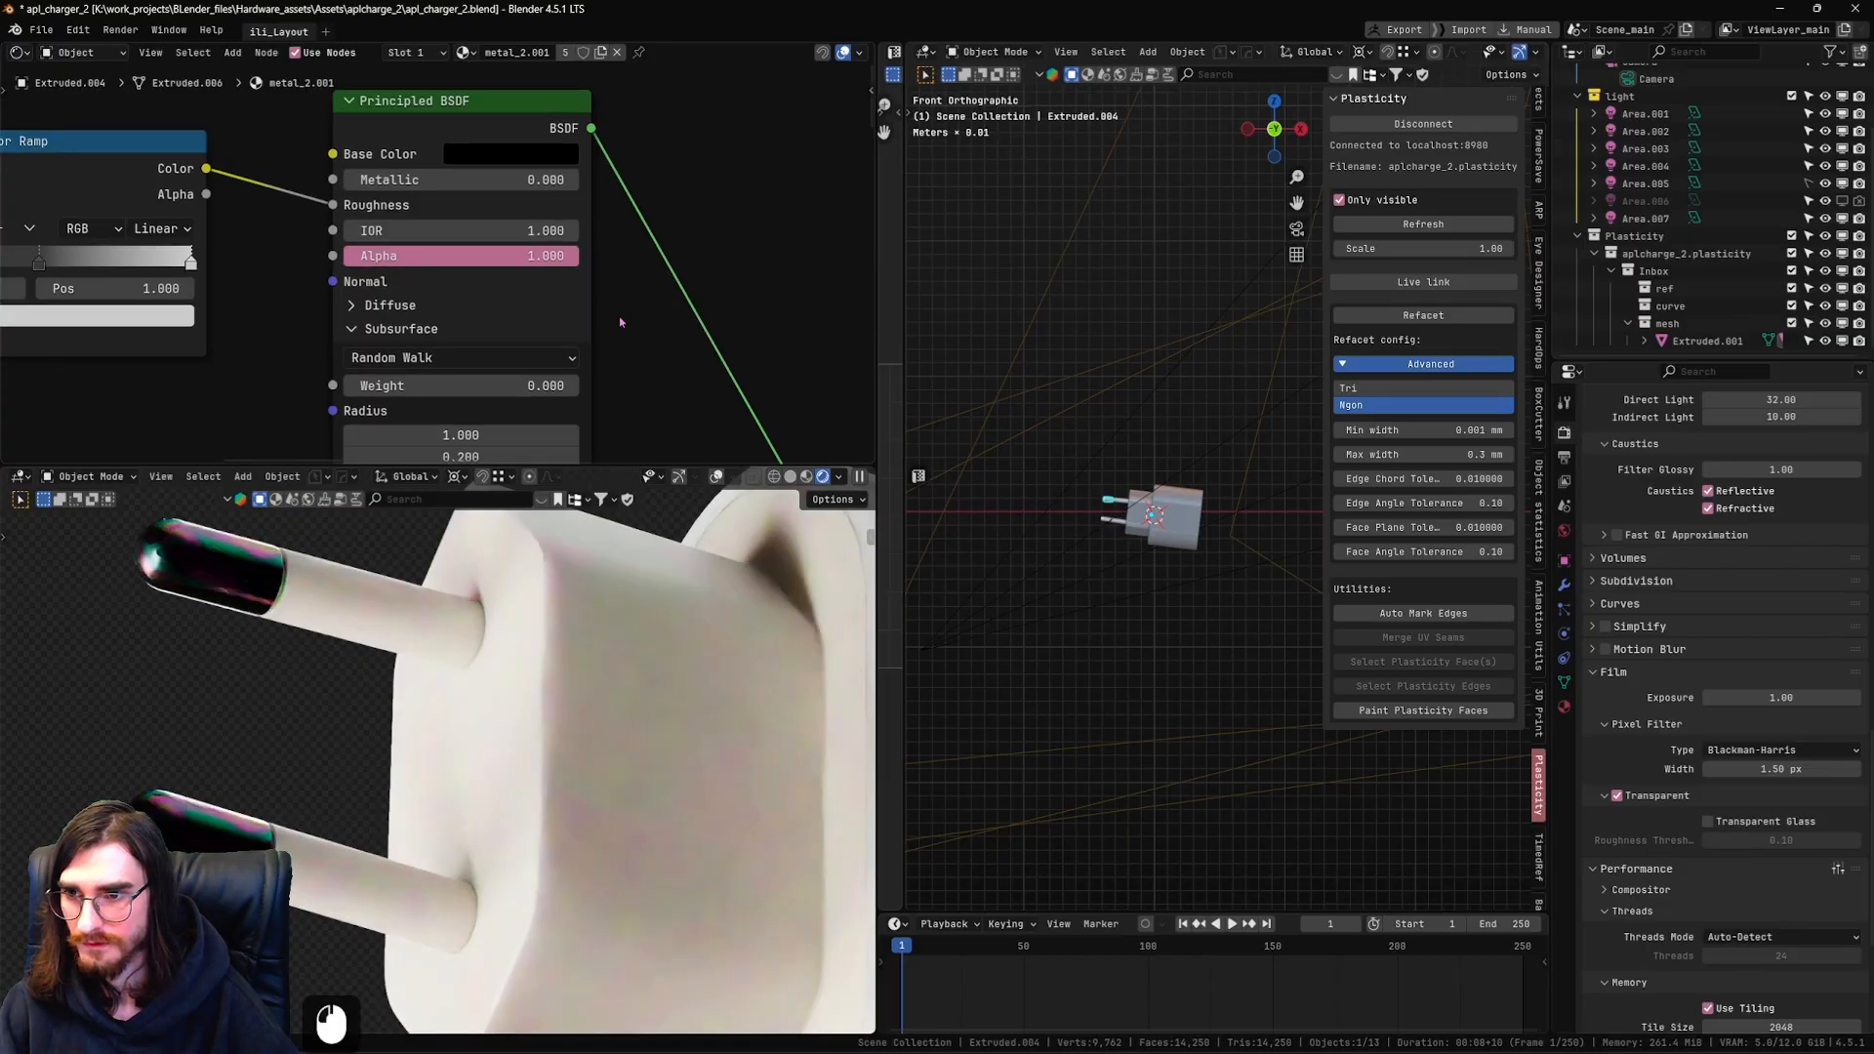
key("ctrl+z")
Review the metal's Principled BSDF from its base settings down to Specular and Thin Film, including the connected Map Range and Noise Texture
scroll(619, 316, "down", 1)
scroll(590, 202, "down", 3, "shift")
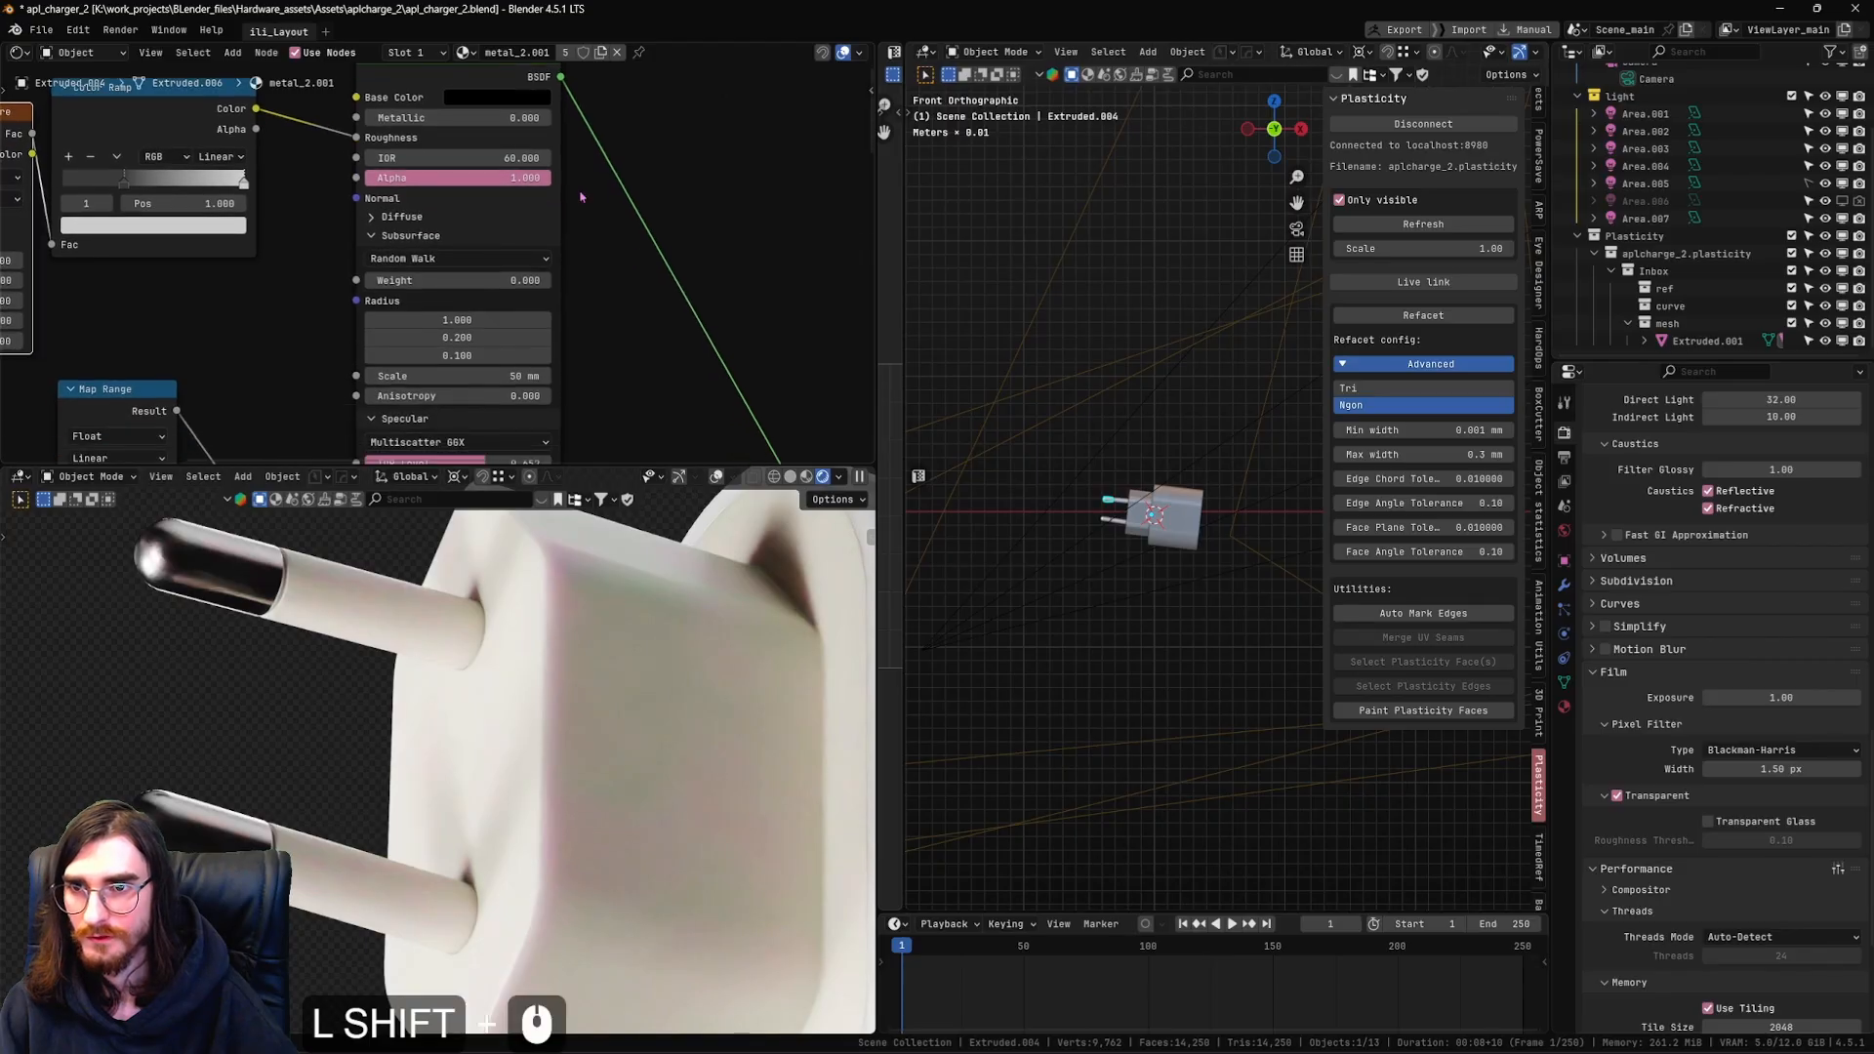
scroll(611, 315, "down", 1)
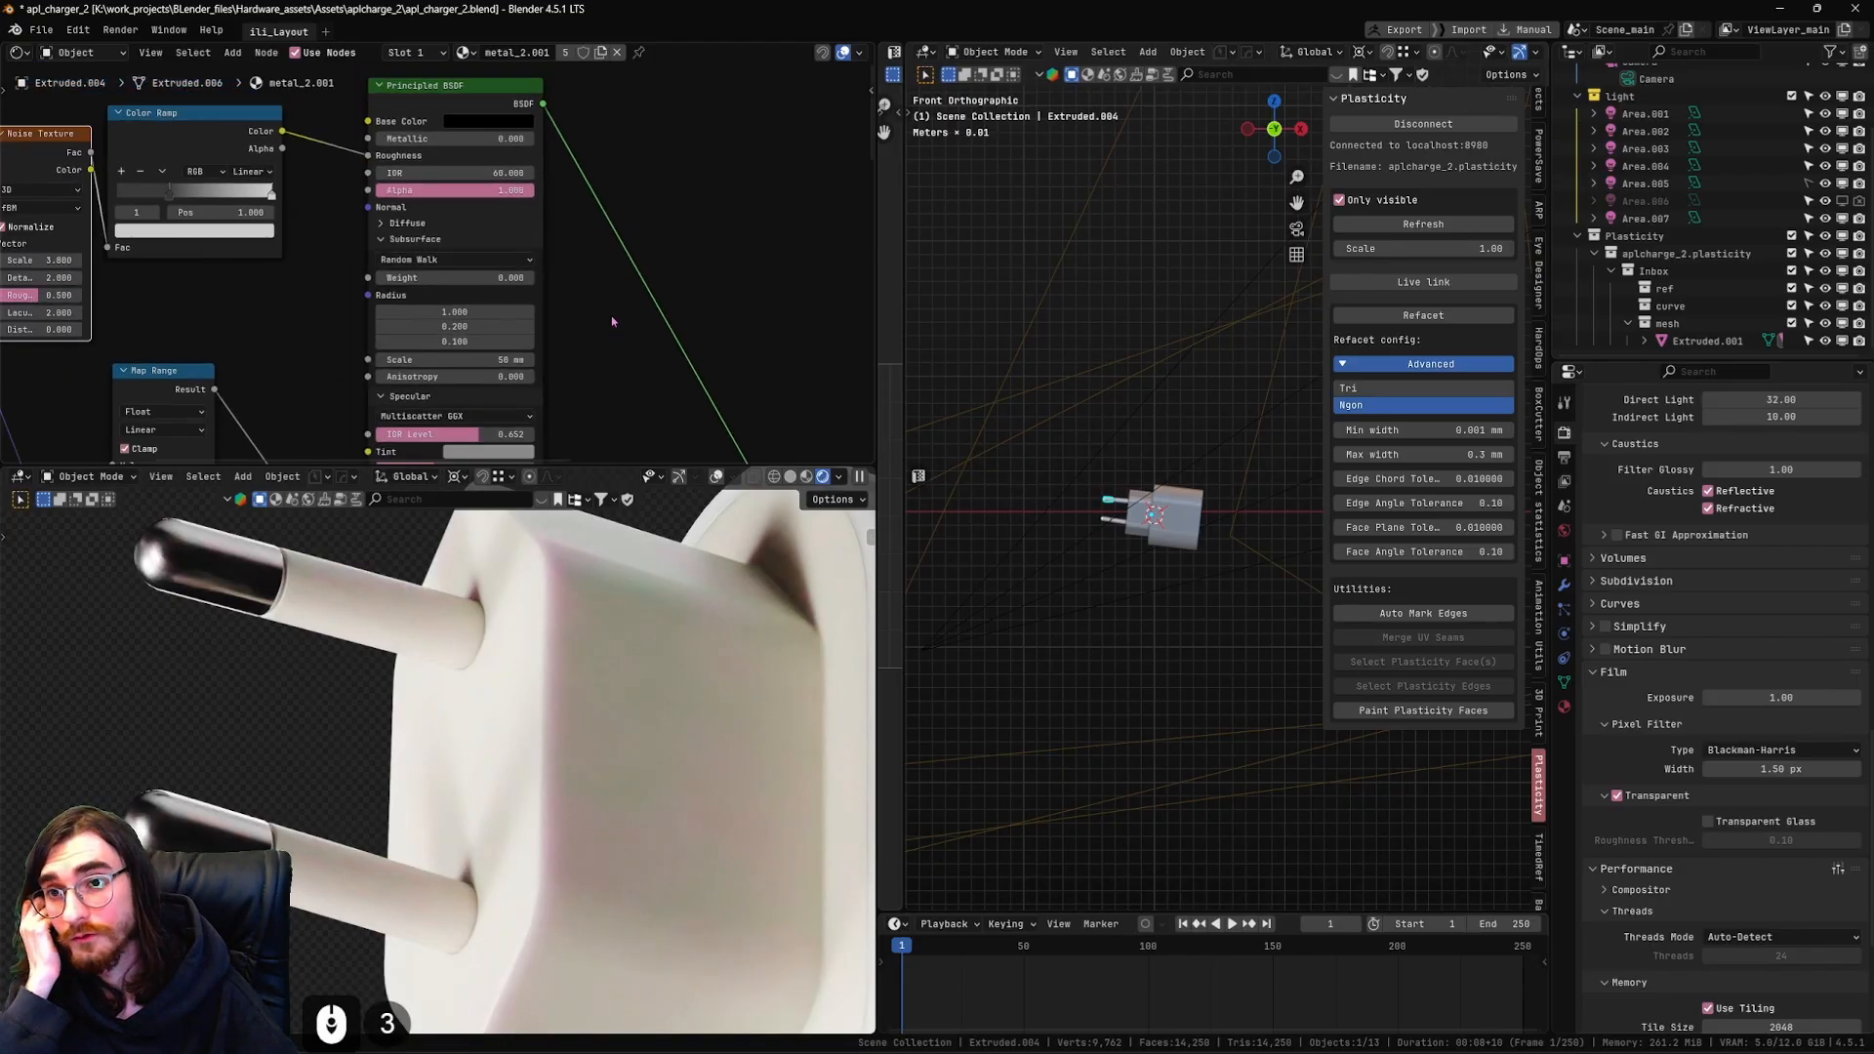
scroll(472, 351, "down", 4, "shift")
scroll(608, 266, "down", 4, "shift")
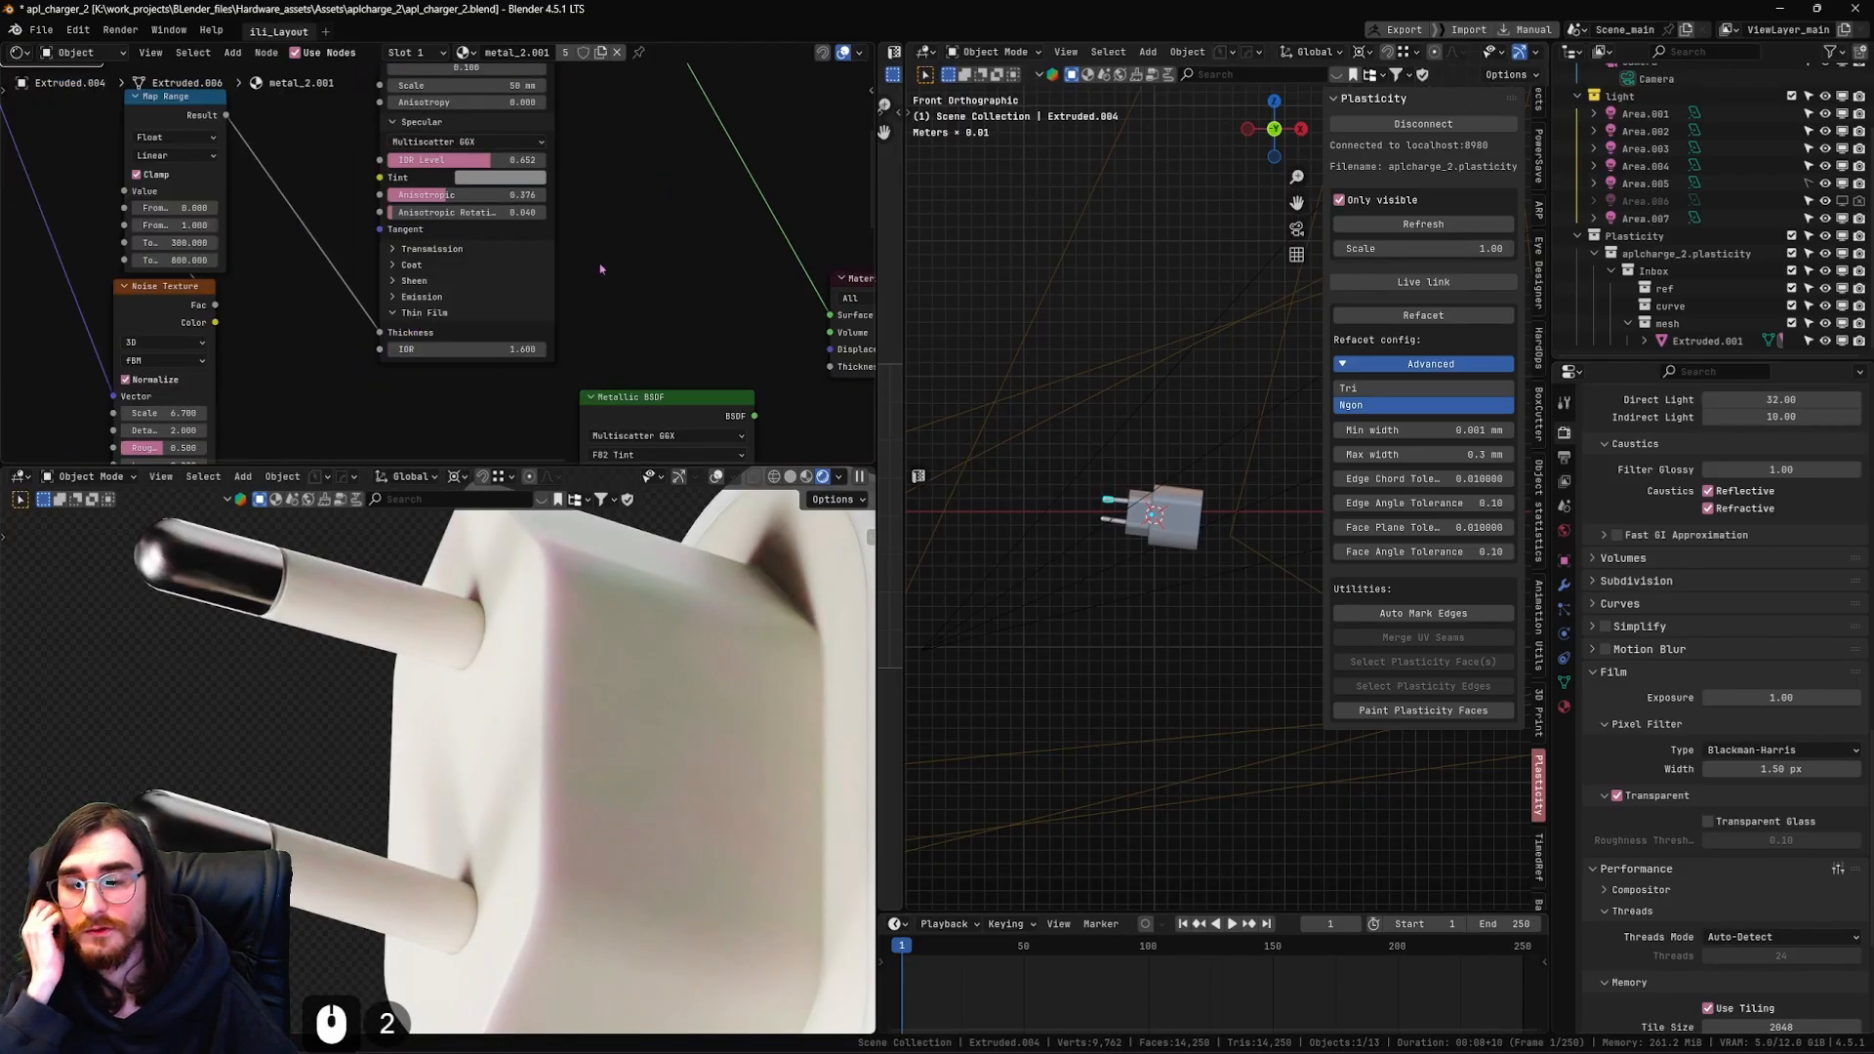
scroll(601, 270, "up", 8, "shift")
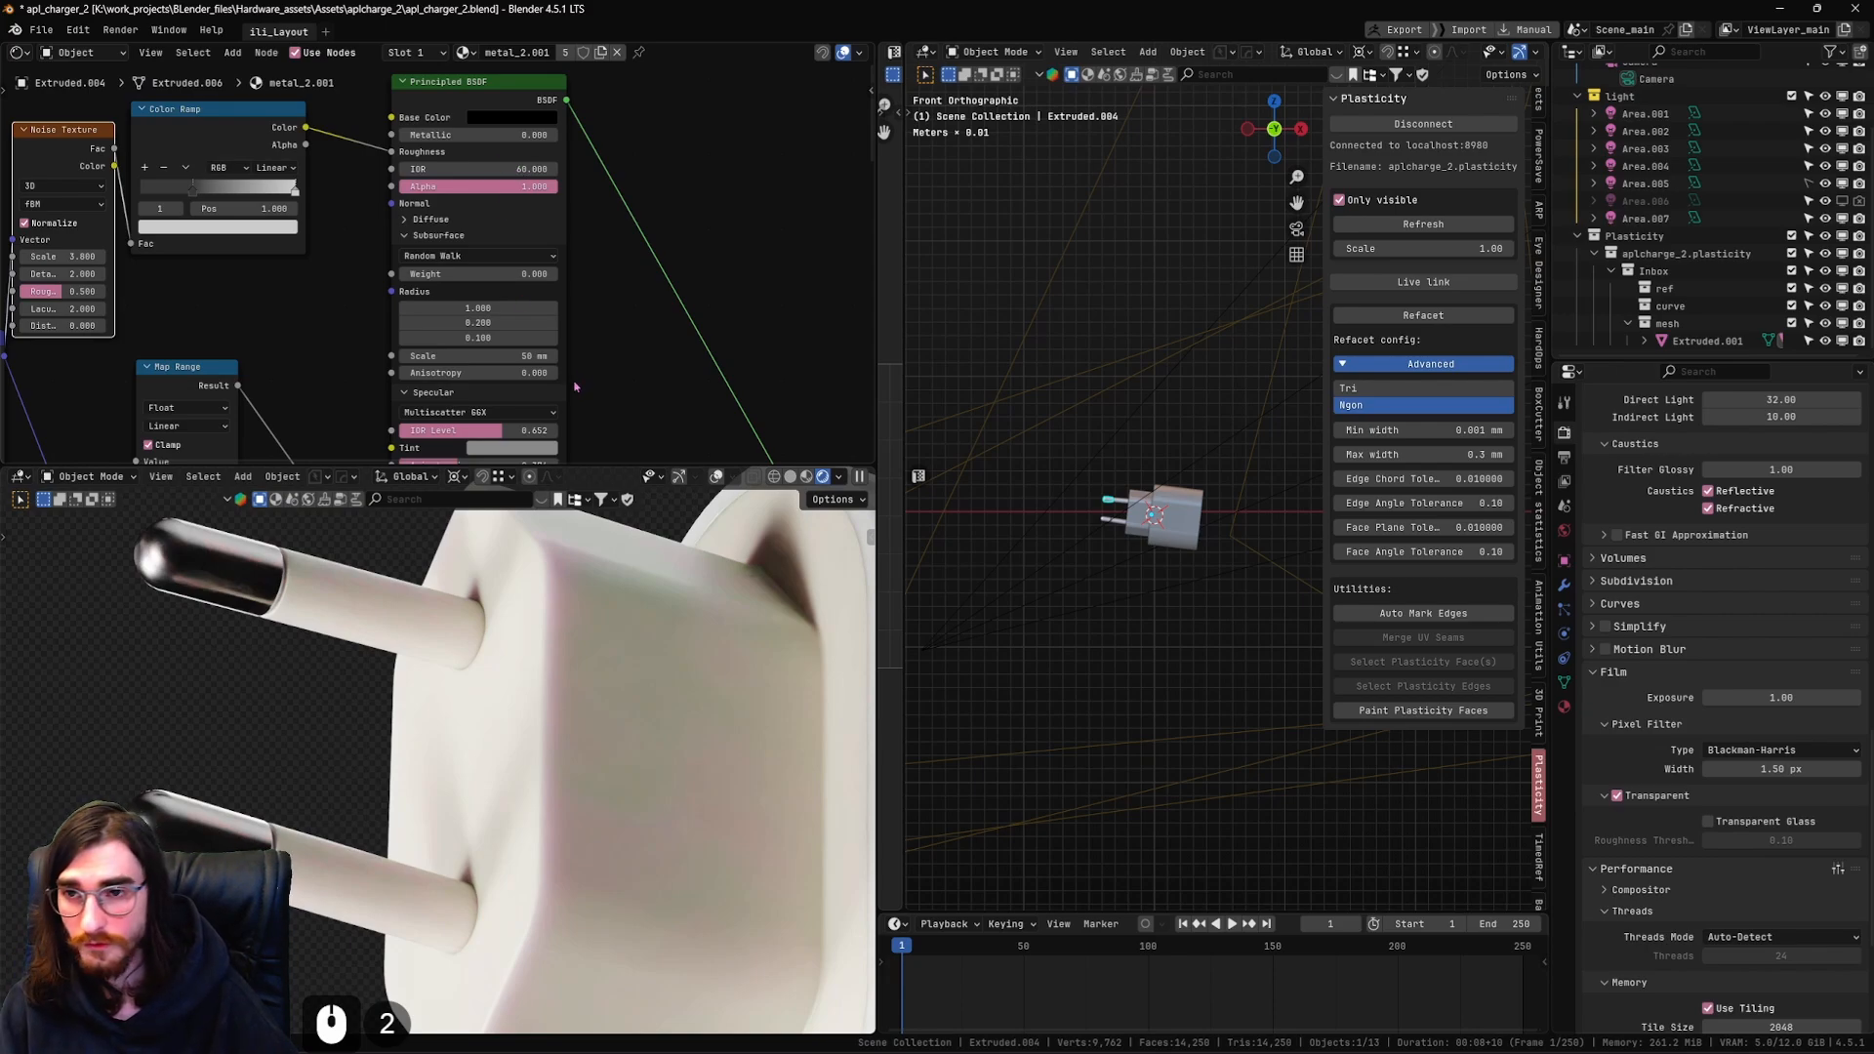
scroll(576, 387, "down", 3)
middle_click_drag(617, 385, 678, 370, "shift")
scroll(622, 218, "up", 8)
middle_click_drag(662, 177, 643, 320, "shift")
scroll(617, 313, "down", 3)
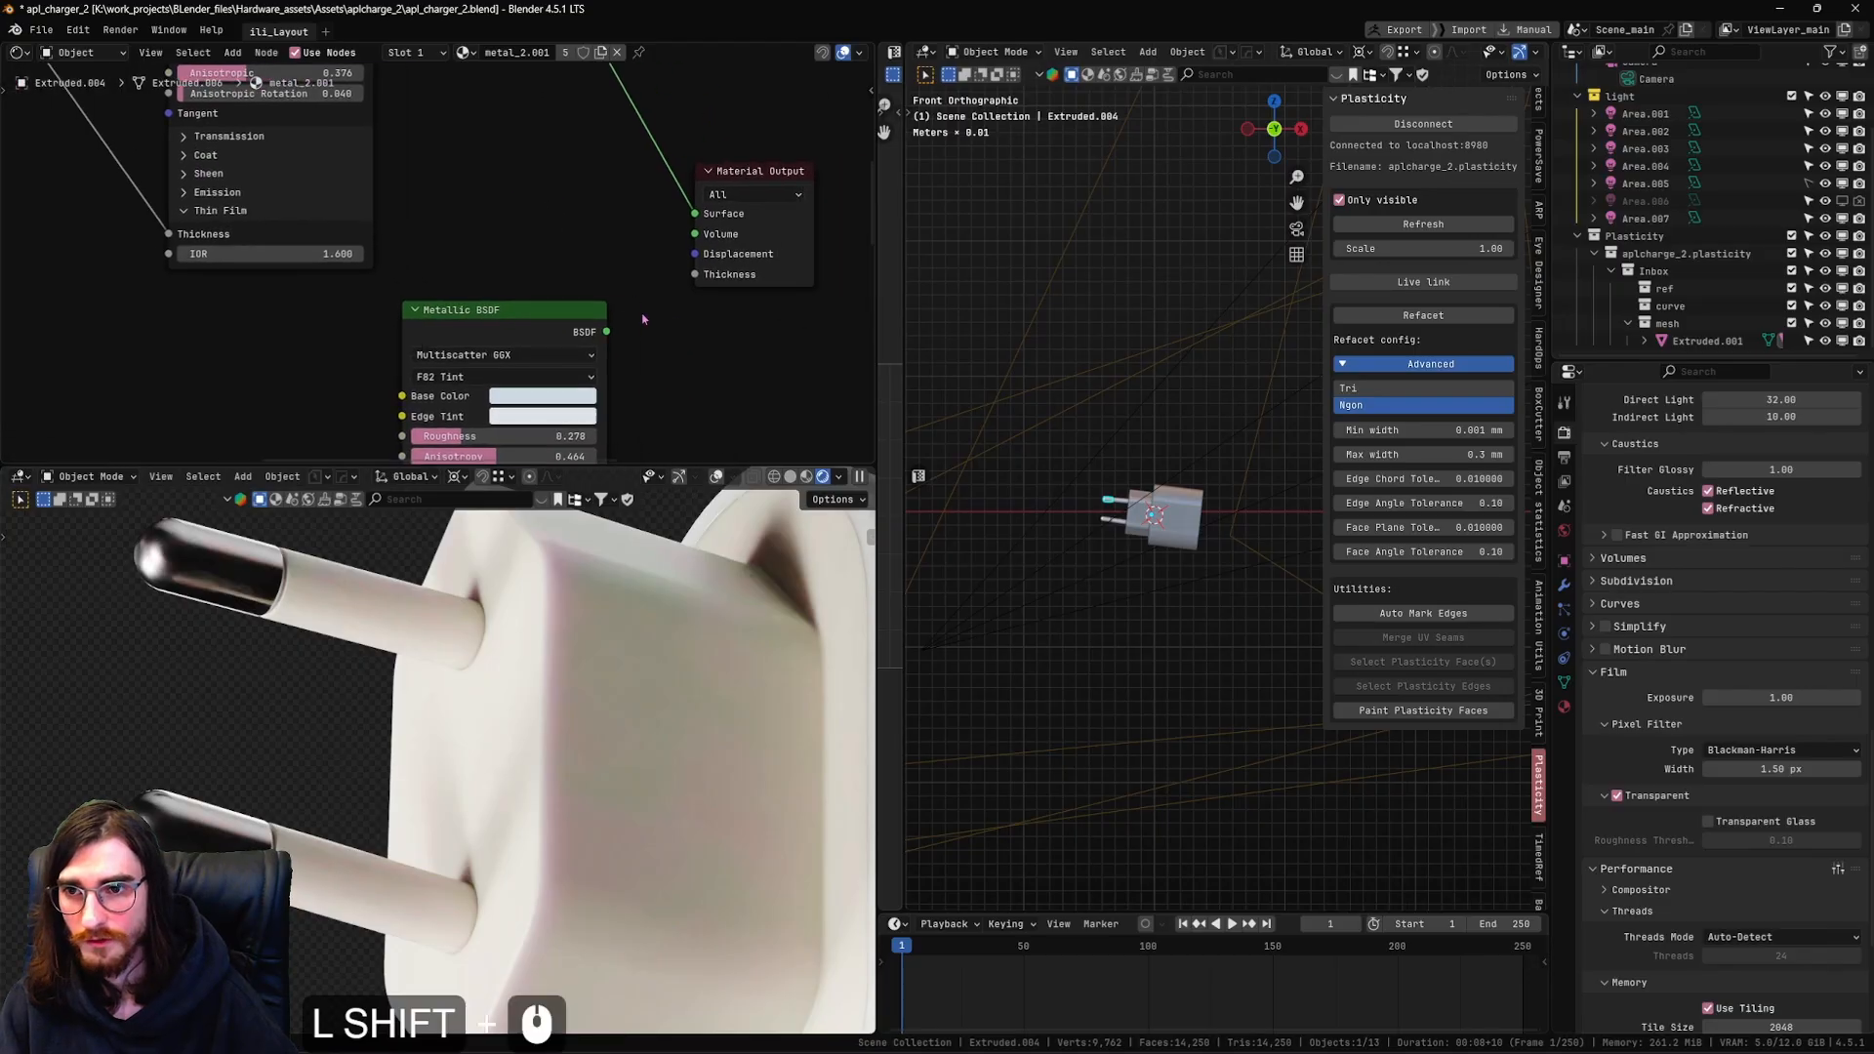
Connect the Metallic BSDF to the Material Output's surface and darken its edge tint to #242526
left_click_drag(606, 332, 688, 179)
left_click(557, 412)
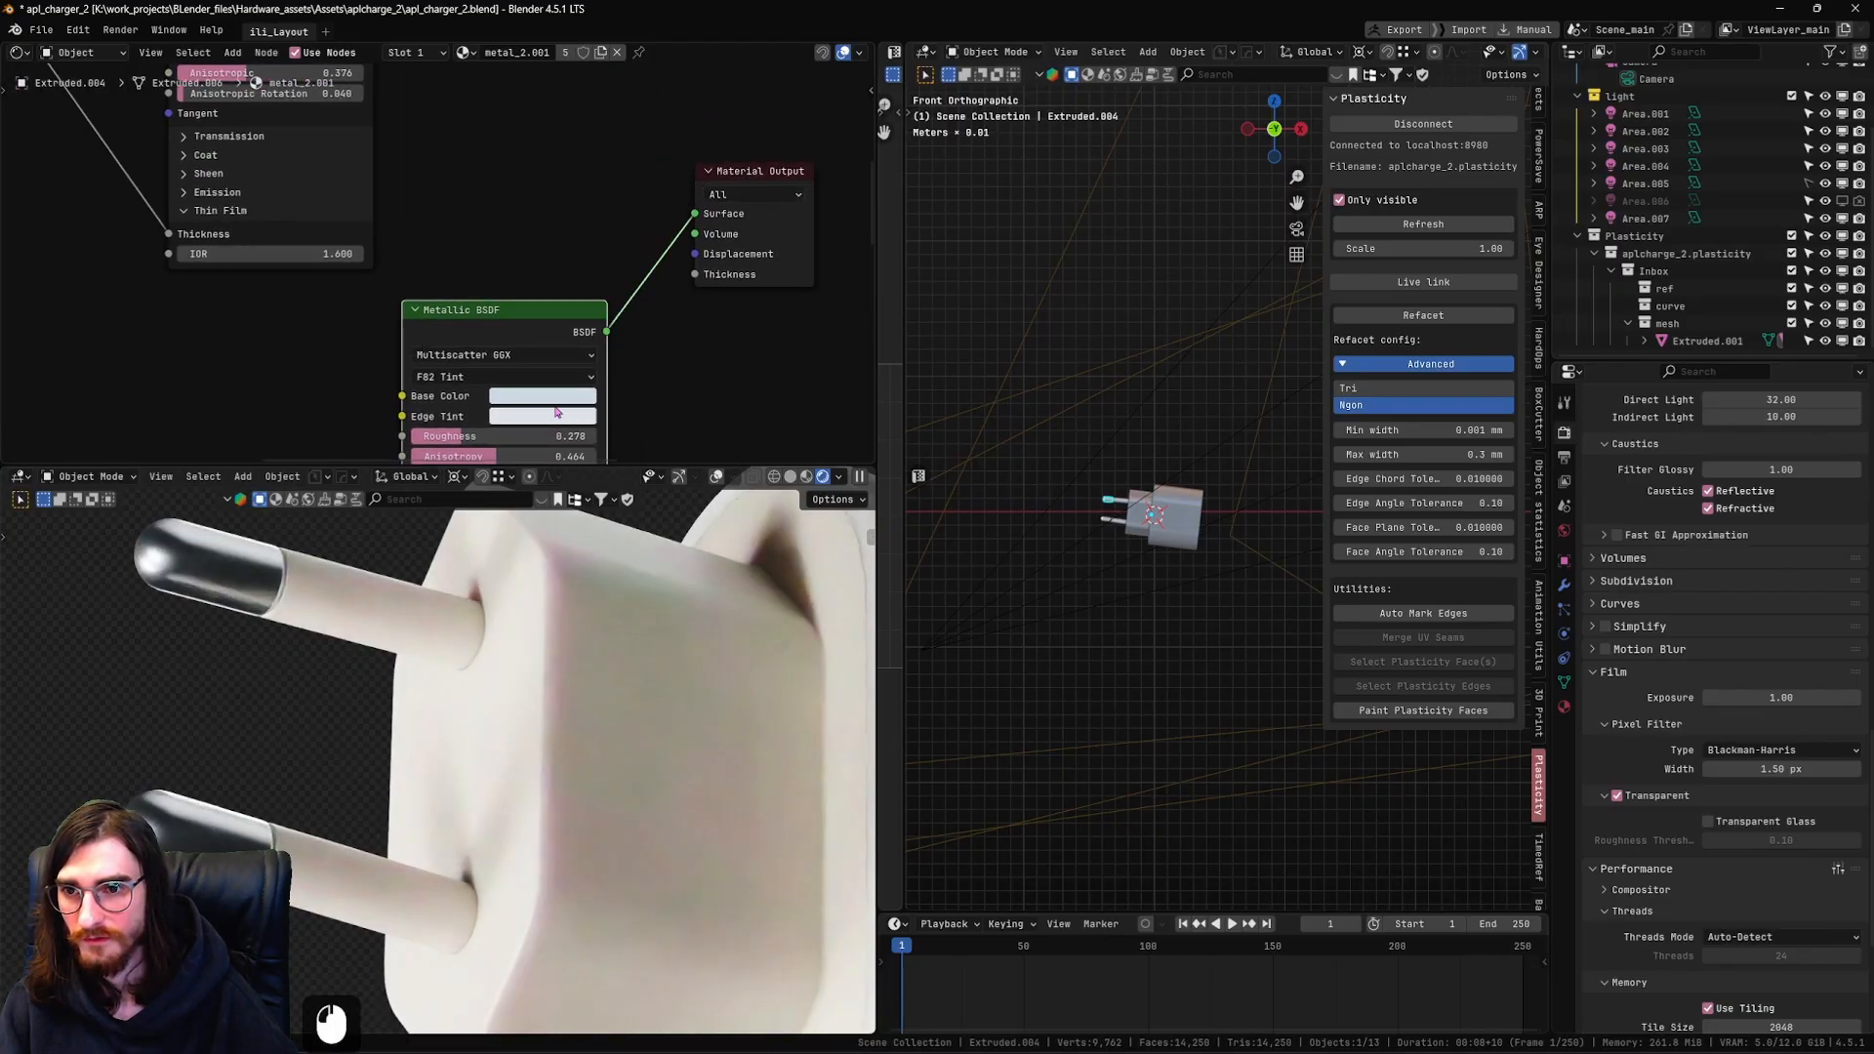
left_click(544, 414)
scroll(532, 236, "down", 5)
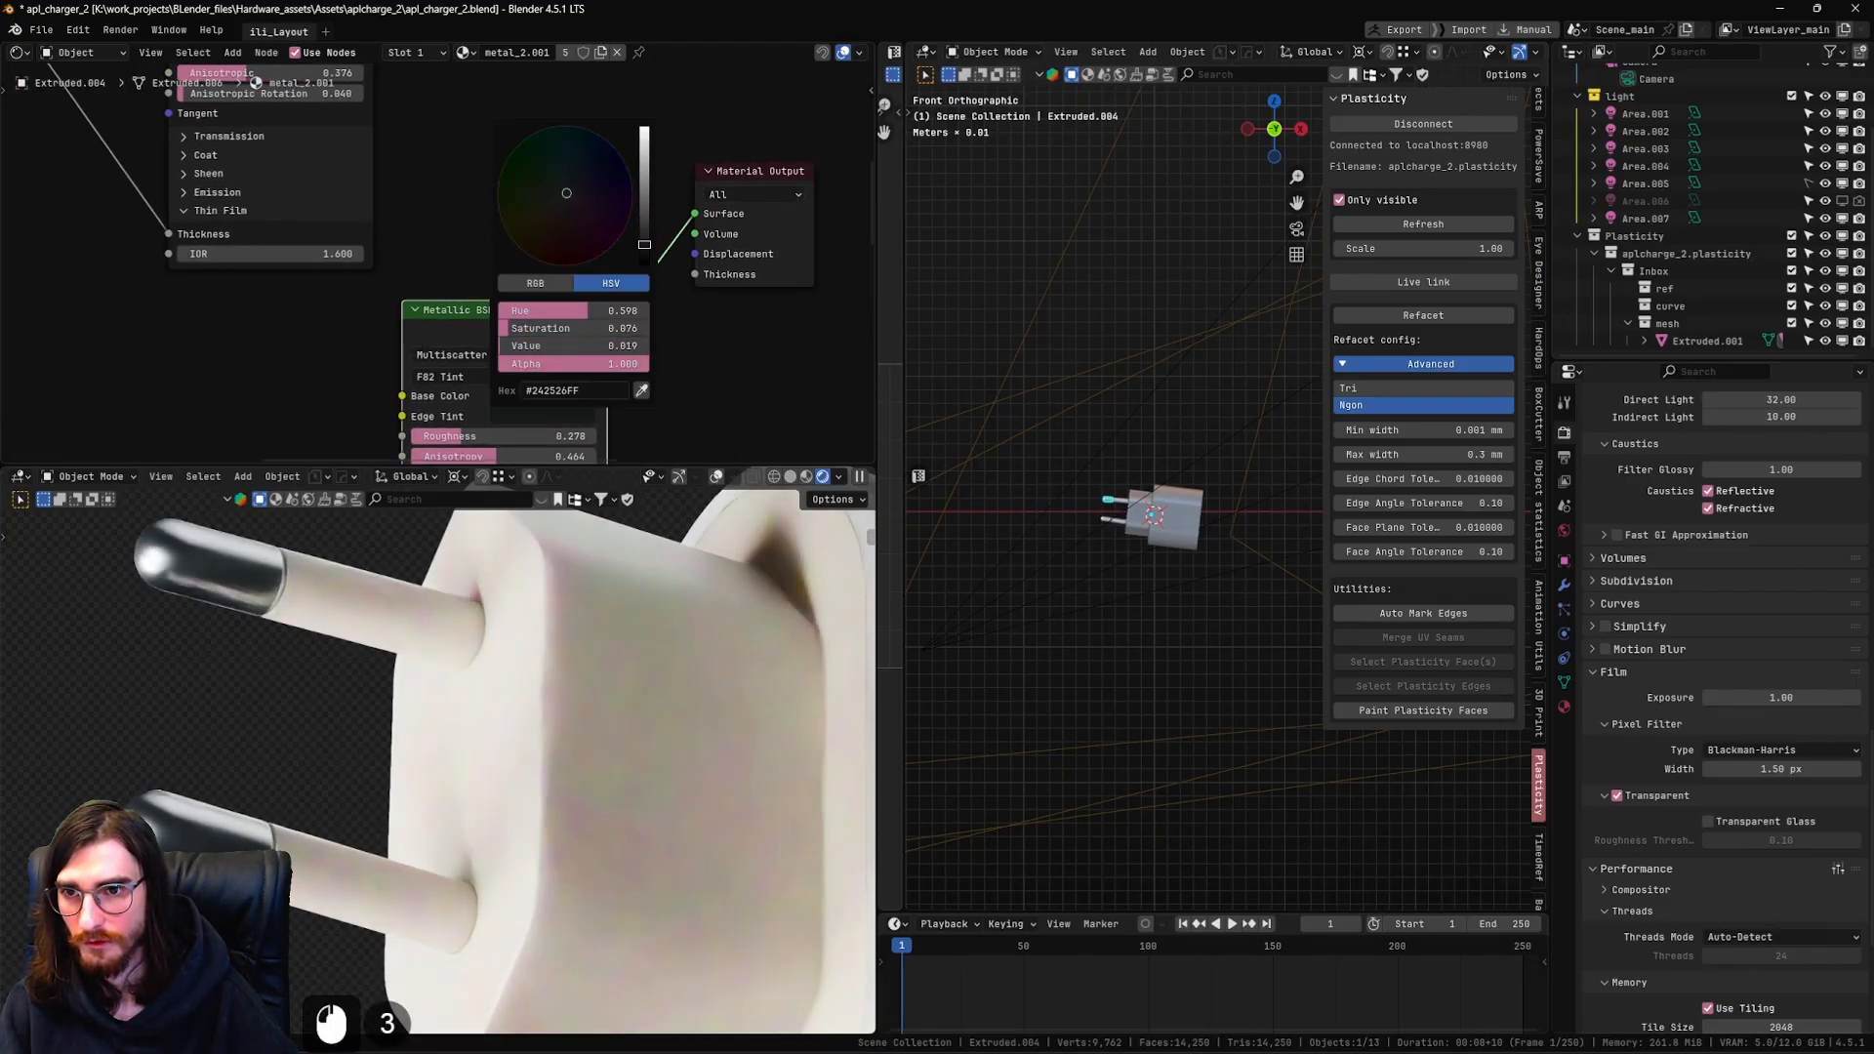
scroll(442, 313, "down", 5)
middle_click_drag(623, 365, 614, 244, "shift")
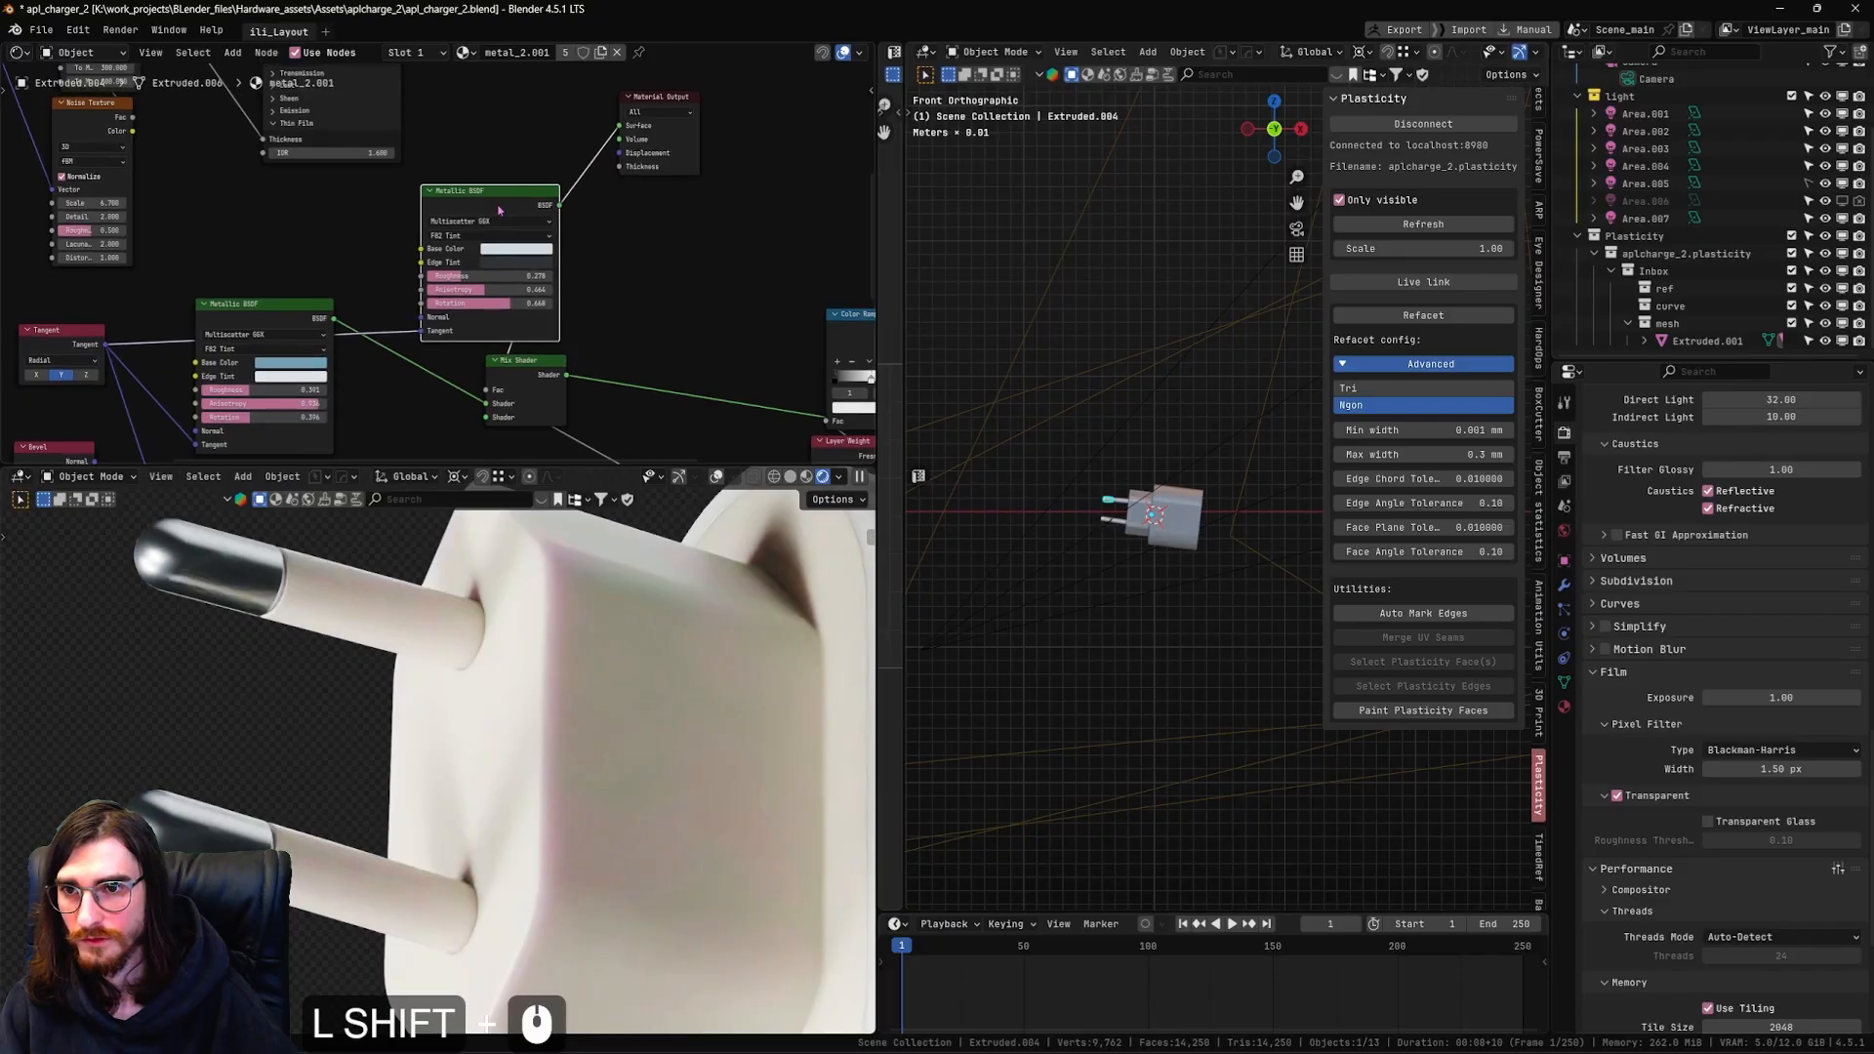
Move the Metallic BSDF node slightly up and darken its base color to a medium bluish gray
mouse_move(504, 201)
left_mouse_down()
mouse_move(369, 212)
mouse_move(502, 171)
left_mouse_up()
scroll(523, 195, "up", 4)
left_click(561, 203)
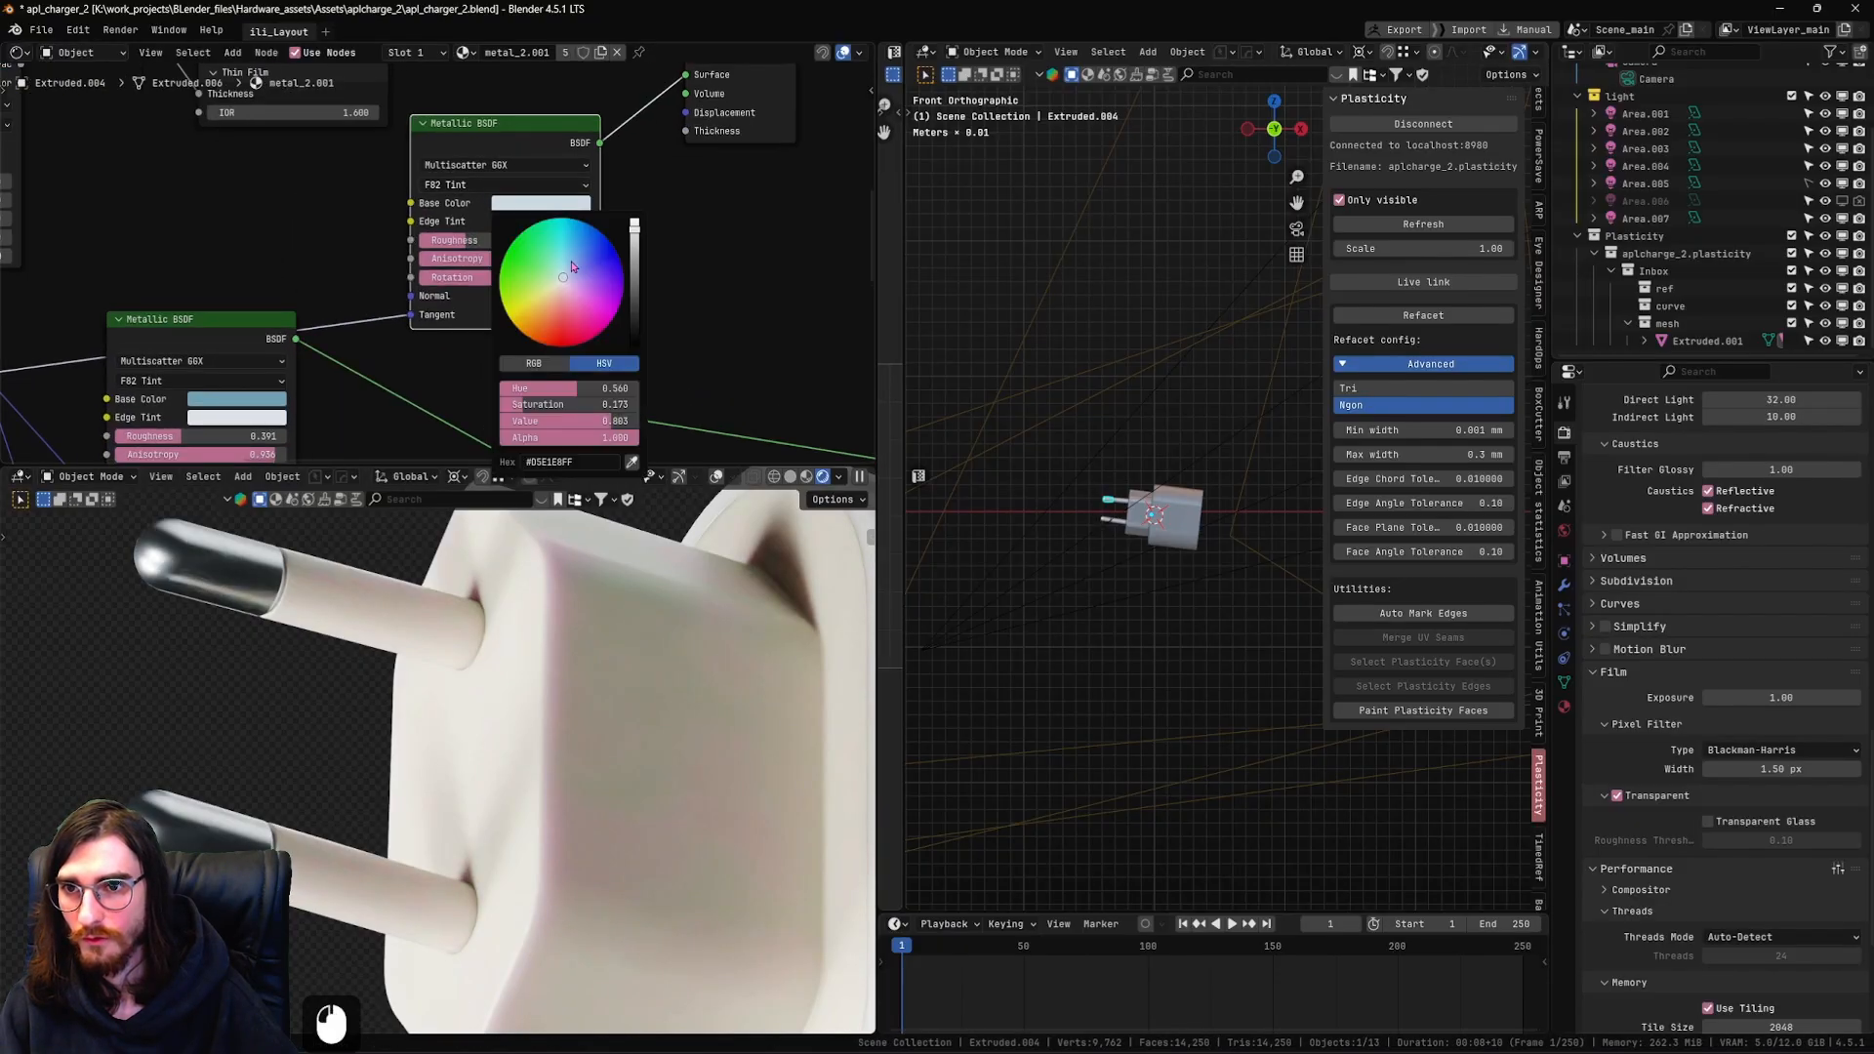
scroll(607, 315, "down", 10)
scroll(605, 313, "up", 3)
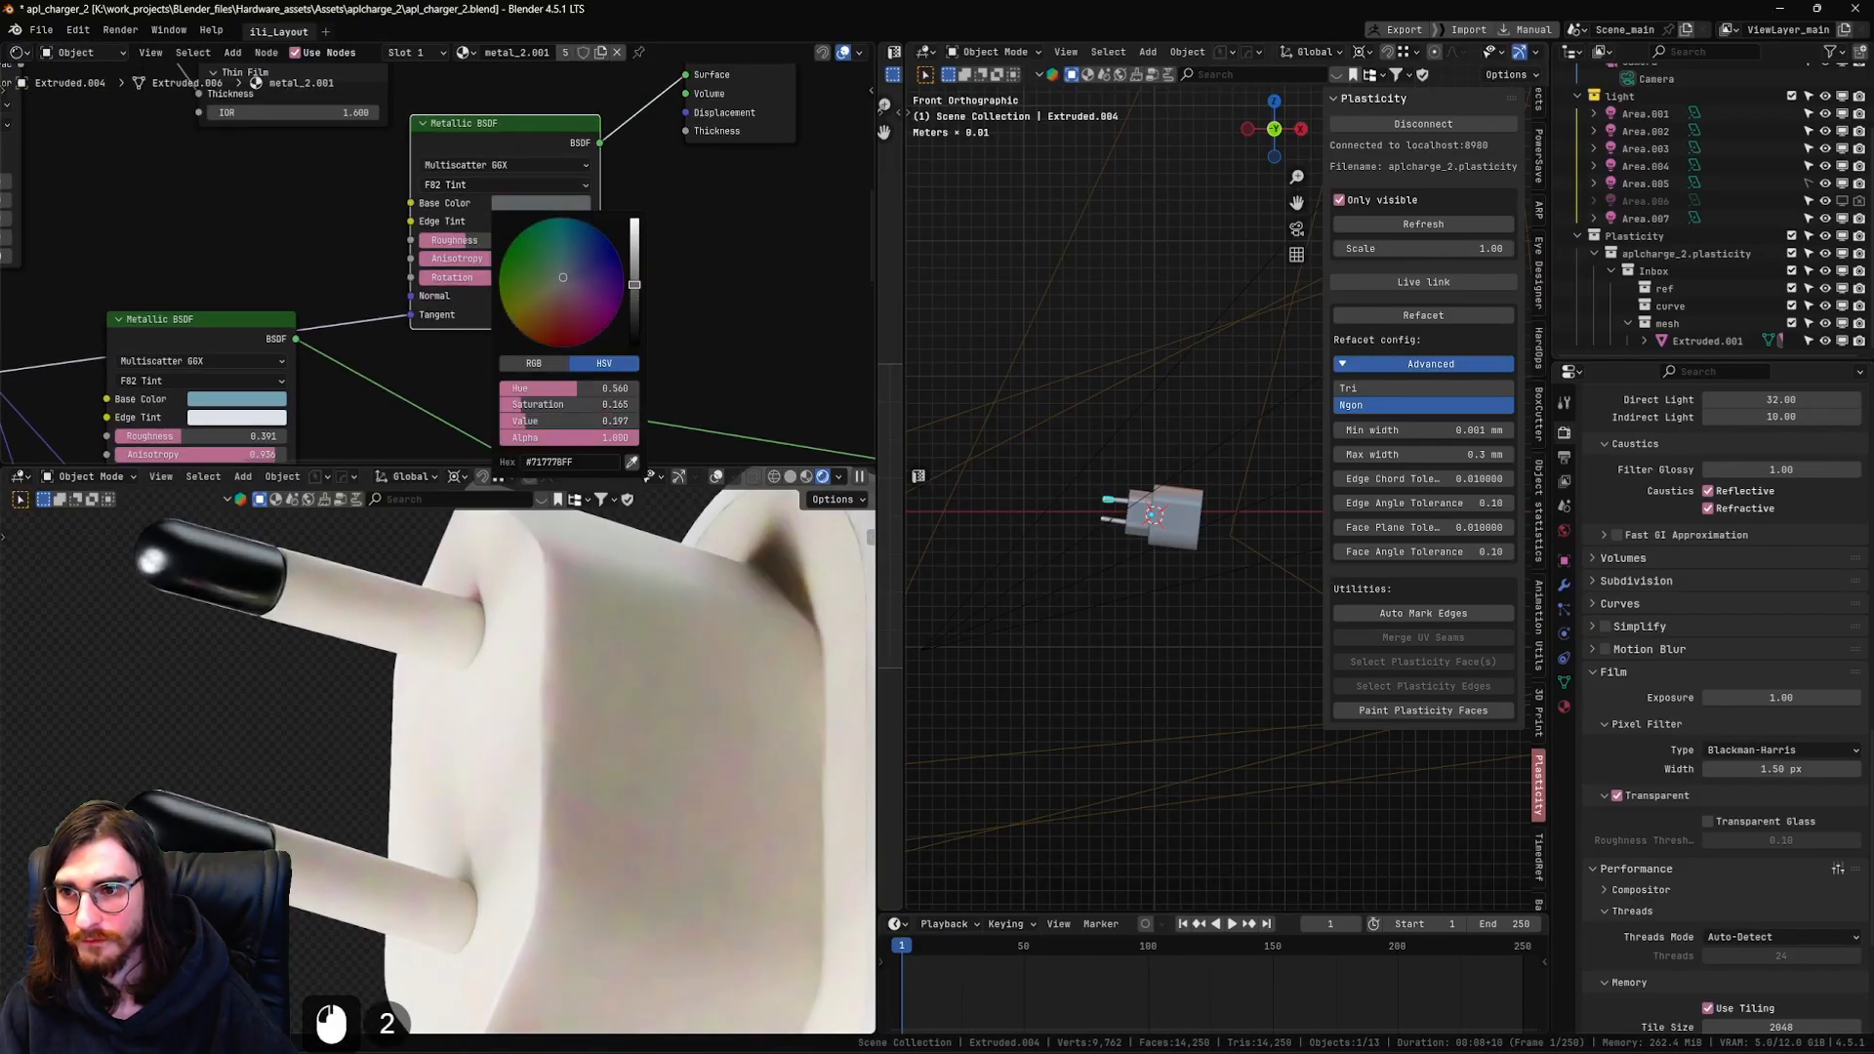
scroll(480, 604, "down", 6)
scroll(436, 264, "up", 3)
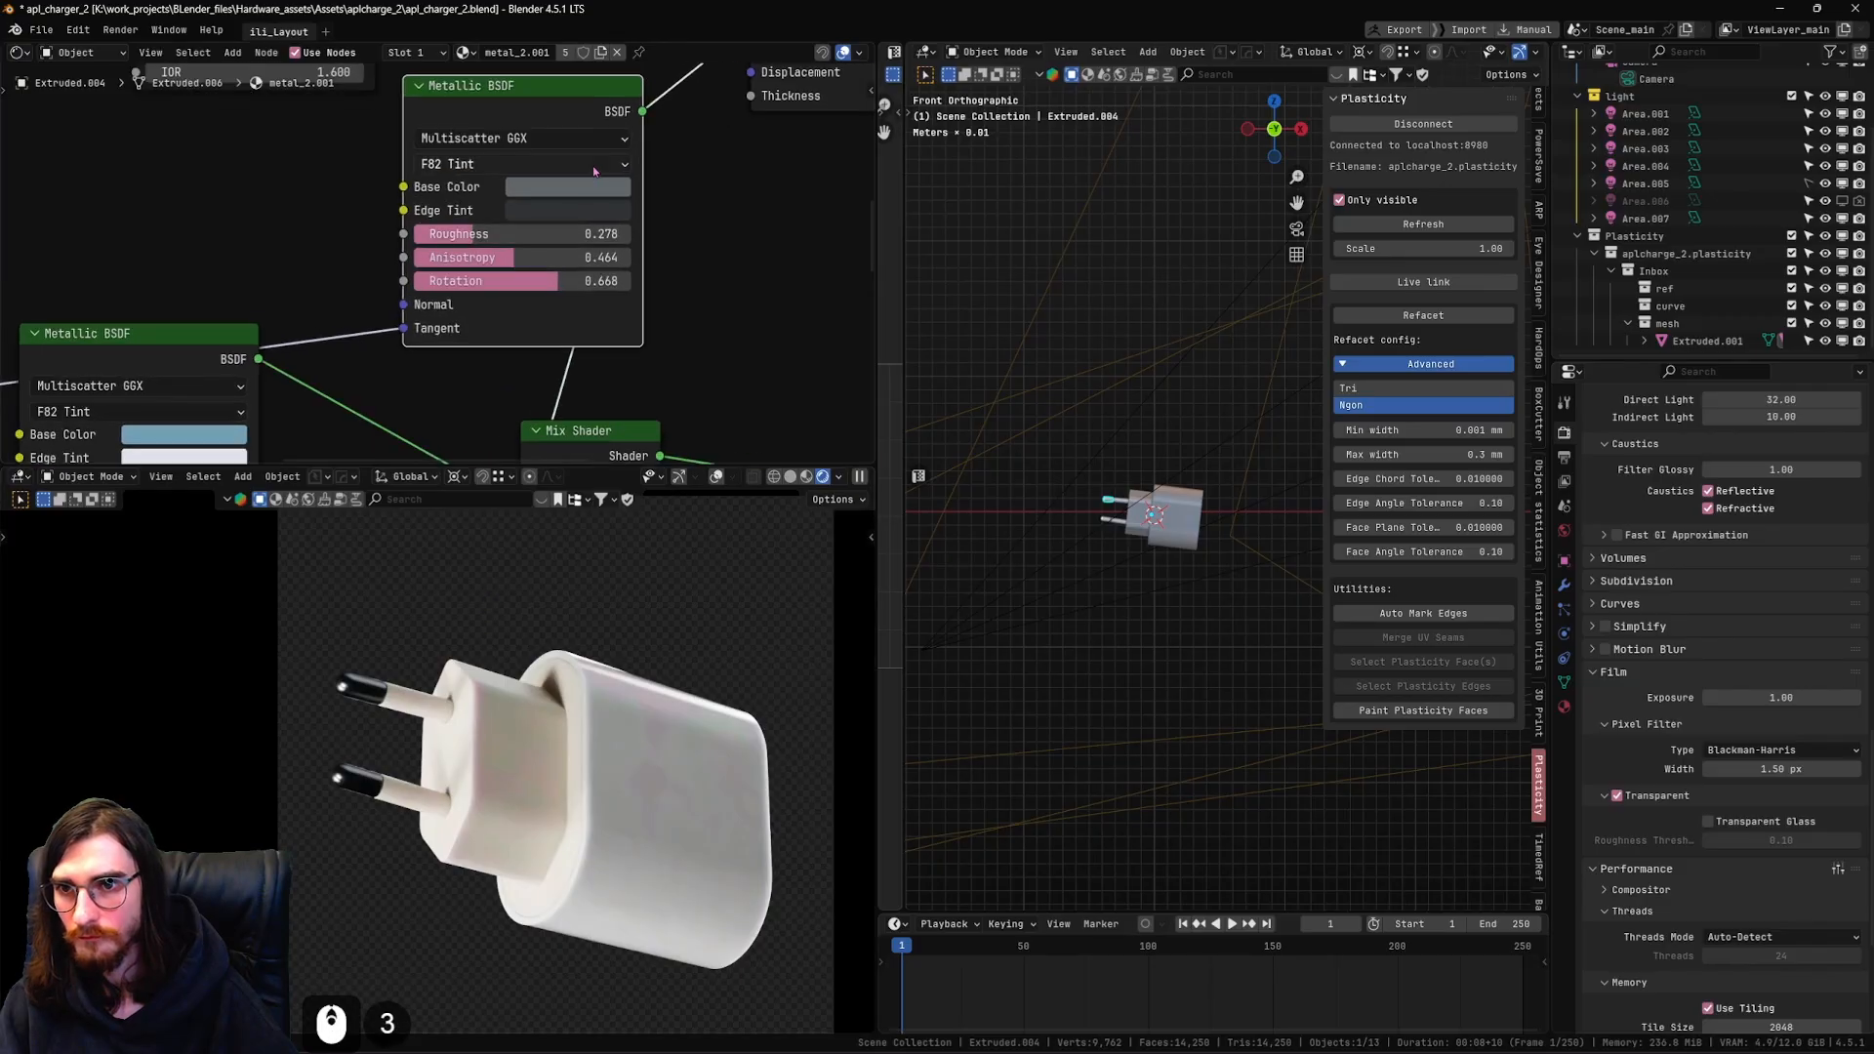
left_click(568, 187)
scroll(597, 293, "up", 2)
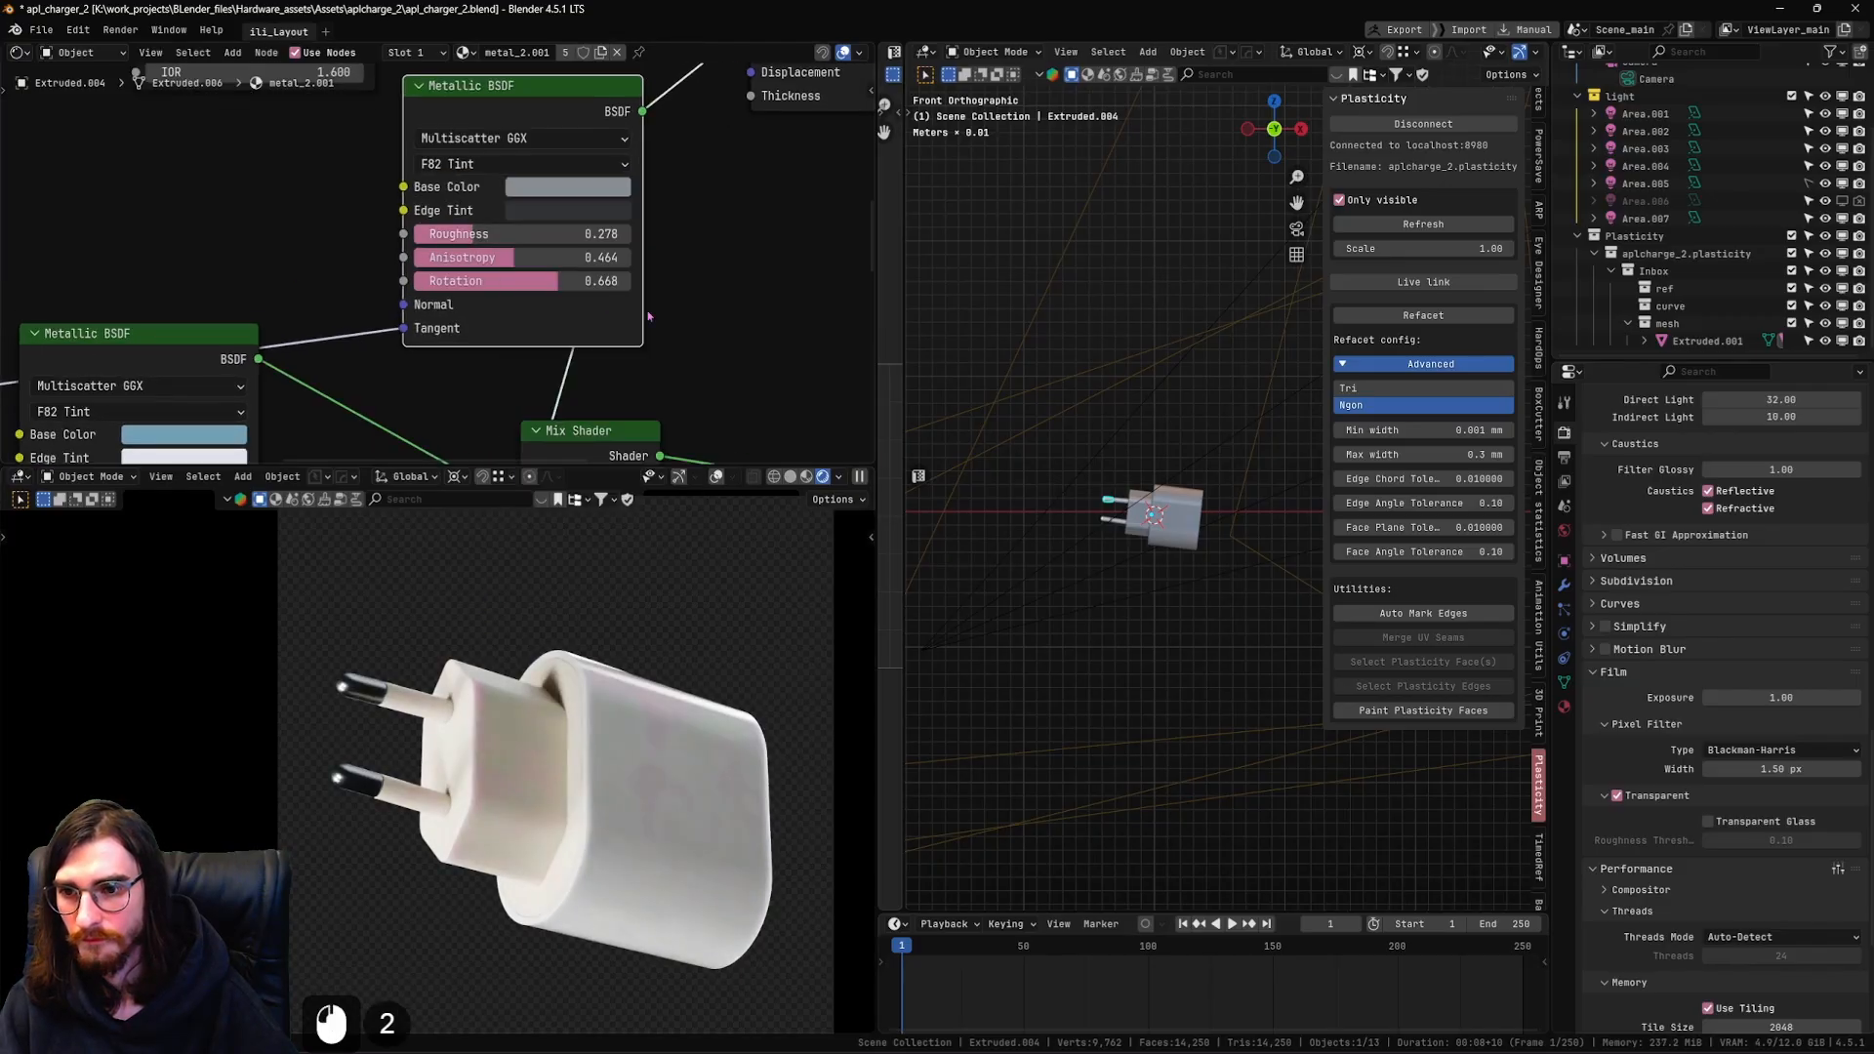
Reconnect the Principled BSDF to the Material Output's surface in place of the Metallic BSDF
scroll(636, 313, "down", 5)
middle_click_drag(673, 278, 582, 458, "shift")
scroll(388, 214, "down", 1)
scroll(474, 325, "down", 3)
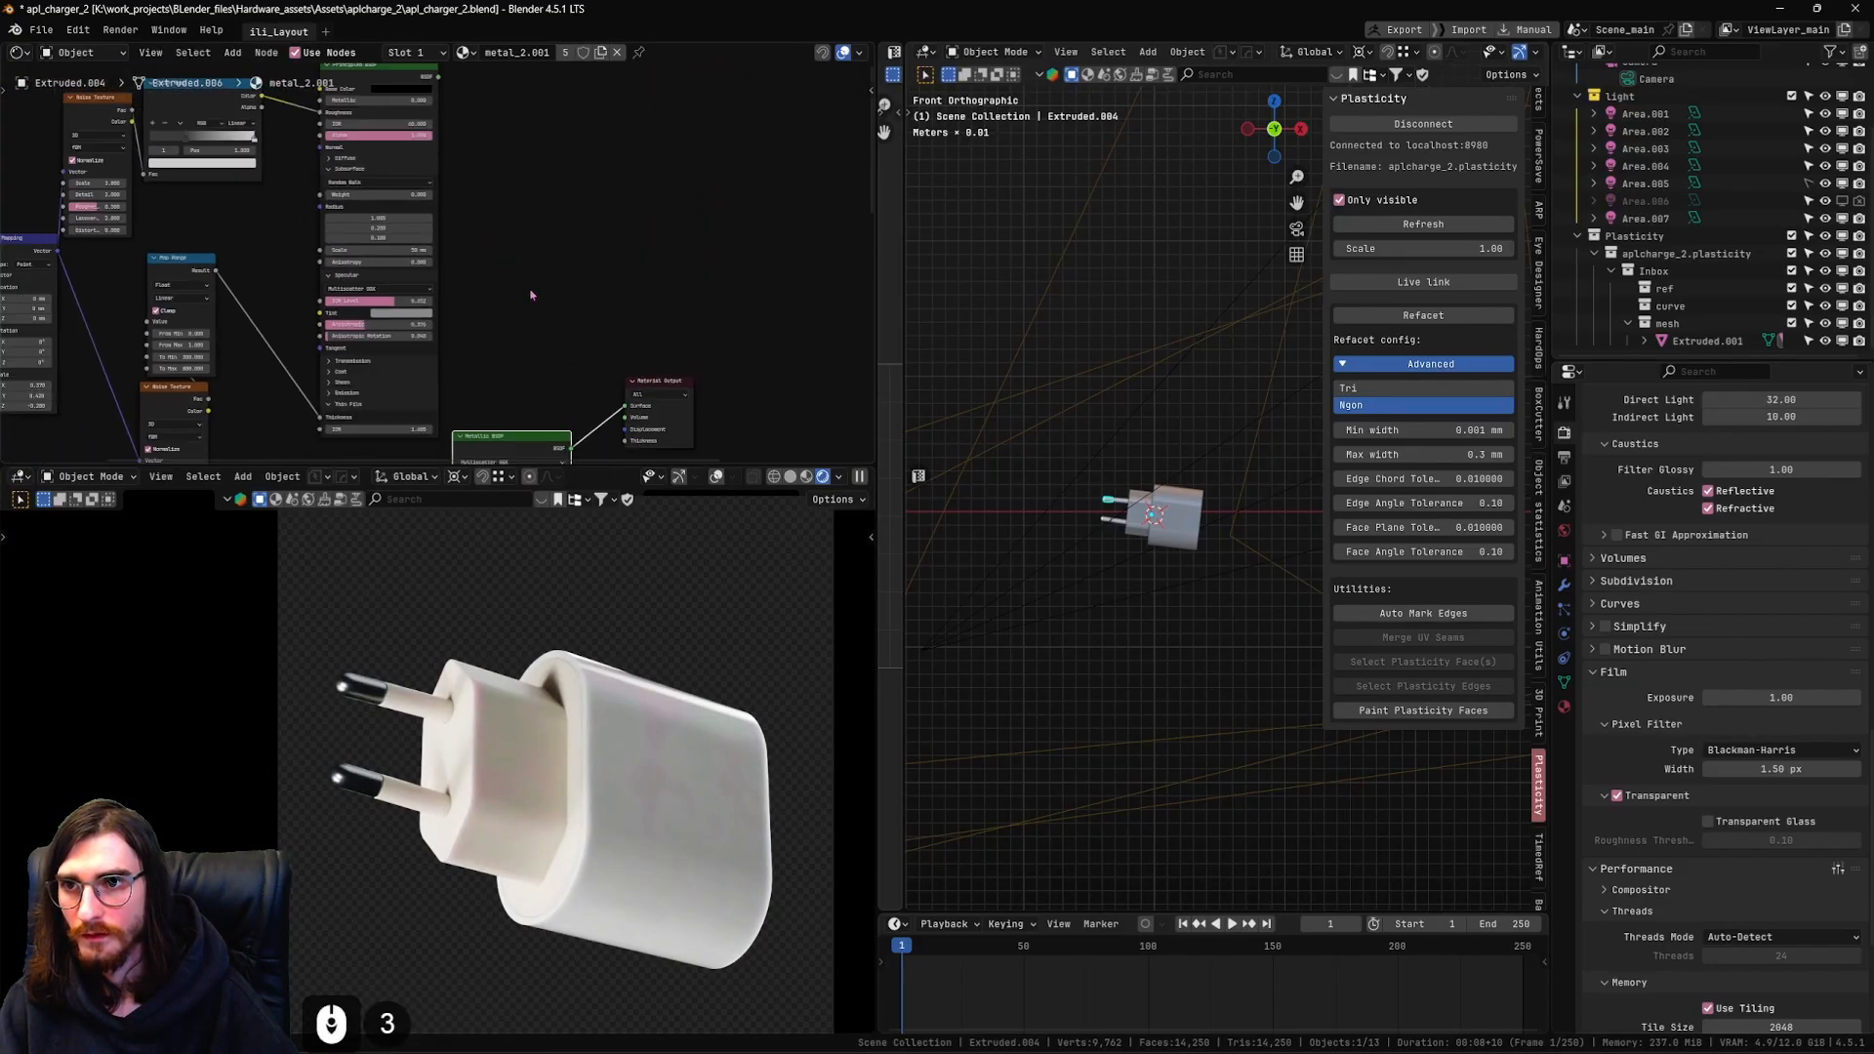
left_click(436, 75)
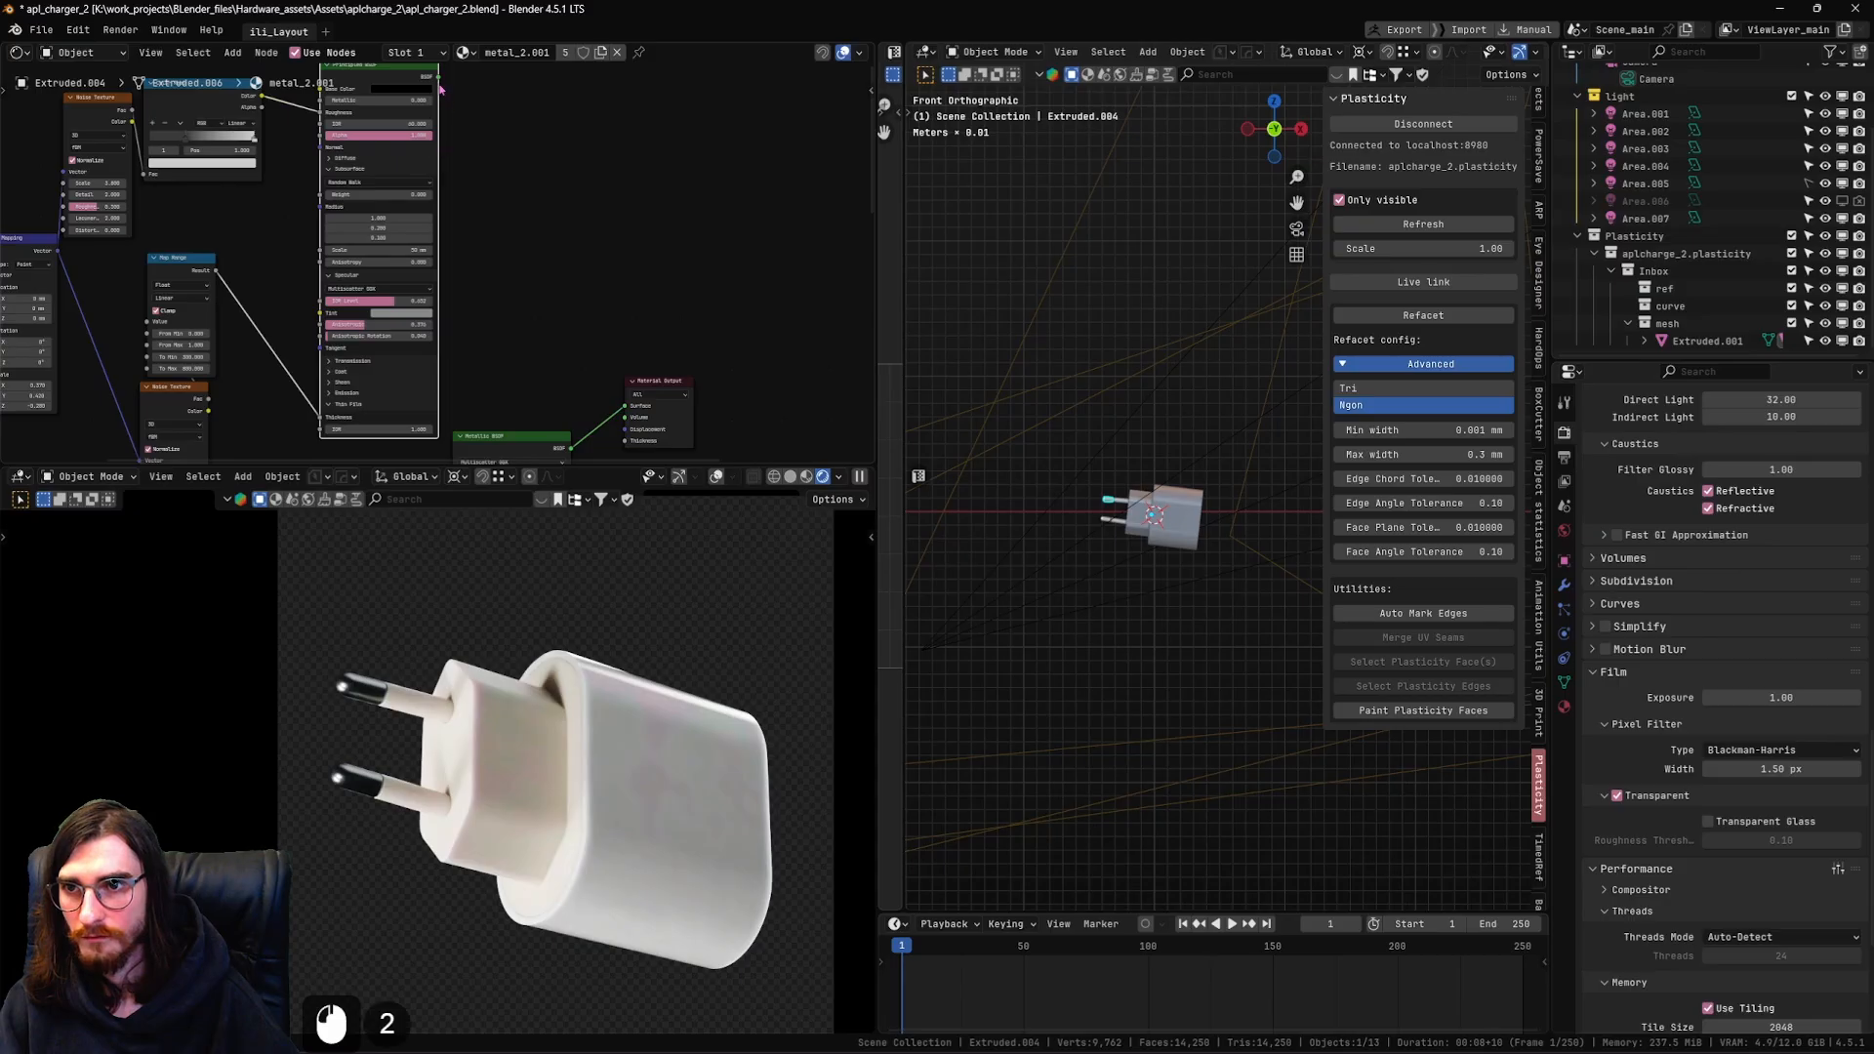
middle_click_drag(520, 386, 582, 290, "shift")
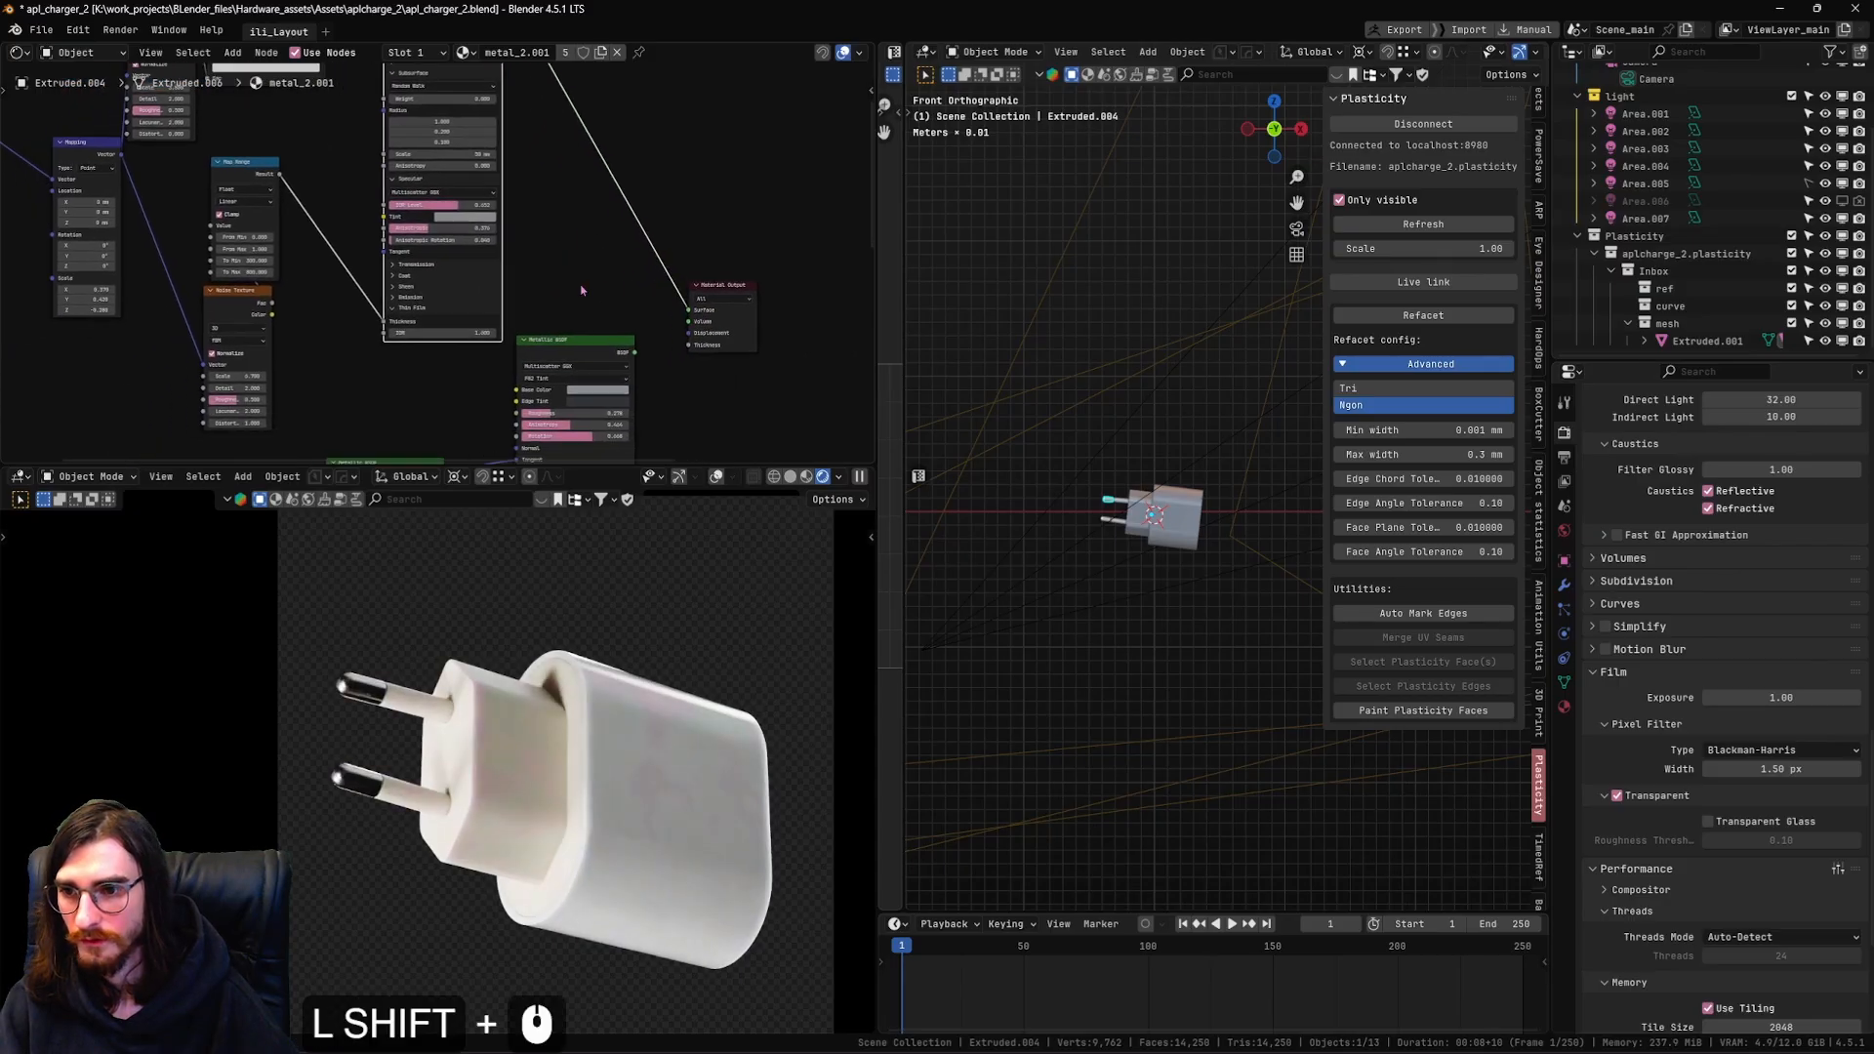
Look over the metal node tree around the Principled BSDF, the Metallic BSDF and the Material Output
scroll(621, 195, "up", 9)
middle_click_drag(620, 127, 624, 297, "shift")
scroll(671, 186, "up", 2)
mouse_move(670, 181)
middle_mouse_down("shift")
mouse_move(666, 306)
mouse_move(657, 214)
middle_mouse_up("shift")
scroll(657, 293, "down", 5)
middle_click_drag(657, 451, 590, 268, "shift")
scroll(581, 234, "down", 2)
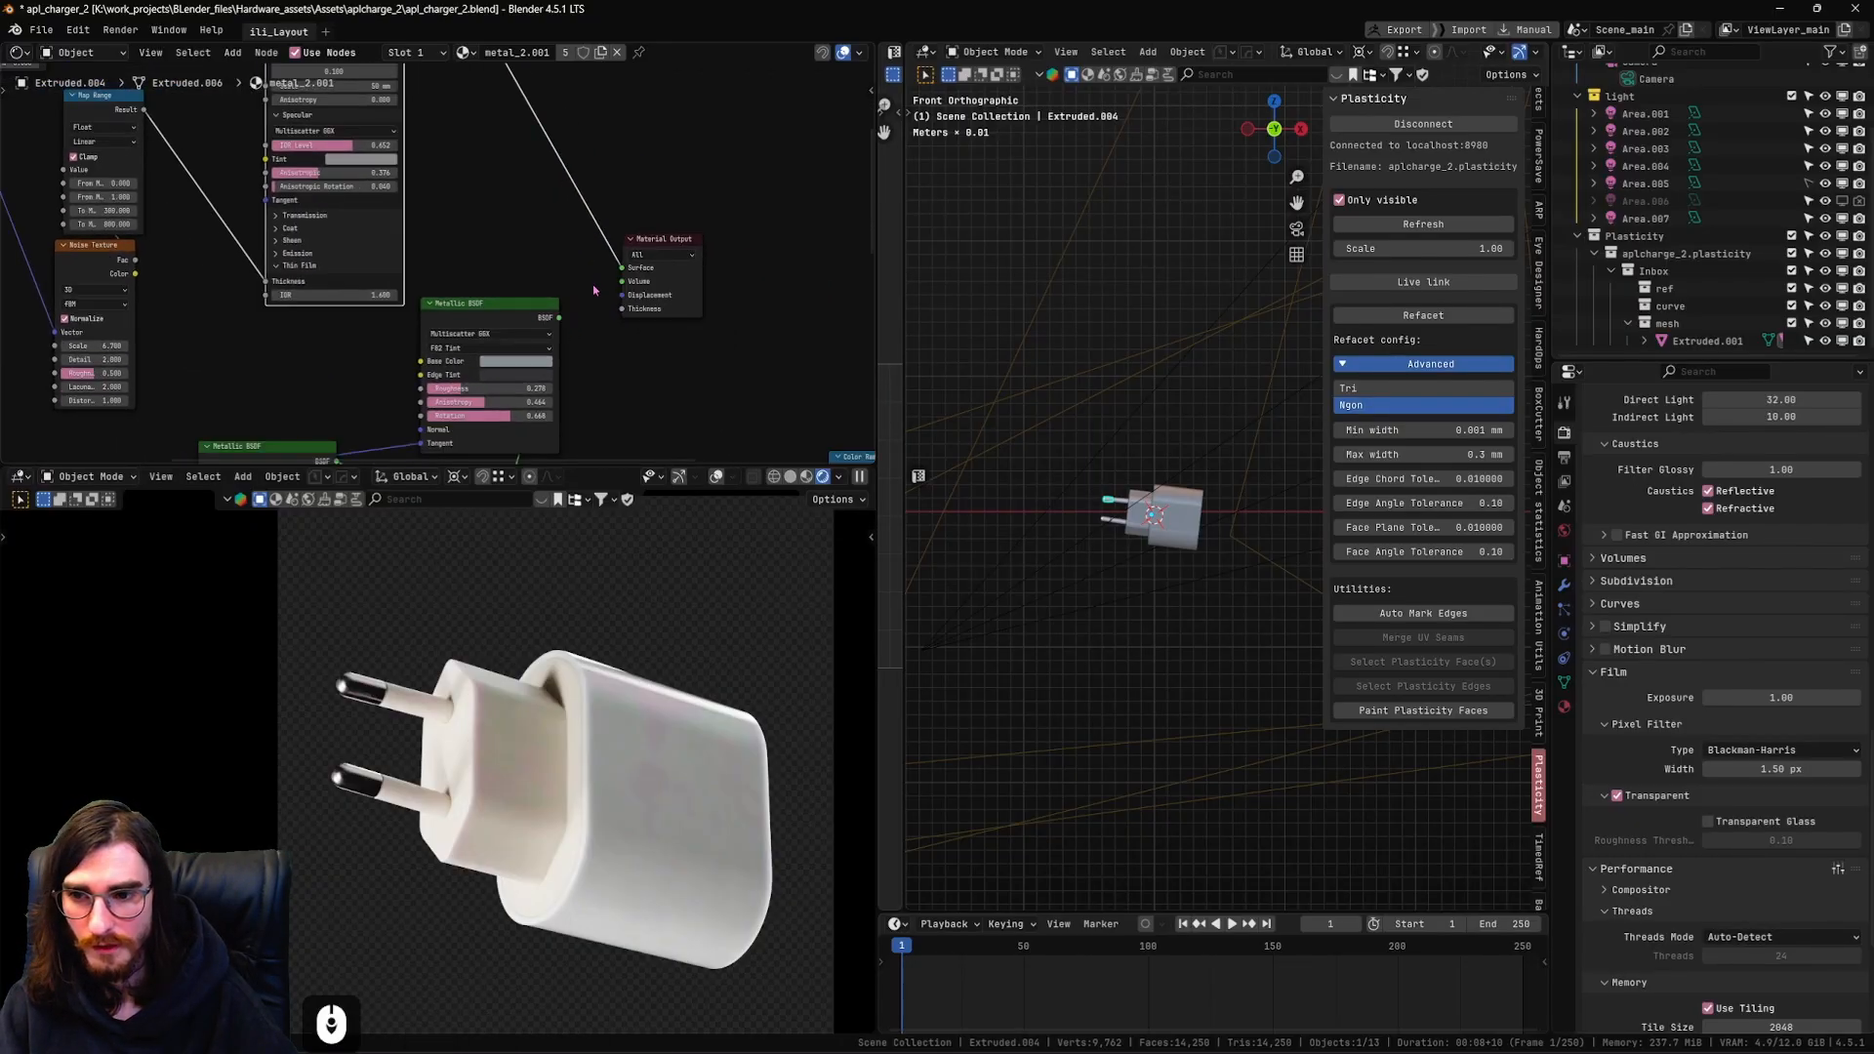
Select the charger body and set its plastic material's base color to the bluish gray #A5B1C4, checking it in the render view
left_click(605, 723)
scroll(493, 230, "up", 5)
scroll(635, 180, "down", 4)
middle_click_drag(678, 180, 641, 289, "shift")
scroll(527, 224, "up", 4)
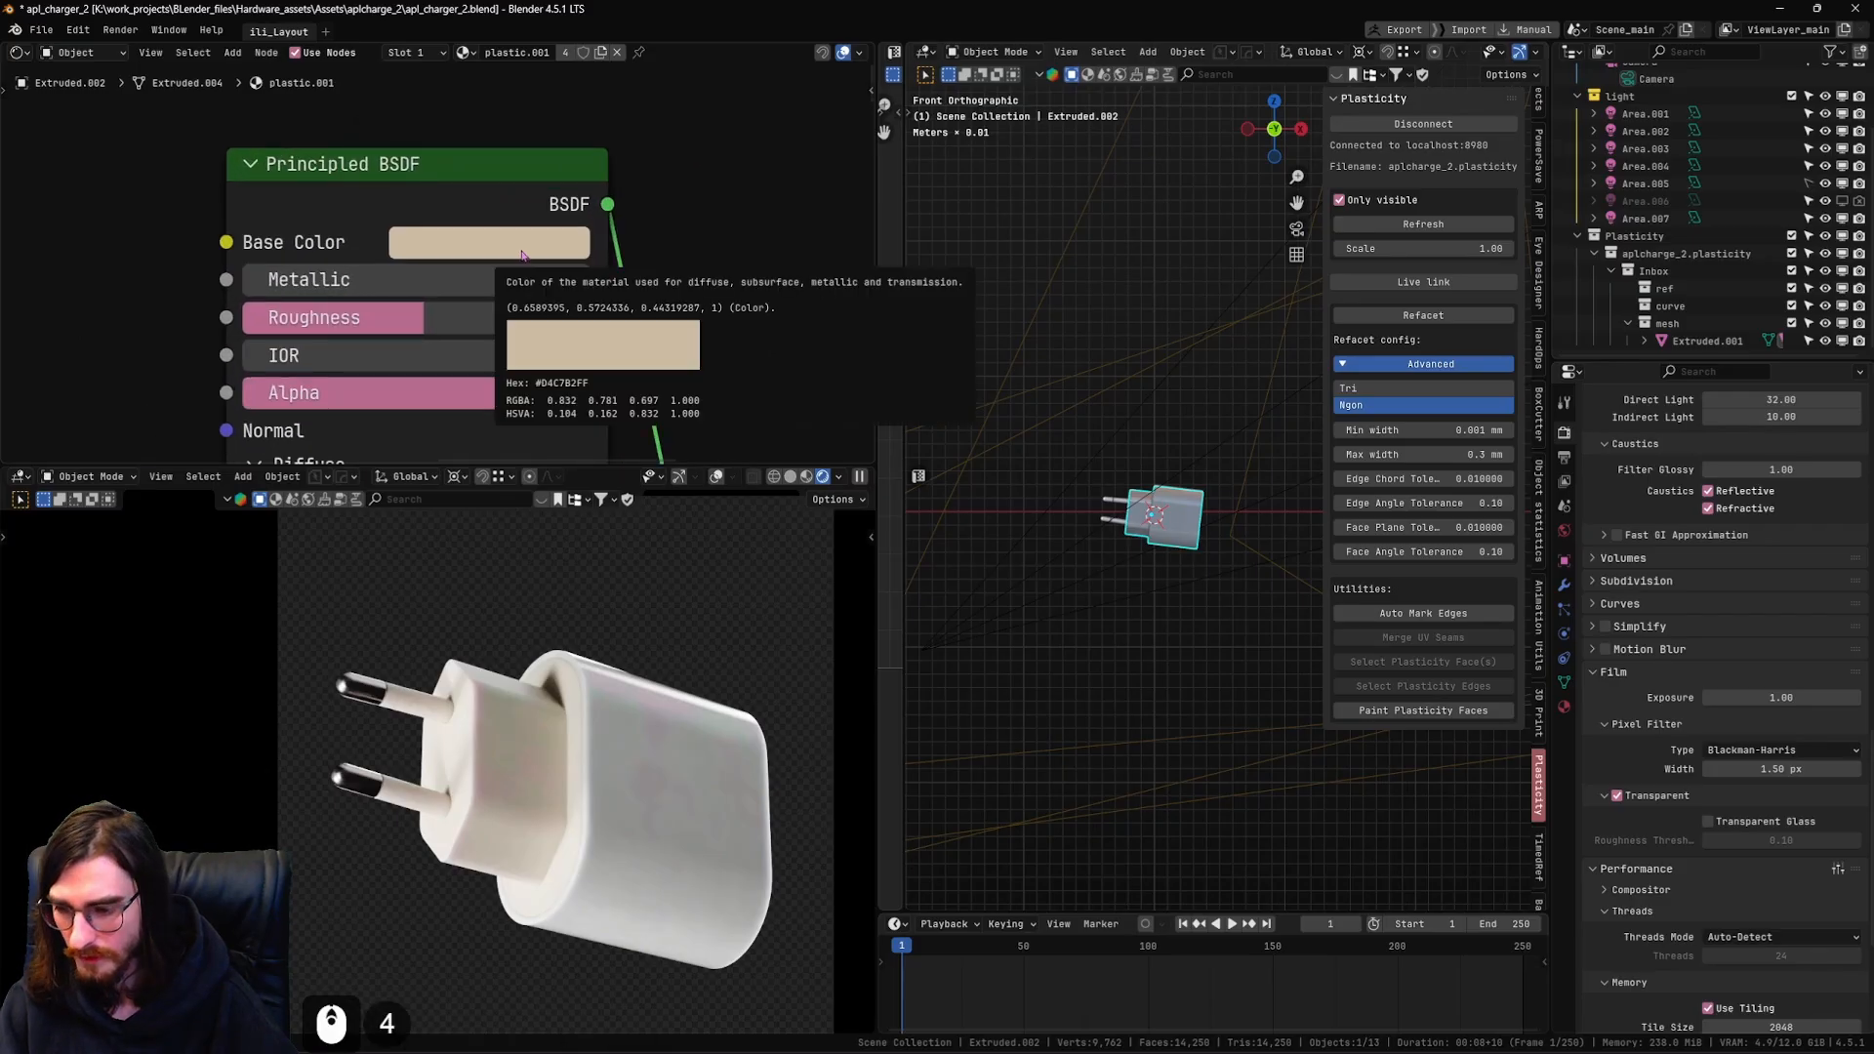
left_click(523, 256)
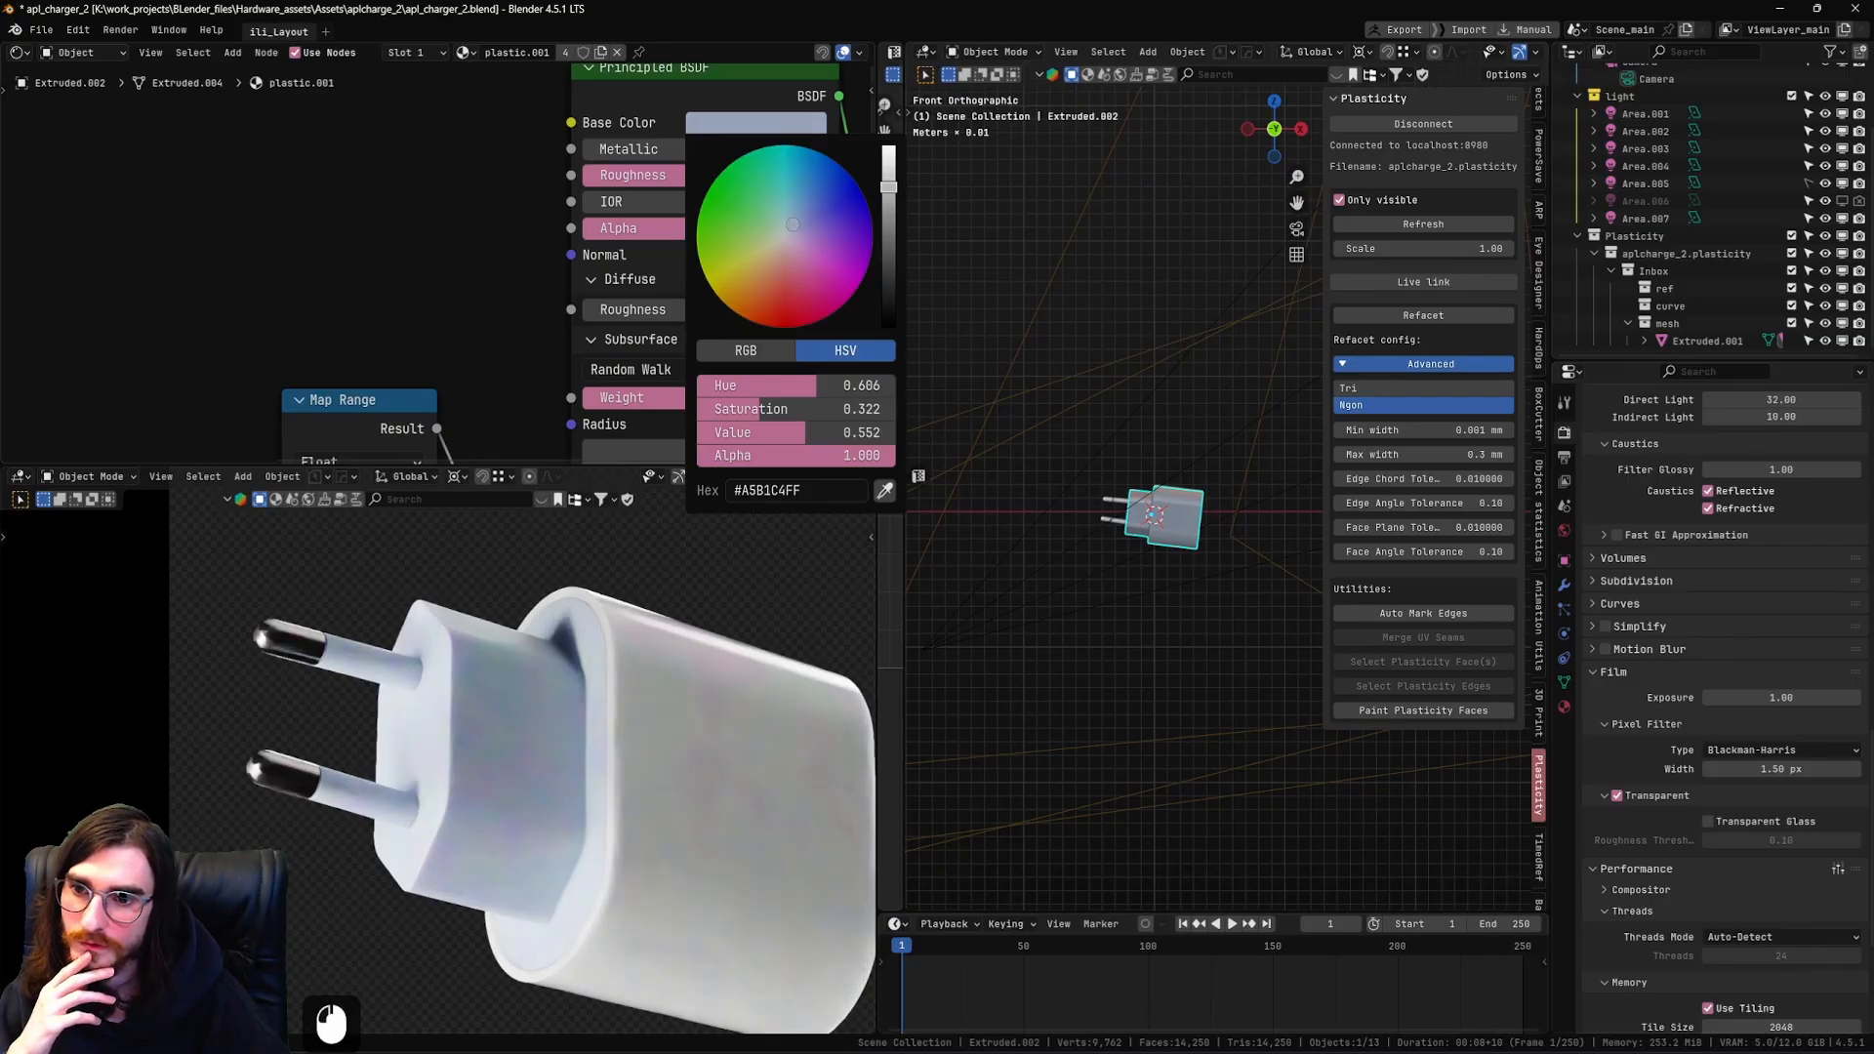
scroll(453, 242, "down", 2)
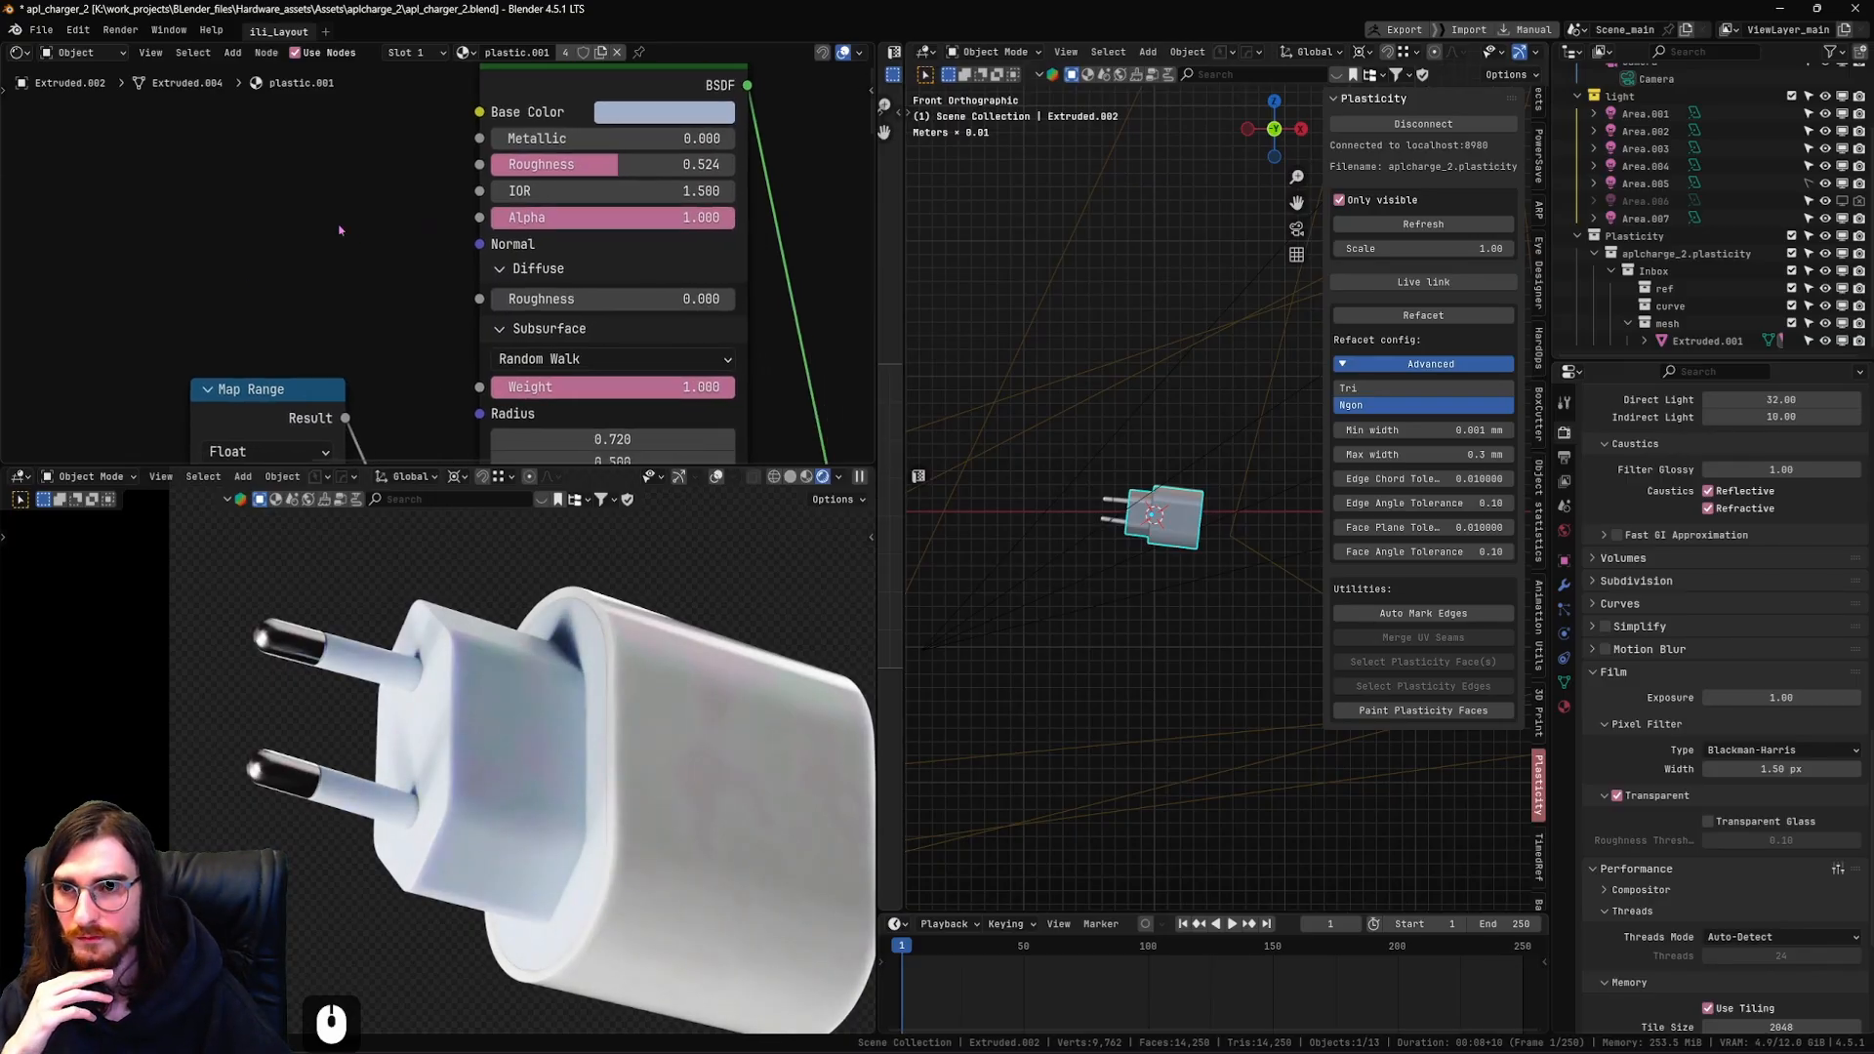
scroll(611, 722, "down", 3)
scroll(613, 775, "up", 2)
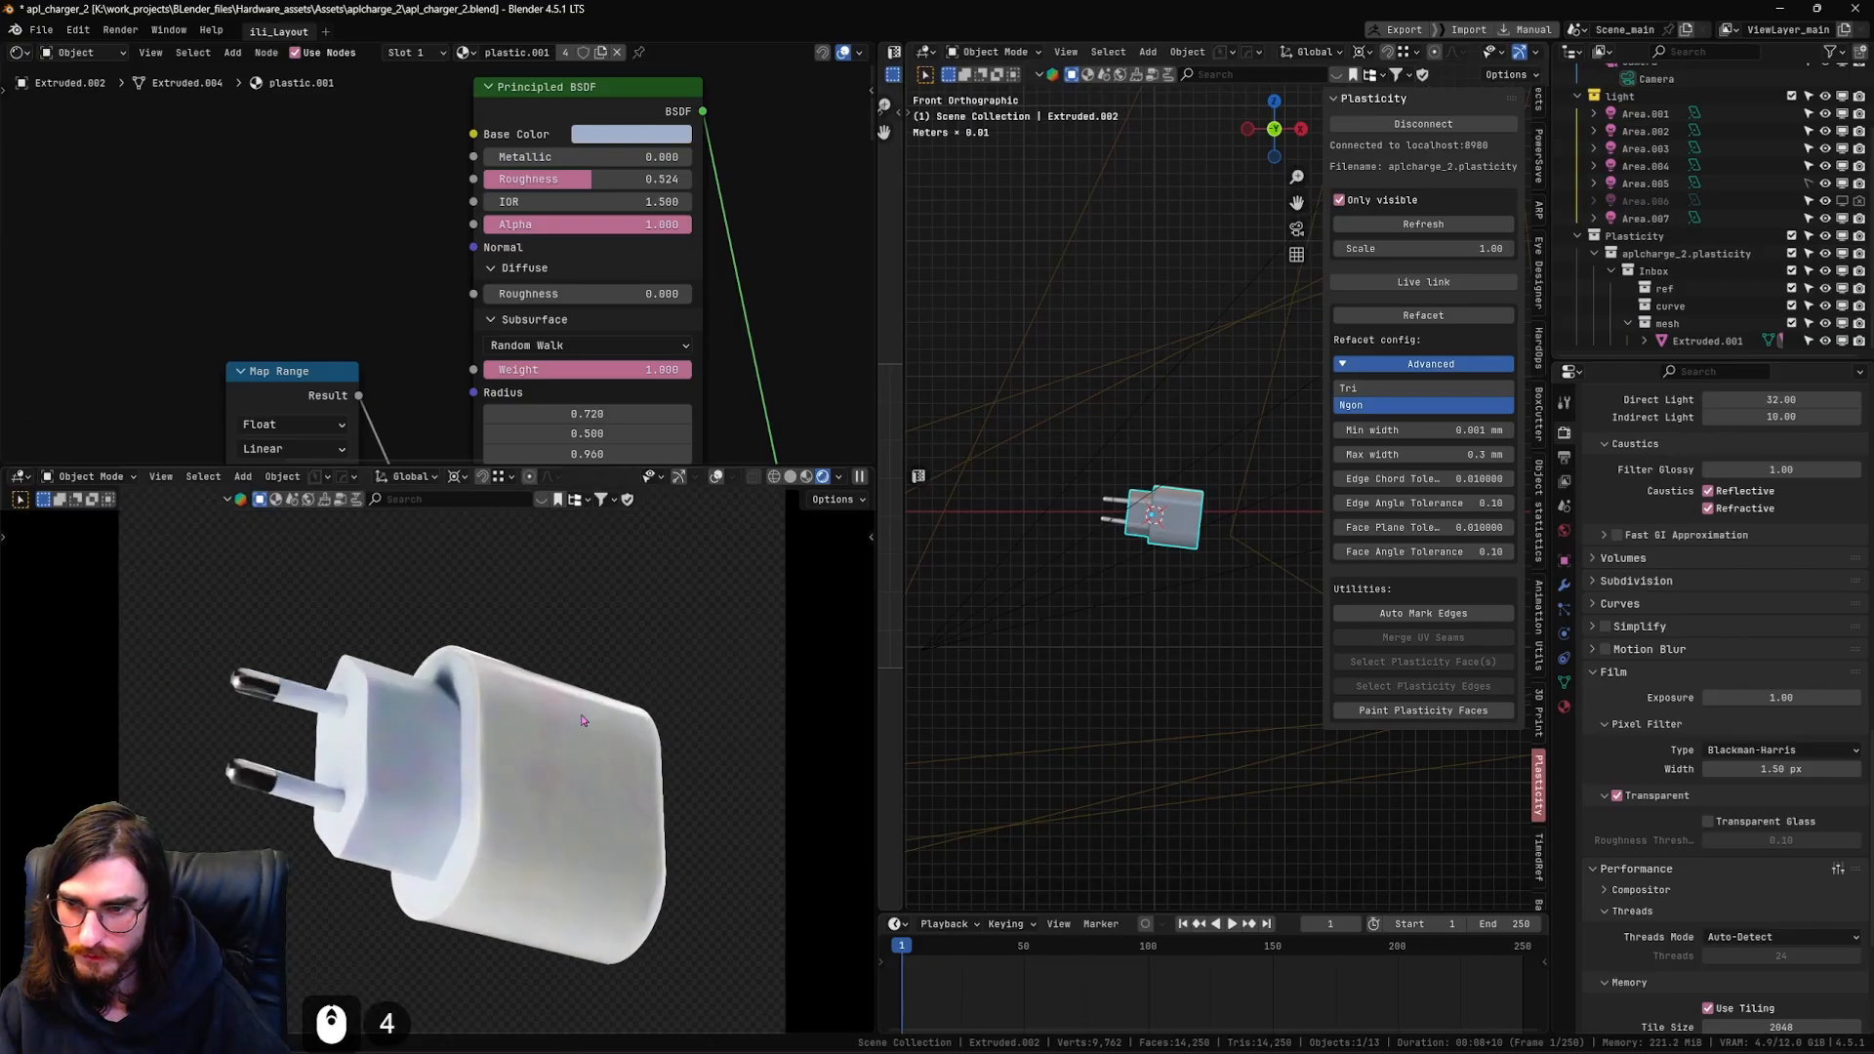
middle_click_drag(613, 776, 600, 678, "shift")
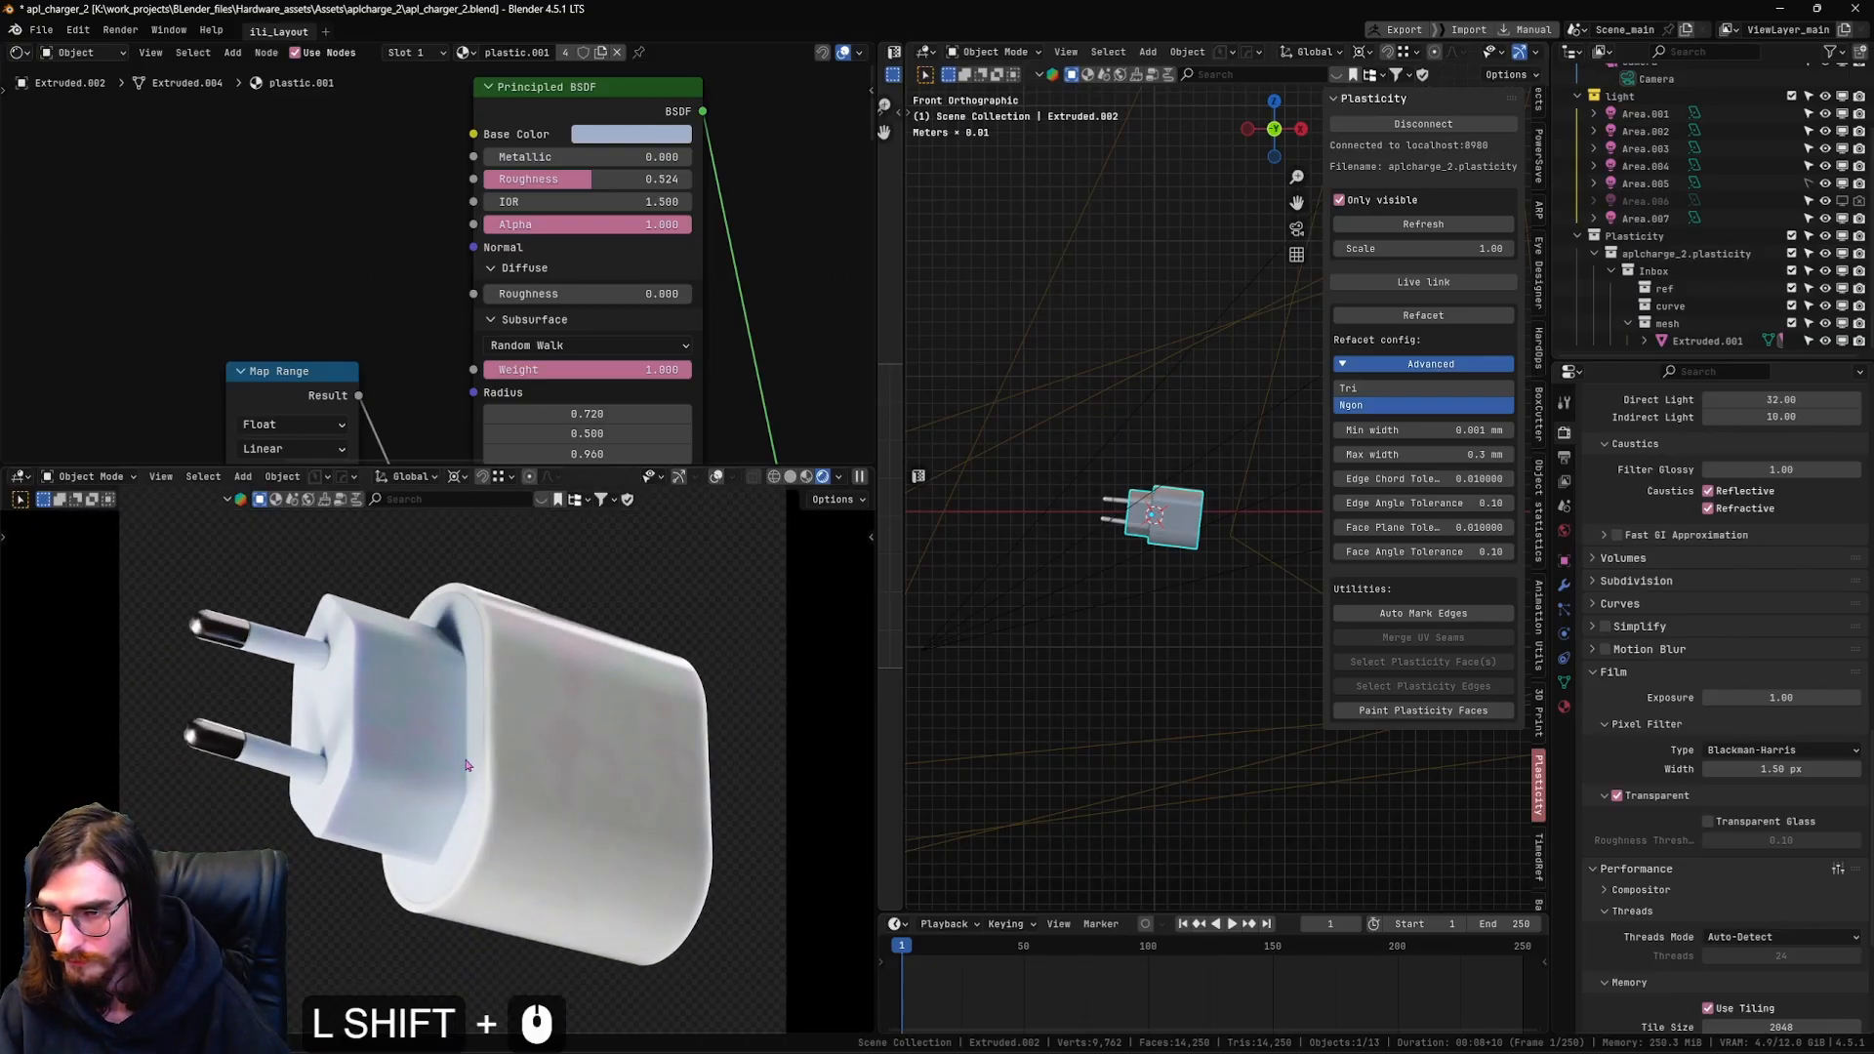
scroll(462, 766, "up", 1)
scroll(459, 765, "down", 1)
Select the Area.002 light above the charger and rotate it around the global Z axis
scroll(1172, 536, "down", 6)
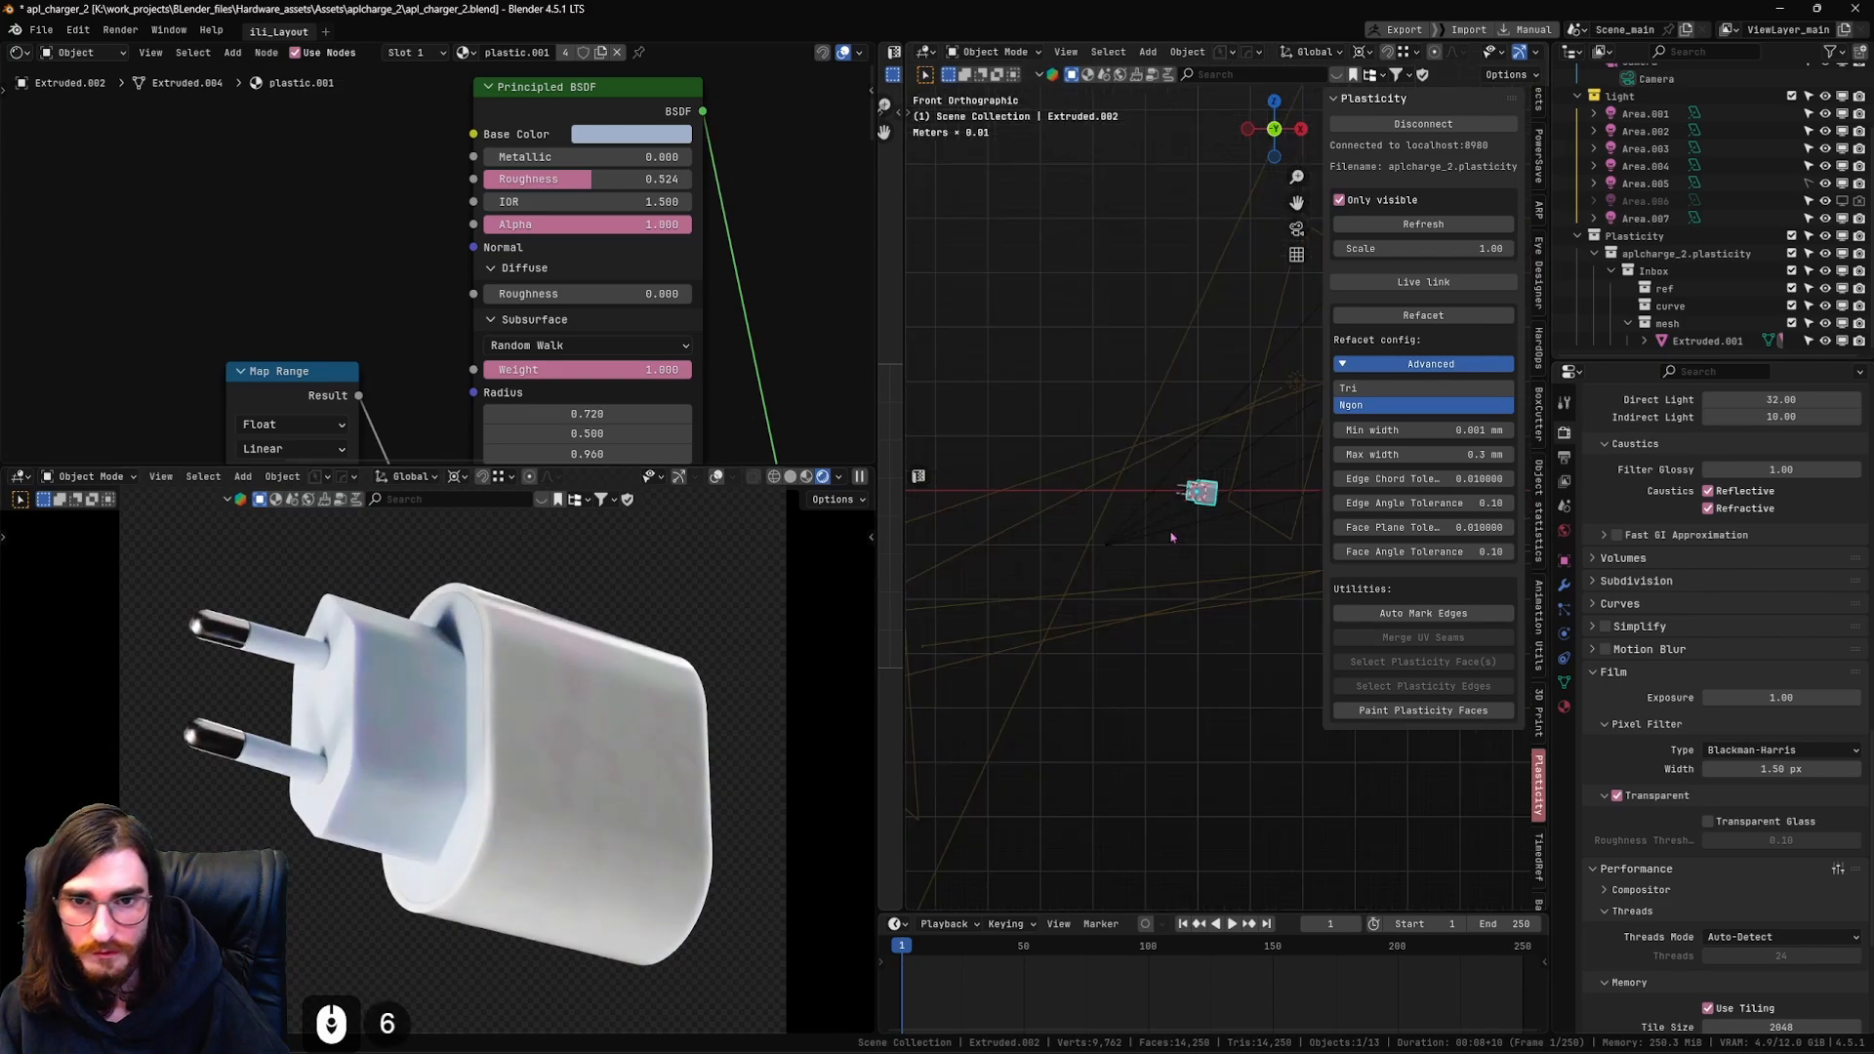
middle_click_drag(1171, 536, 1191, 598)
middle_click_drag(1191, 598, 1176, 599, "shift")
left_click(1154, 359)
key("r")
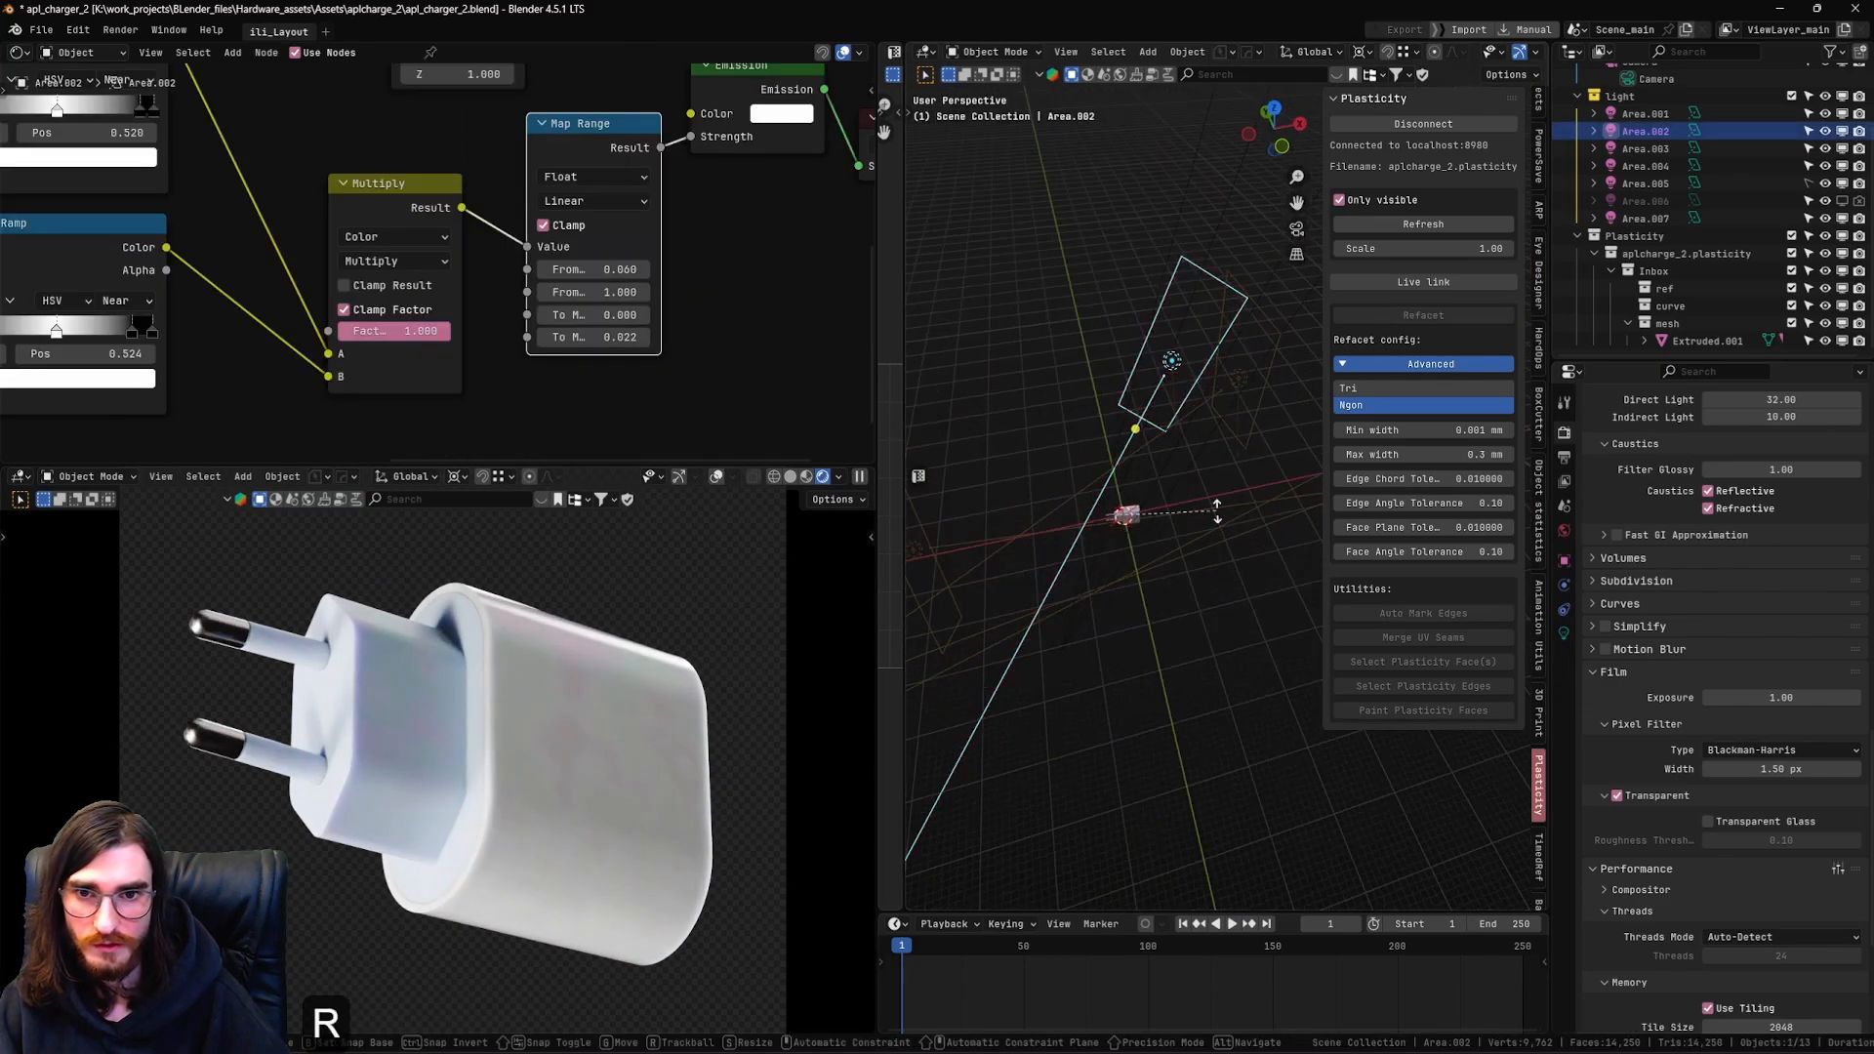
key("z")
left_click(1238, 491)
Select the Area.007 light and rotate it 23° around the global Z axis, judging the reflections in the render view
left_click(1238, 379)
key("r")
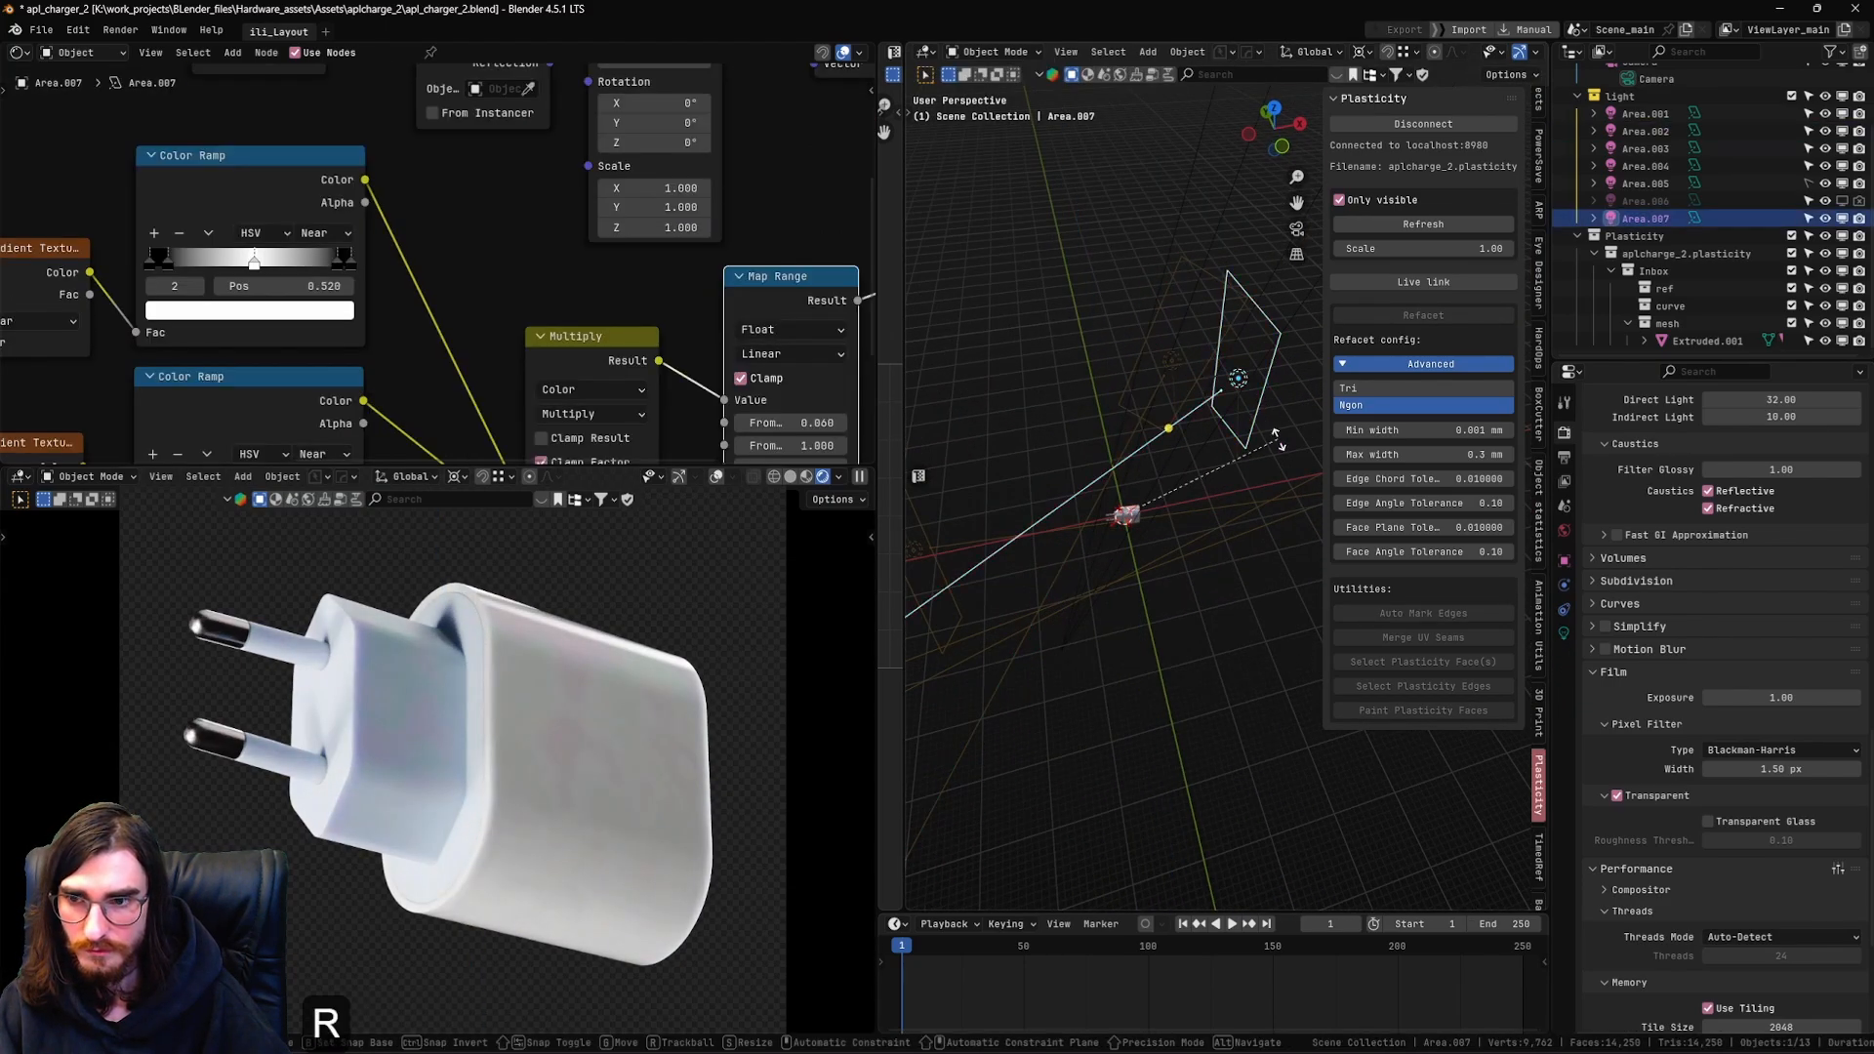
key("z")
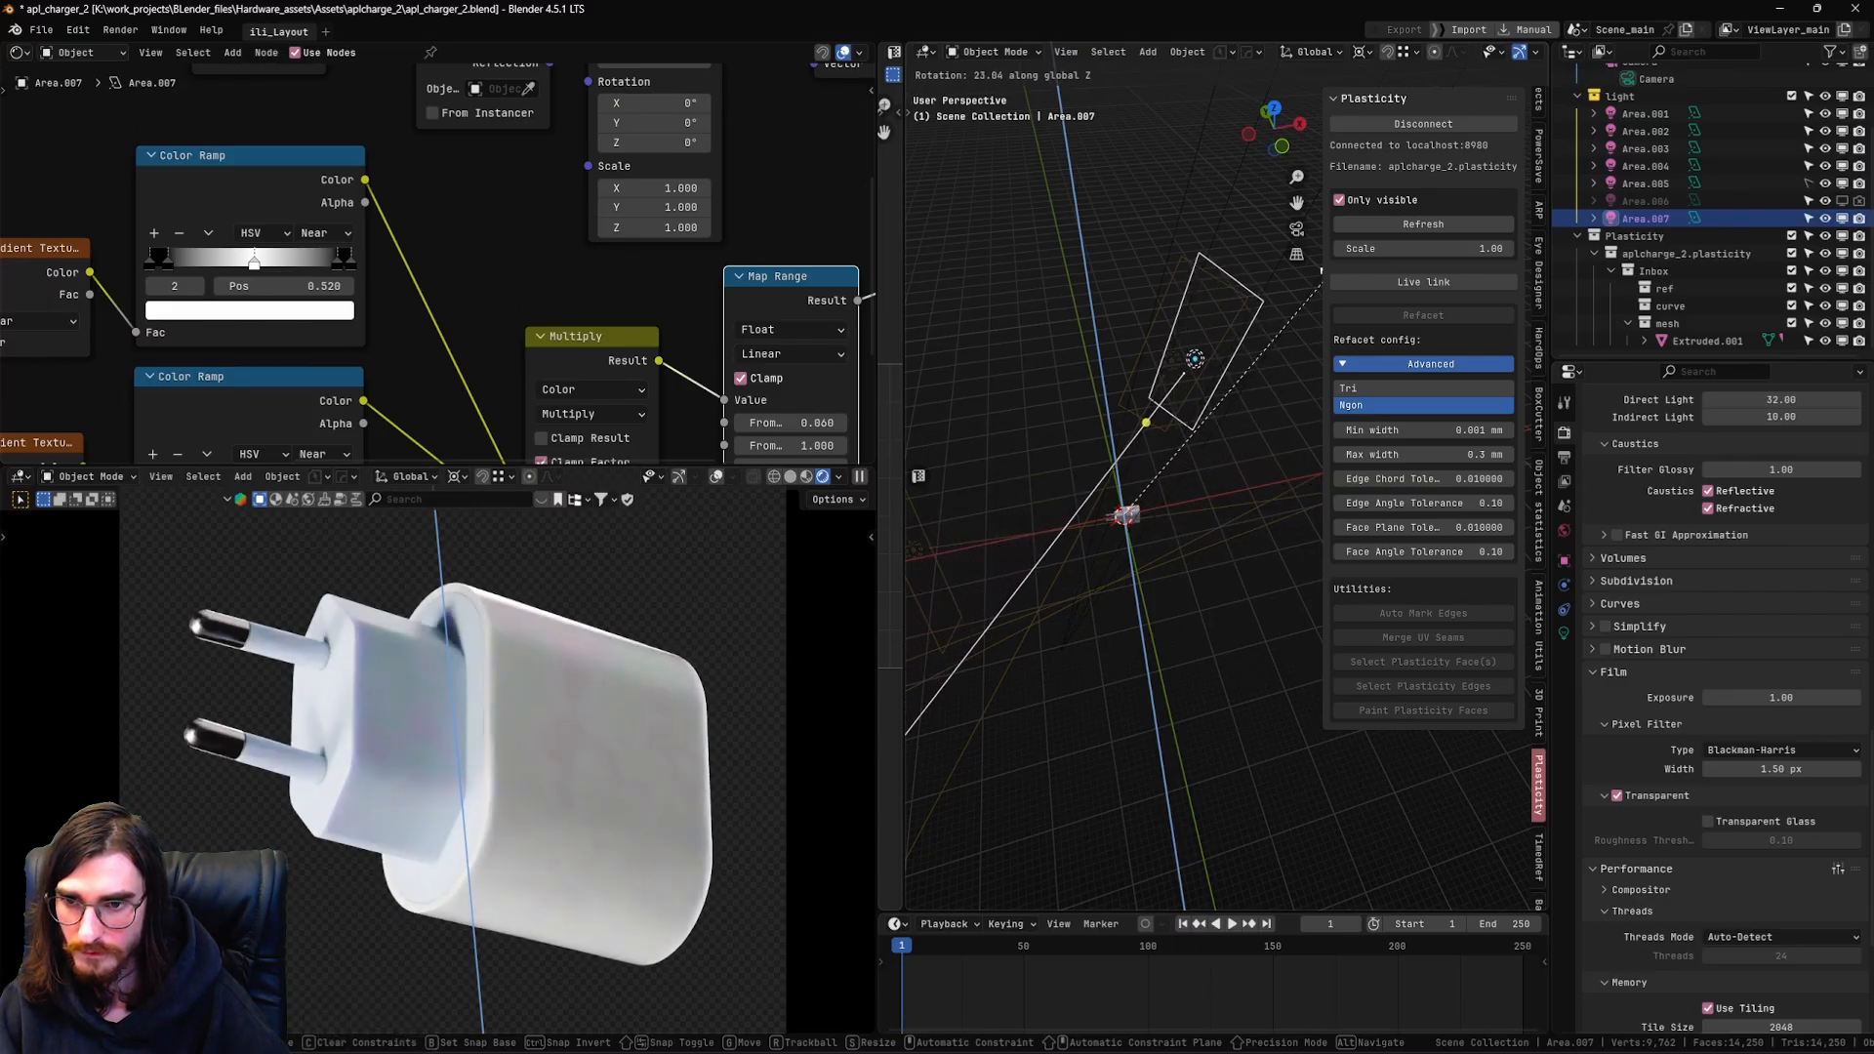
left_click(1289, 390)
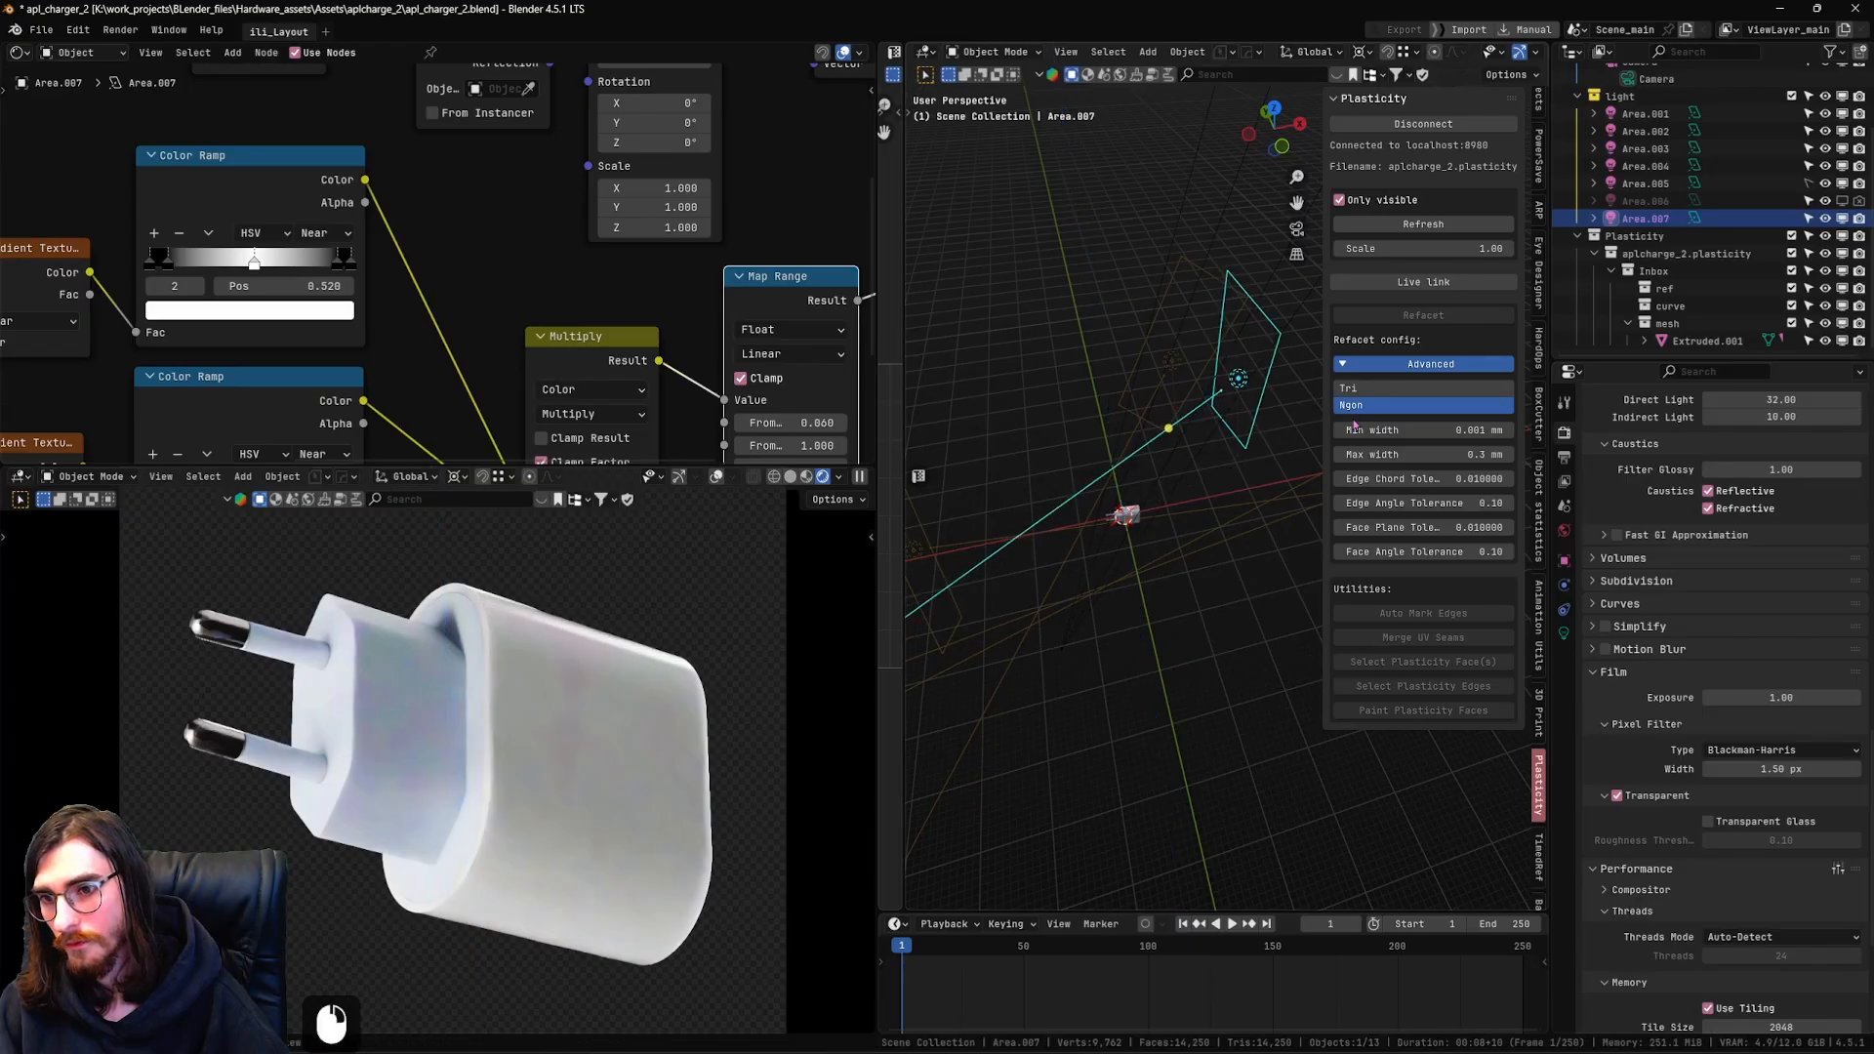
key("r")
key("z")
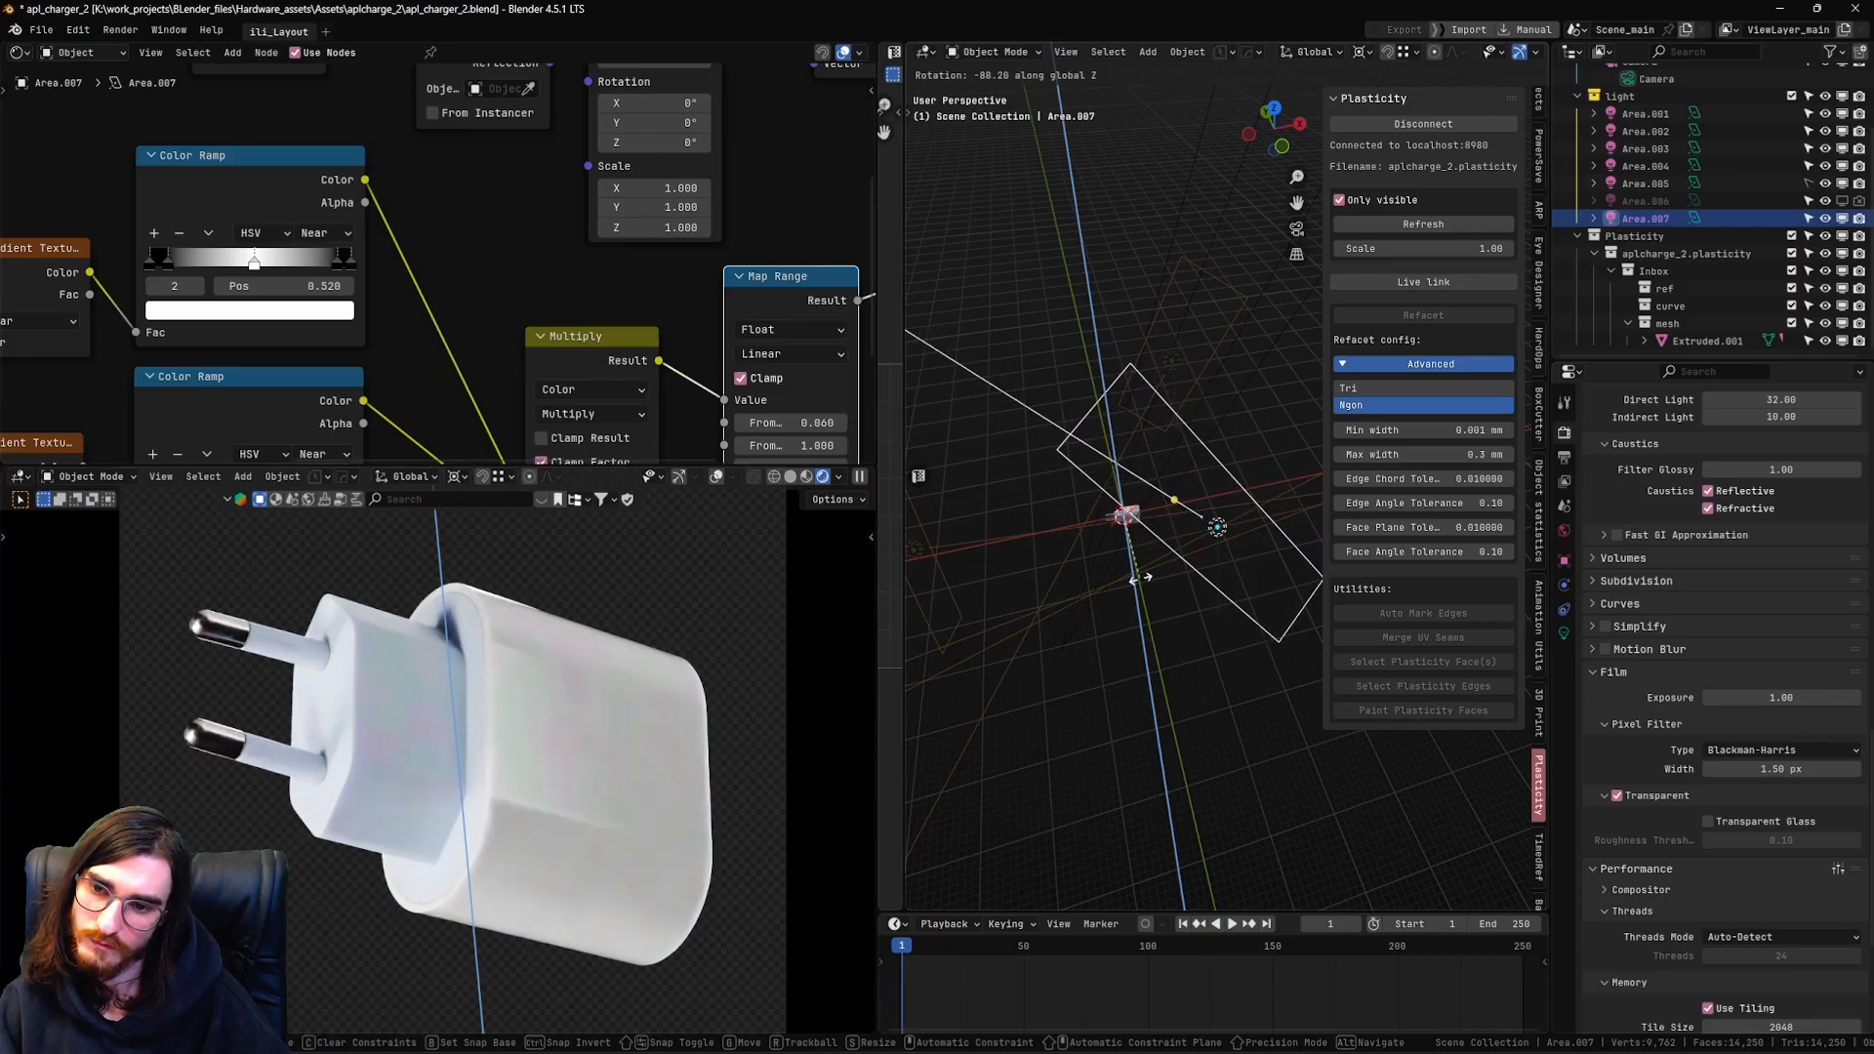
left_click(1228, 531)
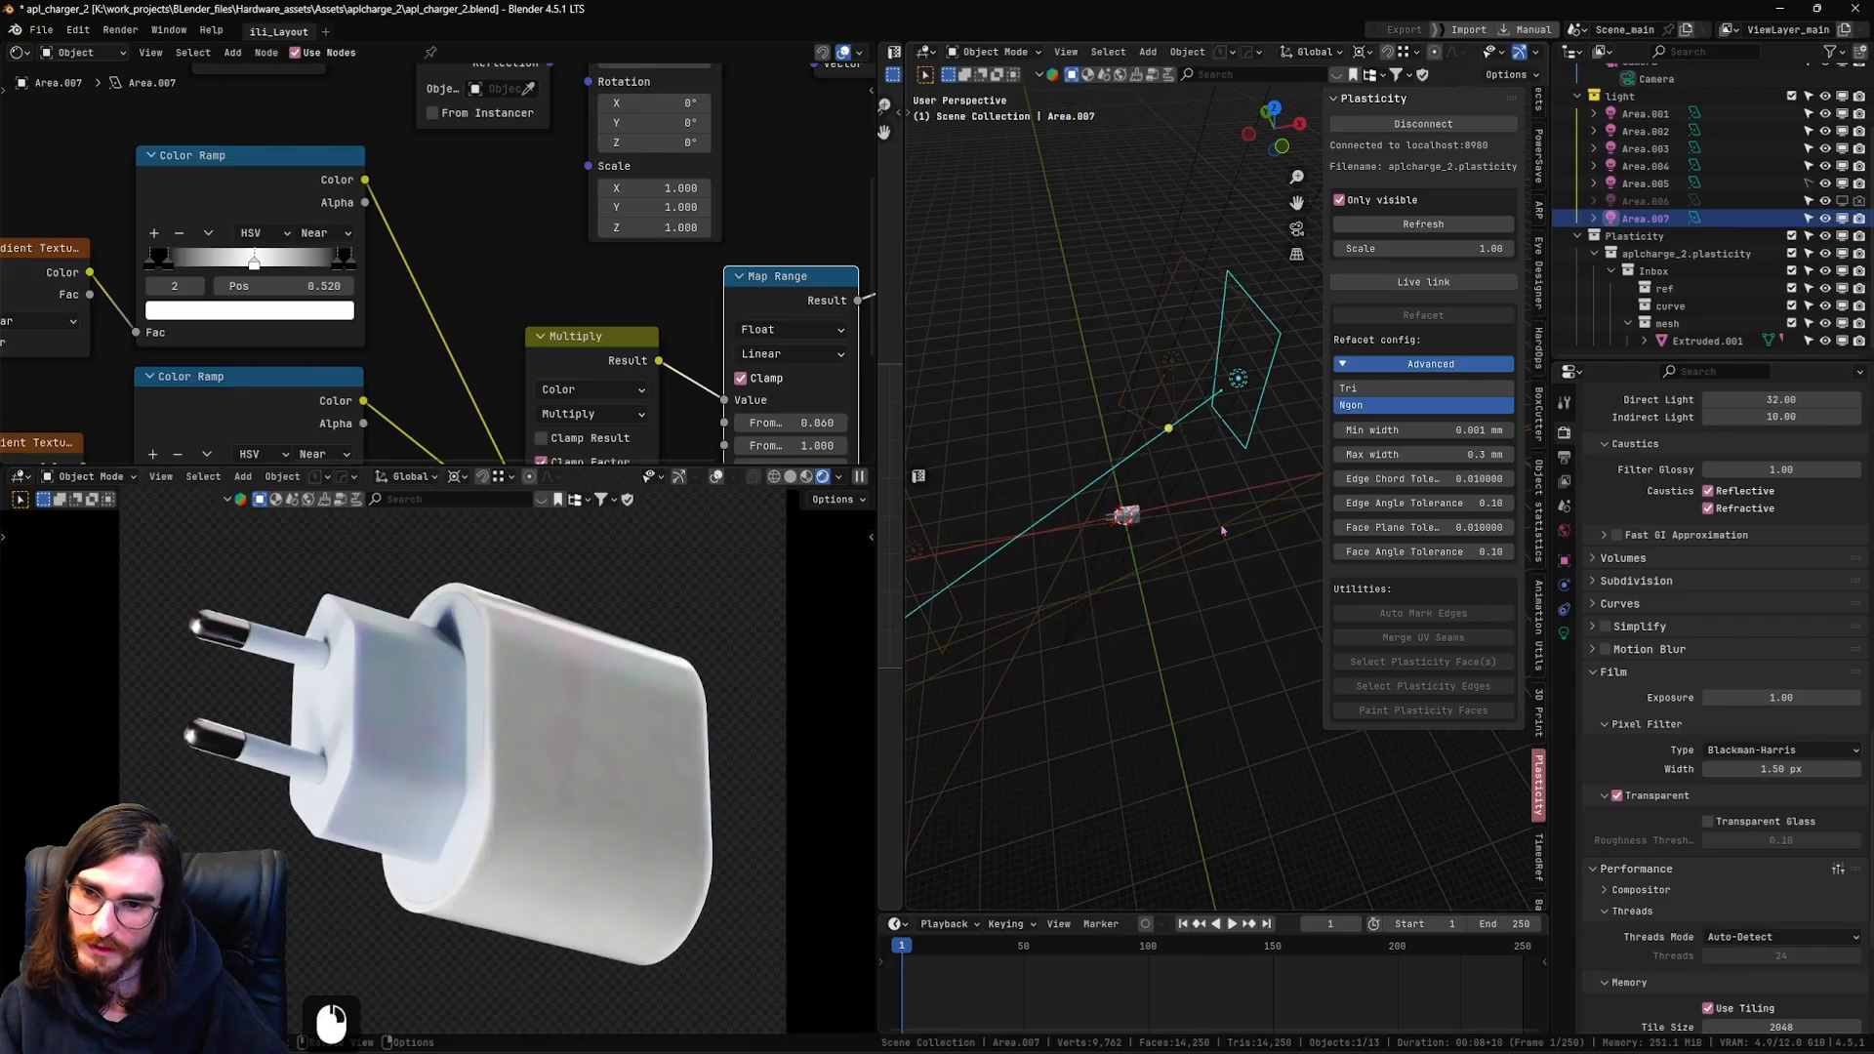
key("r")
key("z")
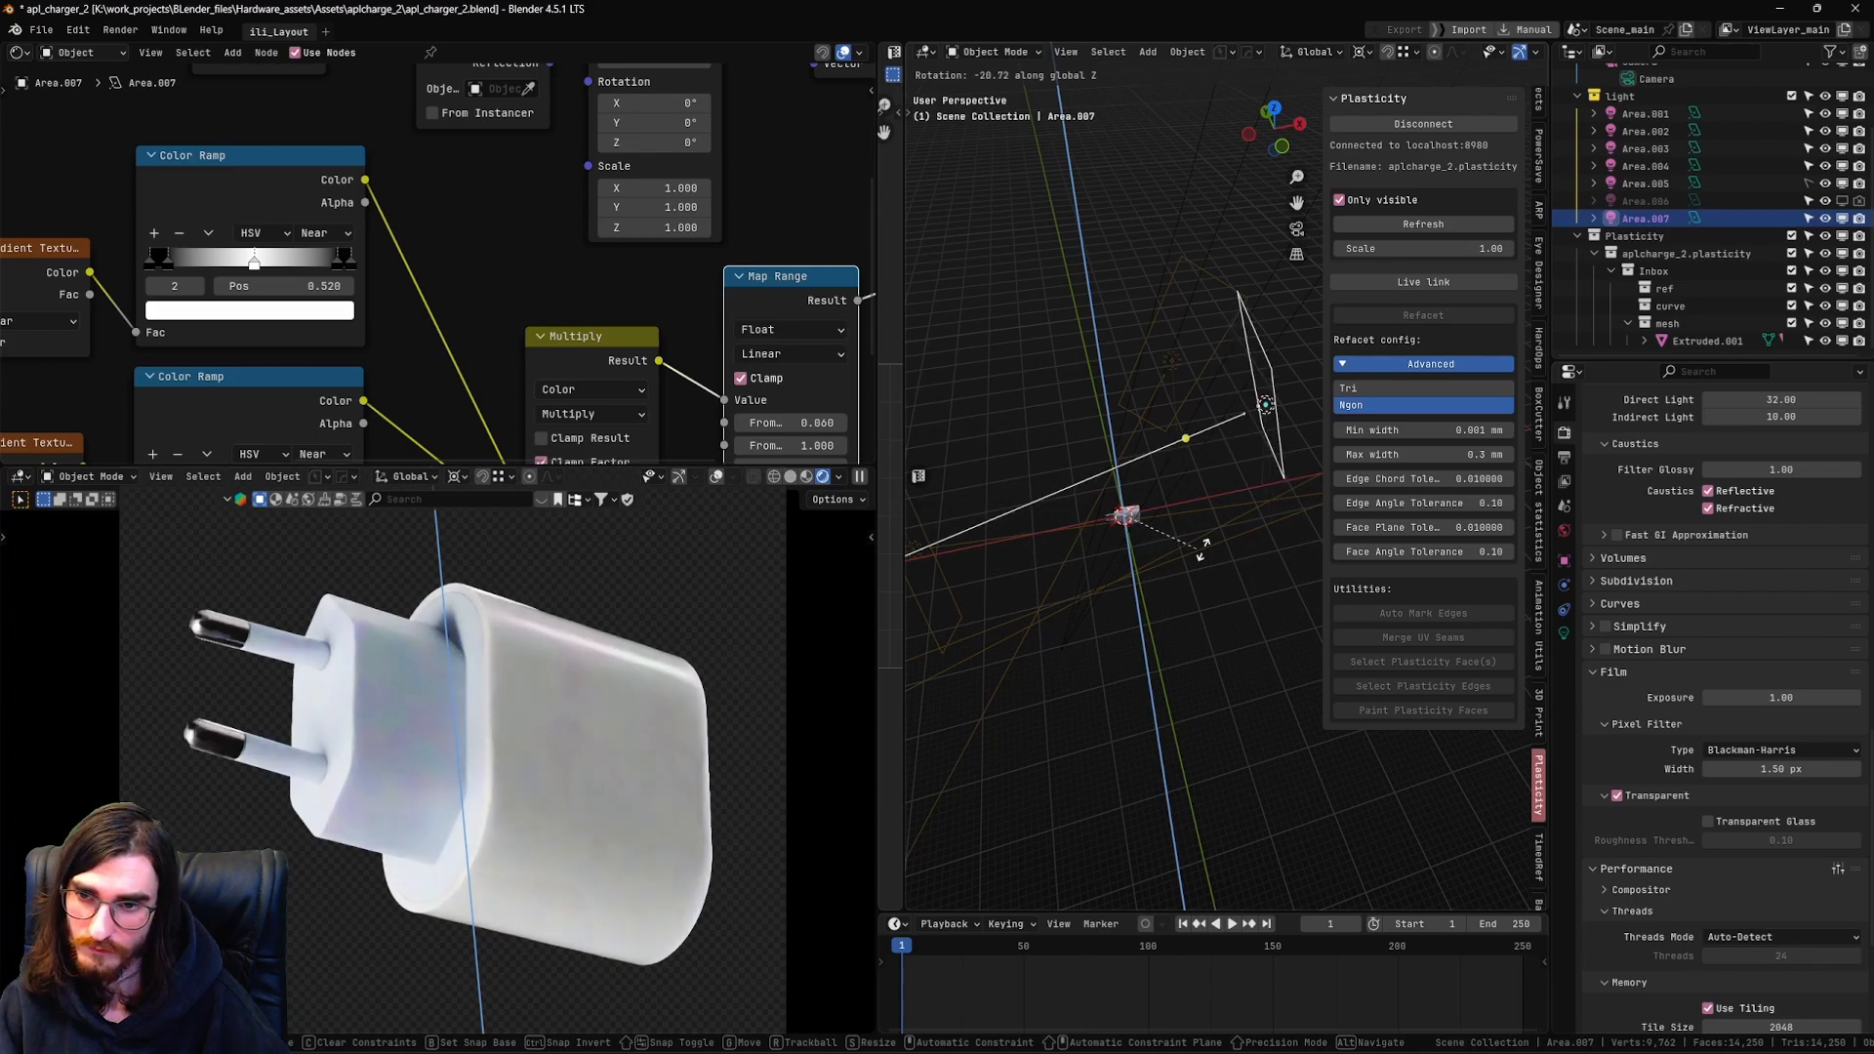
left_click(1211, 512)
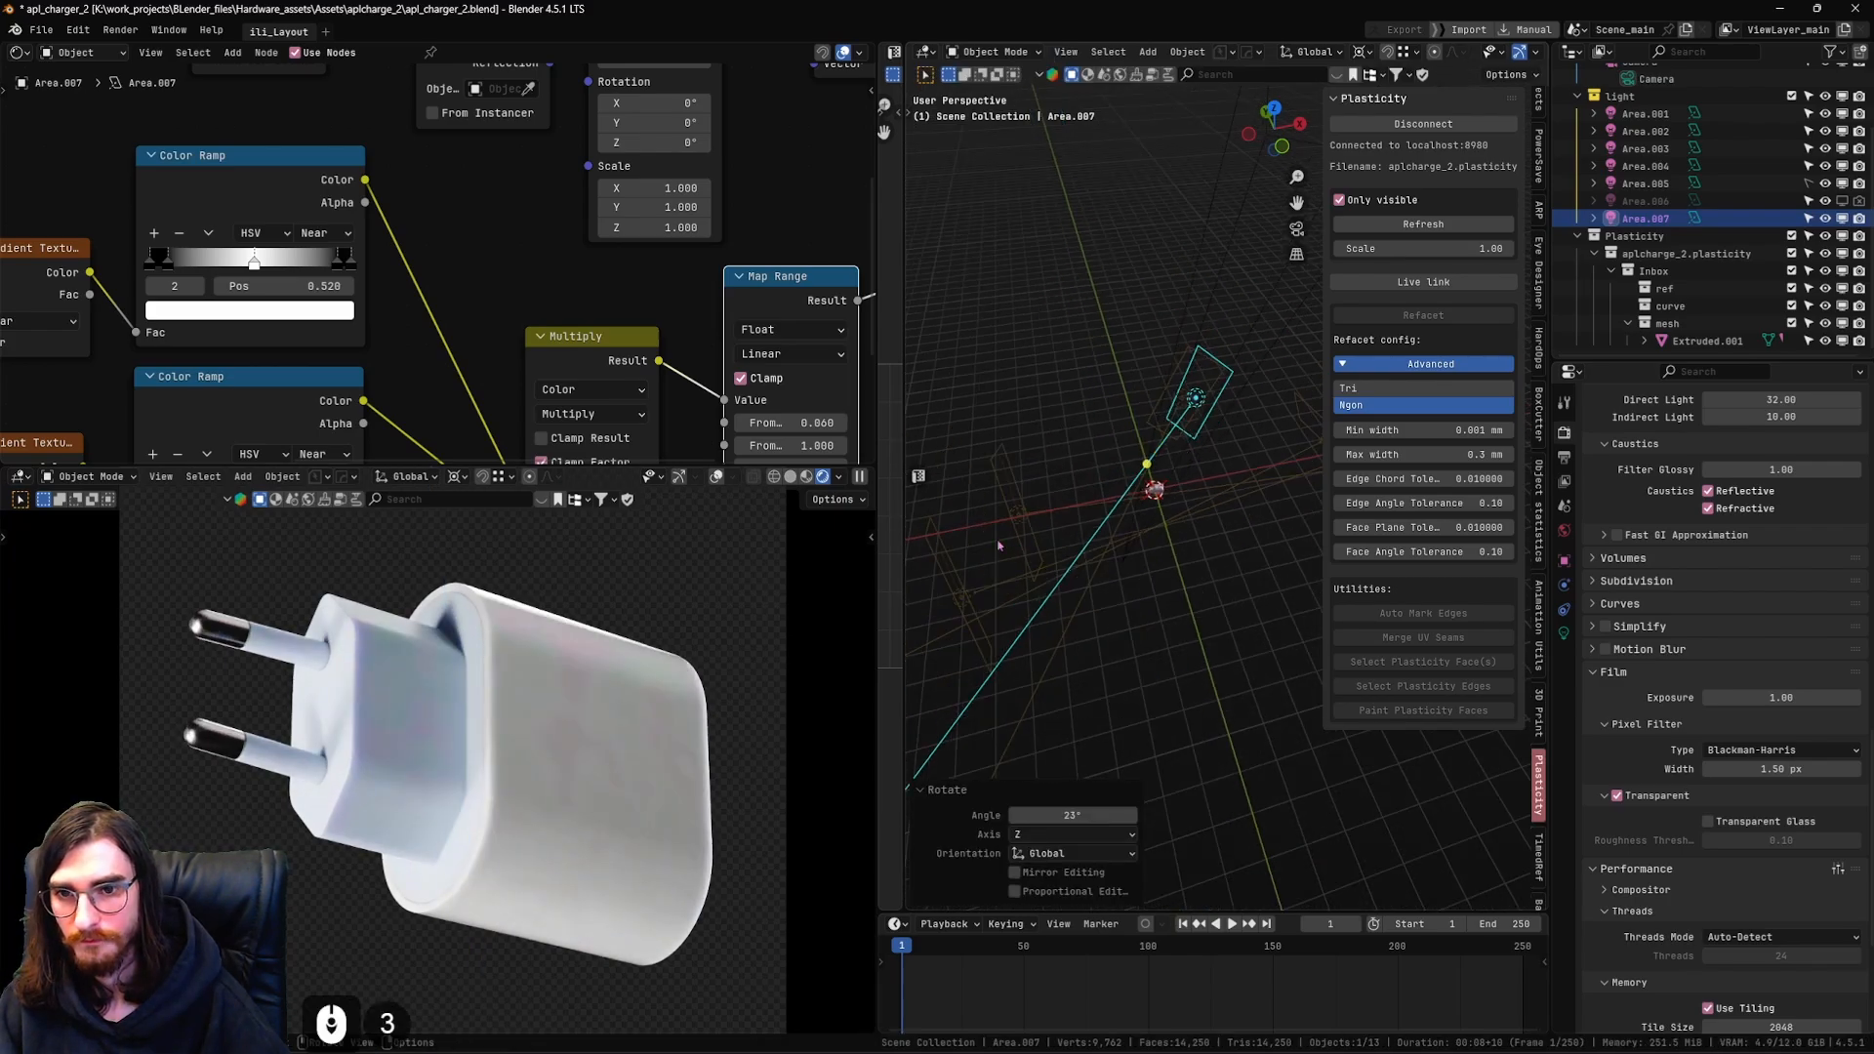
left_click(1015, 562)
key("r")
key("z")
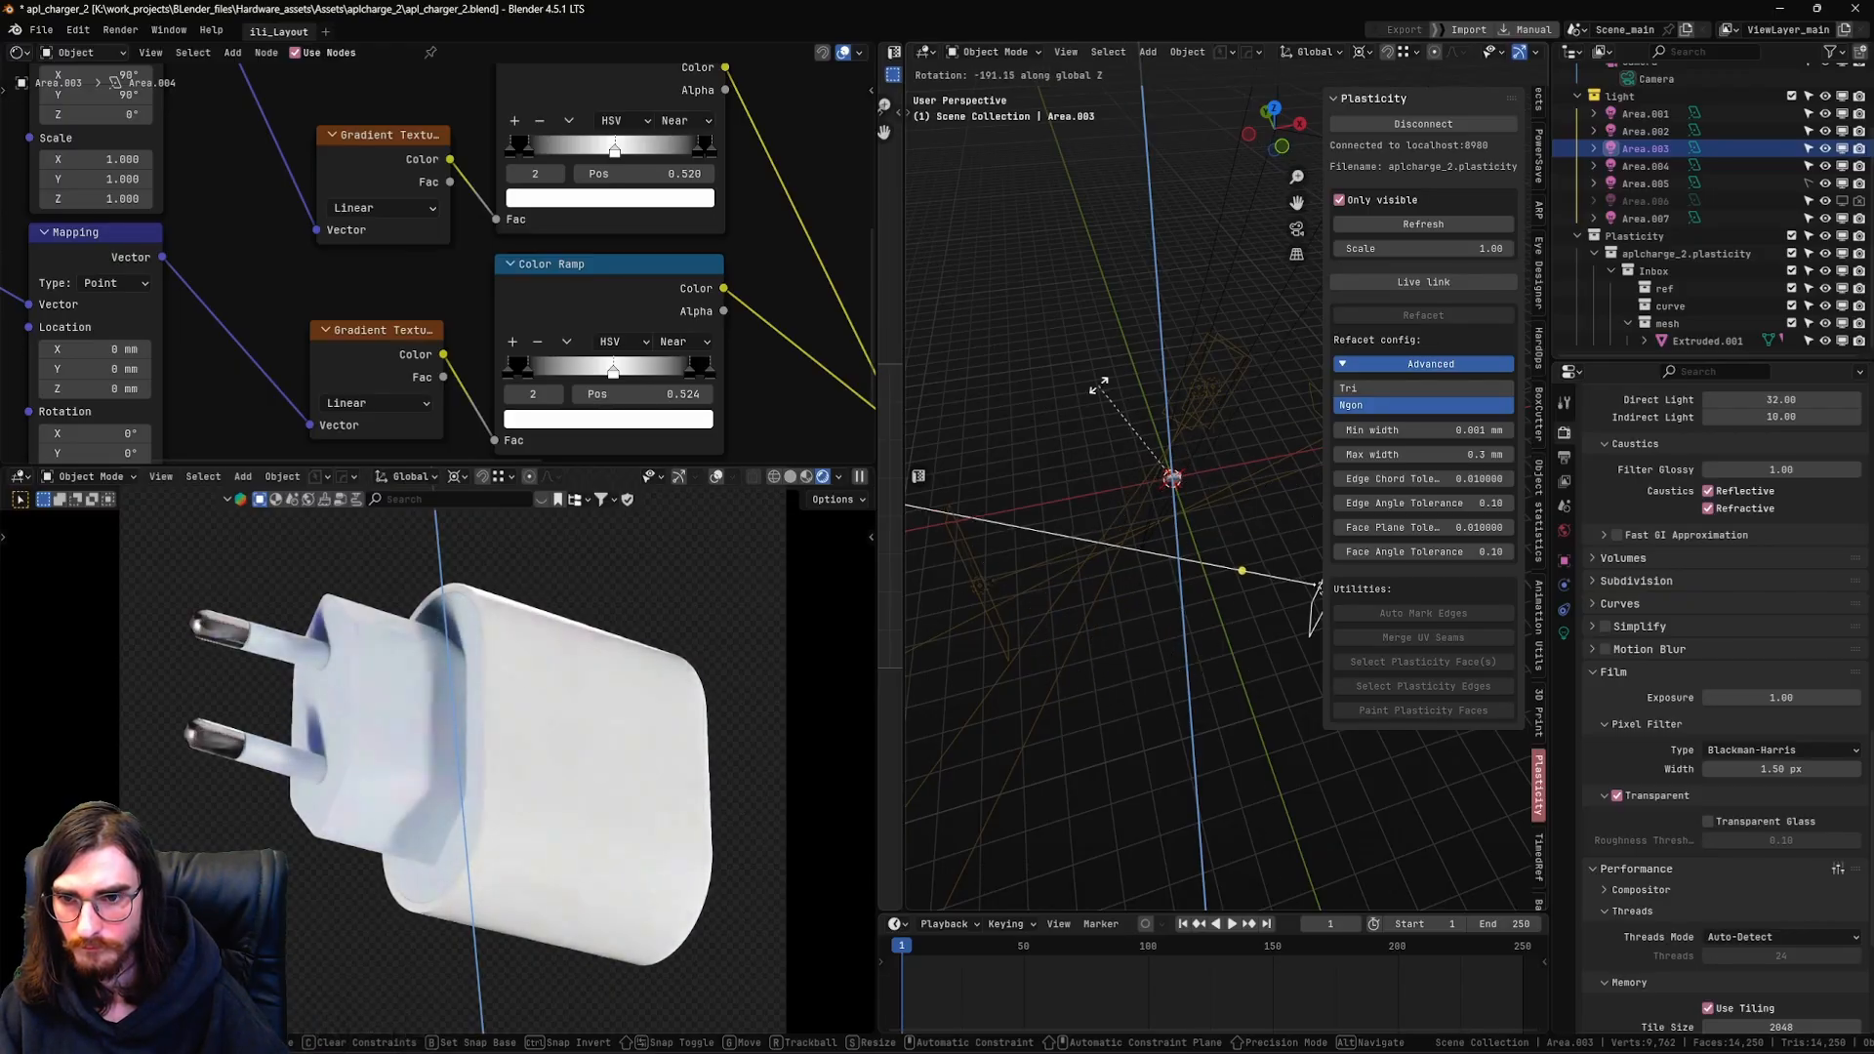
right_click(1100, 385)
Select the Area.004 light and rotate it slightly around the global Z axis
left_click(979, 590)
scroll(926, 640, "down", 2)
left_click(1232, 519)
key("r")
key("z")
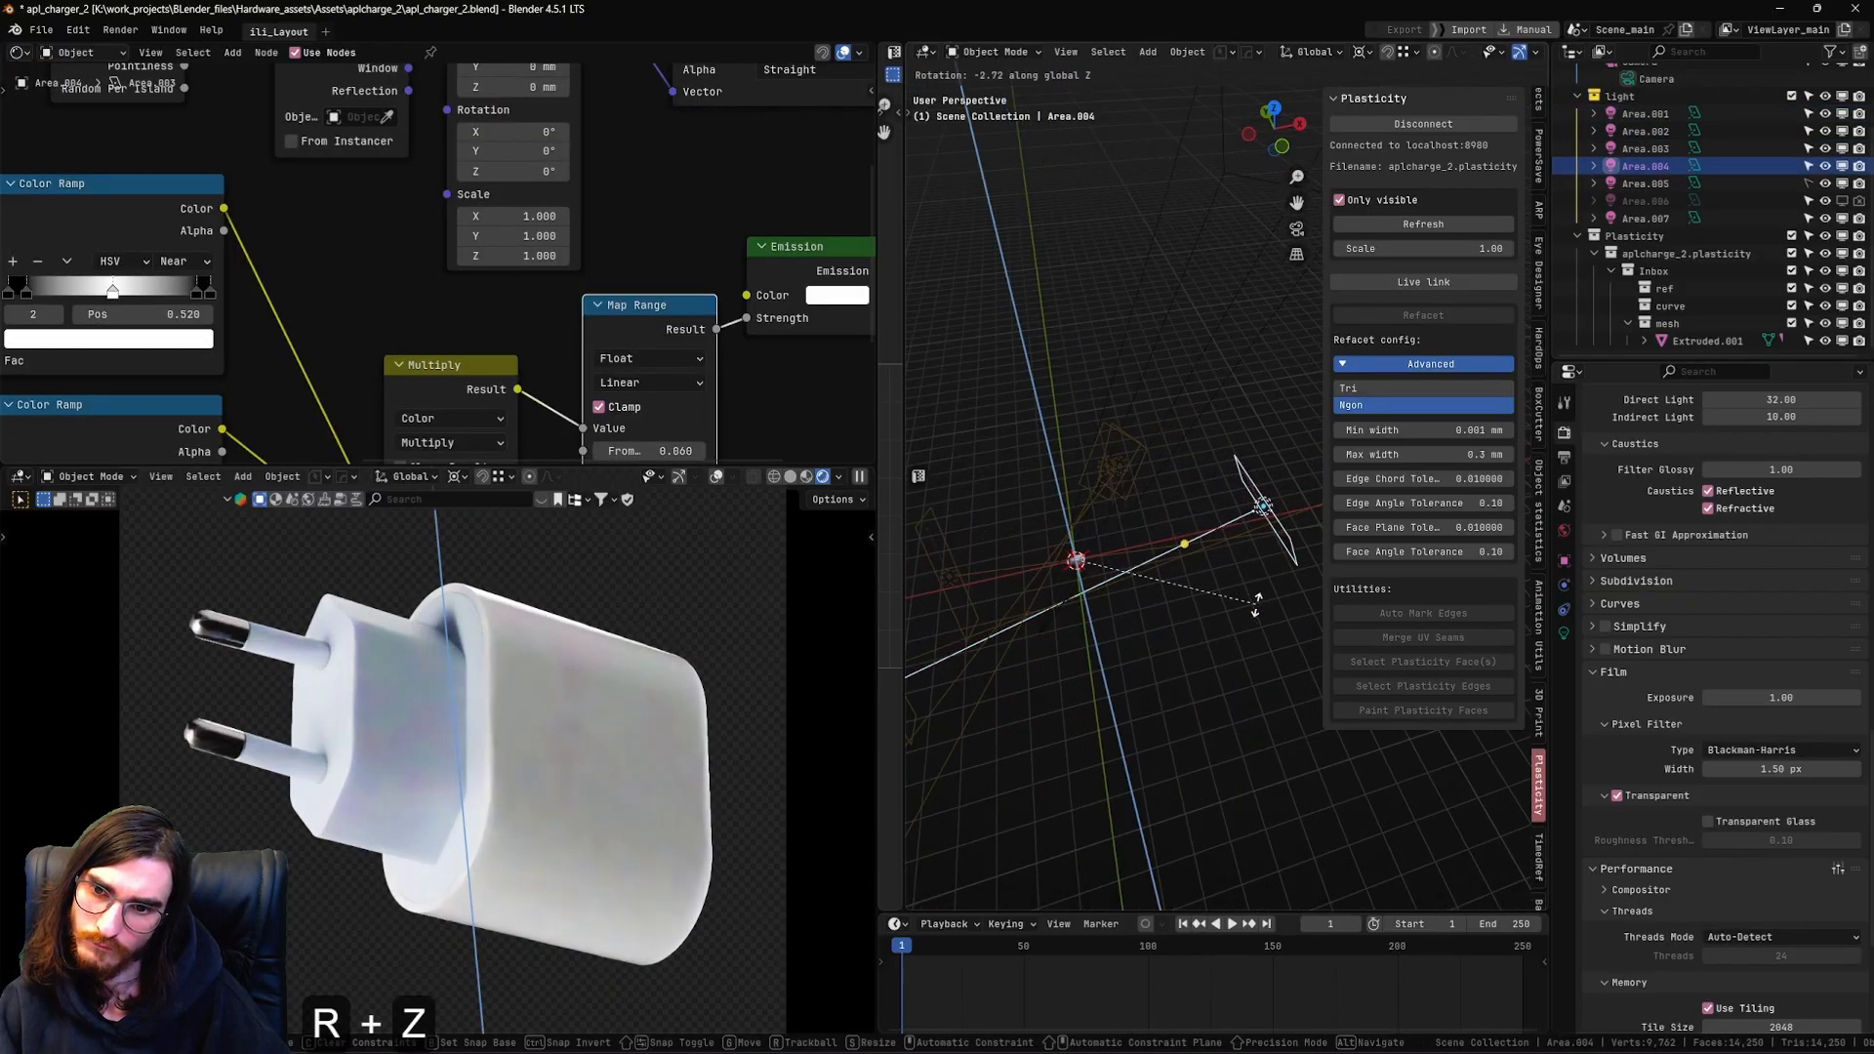
left_click(1258, 568)
Rotate the camera 3.36° around its local Z axis and move it along that axis closer to the charger
mouse_move(1172, 615)
middle_mouse_down()
mouse_move(1284, 590)
mouse_move(1186, 583)
middle_mouse_up()
key("r")
key("z")
left_click(1230, 627)
left_click(1179, 435)
left_click(1254, 426)
key("g")
key("z")
key("z")
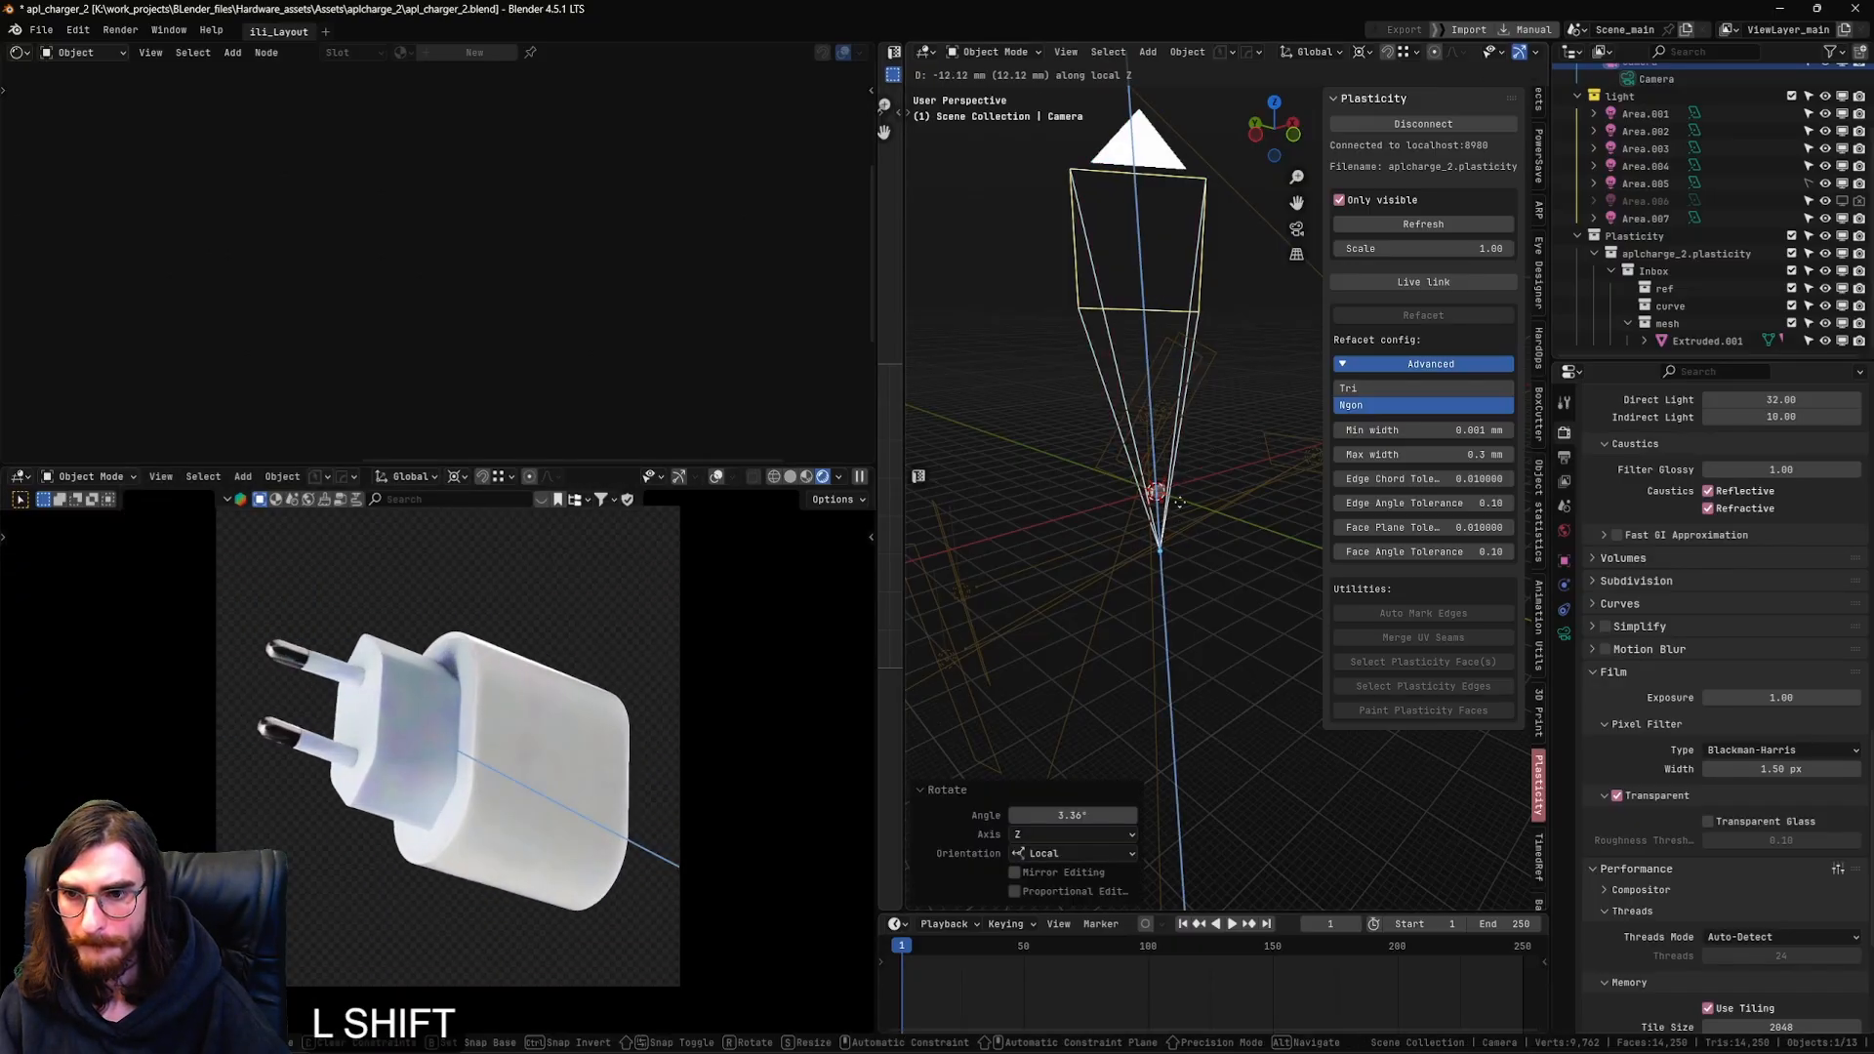
left_click(1254, 435)
Select the Area.007 light again and rotate it -5.12° around the global Z axis
middle_click_drag(1254, 434, 1196, 556)
left_click(1255, 502)
key("r")
key("z")
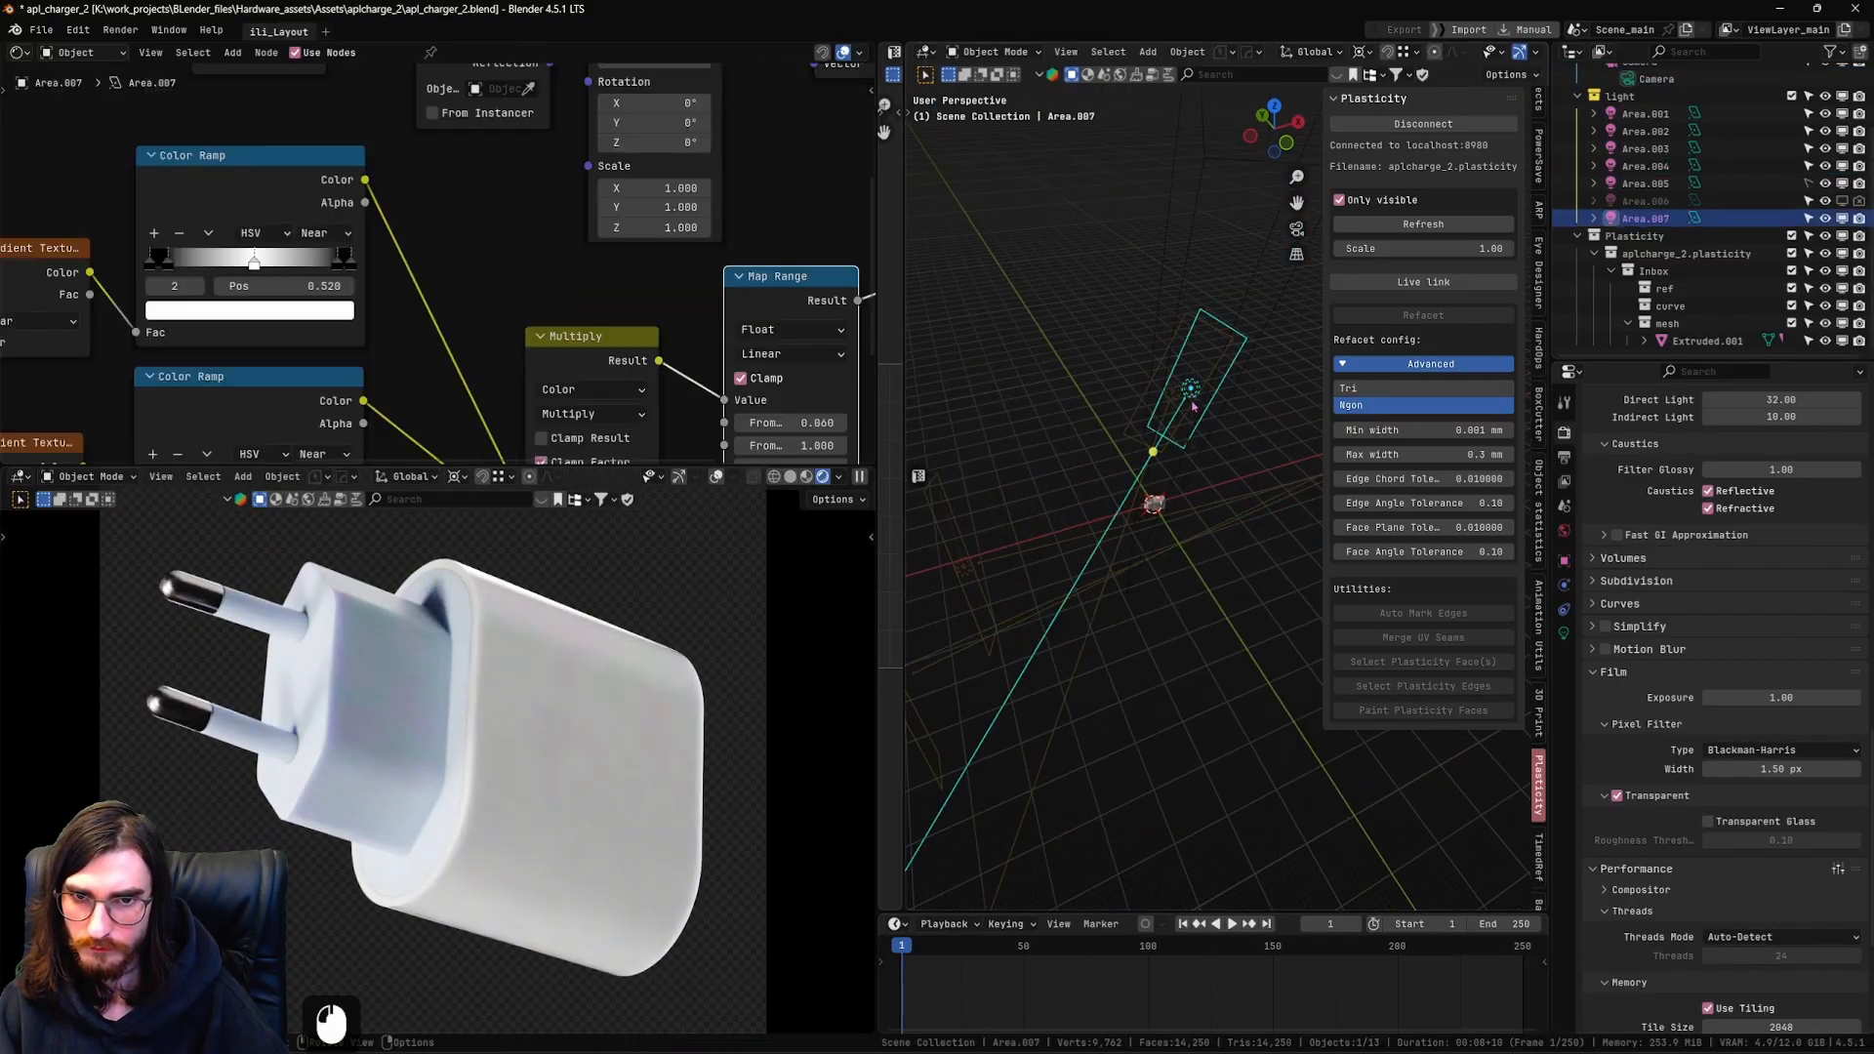
key("r")
key("z")
left_click(920, 603)
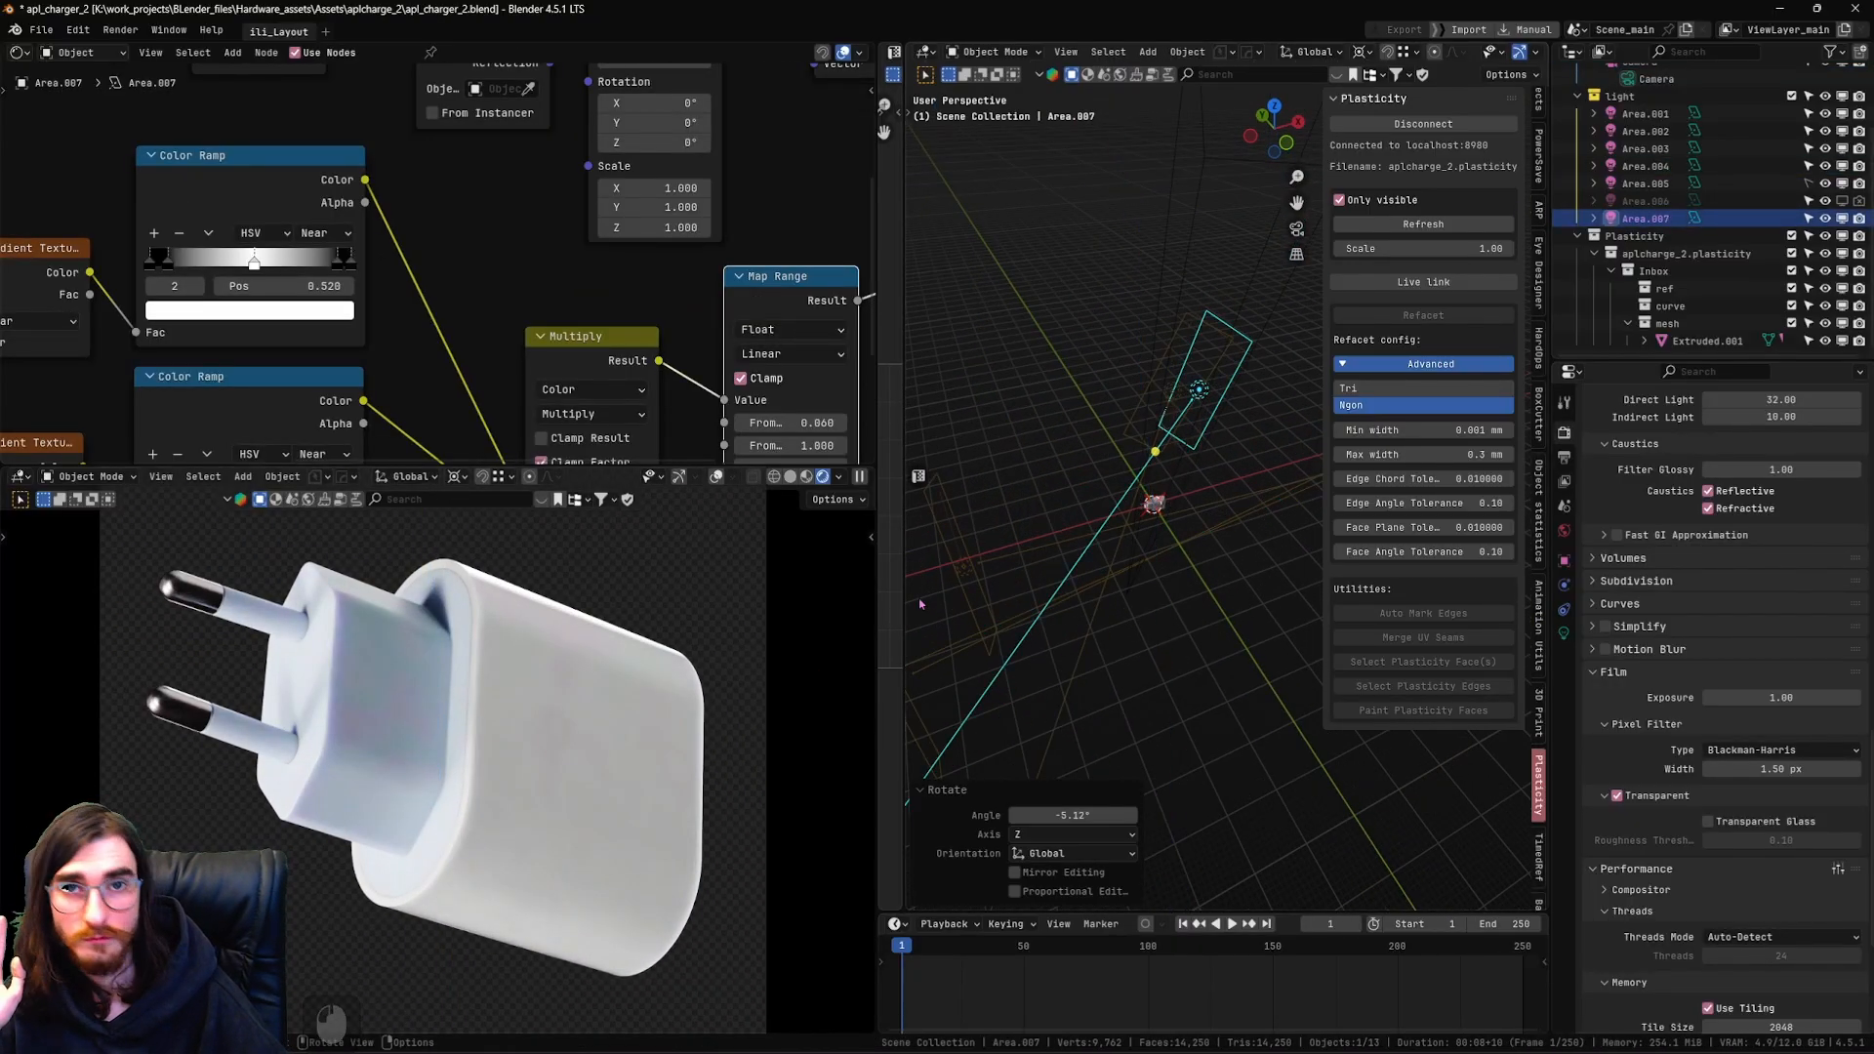